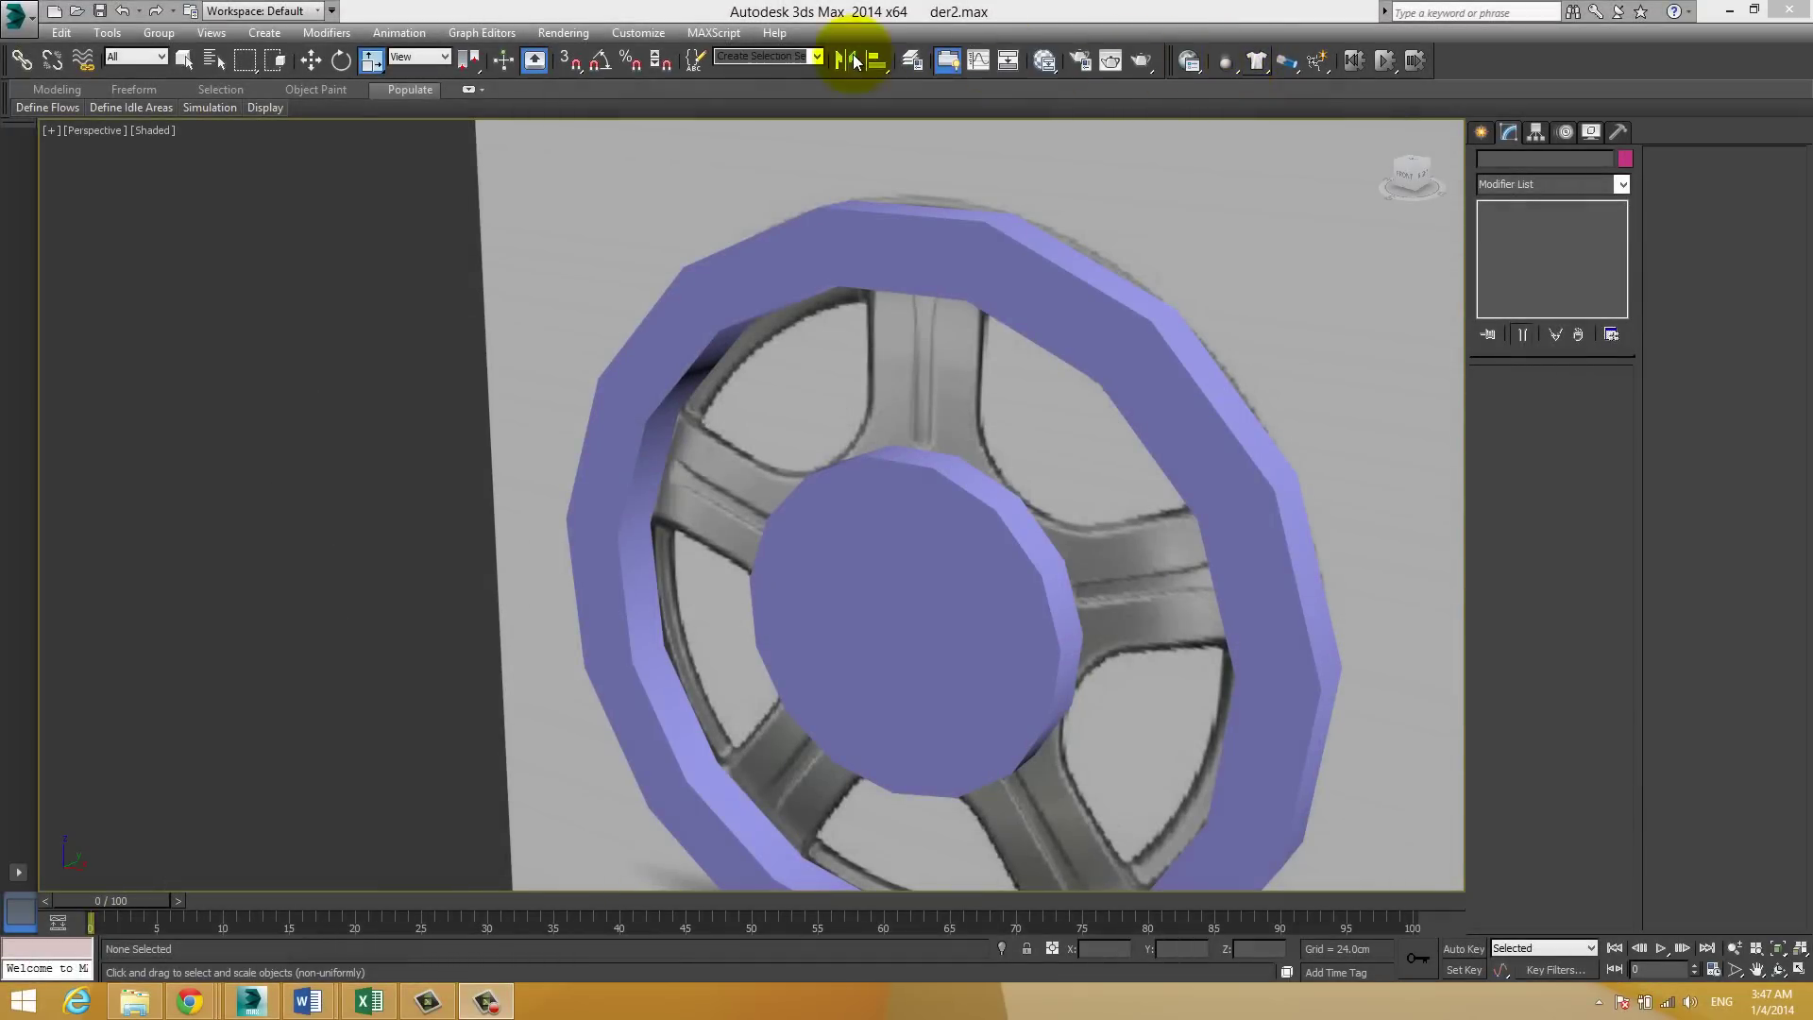
Step: Select Tube001 and orbit to a head-on view of the wheel over the reference image
click(669, 261)
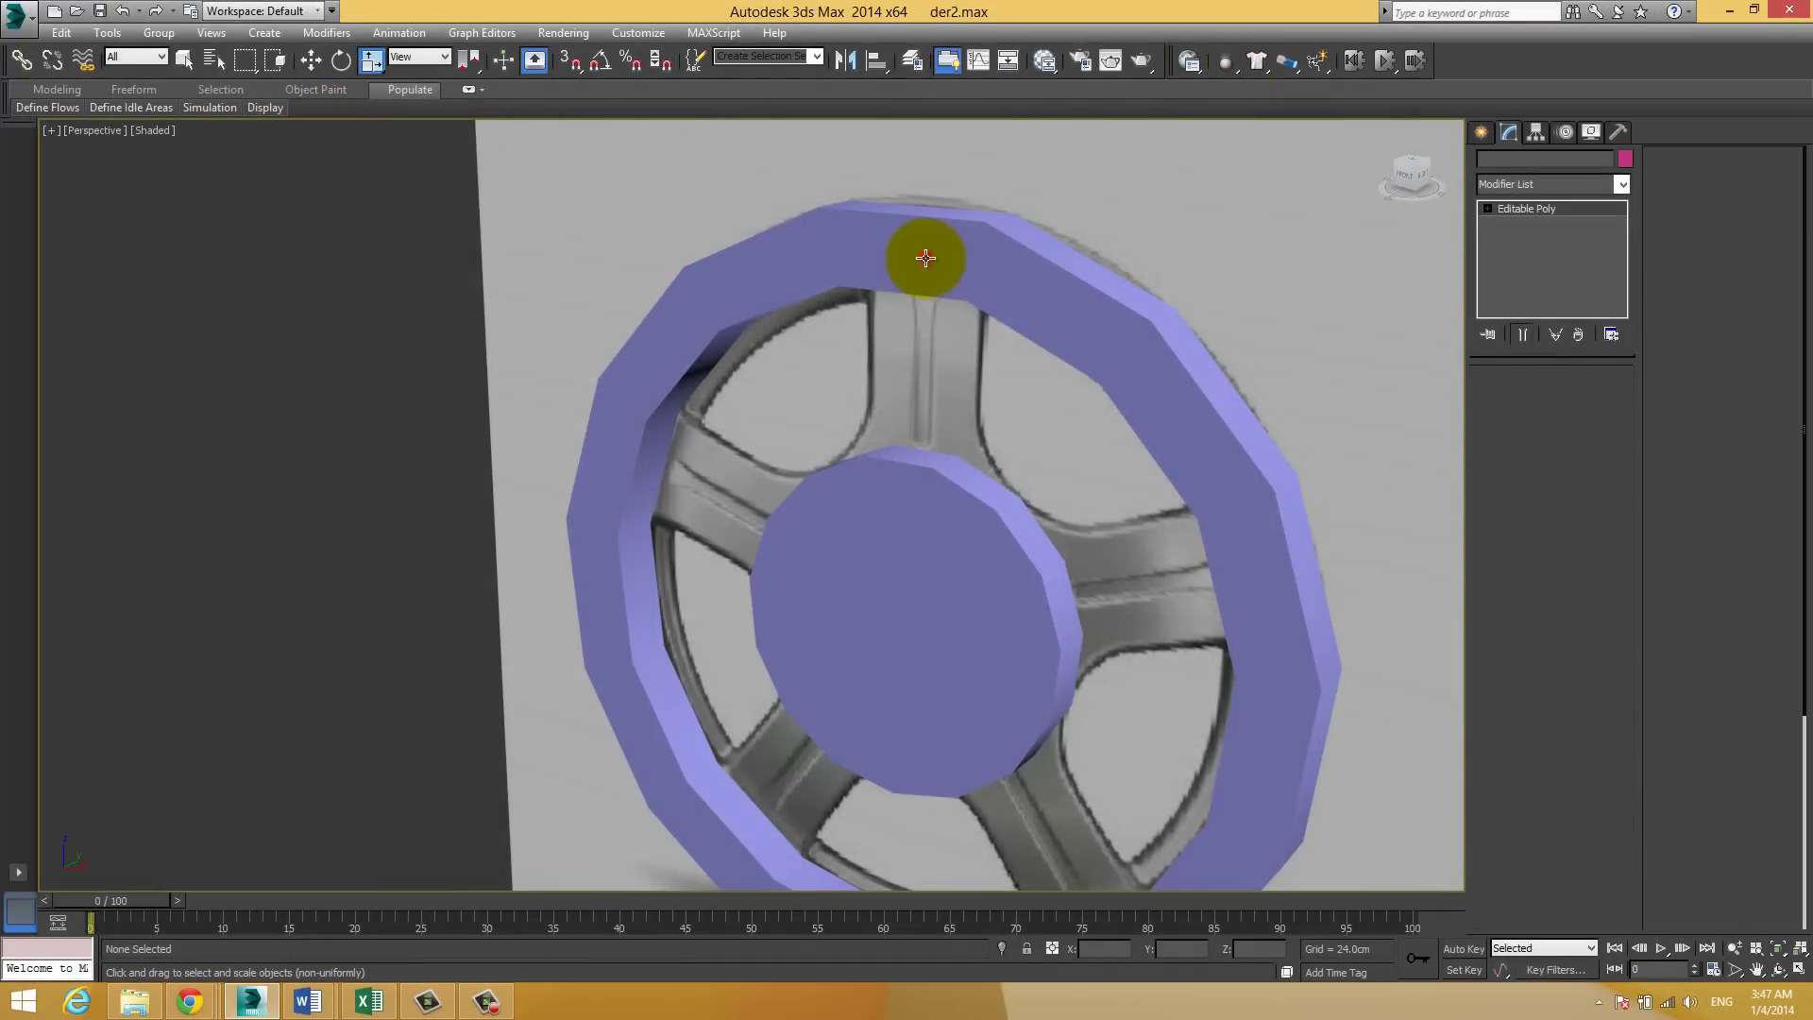
mouse_move(1009, 417)
alt+middle_down()
mouse_move(711, 404)
mouse_move(756, 383)
alt+middle_up()
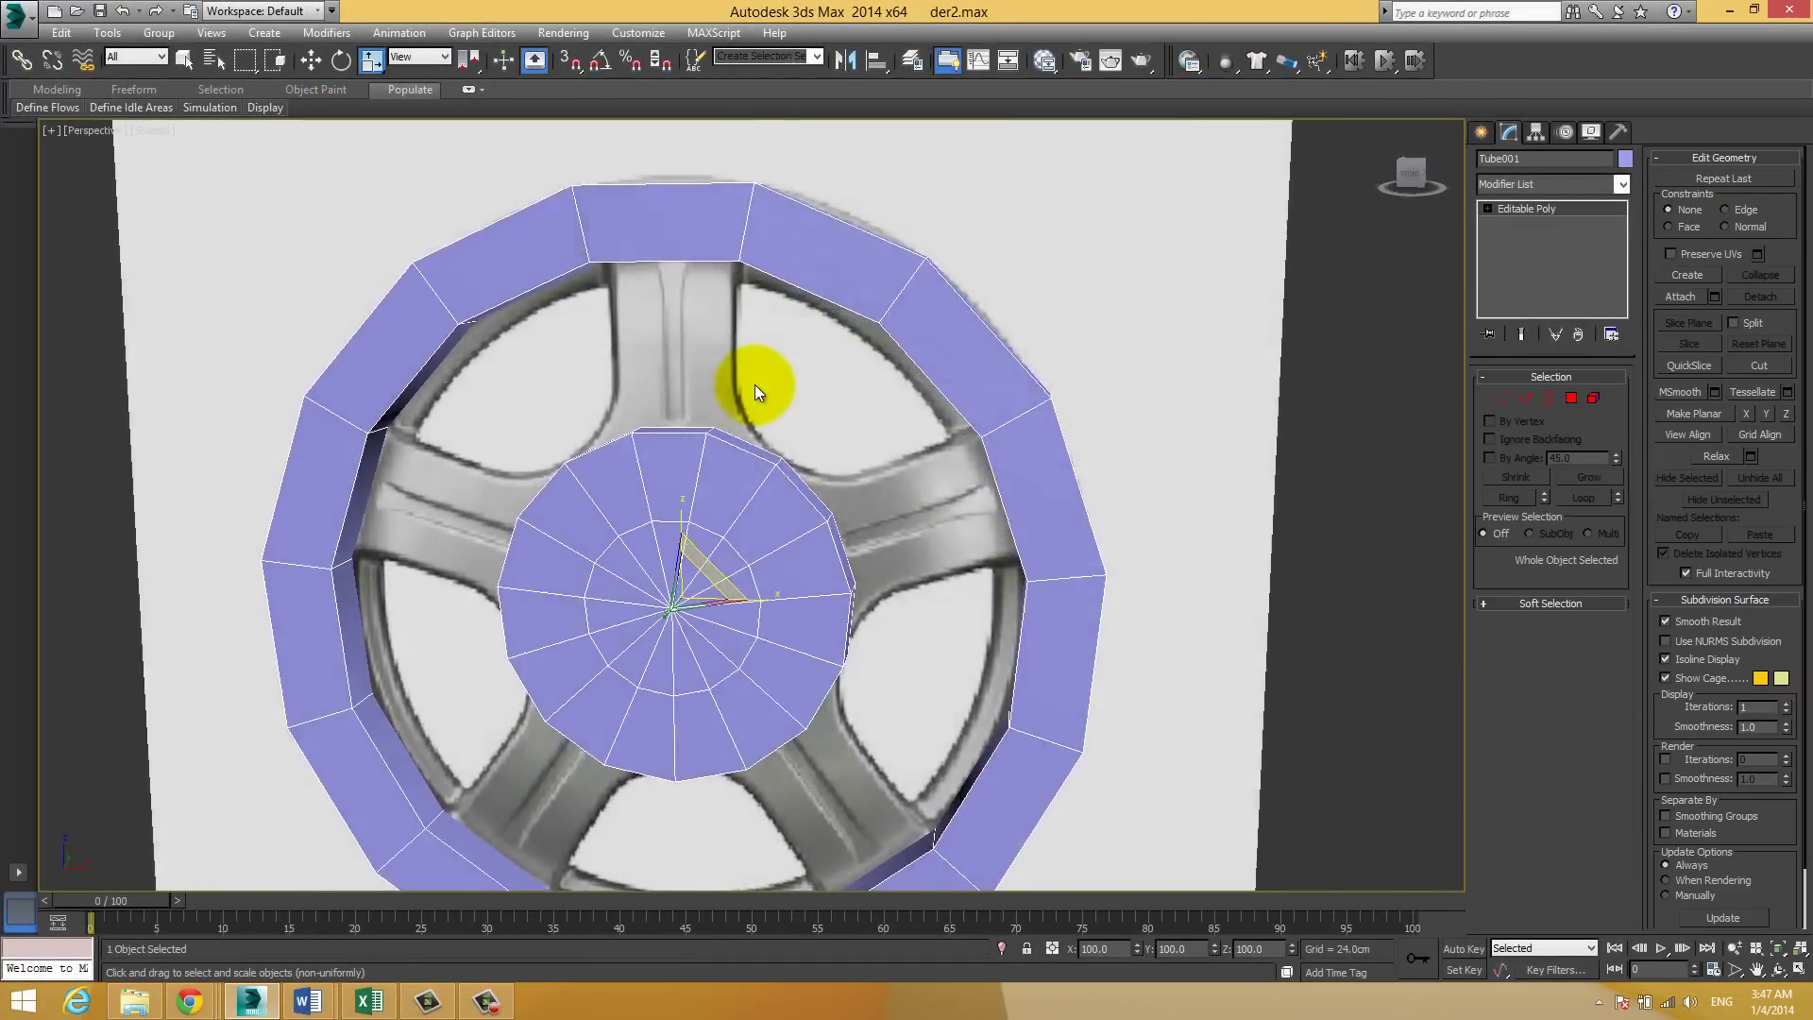
click(914, 62)
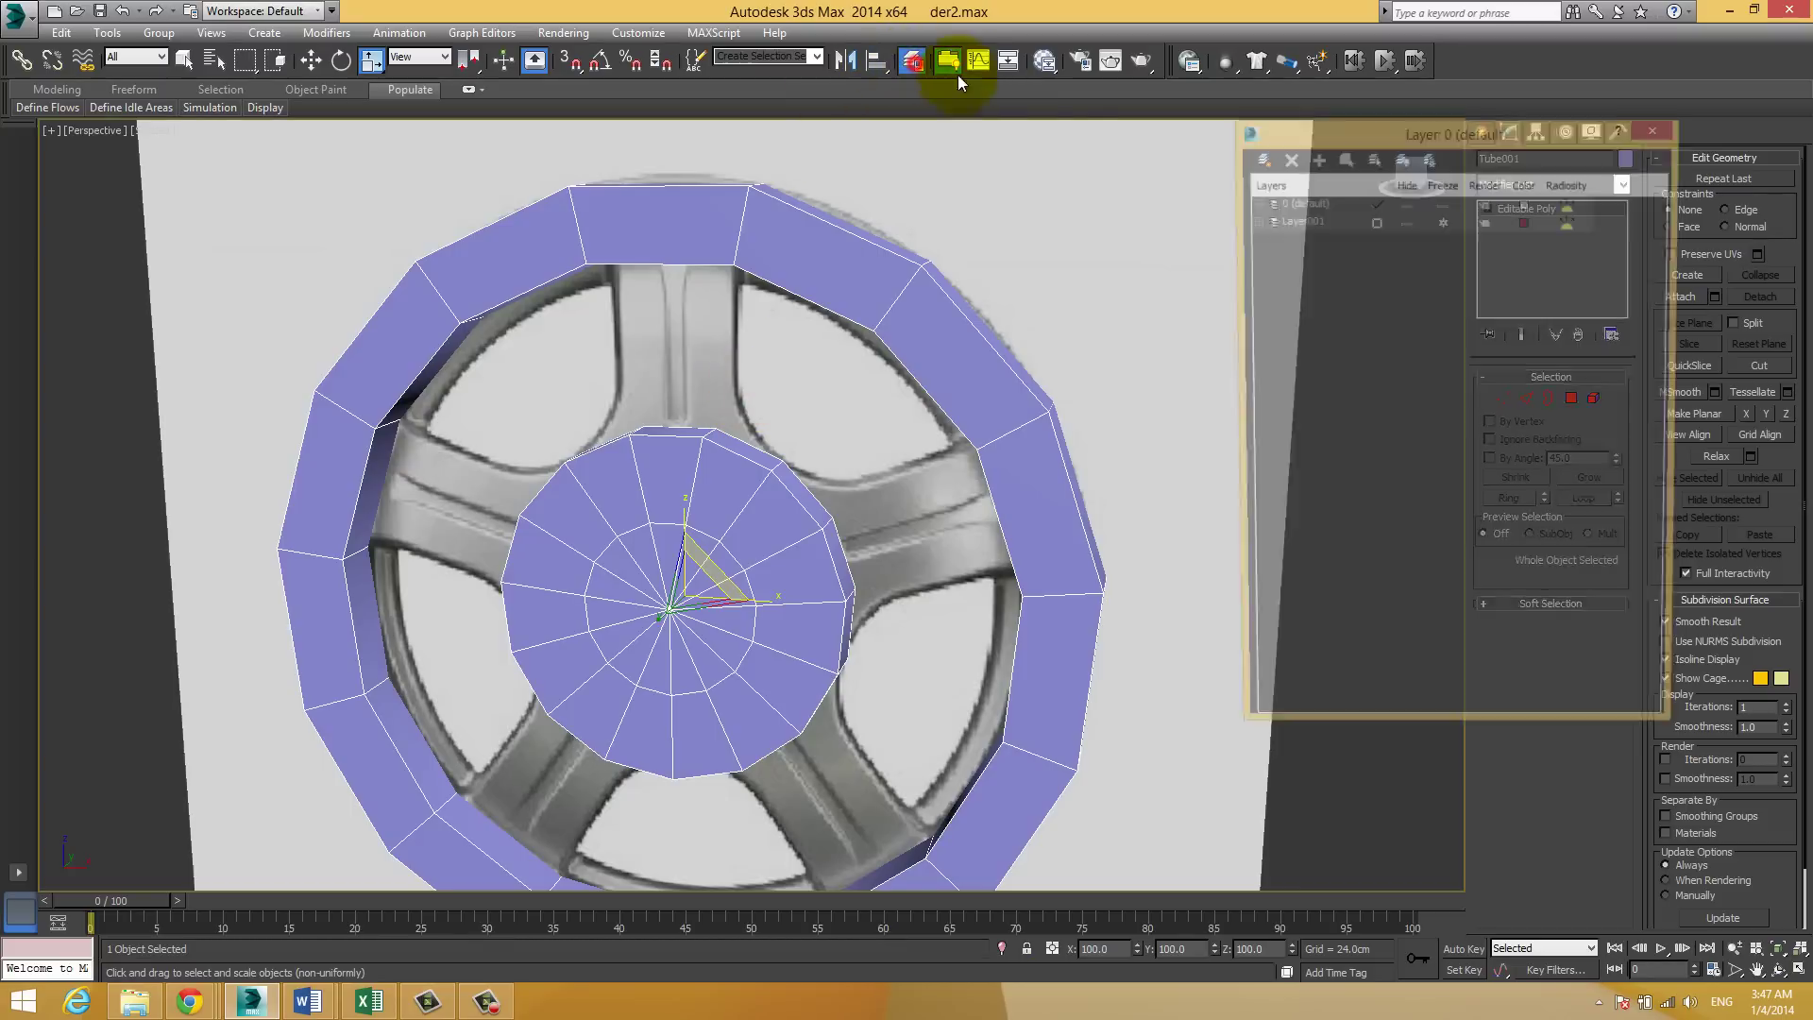
click(1441, 220)
click(1443, 205)
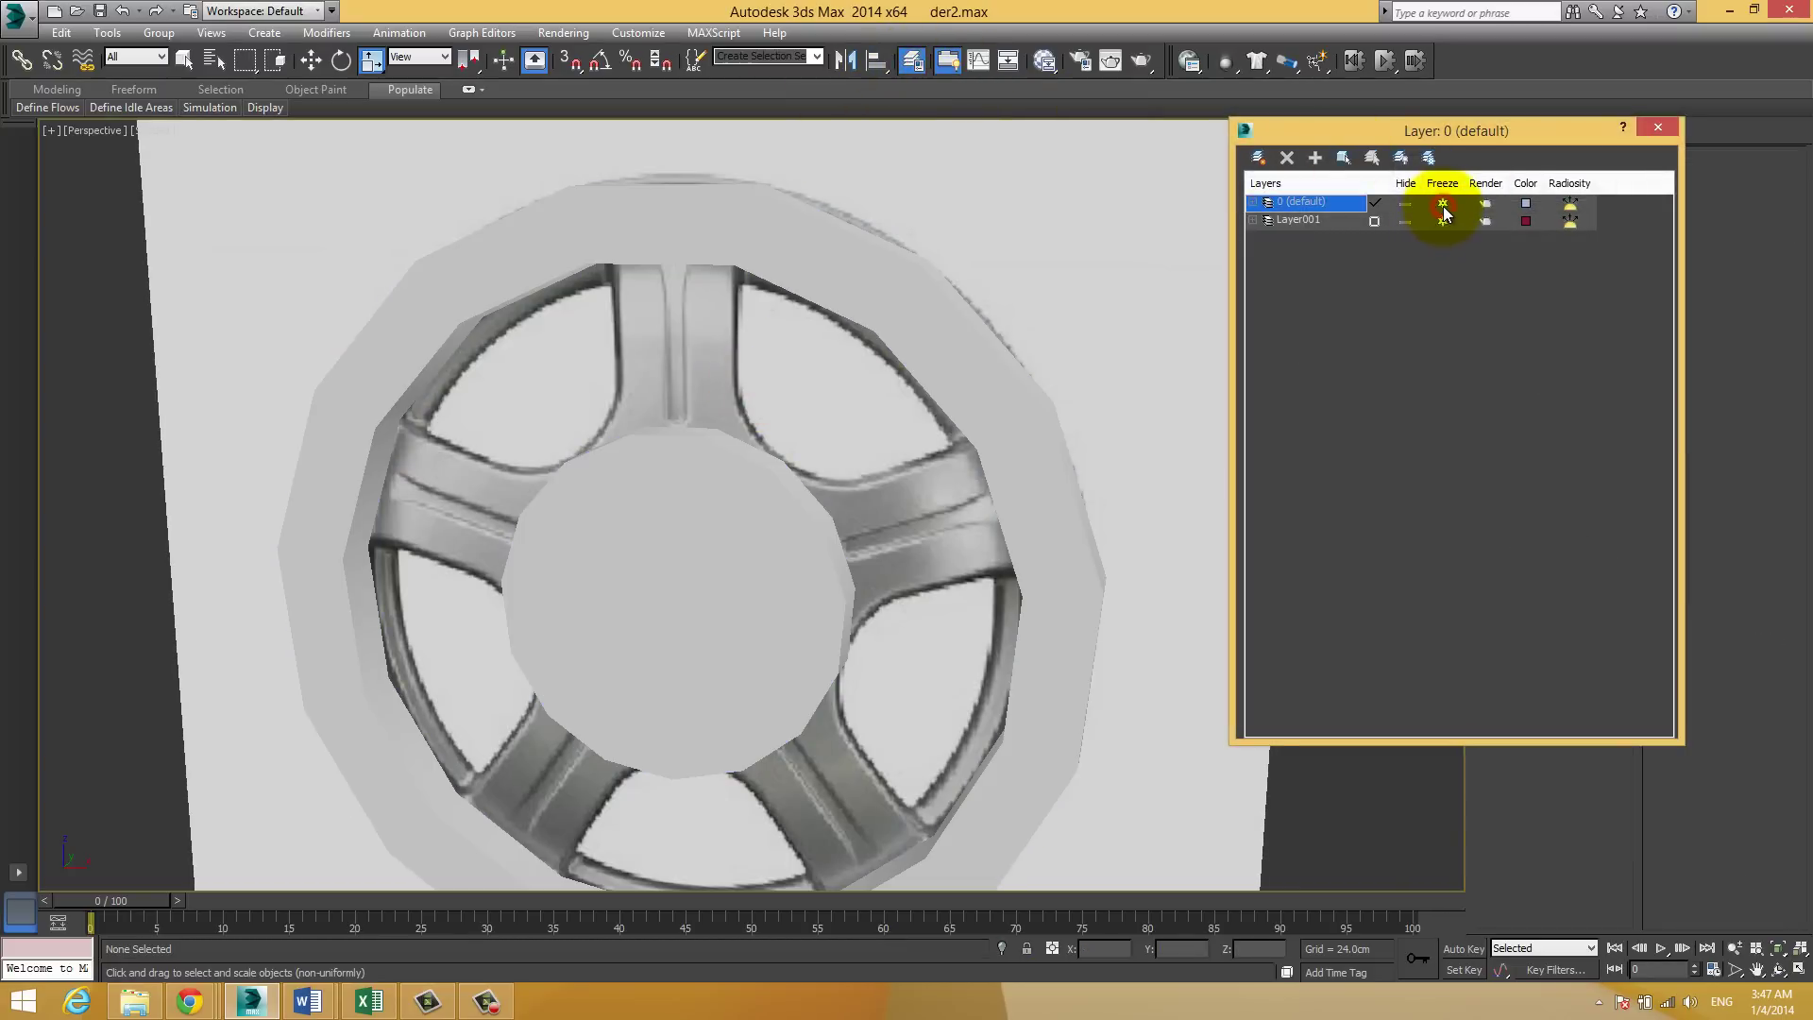
click(1442, 203)
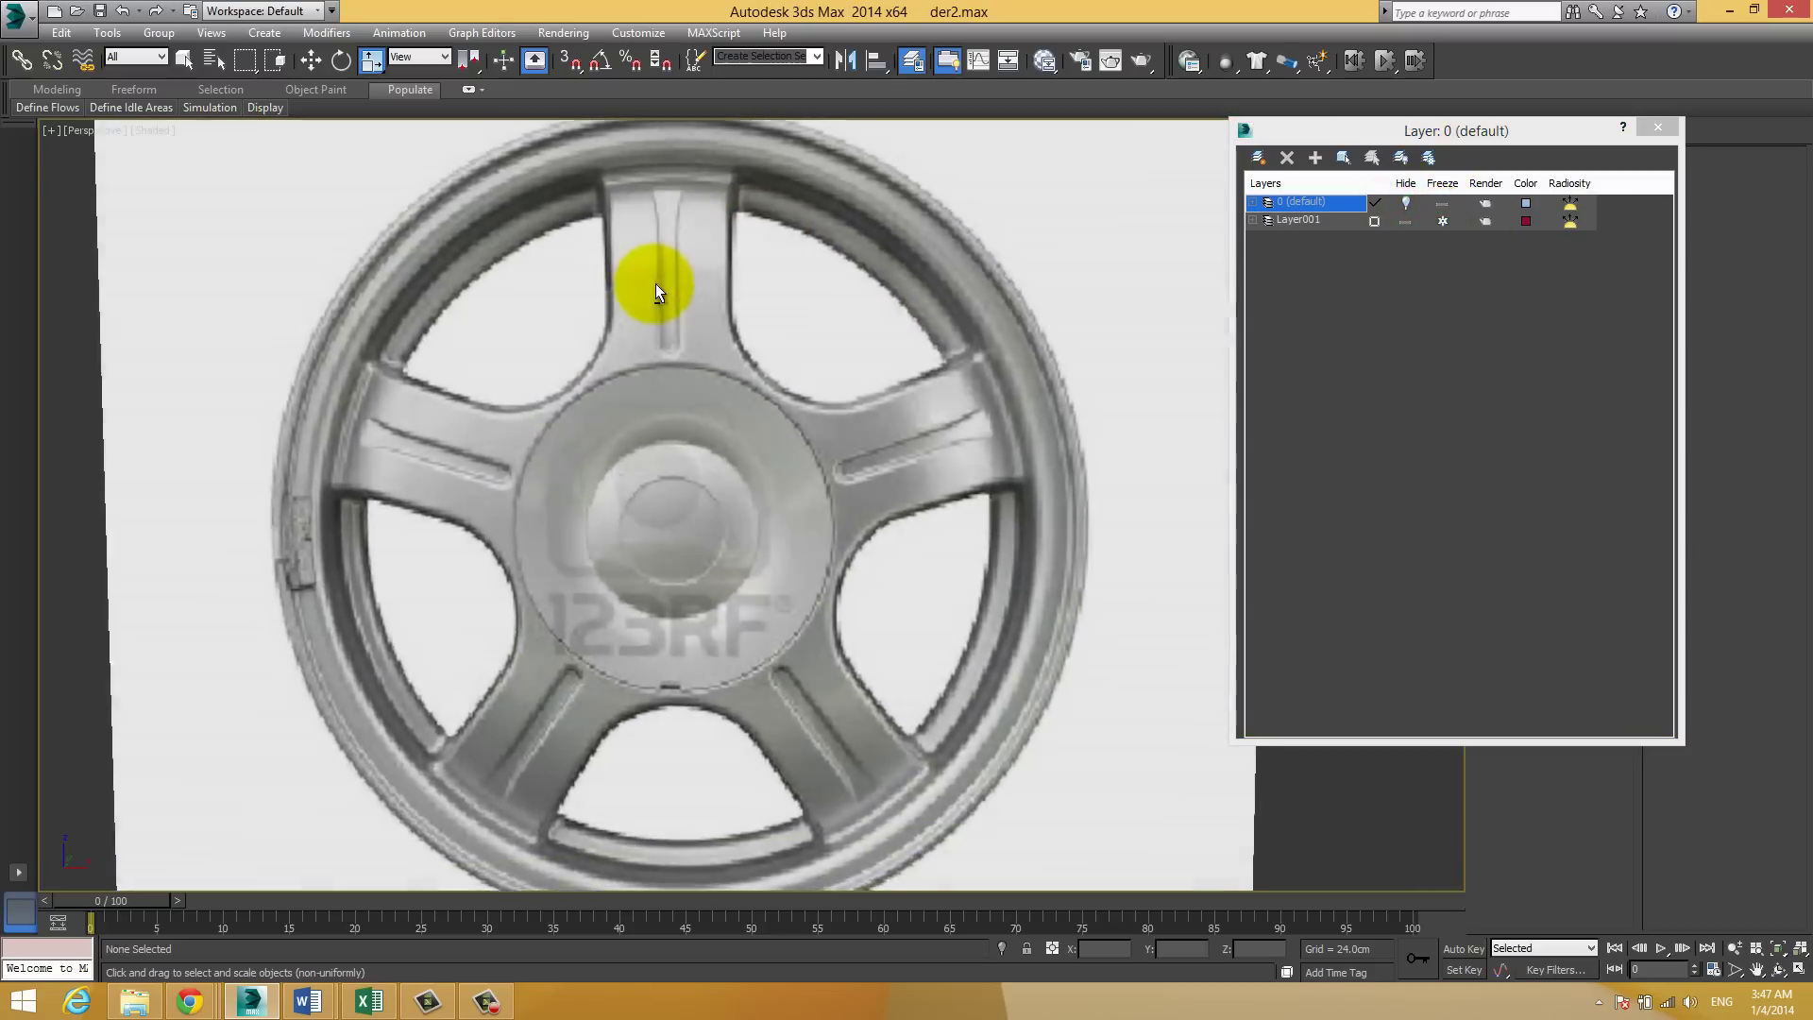
alt+middle_drag(657, 288, 736, 105)
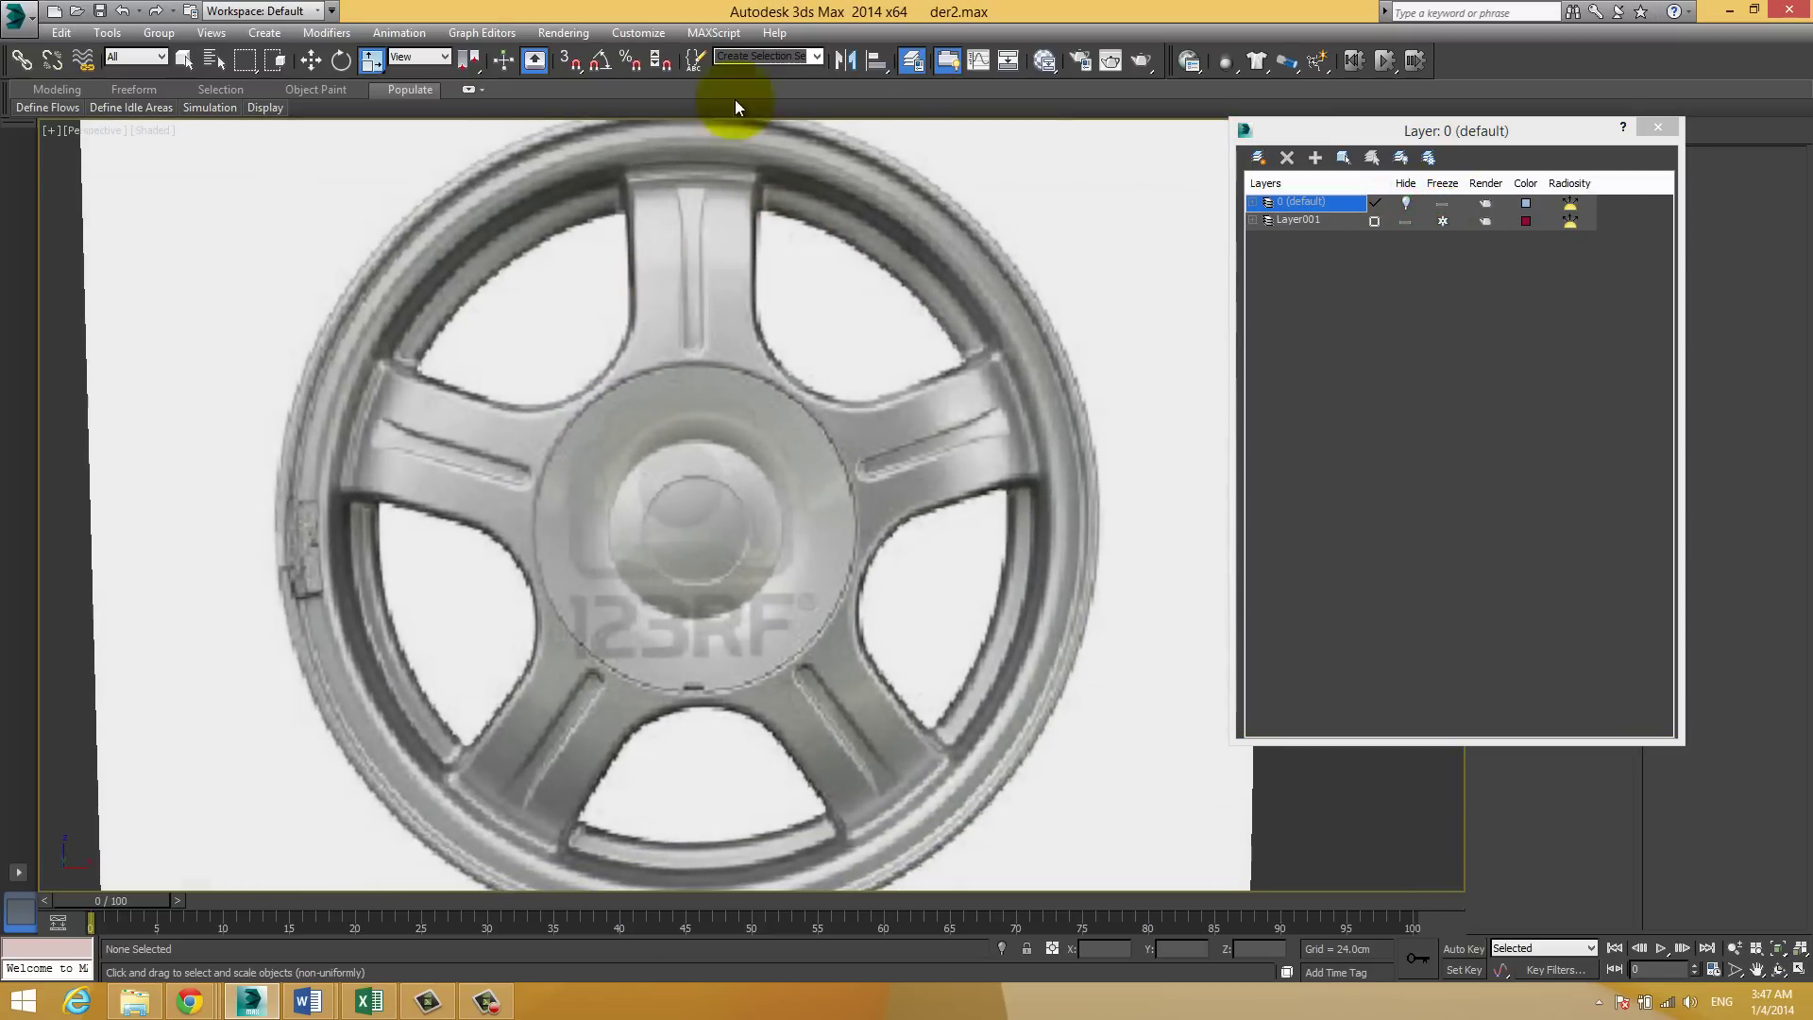
mouse_move(552, 327)
alt+middle_down()
mouse_move(591, 356)
mouse_move(551, 356)
mouse_move(619, 338)
alt+middle_up()
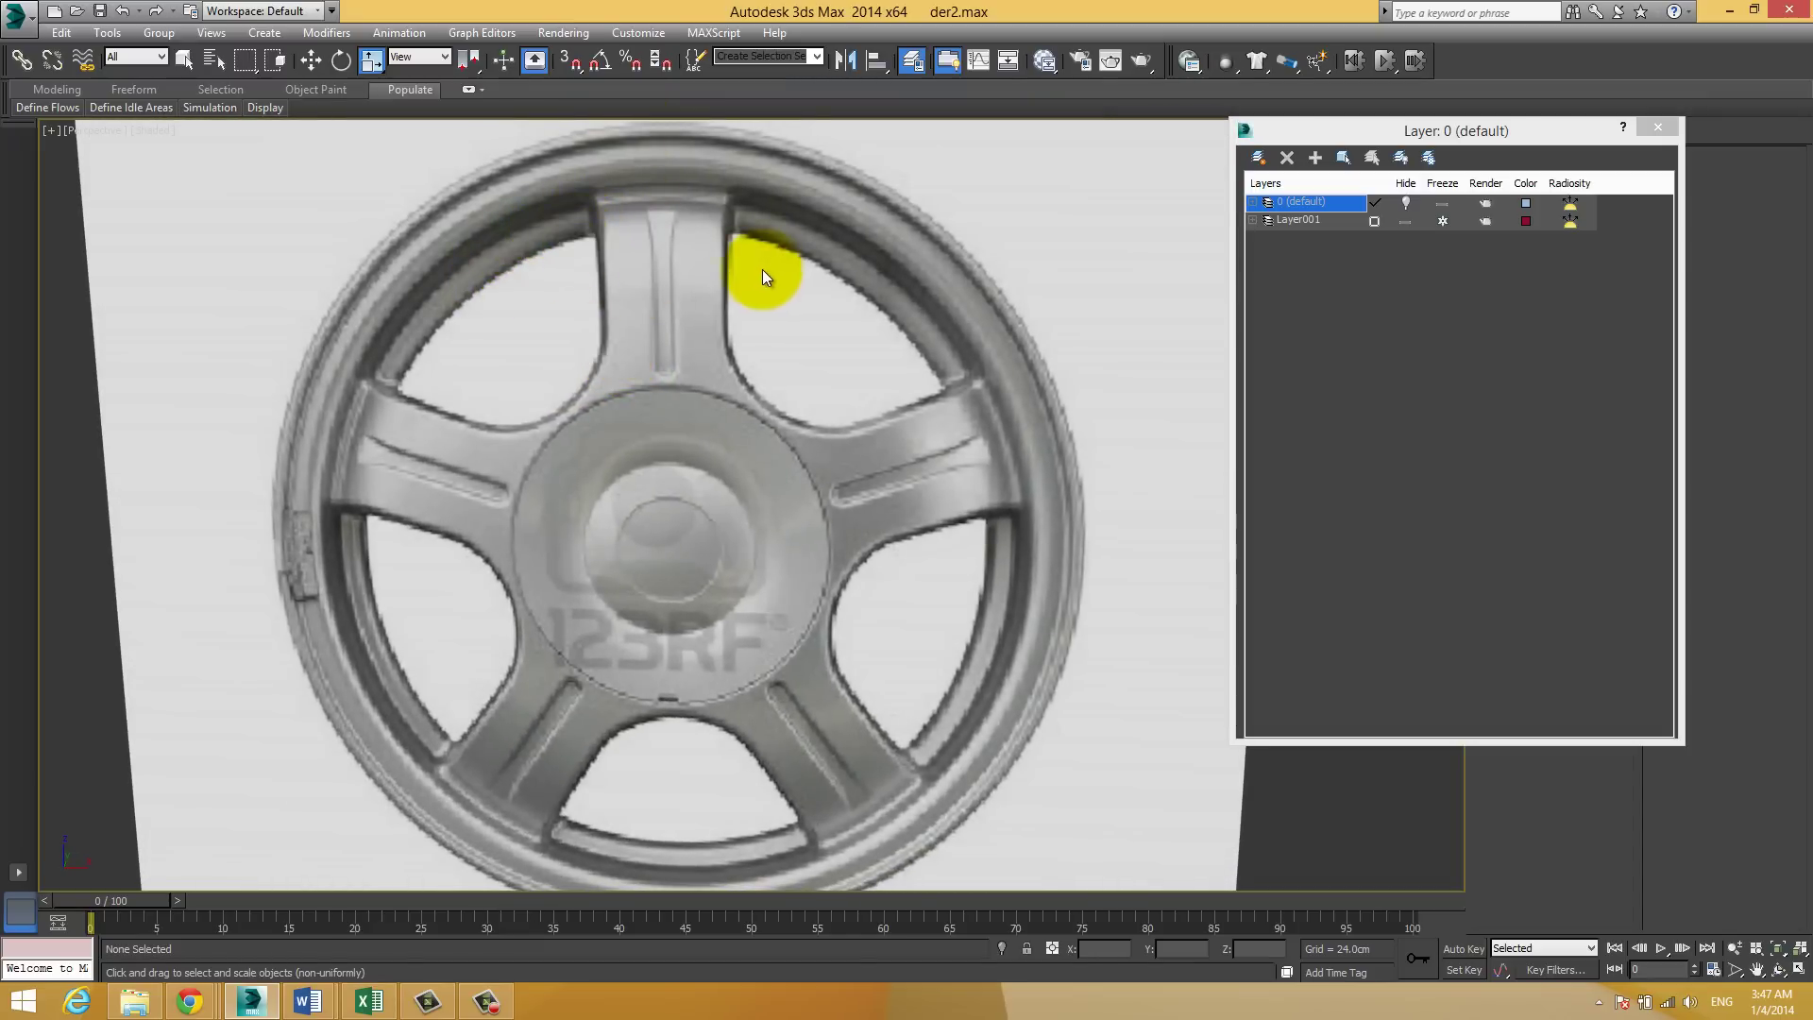
mouse_move(757, 271)
alt+middle_down()
mouse_move(700, 275)
mouse_move(661, 246)
alt+middle_up()
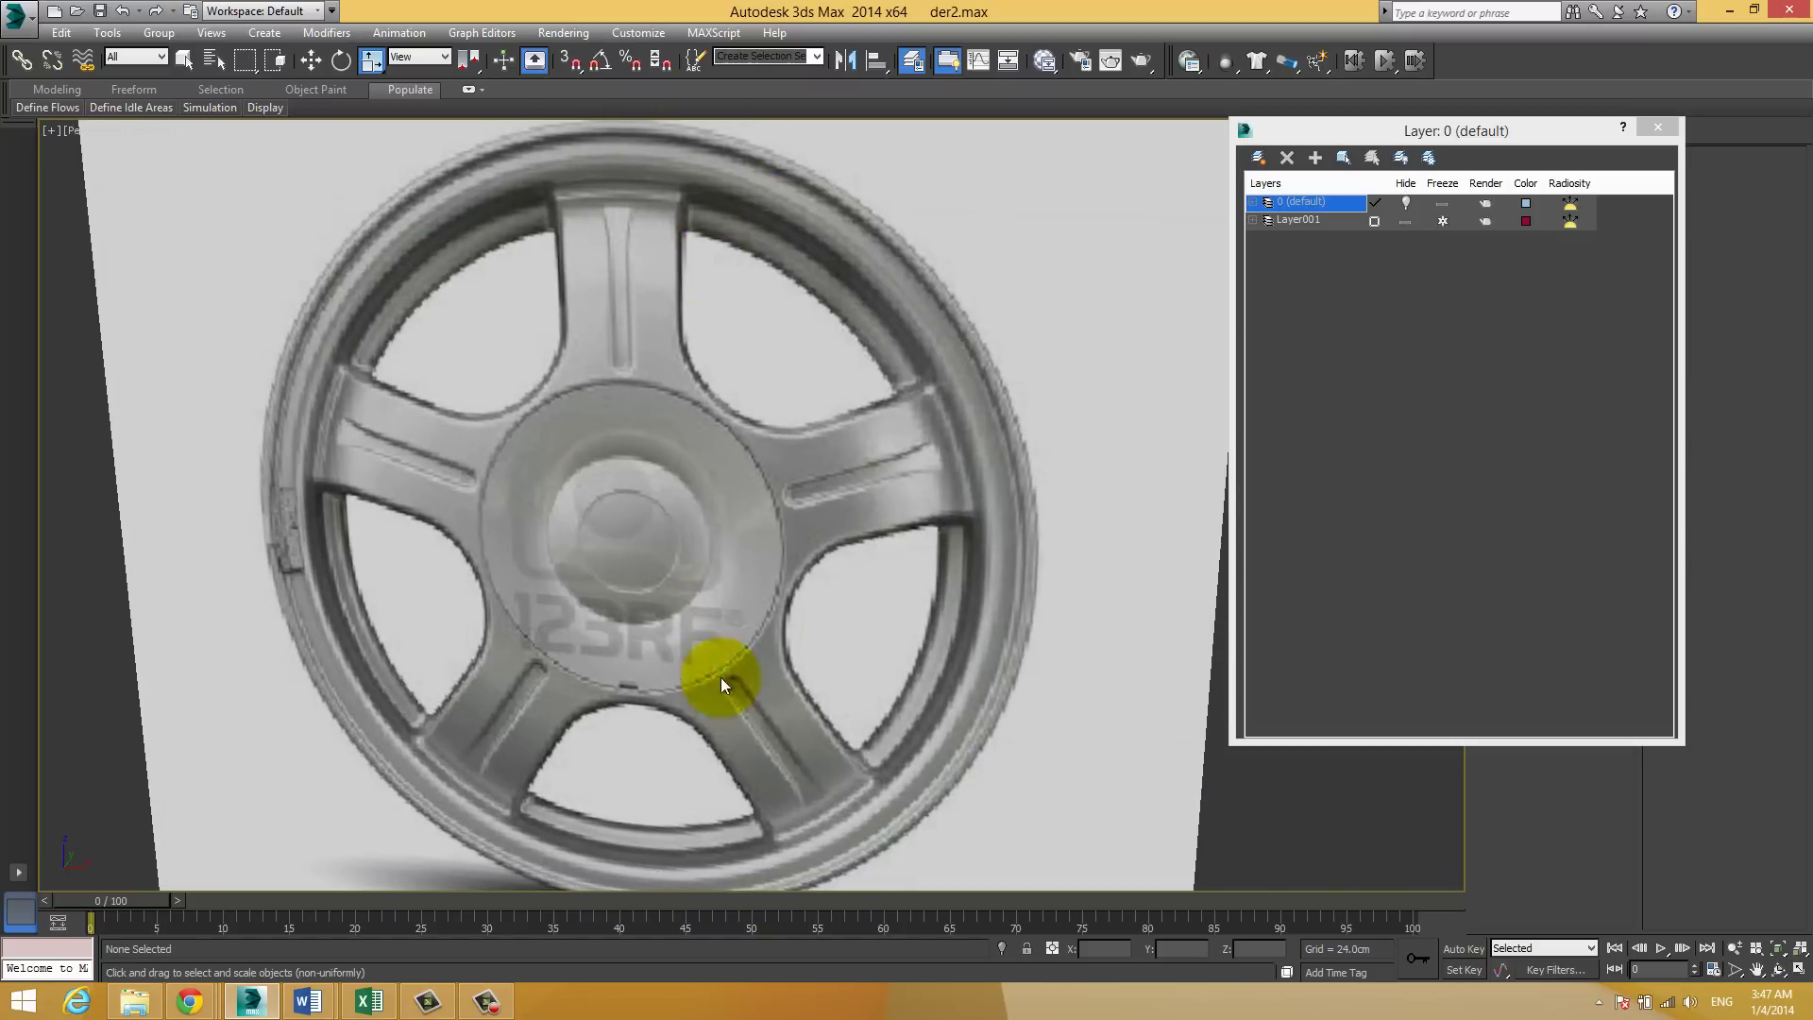
click(1406, 202)
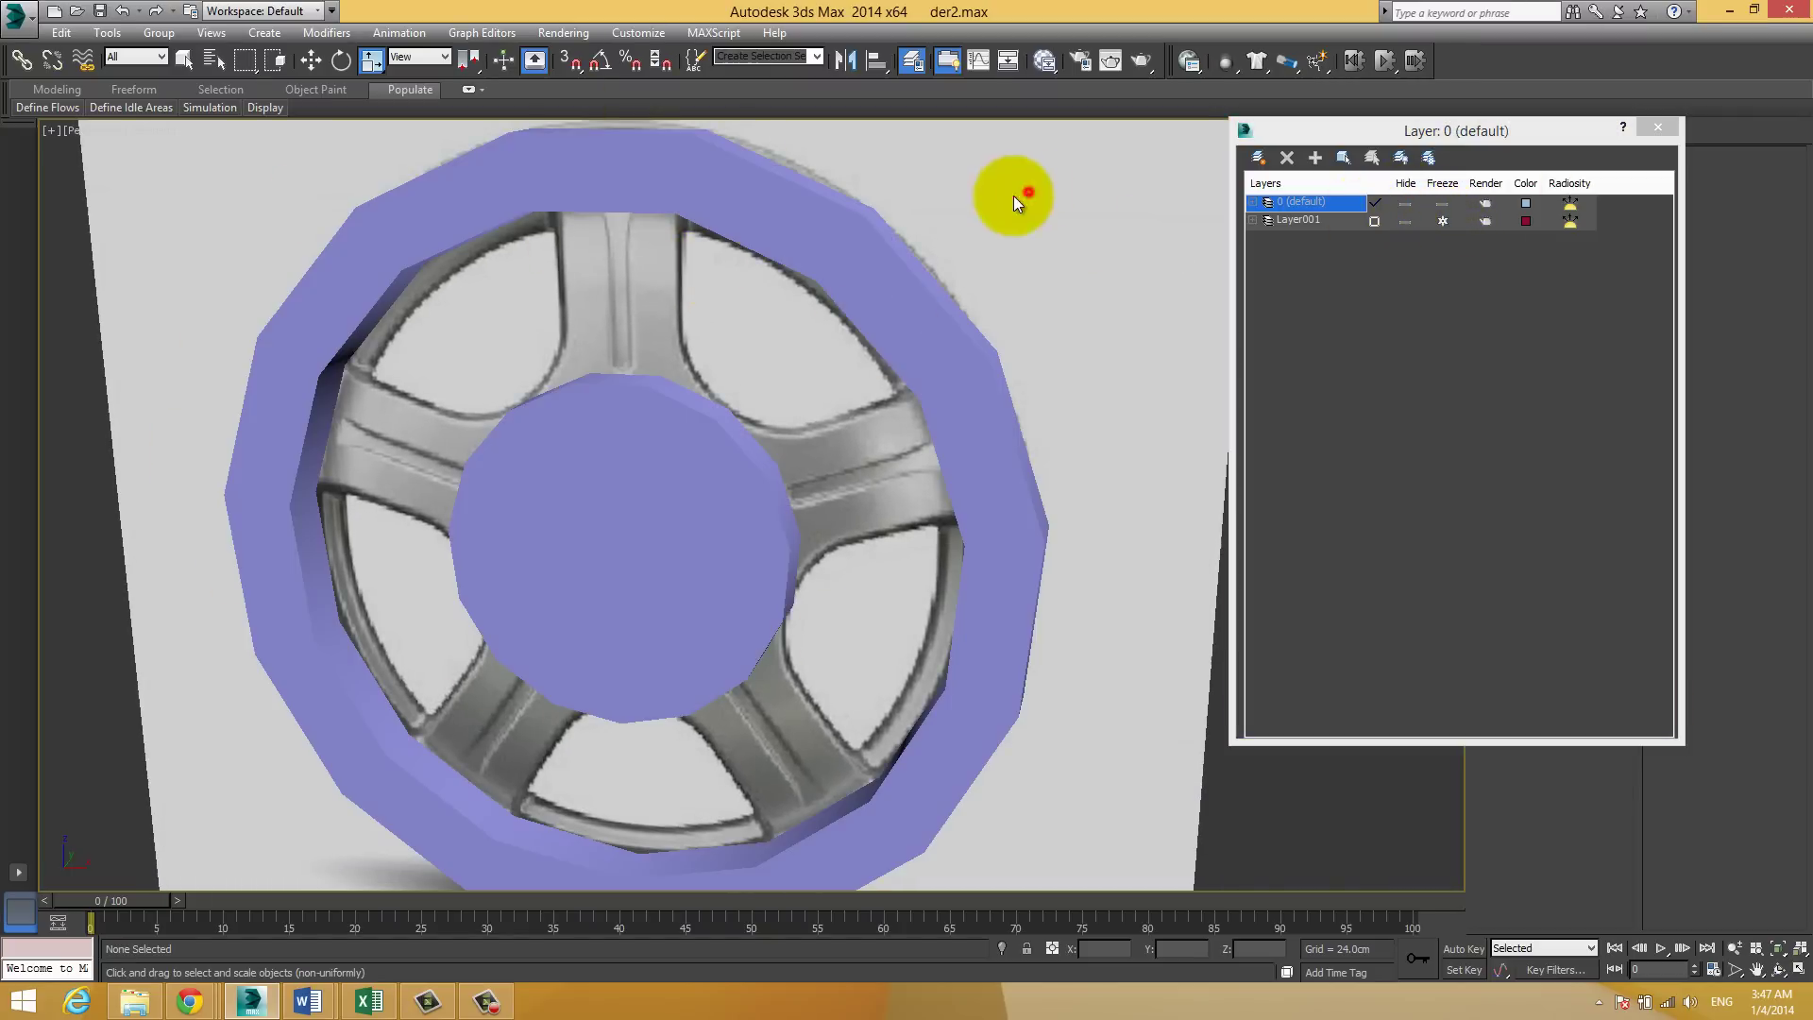
click(833, 263)
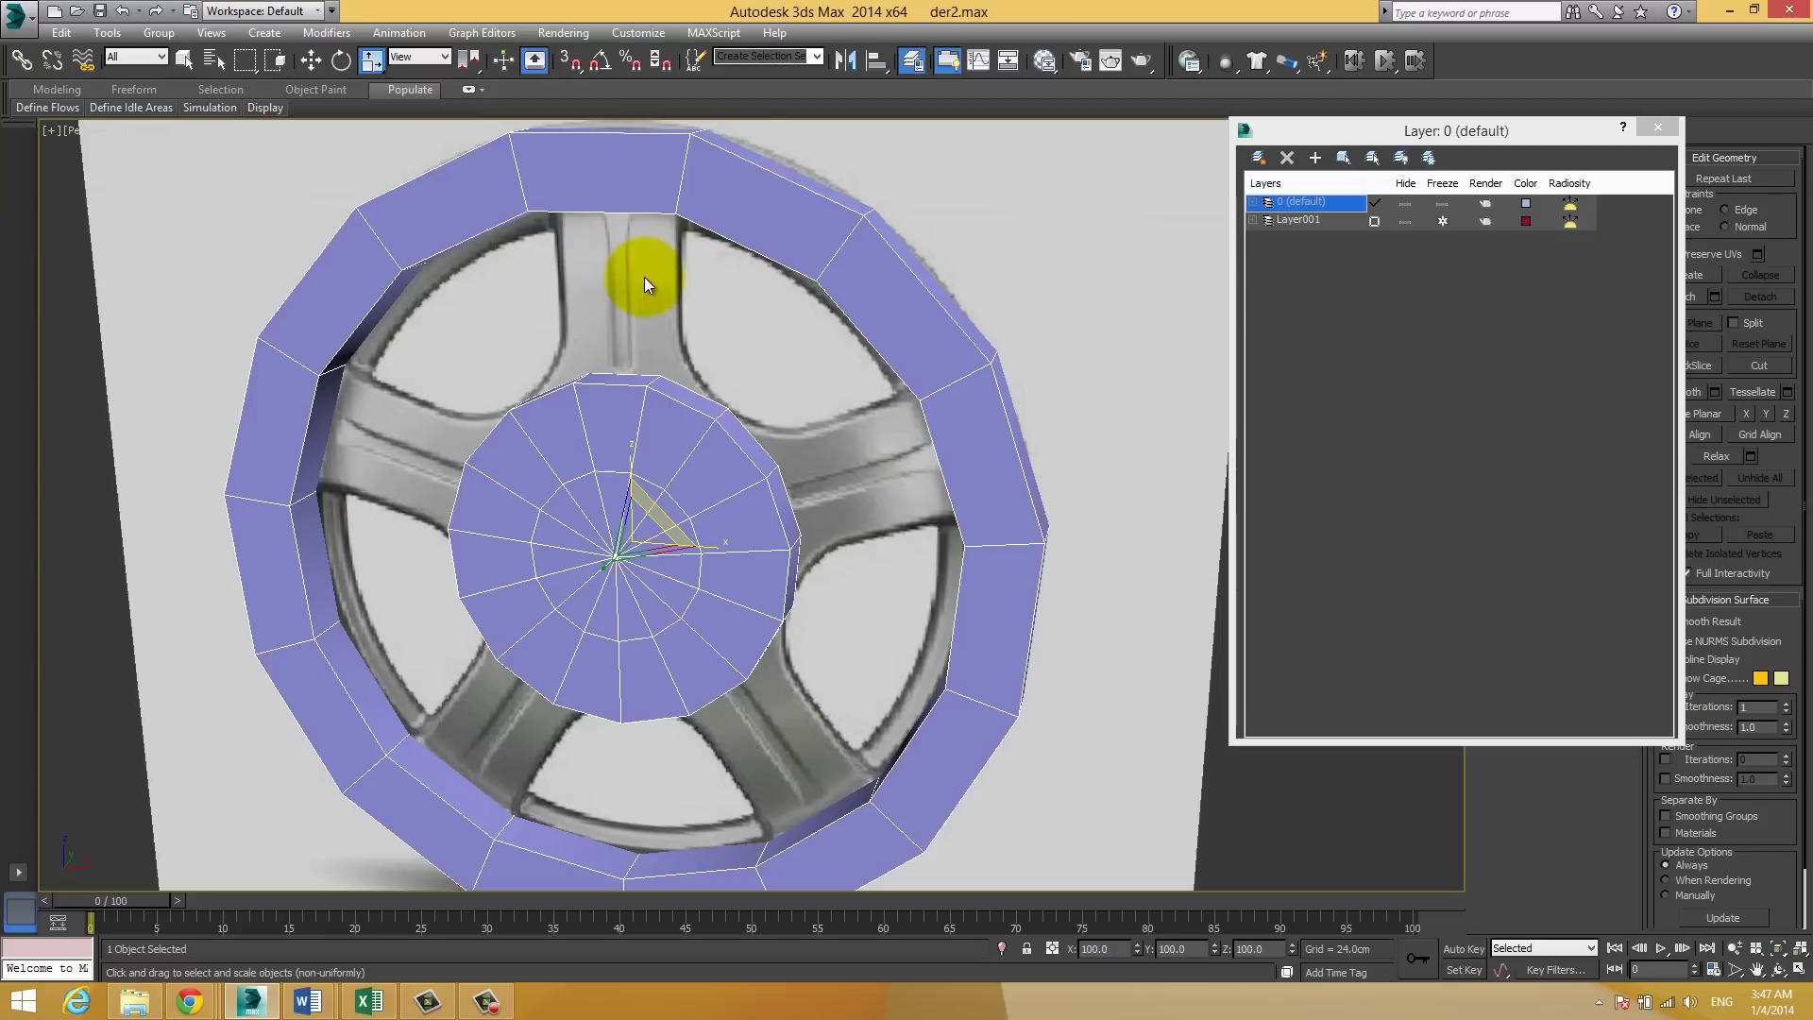
click(1658, 126)
Step: In Edge mode, select the full ring of 15 radial edges around the rim tube
middle_drag(1076, 274, 1198, 274)
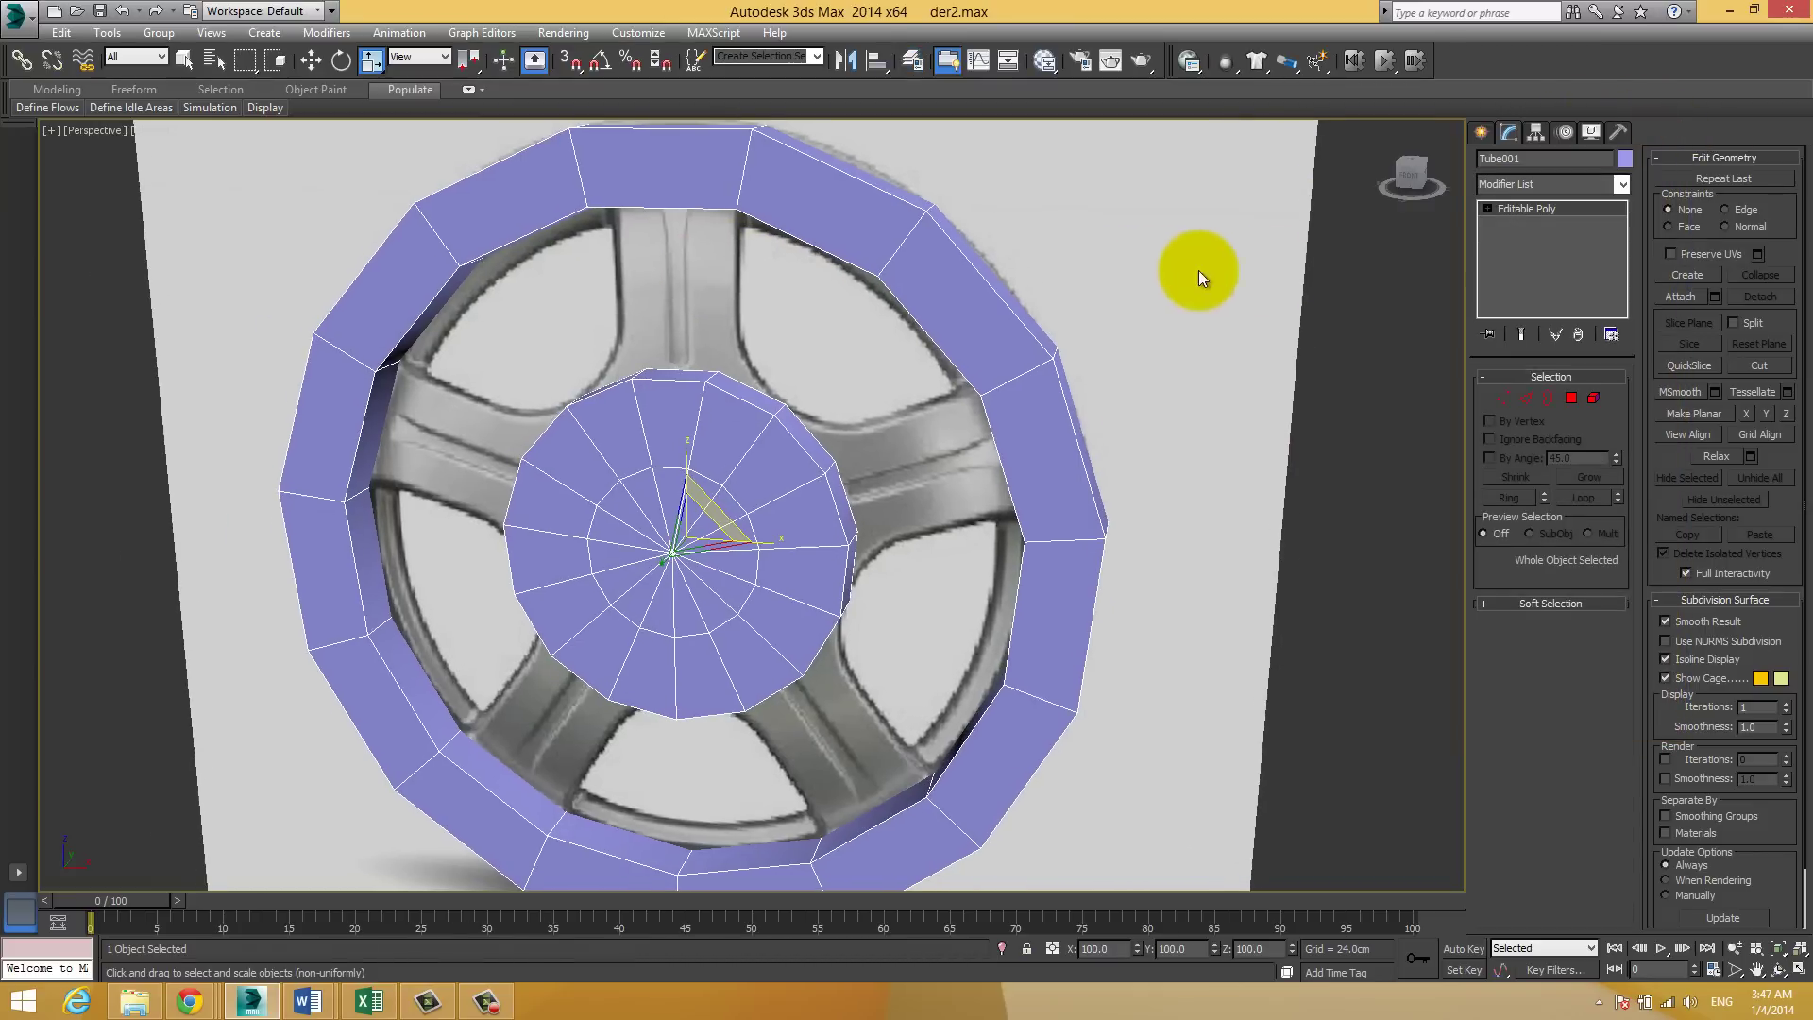
click(1524, 395)
mouse_move(588, 268)
middle_down()
mouse_move(654, 252)
mouse_move(673, 288)
middle_up()
click(966, 167)
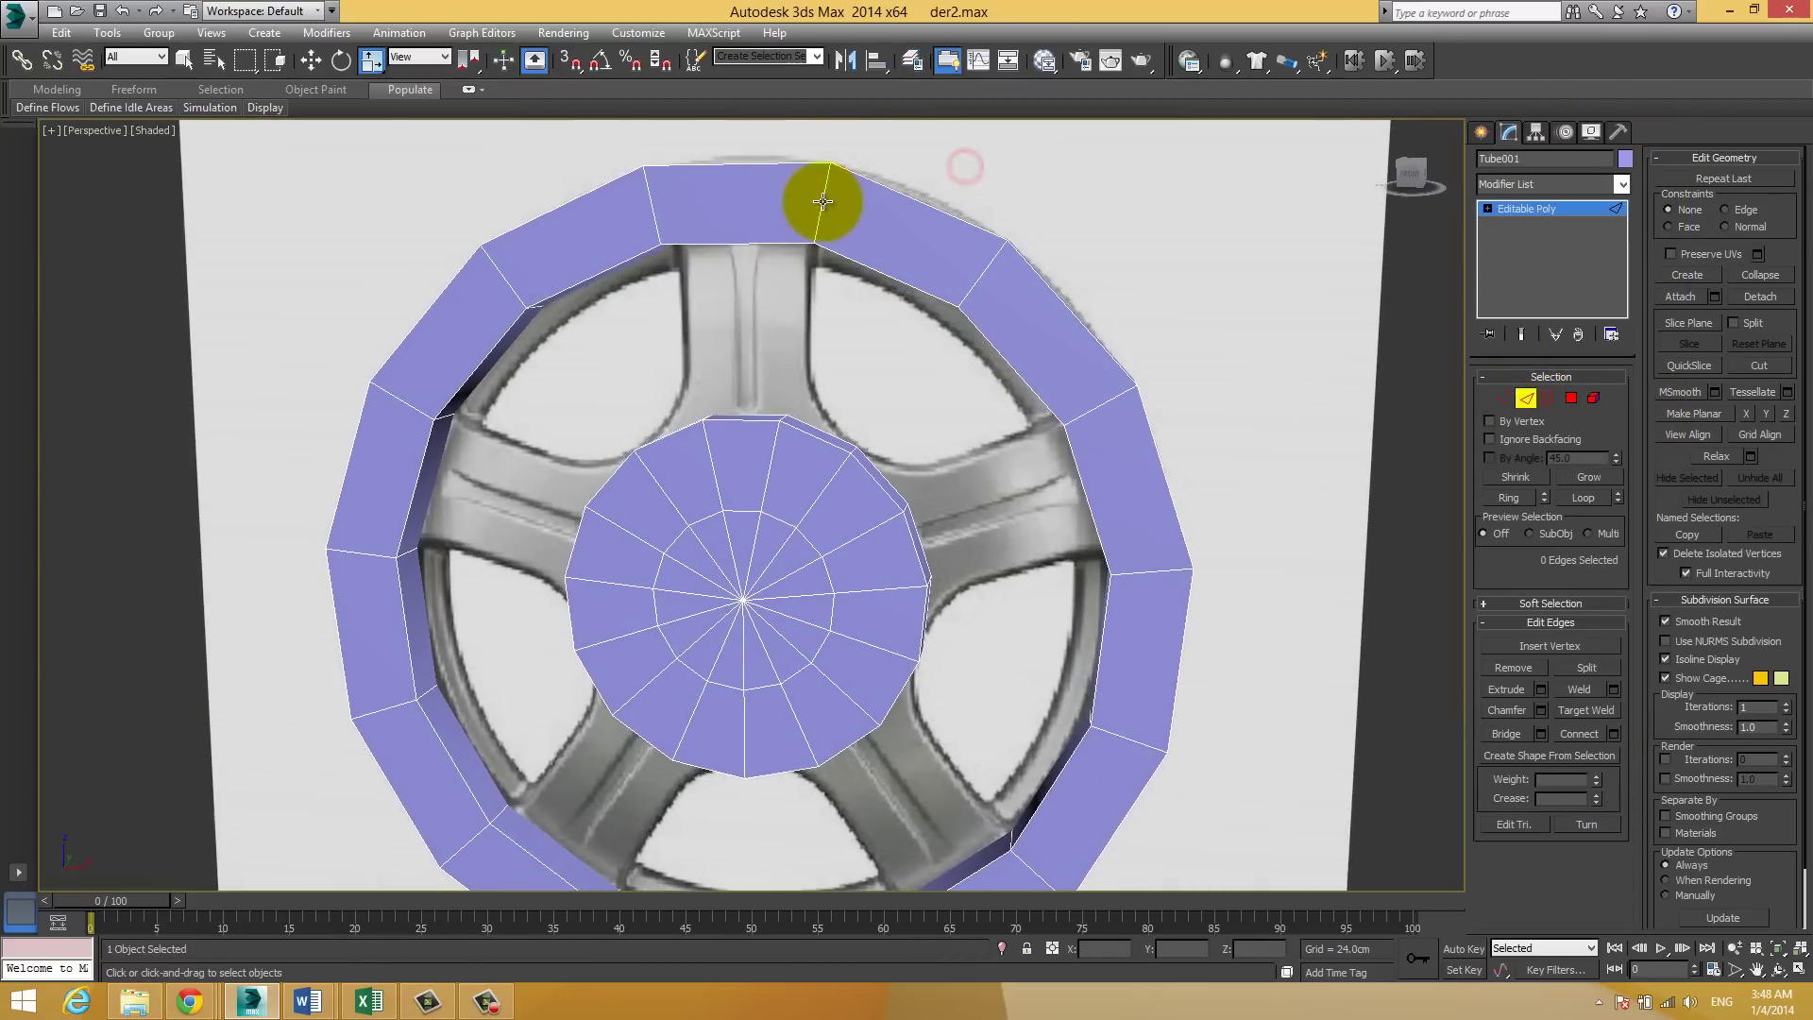
click(822, 201)
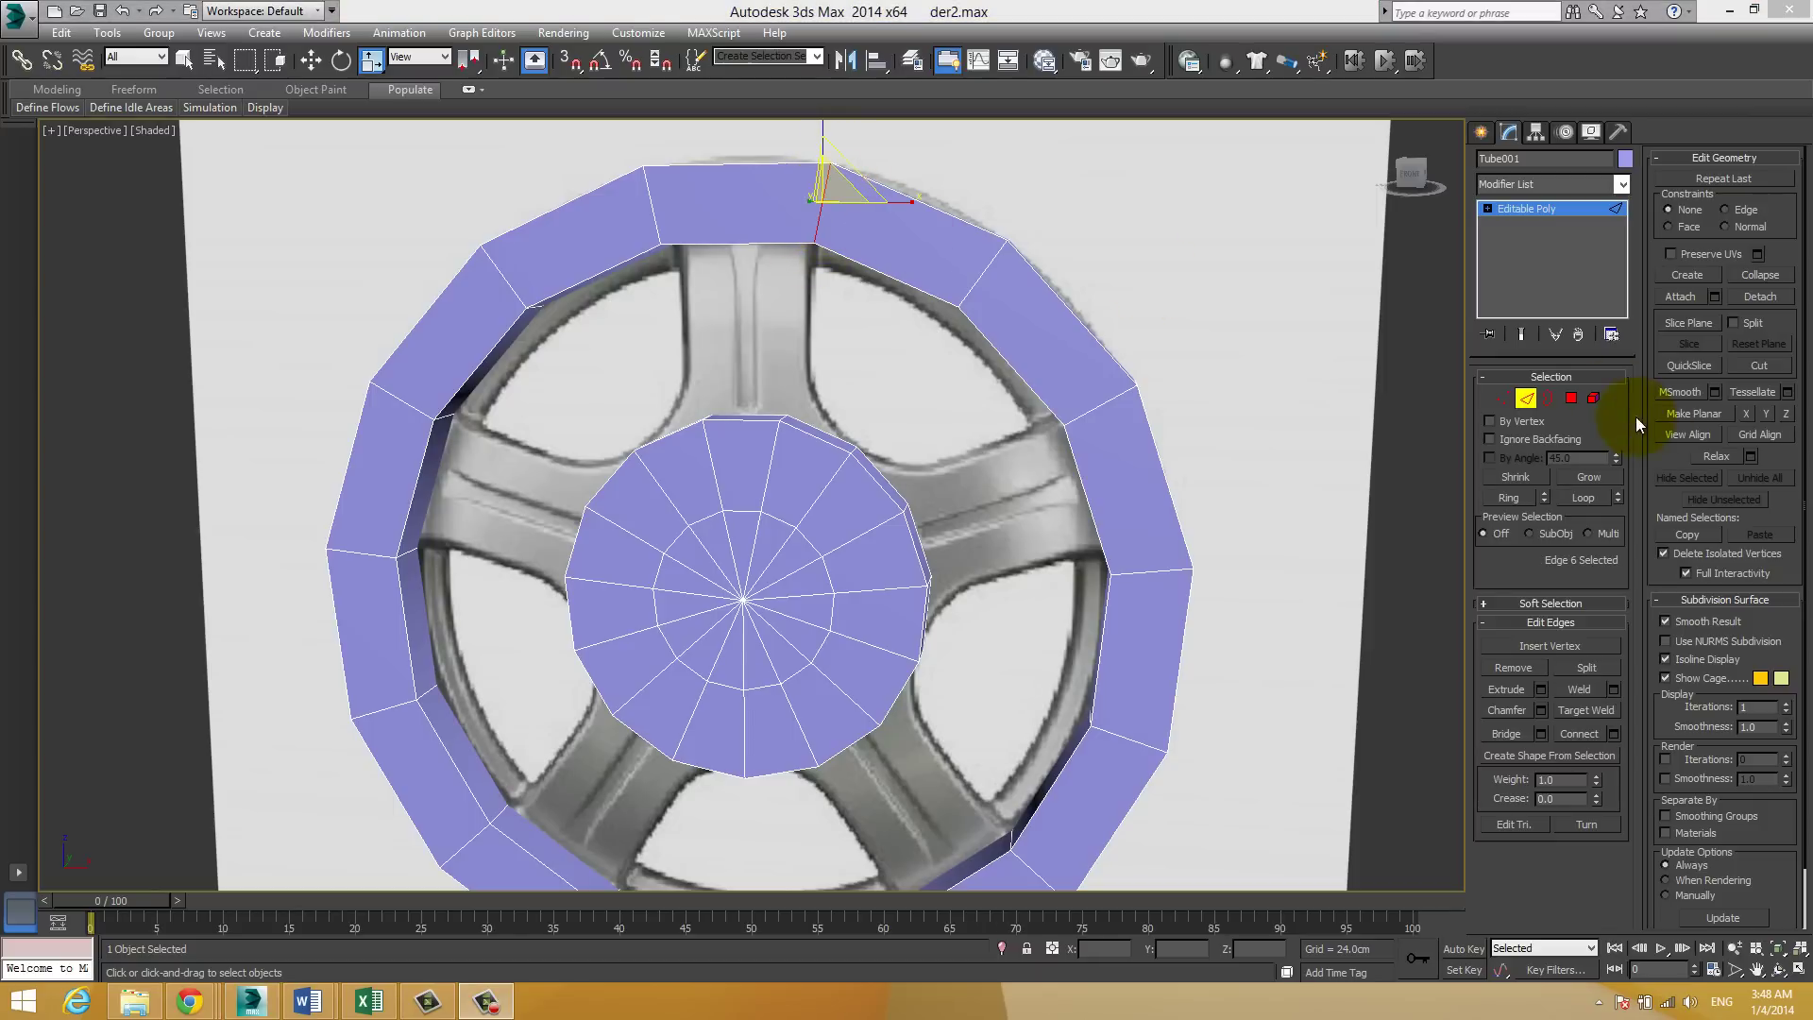
click(1506, 496)
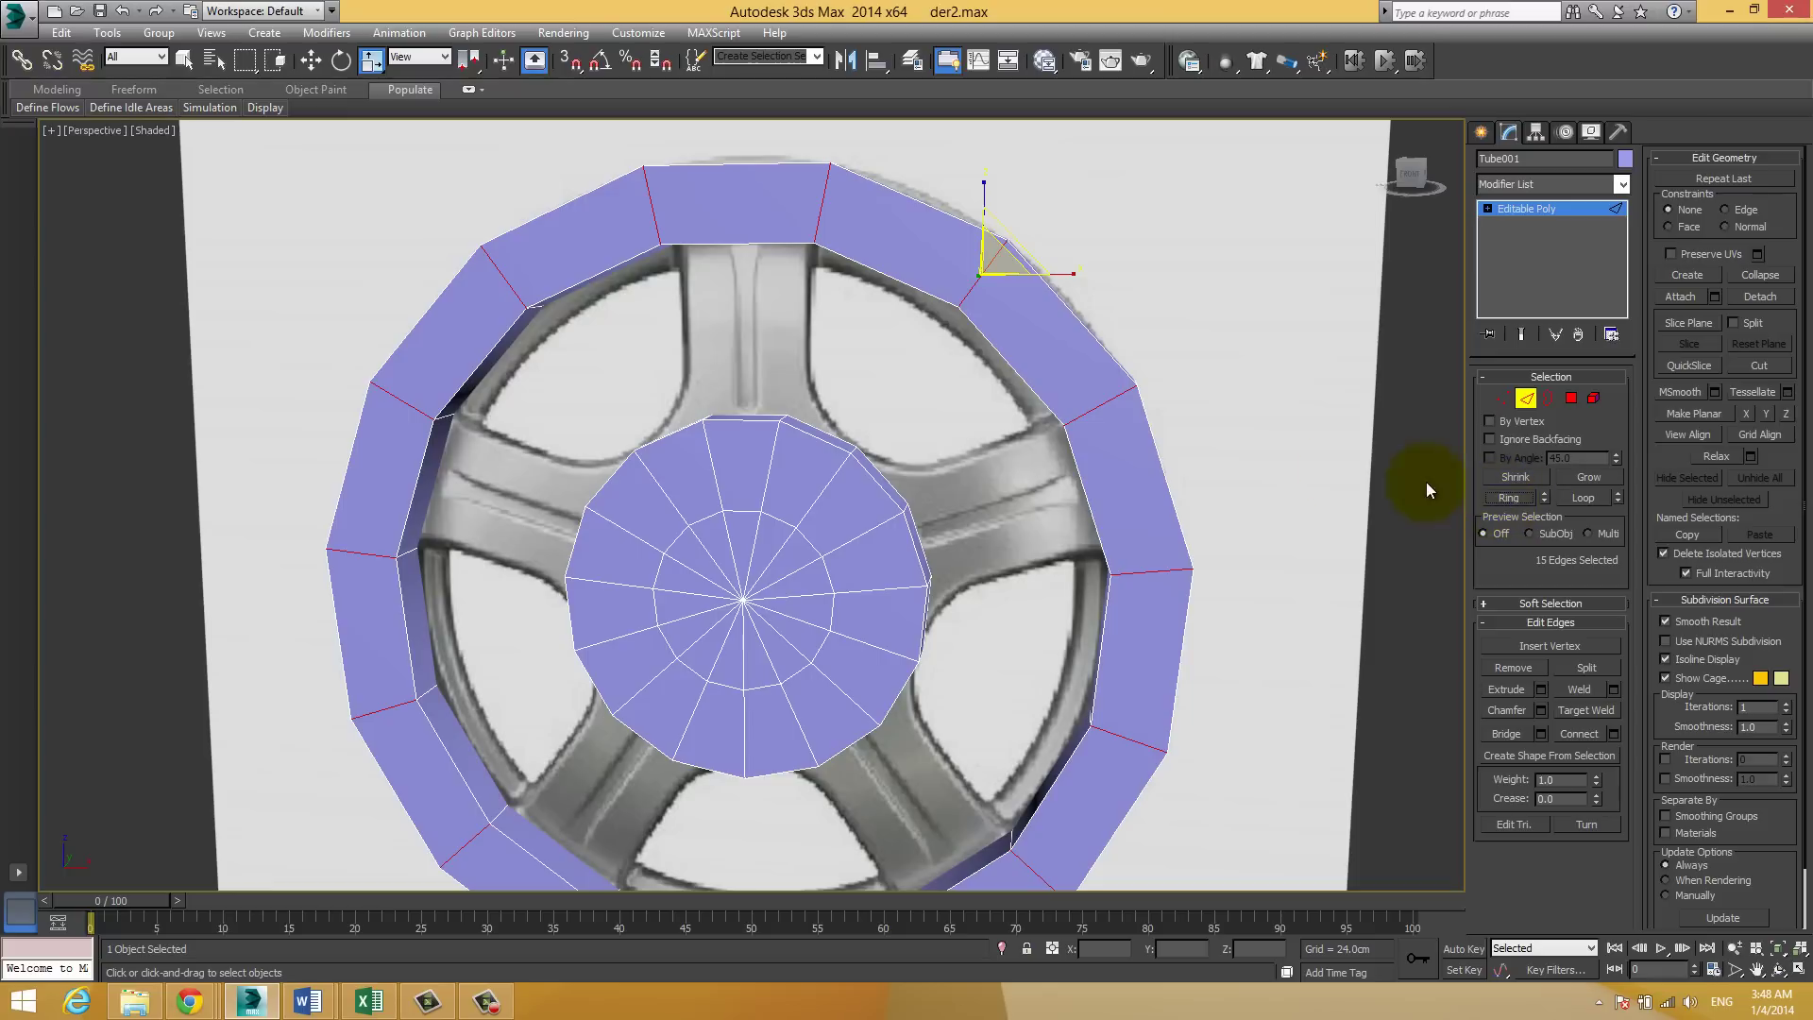
click(819, 211)
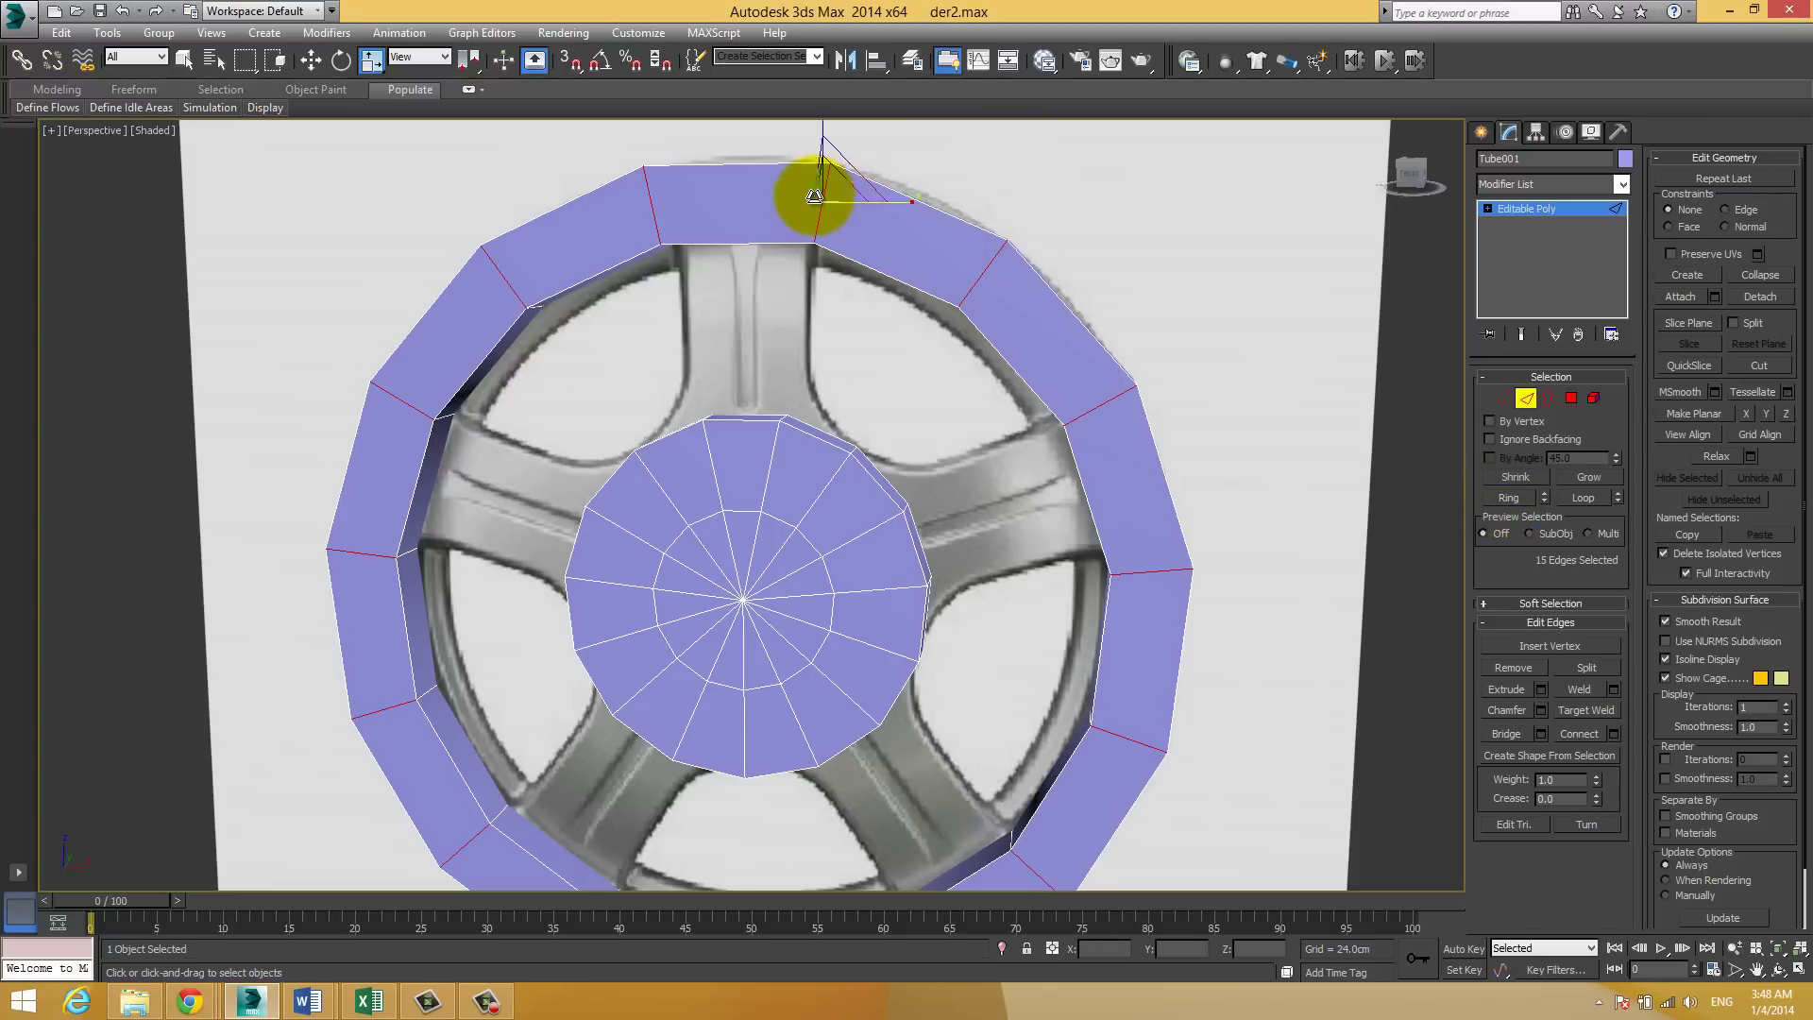
shift+click(983, 284)
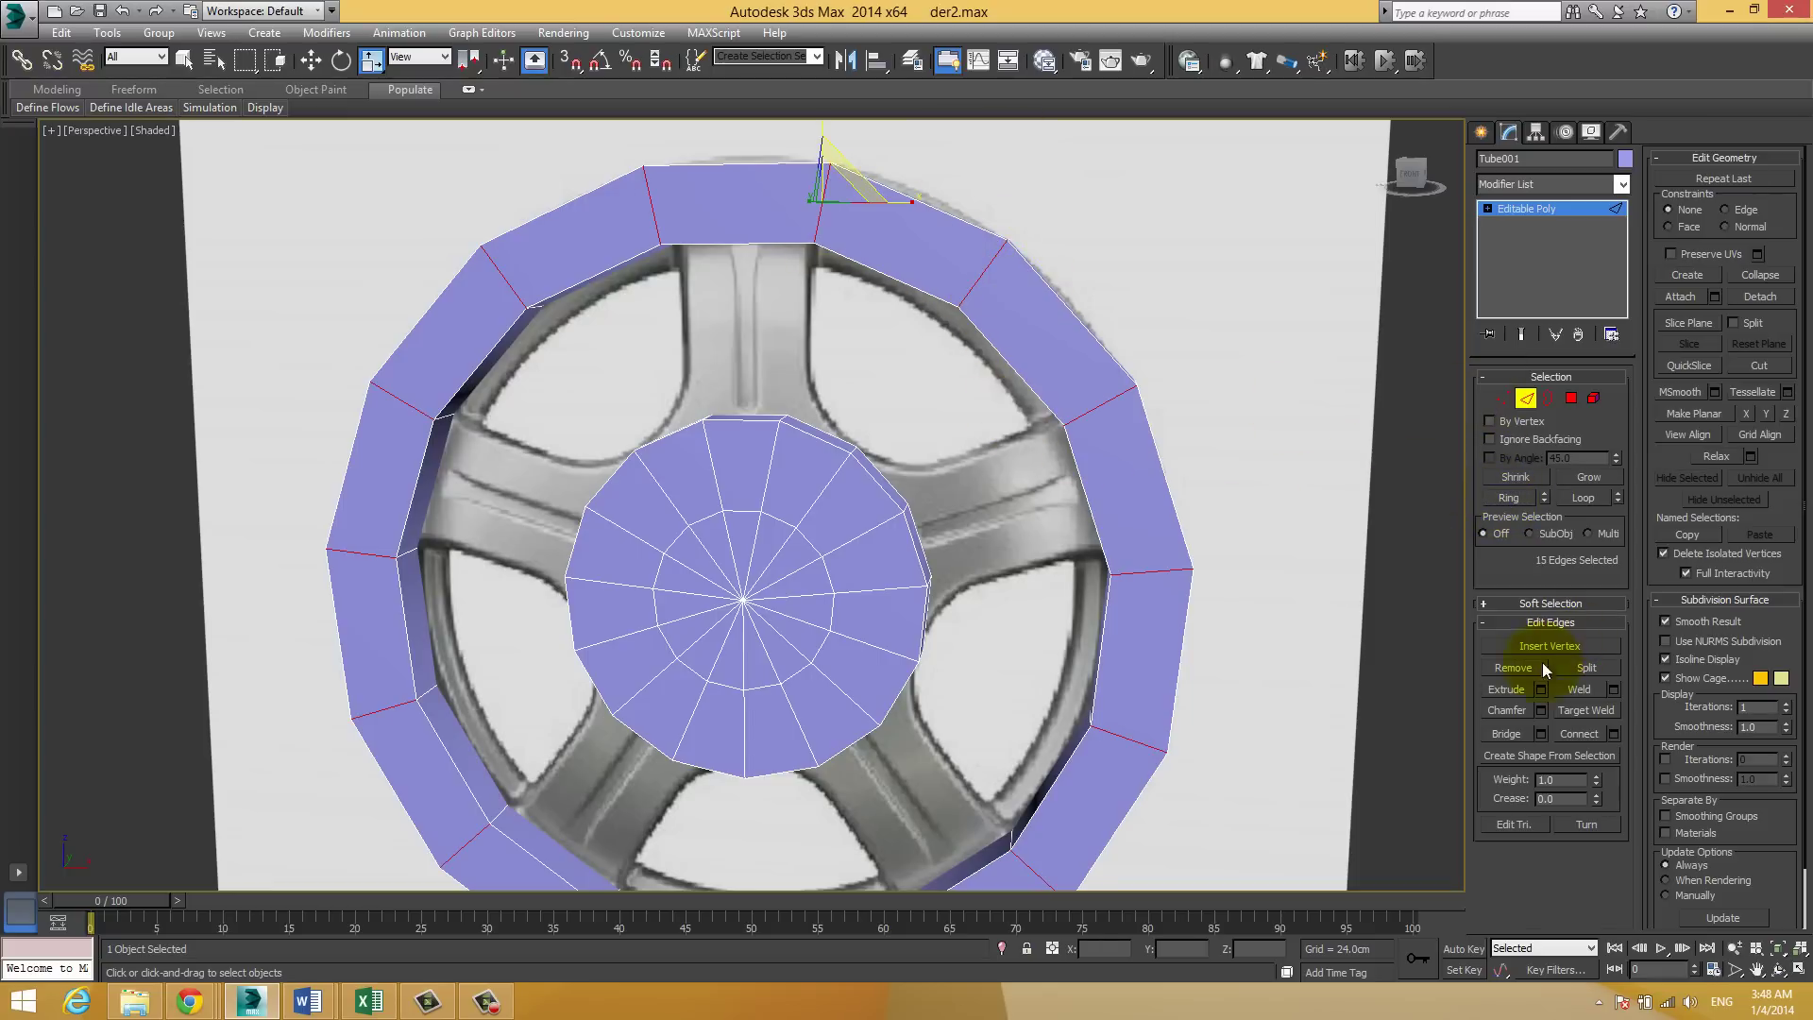
Step: Connect the edge ring with 1 segment and slide 15, pushing the loop toward the outer rim
click(1614, 735)
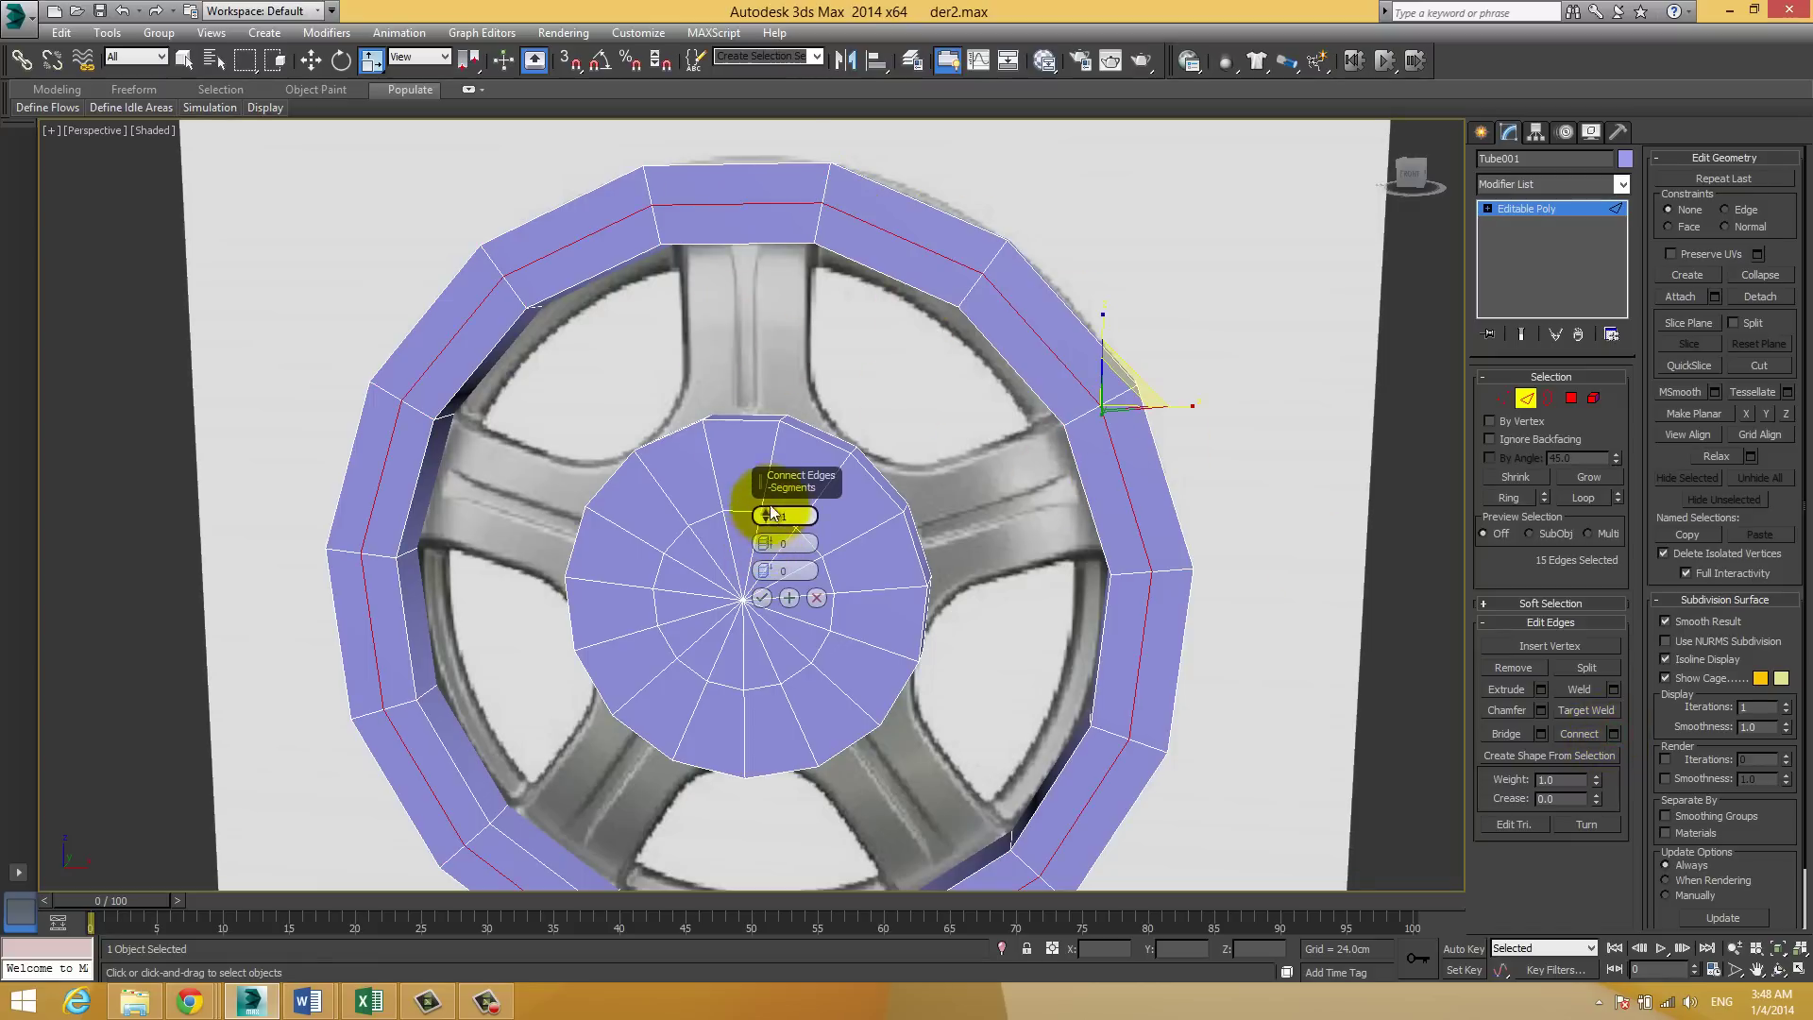
drag(767, 482, 821, 282)
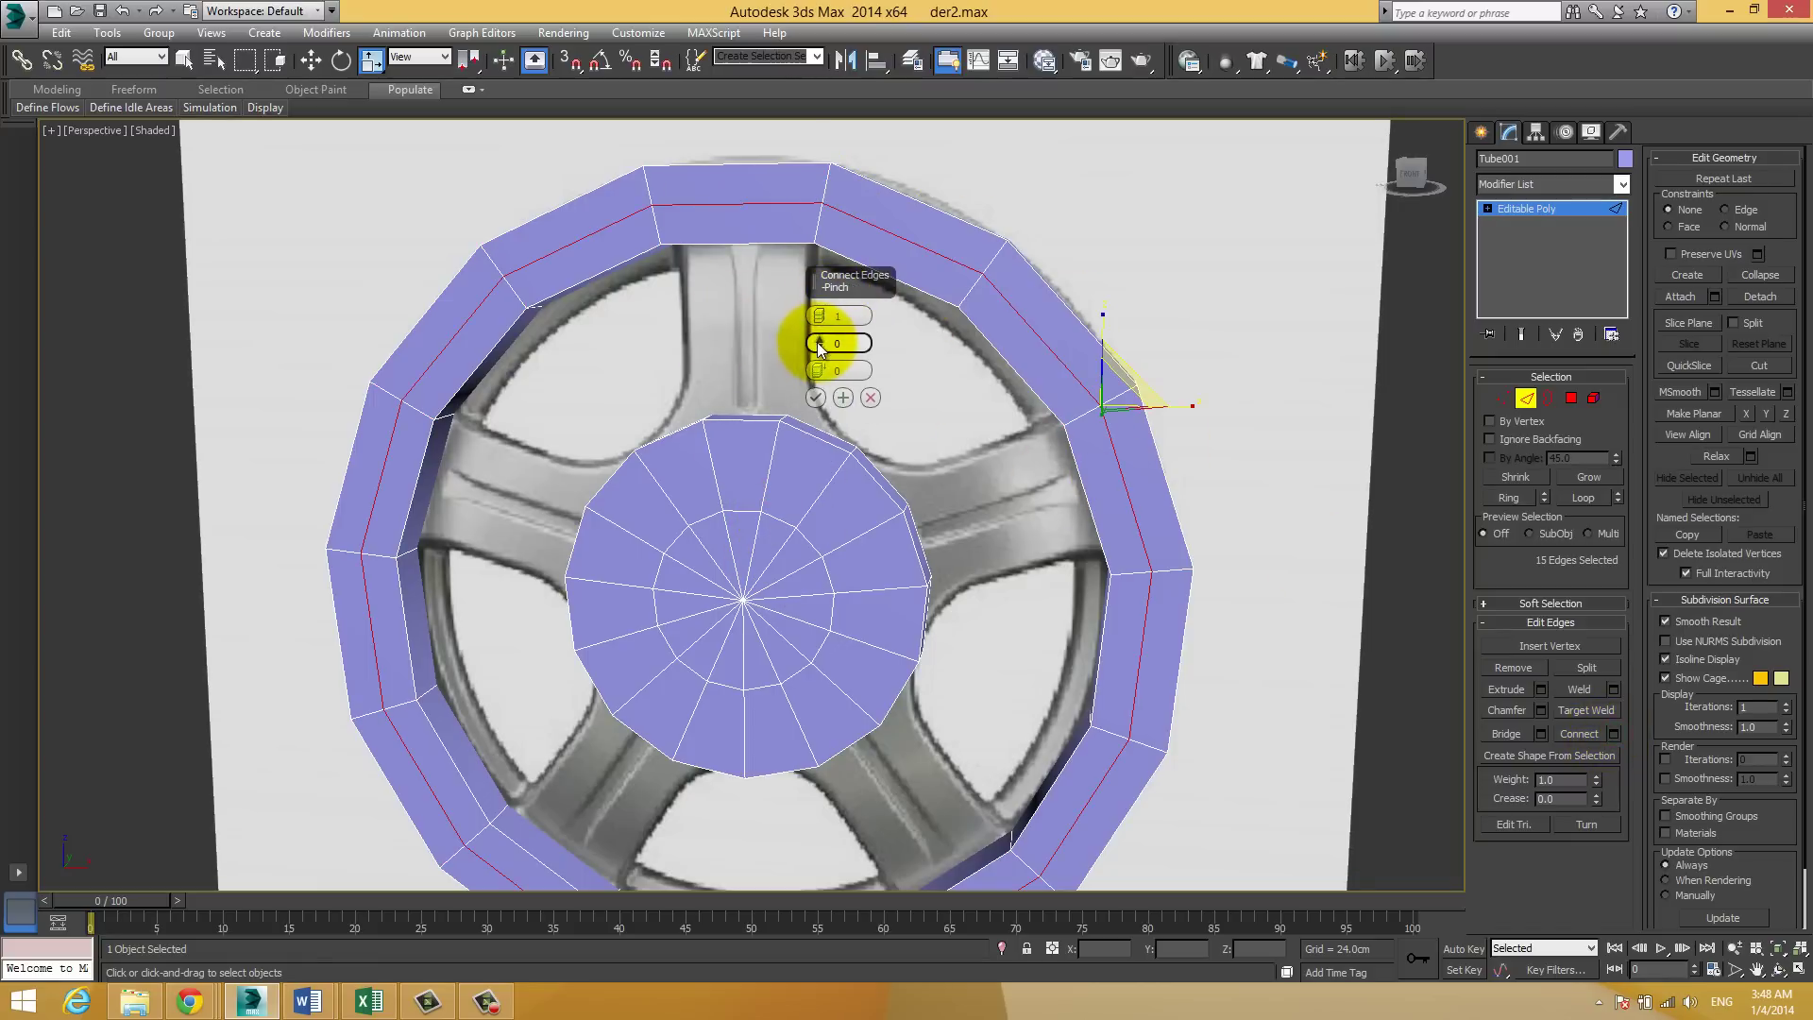
click(818, 343)
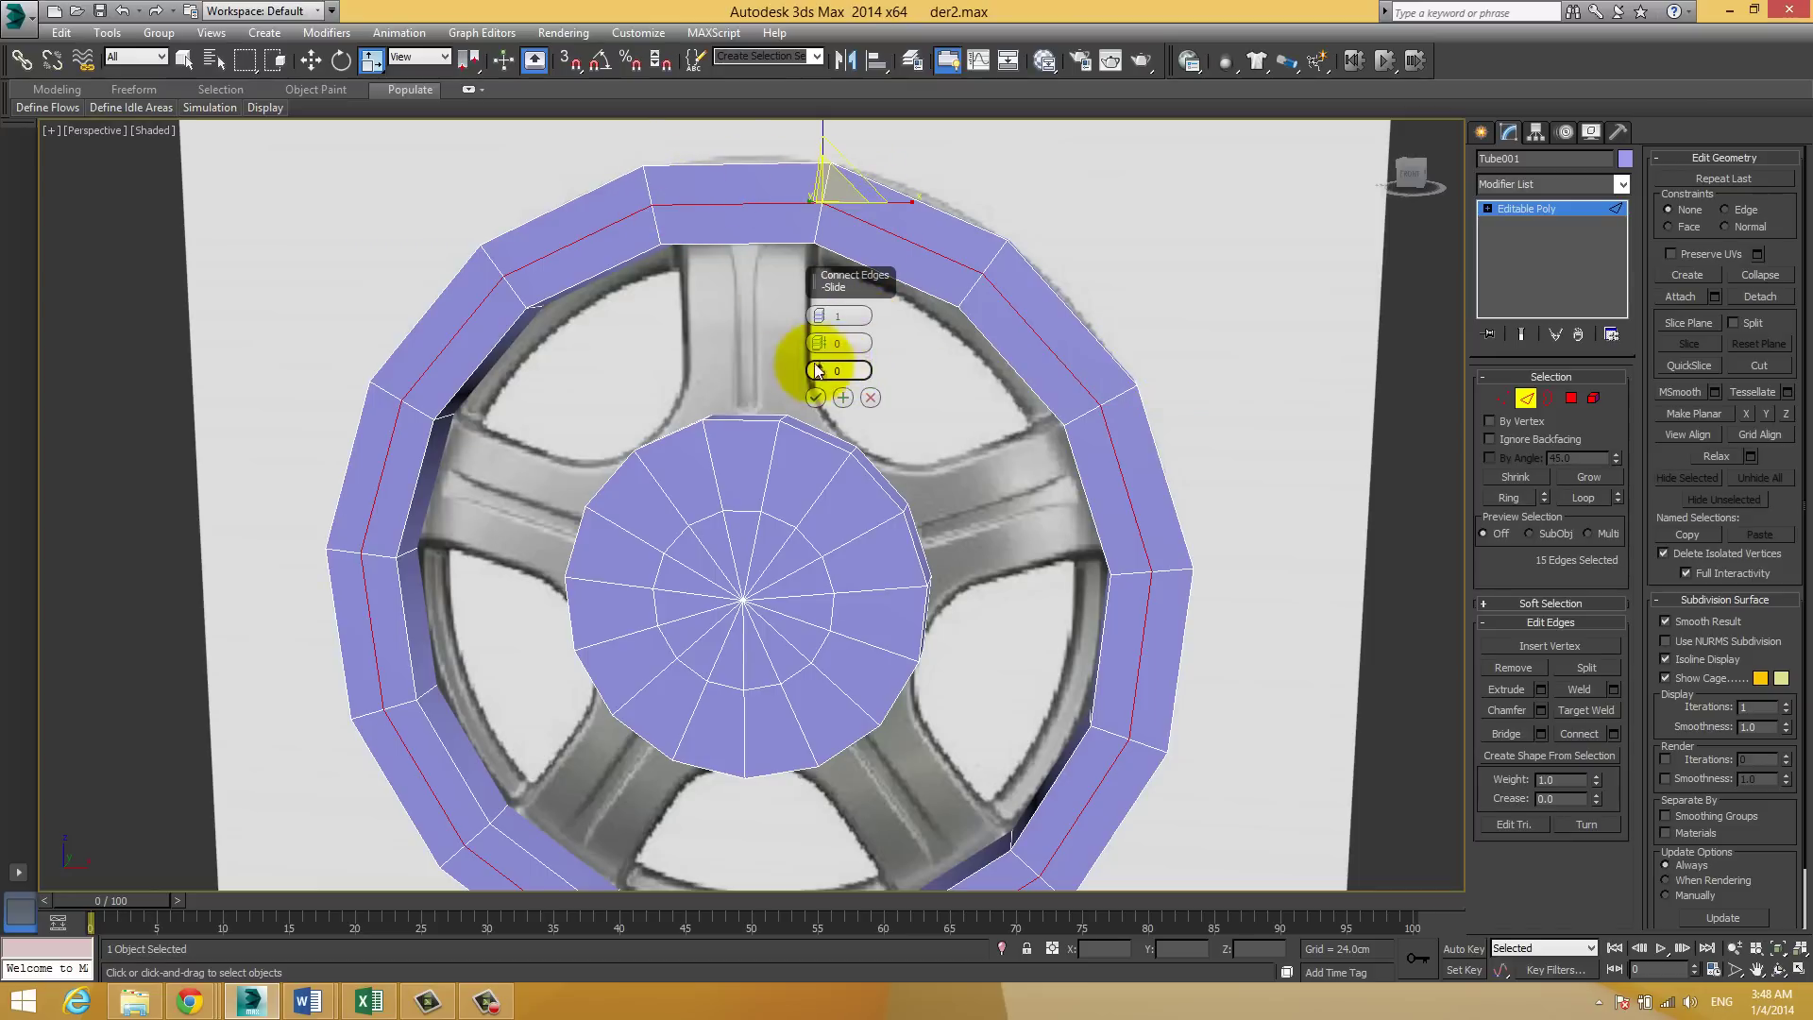
mouse_move(827, 316)
mouse_down()
mouse_move(831, 275)
mouse_move(830, 405)
mouse_move(822, 321)
mouse_up()
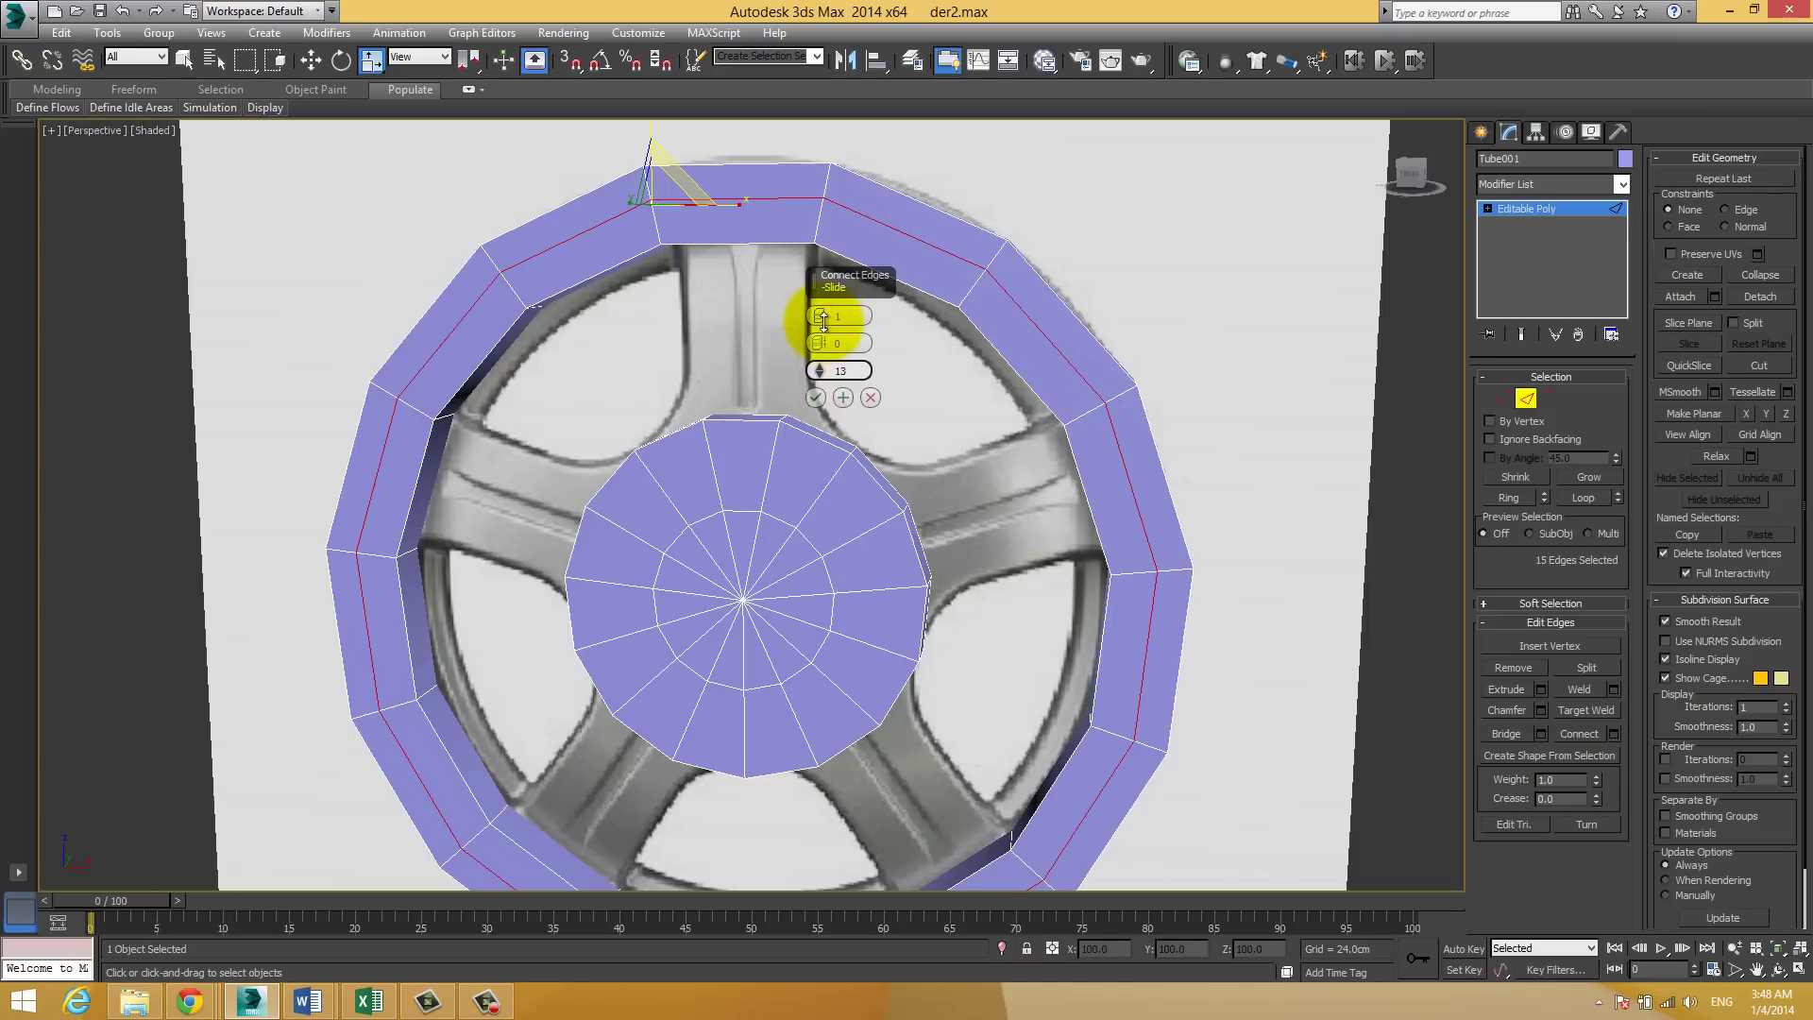
click(815, 398)
click(1047, 206)
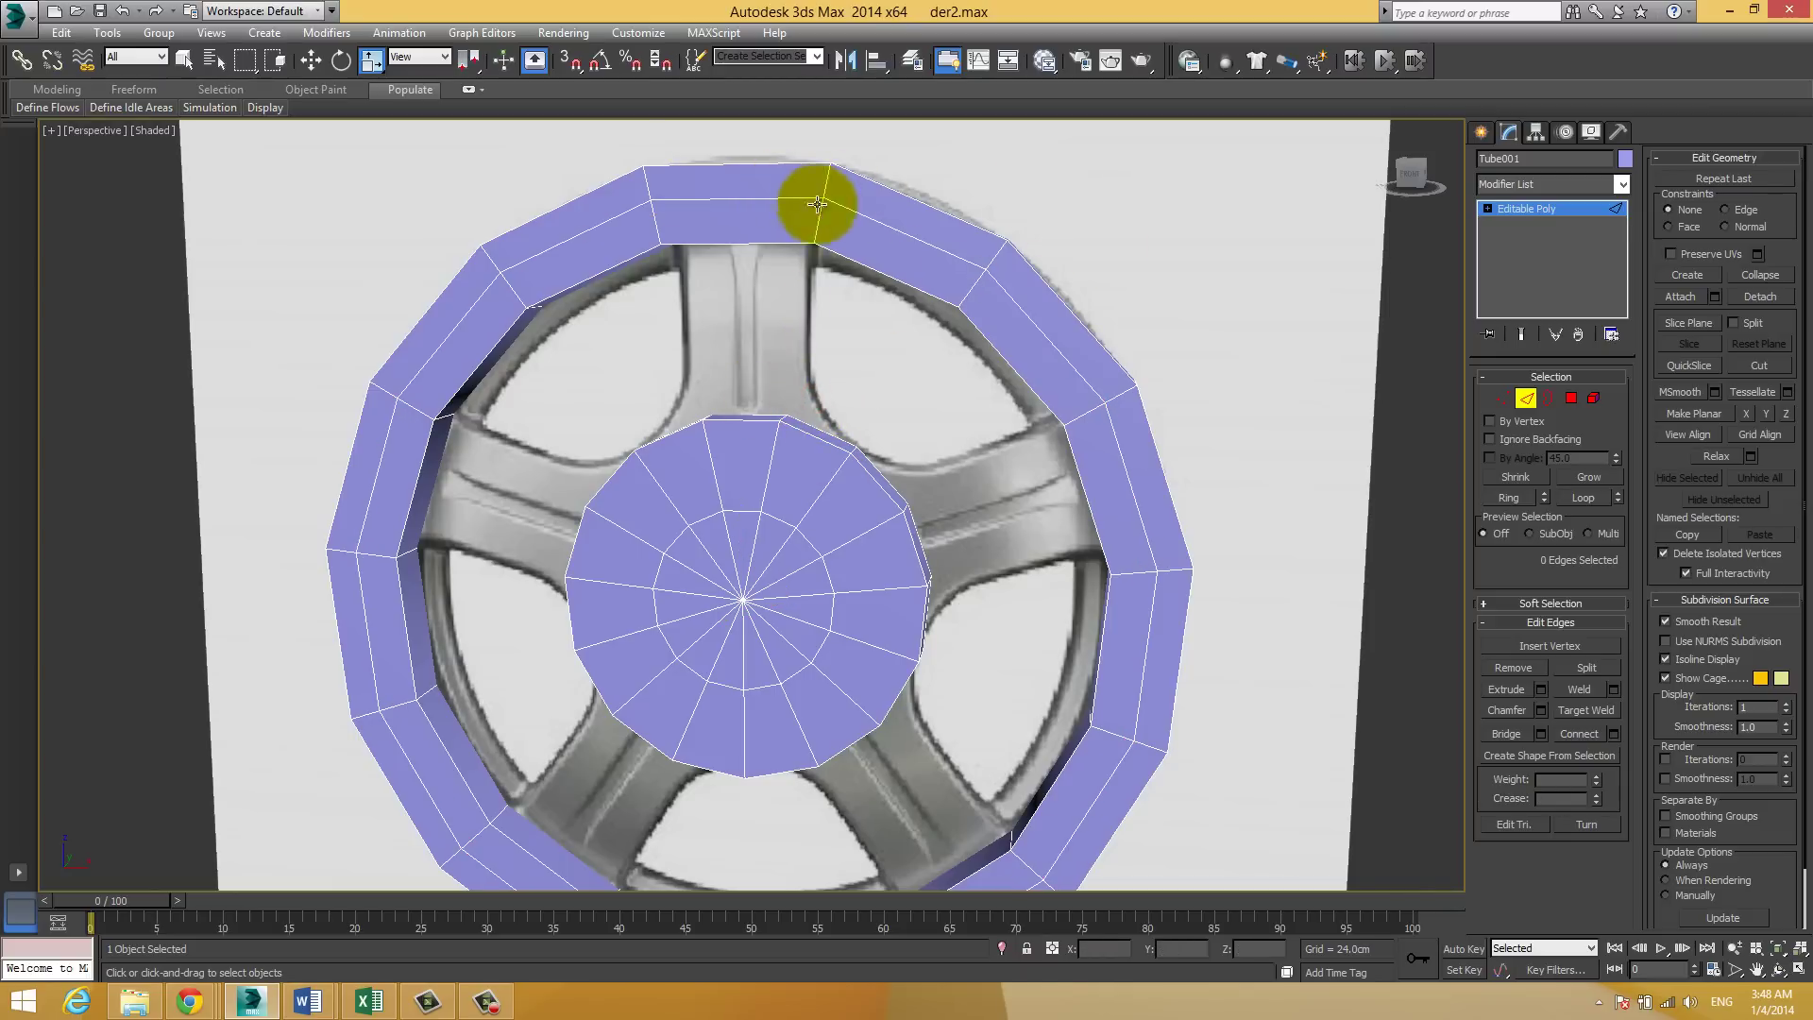
Step: In Polygon mode, select the outer strip of 15 faces around the rim
click(1571, 398)
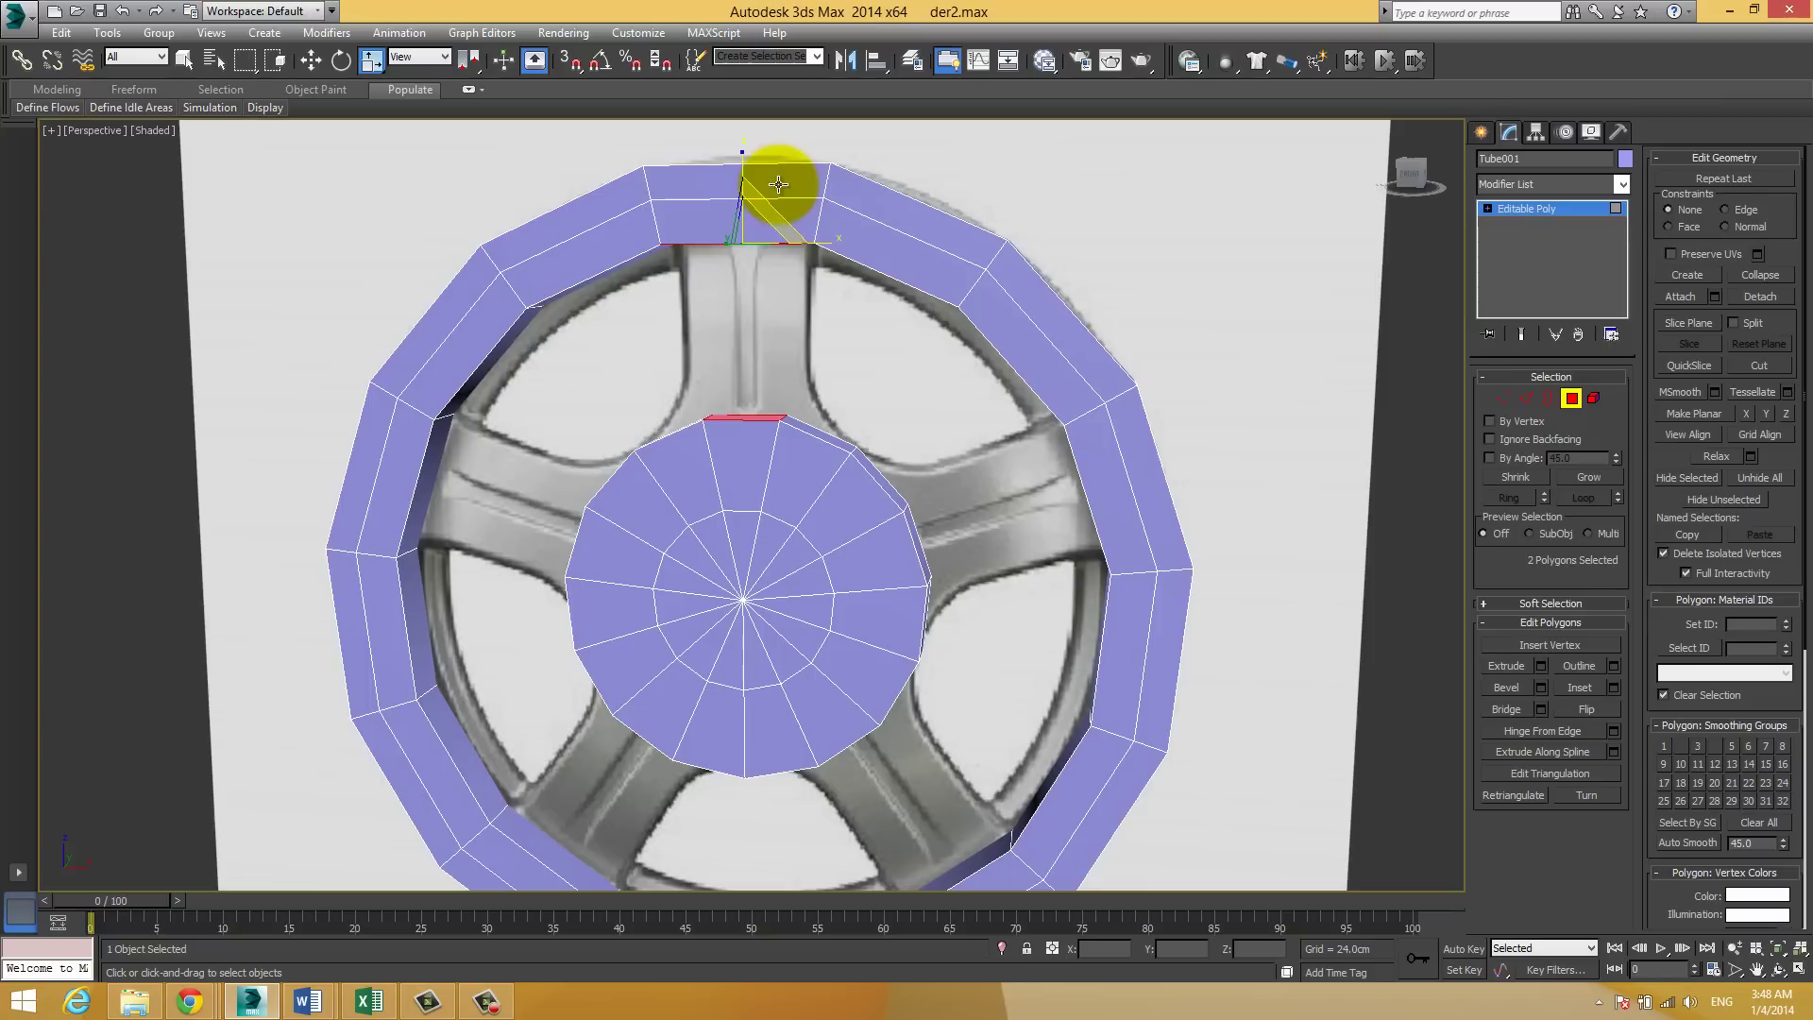
click(732, 179)
shift+click(933, 213)
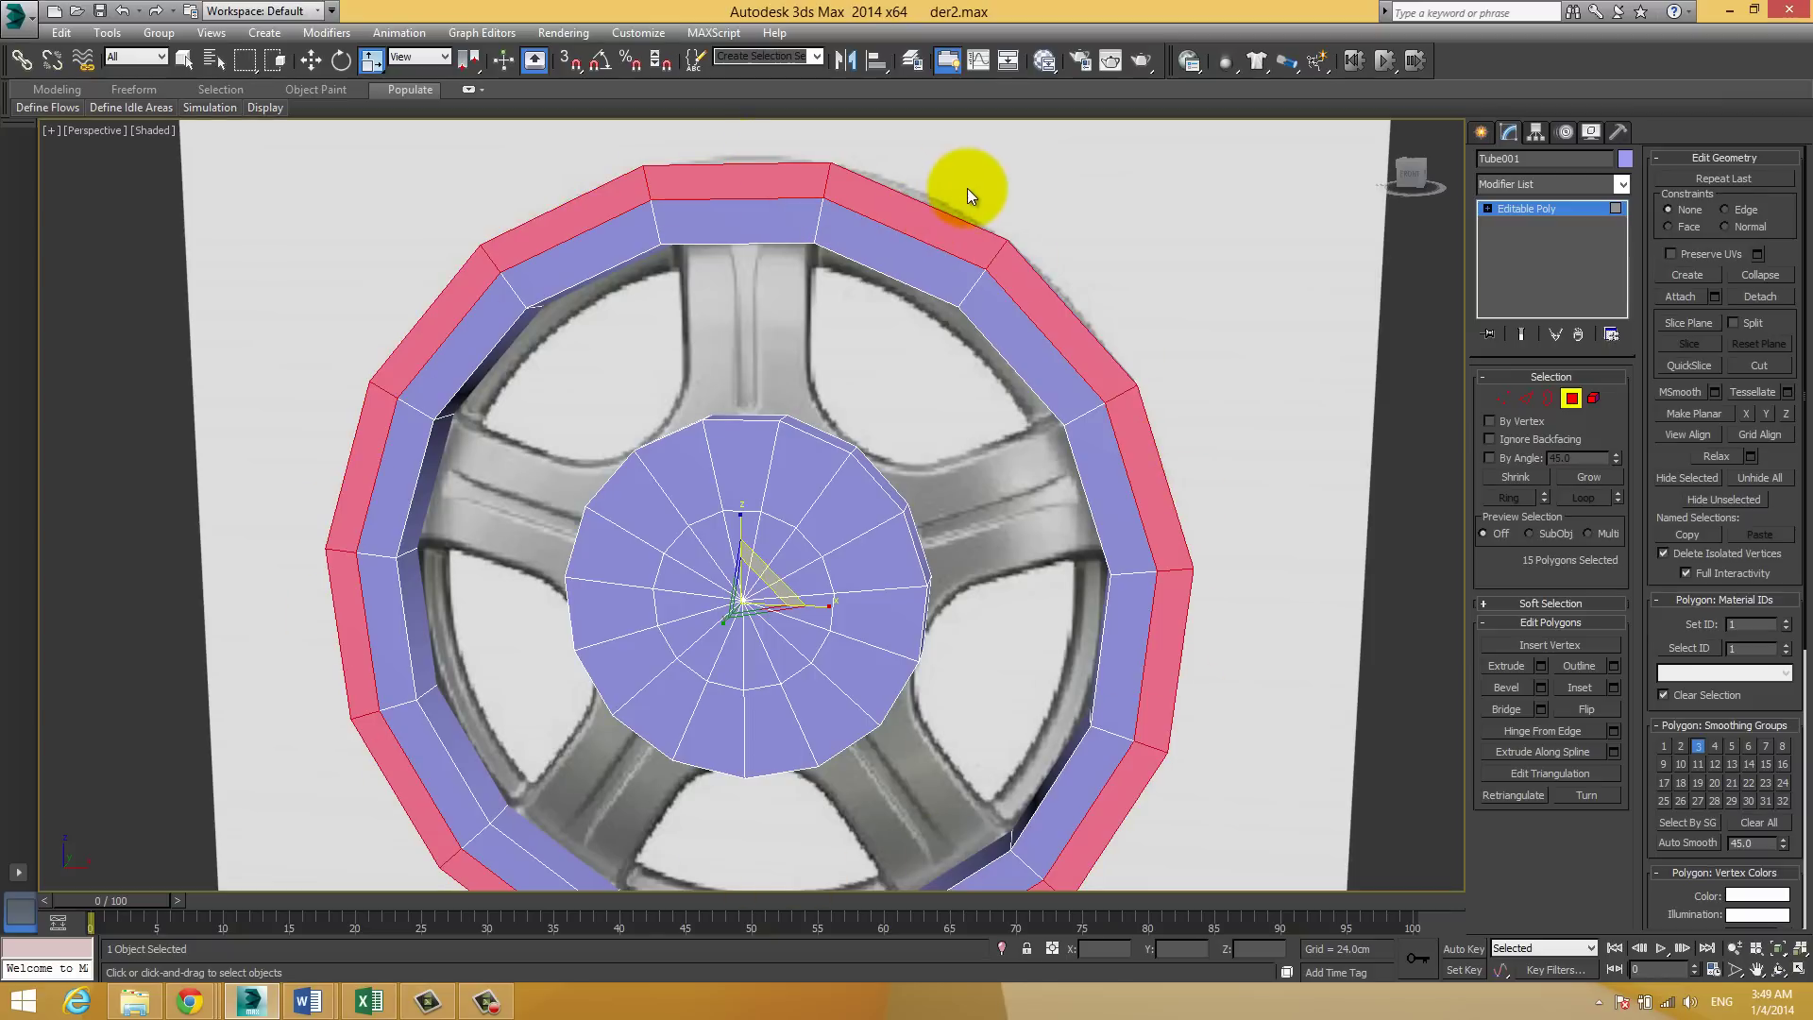
mouse_move(973, 333)
alt+middle_down()
mouse_move(929, 362)
mouse_move(942, 321)
alt+middle_up()
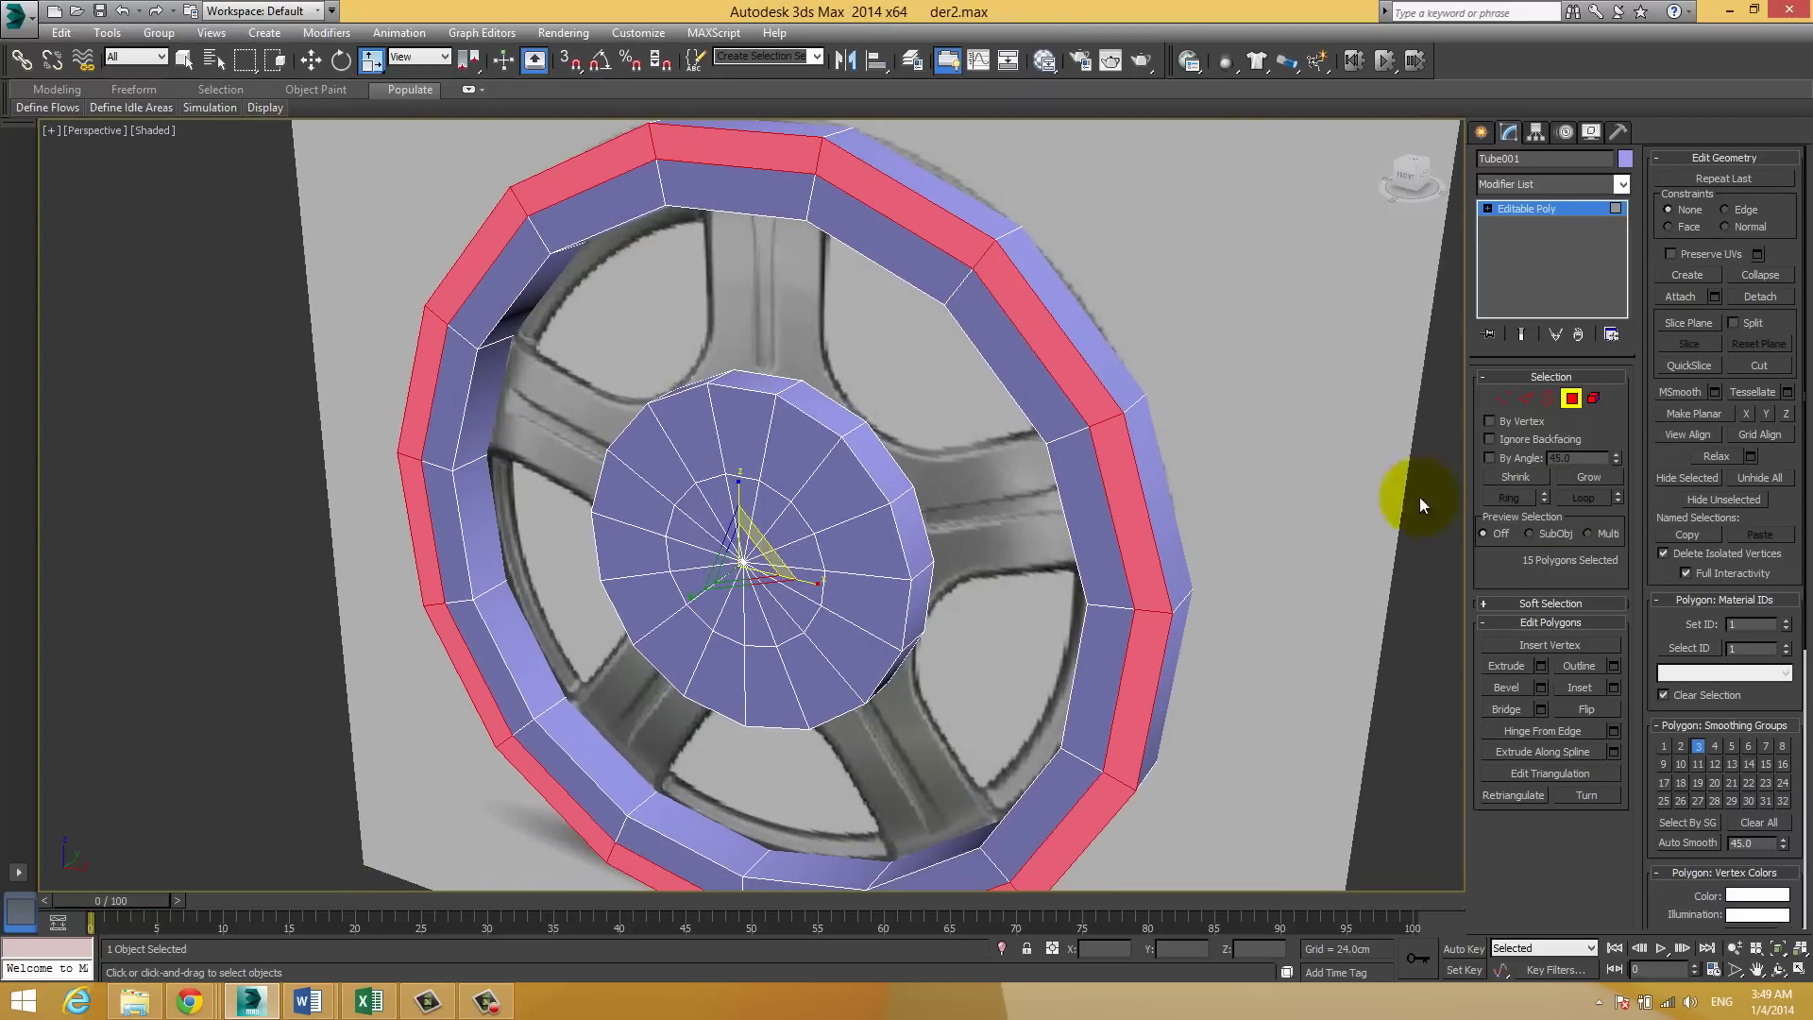
Step: Extrude the outer rim faces twice by 24.0cm and scale them up to about 106%
click(1542, 665)
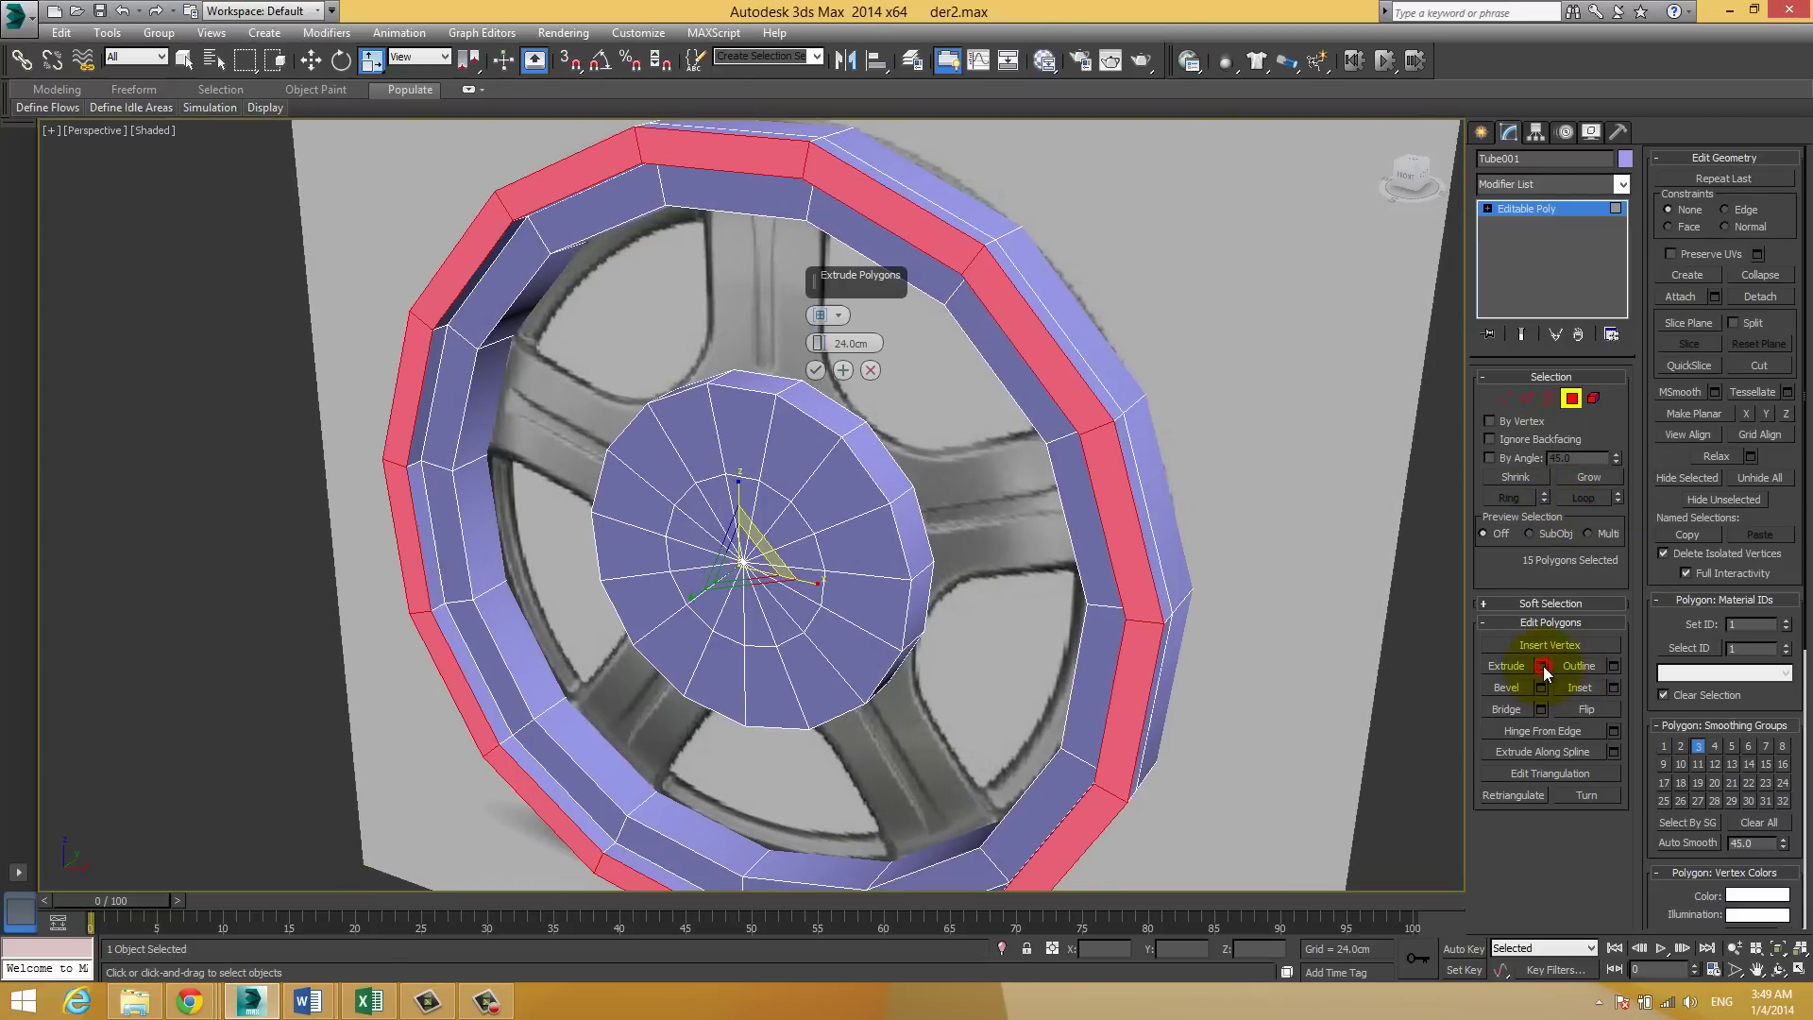
alt+middle_drag(940, 457, 806, 419)
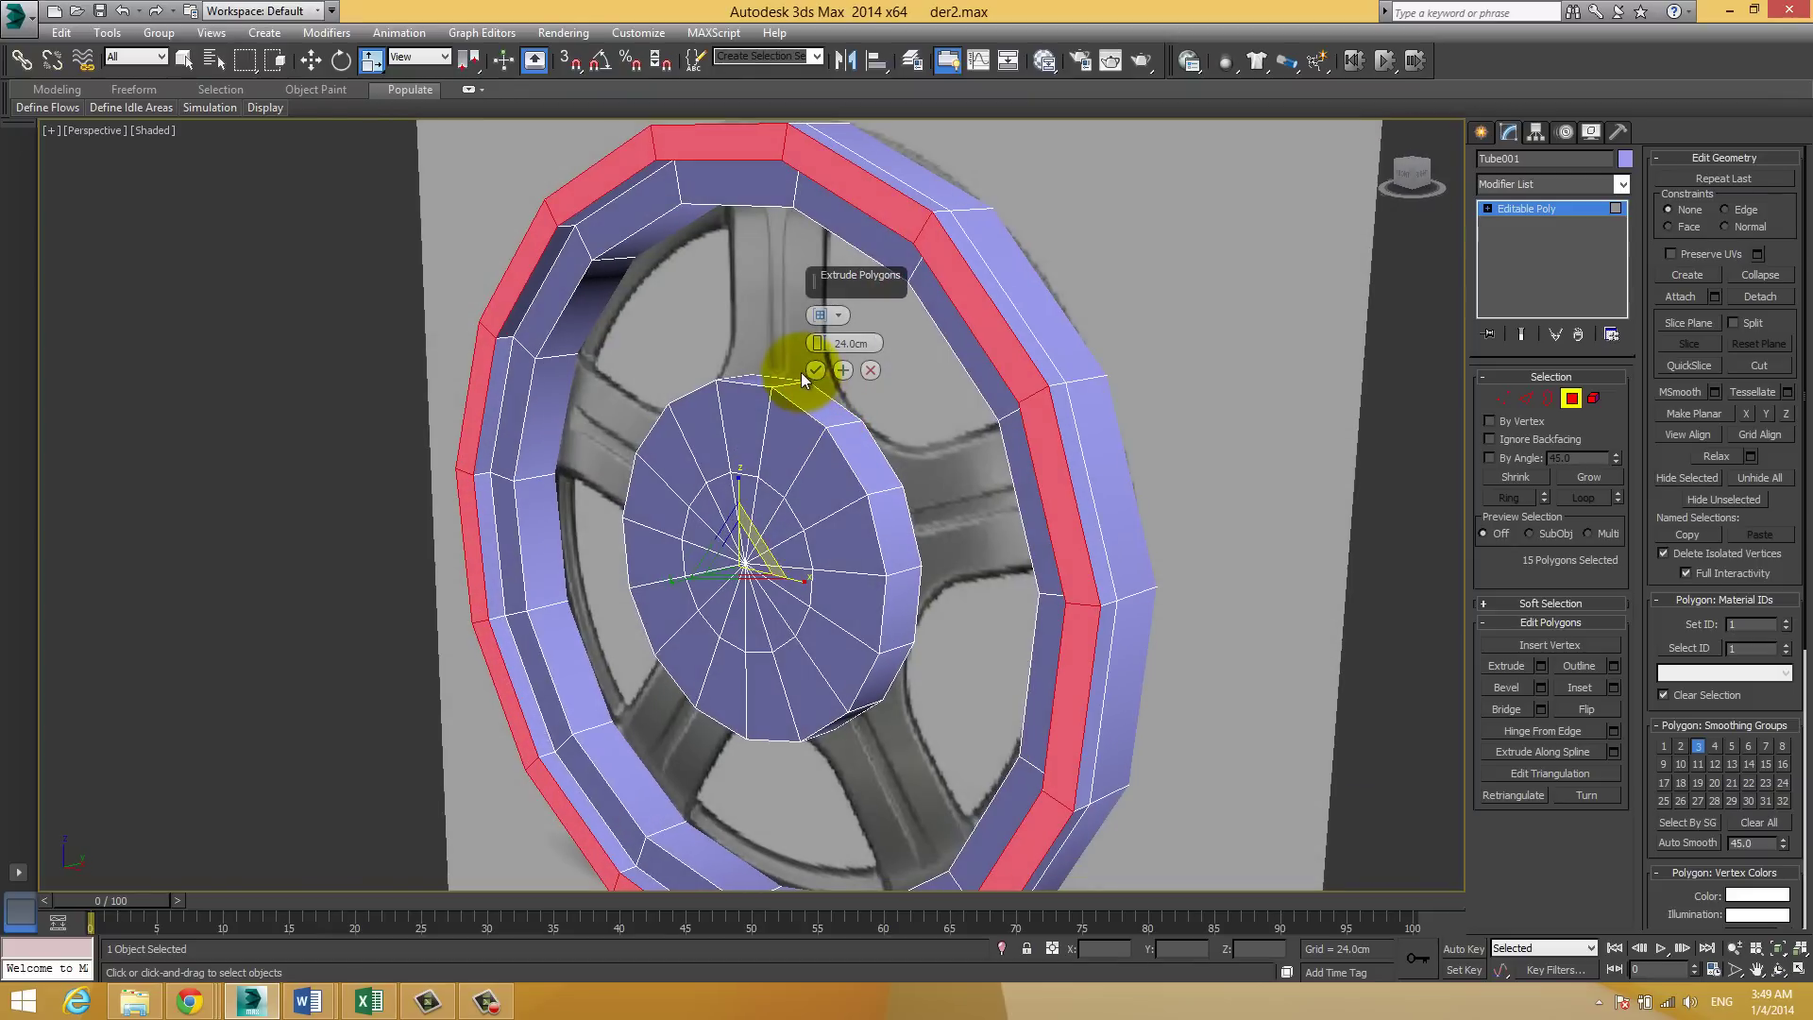
click(816, 370)
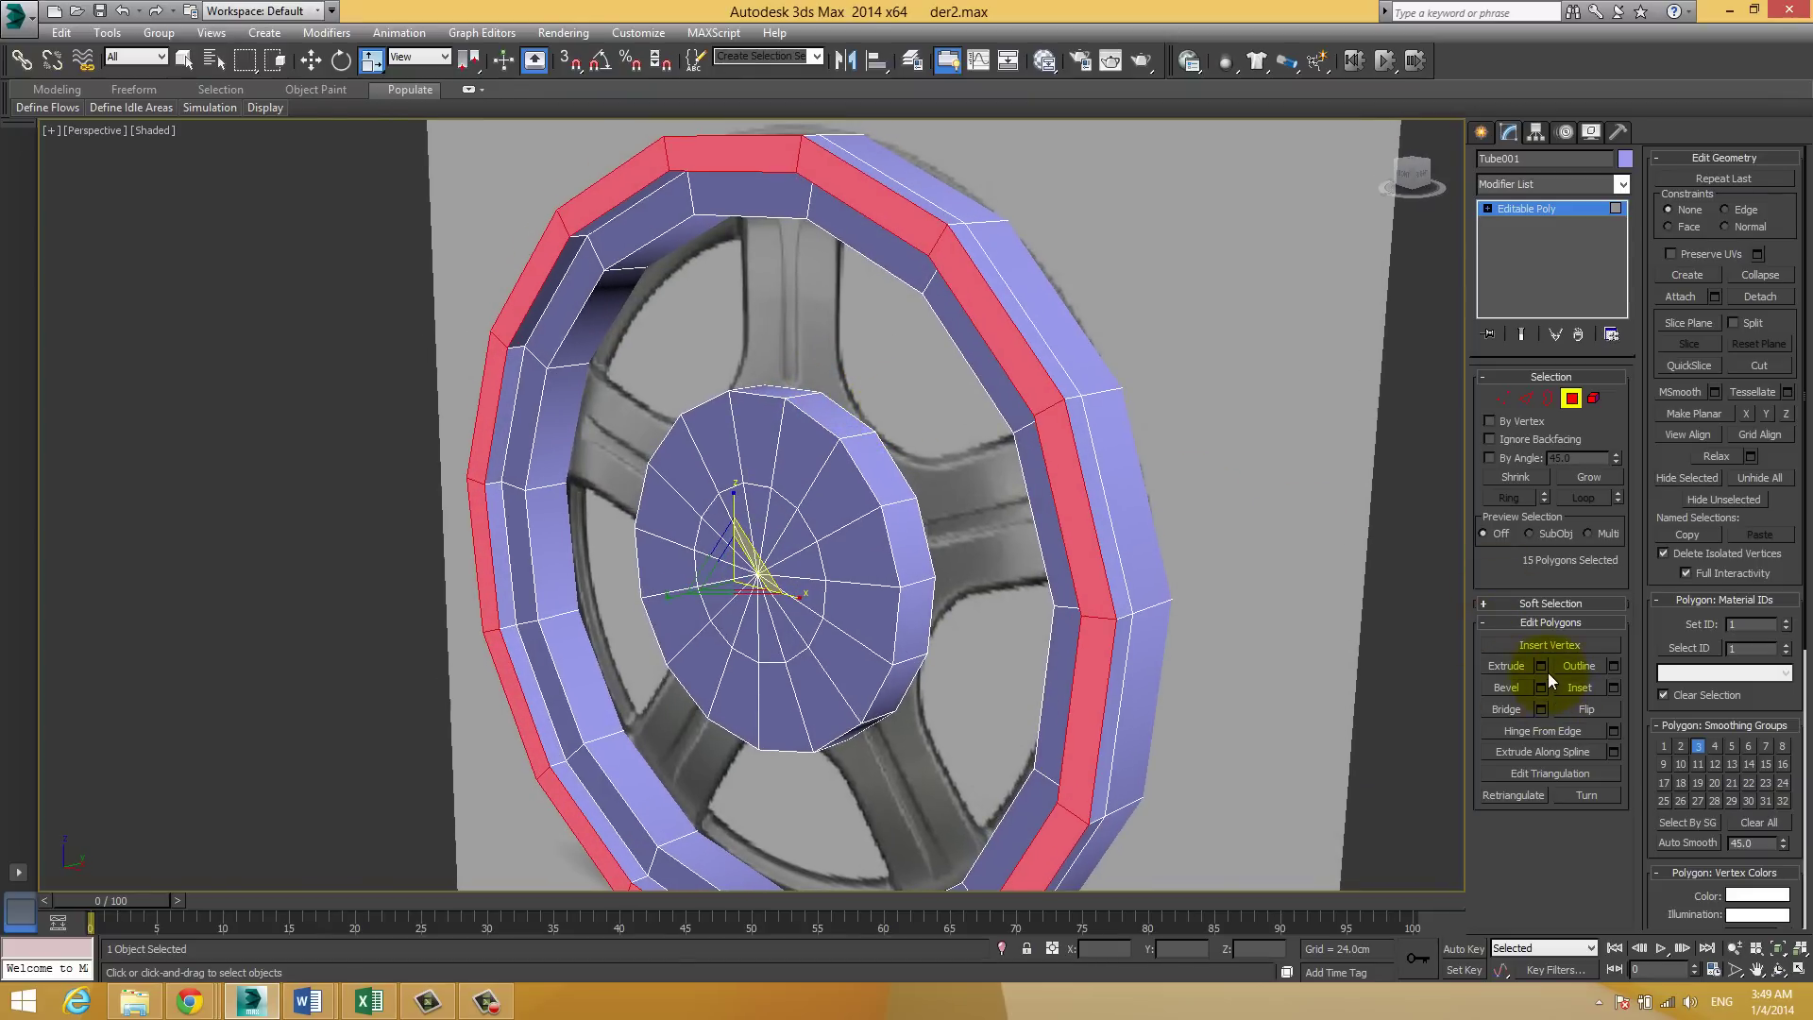
click(1542, 666)
click(811, 370)
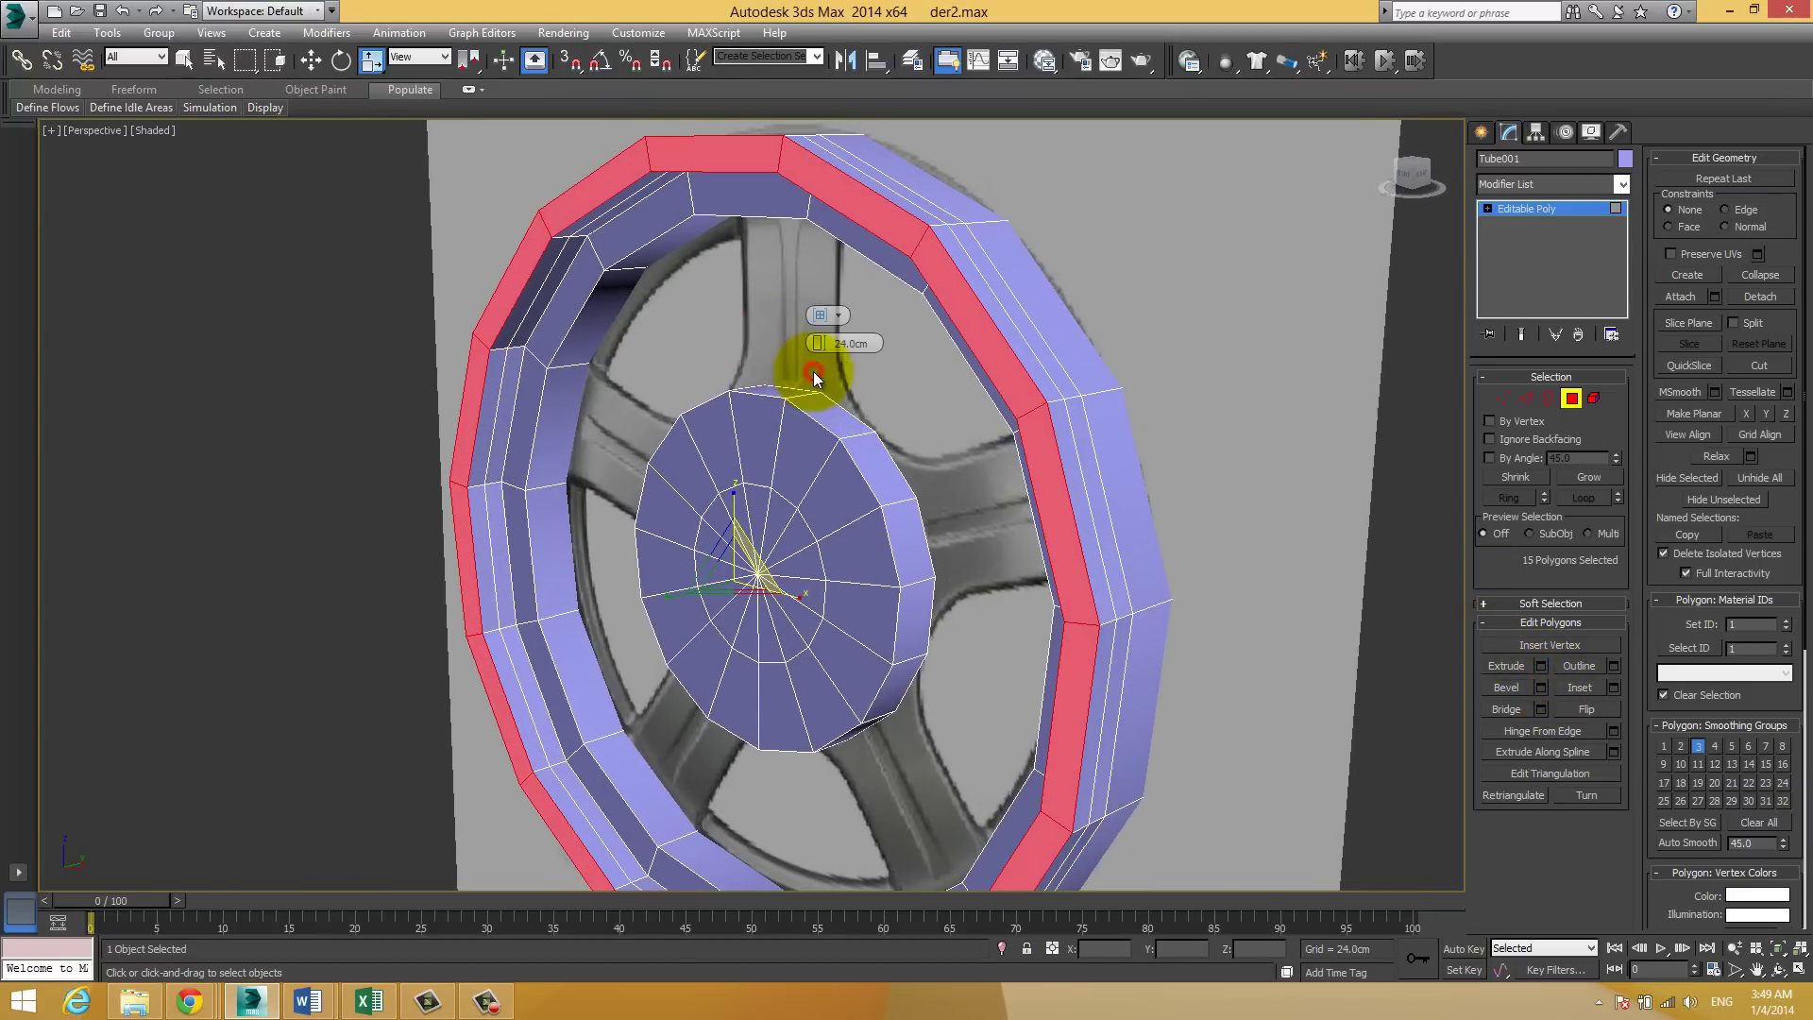
drag(733, 547, 734, 540)
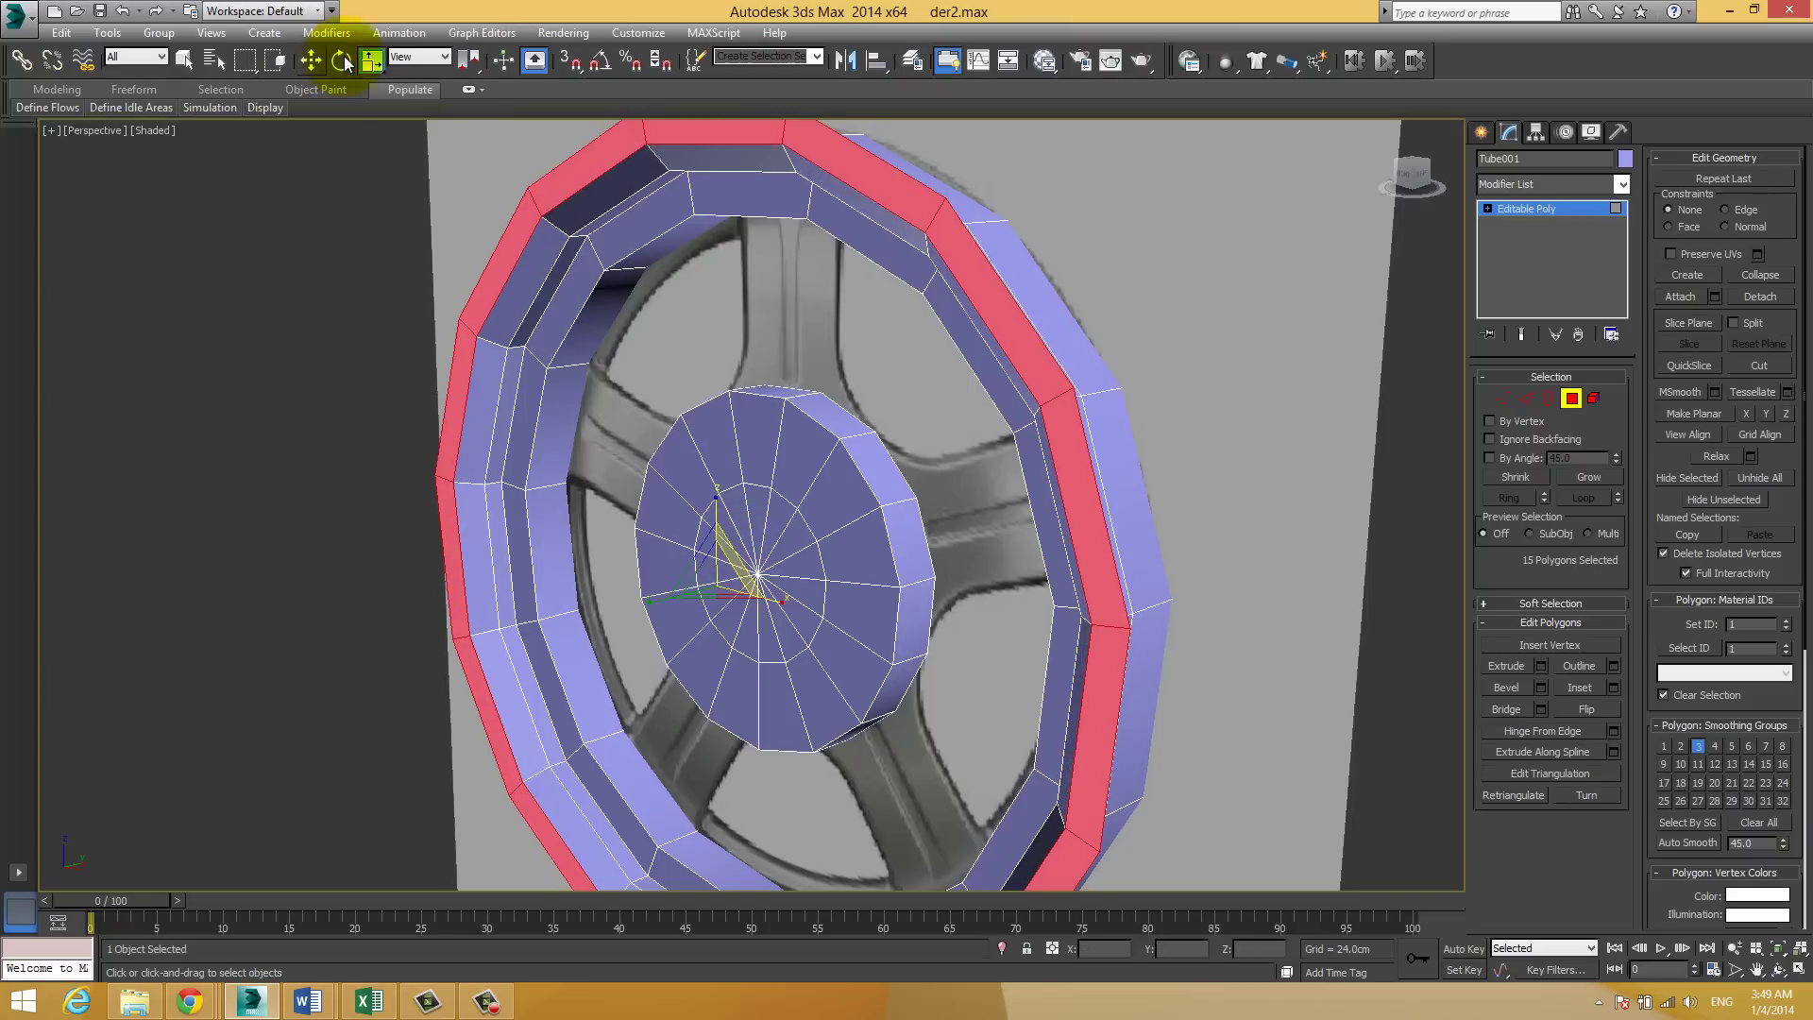
mouse_move(836, 590)
alt+middle_down()
mouse_move(1036, 593)
mouse_move(791, 553)
mouse_move(967, 559)
alt+middle_up()
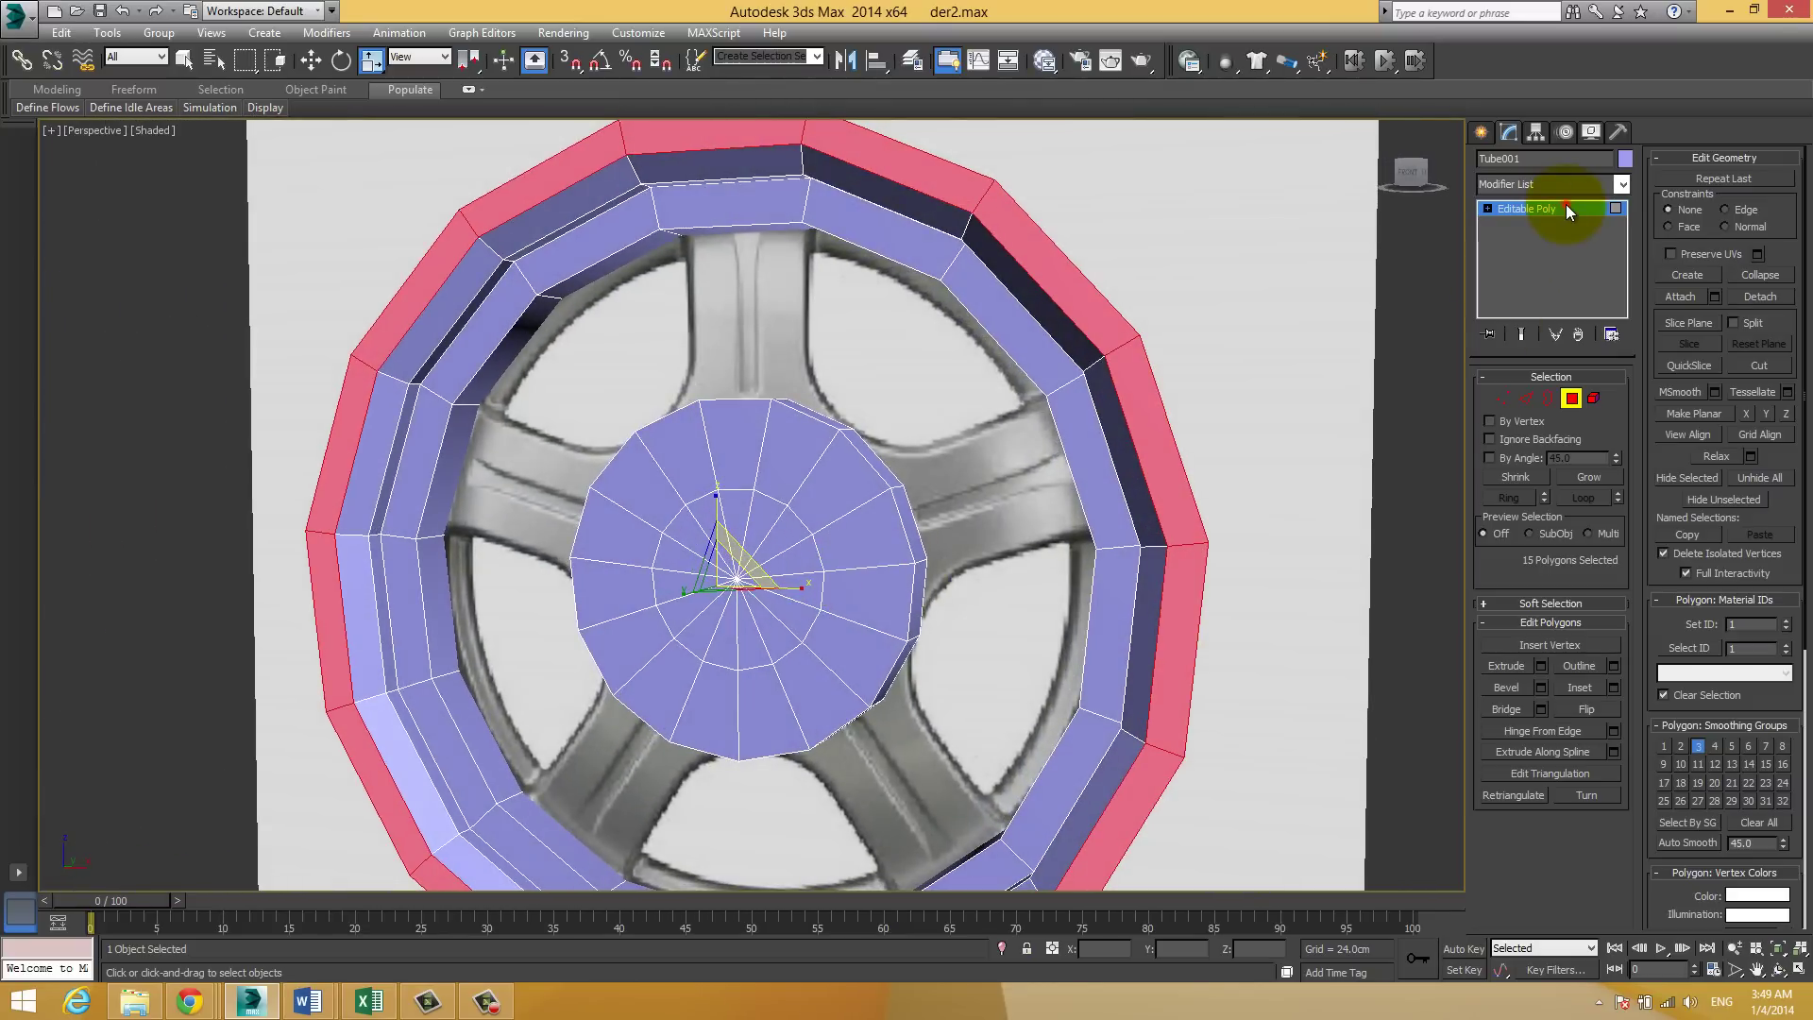
click(1566, 204)
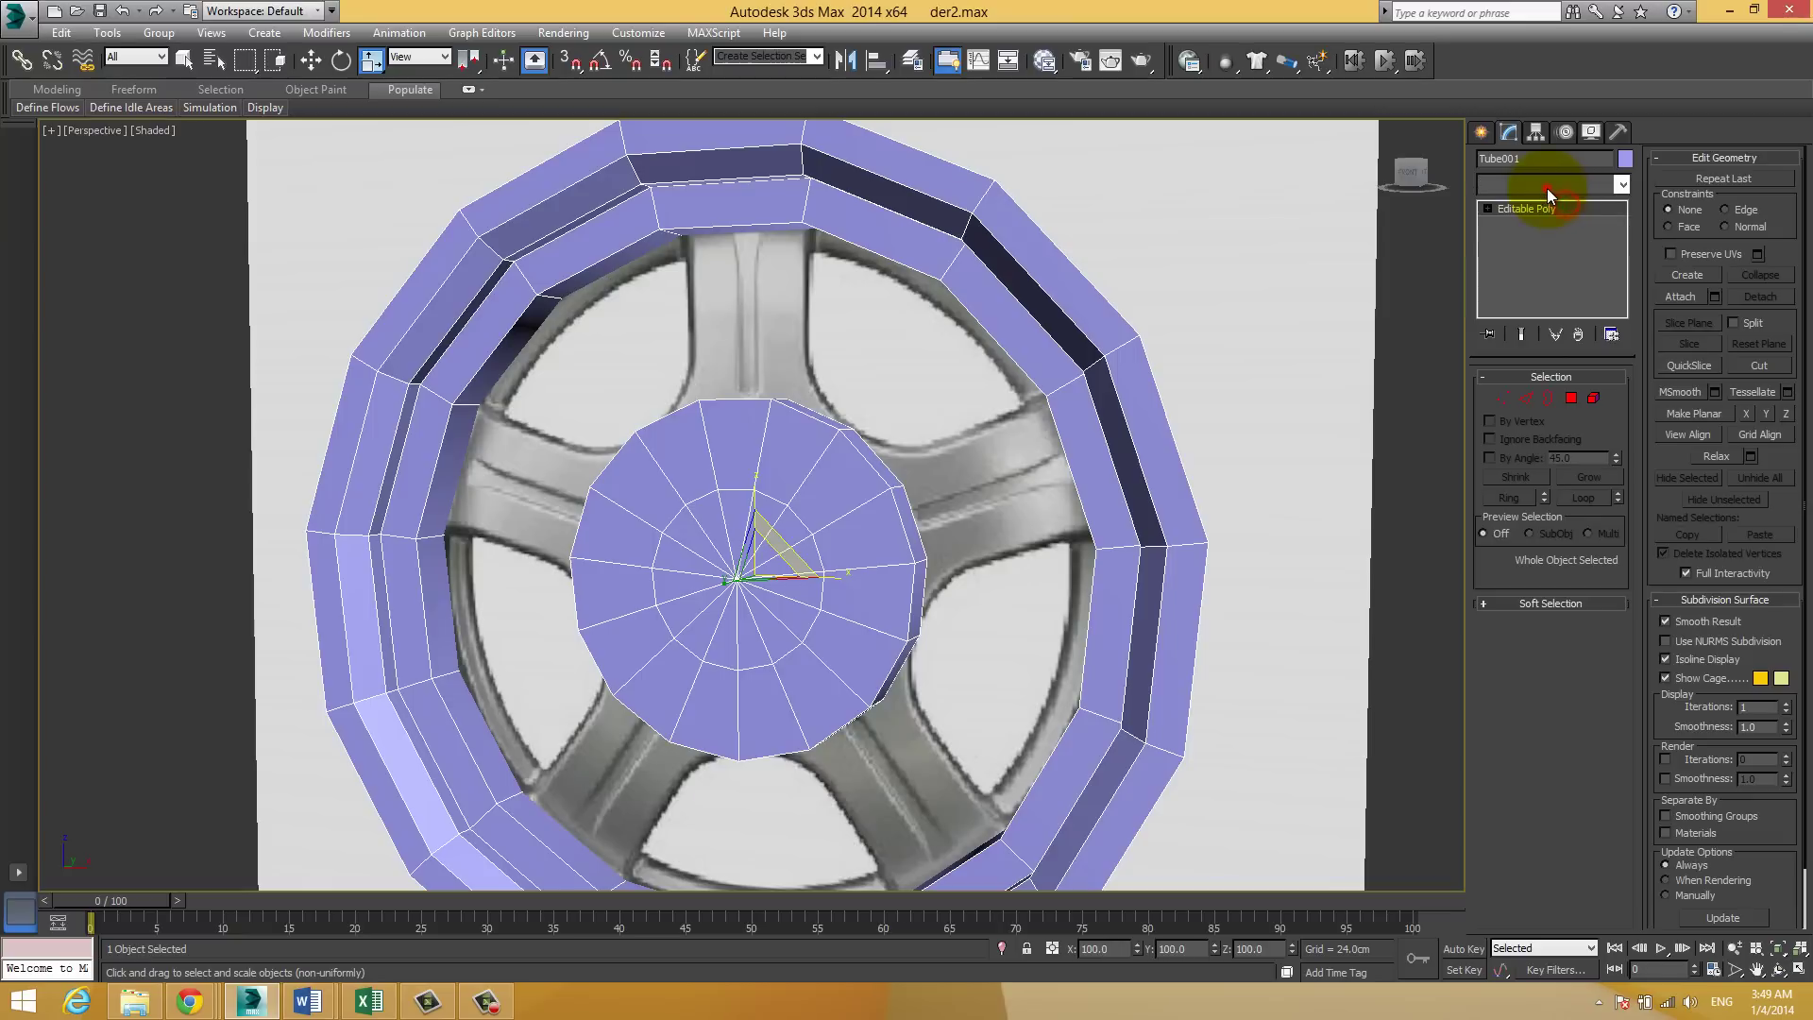
key(t)
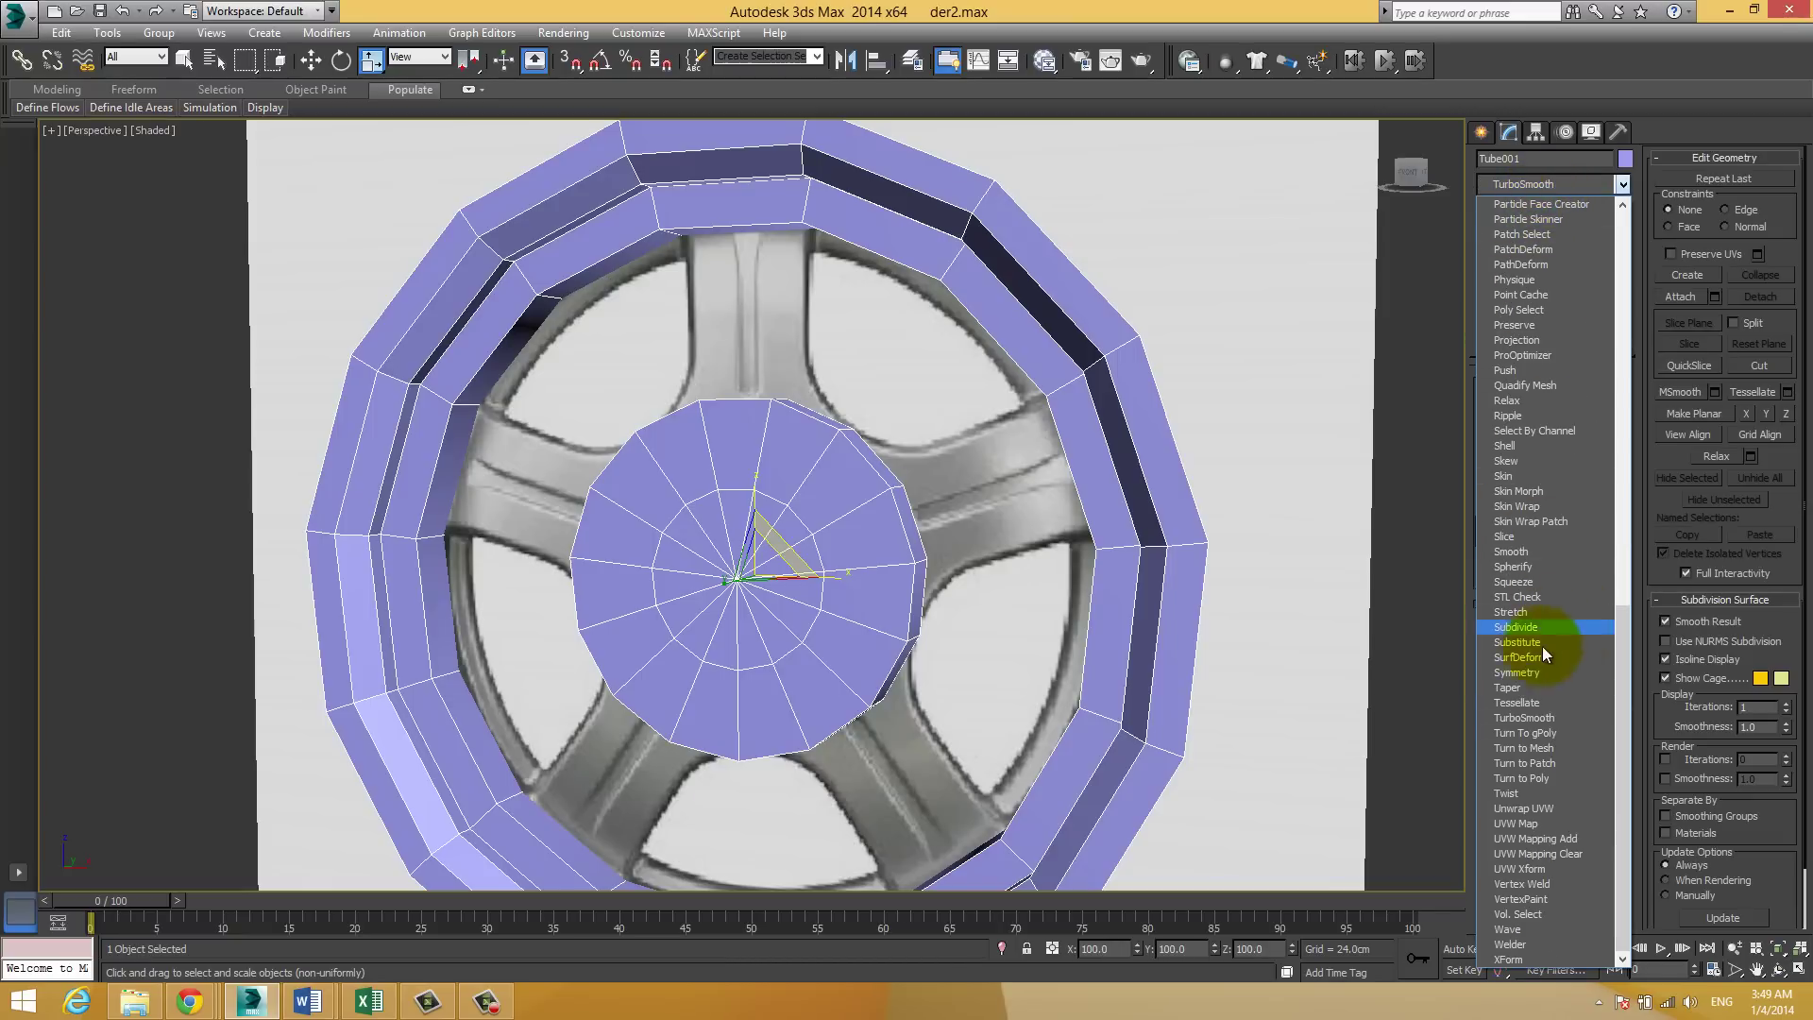
click(1523, 718)
mouse_move(1062, 467)
middle_down()
mouse_move(1040, 386)
mouse_move(841, 356)
mouse_move(1029, 384)
mouse_move(922, 283)
mouse_move(911, 230)
mouse_move(863, 283)
mouse_move(831, 240)
mouse_move(847, 251)
middle_up()
click(1328, 389)
scroll(830, 202, up, 3)
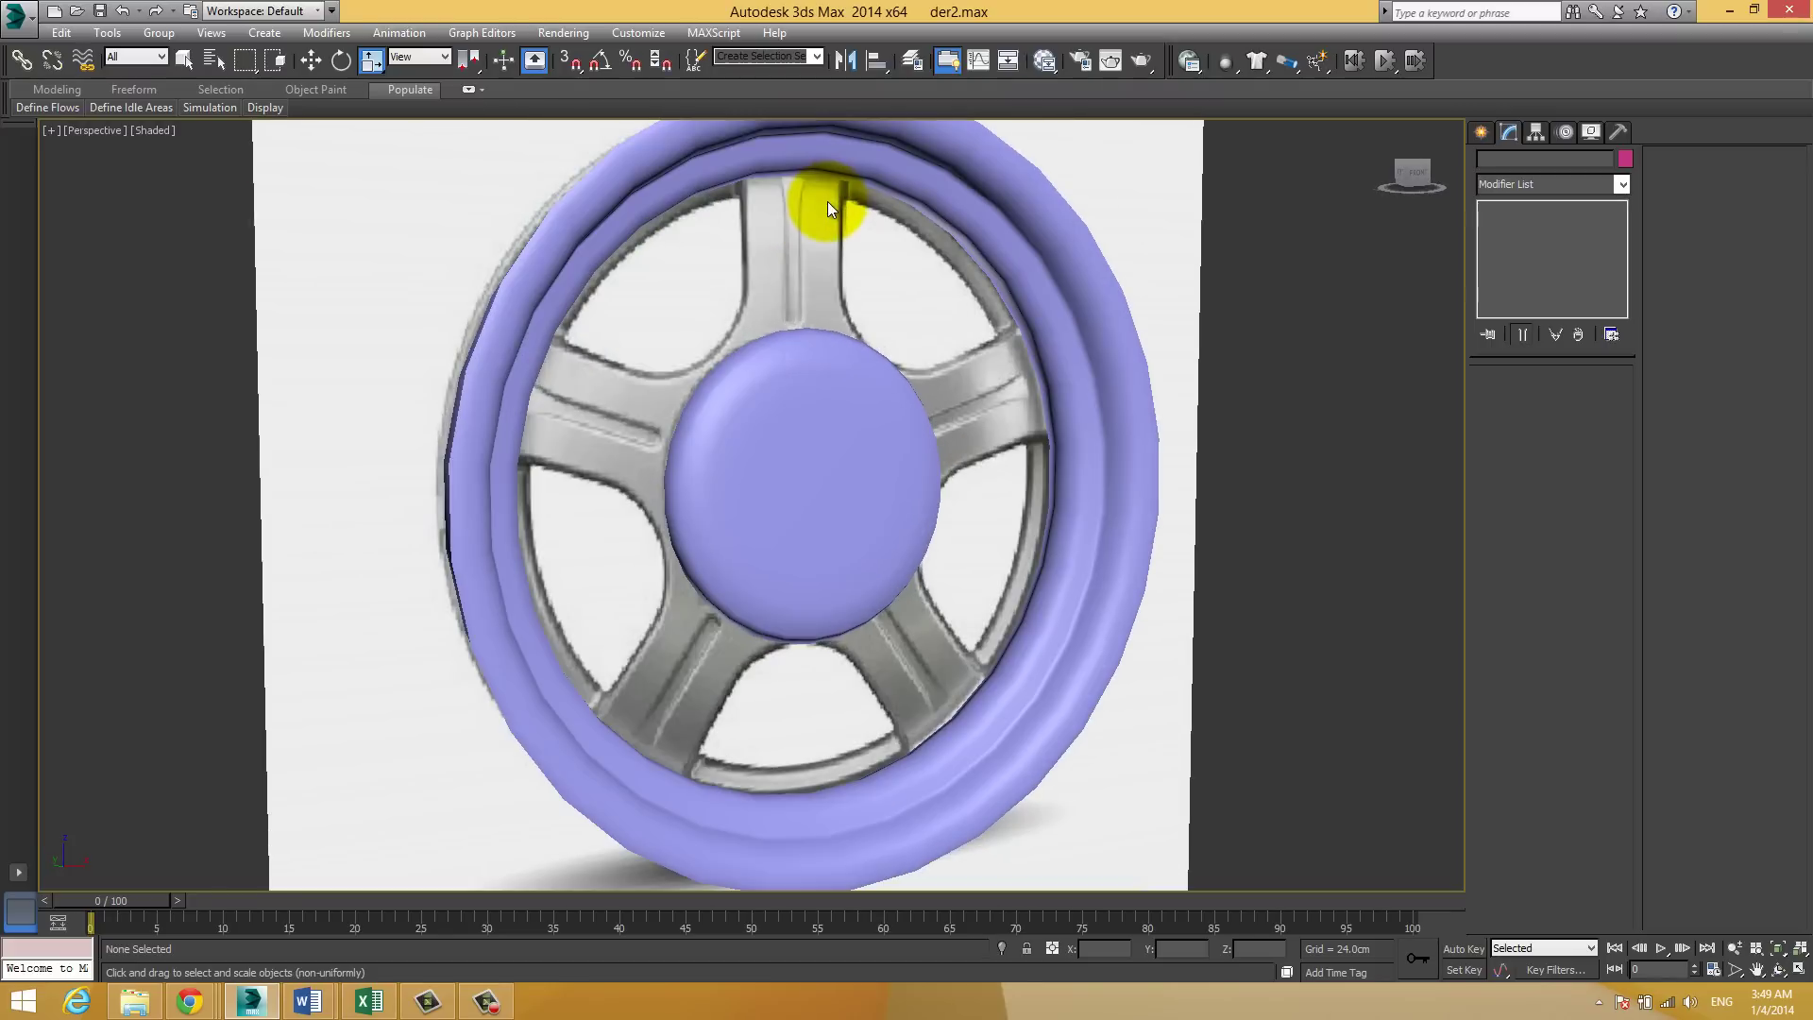
scroll(698, 208, up, 2)
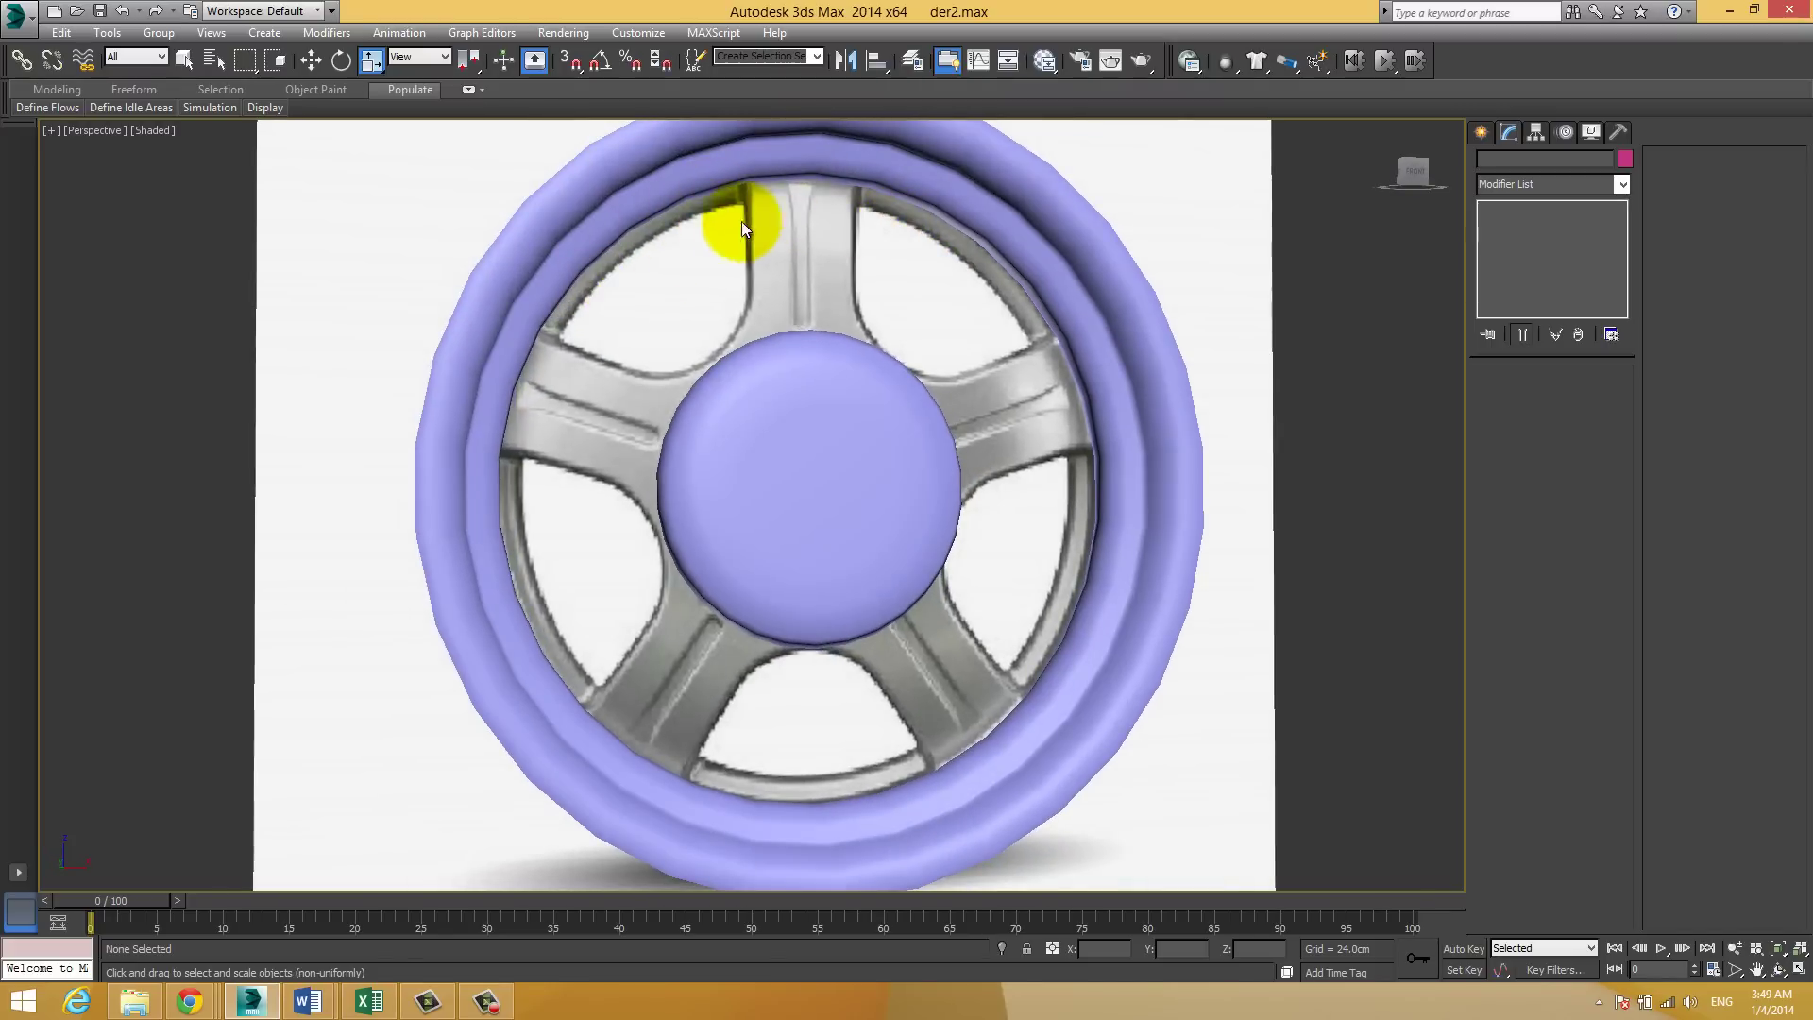
mouse_move(807, 281)
alt+middle_down()
mouse_move(690, 273)
mouse_move(756, 160)
alt+middle_up()
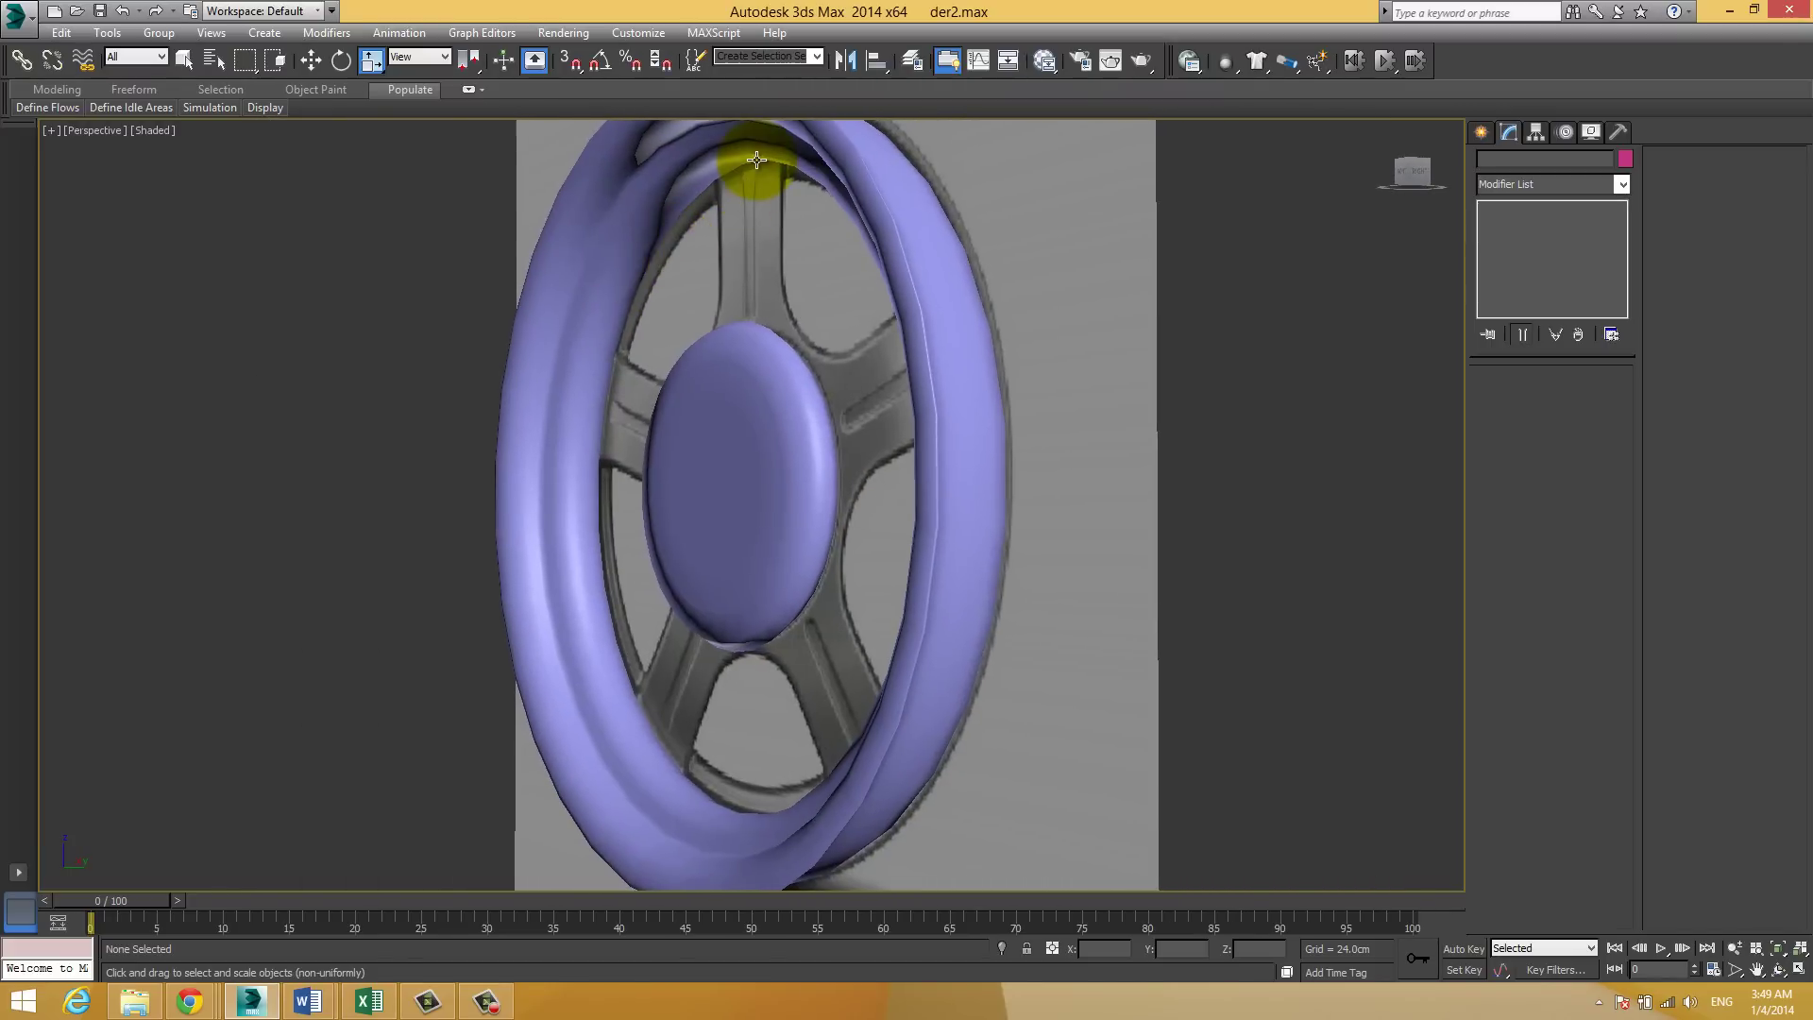
key(shift+z)
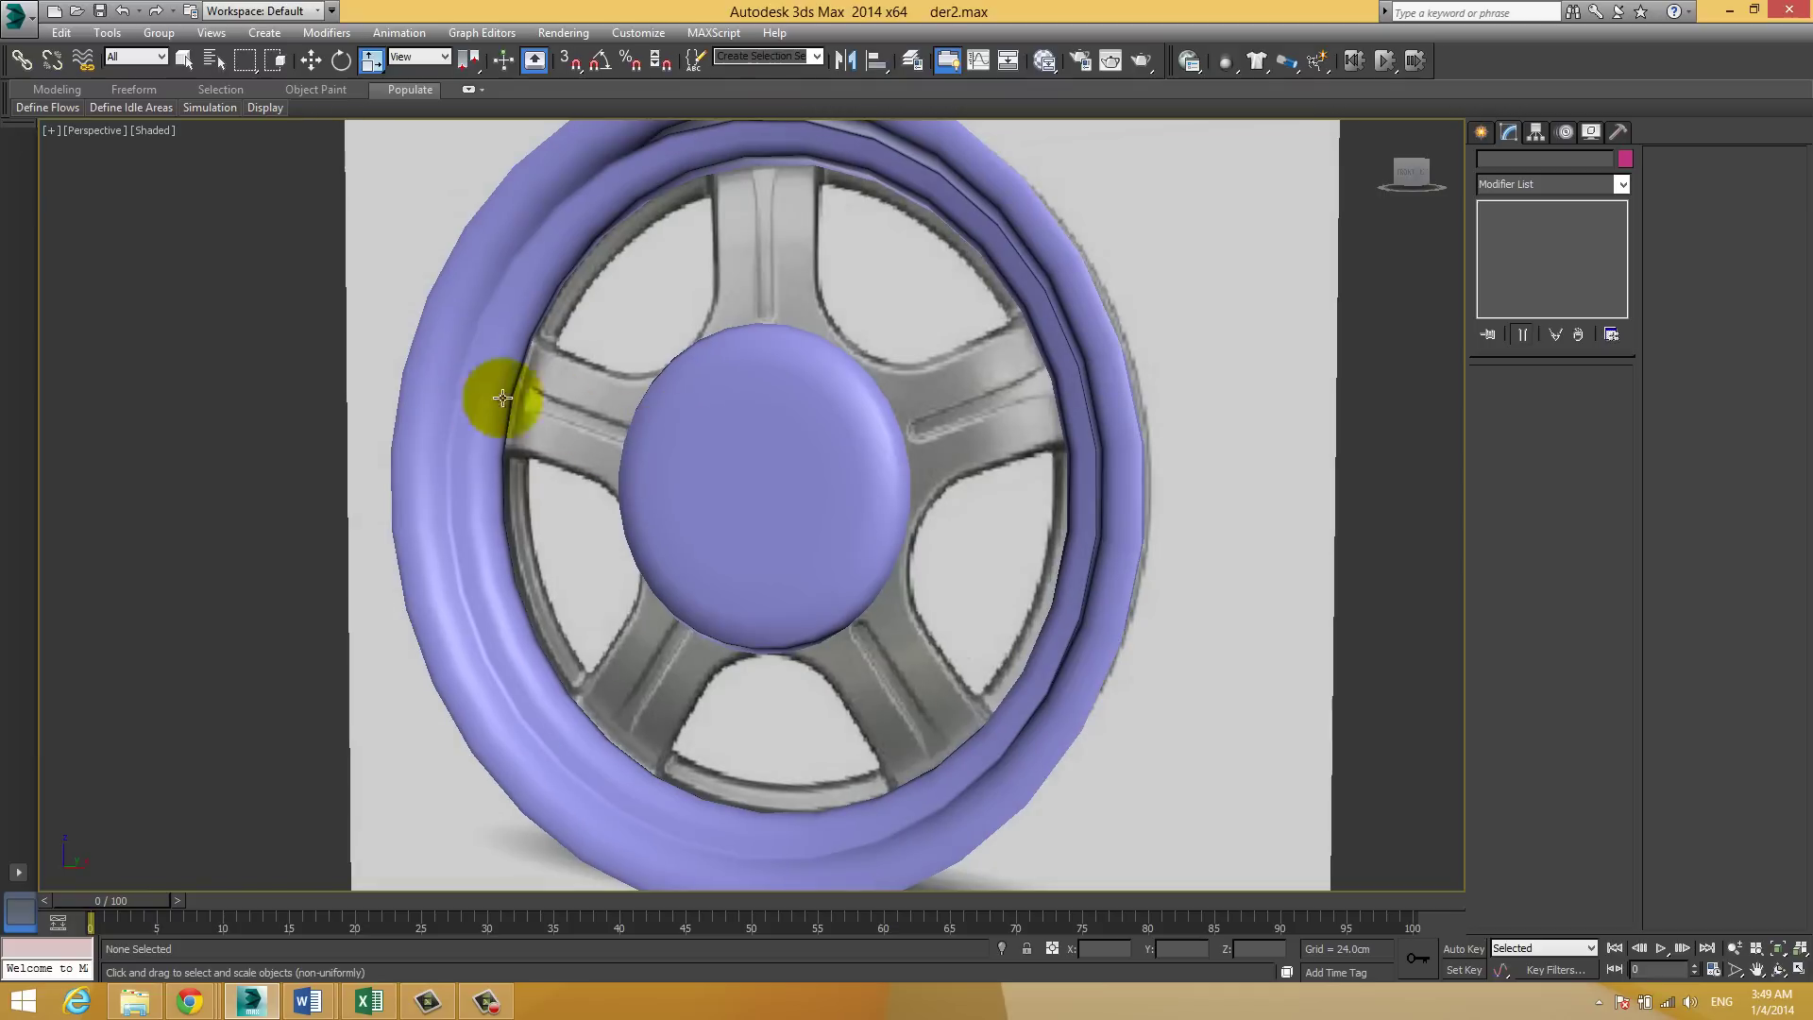
click(986, 204)
right_click(1573, 212)
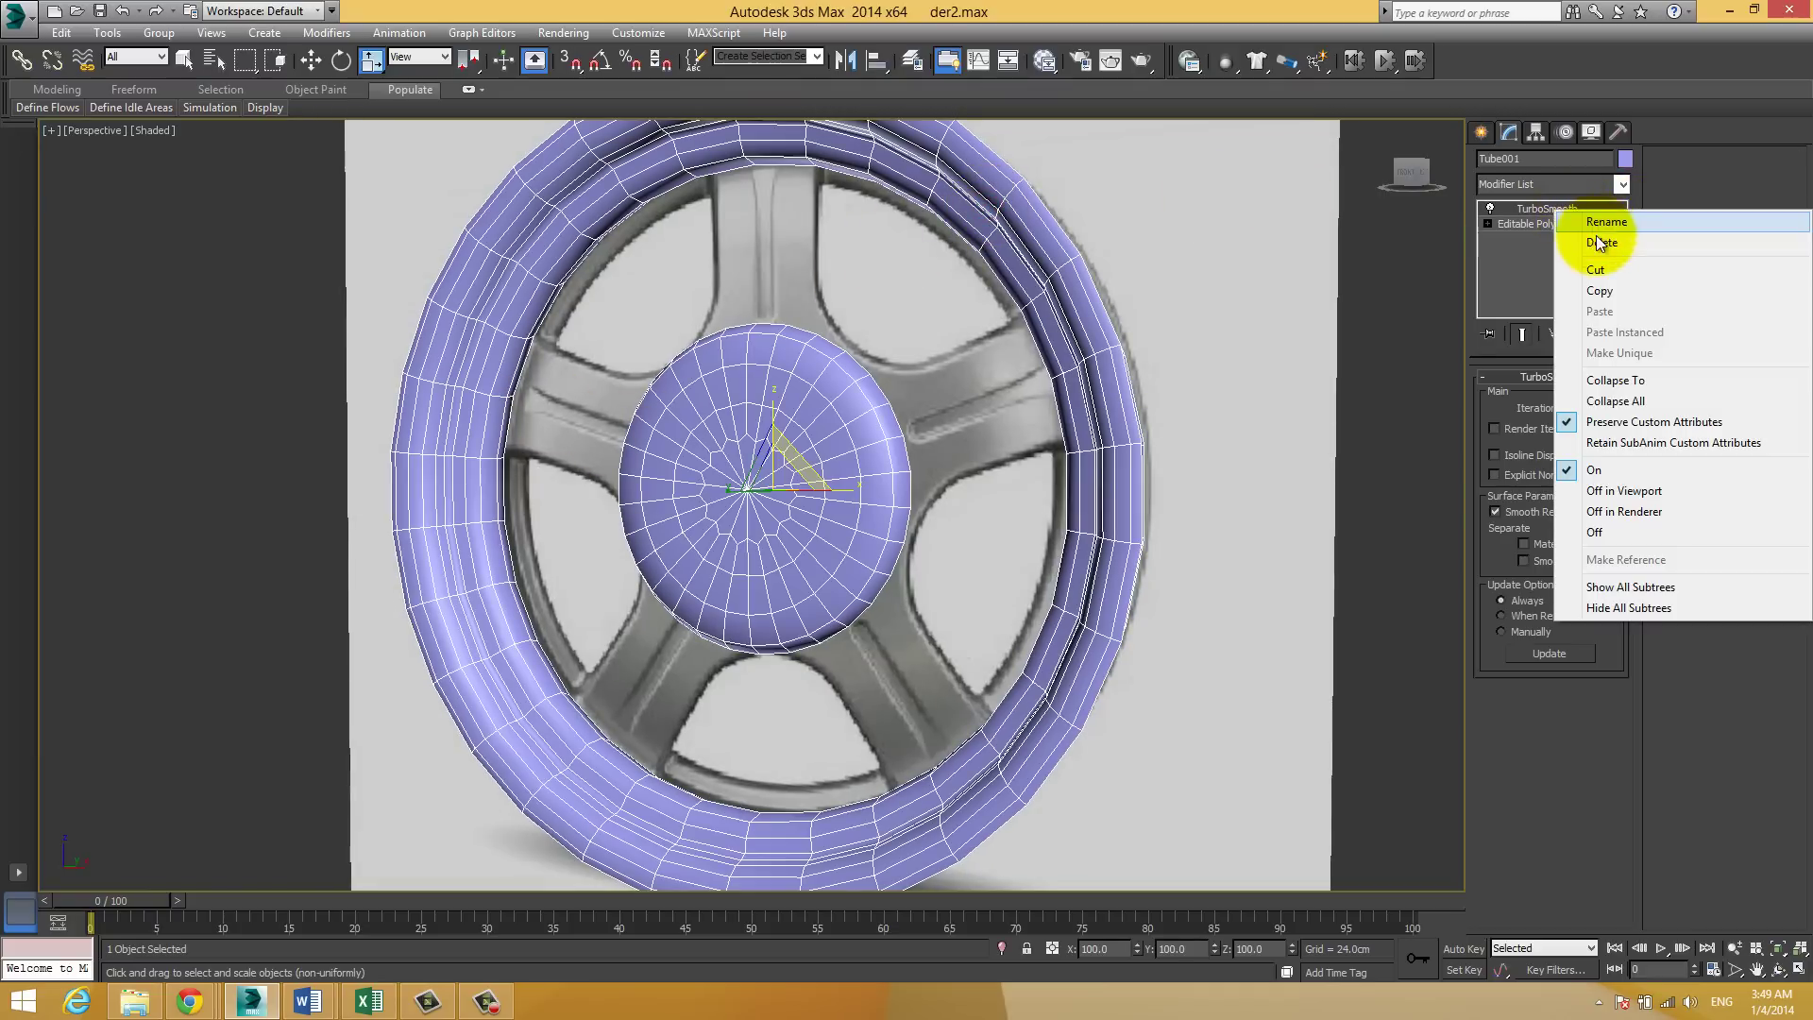
click(1699, 159)
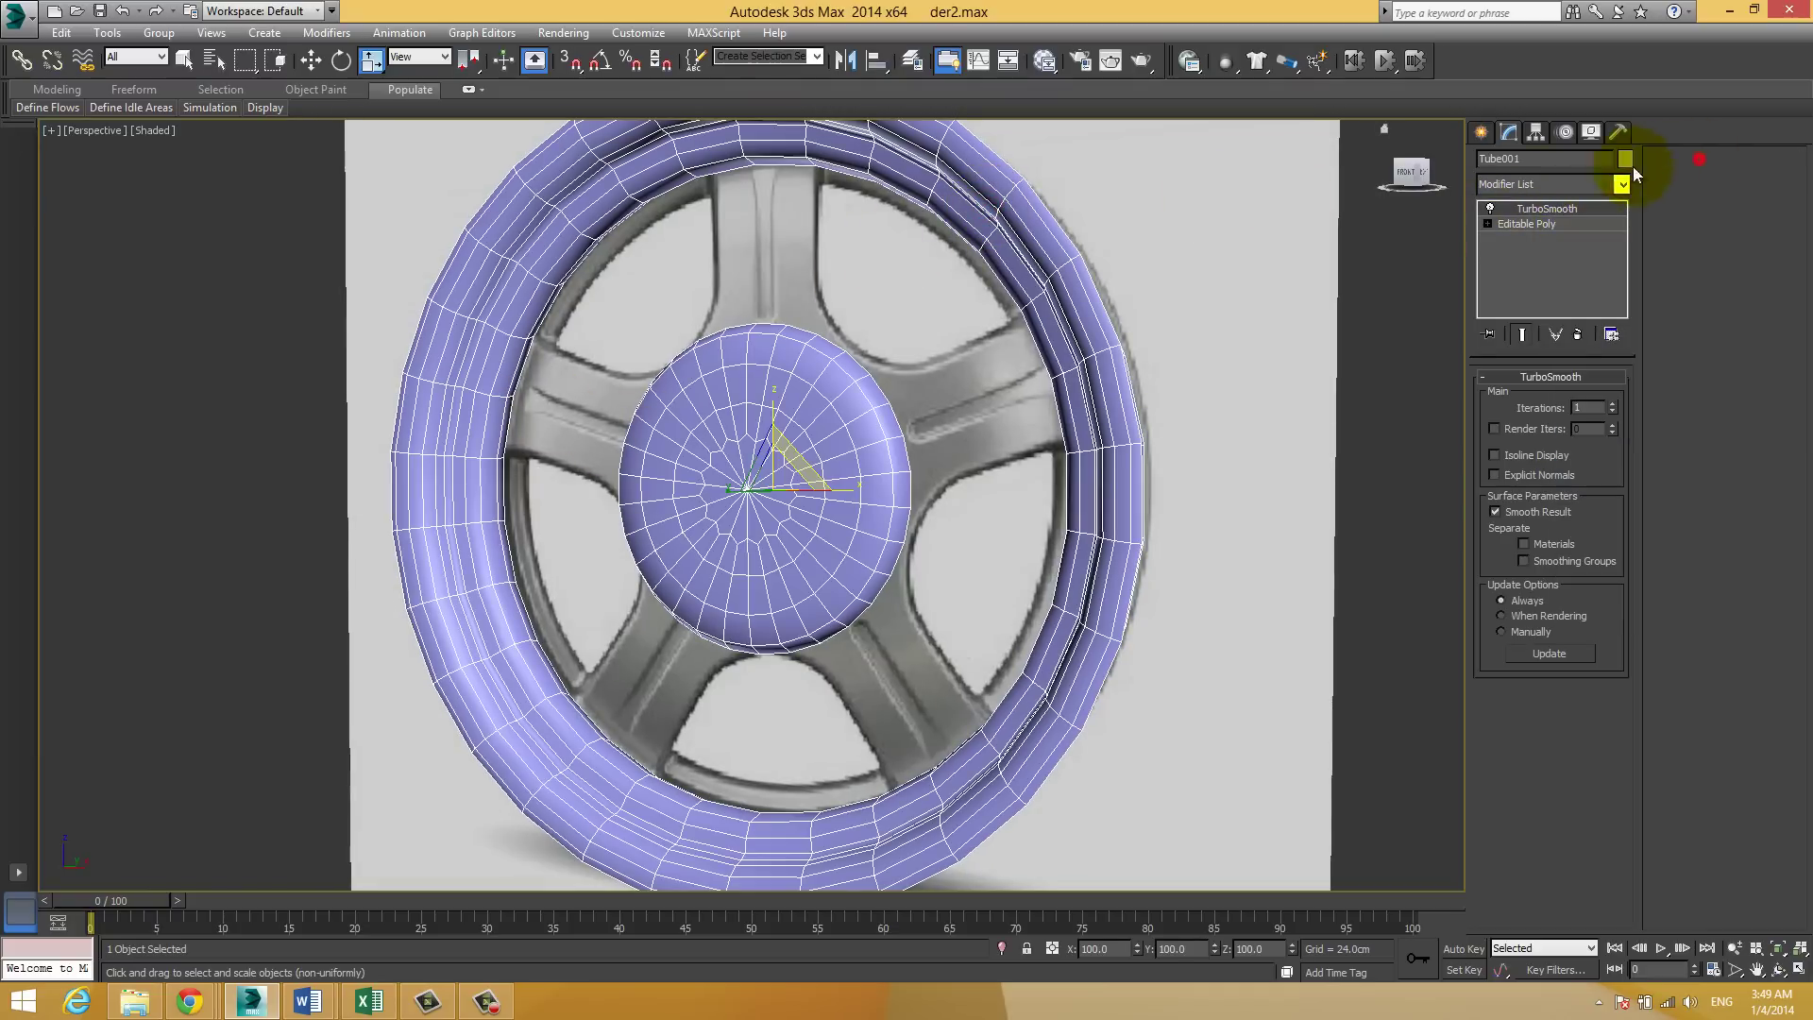
click(1490, 208)
click(1490, 209)
right_click(1532, 209)
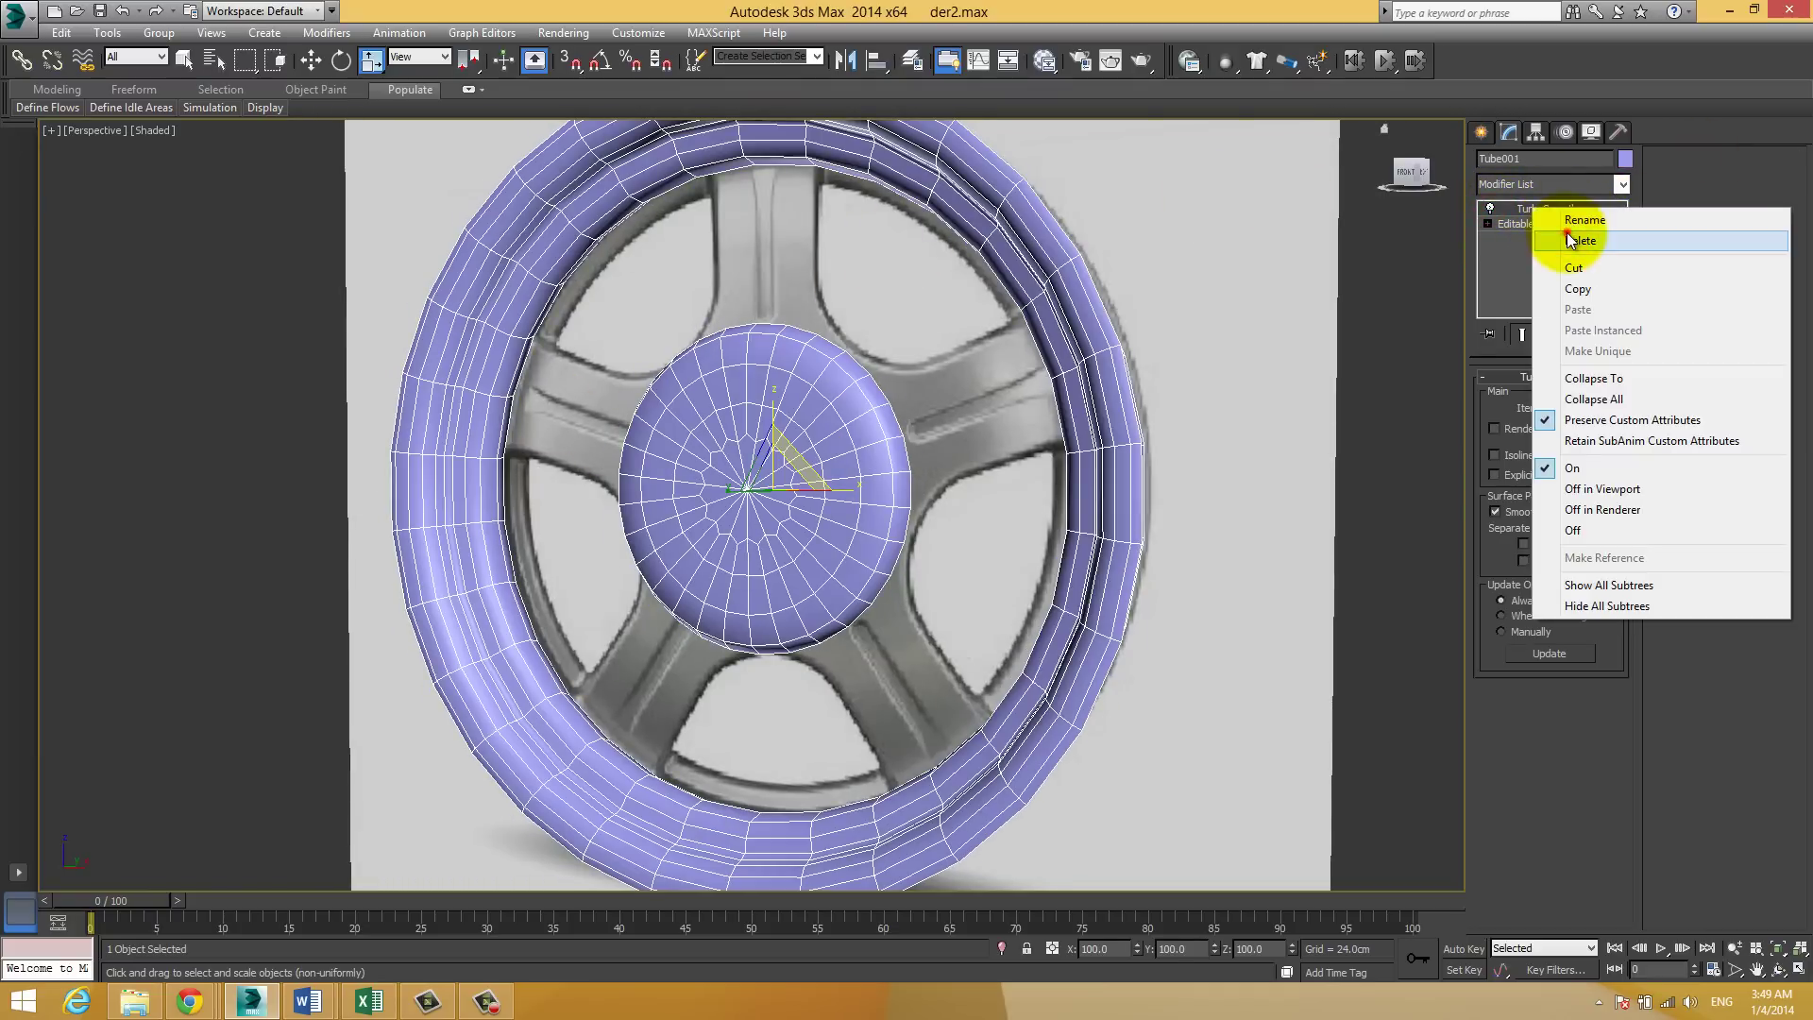
click(1570, 240)
mouse_move(728, 275)
middle_down()
mouse_move(840, 357)
mouse_move(748, 286)
middle_up()
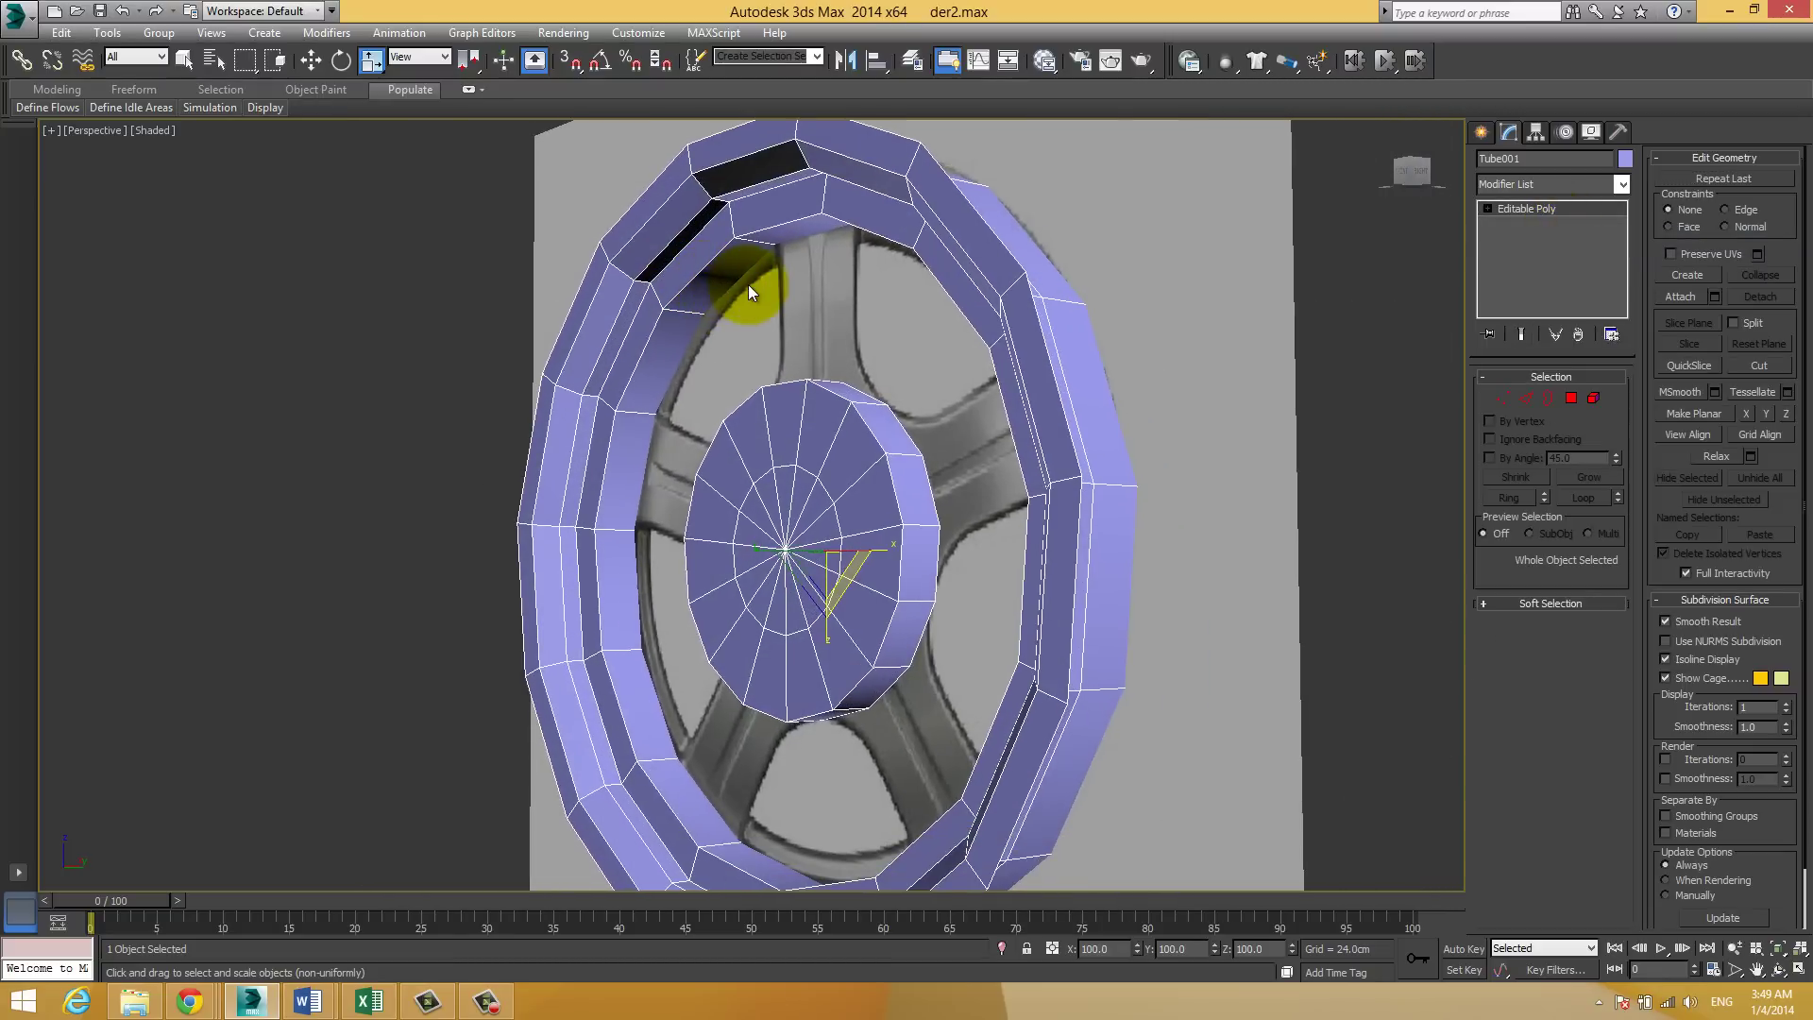
Step: Ring-select an inner rim edge and connect the ring with a new loop at slide 0
scroll(748, 285, up, 3)
click(1524, 397)
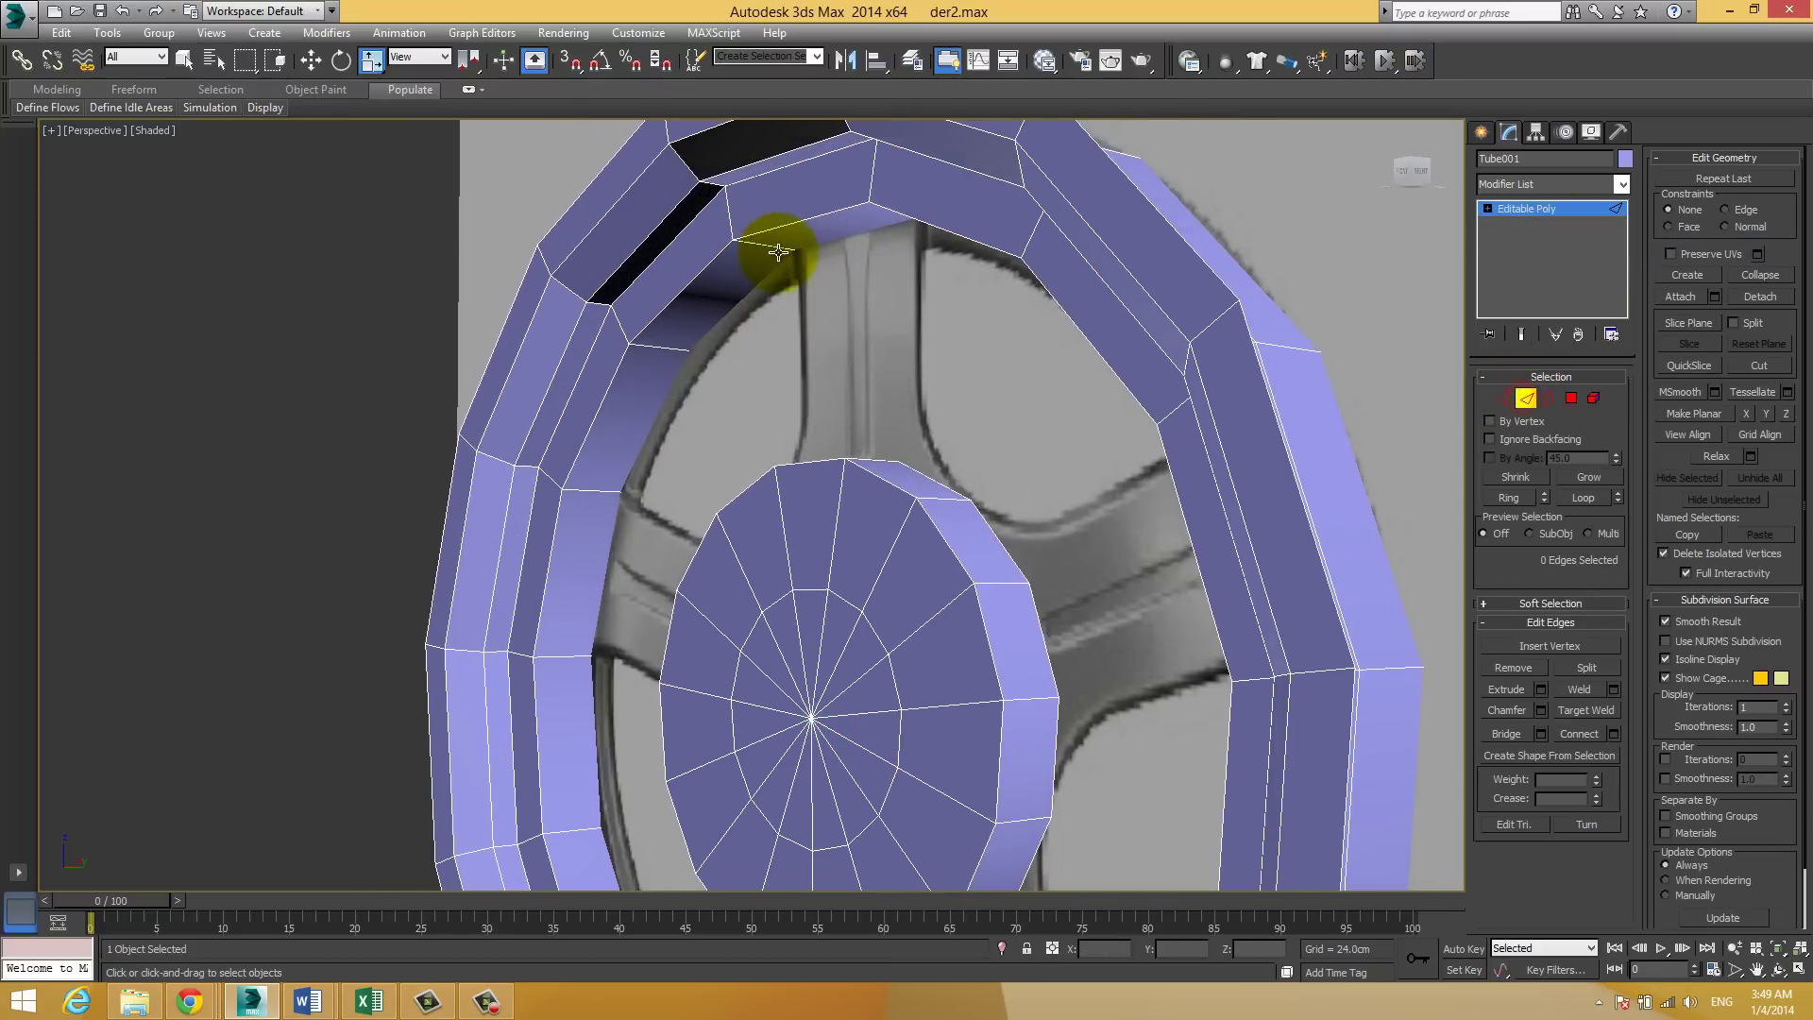
click(768, 248)
click(1508, 501)
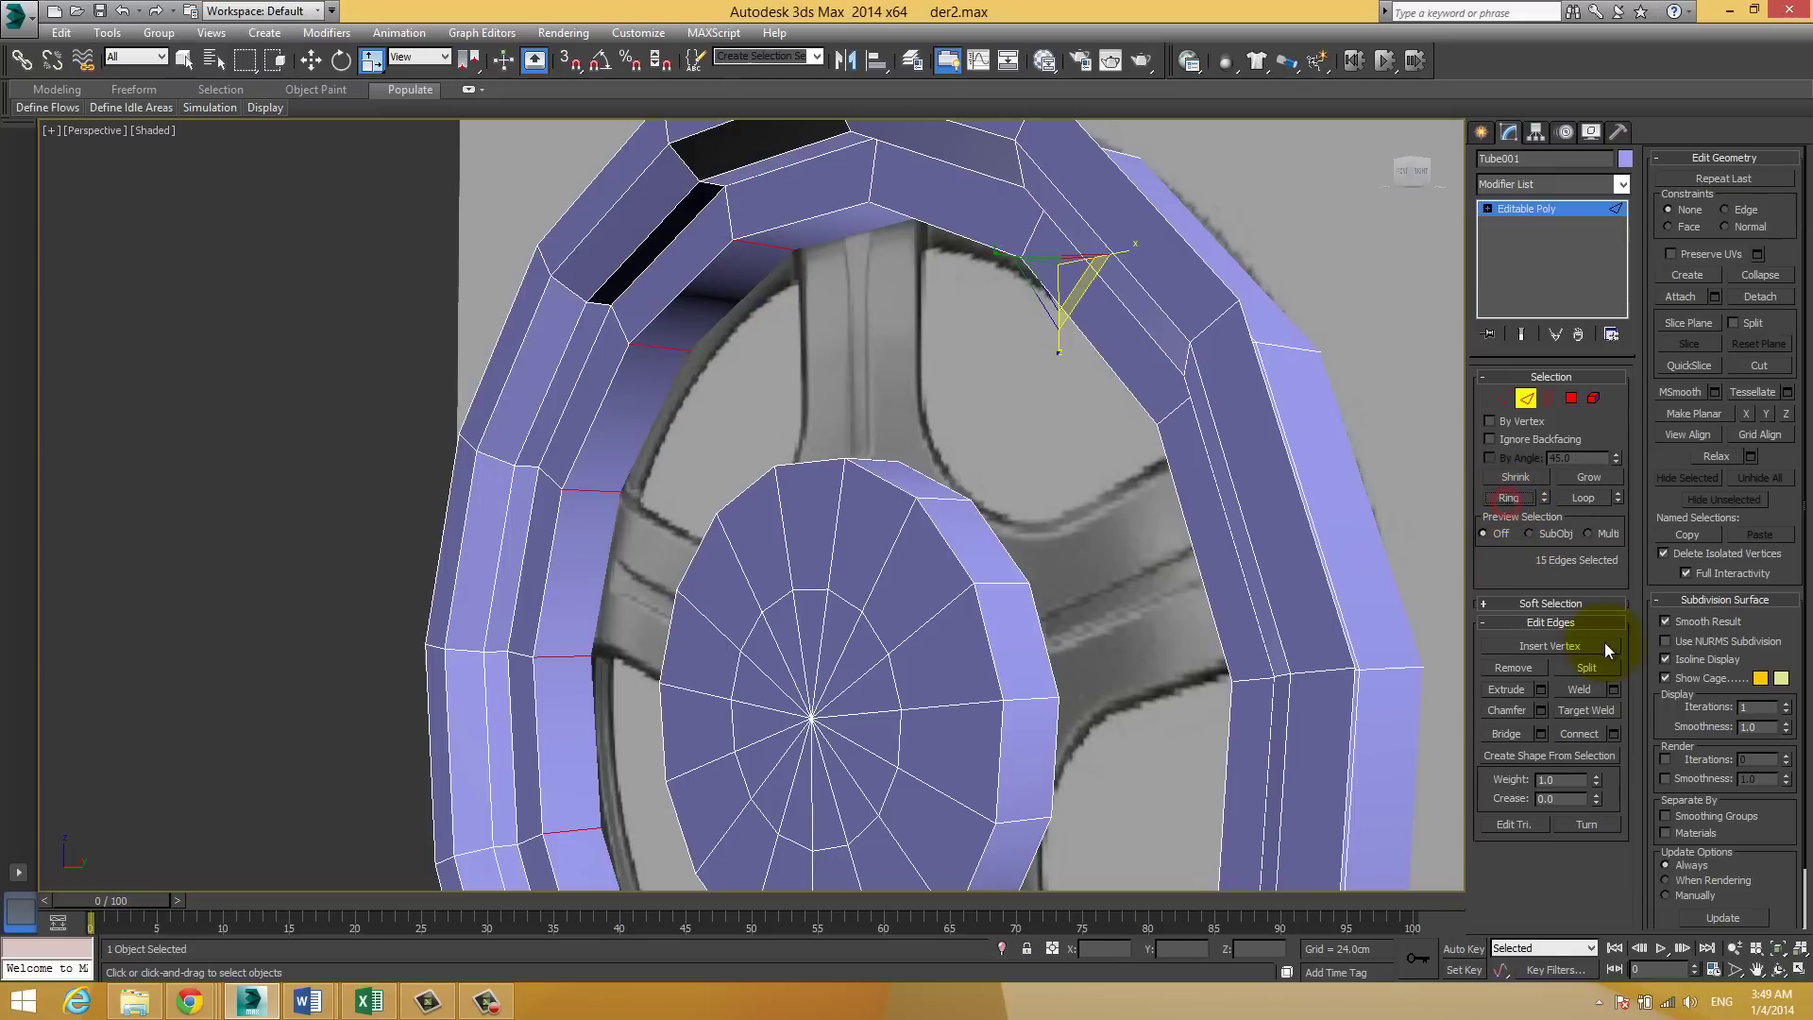
click(1614, 734)
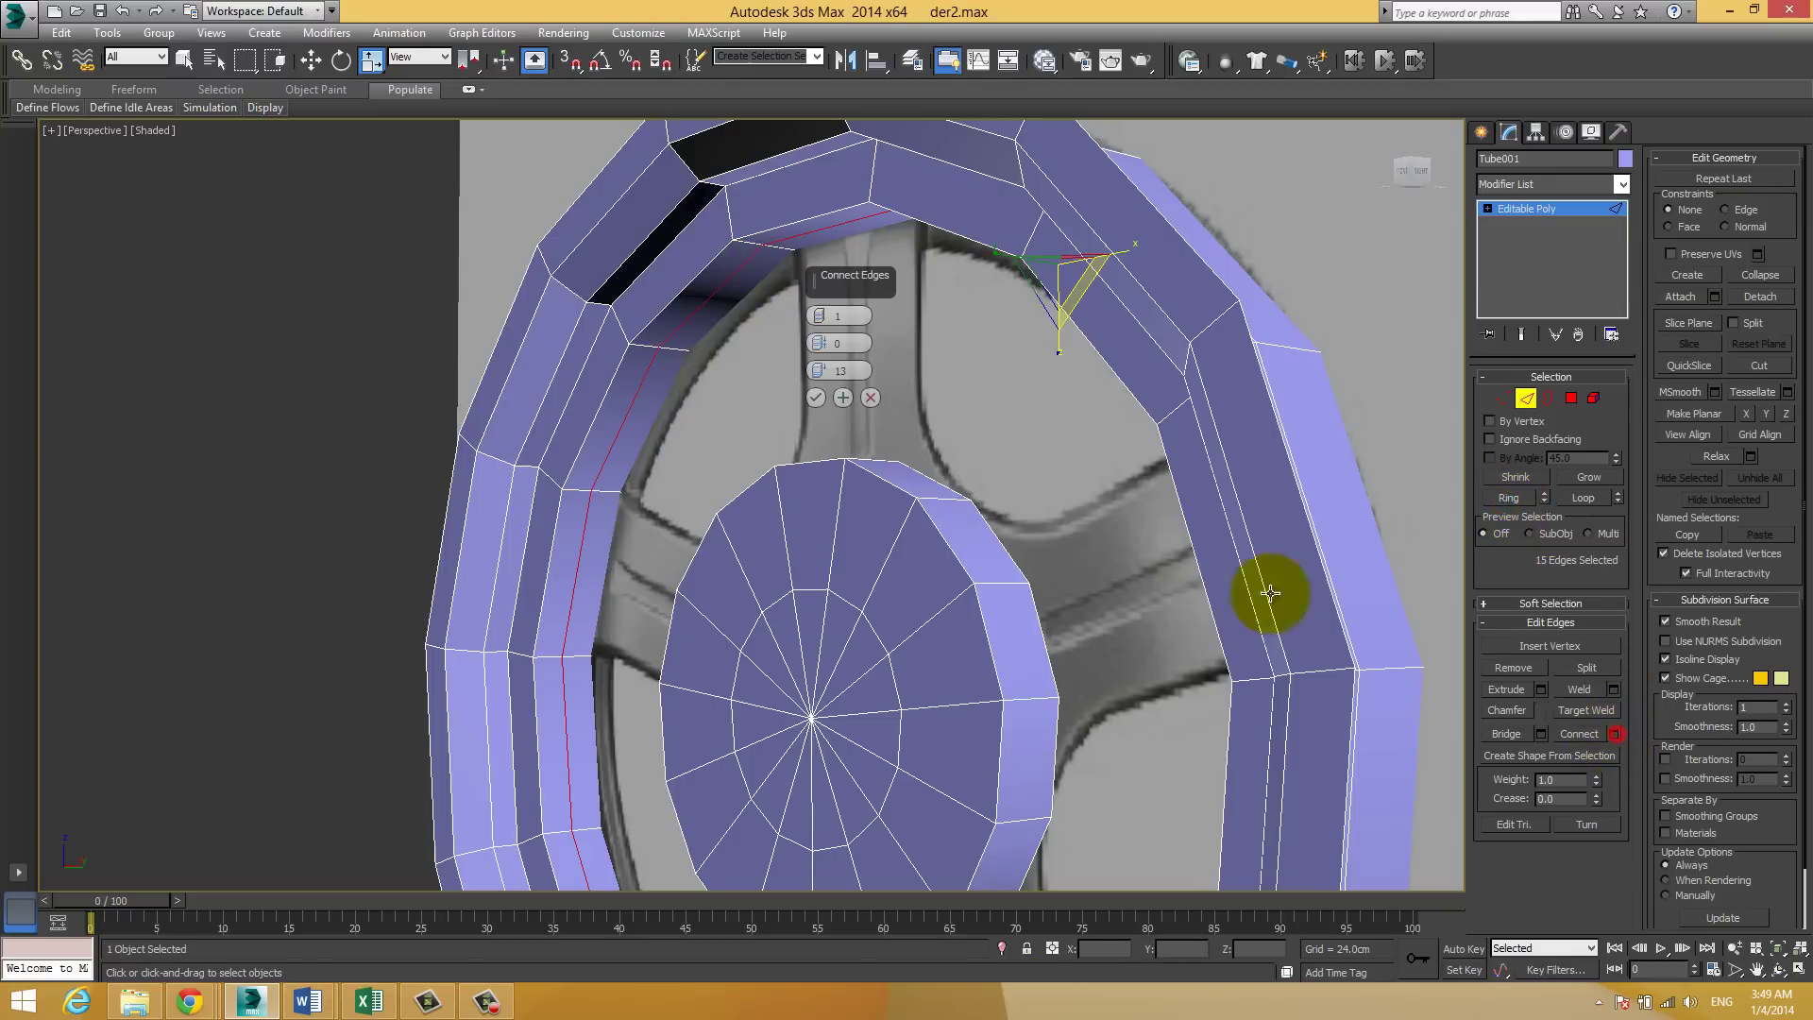
right_click(818, 370)
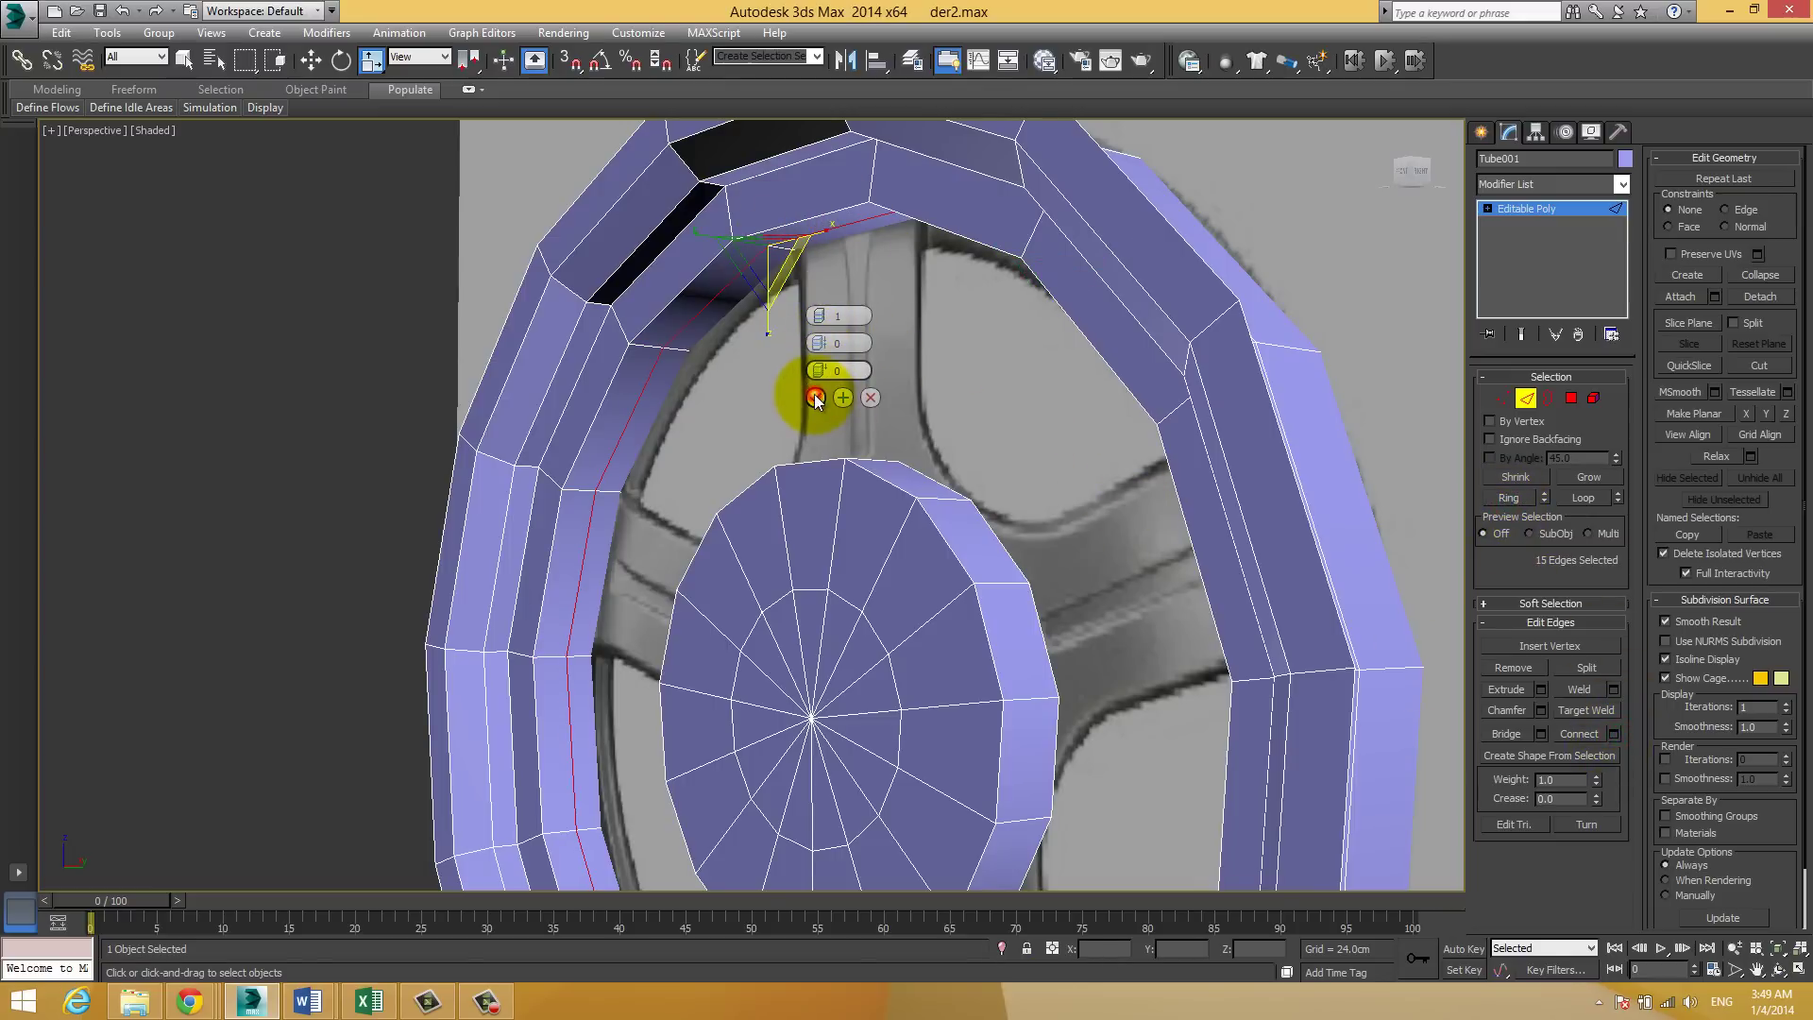
click(816, 398)
key(4)
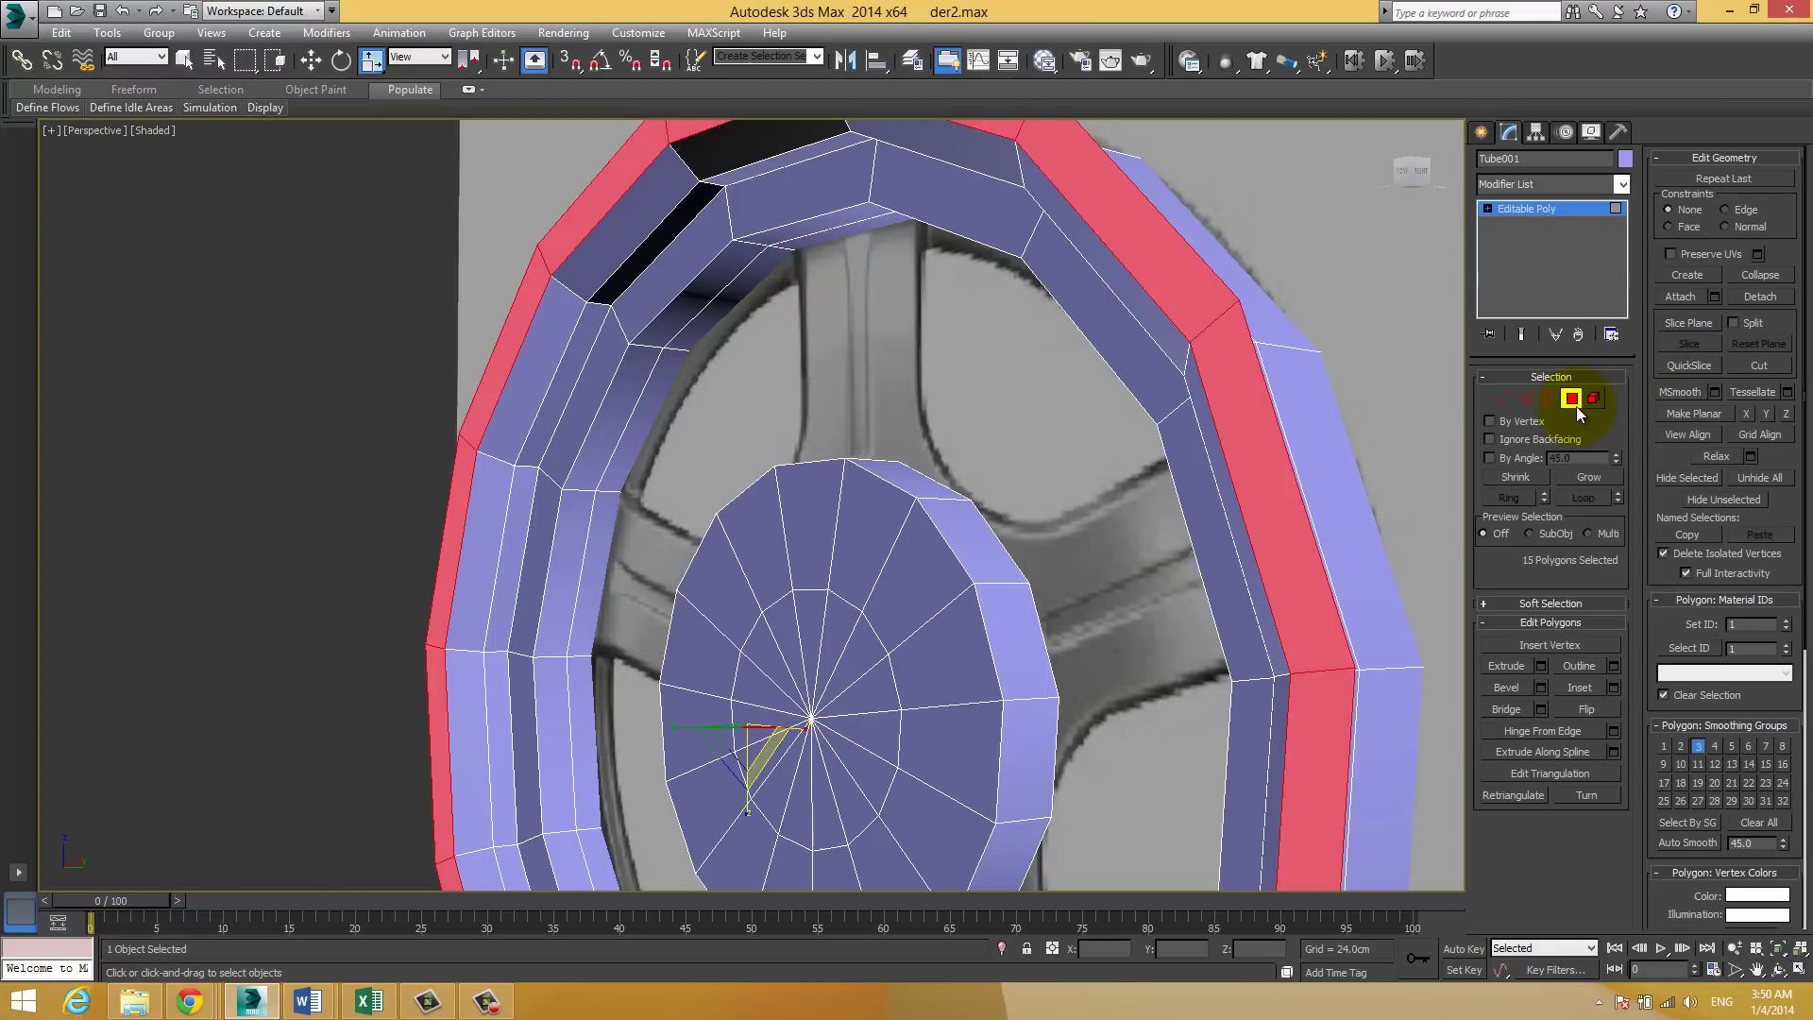
Step: Select the thin strip of polygons around the inner rim edge
click(802, 247)
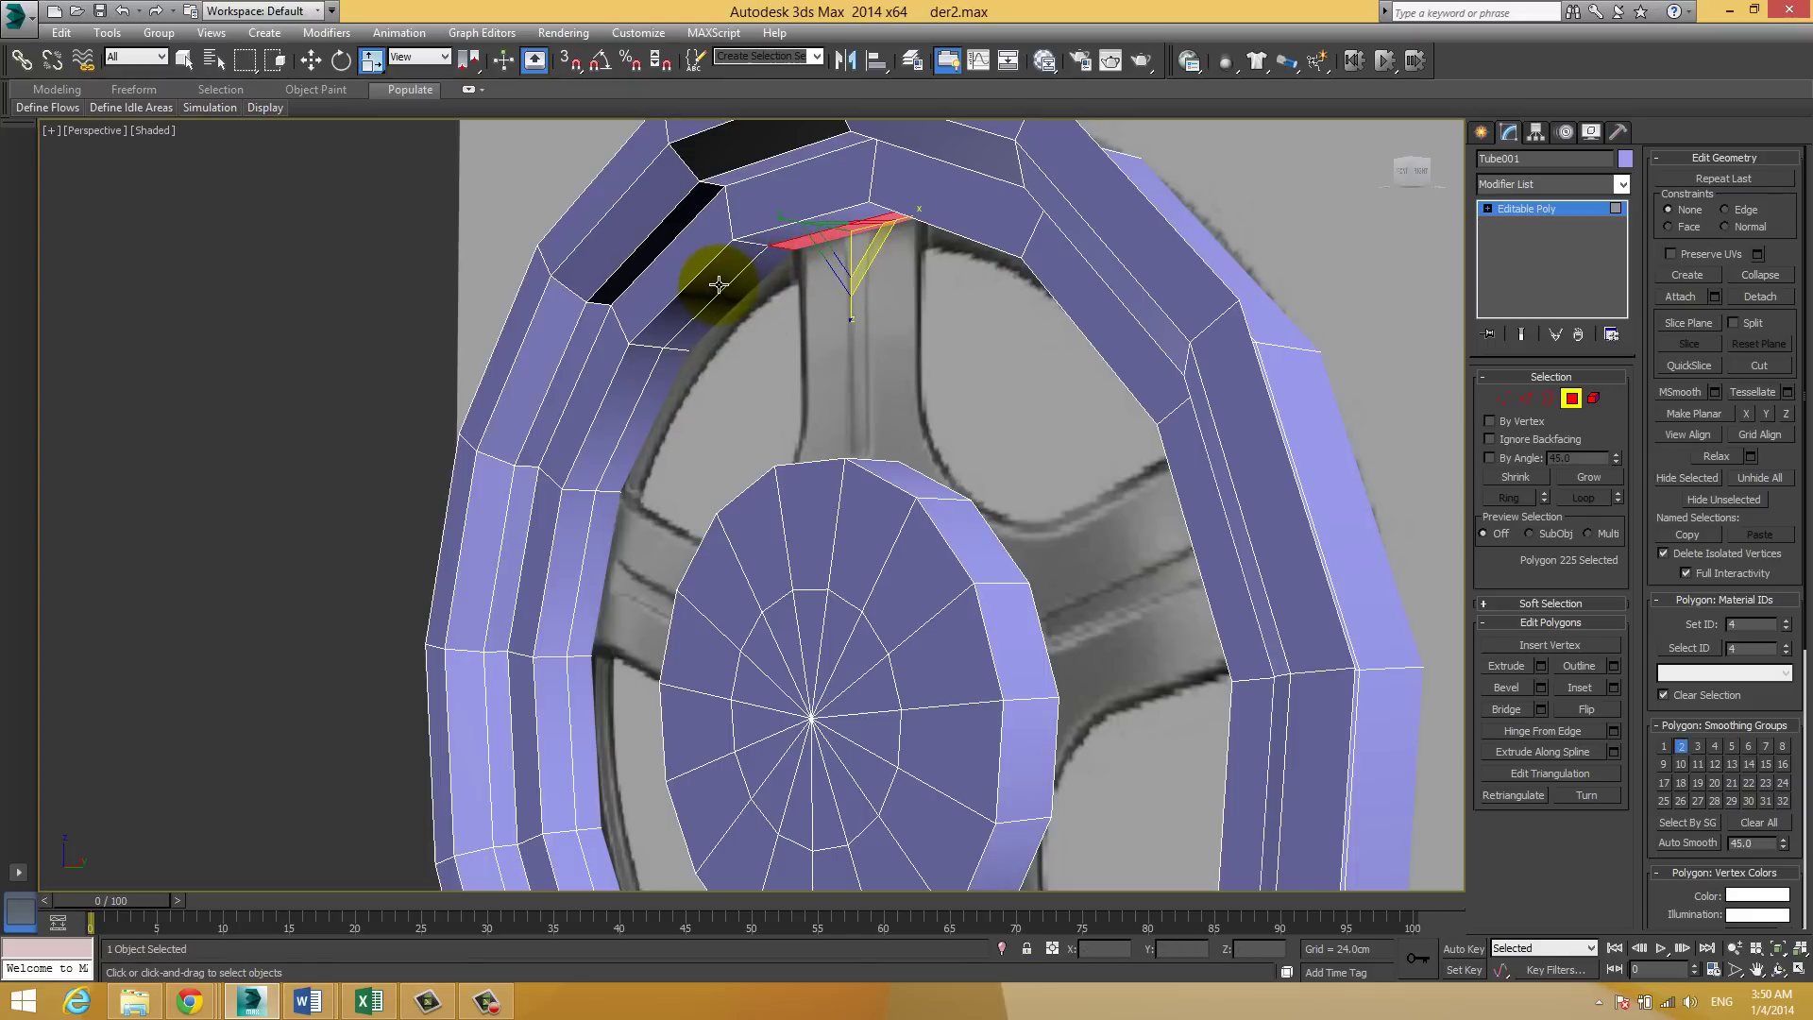
key(ctrl+z)
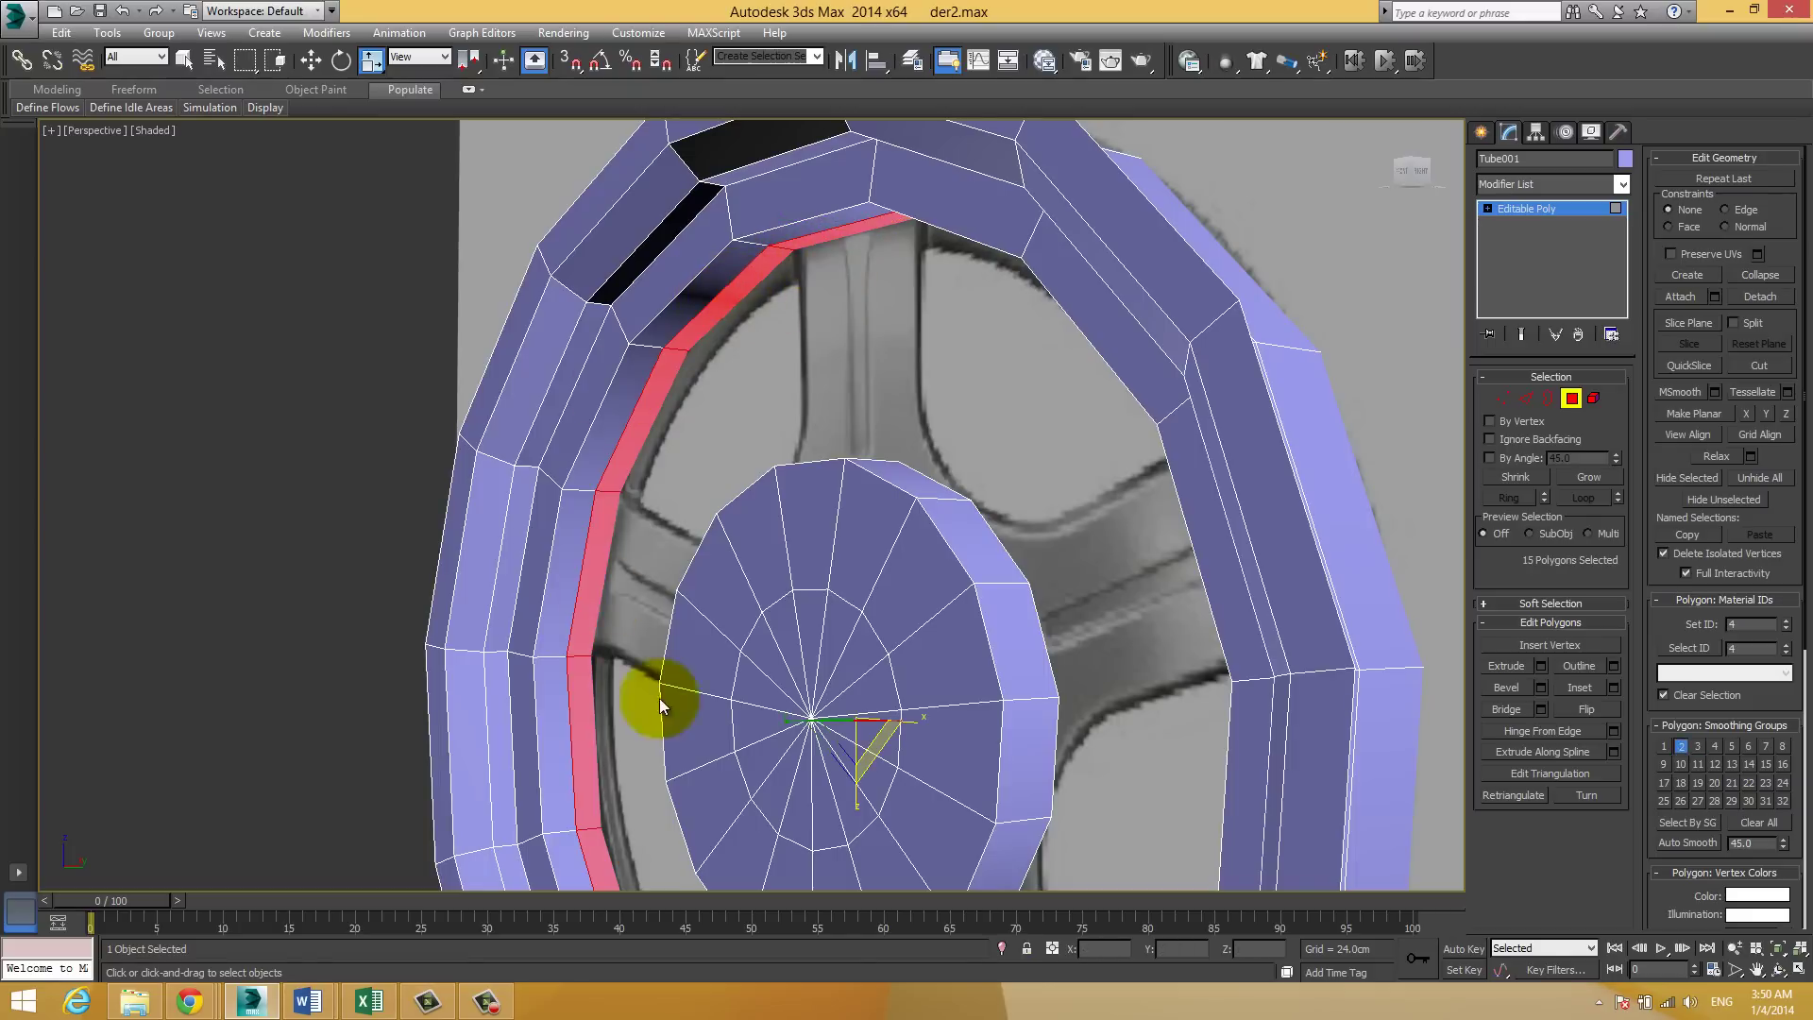
alt+middle_drag(648, 696, 648, 486)
scroll(702, 588, up, 2)
alt+middle_drag(703, 587, 691, 673)
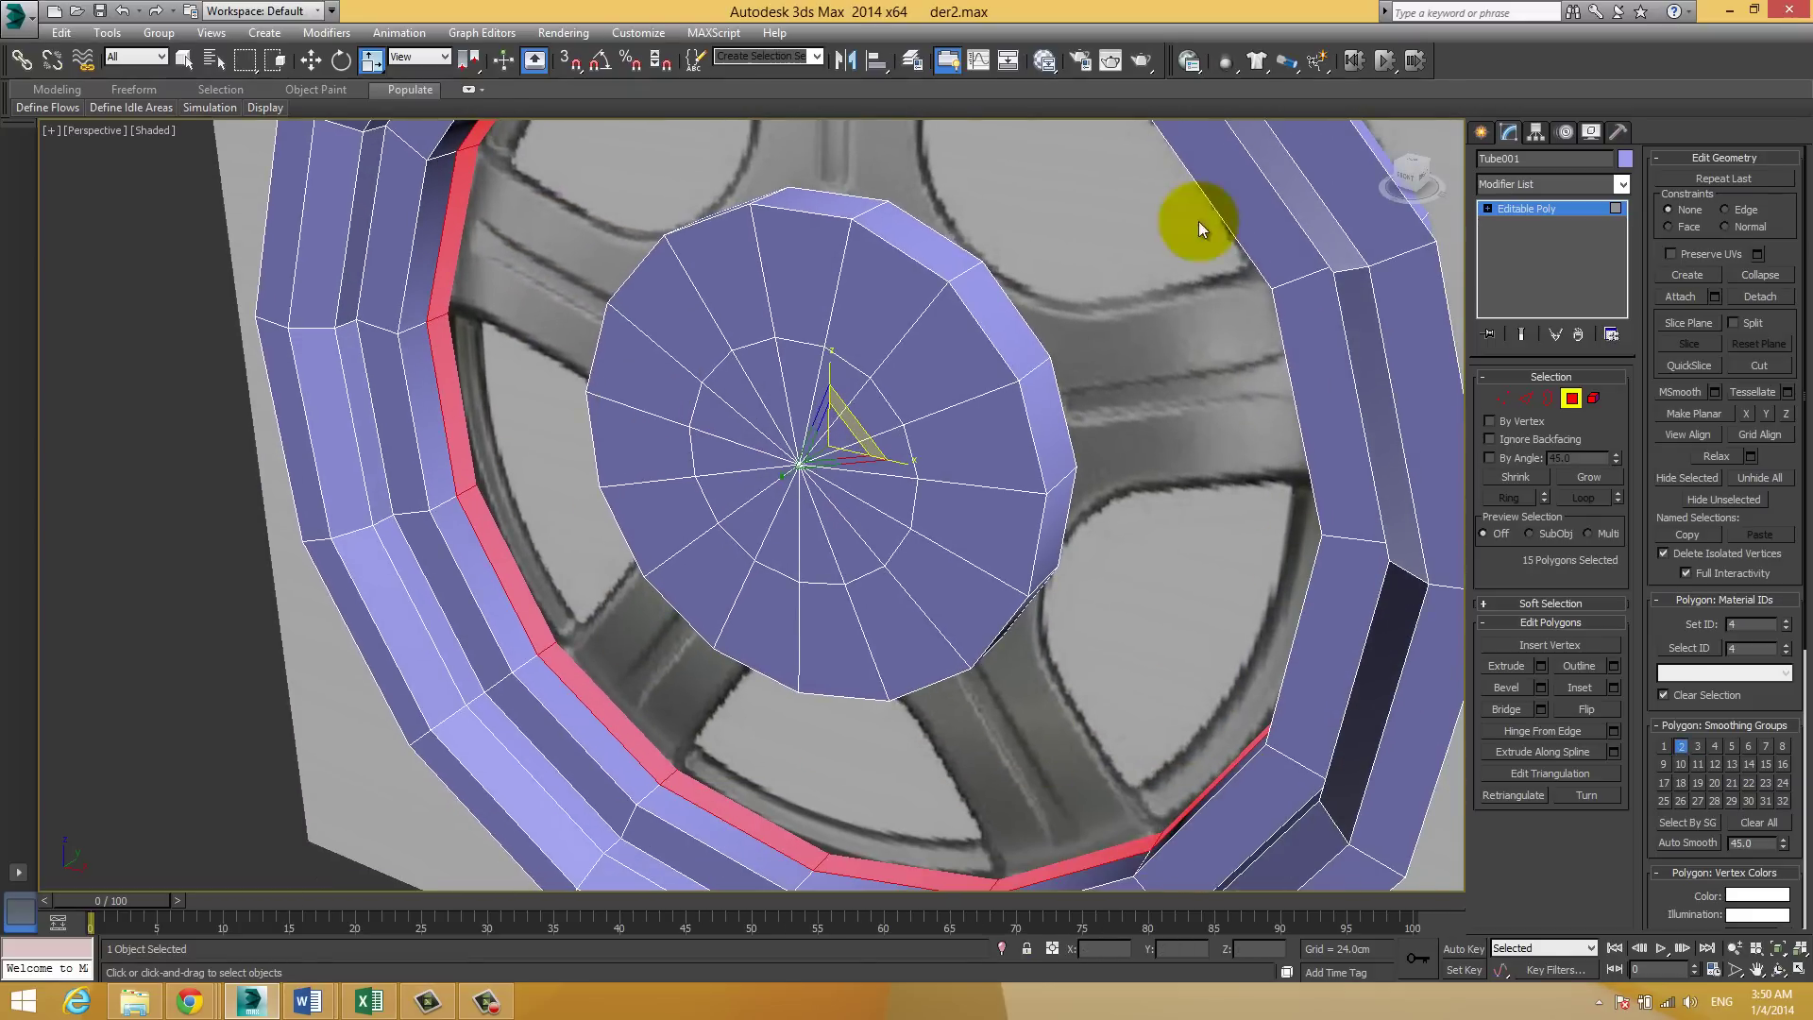
middle_drag(769, 243, 741, 523)
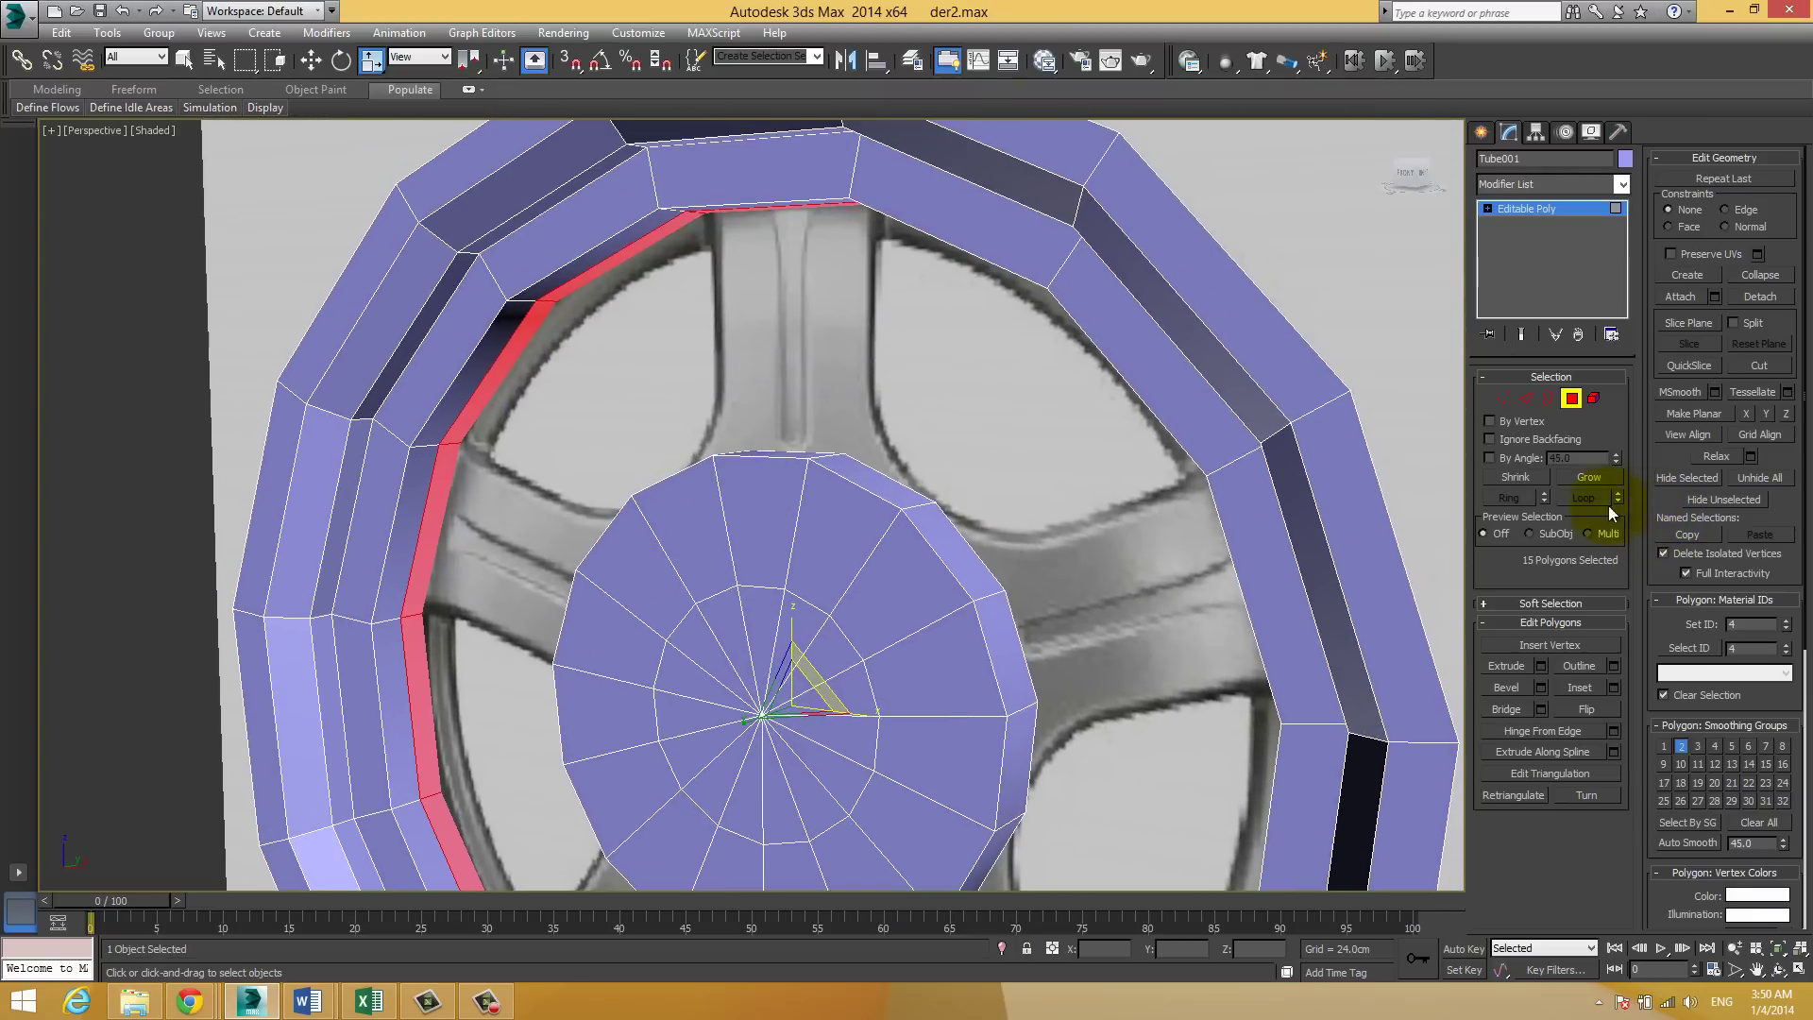
Step: Start extruding the inner strip, adjusting the height while turning the view toward the front
click(1544, 667)
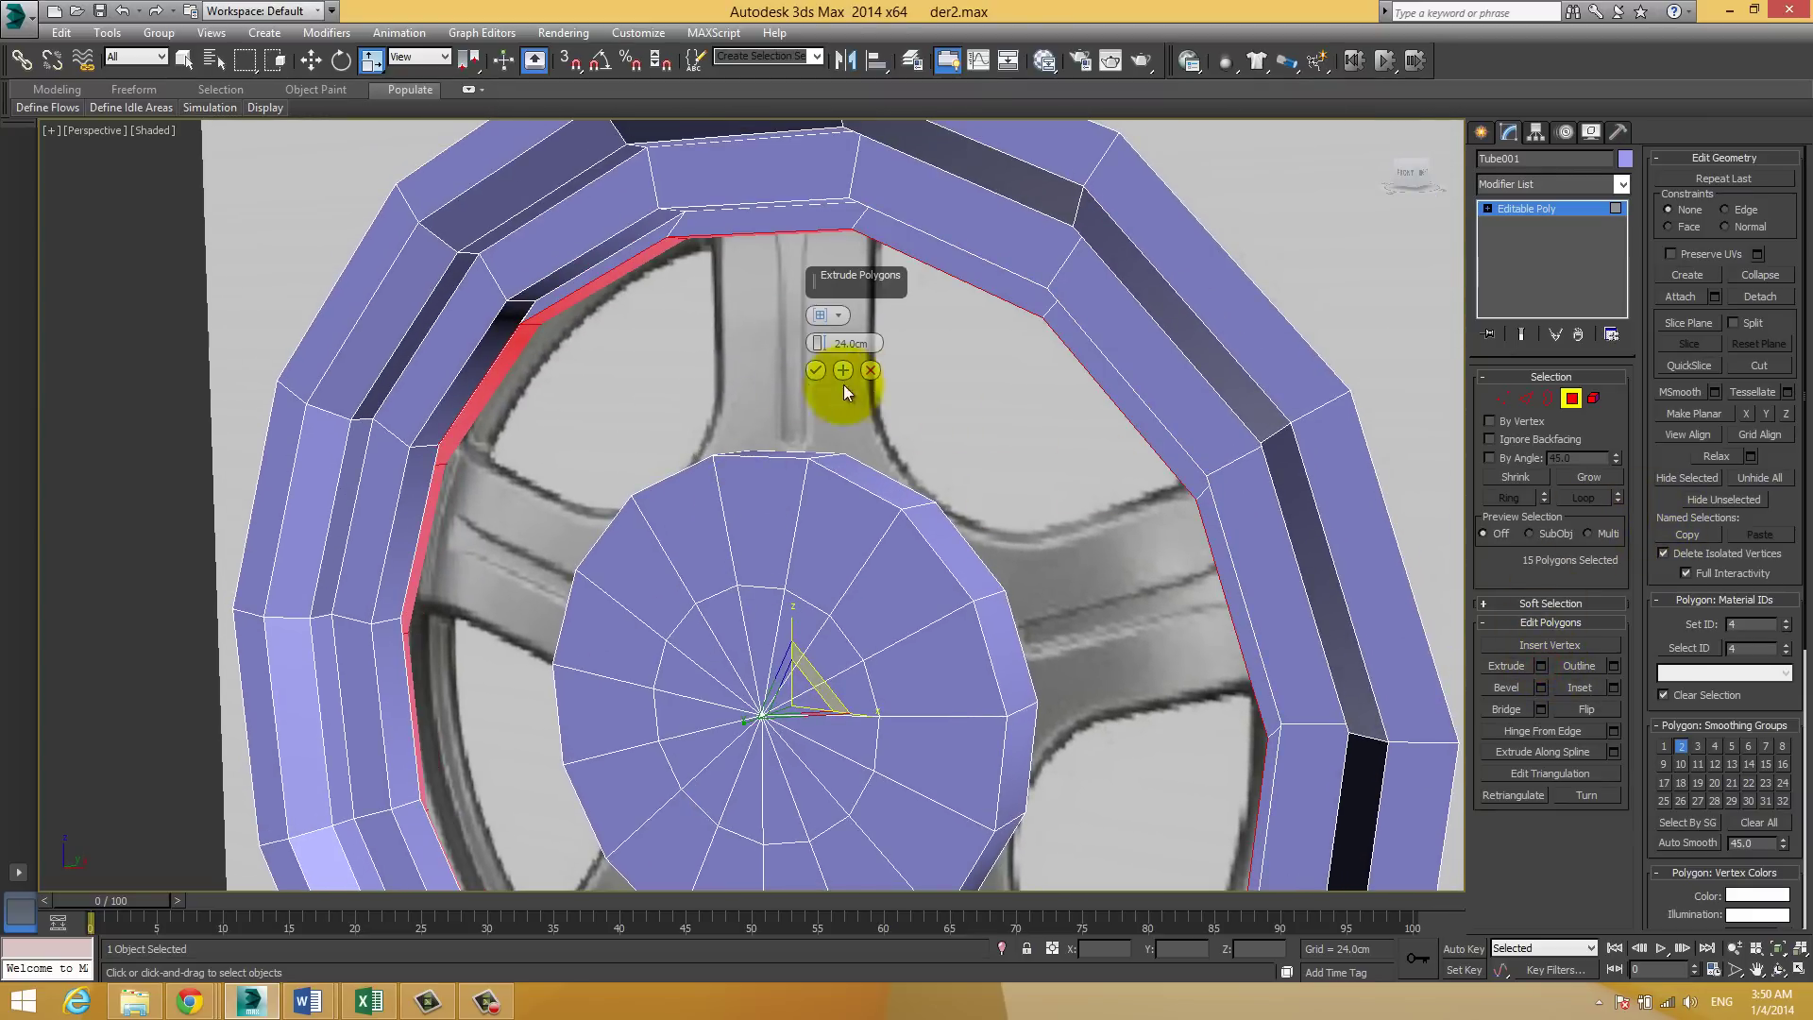
mouse_move(821, 343)
mouse_down()
mouse_move(839, 98)
mouse_move(841, 907)
mouse_up()
scroll(870, 573, down, 5)
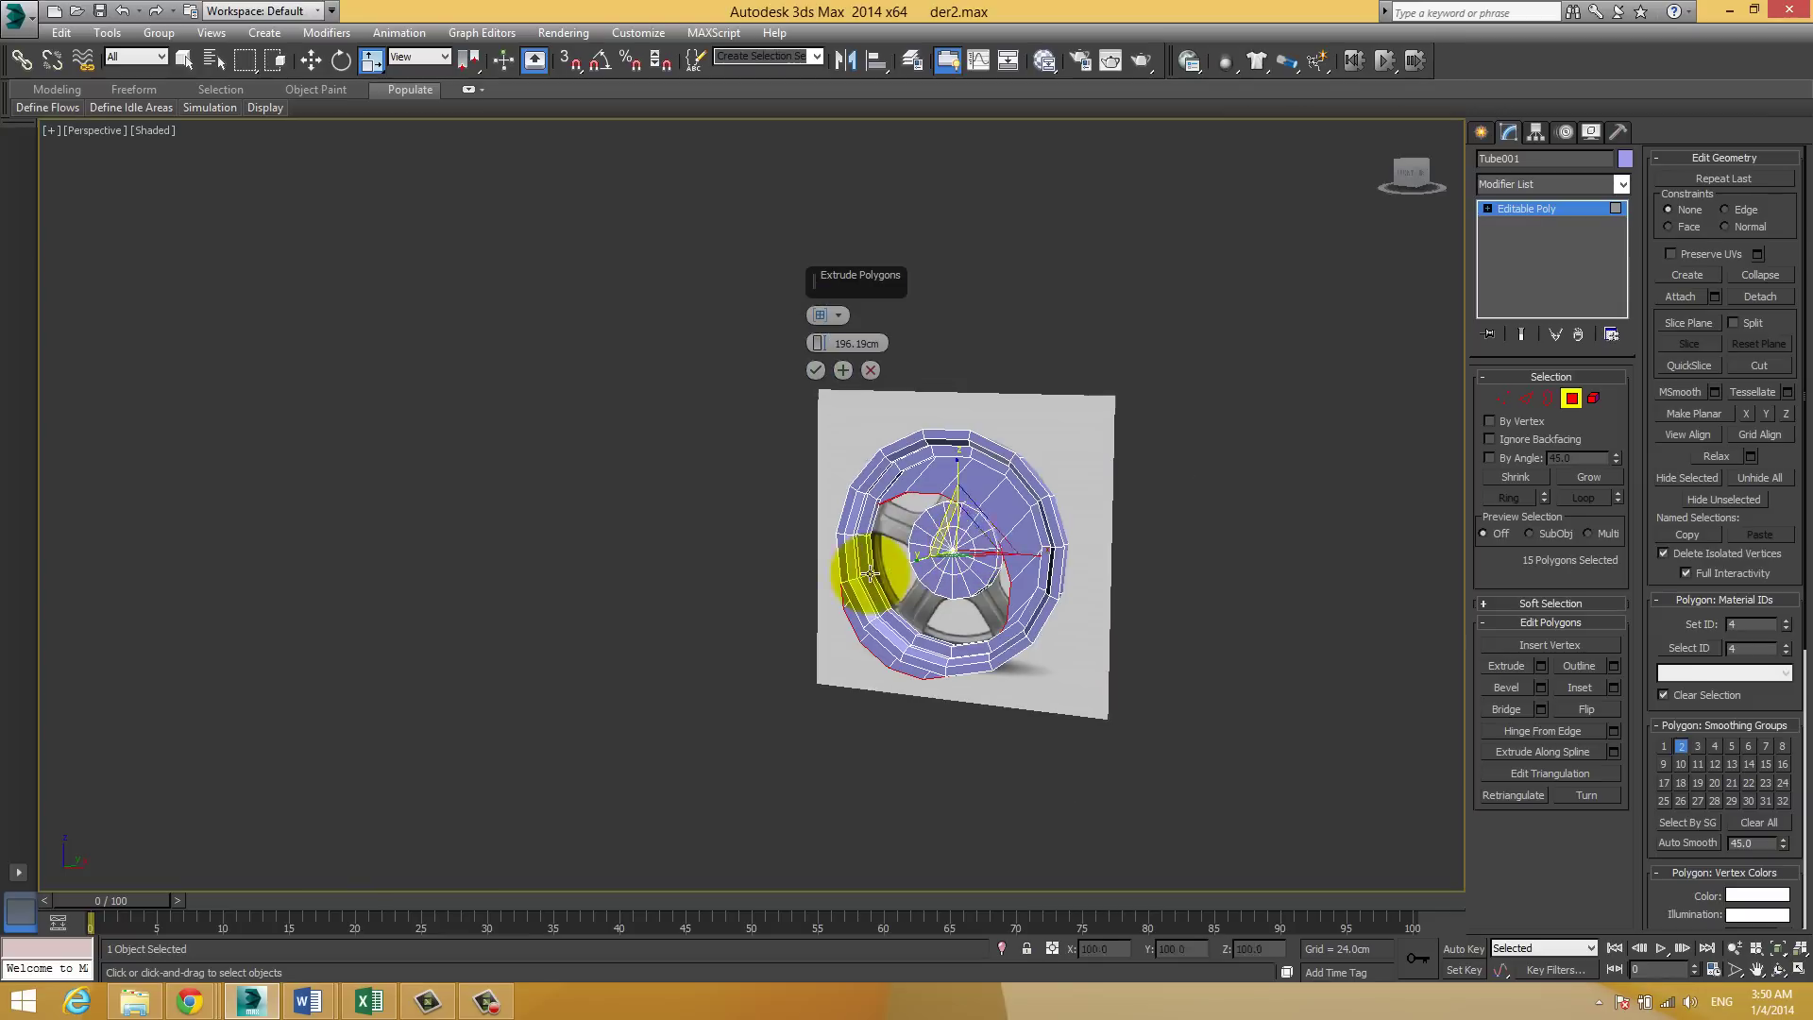
alt+middle_drag(870, 573, 931, 547)
scroll(932, 546, up, 2)
scroll(922, 587, up, 2)
scroll(951, 558, up, 3)
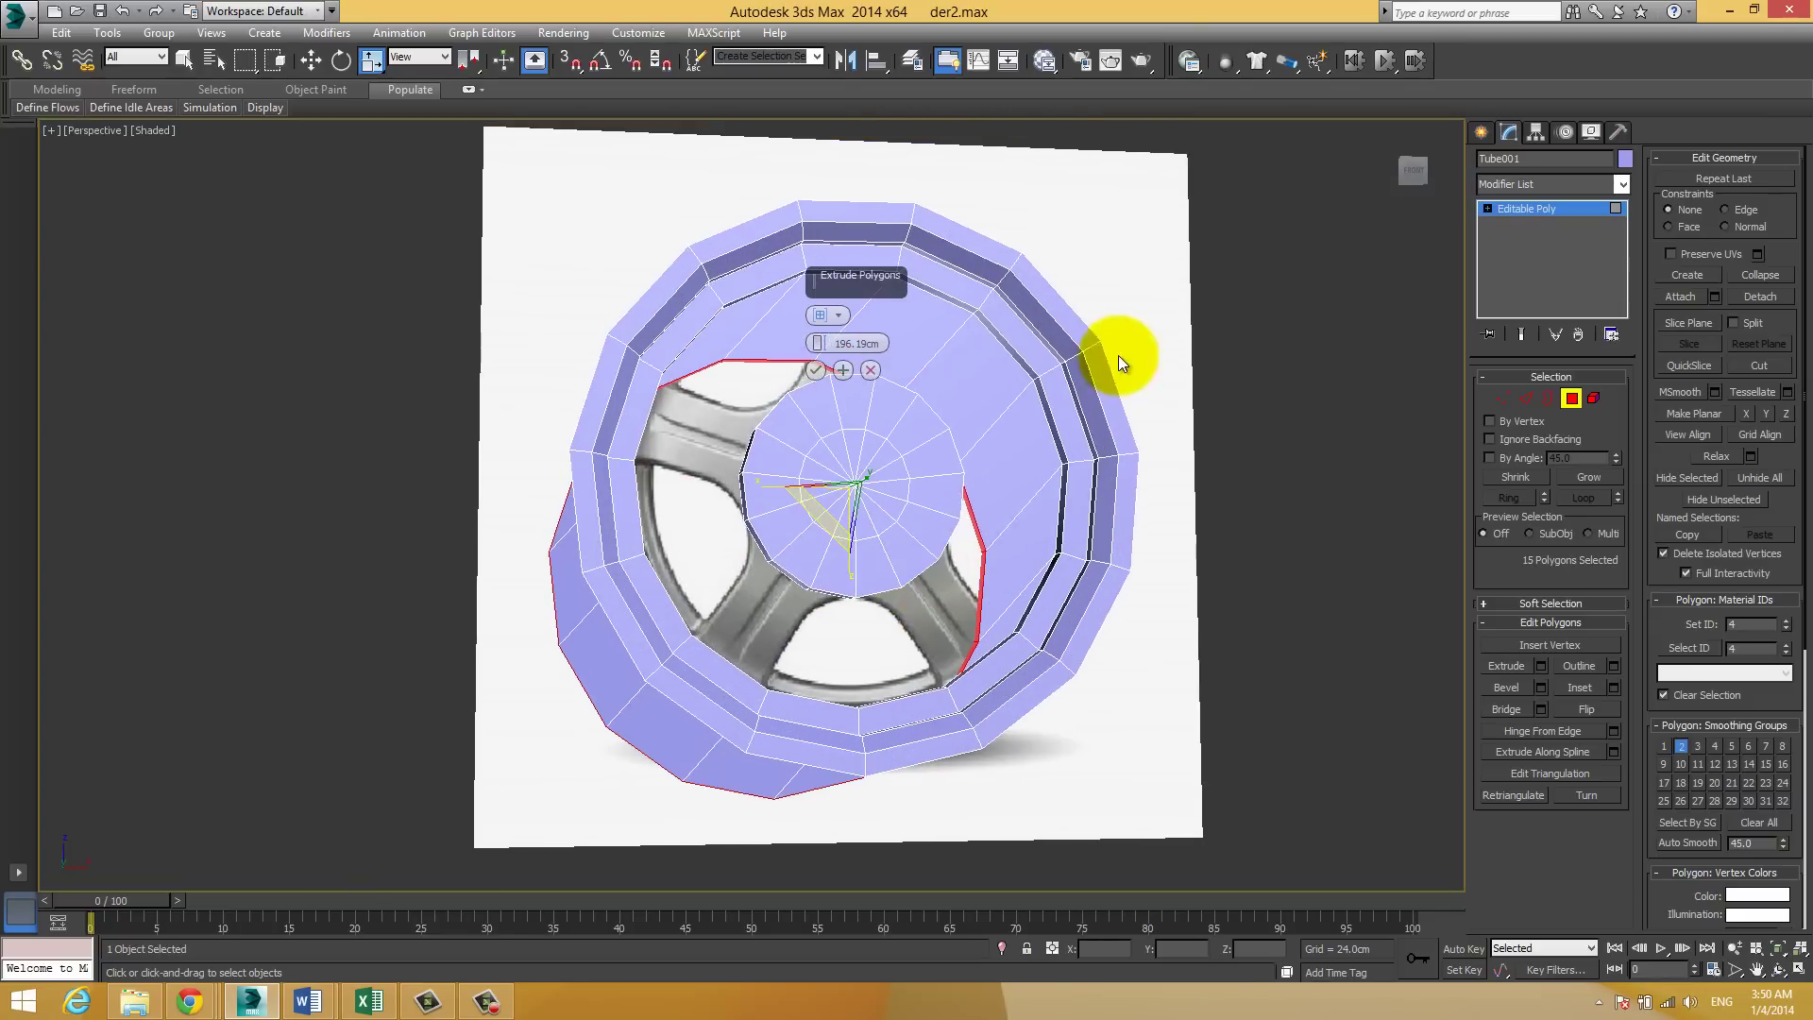
mouse_move(818, 343)
mouse_down()
mouse_move(817, 369)
mouse_move(831, 302)
mouse_up()
Step: Set the extrusion to Local Normal with height about 17.667cm, forming a thin inner lip
click(840, 315)
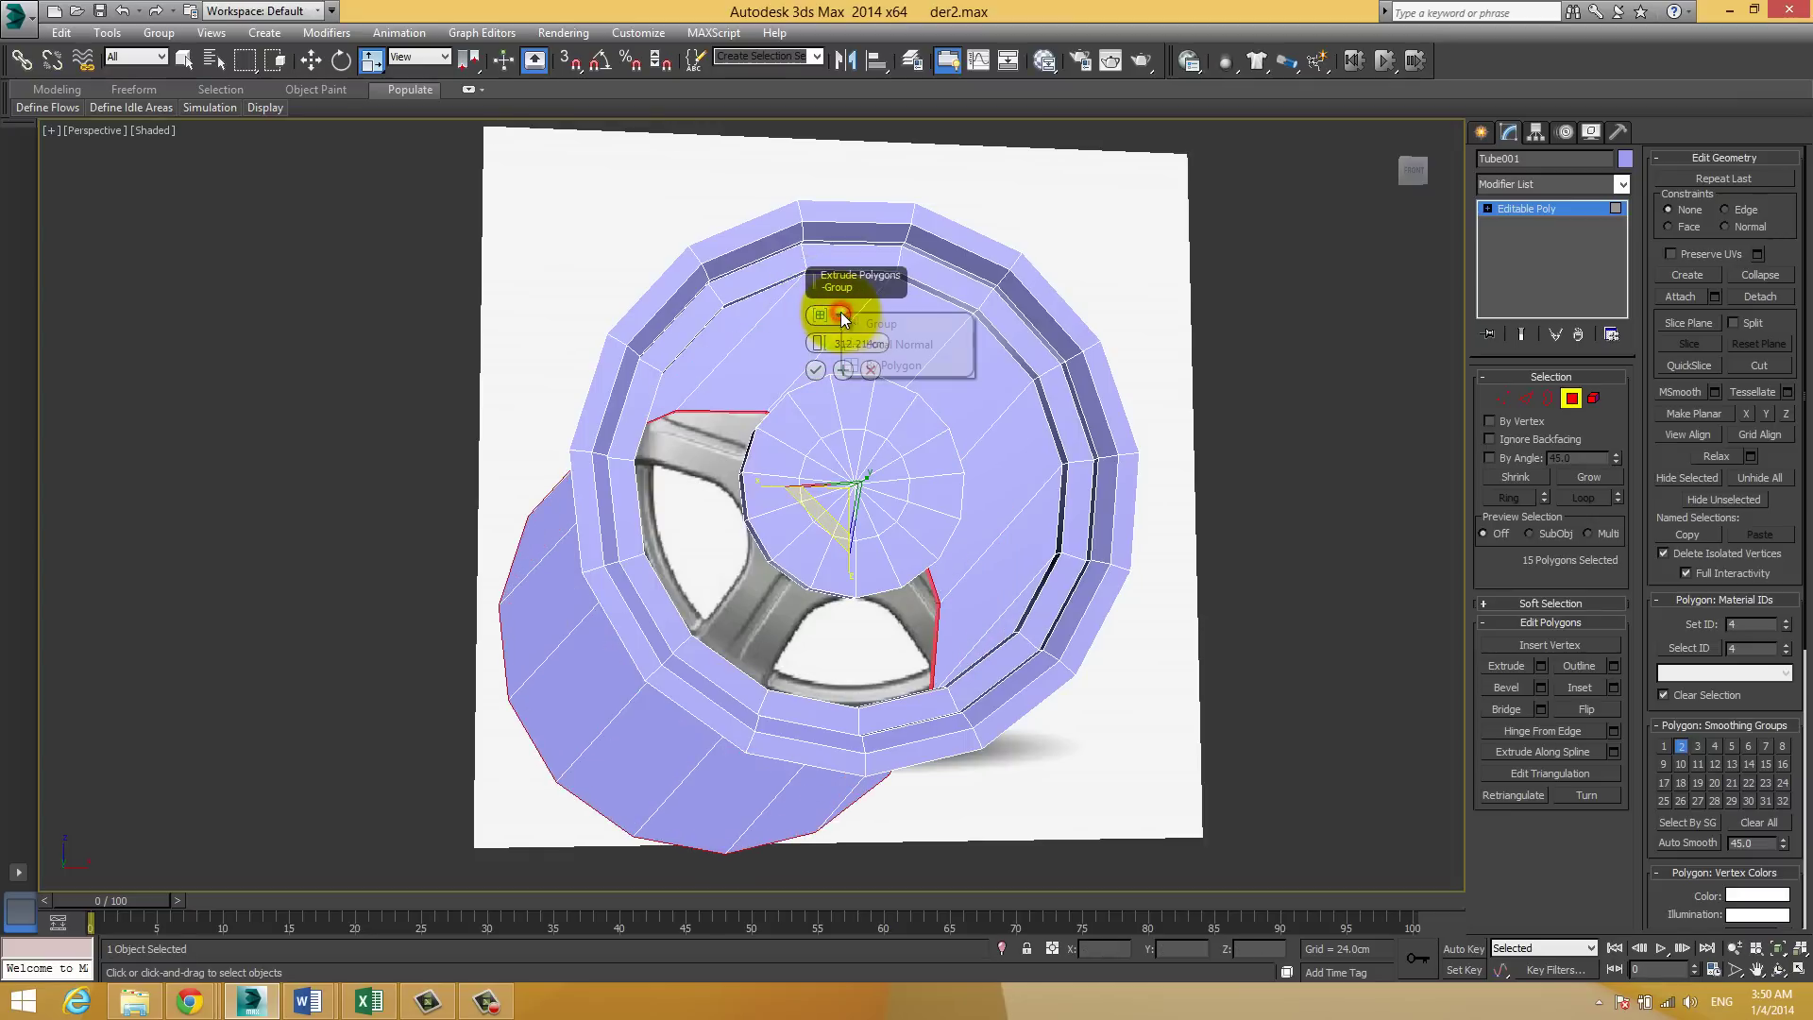
click(905, 343)
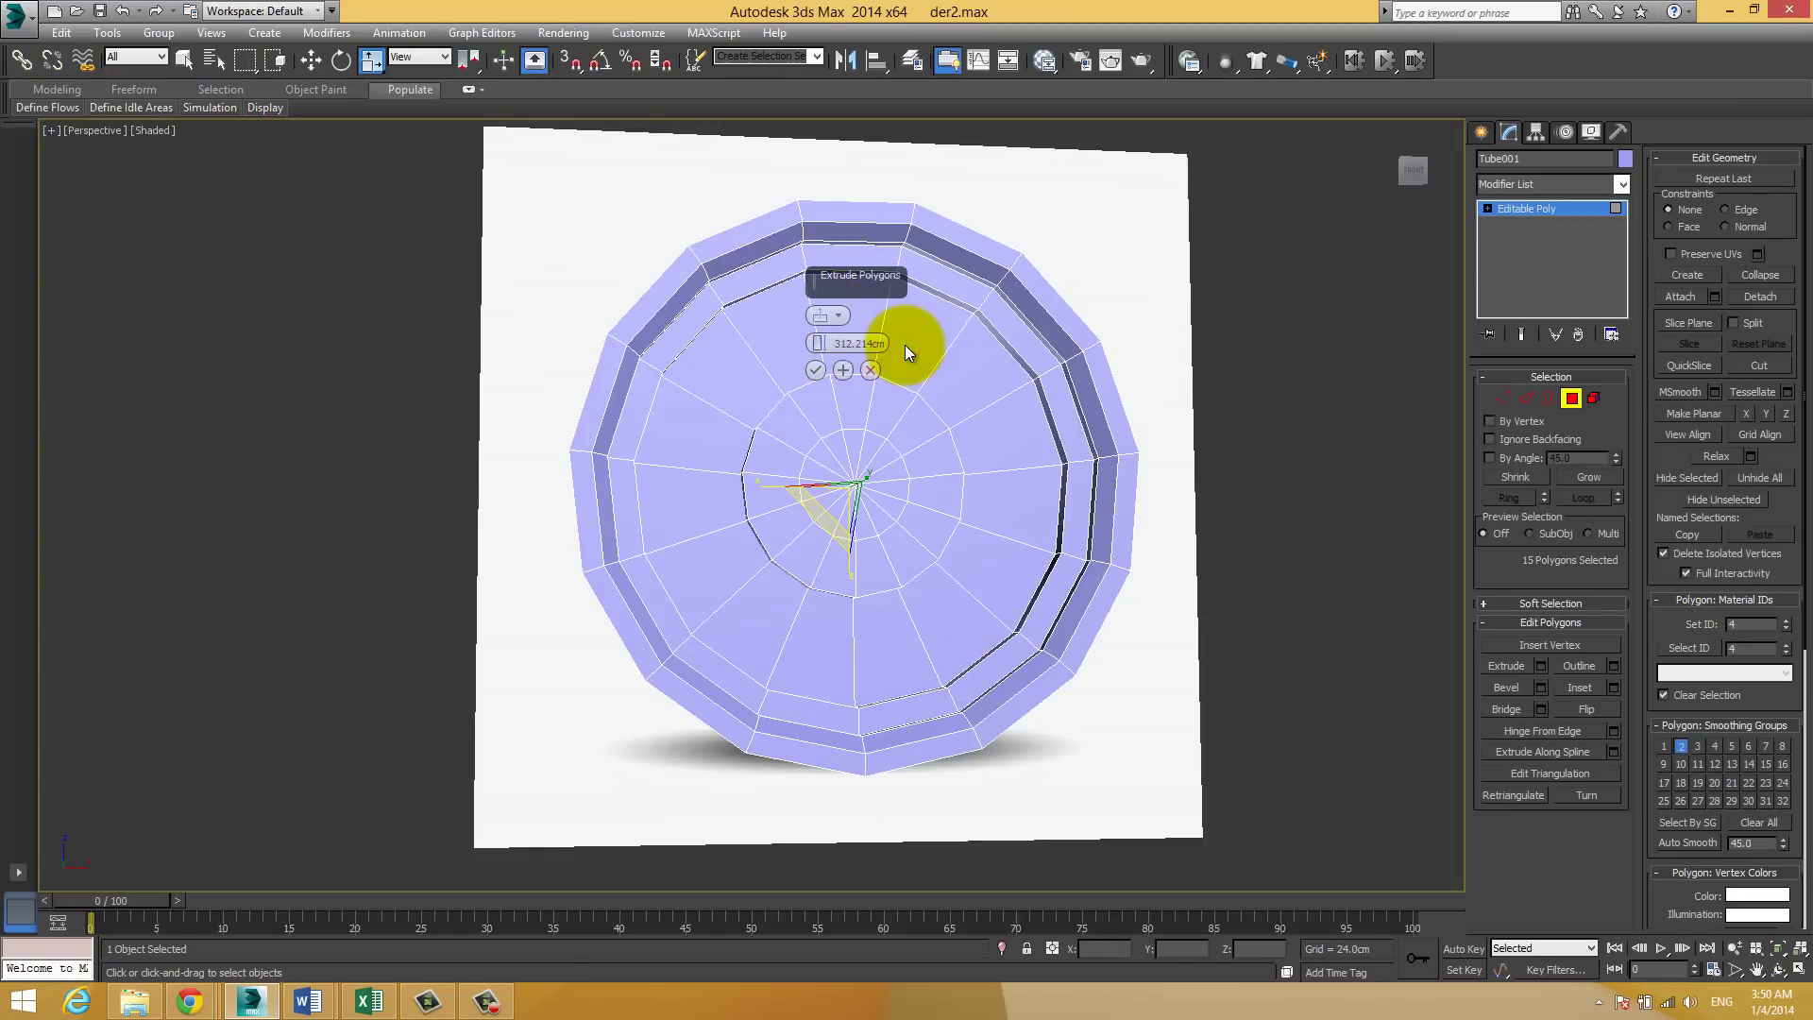
drag(818, 343, 820, 276)
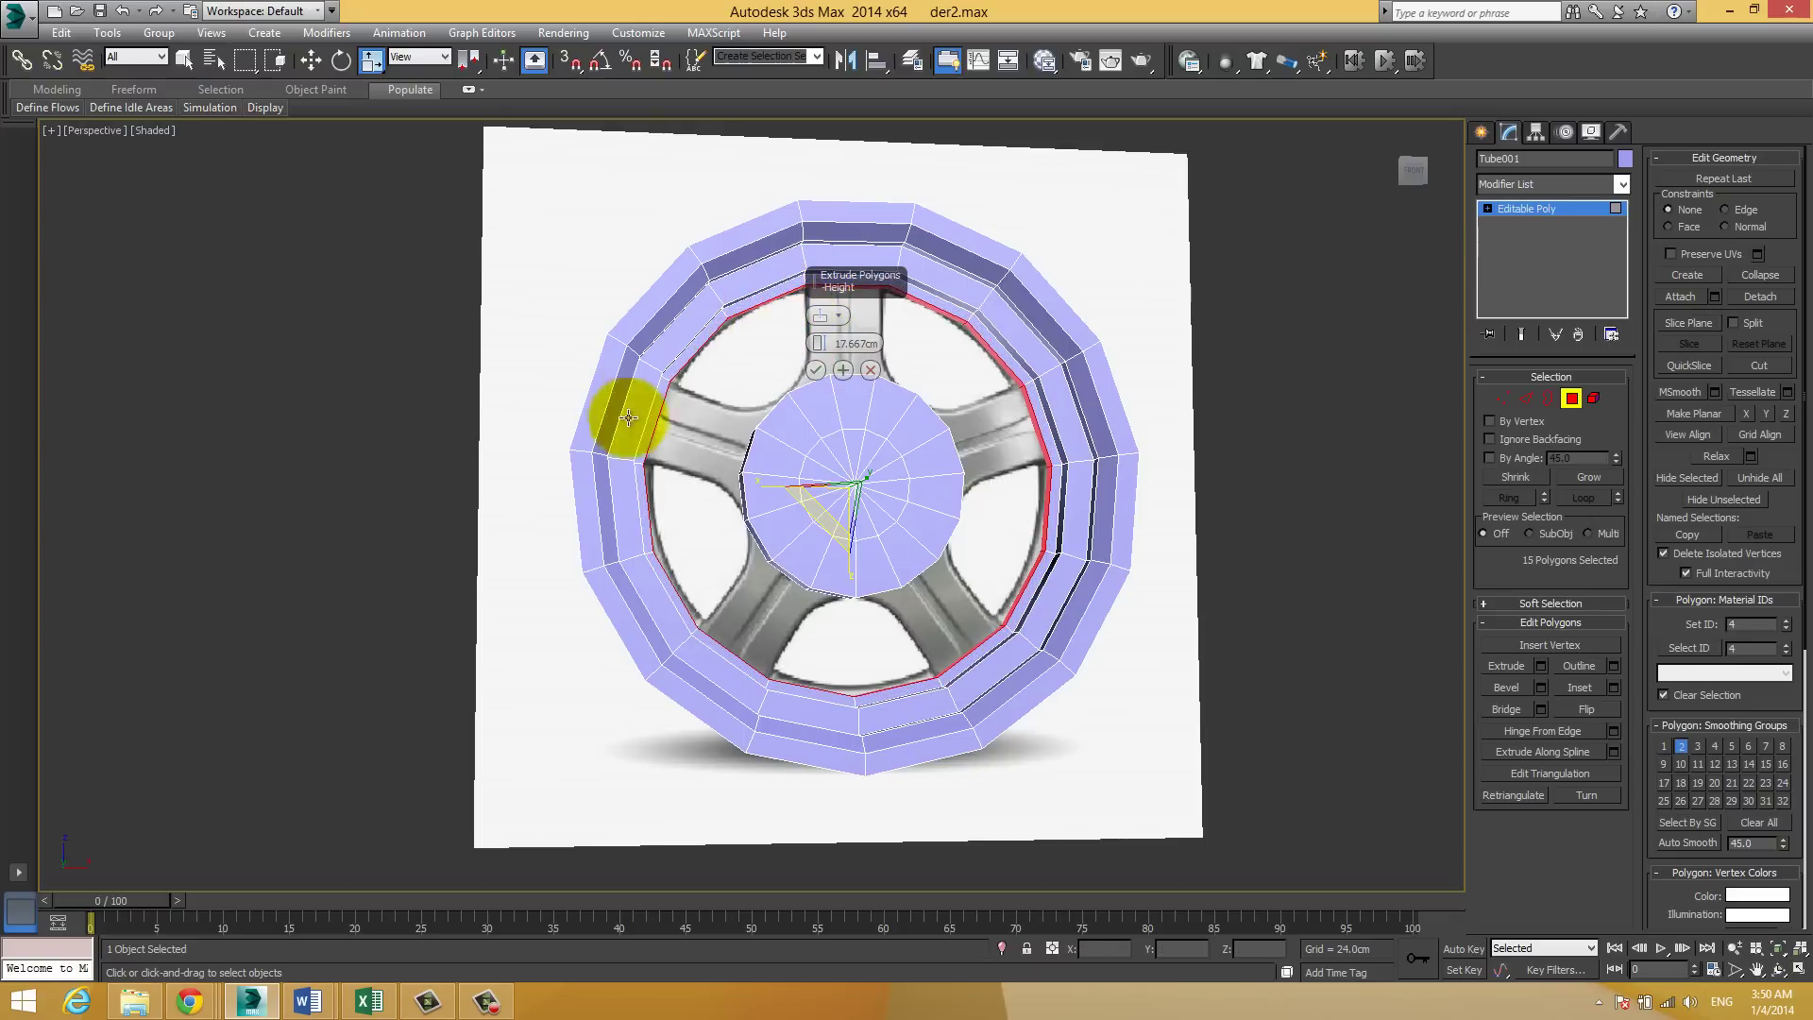
click(816, 371)
scroll(850, 392, up, 2)
scroll(784, 373, up, 1)
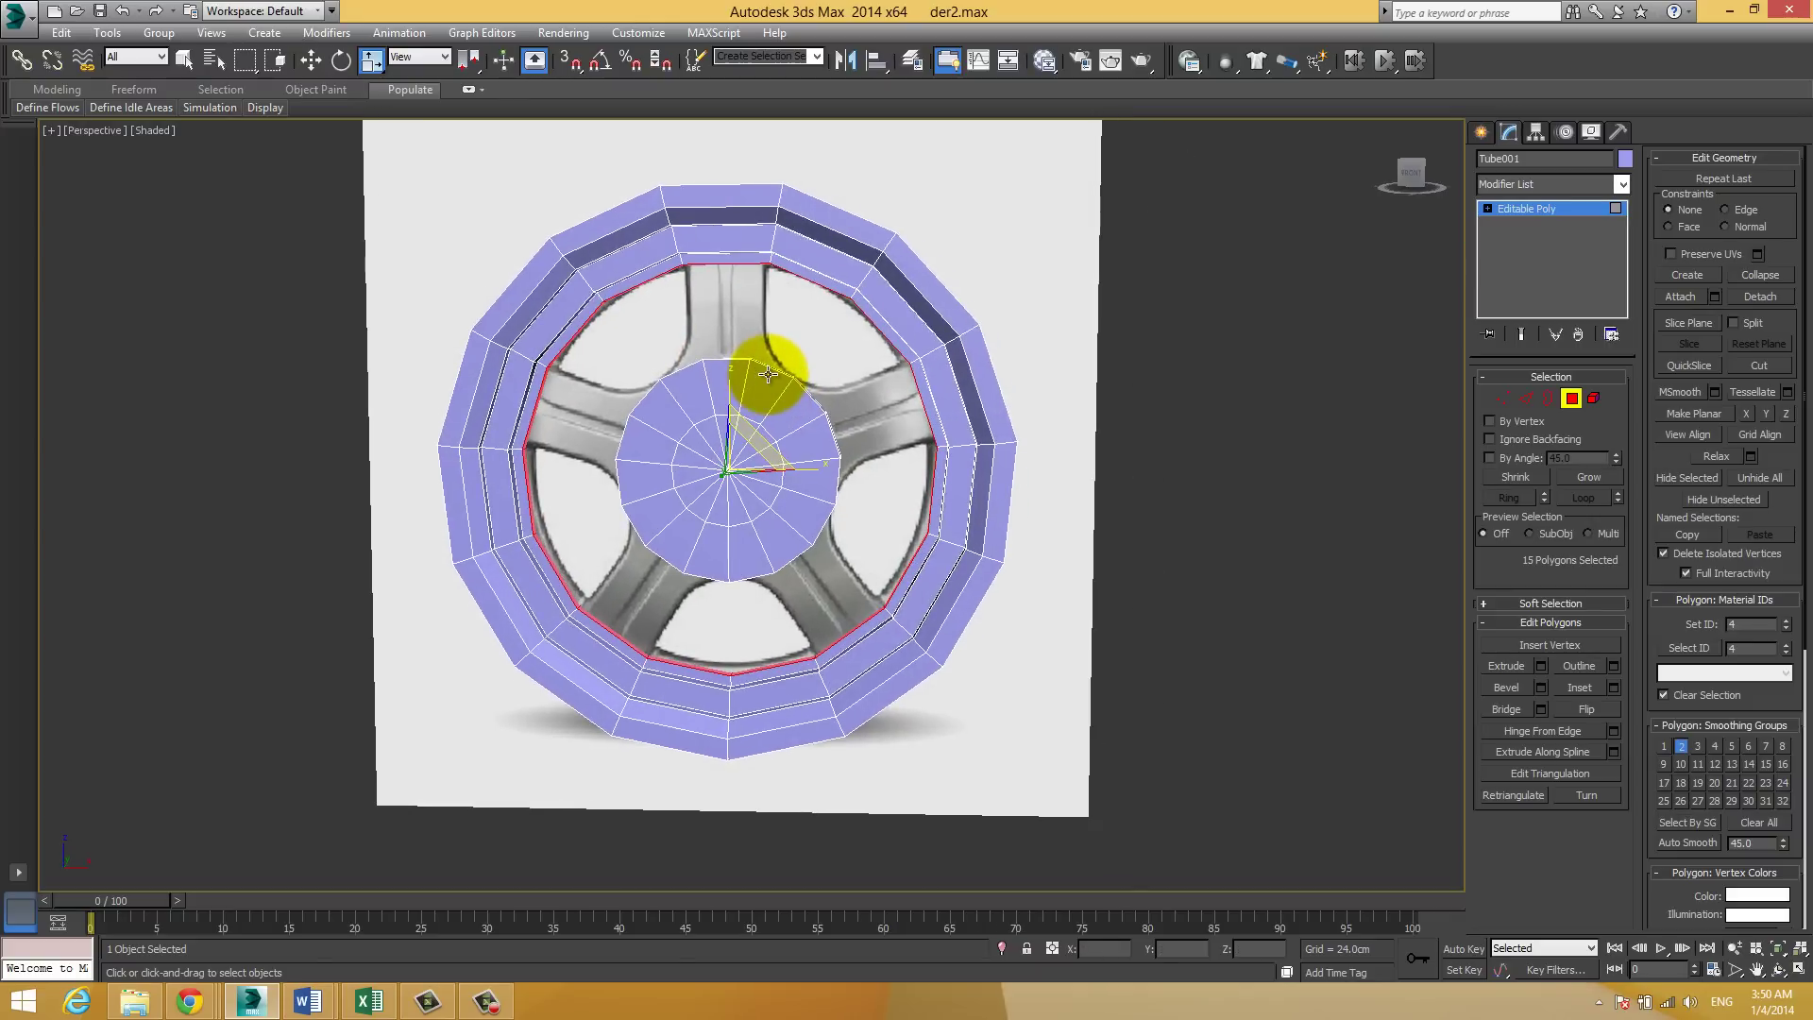
scroll(770, 364, up, 4)
mouse_move(770, 355)
alt+middle_down()
mouse_move(771, 427)
mouse_move(1407, 240)
alt+middle_up()
Step: Add a TurboSmooth modifier to the rim and inspect the smoothed wheel
click(1538, 209)
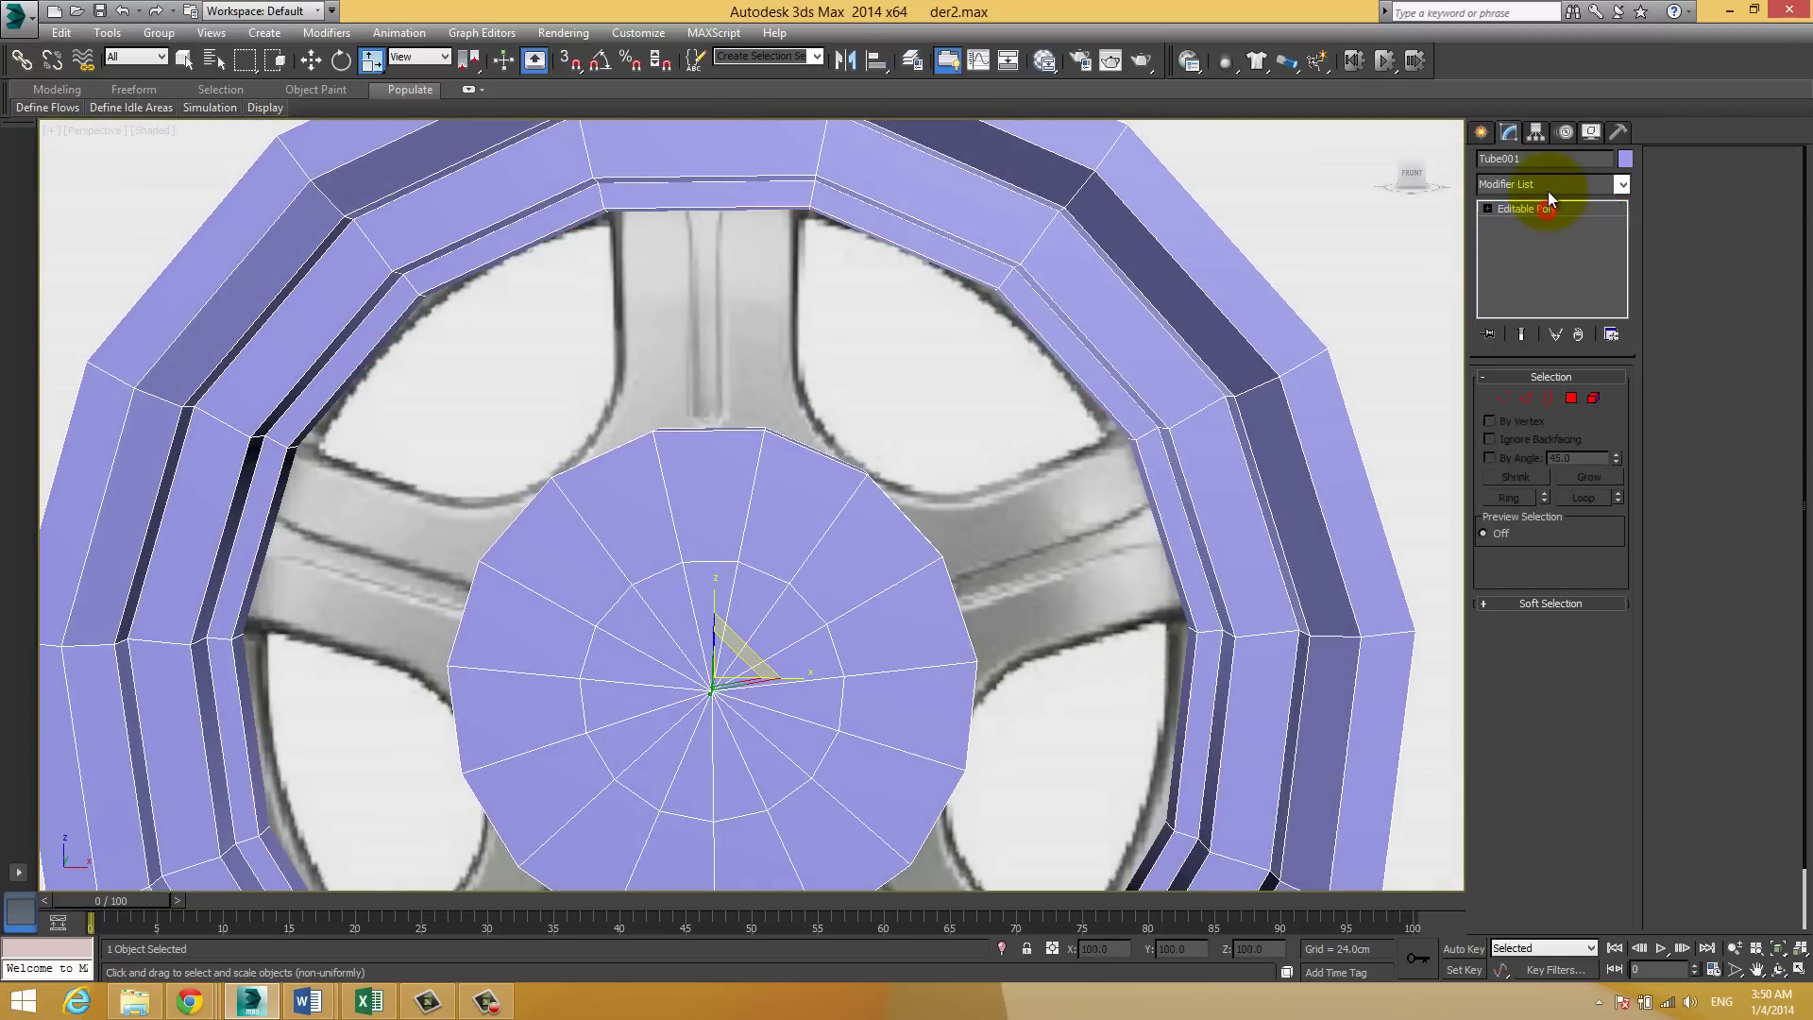
text(turbo)
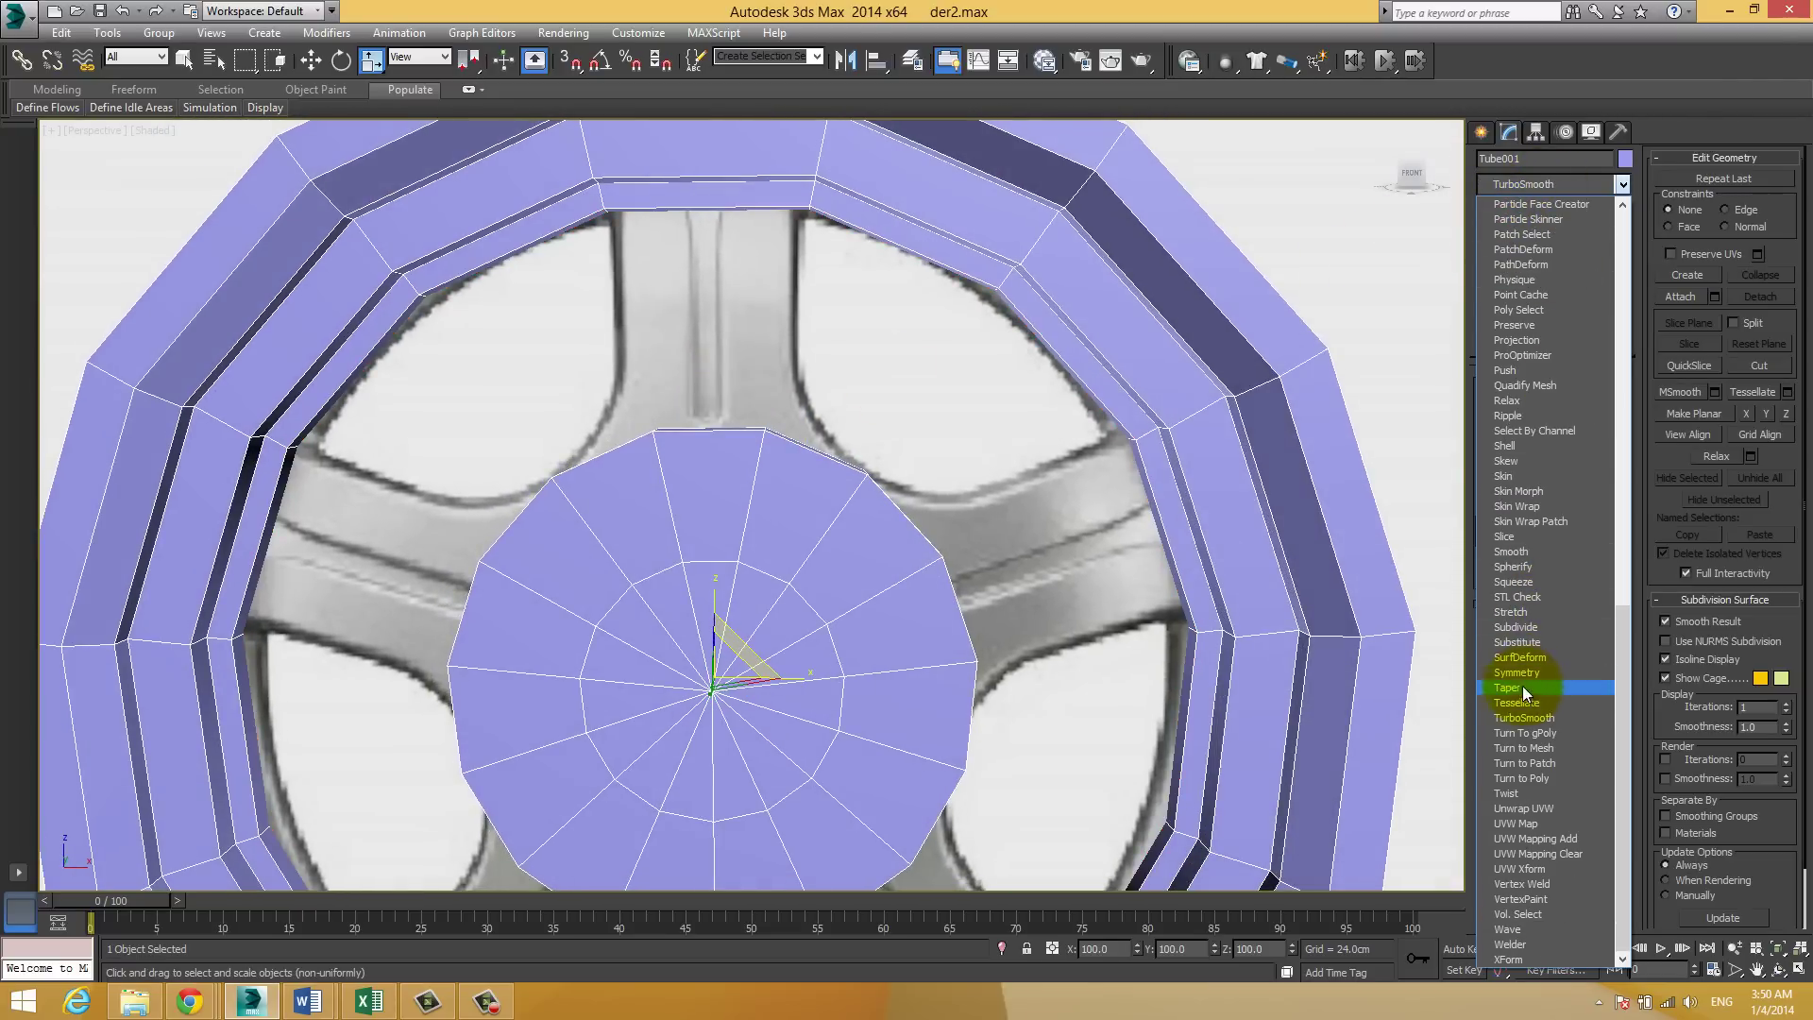
click(1528, 716)
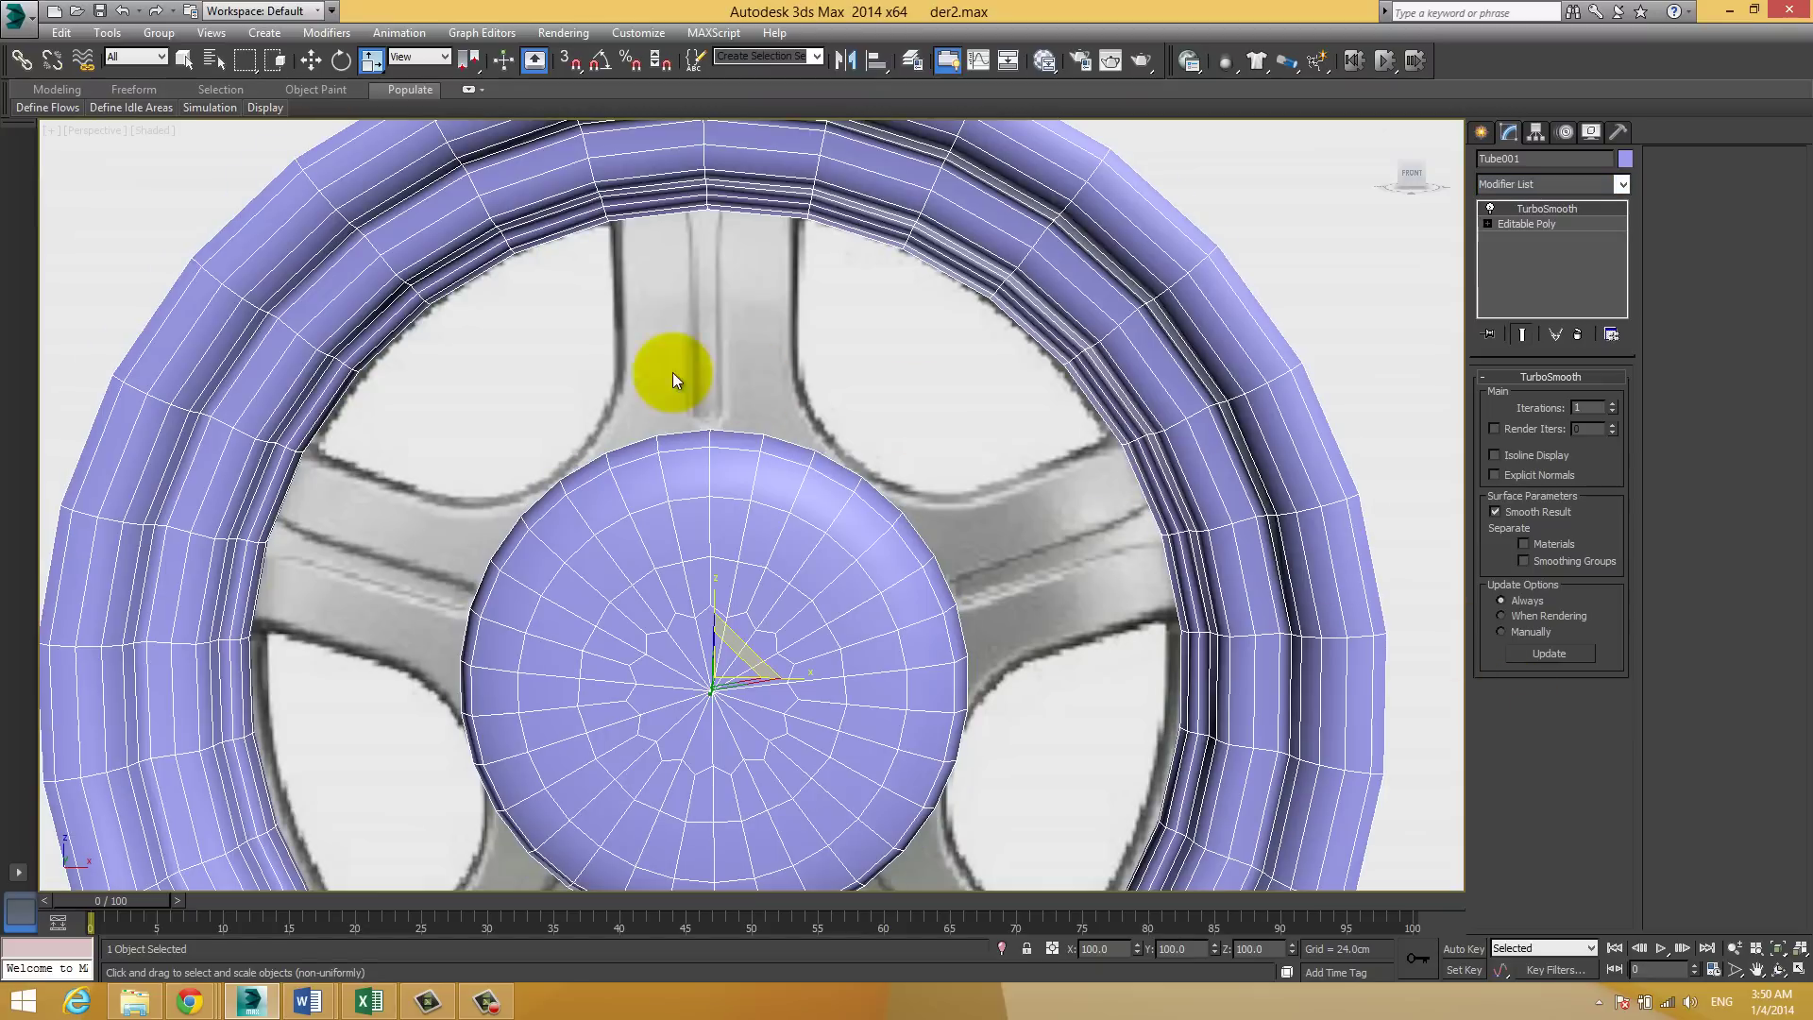
middle_drag(673, 372, 778, 308)
click(778, 308)
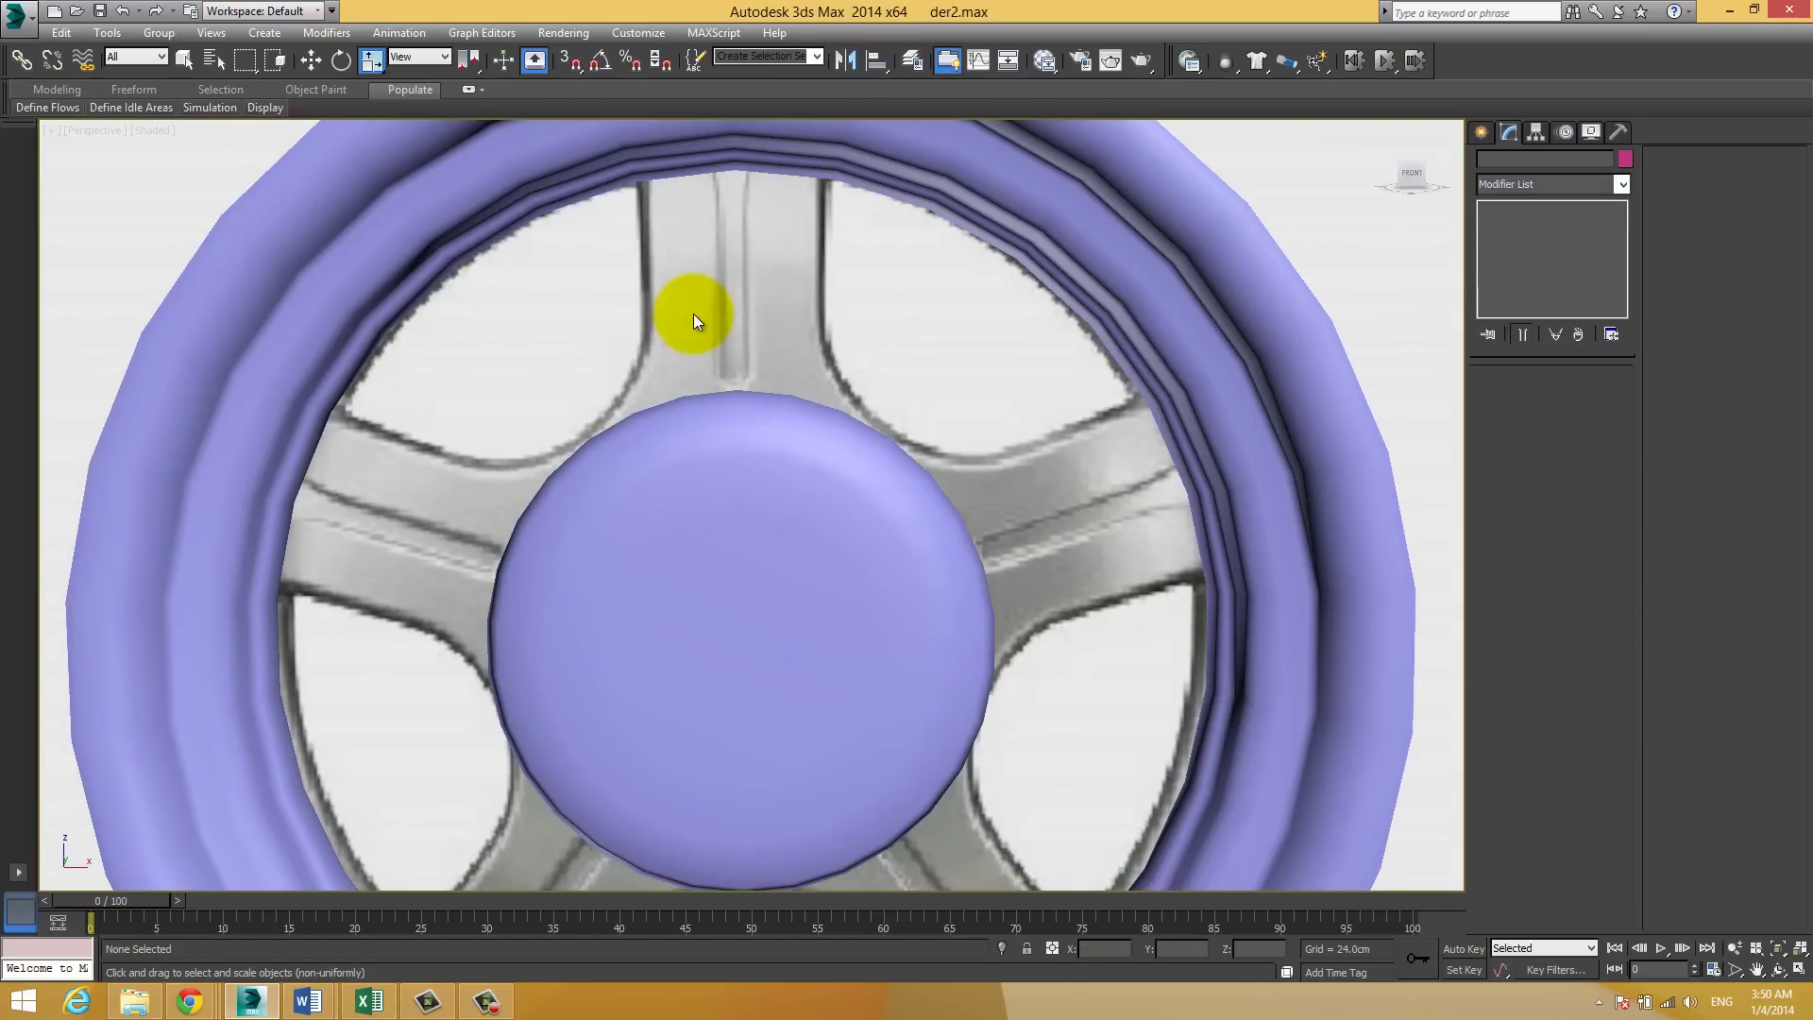
scroll(695, 313, down, 5)
alt+middle_drag(695, 313, 650, 293)
scroll(652, 316, up, 4)
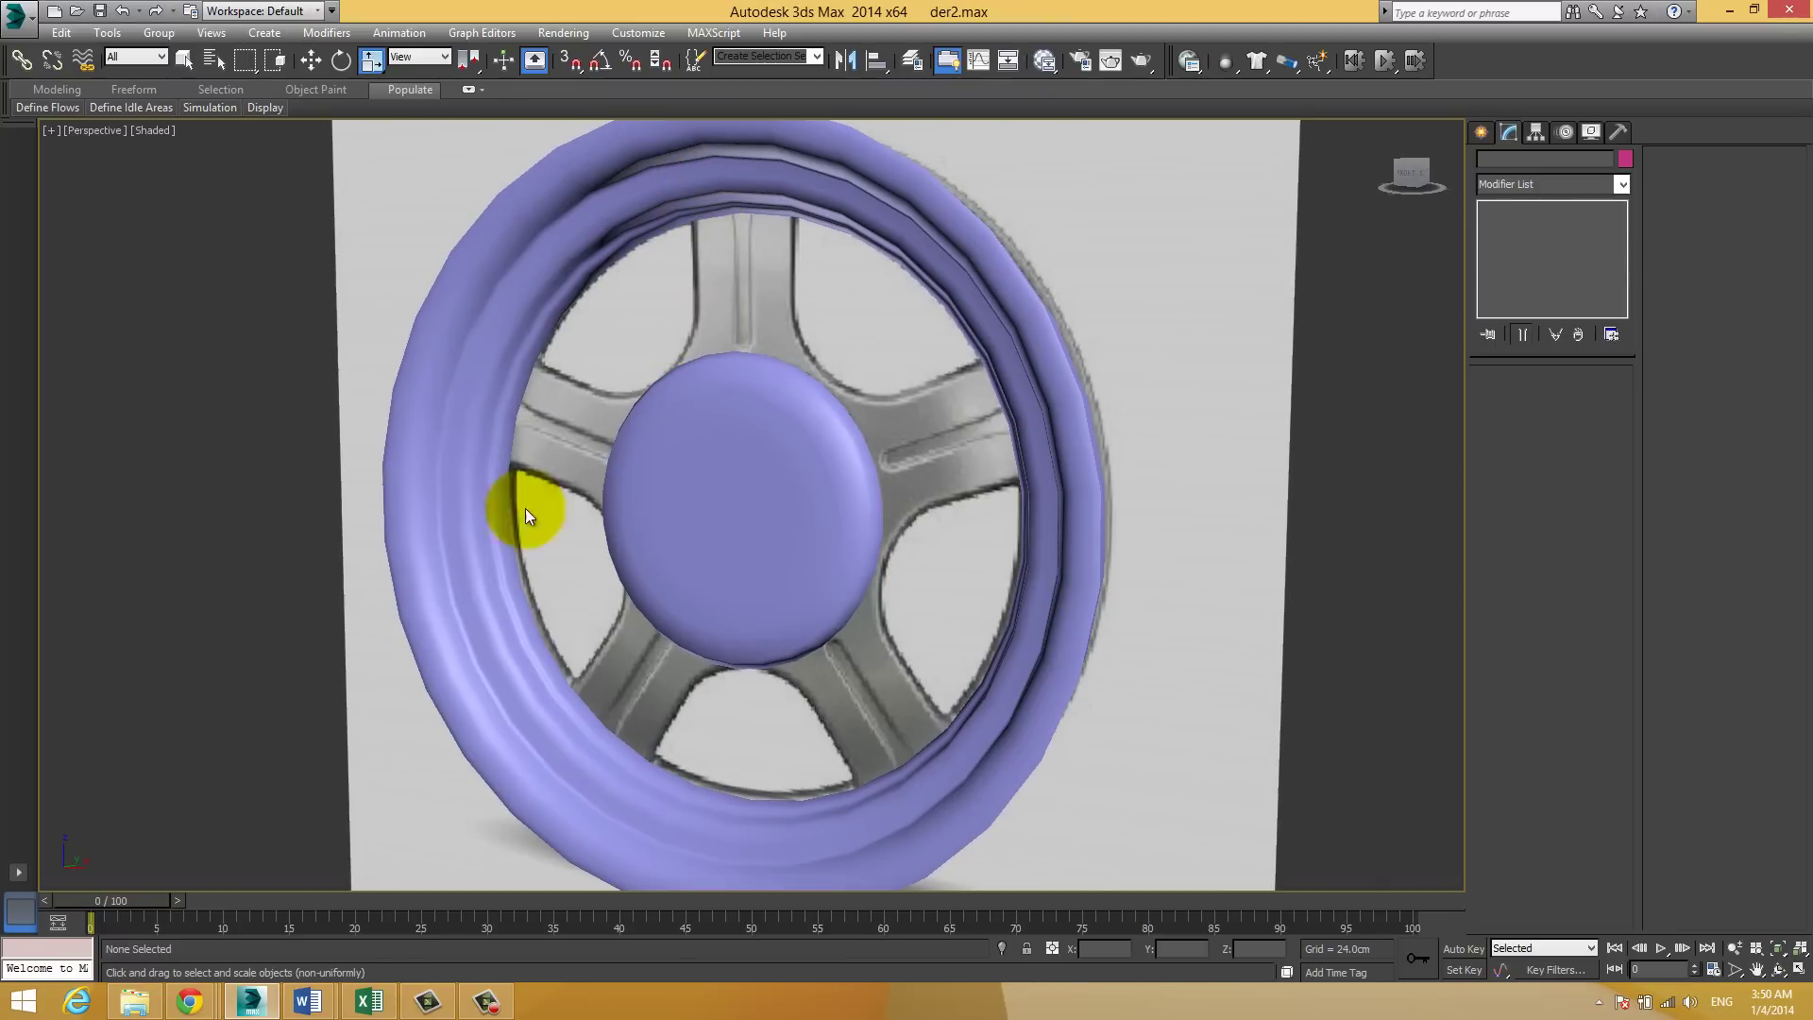
mouse_move(681, 385)
middle_down()
mouse_move(611, 350)
mouse_move(635, 243)
middle_up()
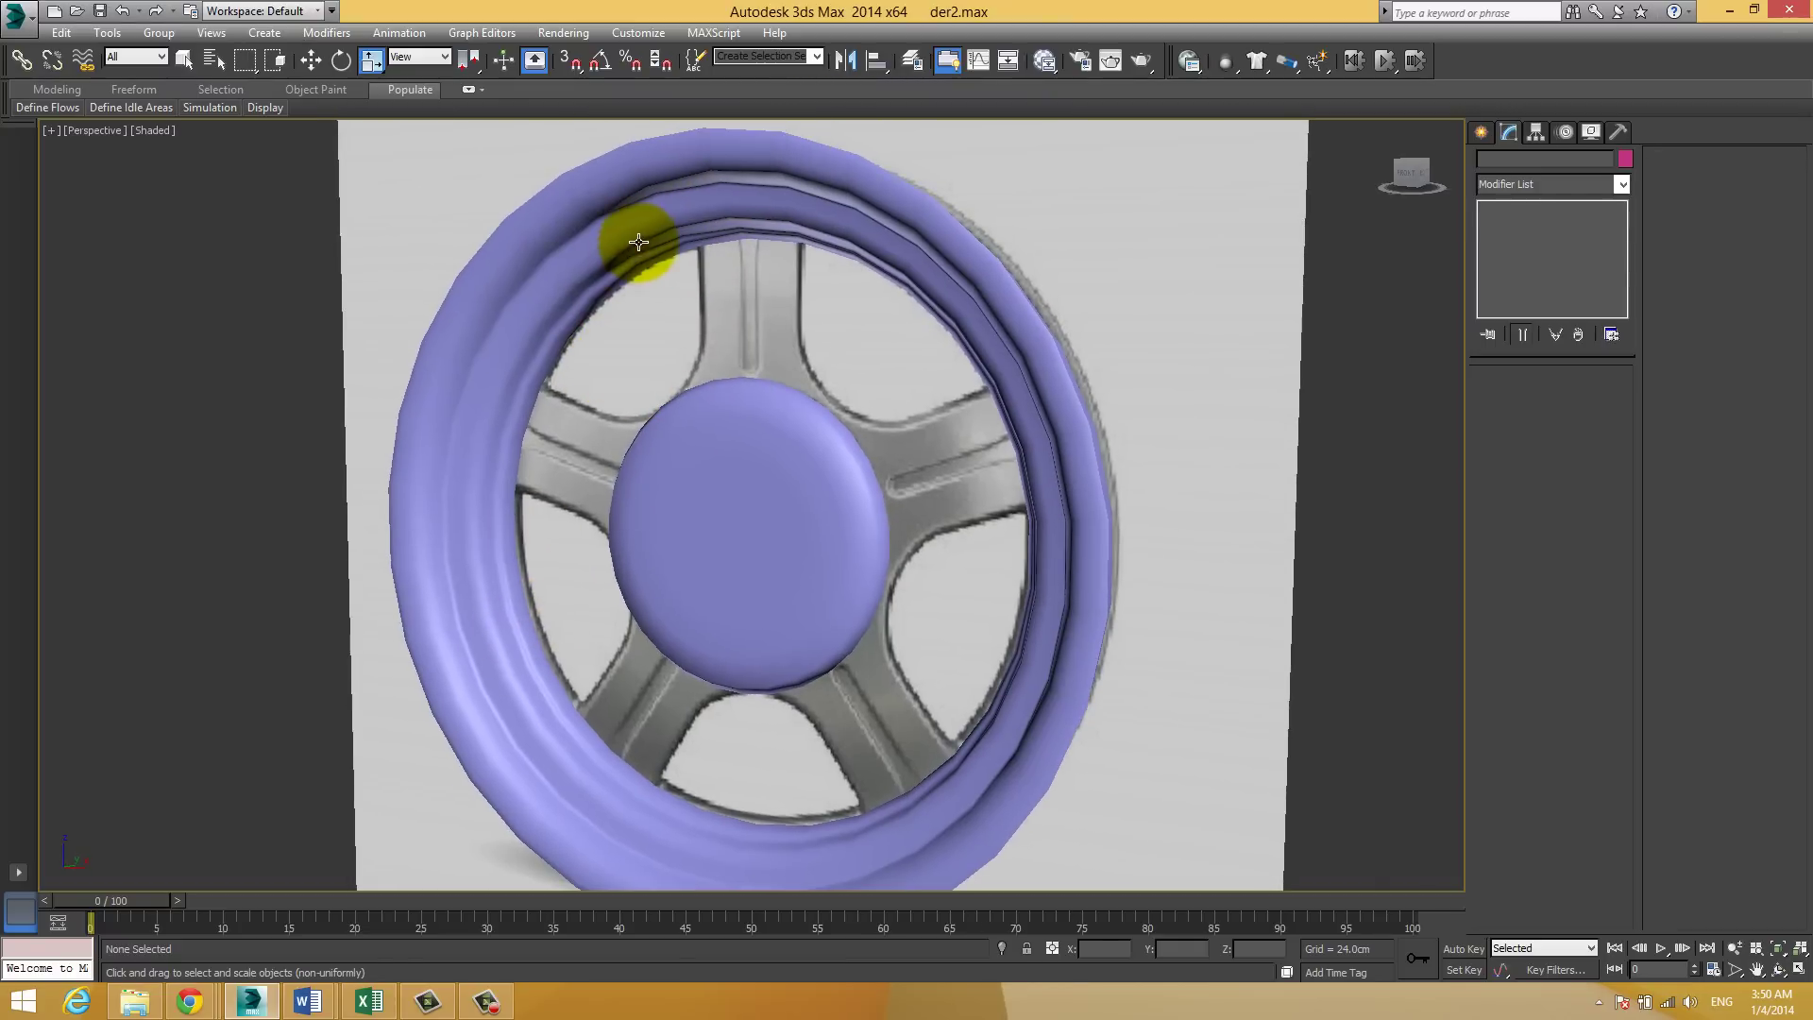
Step: Show edged faces on the rim and raise its TurboSmooth iterations
click(636, 243)
key(F4)
scroll(708, 243, up, 4)
scroll(660, 276, up, 4)
scroll(672, 275, up, 3)
scroll(671, 275, up, 3)
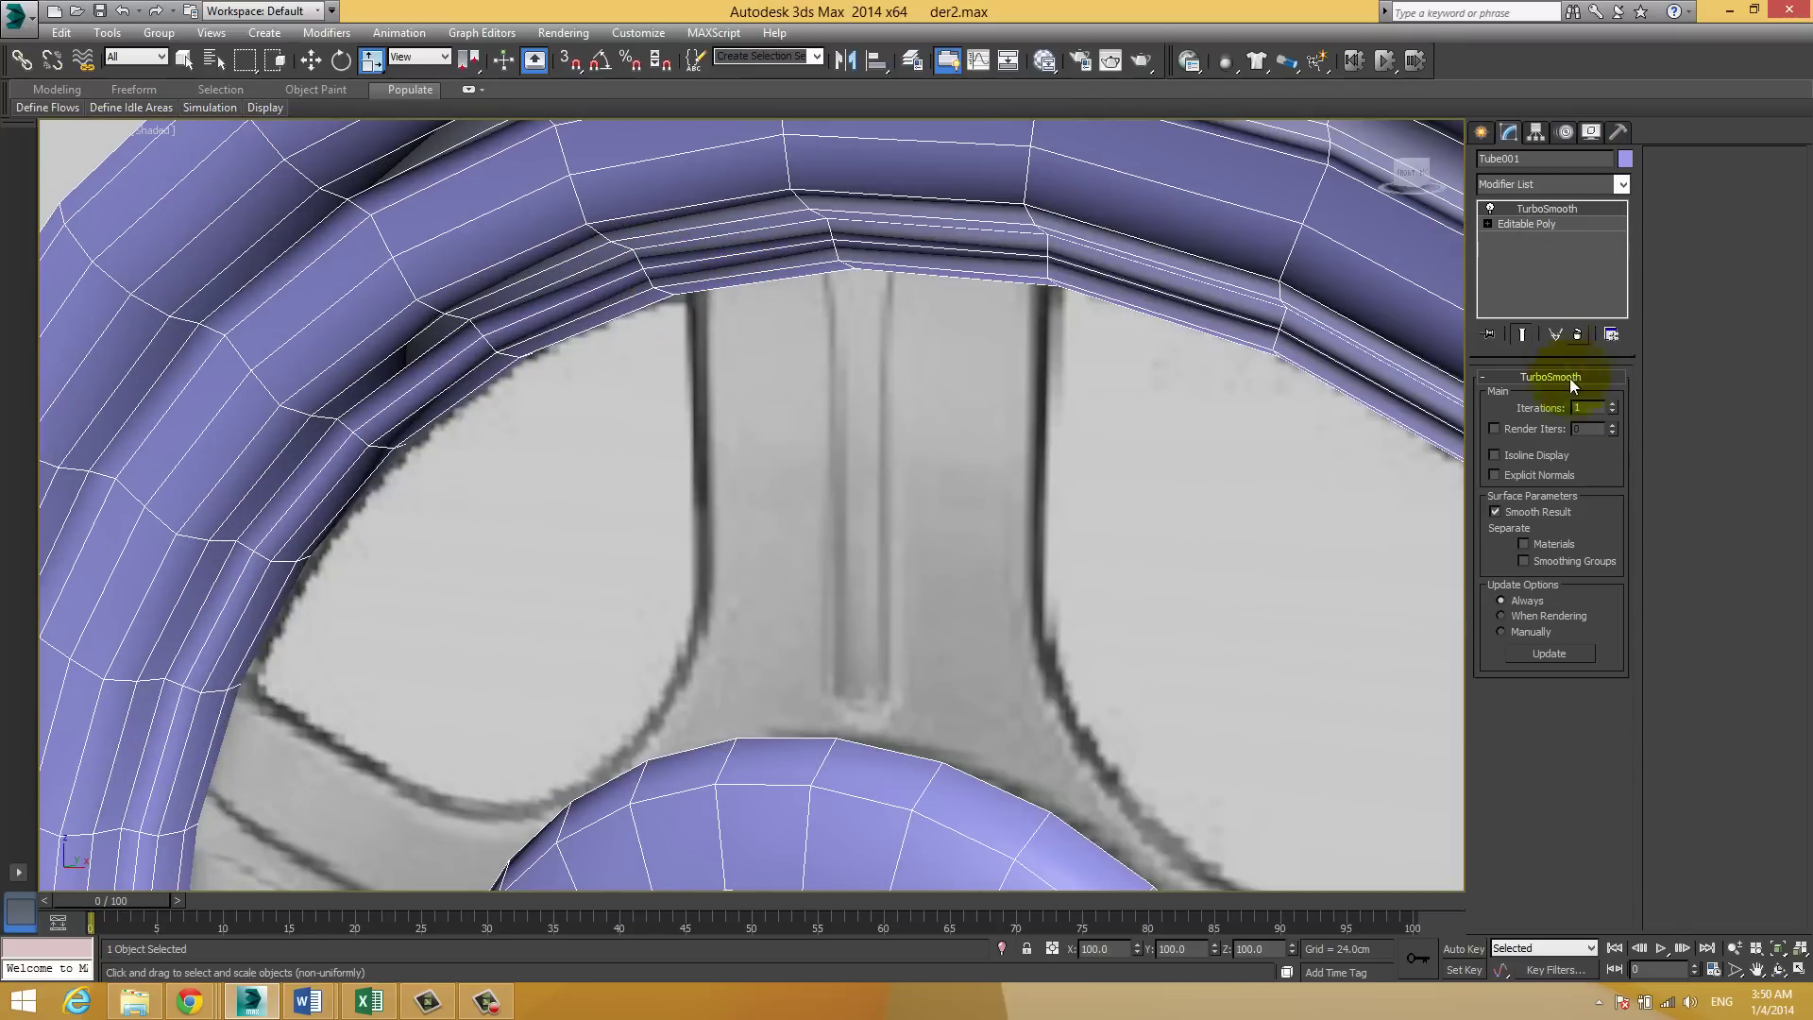
click(1613, 406)
click(1239, 399)
scroll(895, 332, down, 3)
scroll(876, 326, down, 2)
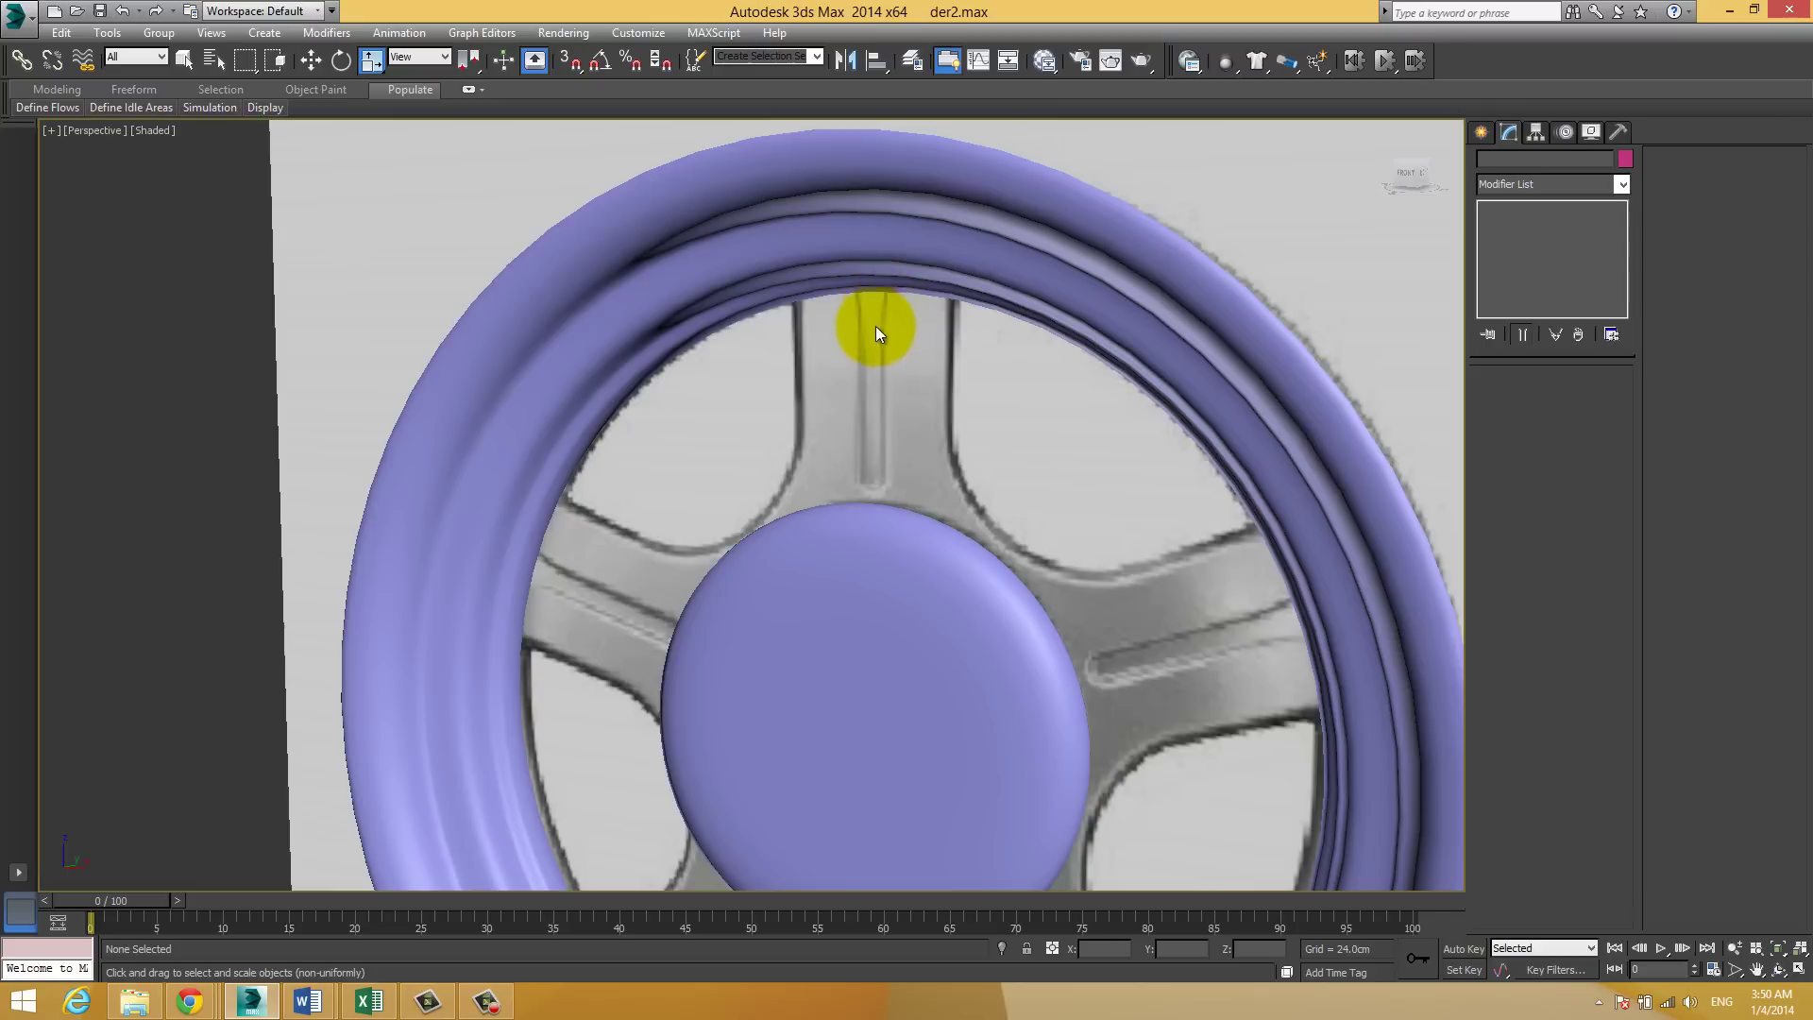
scroll(820, 335, down, 3)
scroll(878, 238, up, 2)
Step: Set TurboSmooth iterations to 2 and inspect the rim from front and side
click(884, 242)
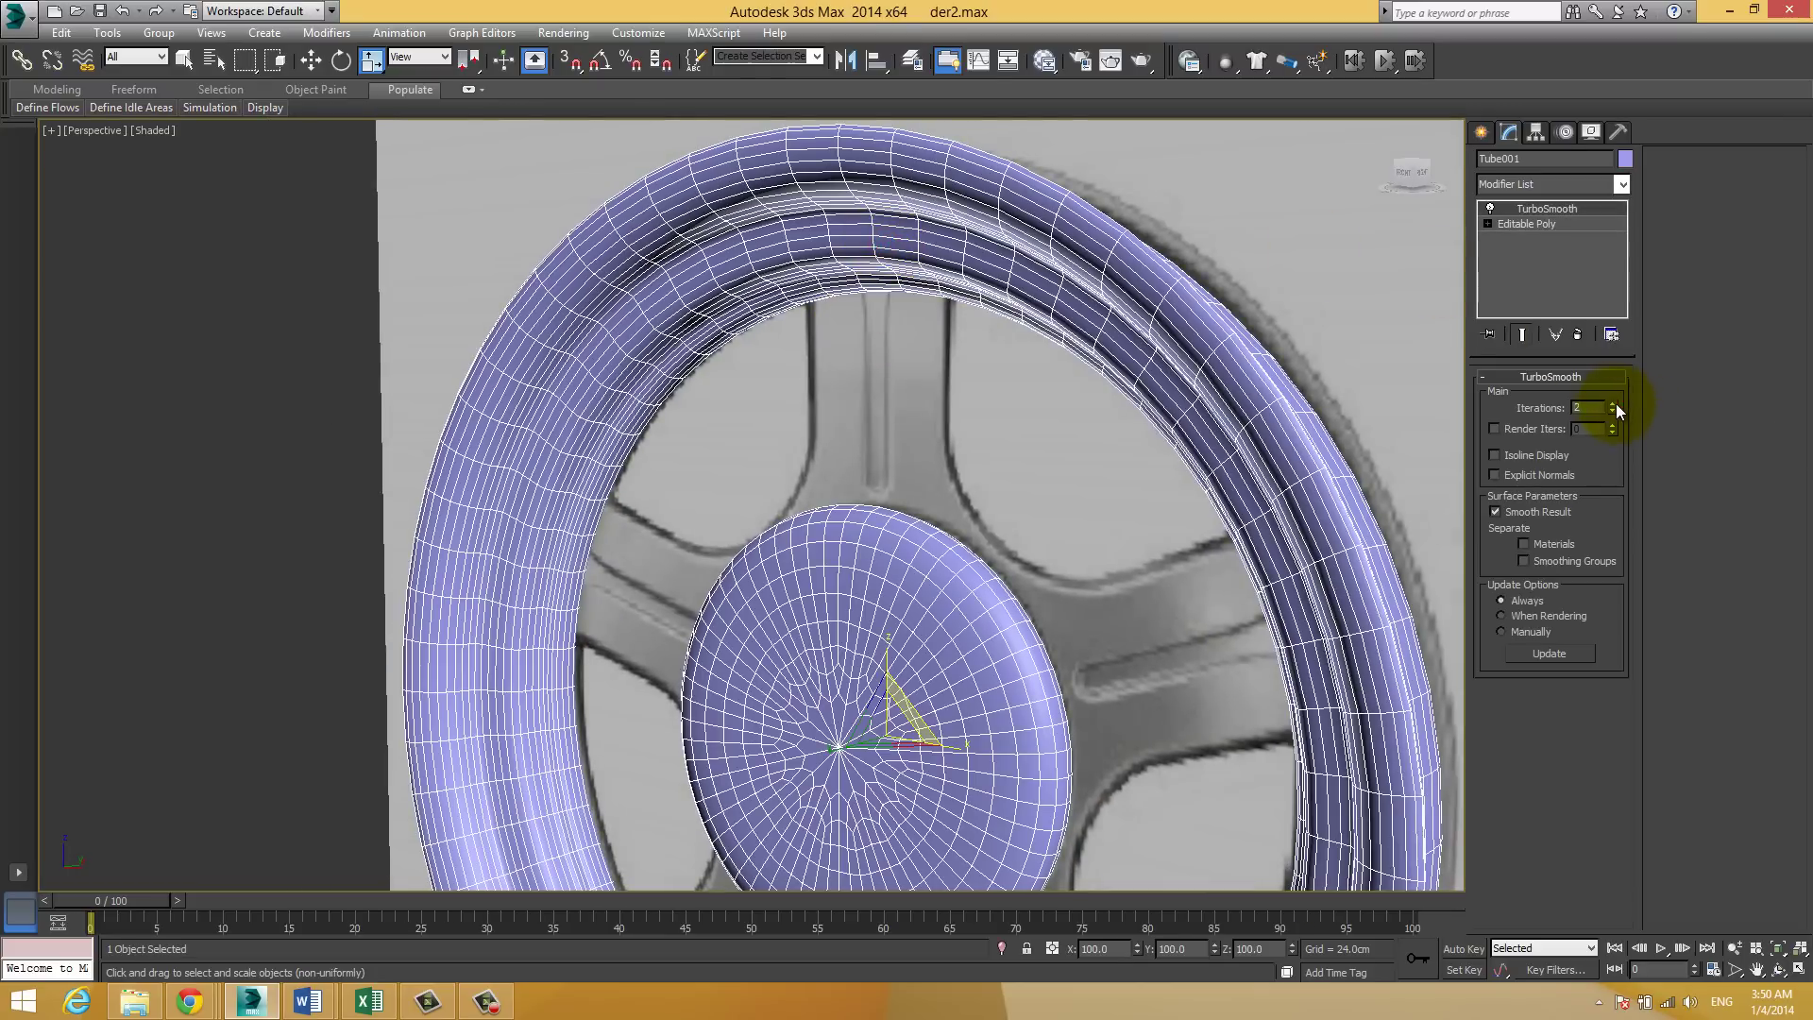
click(1617, 404)
click(818, 386)
mouse_move(837, 370)
alt+middle_down()
mouse_move(892, 343)
mouse_move(903, 405)
mouse_move(839, 357)
mouse_move(848, 315)
alt+middle_up()
scroll(849, 319, down, 2)
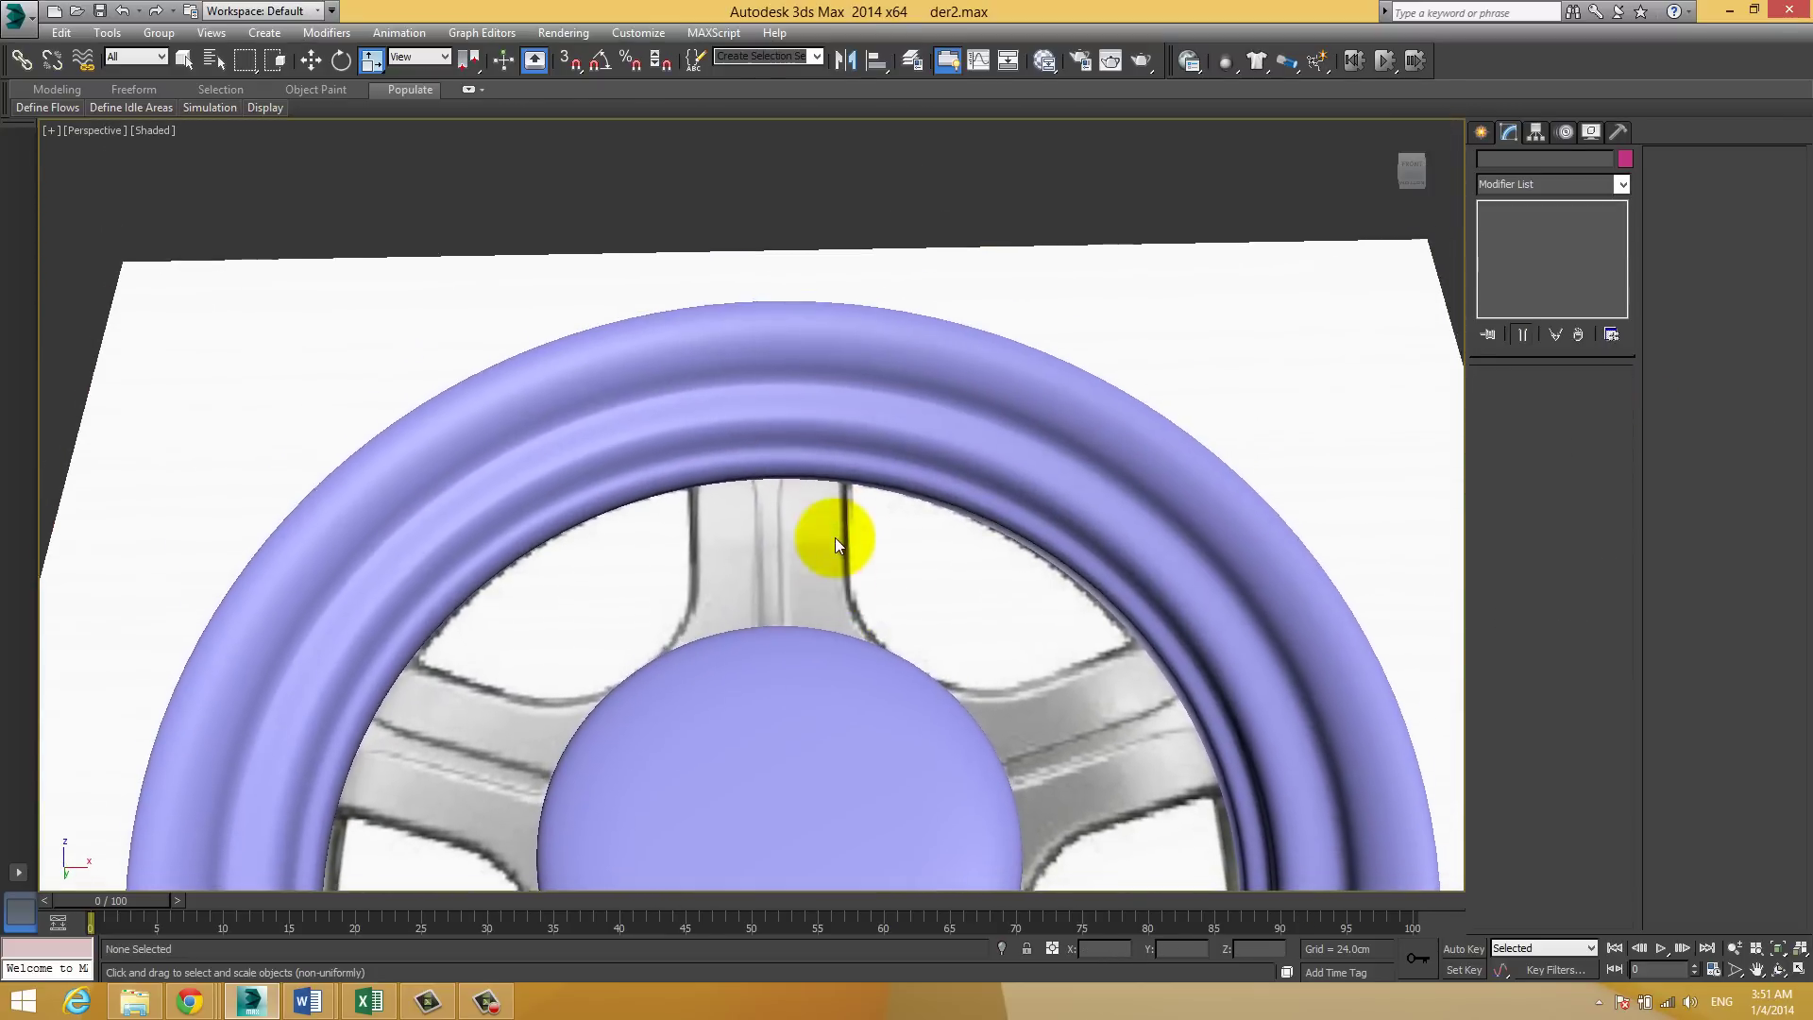
scroll(801, 490, up, 5)
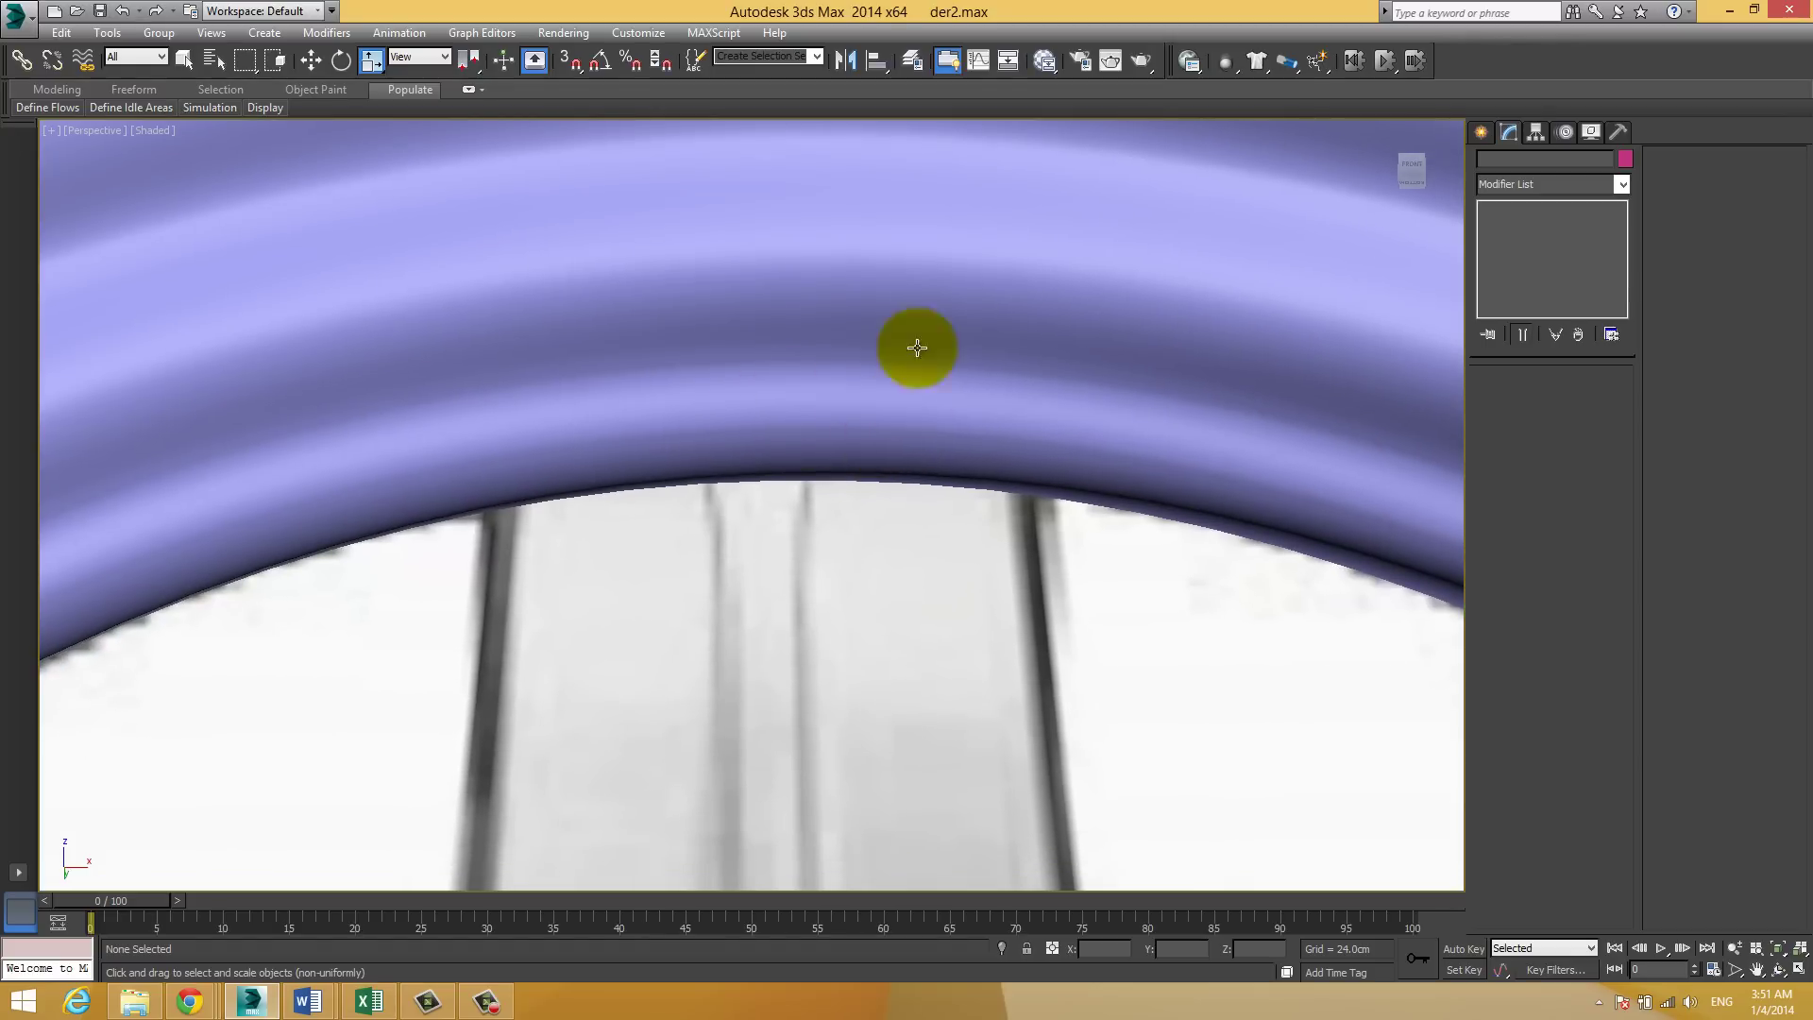
mouse_move(927, 364)
alt+middle_down()
mouse_move(846, 421)
mouse_move(579, 438)
mouse_move(592, 404)
alt+middle_up()
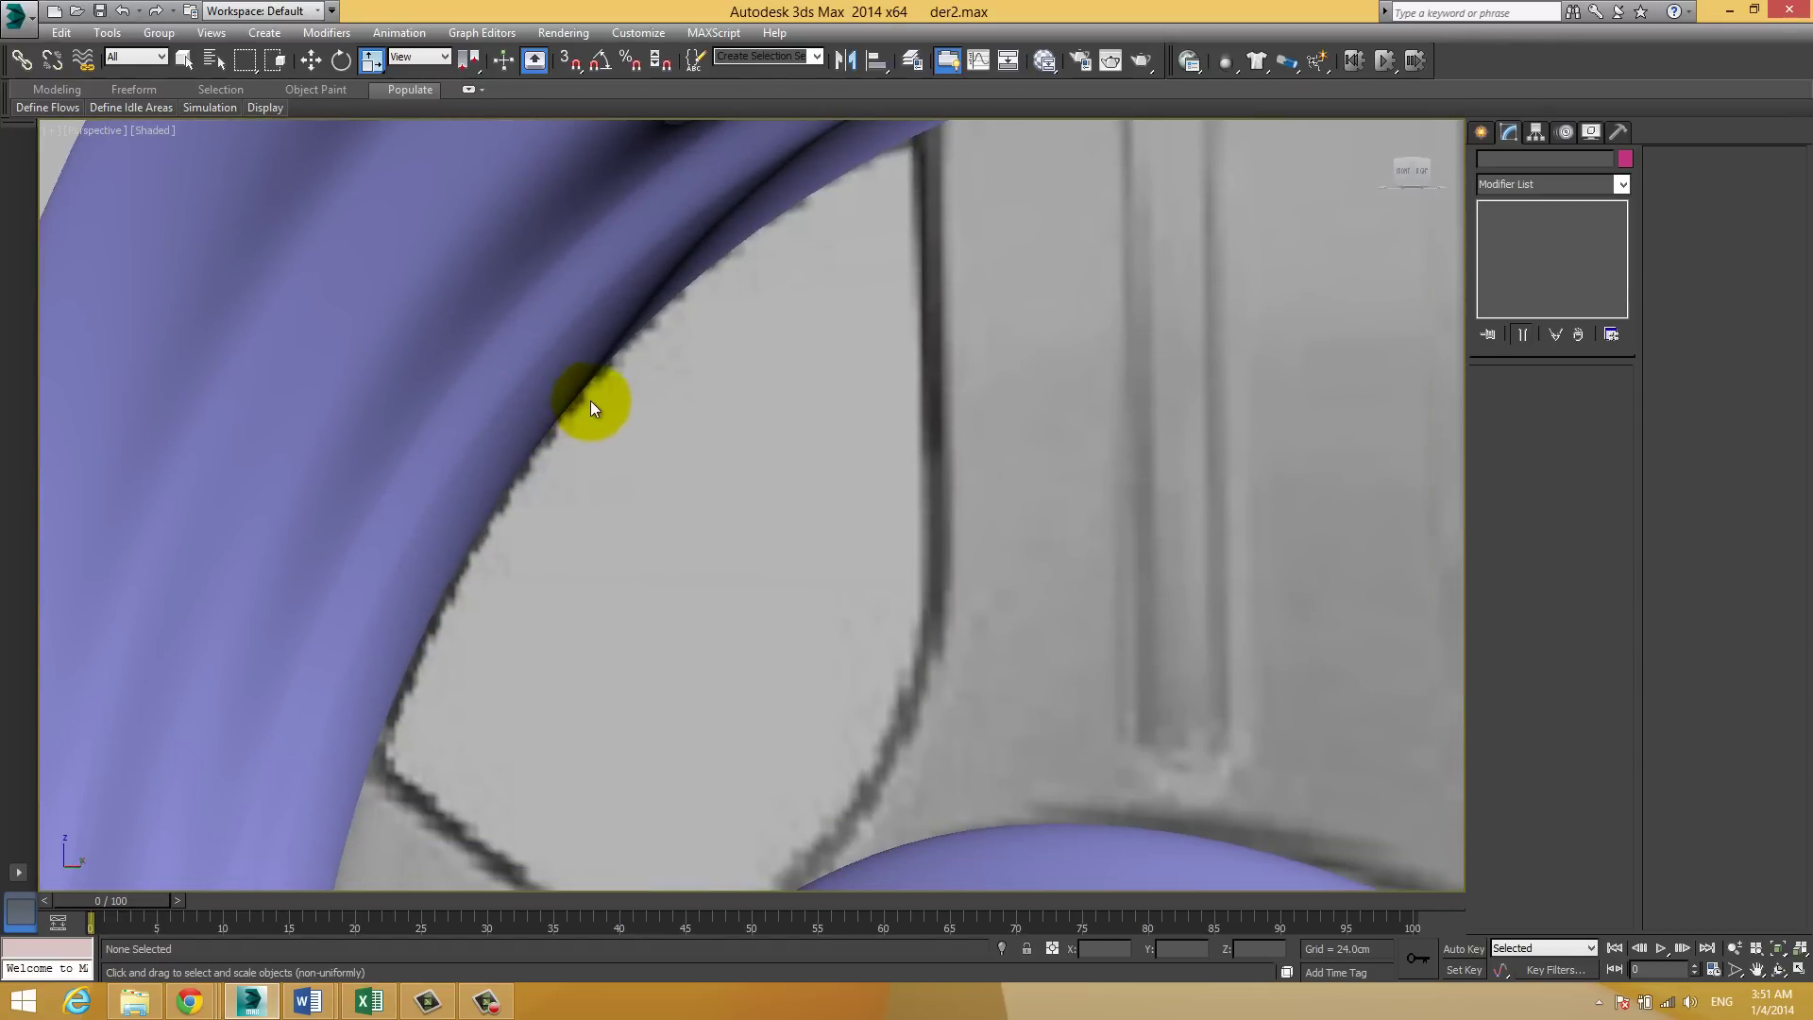
scroll(591, 404, down, 5)
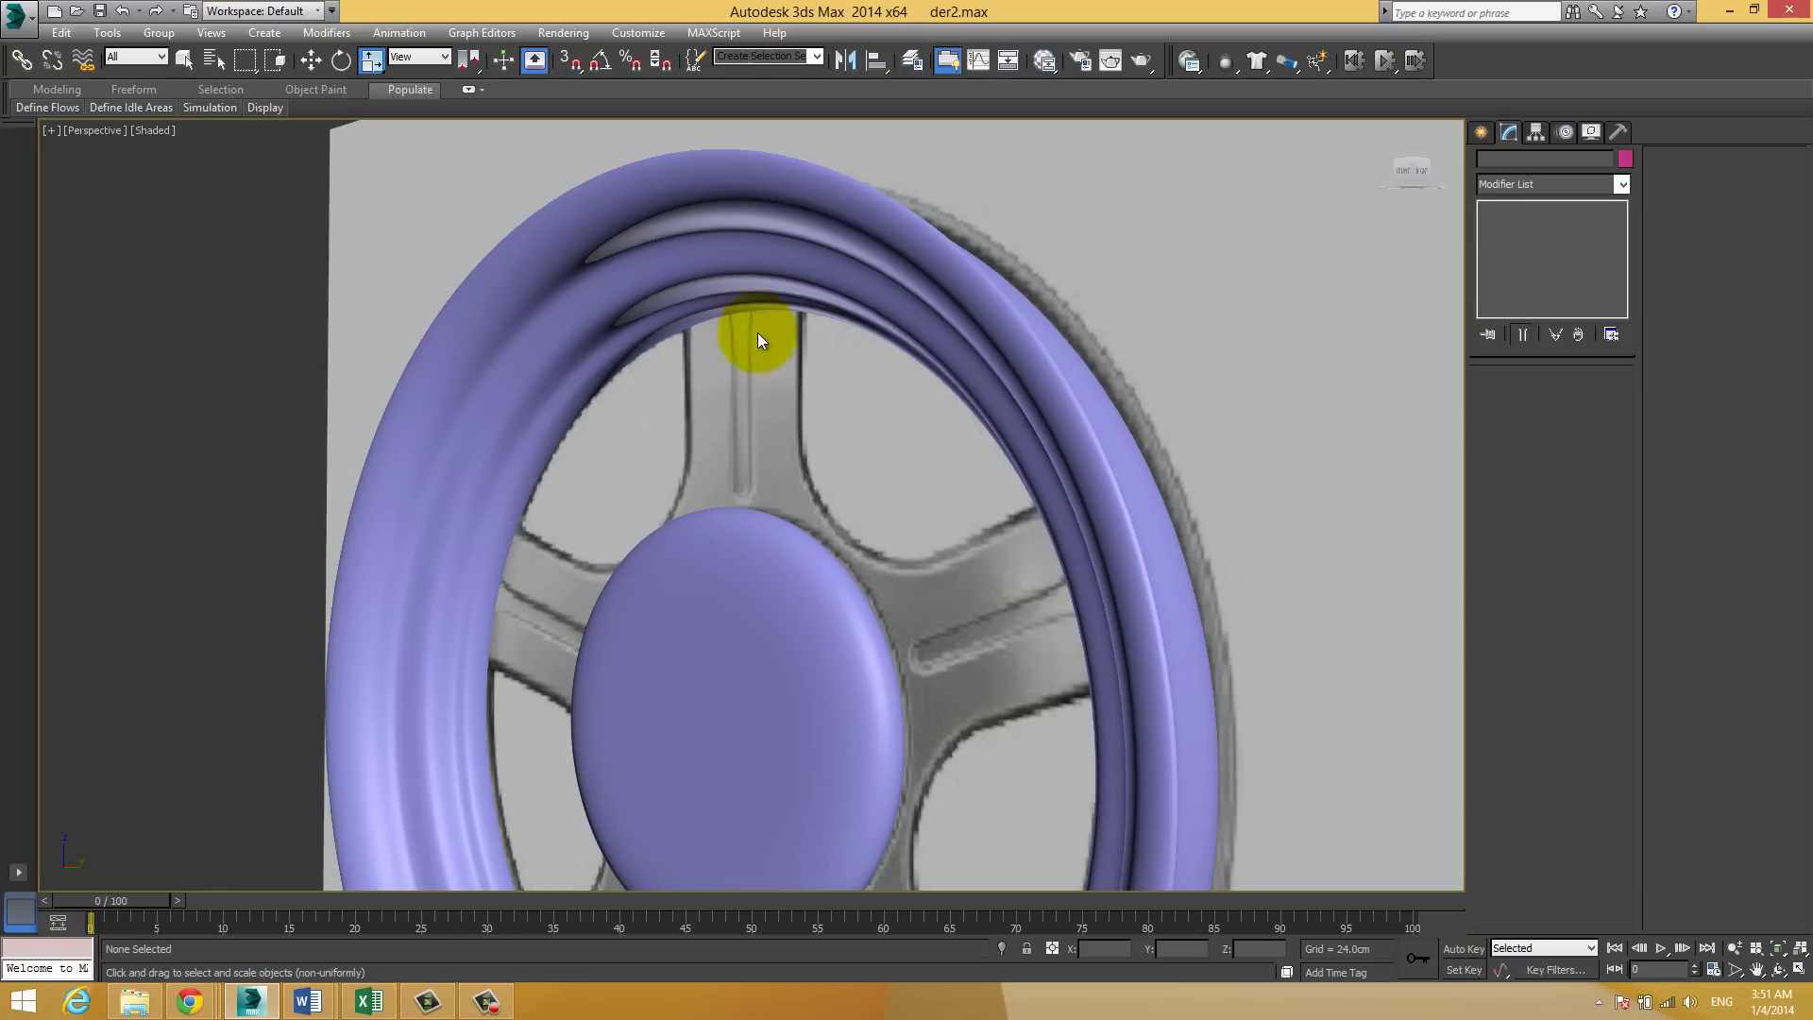
click(754, 257)
Step: Delete the TurboSmooth modifier from the rim tube
right_click(1552, 212)
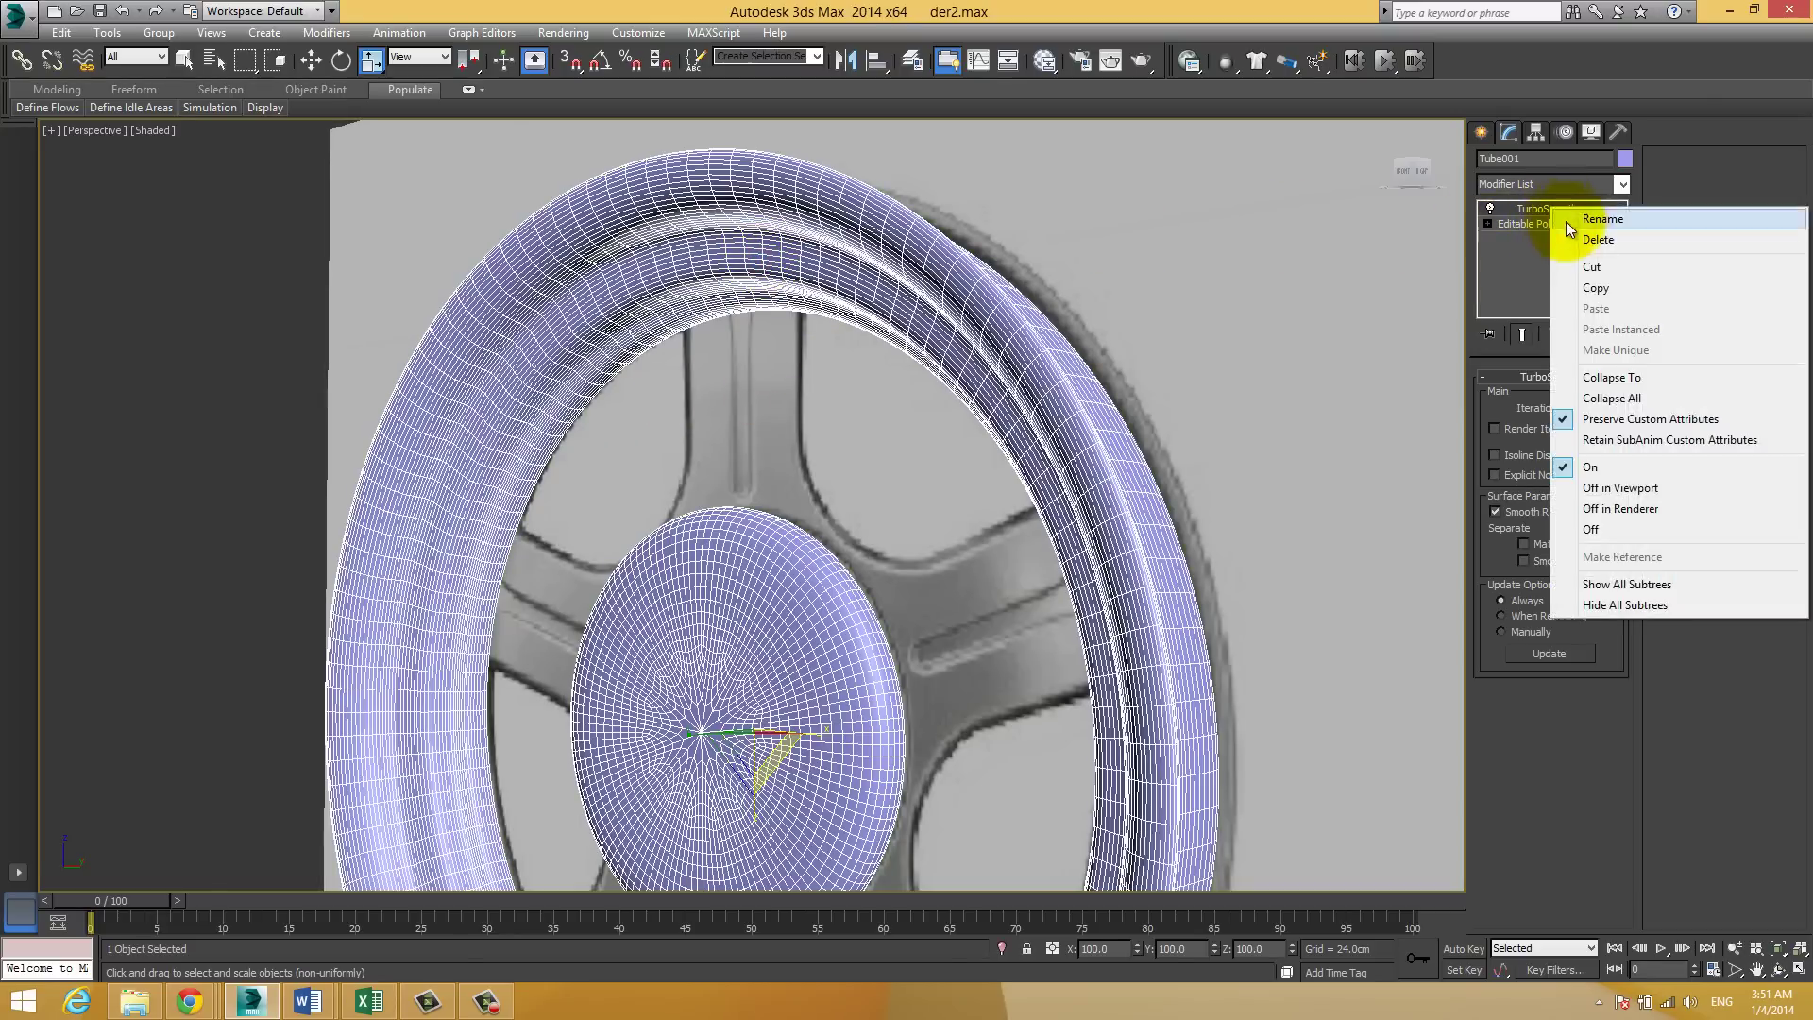
click(1596, 239)
scroll(770, 304, up, 4)
mouse_move(769, 304)
middle_down()
mouse_move(814, 275)
mouse_move(696, 438)
middle_up()
scroll(696, 438, up, 2)
Step: Select the inner rim edges and connect them with a new single-segment edge loop
click(1521, 399)
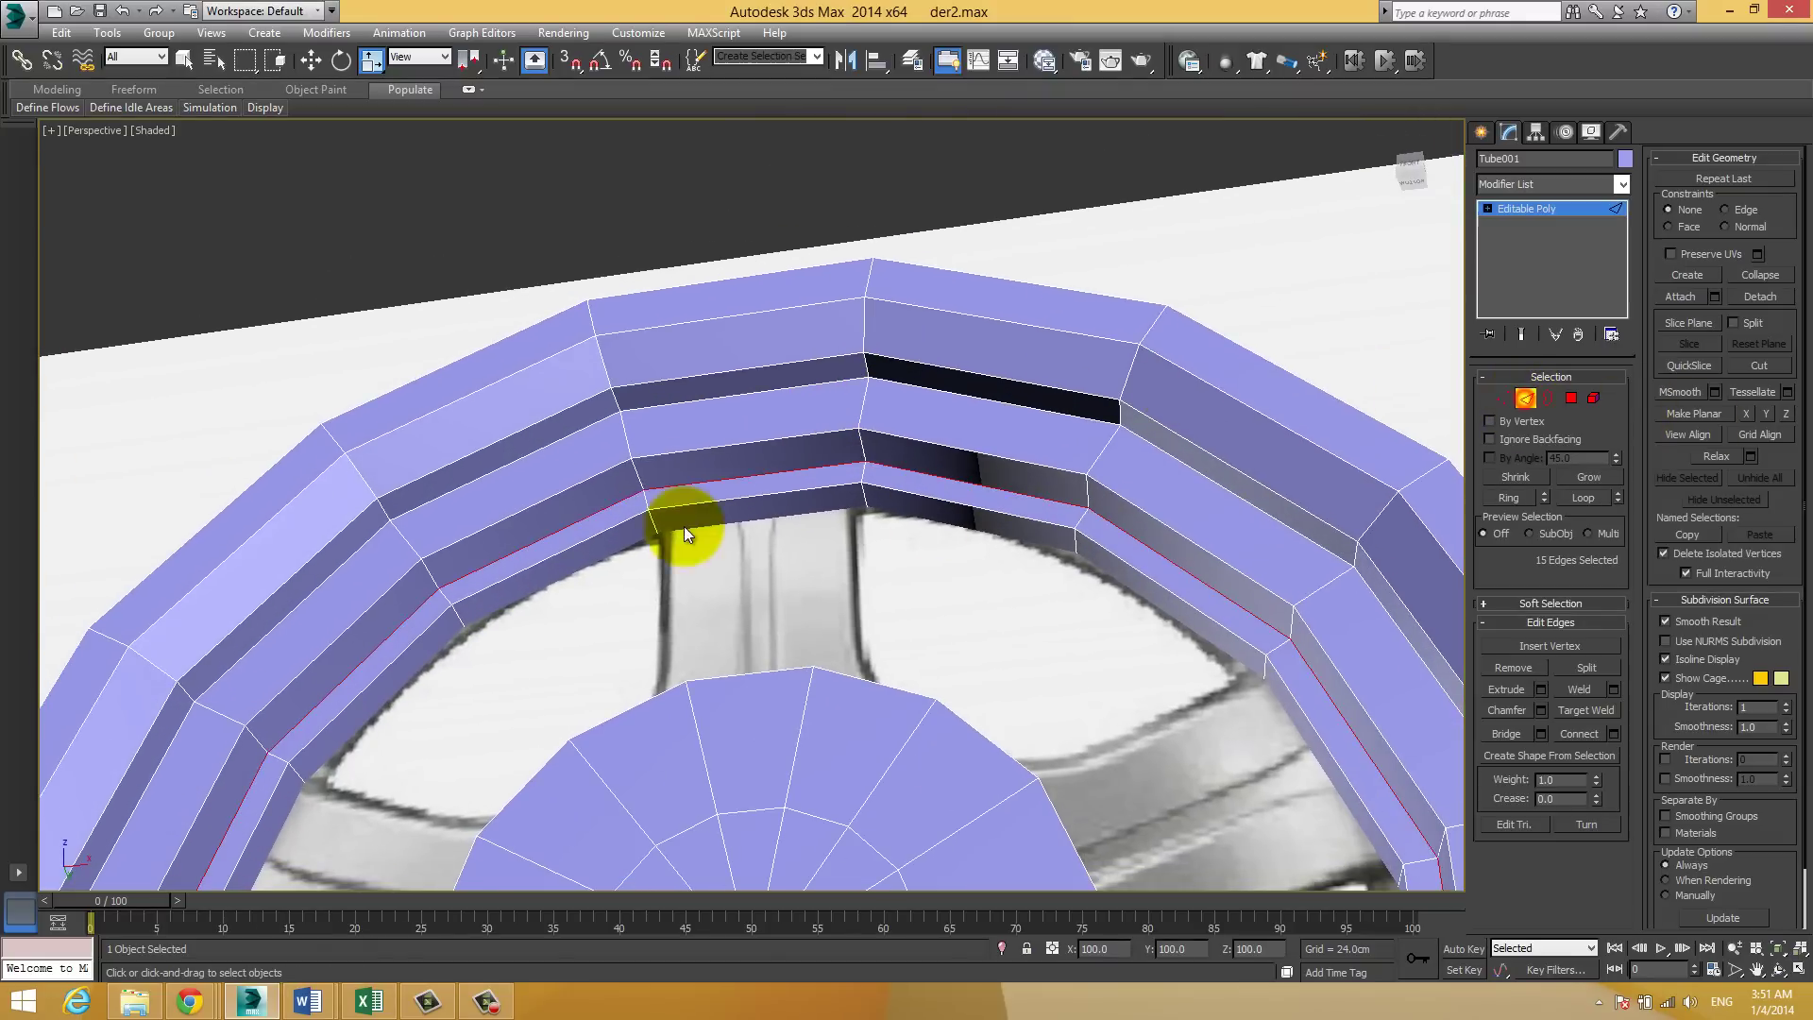
double_click(697, 475)
scroll(697, 474, up, 3)
scroll(700, 524, up, 2)
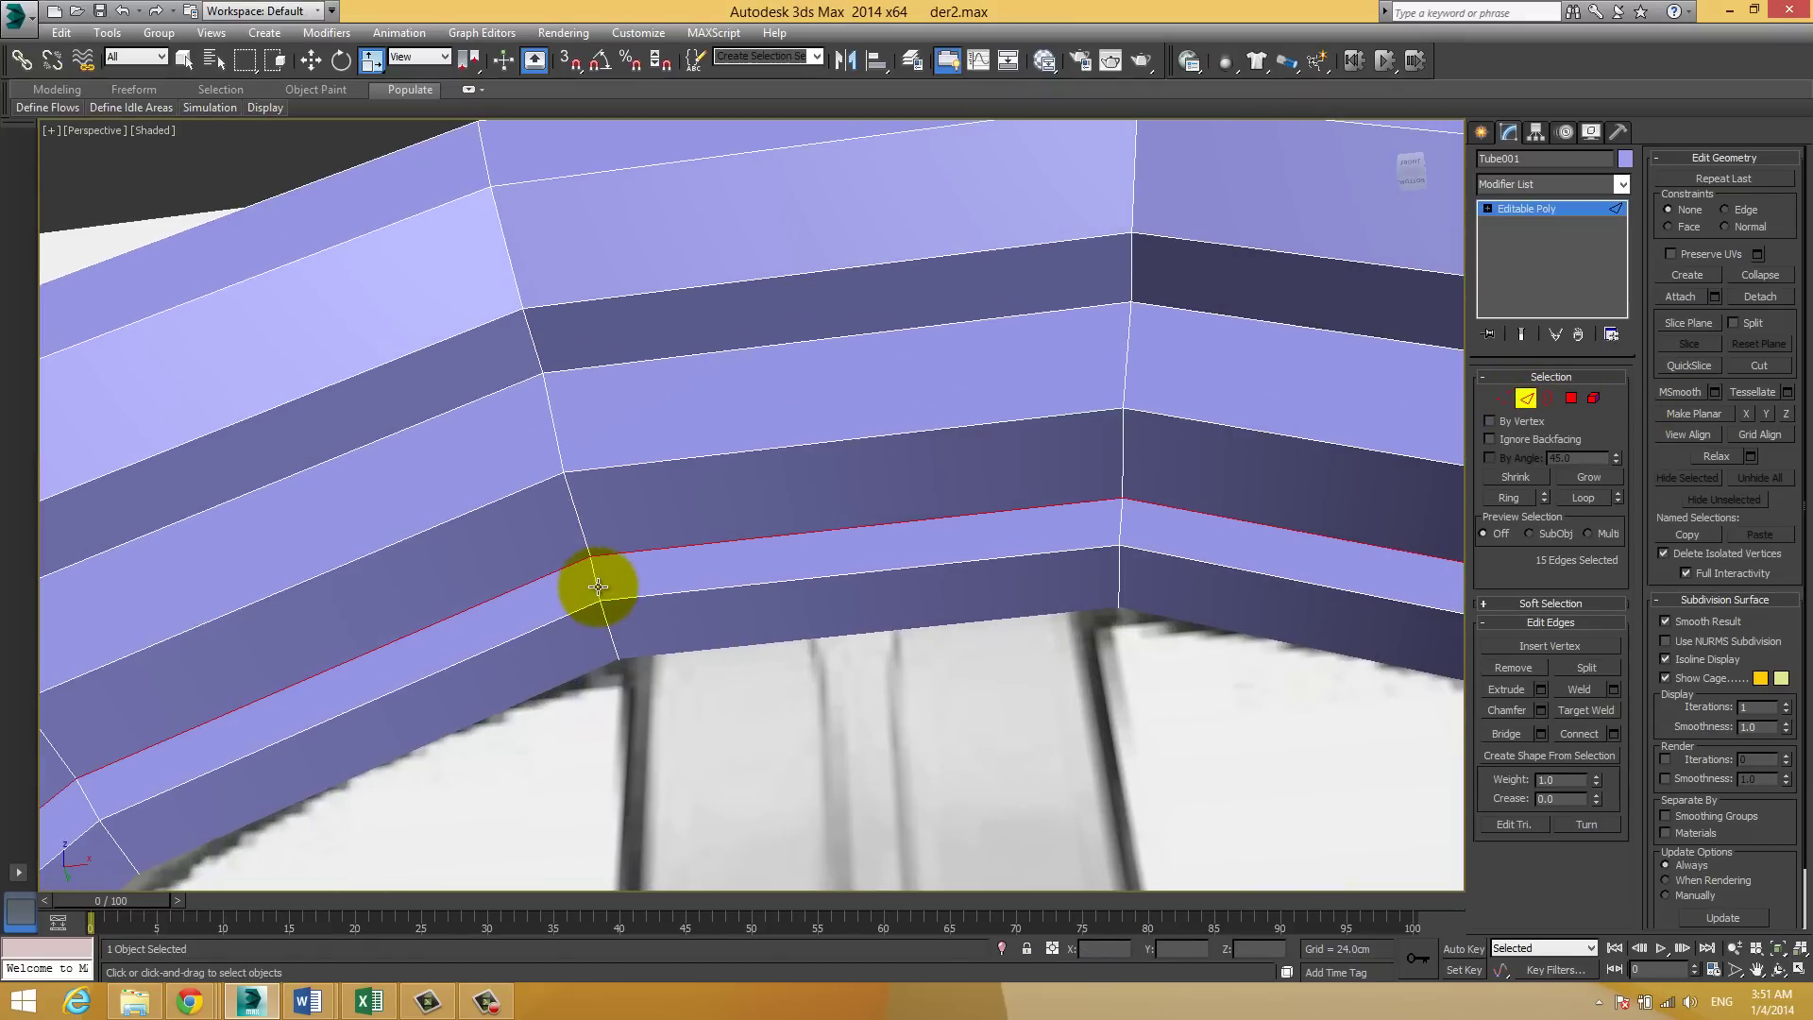
click(598, 587)
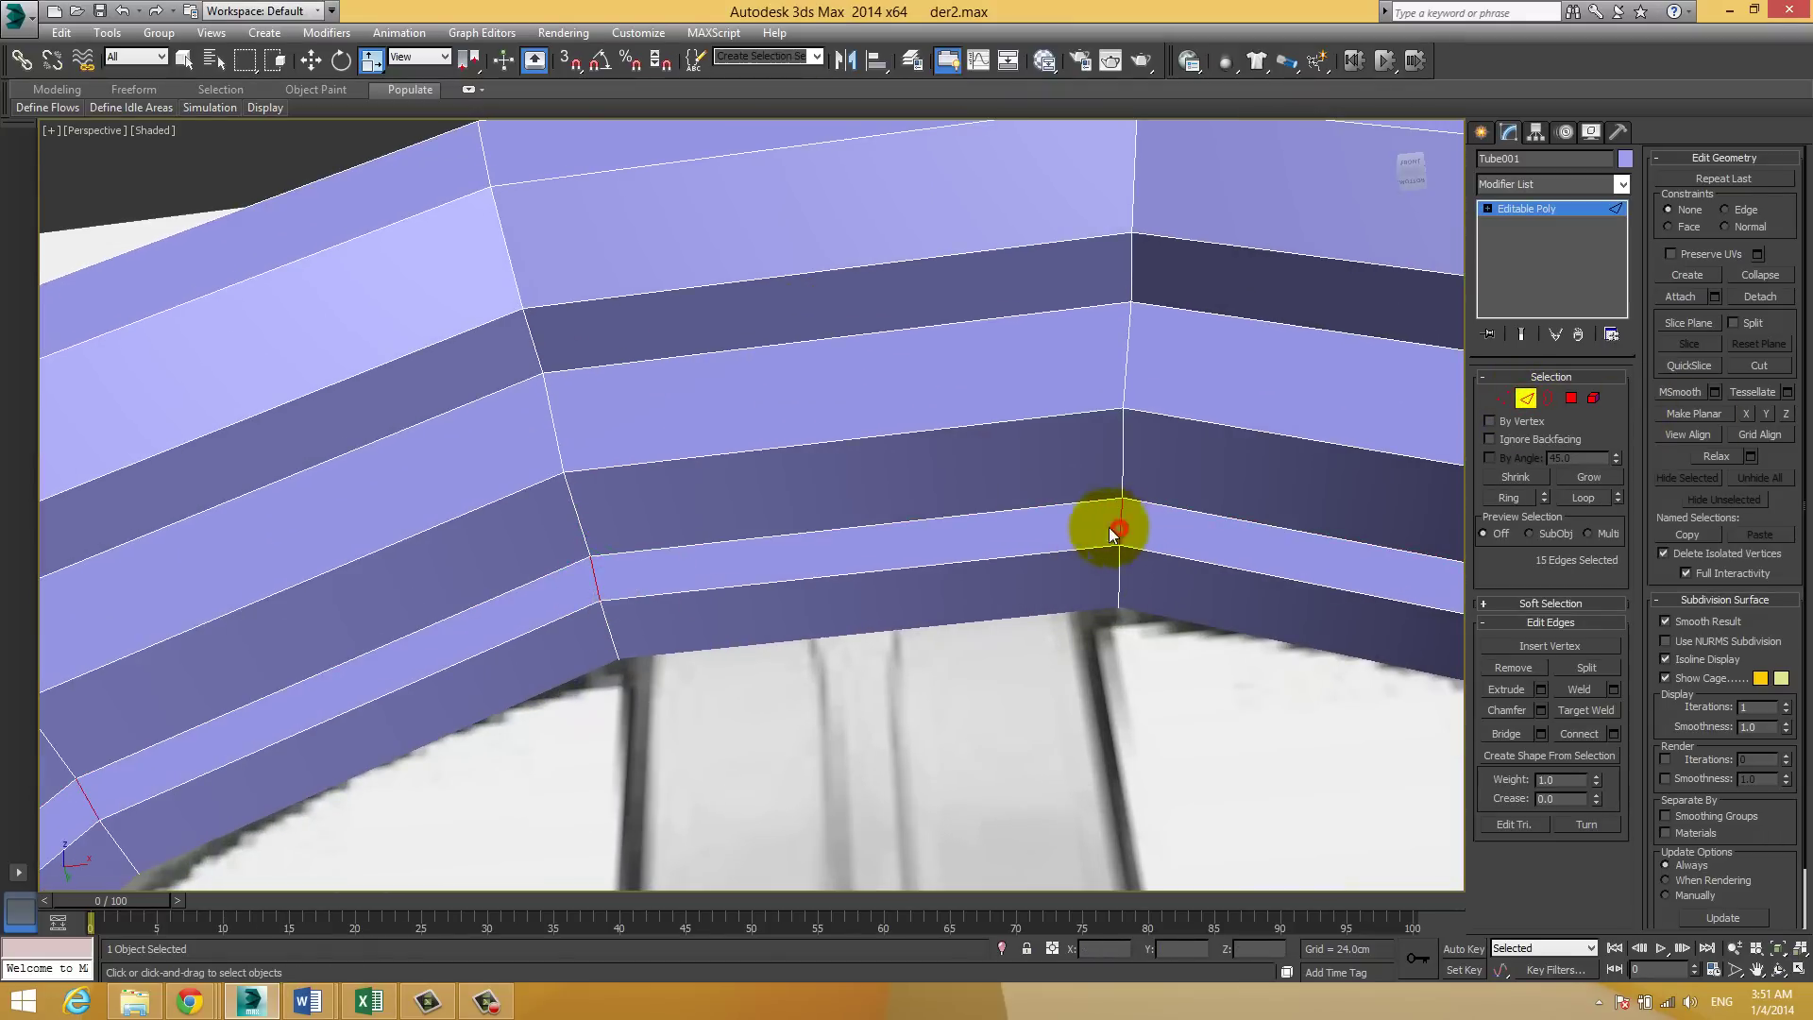
scroll(937, 503, down, 4)
scroll(937, 502, down, 3)
scroll(1005, 461, down, 2)
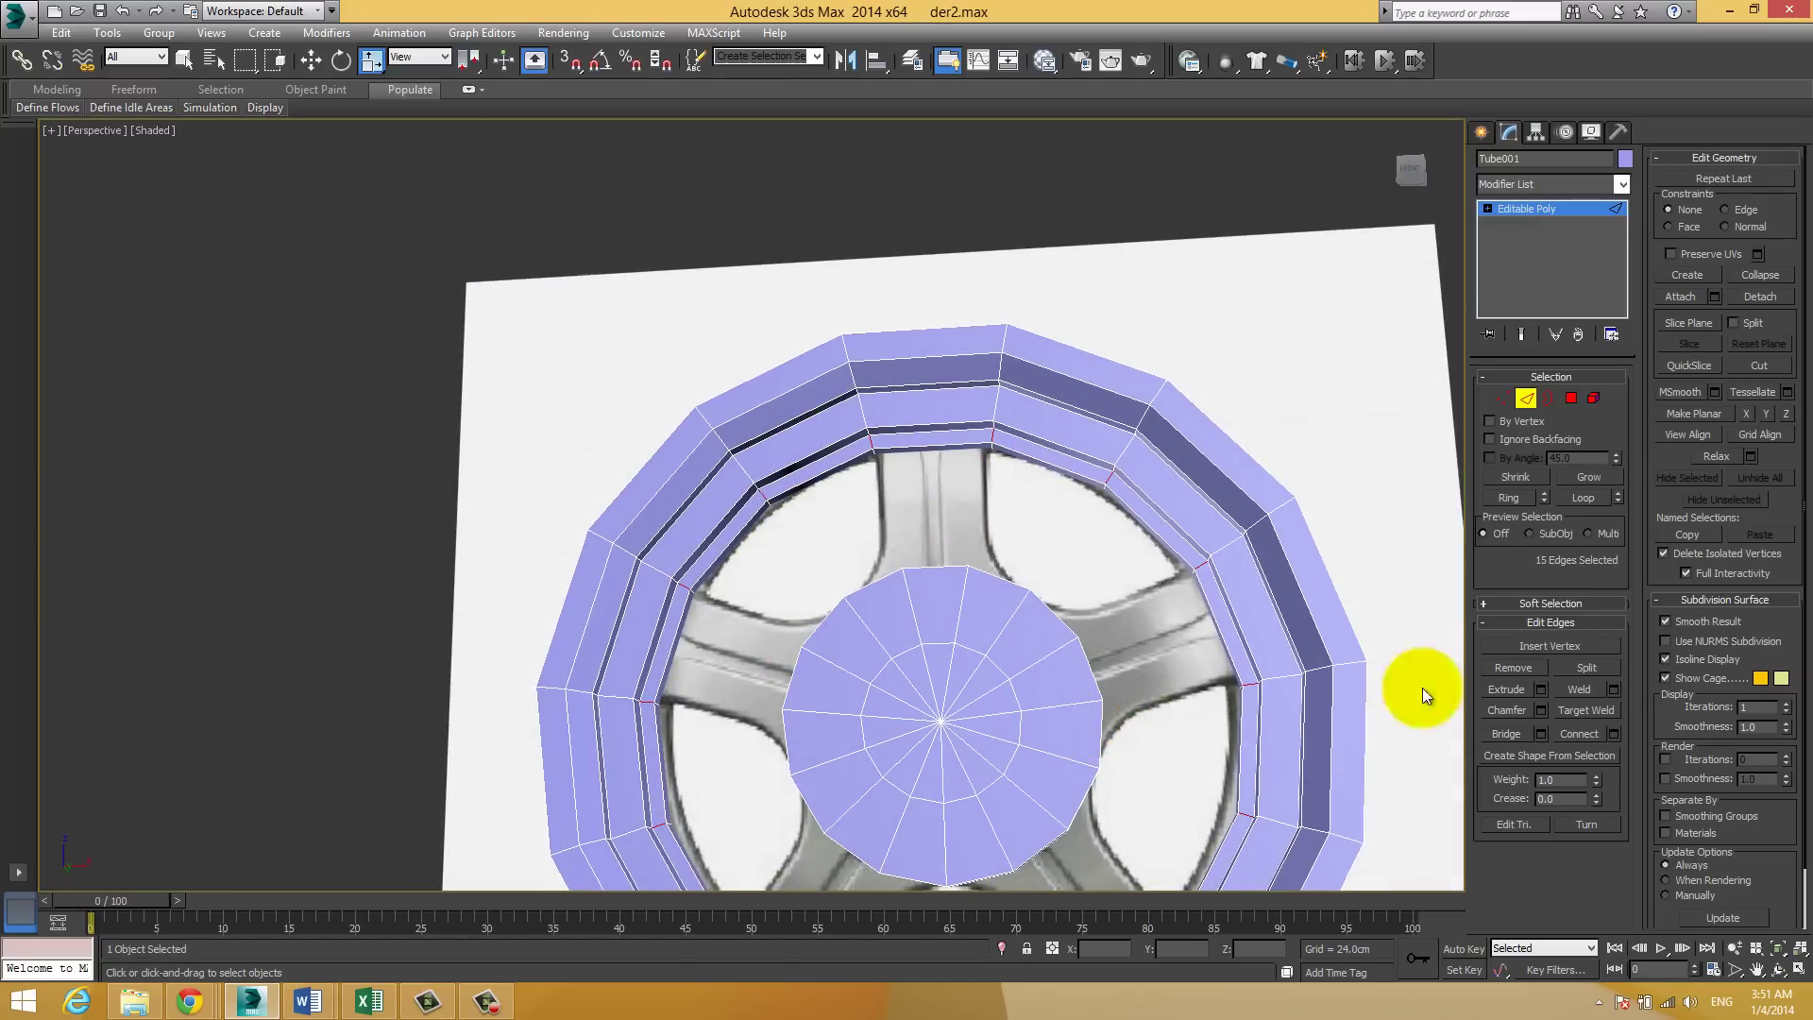
click(1613, 733)
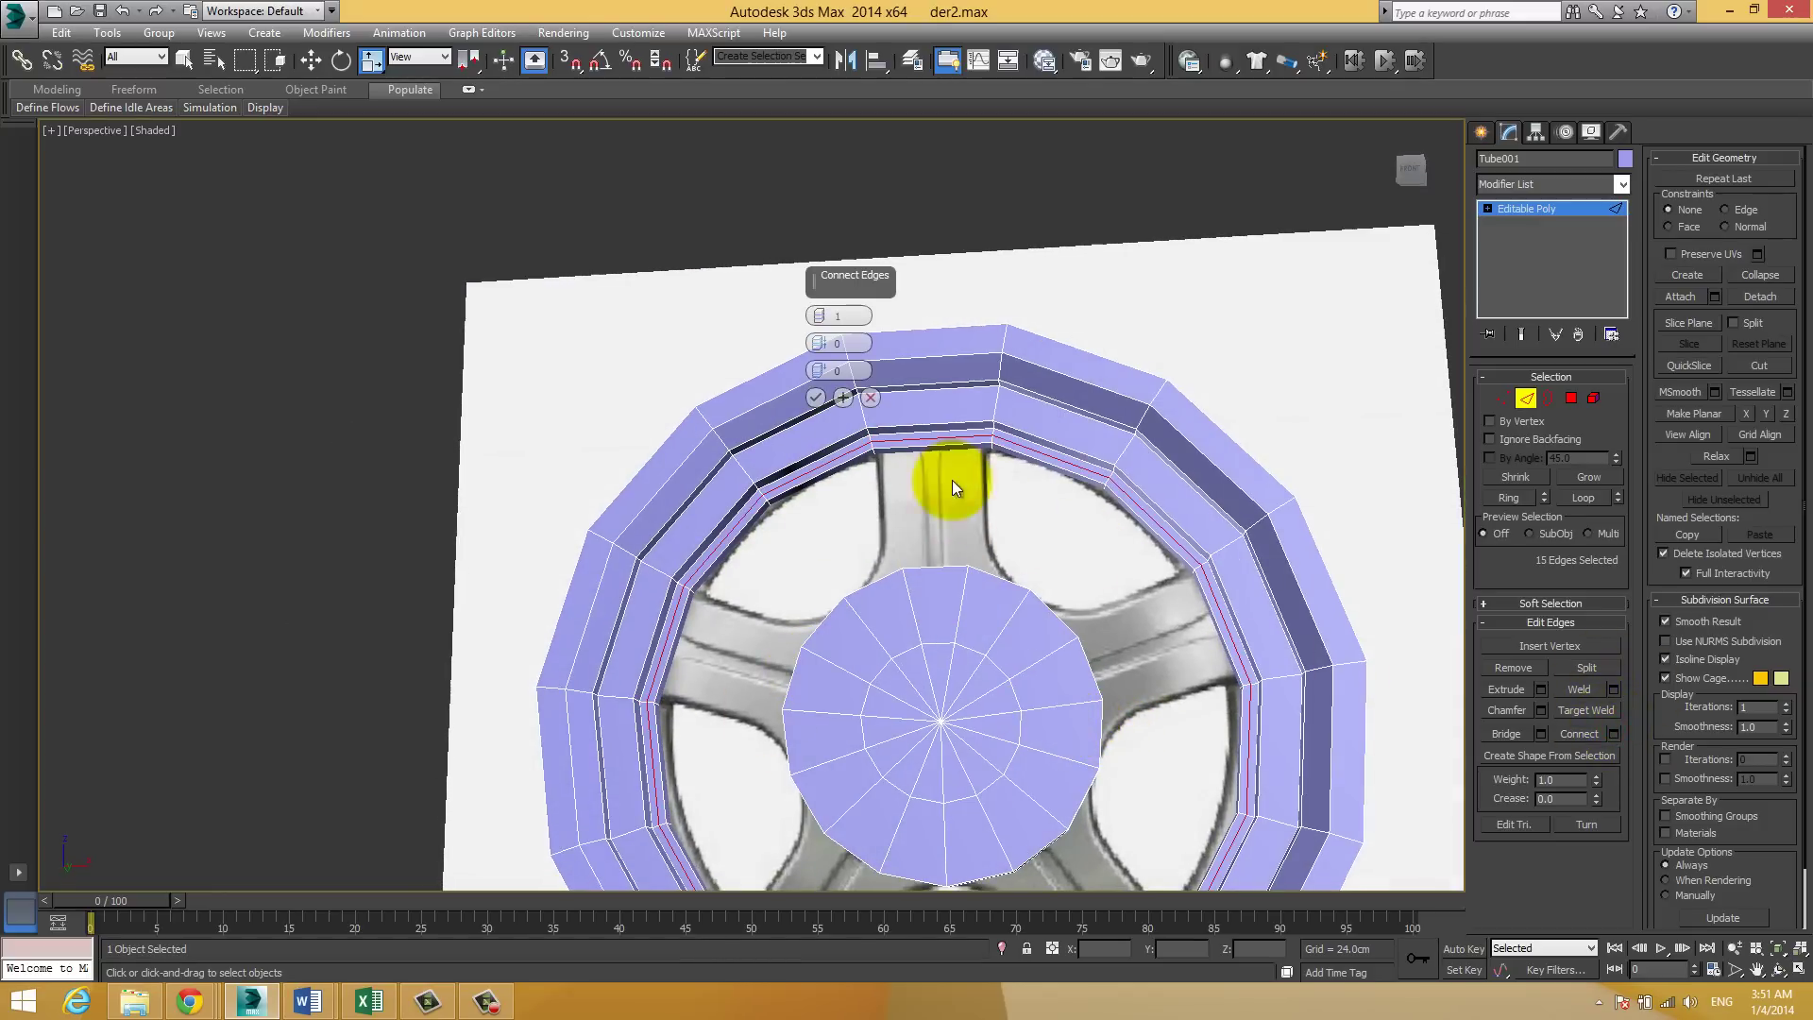
scroll(869, 448, up, 5)
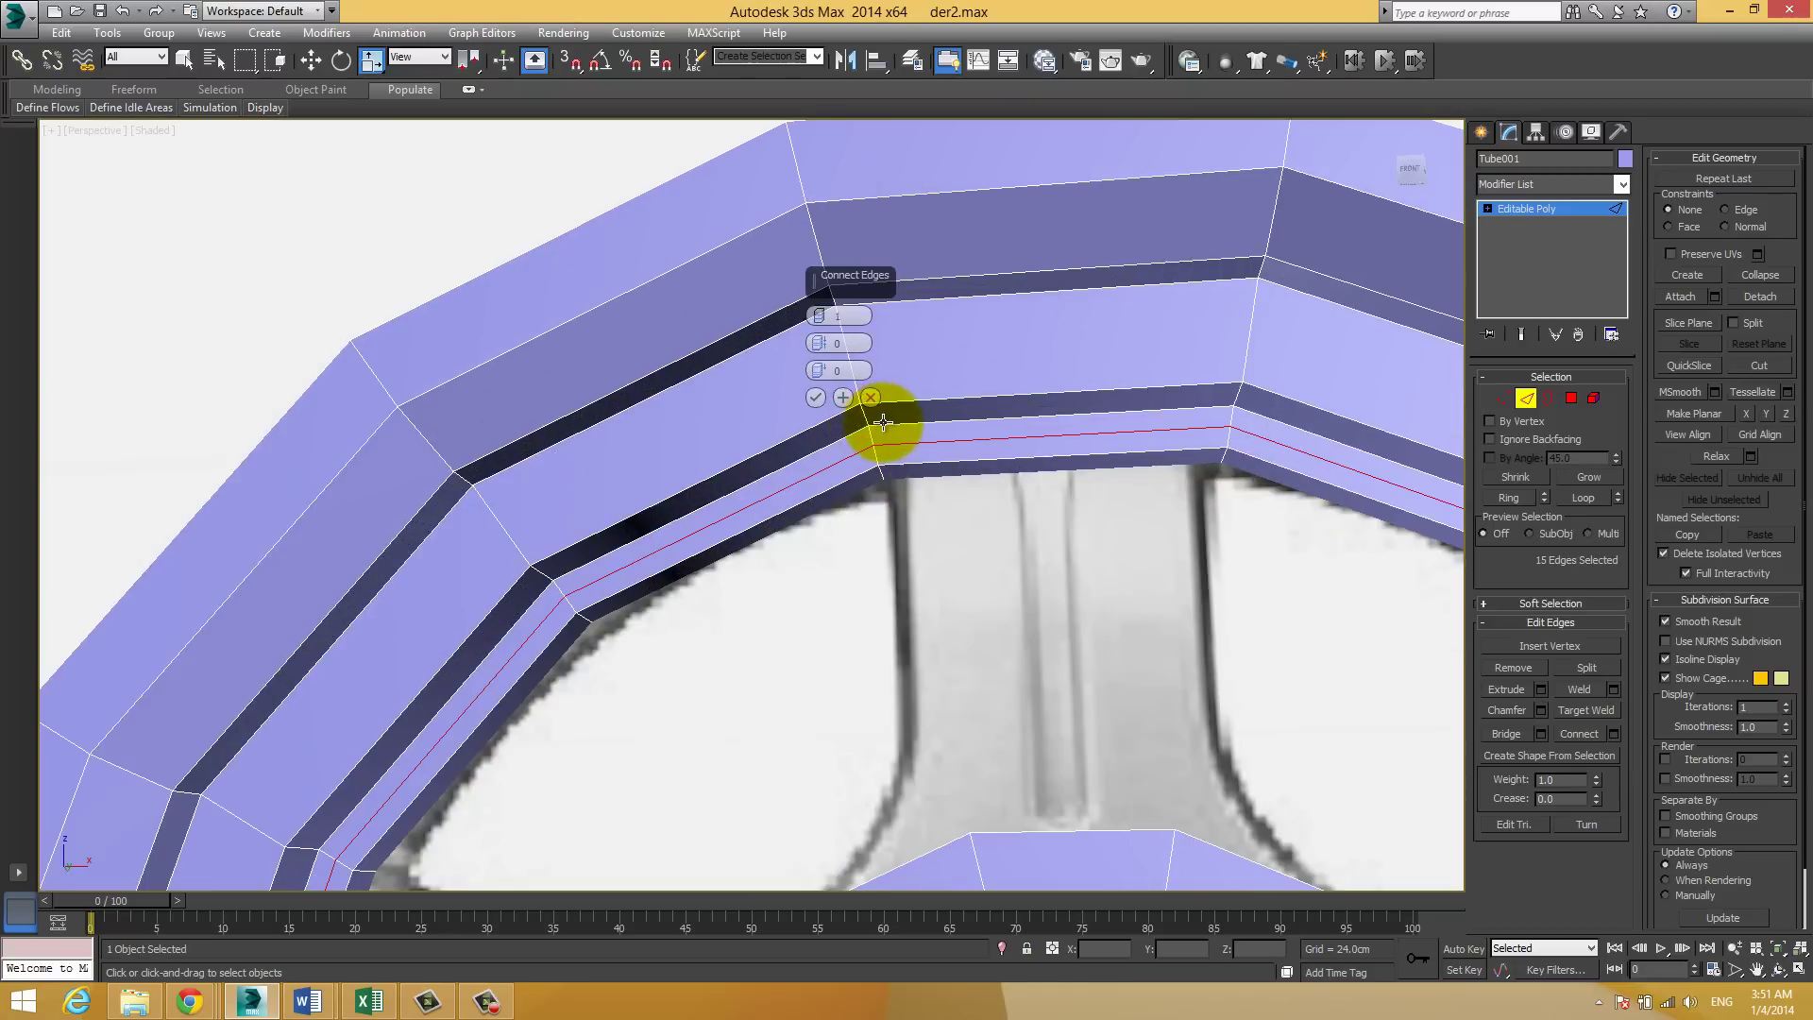
click(814, 398)
Step: Add TurboSmooth back to the rim and set its iterations to 3
click(1549, 184)
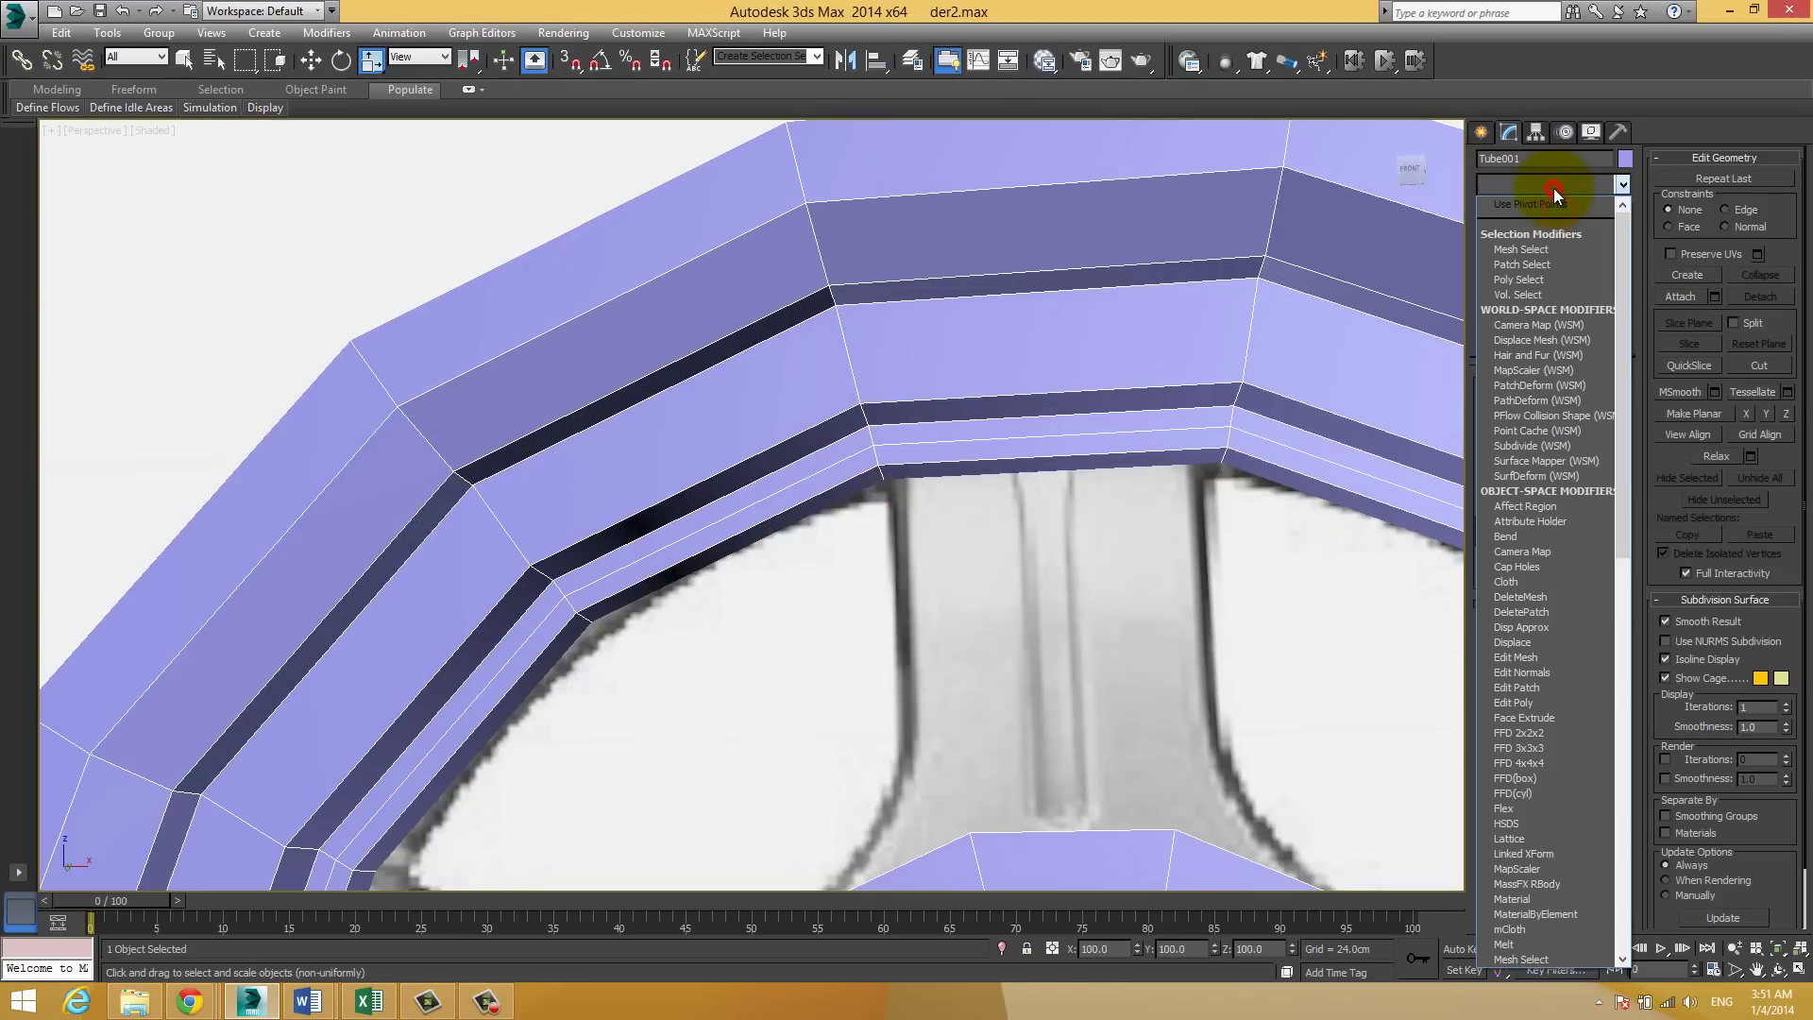
key(t)
key(u)
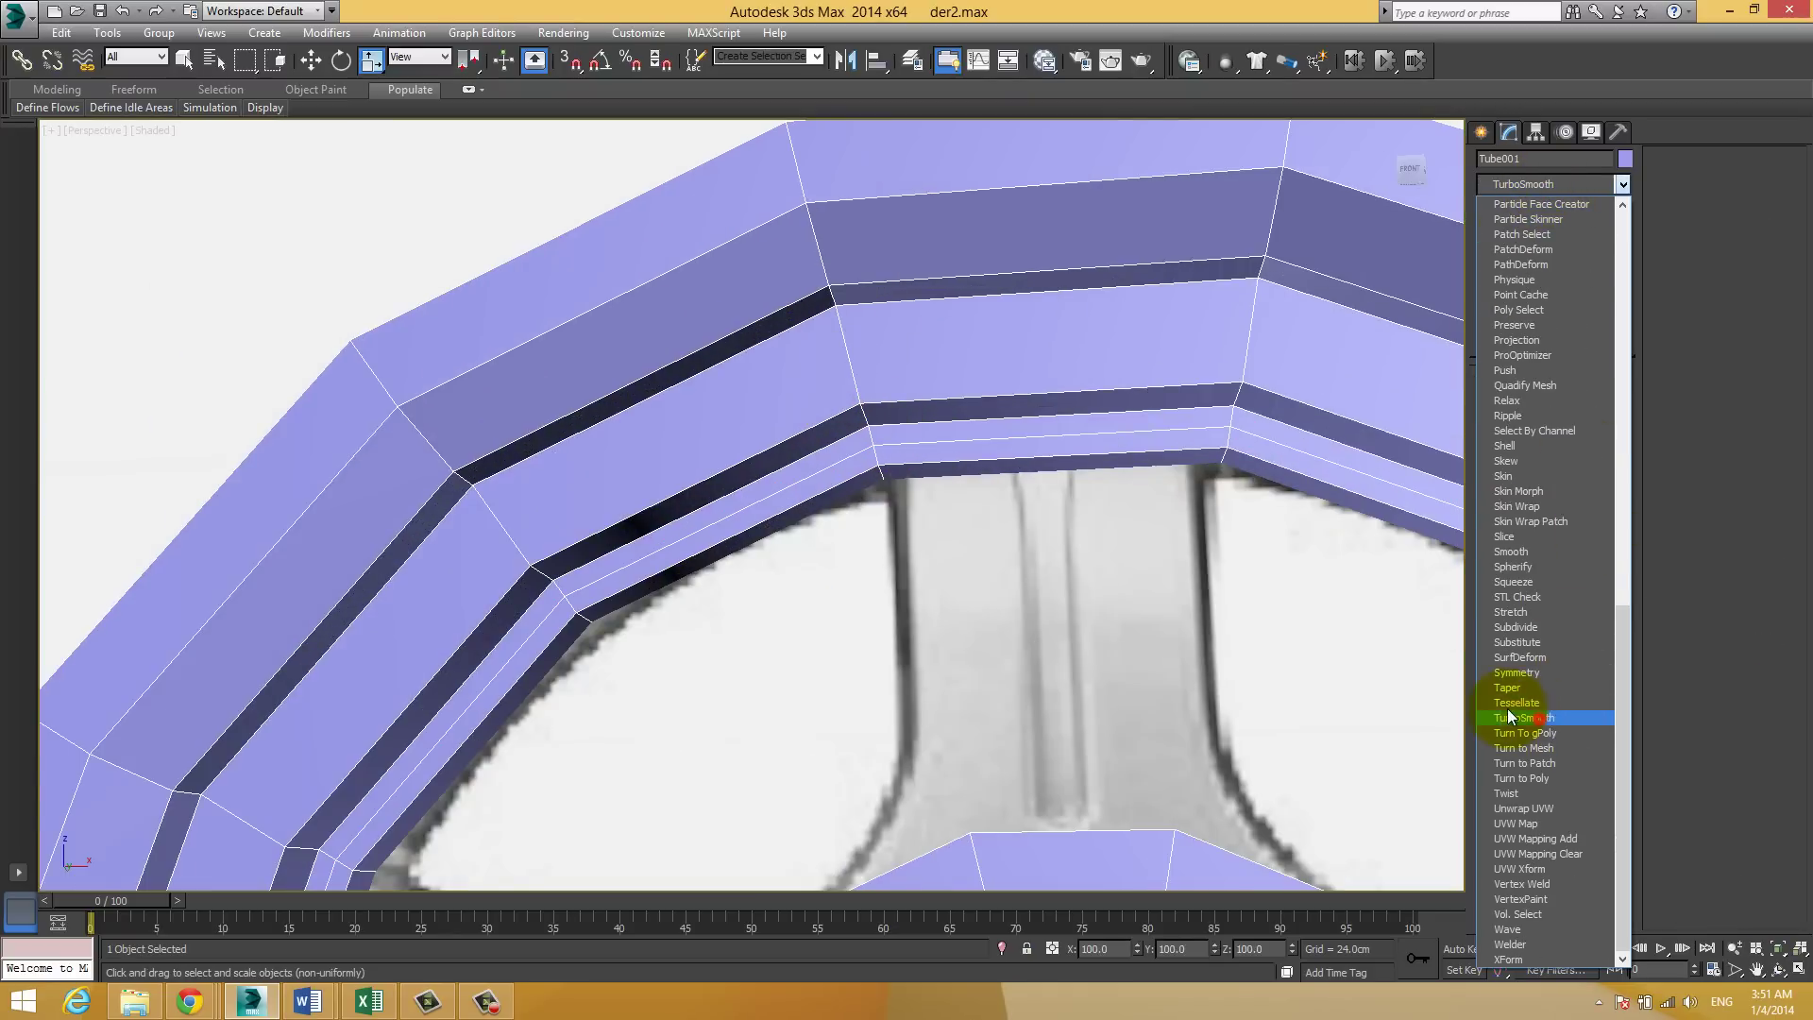
click(1525, 718)
click(1074, 546)
mouse_move(1107, 547)
alt+middle_down()
mouse_move(951, 494)
mouse_move(809, 259)
mouse_move(888, 305)
alt+middle_up()
click(1026, 234)
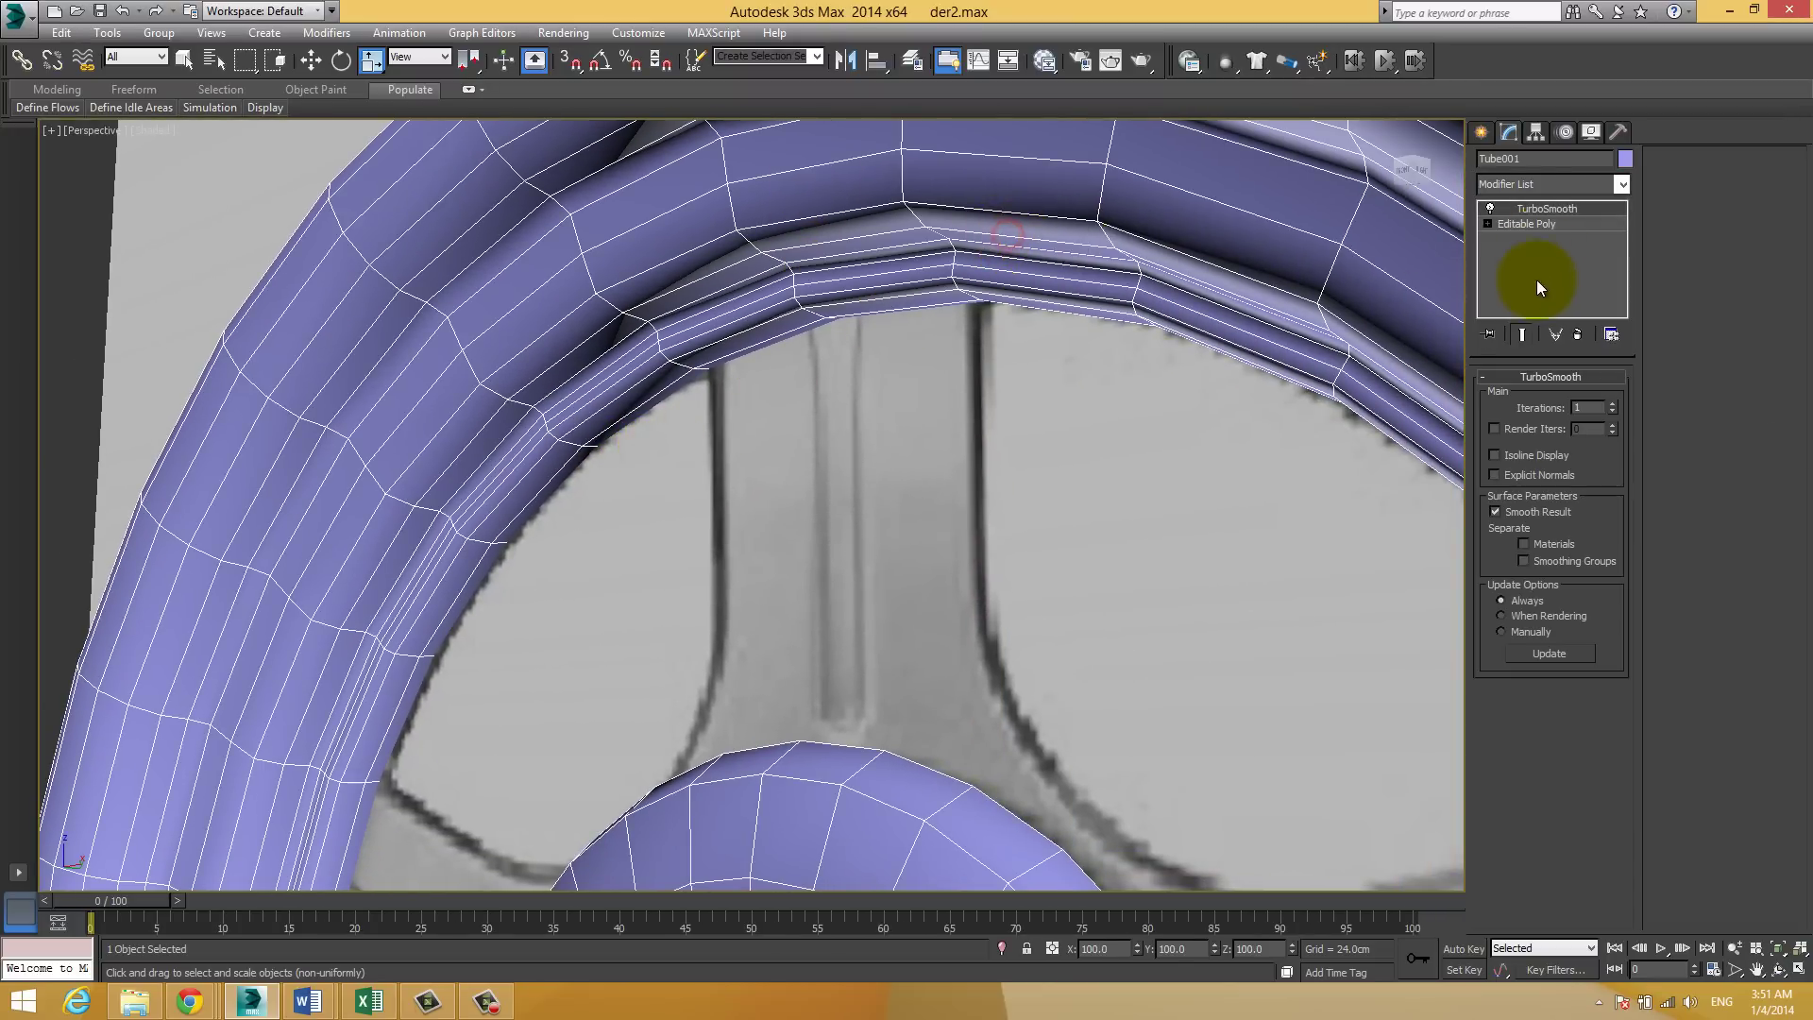
click(1615, 405)
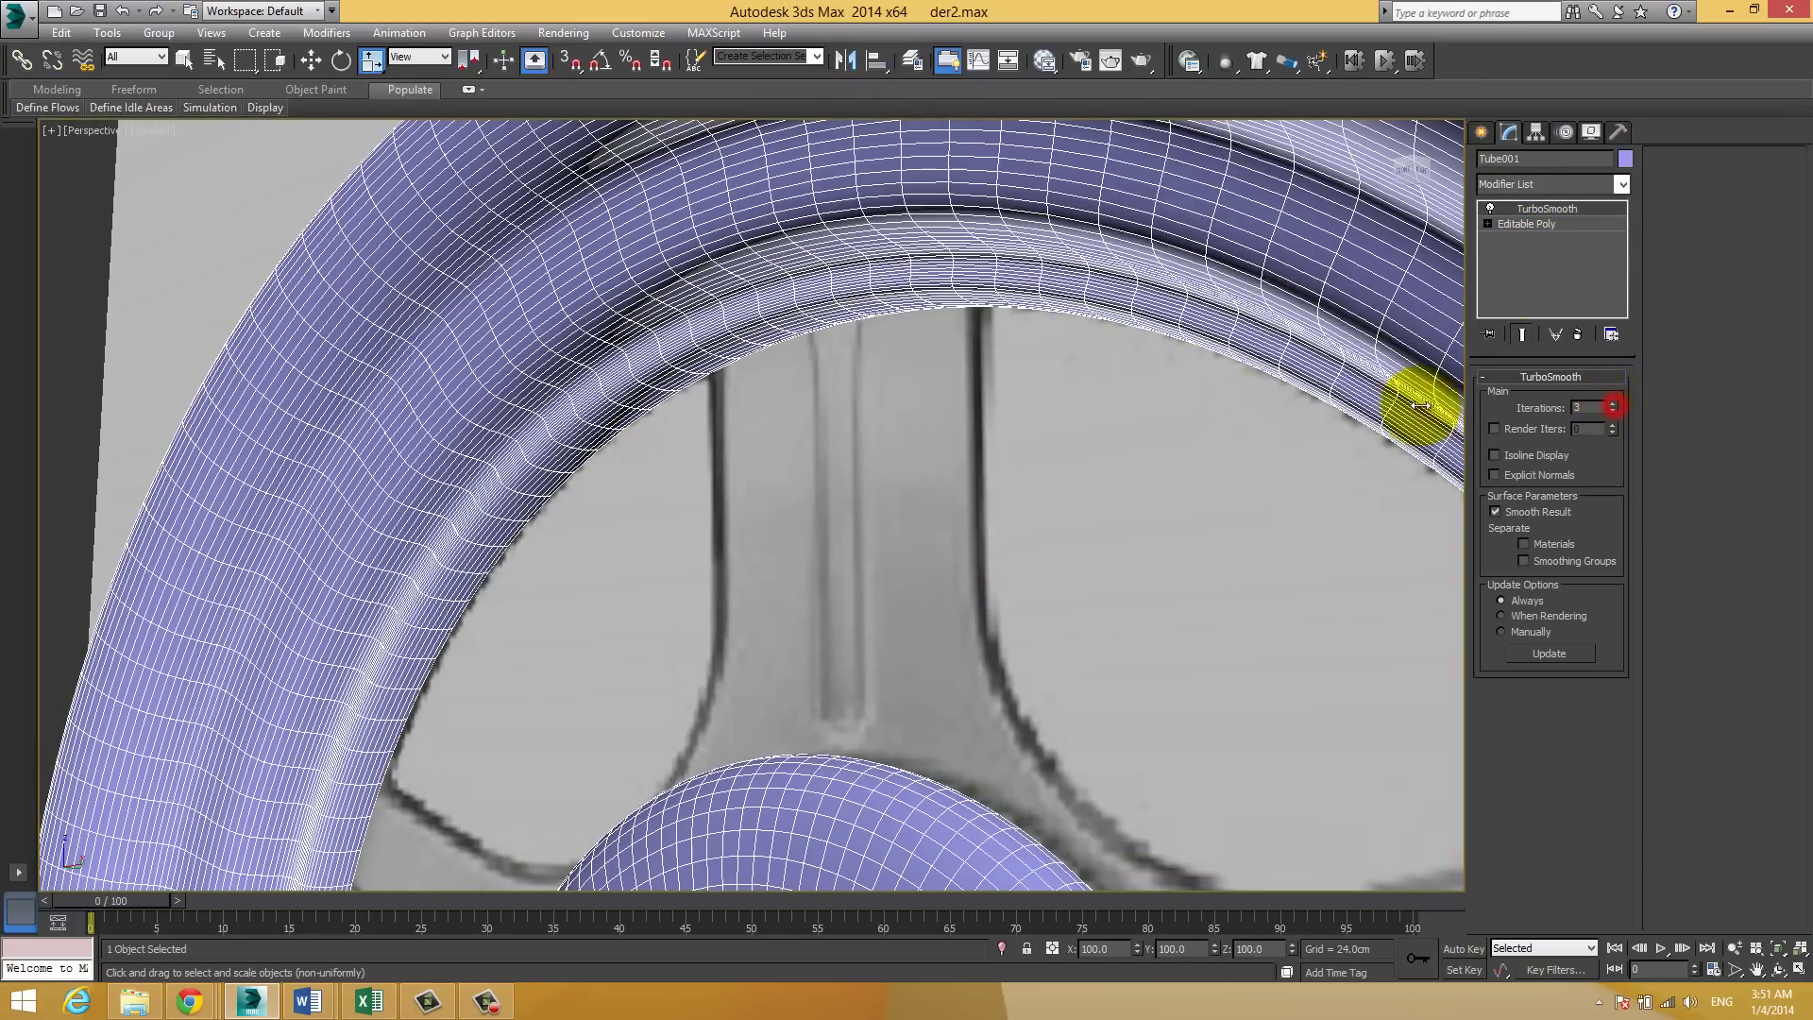
click(1170, 406)
click(1004, 251)
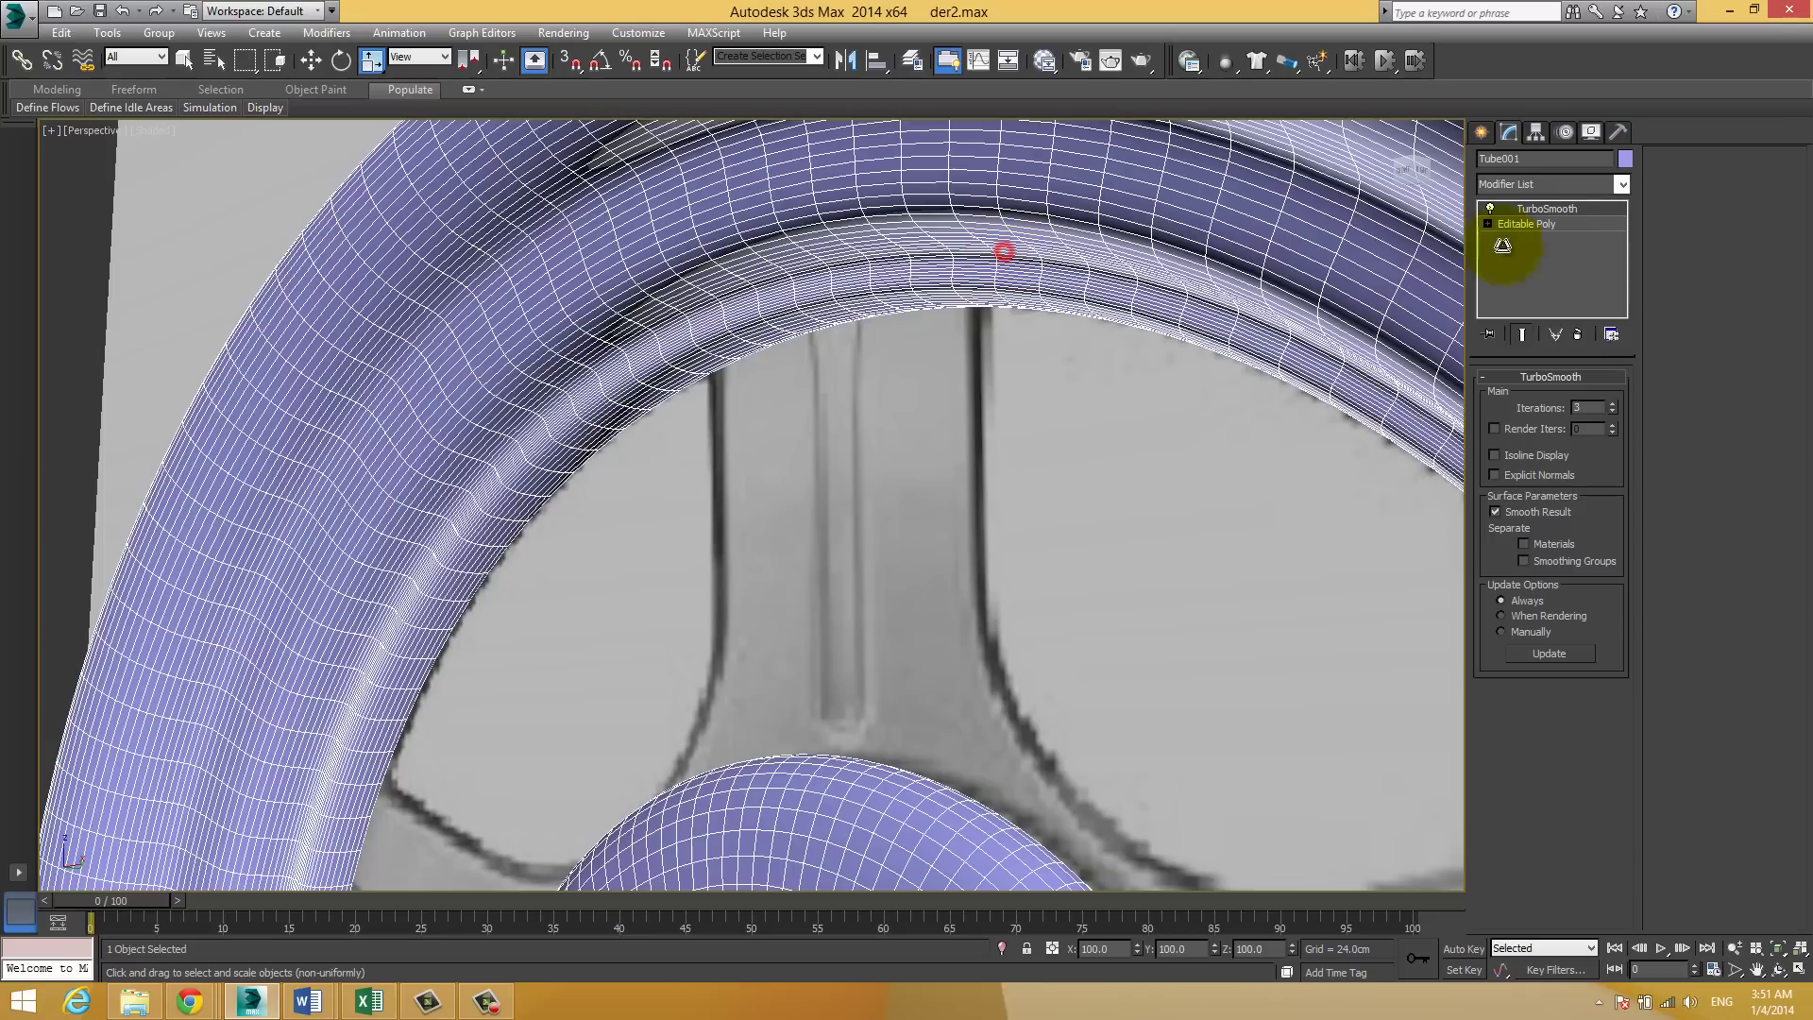
Step: Toggle Show End Result on the Editable Poly, then enable TurboSmooth's Isoline Display
click(1548, 223)
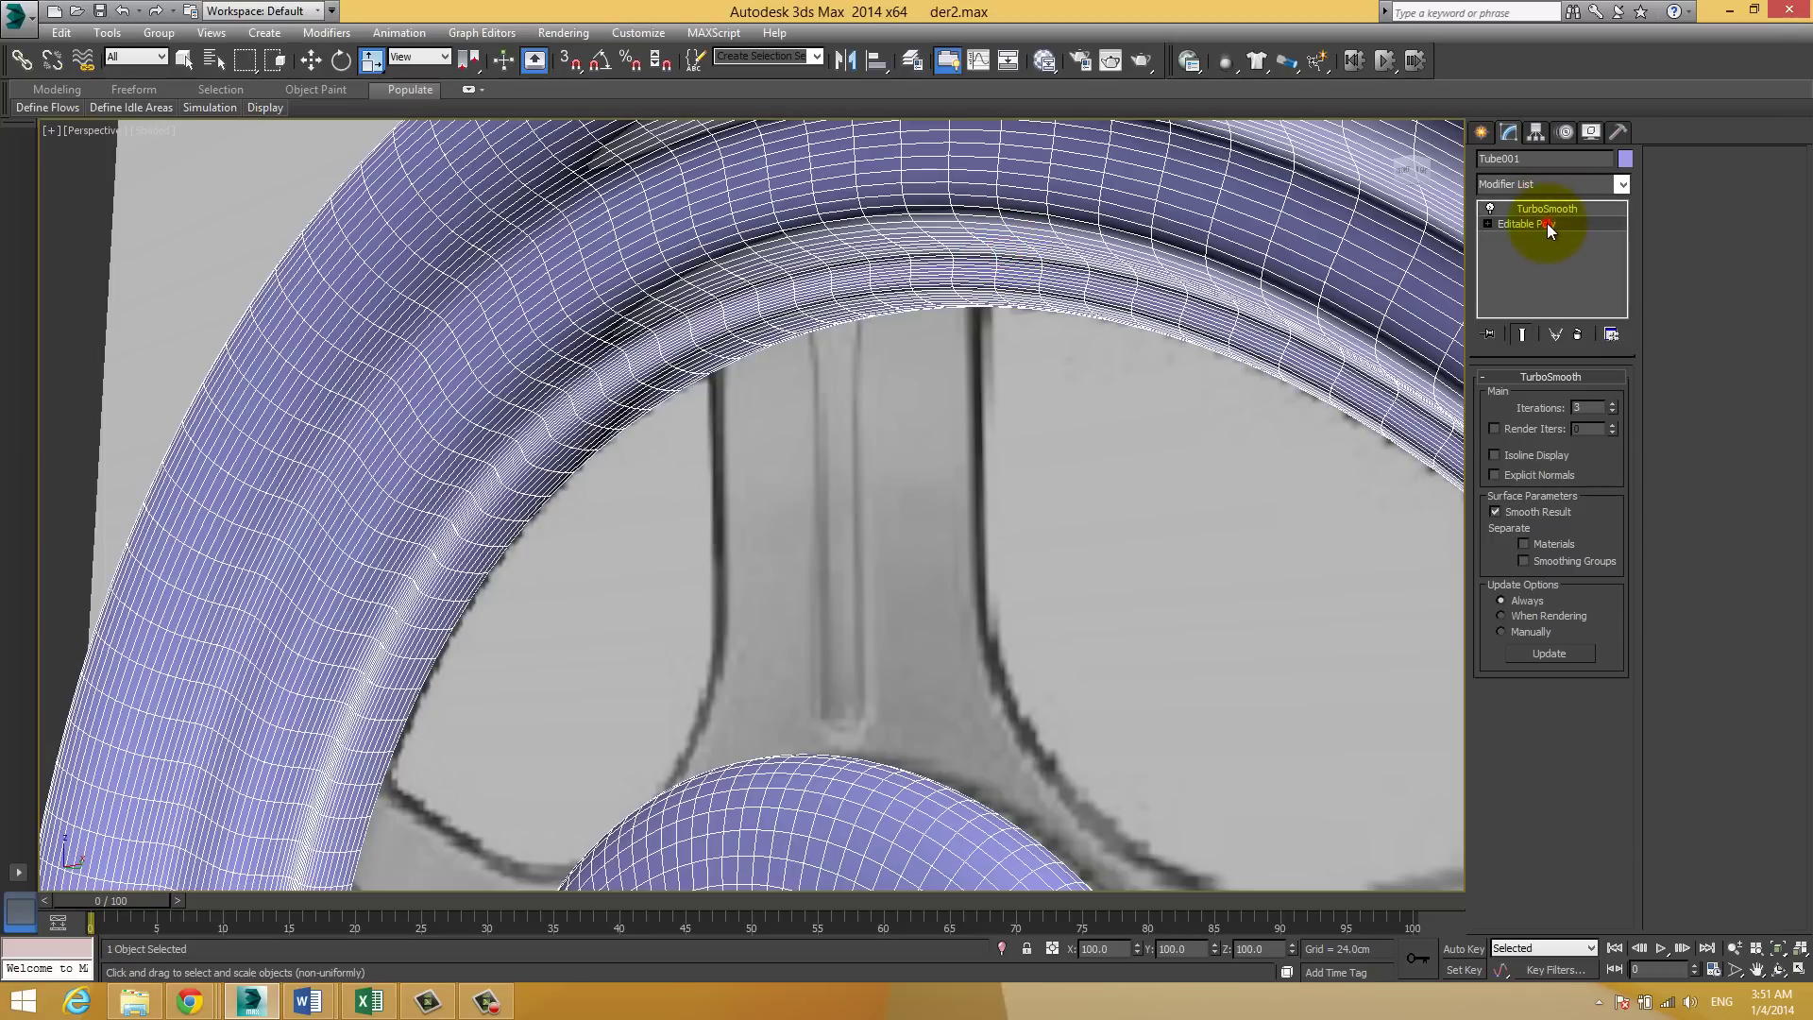
click(1527, 404)
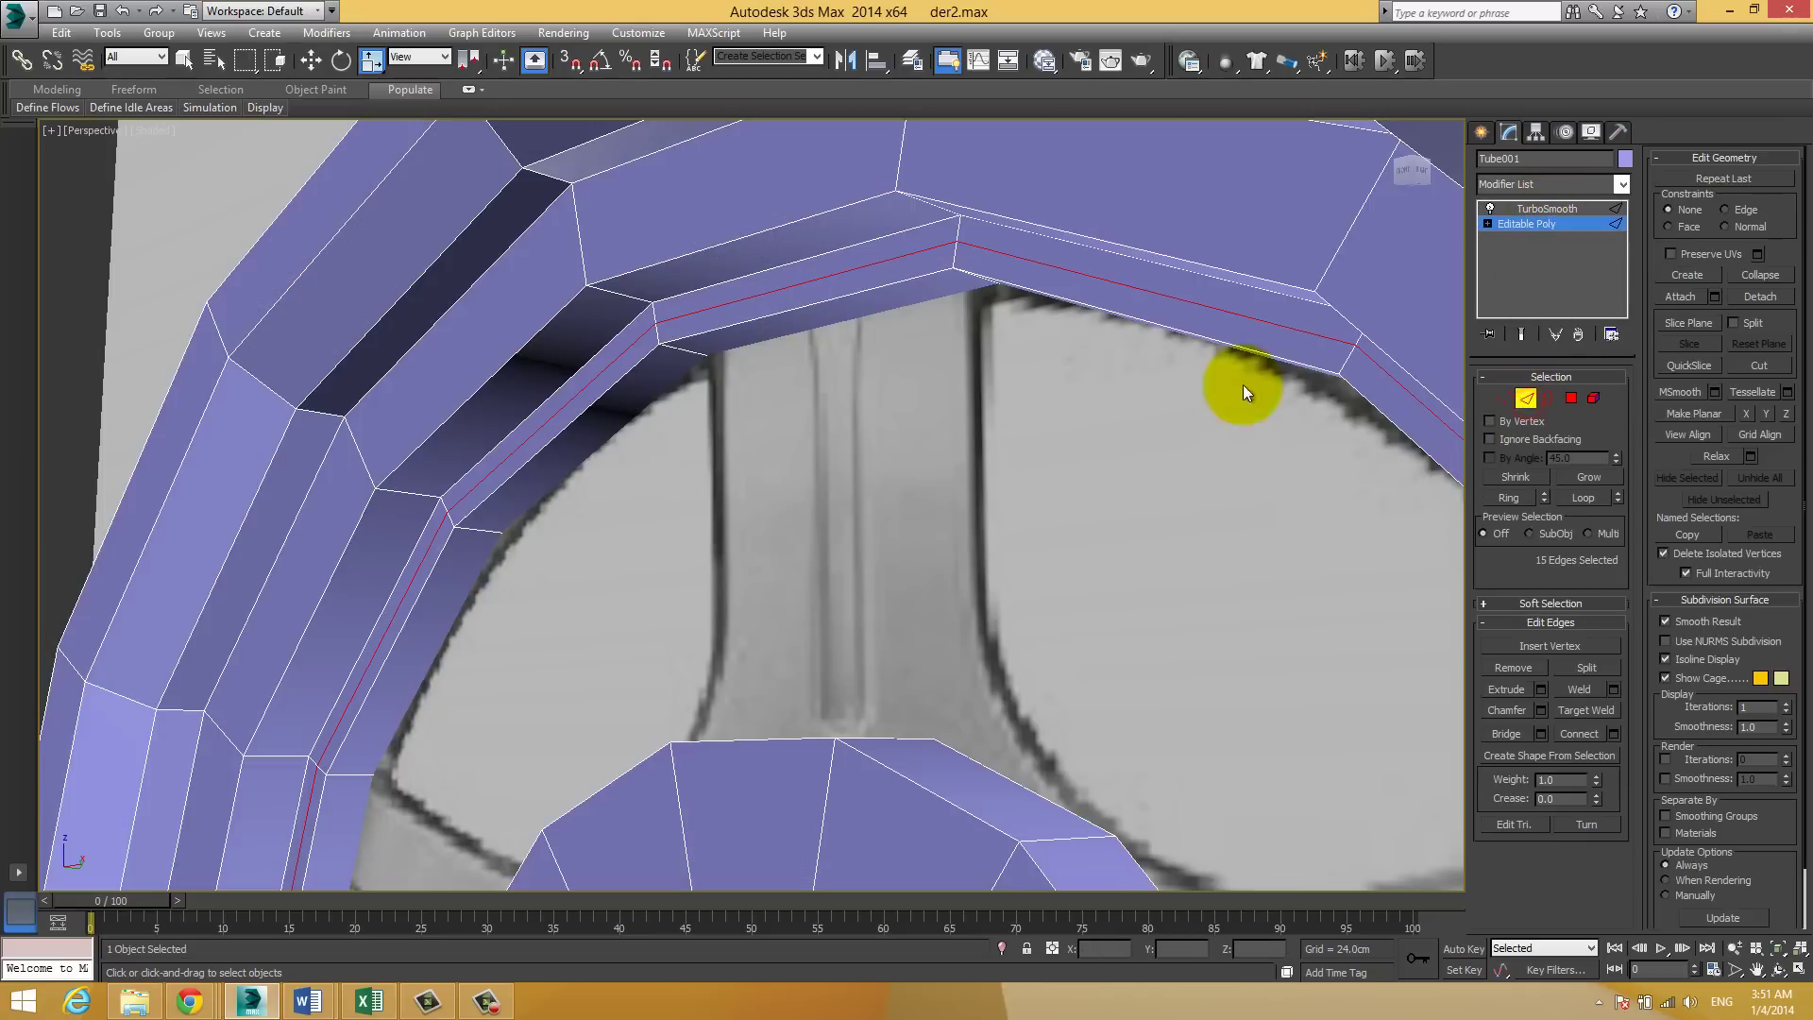
click(1520, 340)
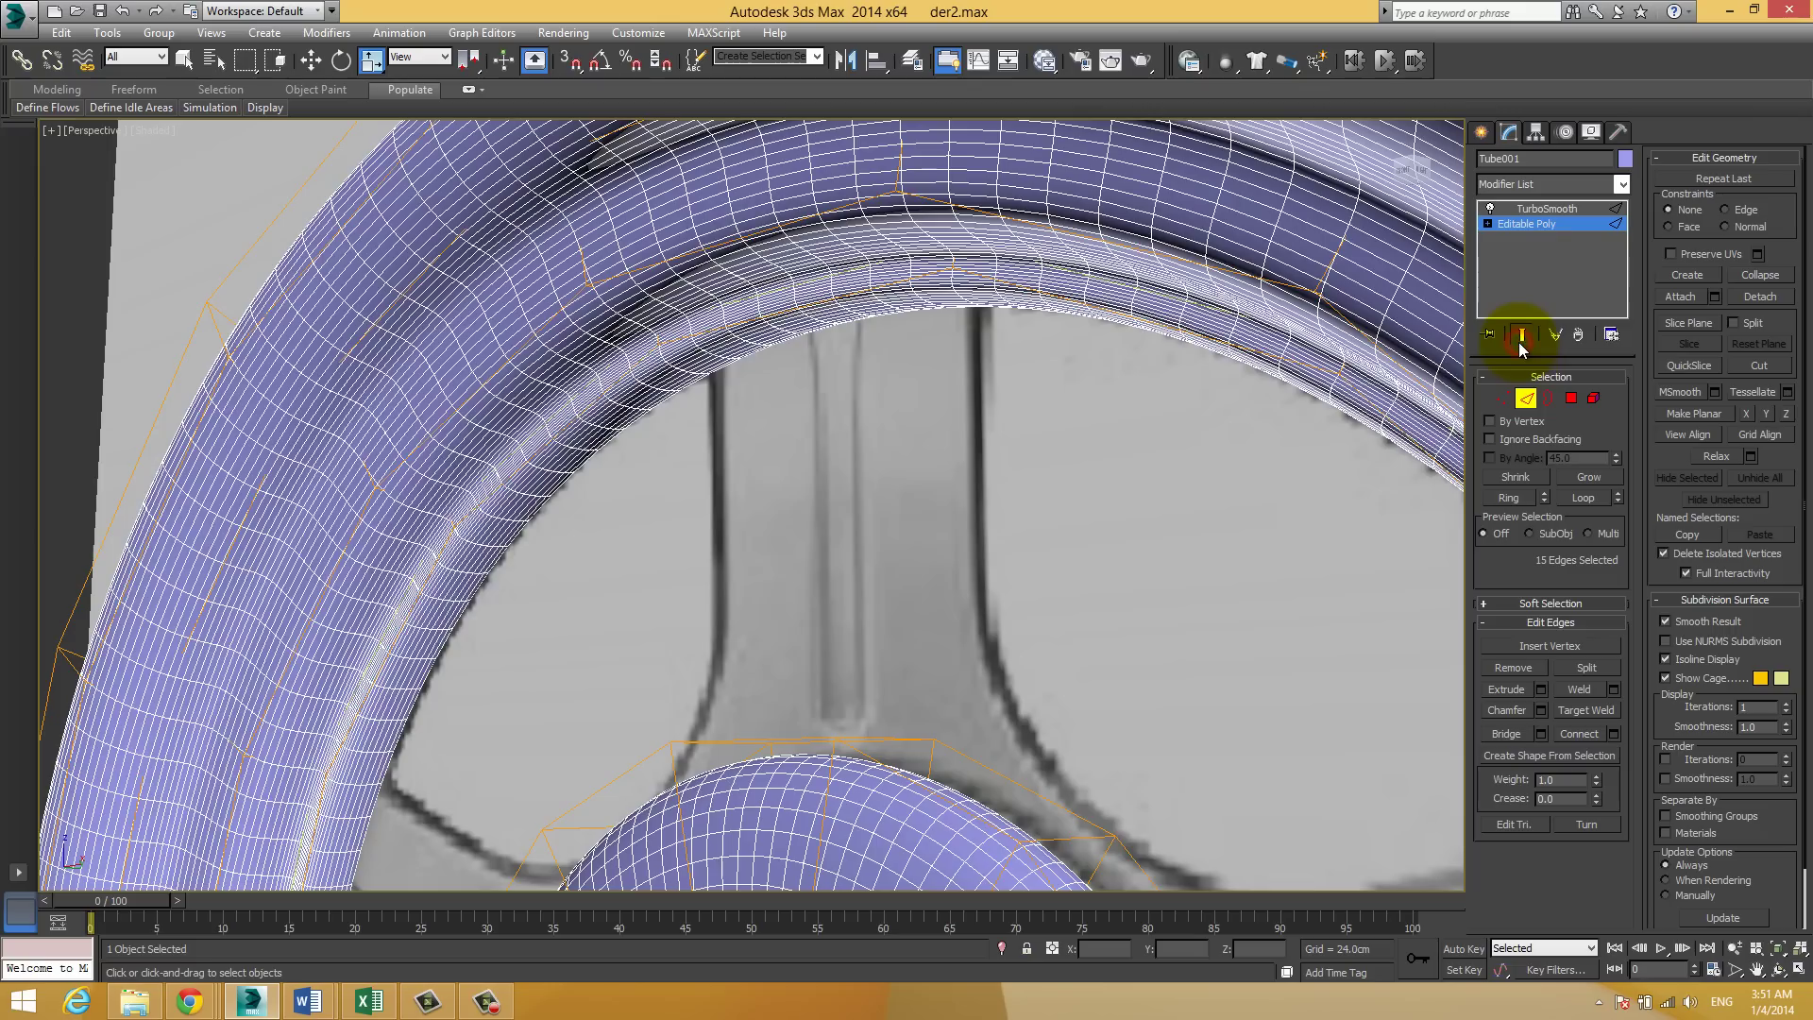
click(1518, 340)
click(1518, 340)
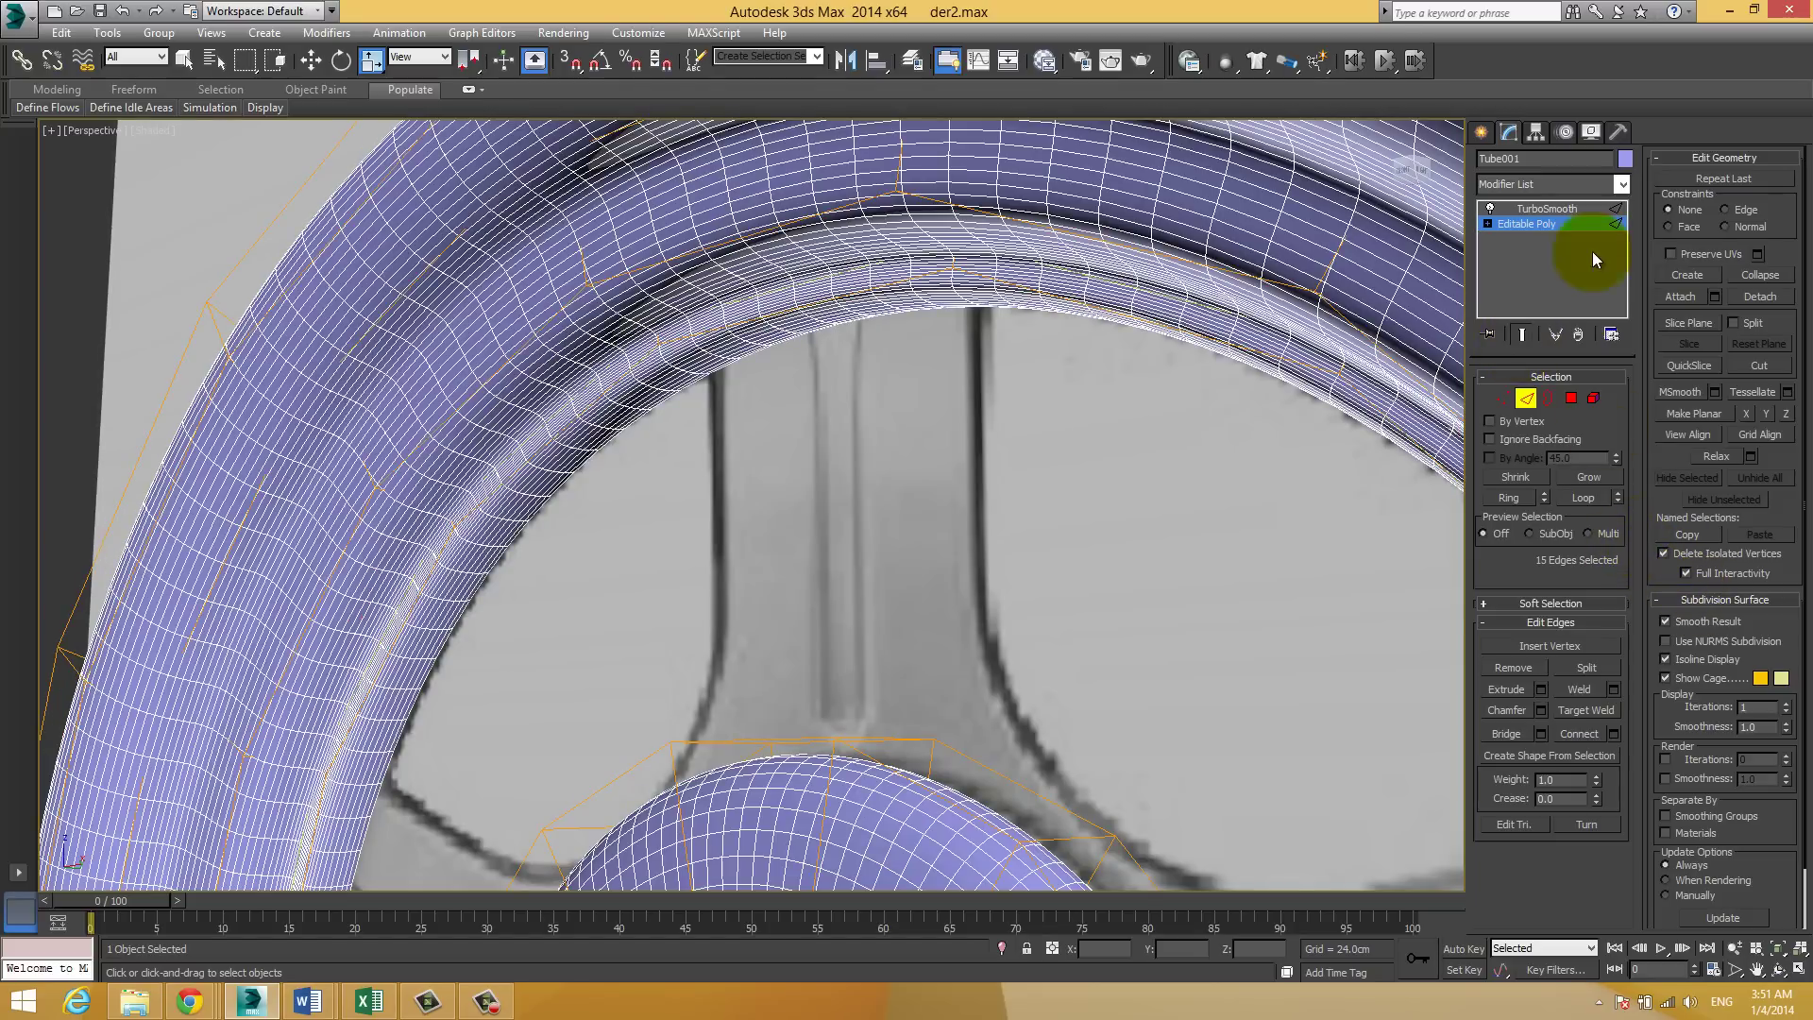
click(1566, 210)
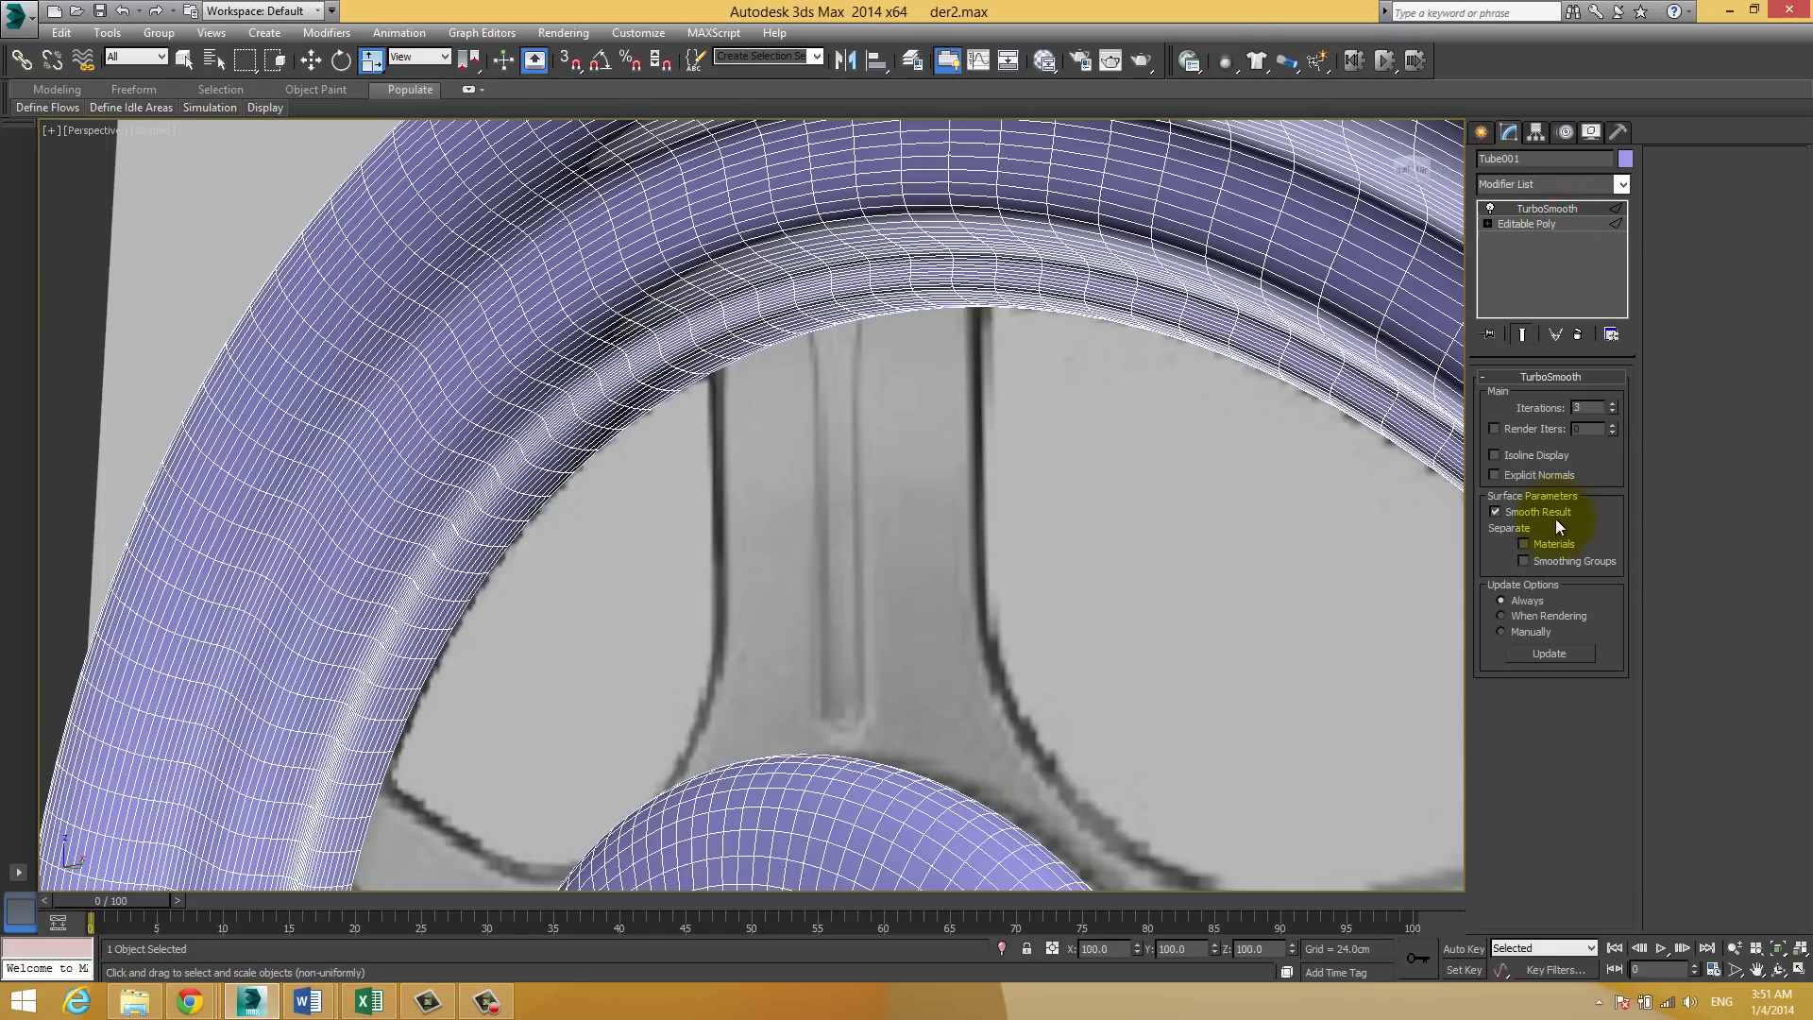
click(1537, 451)
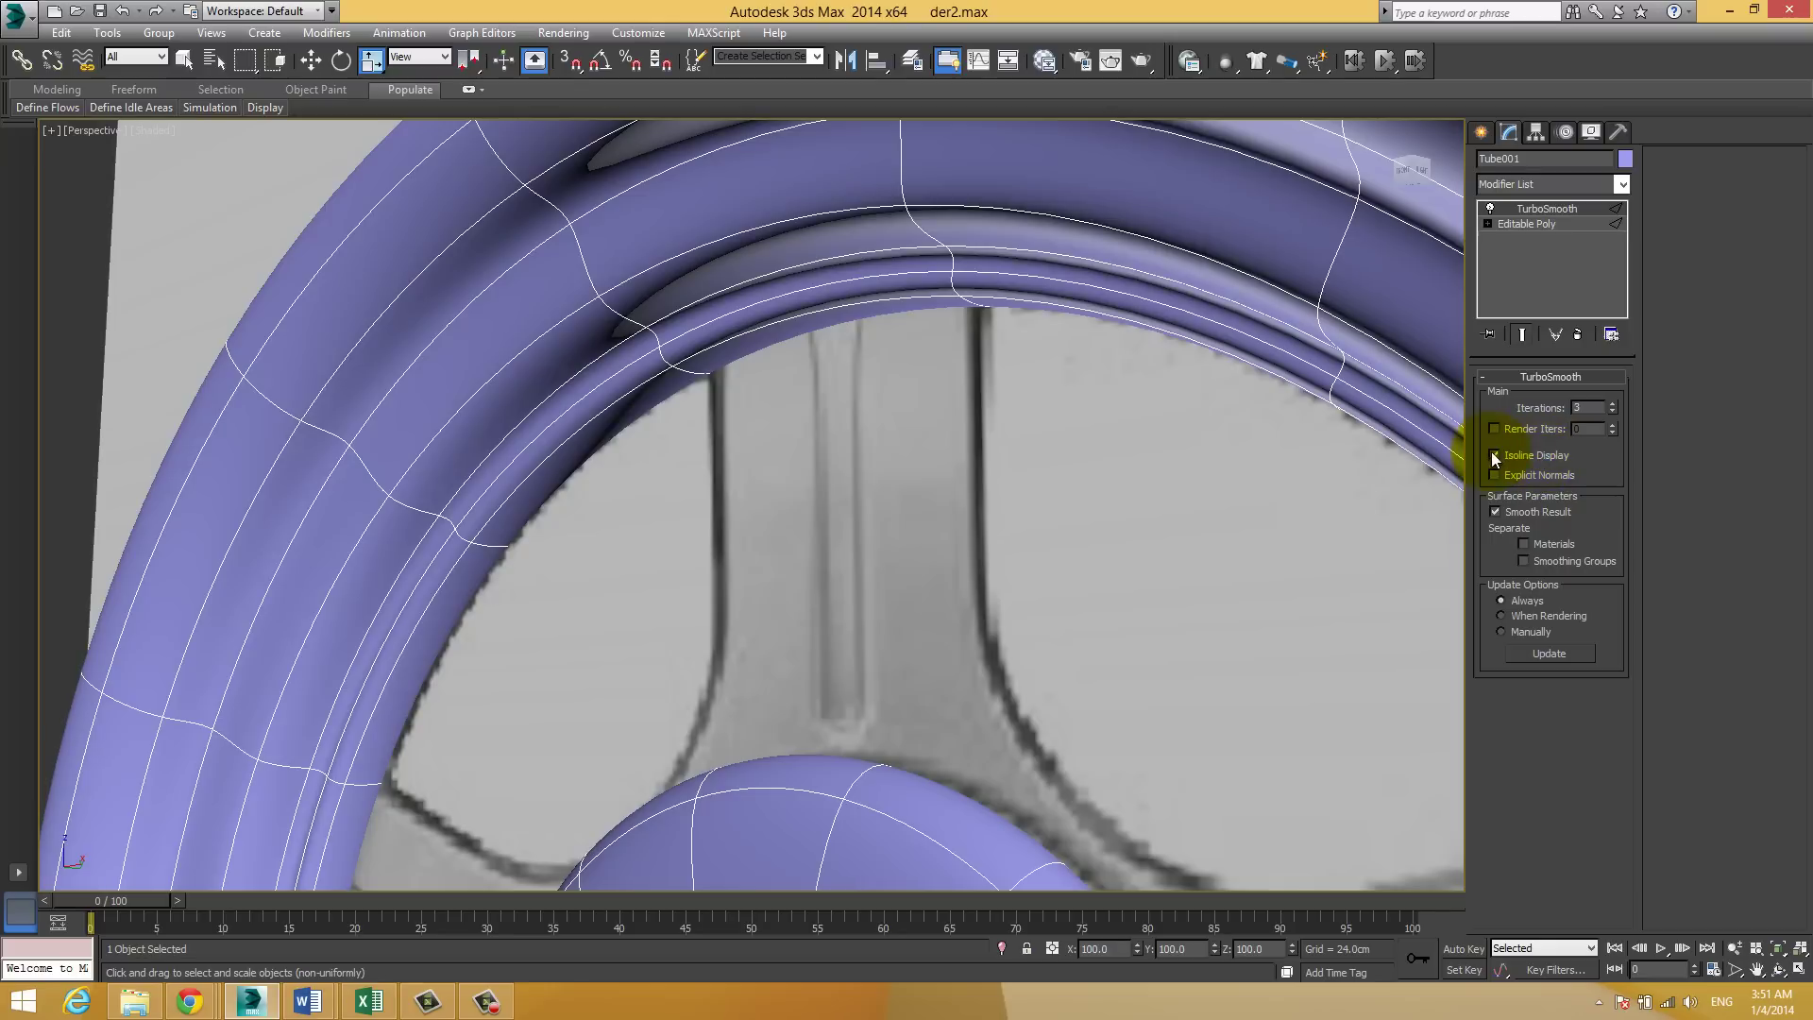
Step: Select an inner lip edge on the base Editable Poly, toggling TurboSmooth off and on
click(1551, 224)
scroll(967, 418, up, 2)
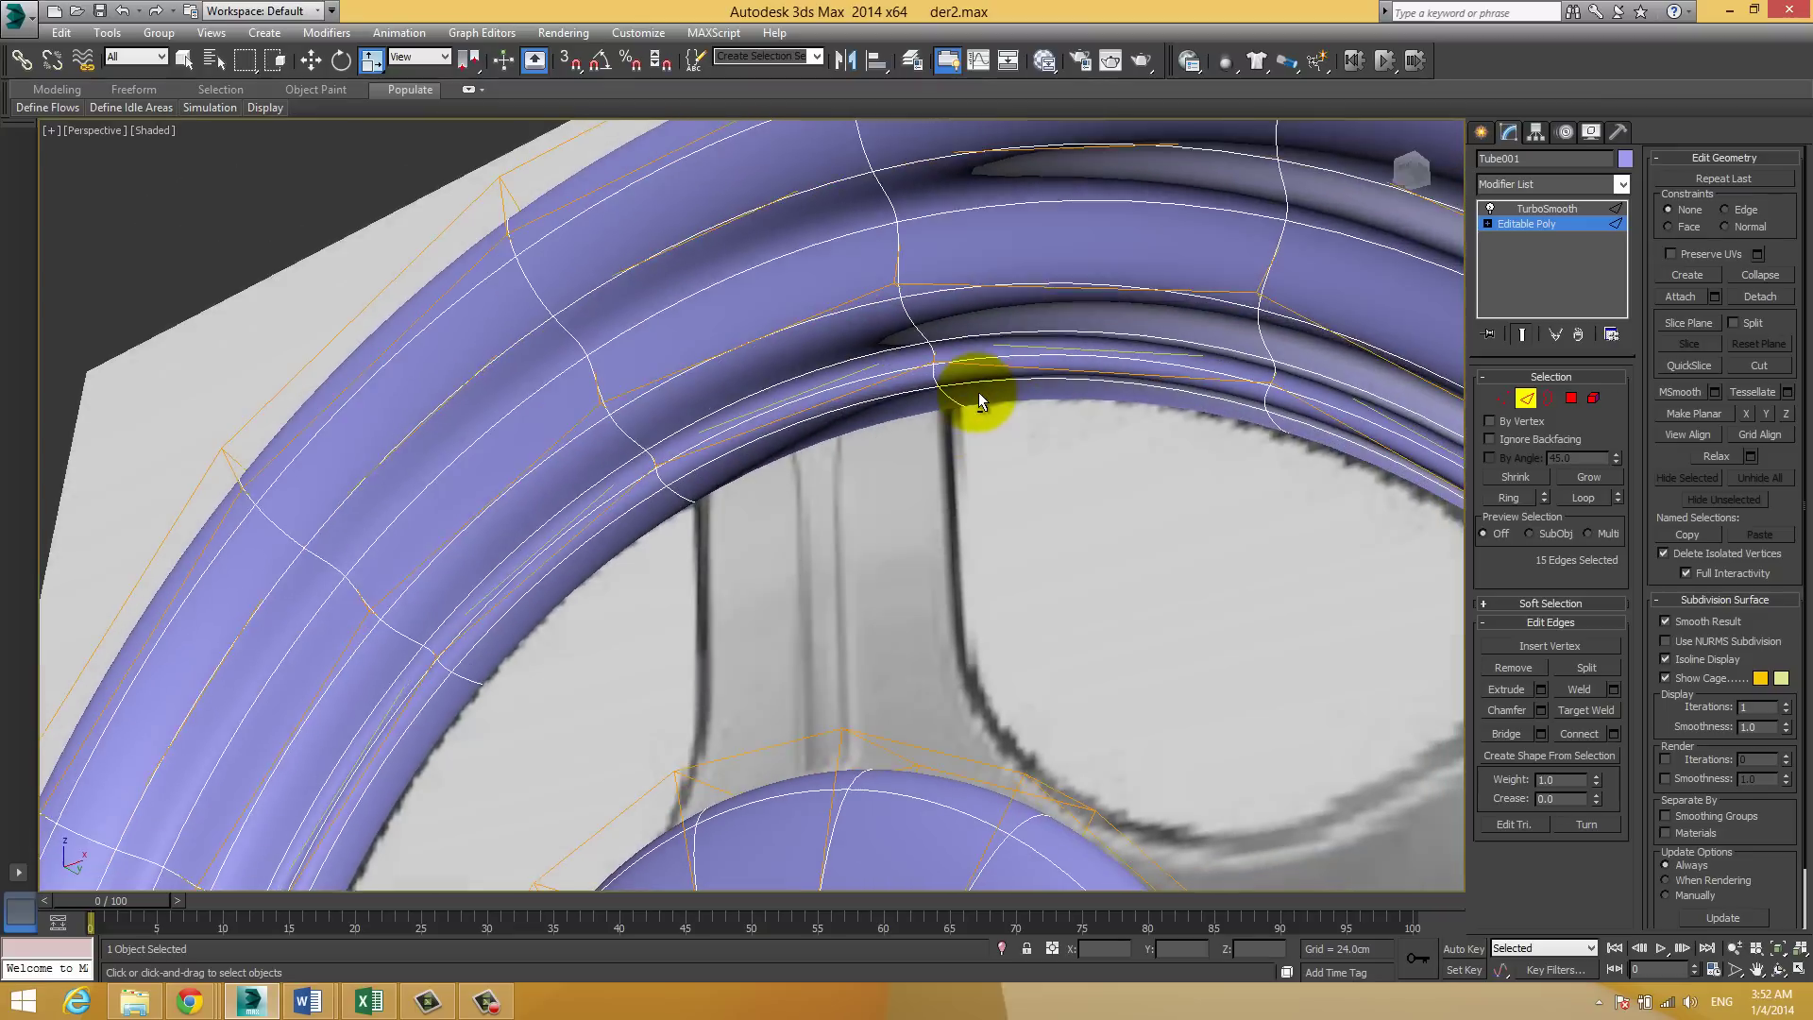
scroll(977, 410, up, 2)
scroll(858, 373, up, 2)
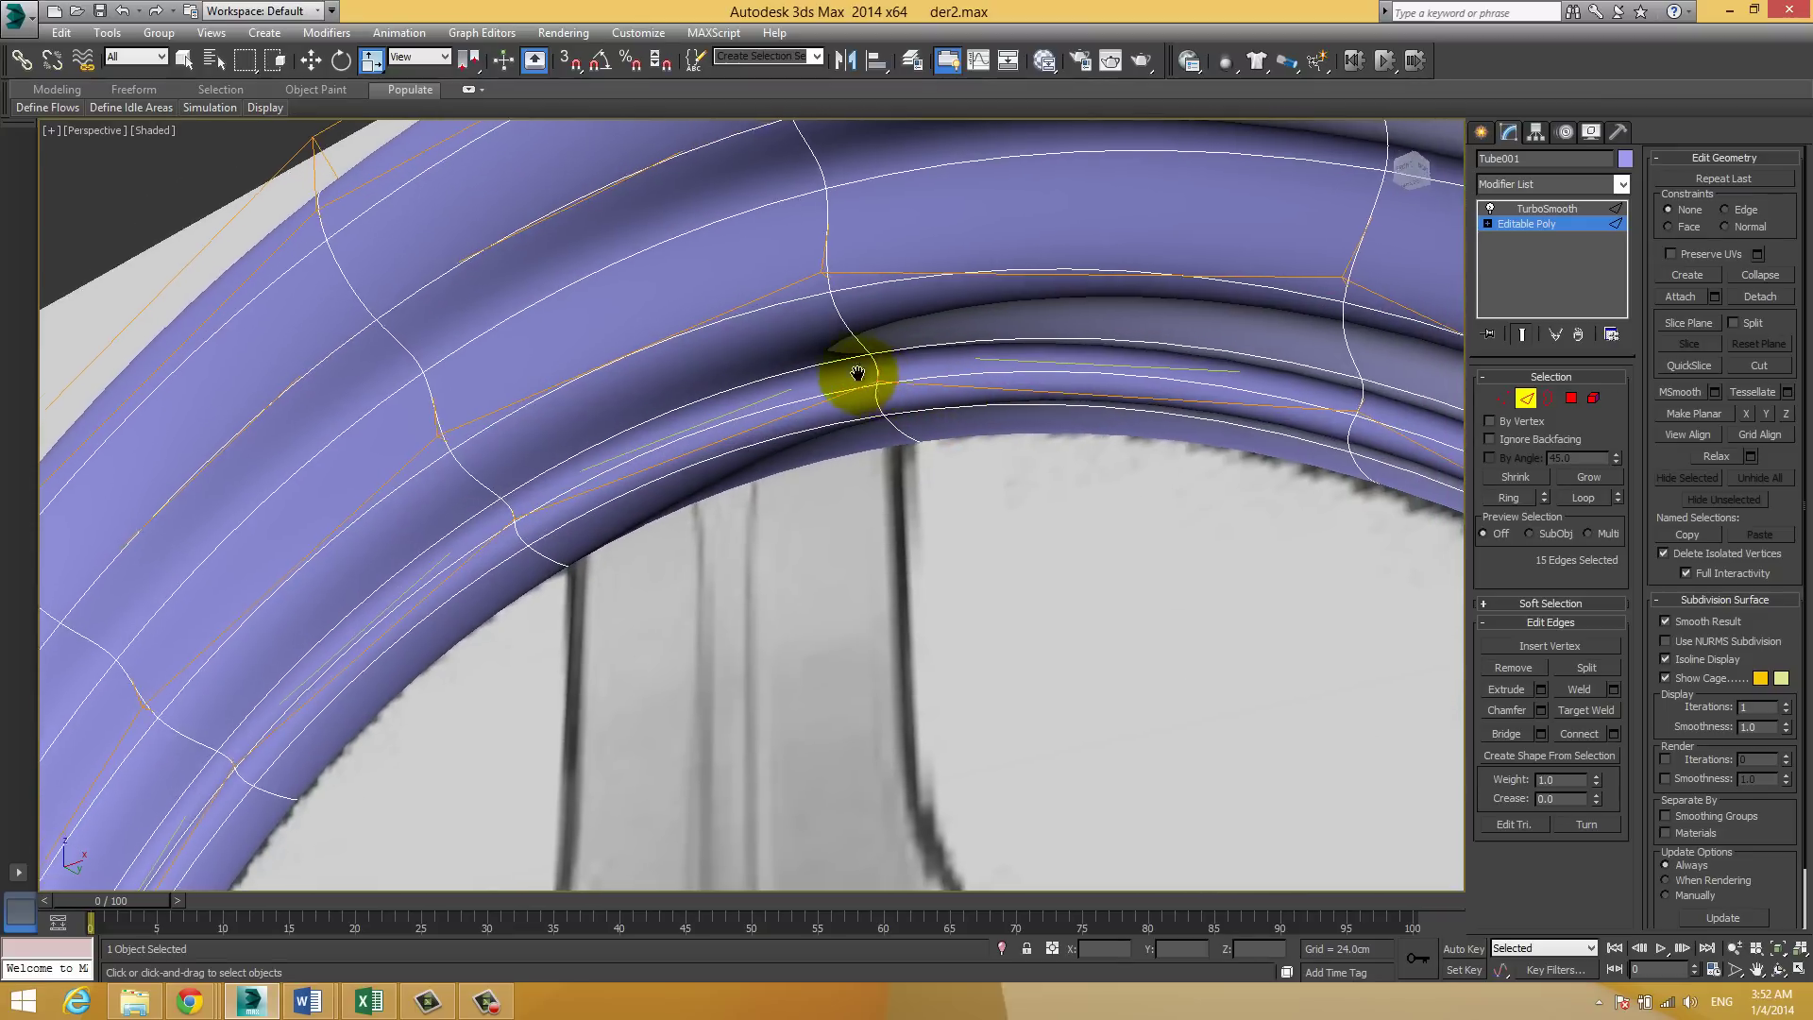
scroll(850, 376, up, 1)
scroll(1125, 372, up, 2)
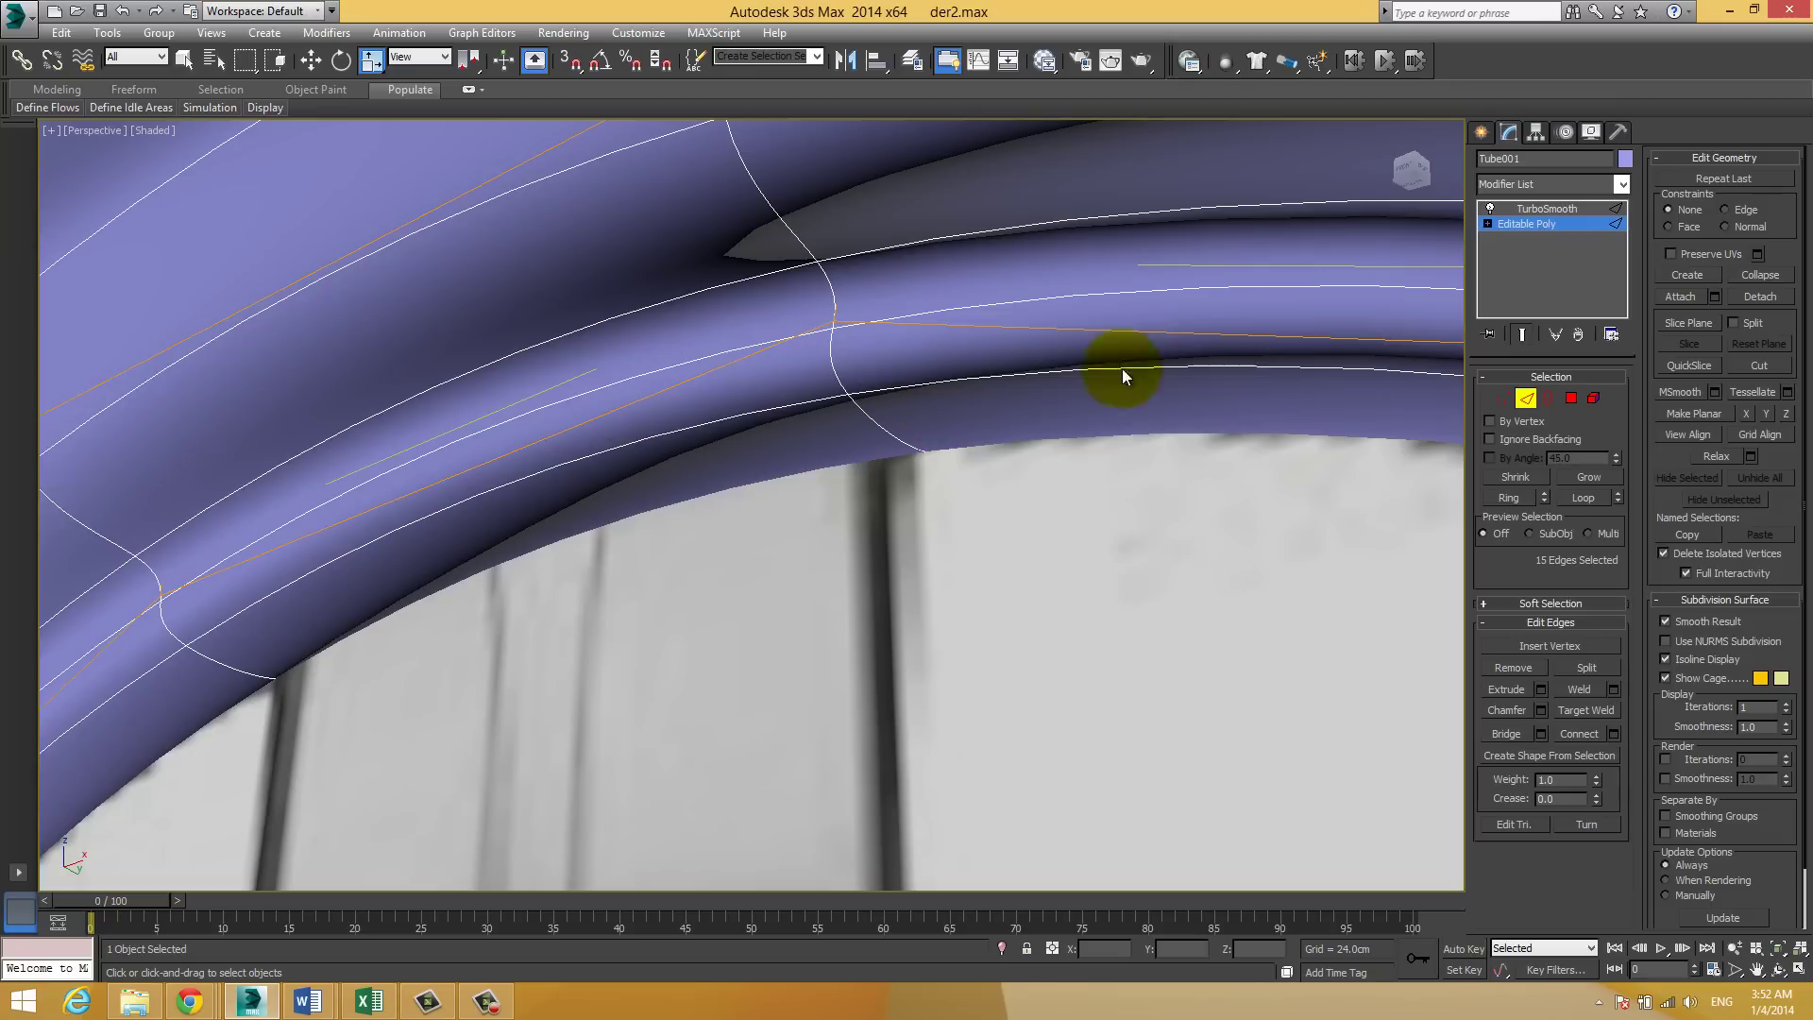
click(1491, 208)
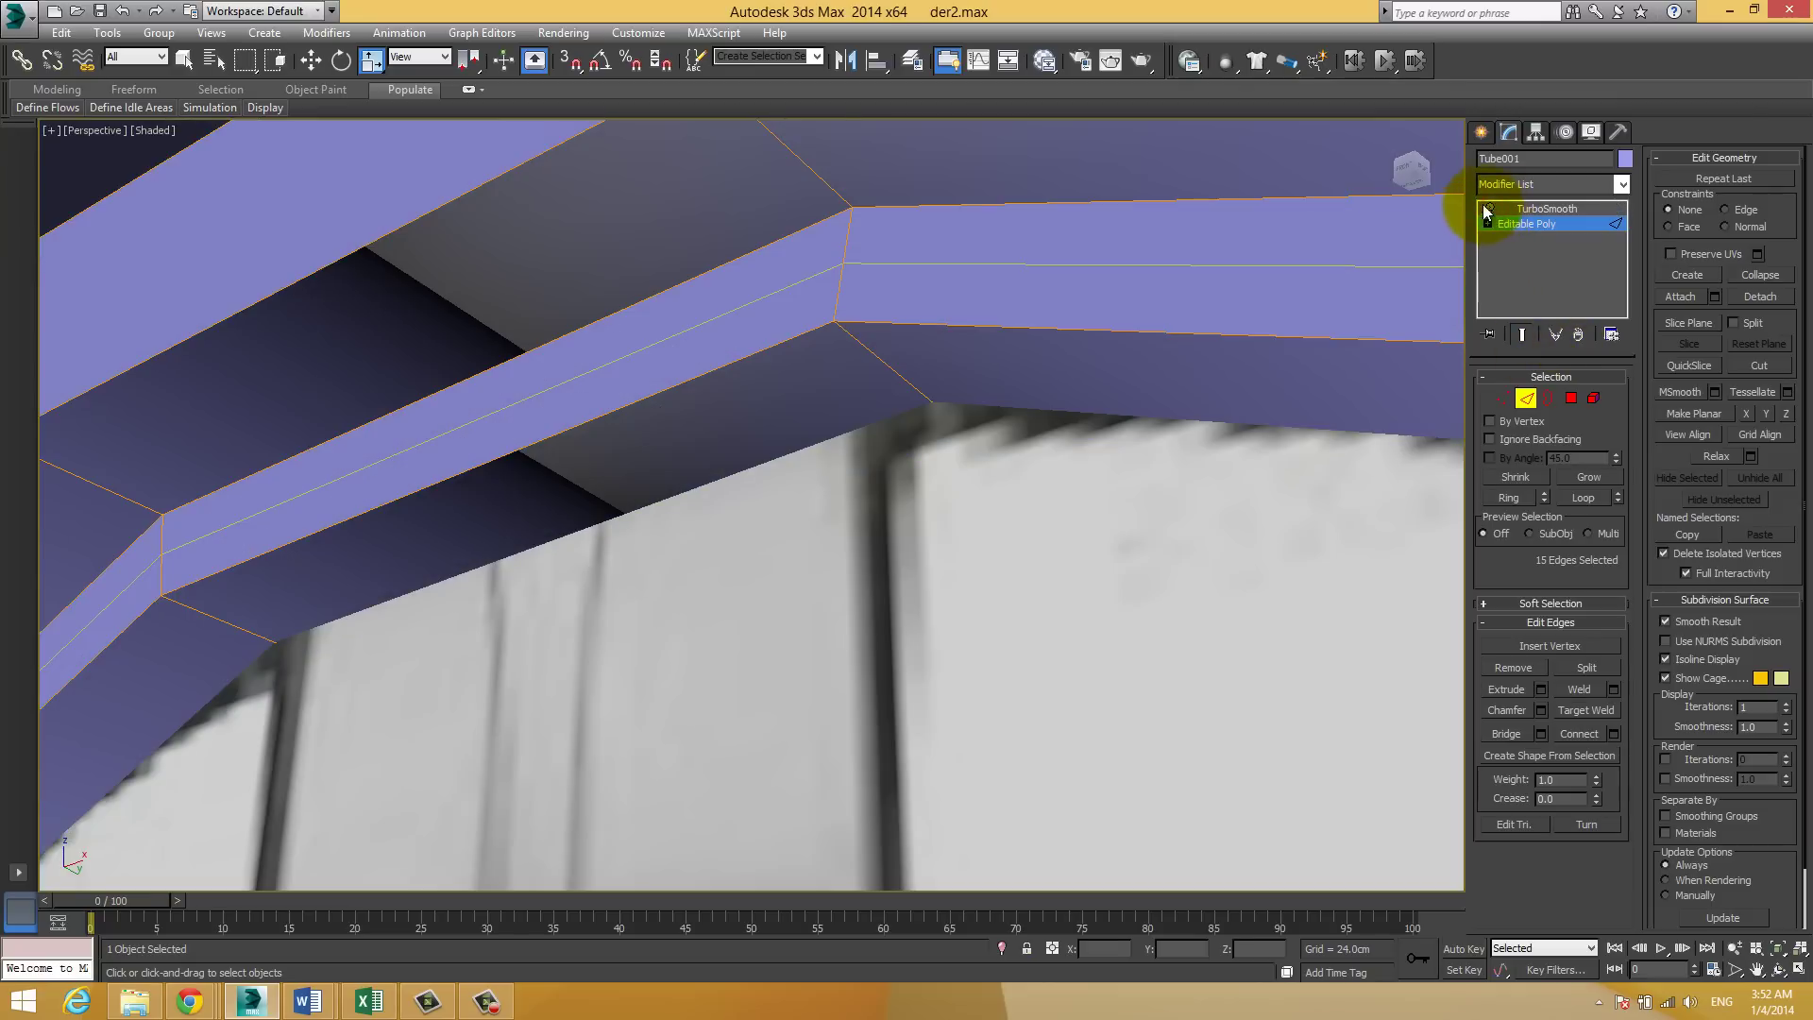
click(894, 376)
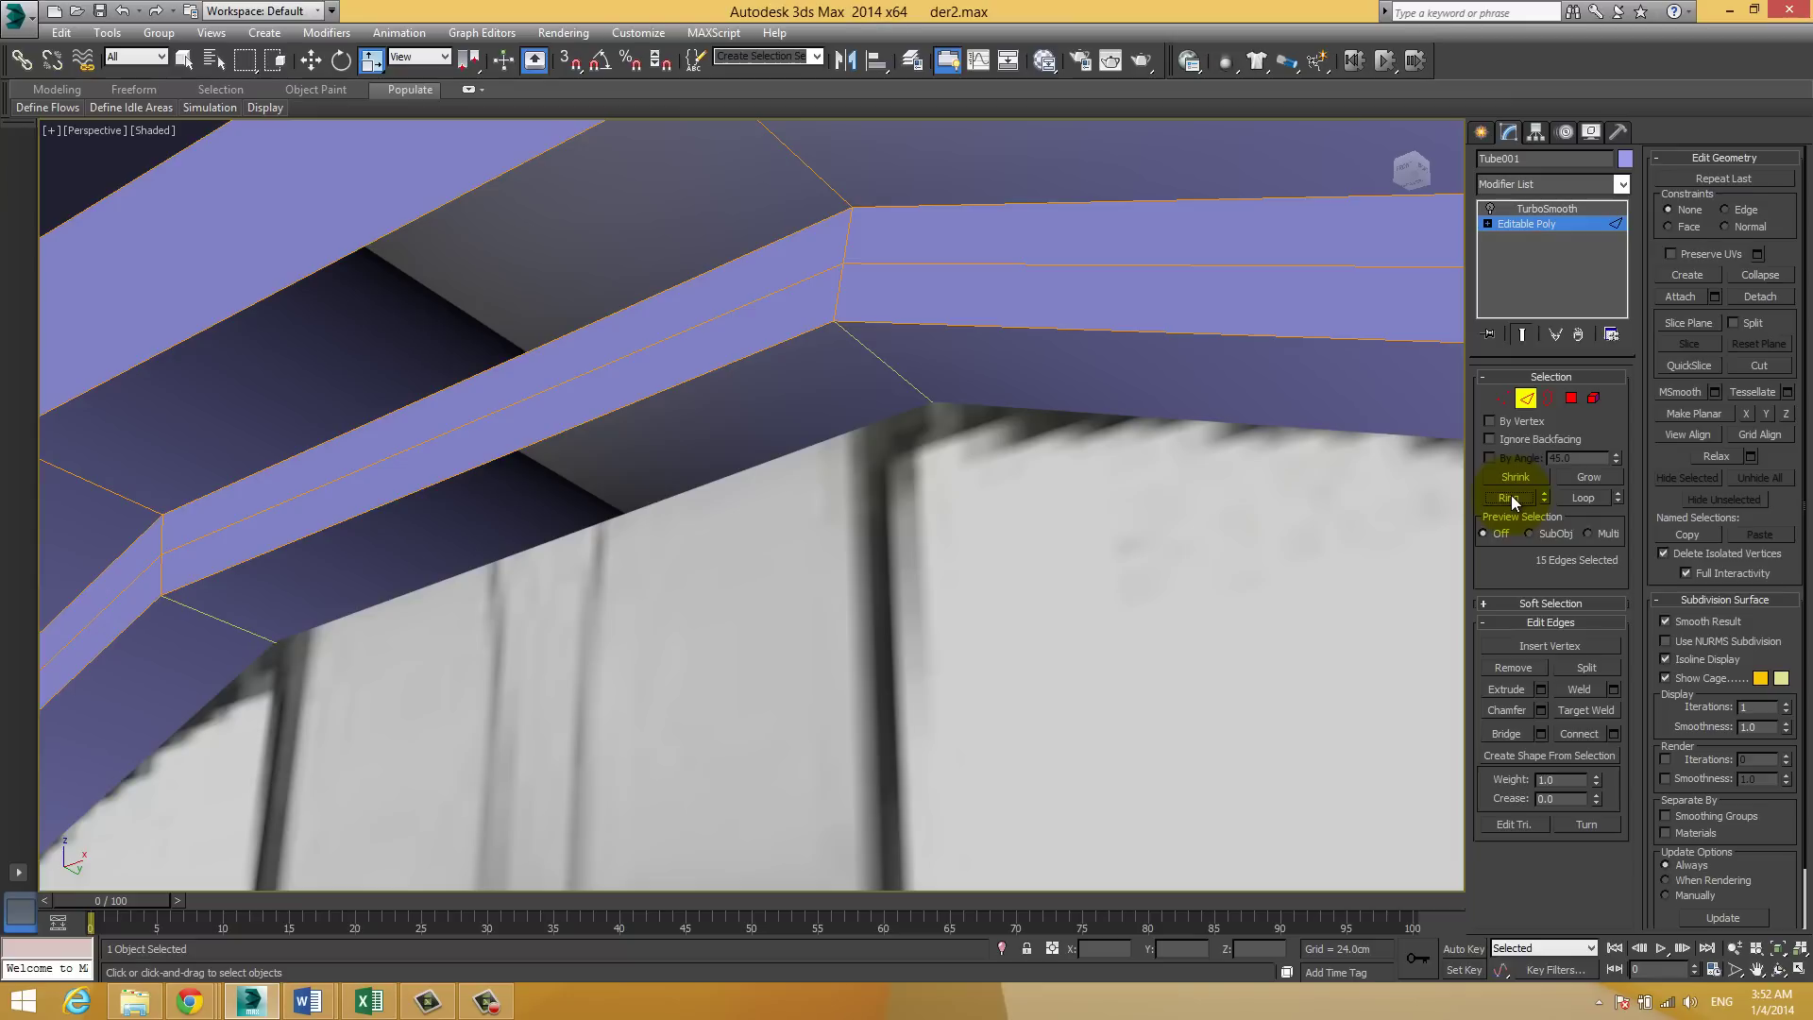
click(1491, 209)
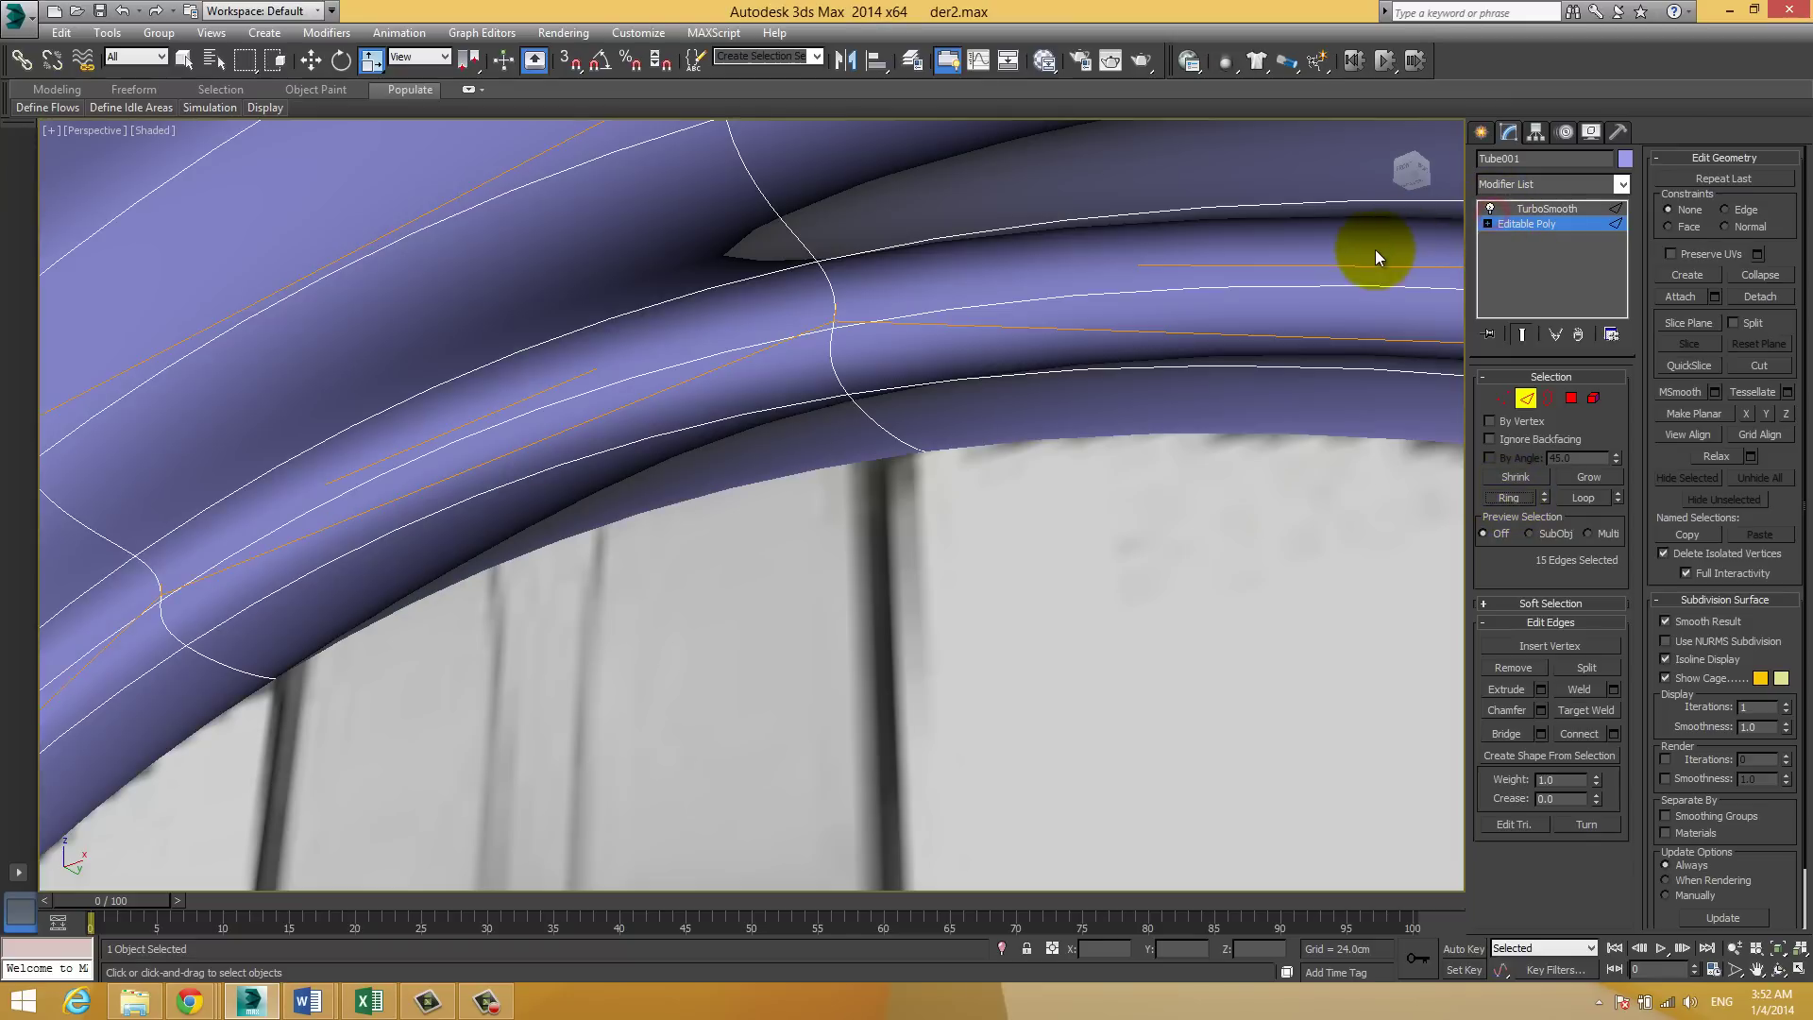
Step: Connect a single-segment loop at slide 78 along the inner lip, keeping smoothing visible
click(1611, 733)
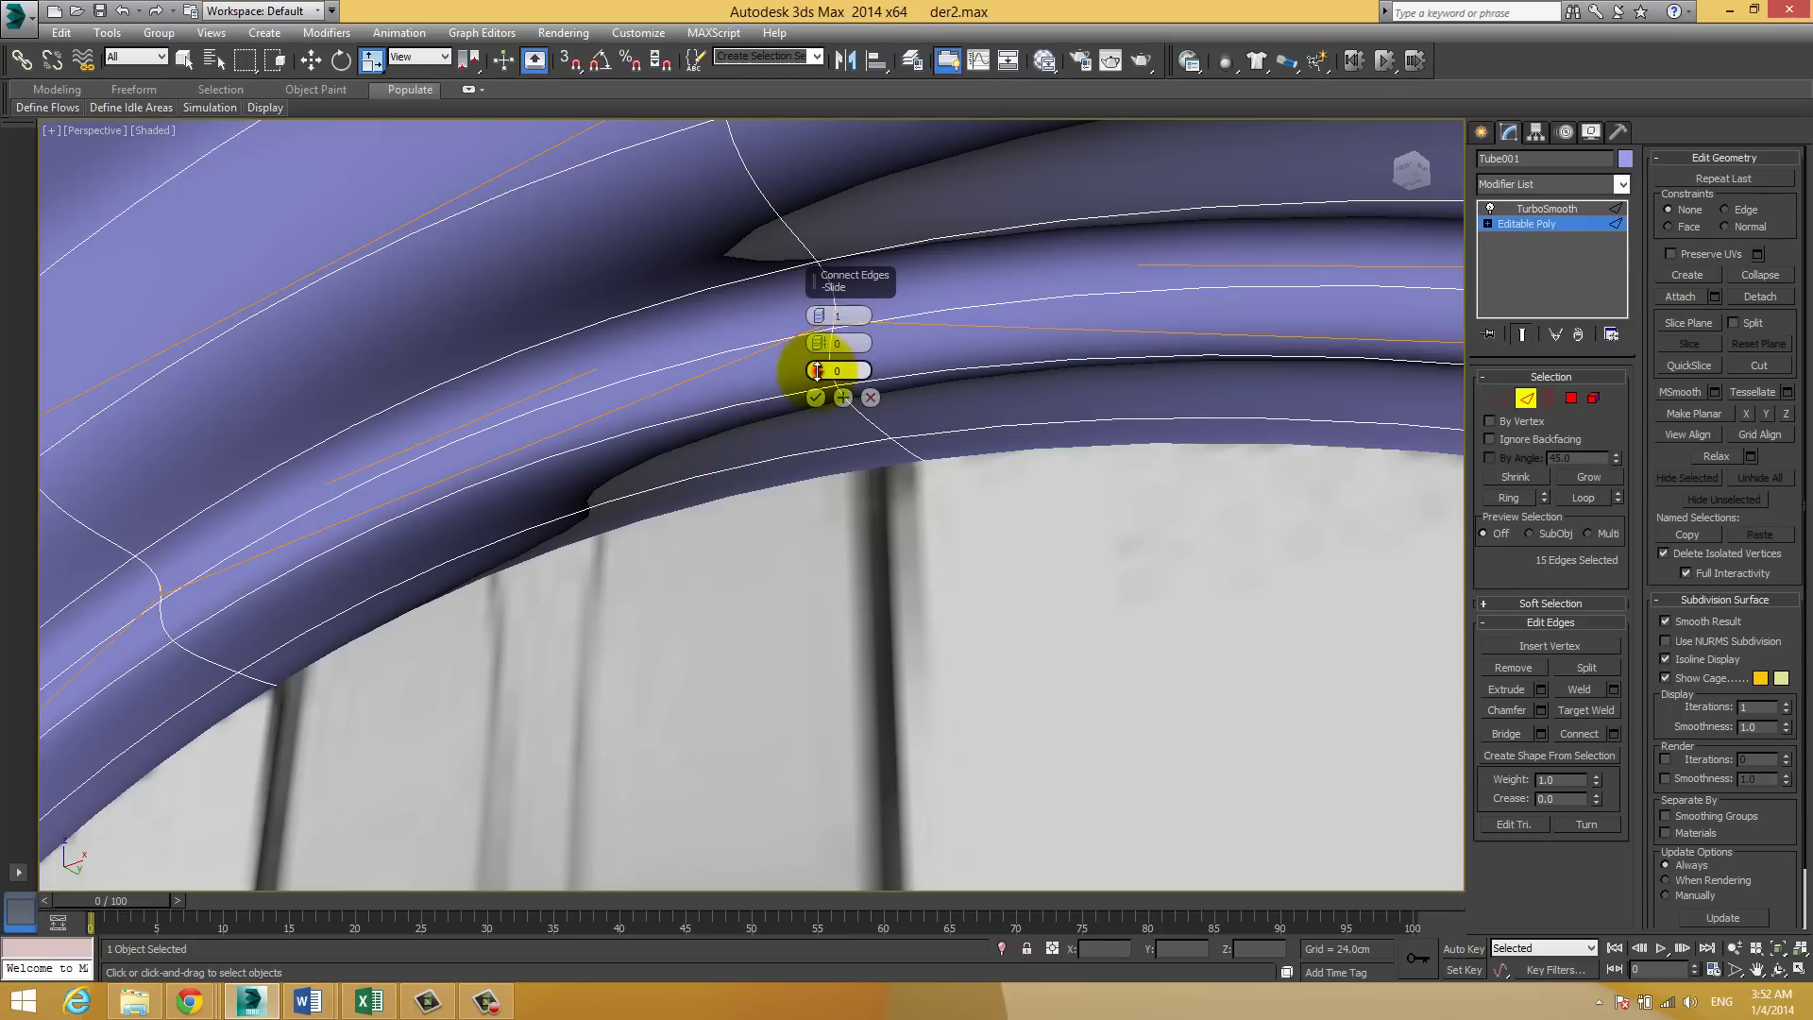
drag(819, 370, 803, 972)
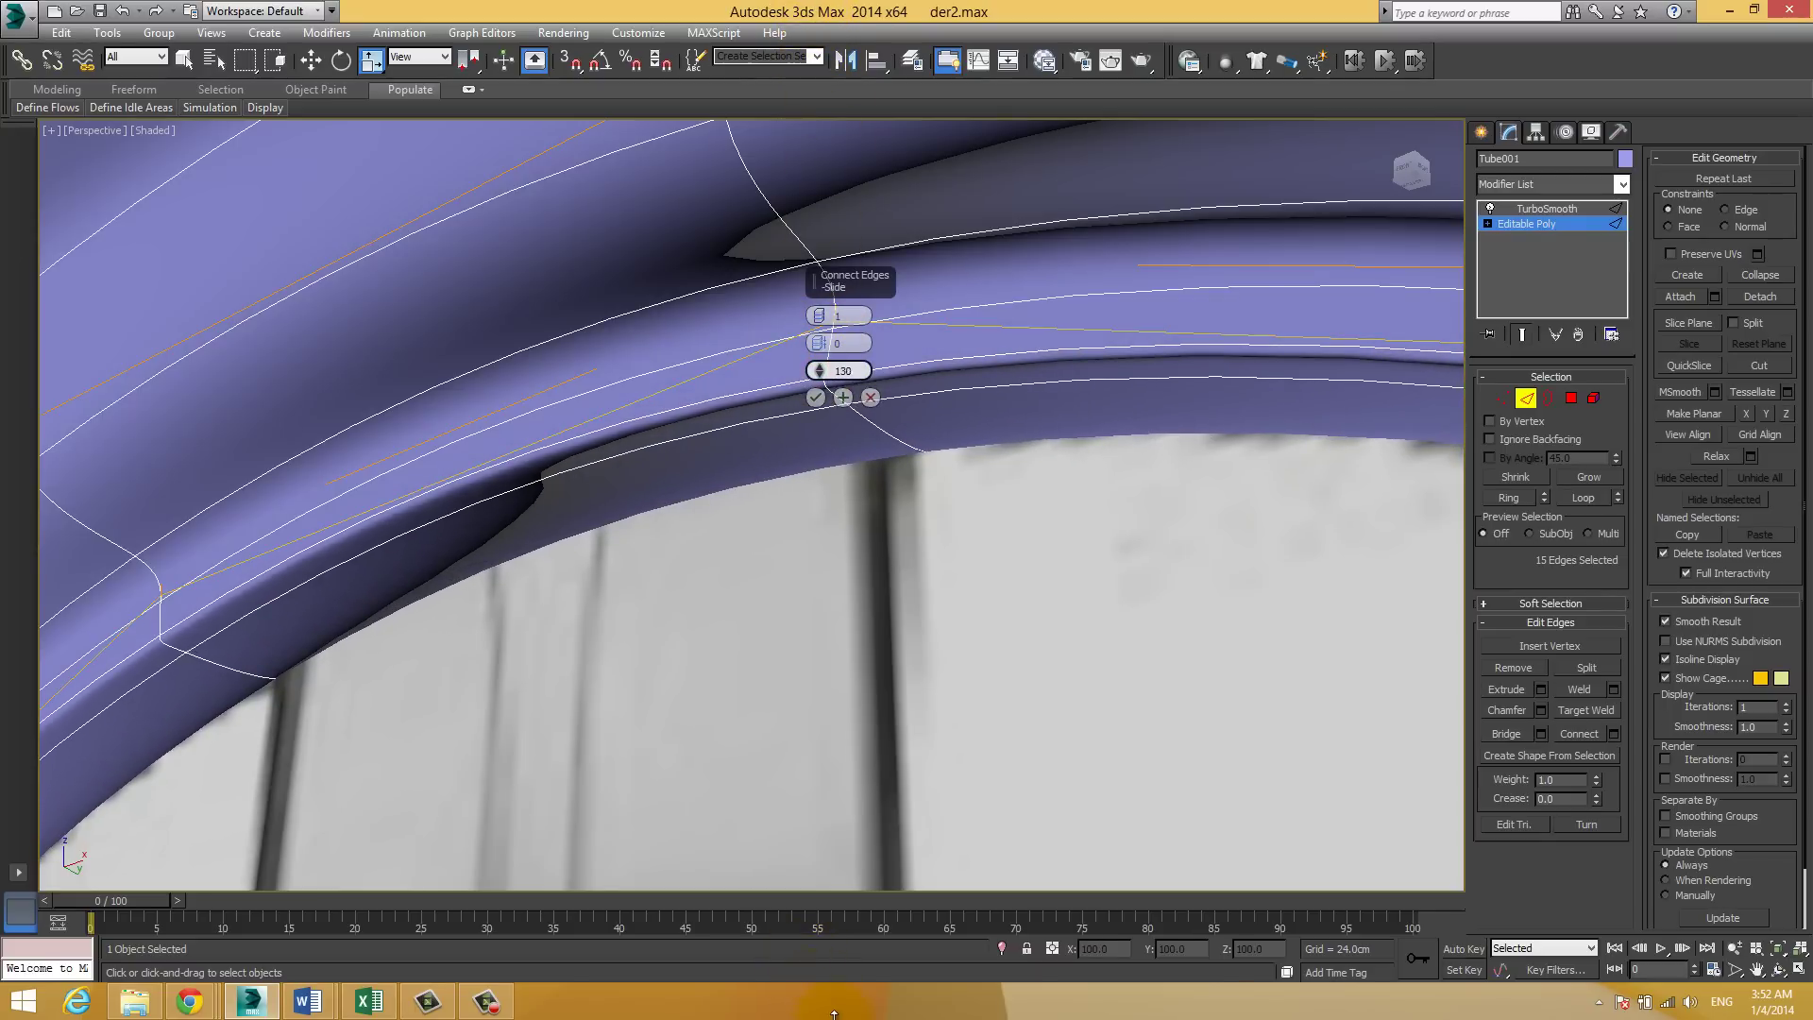
mouse_move(409, 1012)
mouse_down()
mouse_move(818, 331)
mouse_move(790, 81)
mouse_up()
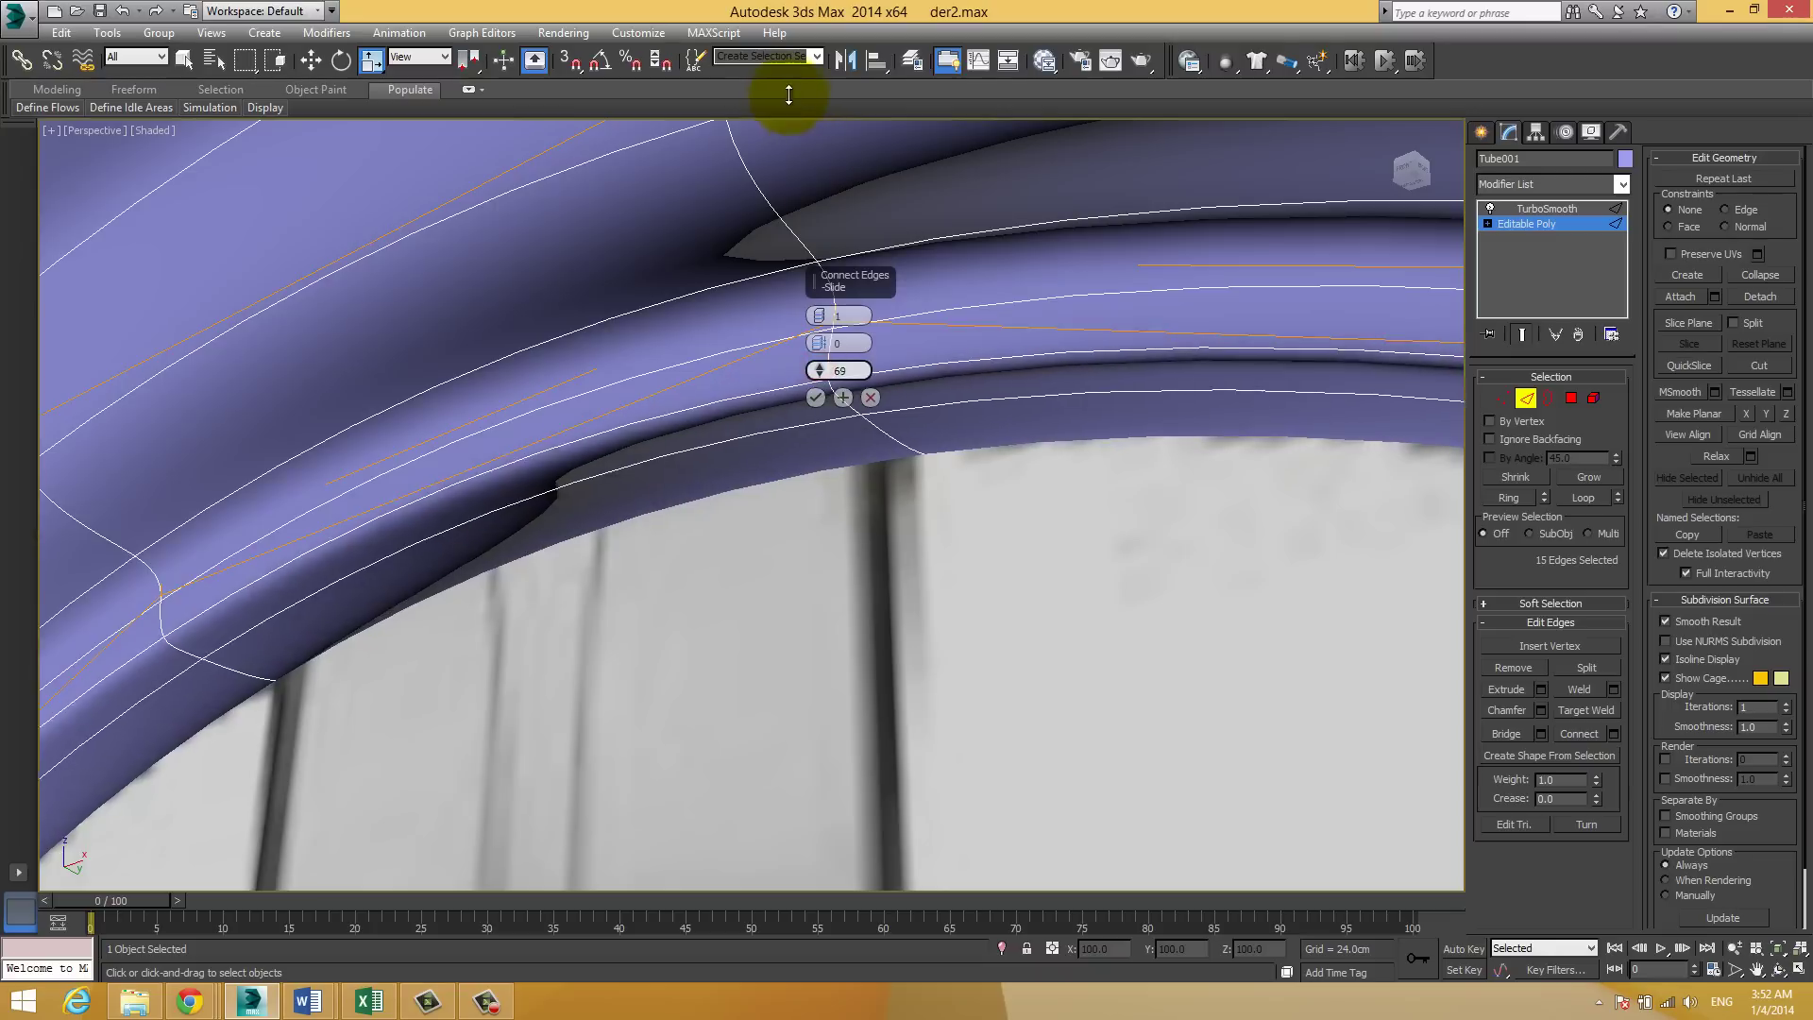
click(1490, 210)
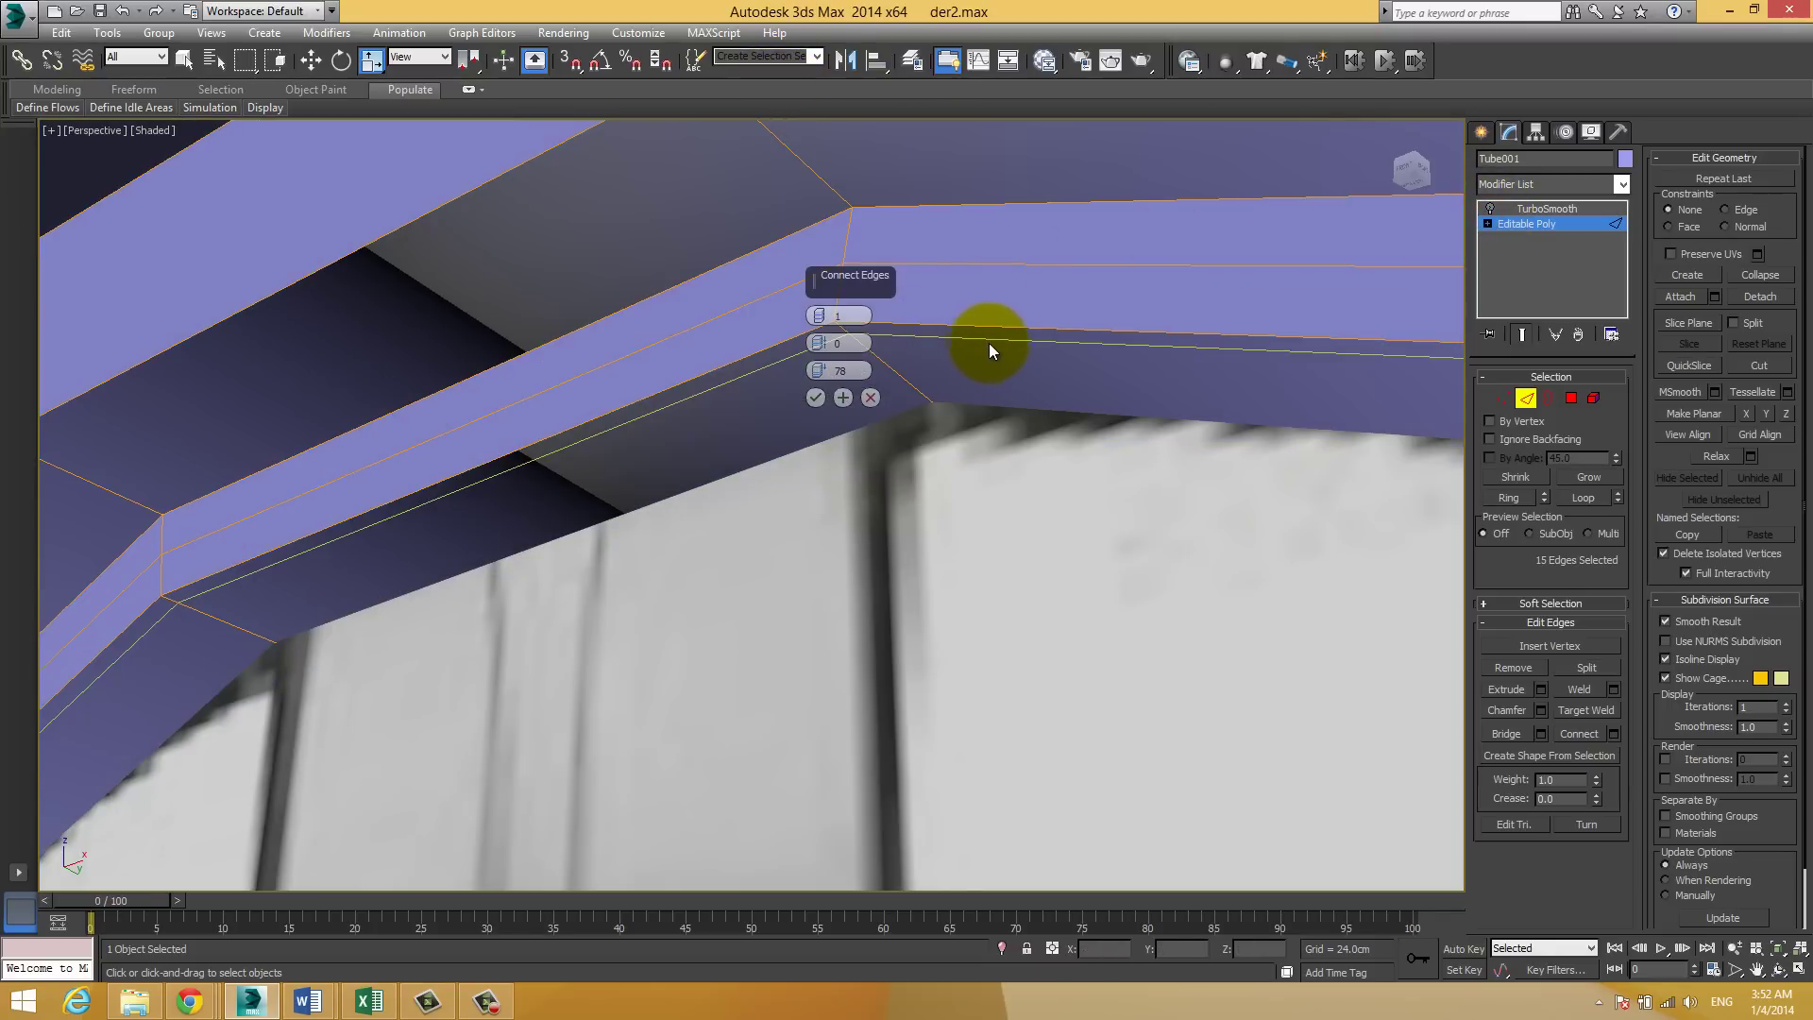
click(817, 398)
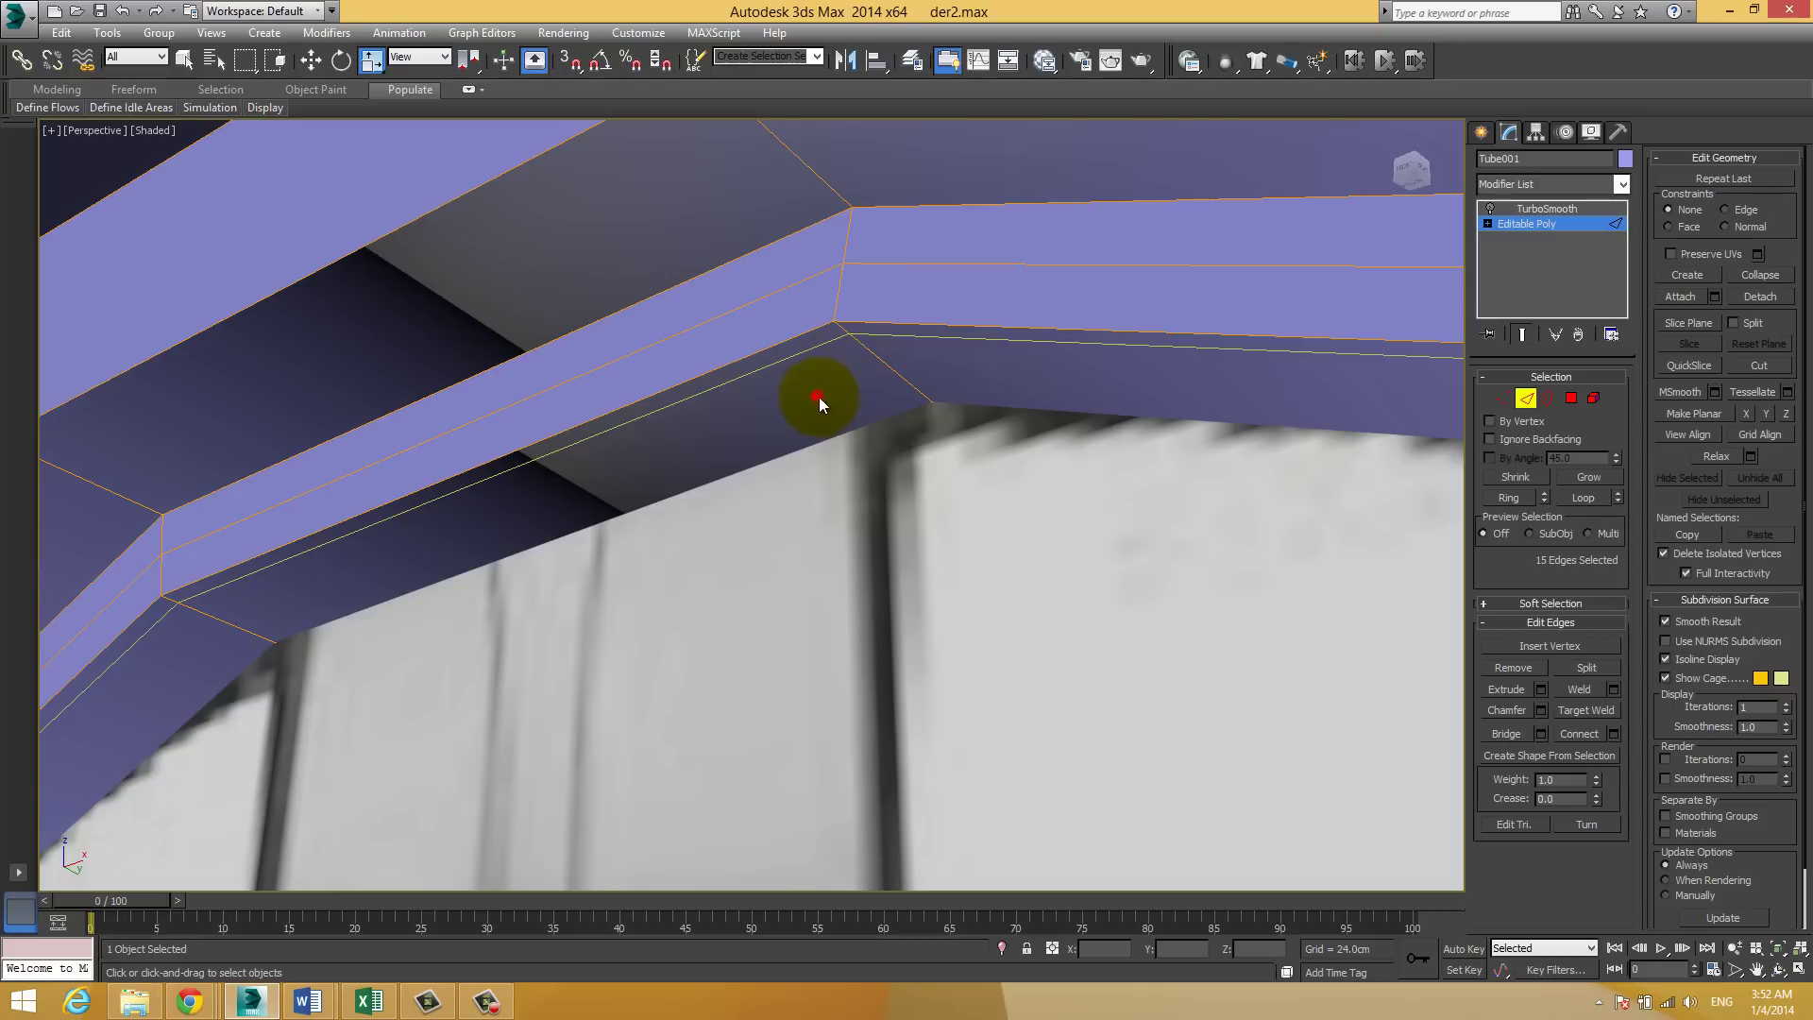
click(1536, 214)
click(1532, 225)
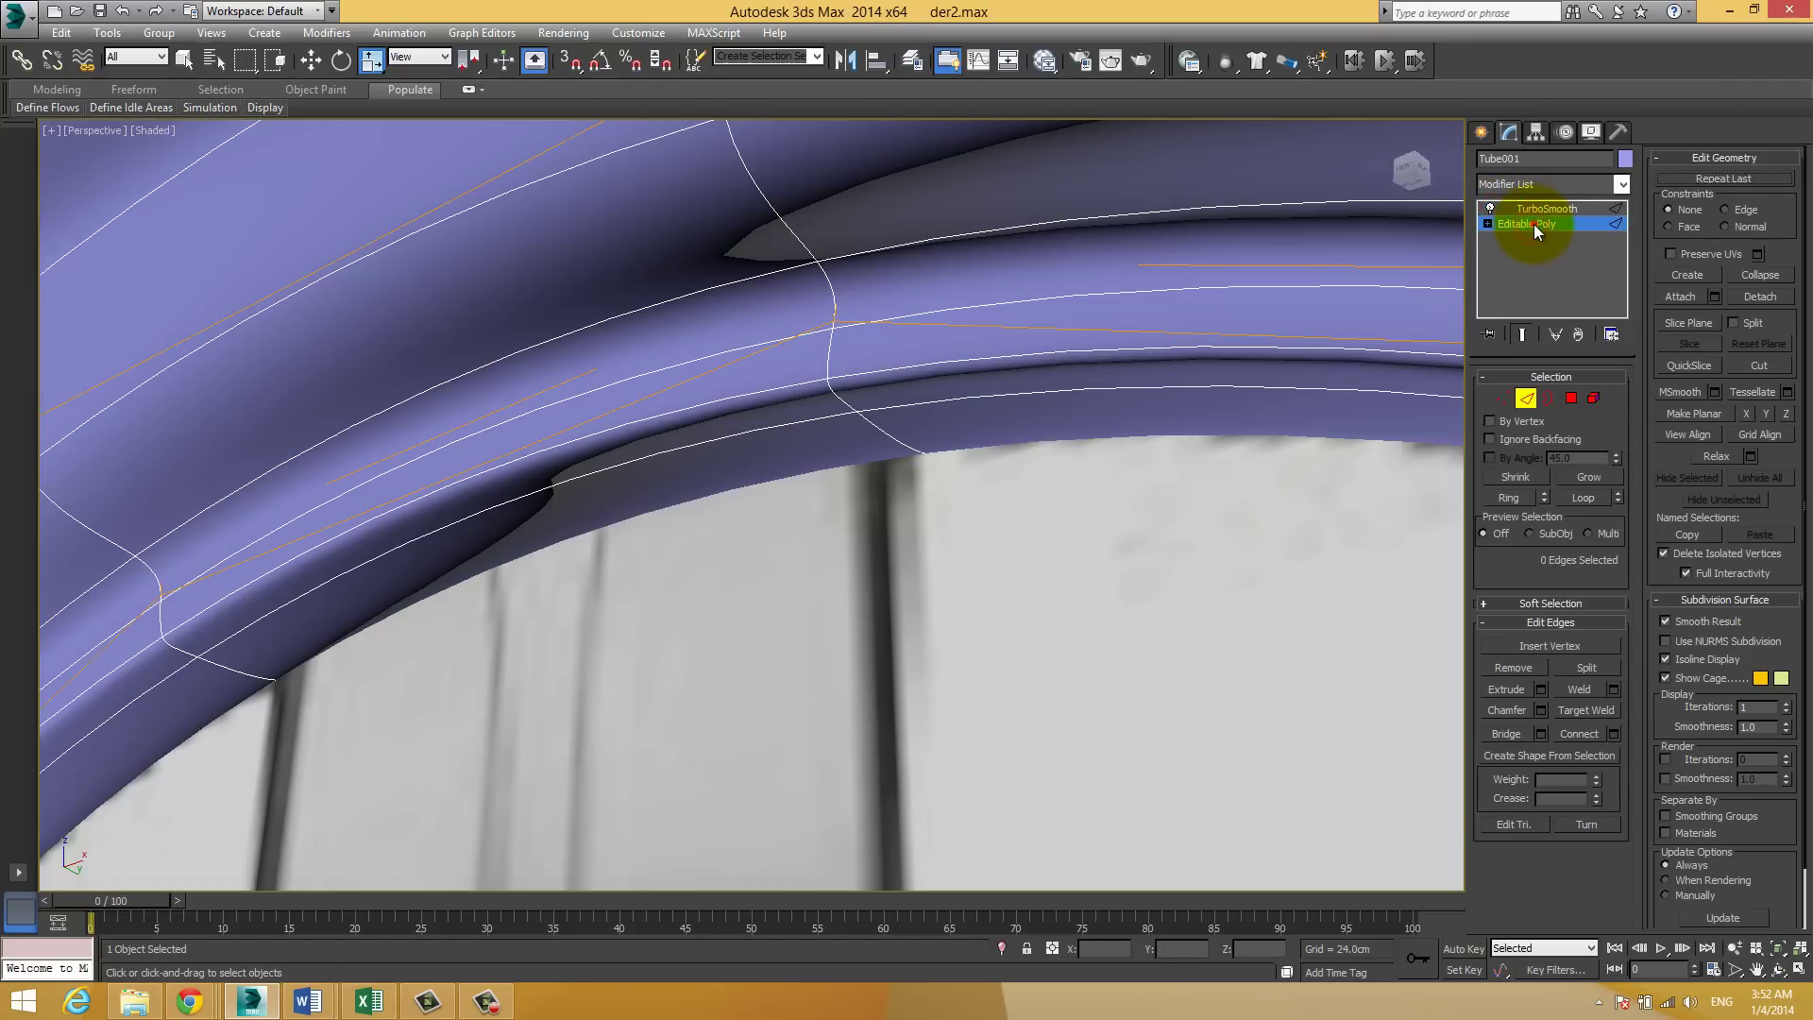
click(1563, 210)
Step: Delete the TurboSmooth modifier from Tube001, leaving the bare Editable Poly rim cage
click(1005, 496)
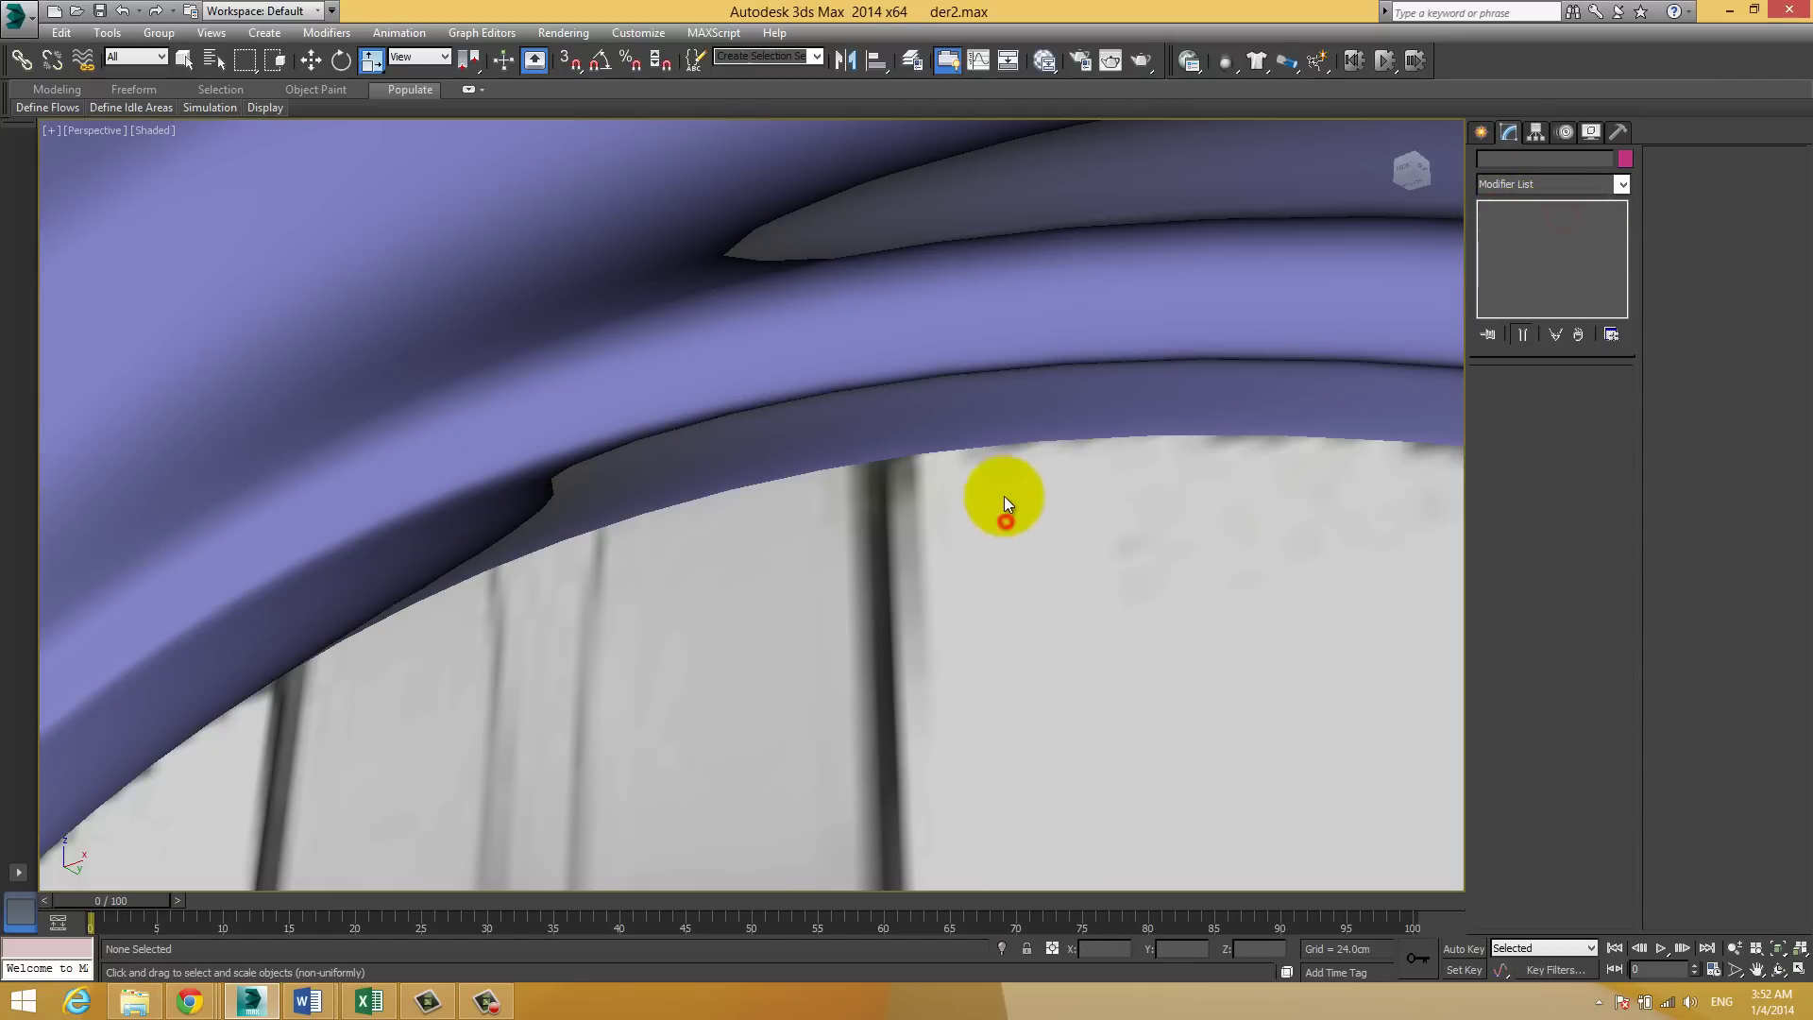
scroll(1012, 445, down, 2)
scroll(950, 416, down, 4)
scroll(874, 400, up, 1)
middle_drag(875, 400, 822, 377)
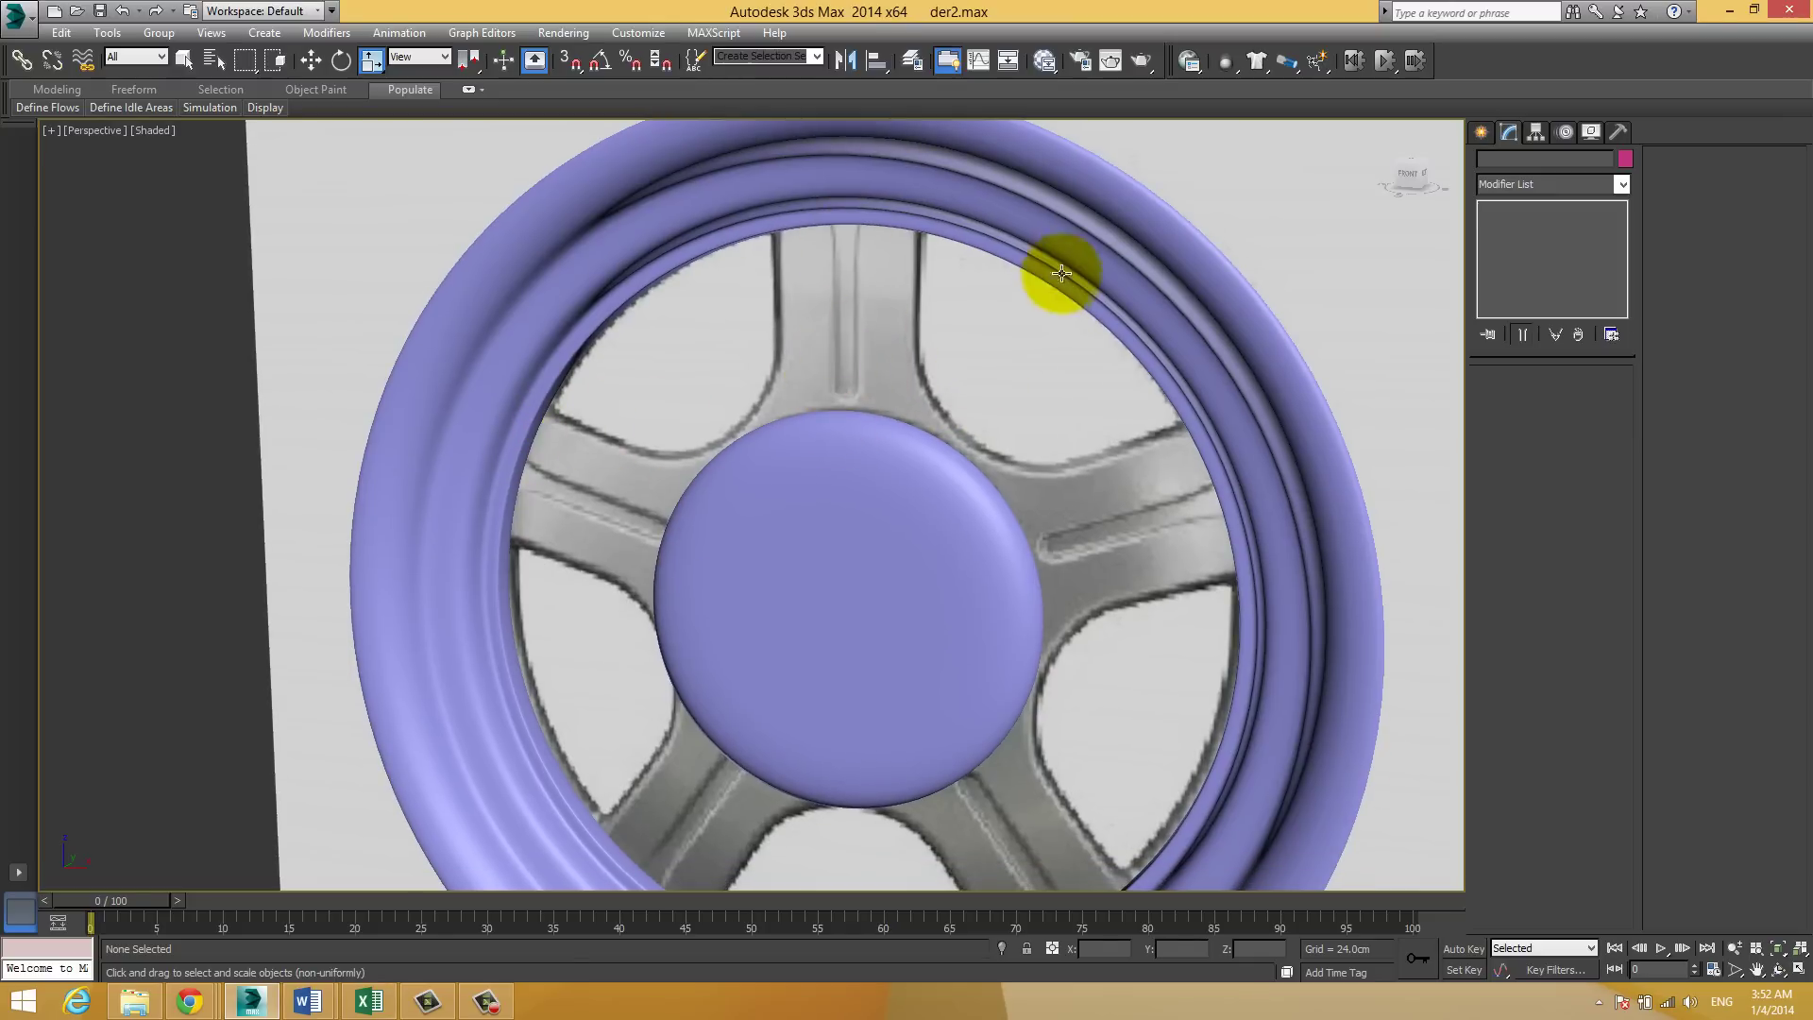
click(1081, 245)
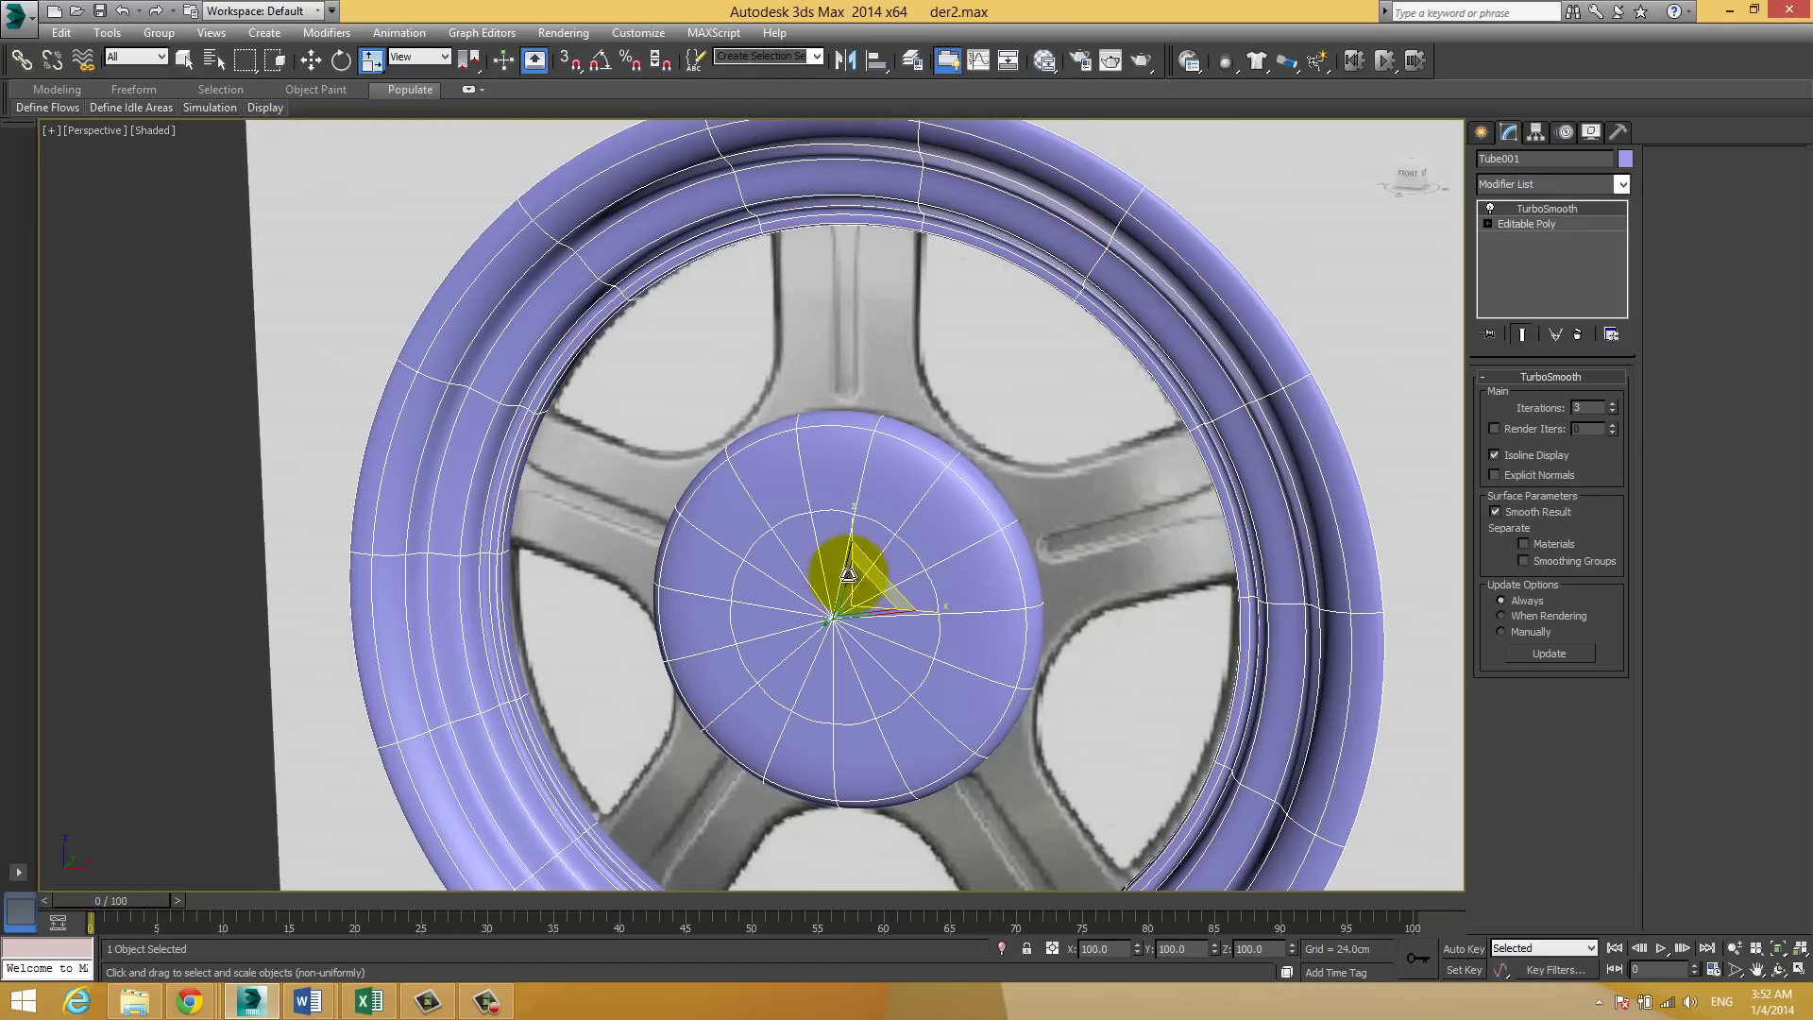
right_click(1510, 211)
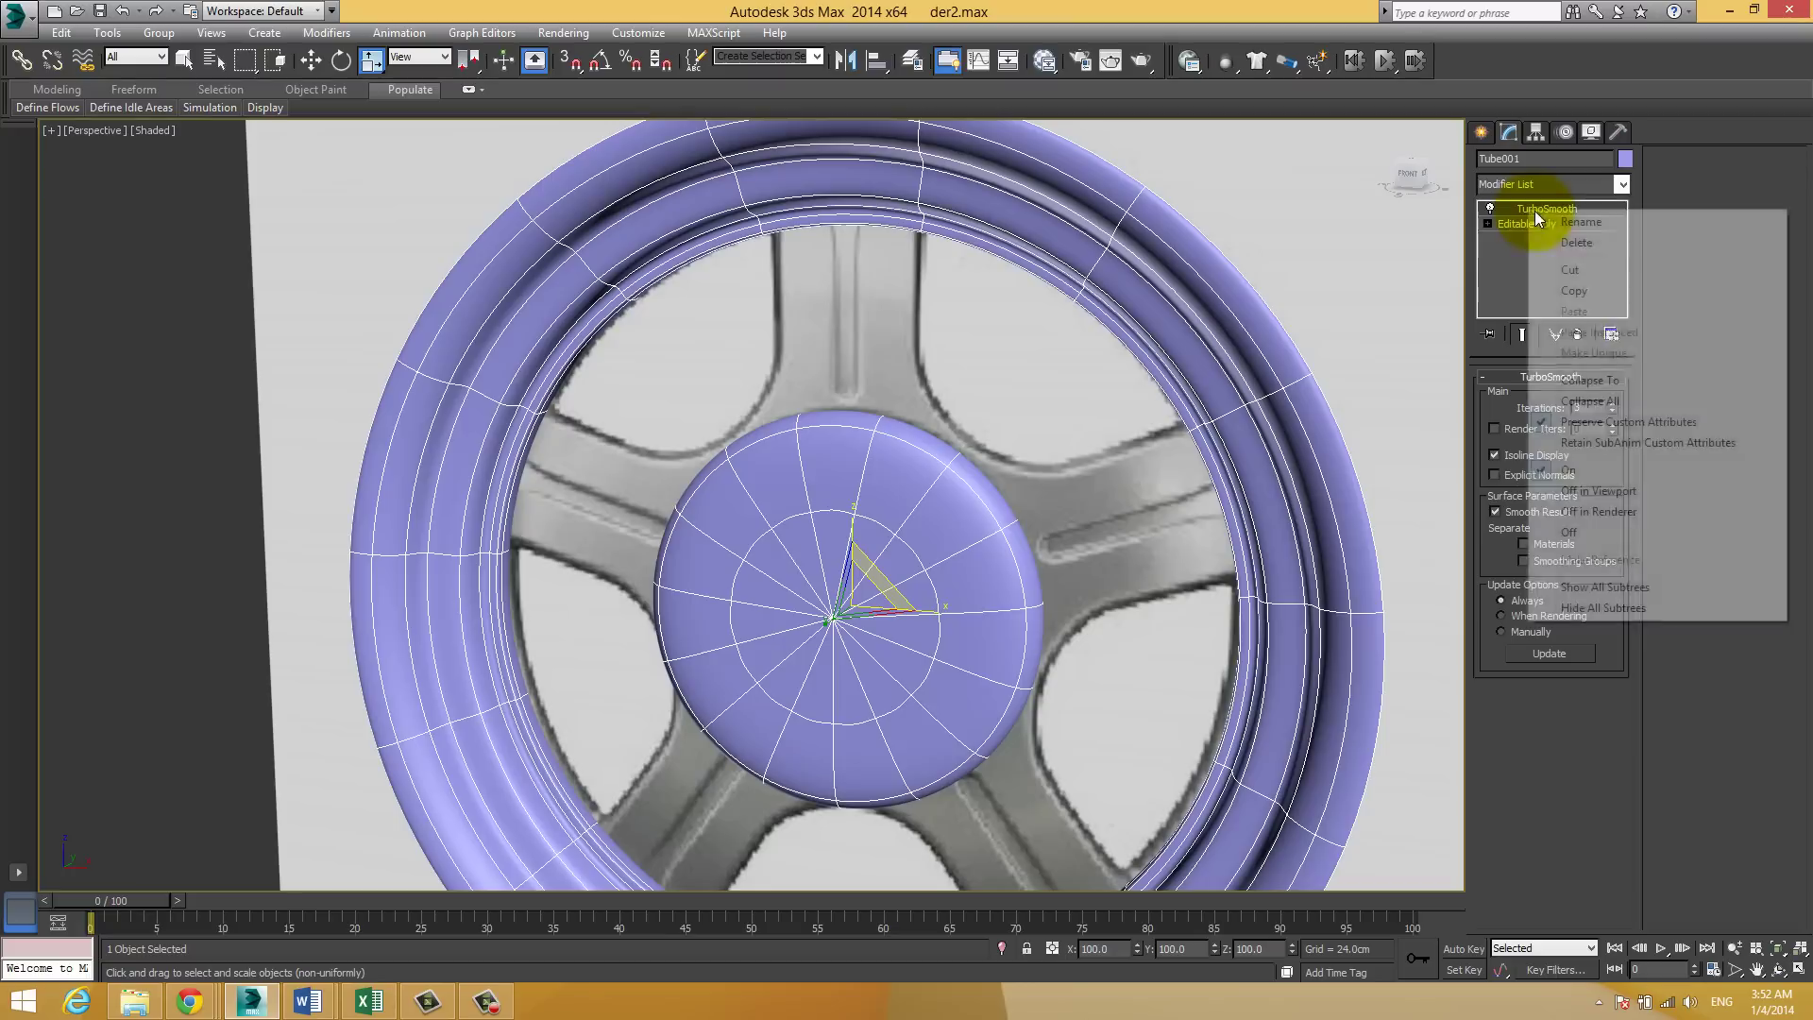
click(1577, 238)
Step: Bridge the hub's top polygon to the inner rim polygon above it to form the top spoke
alt+middle_drag(891, 416, 886, 354)
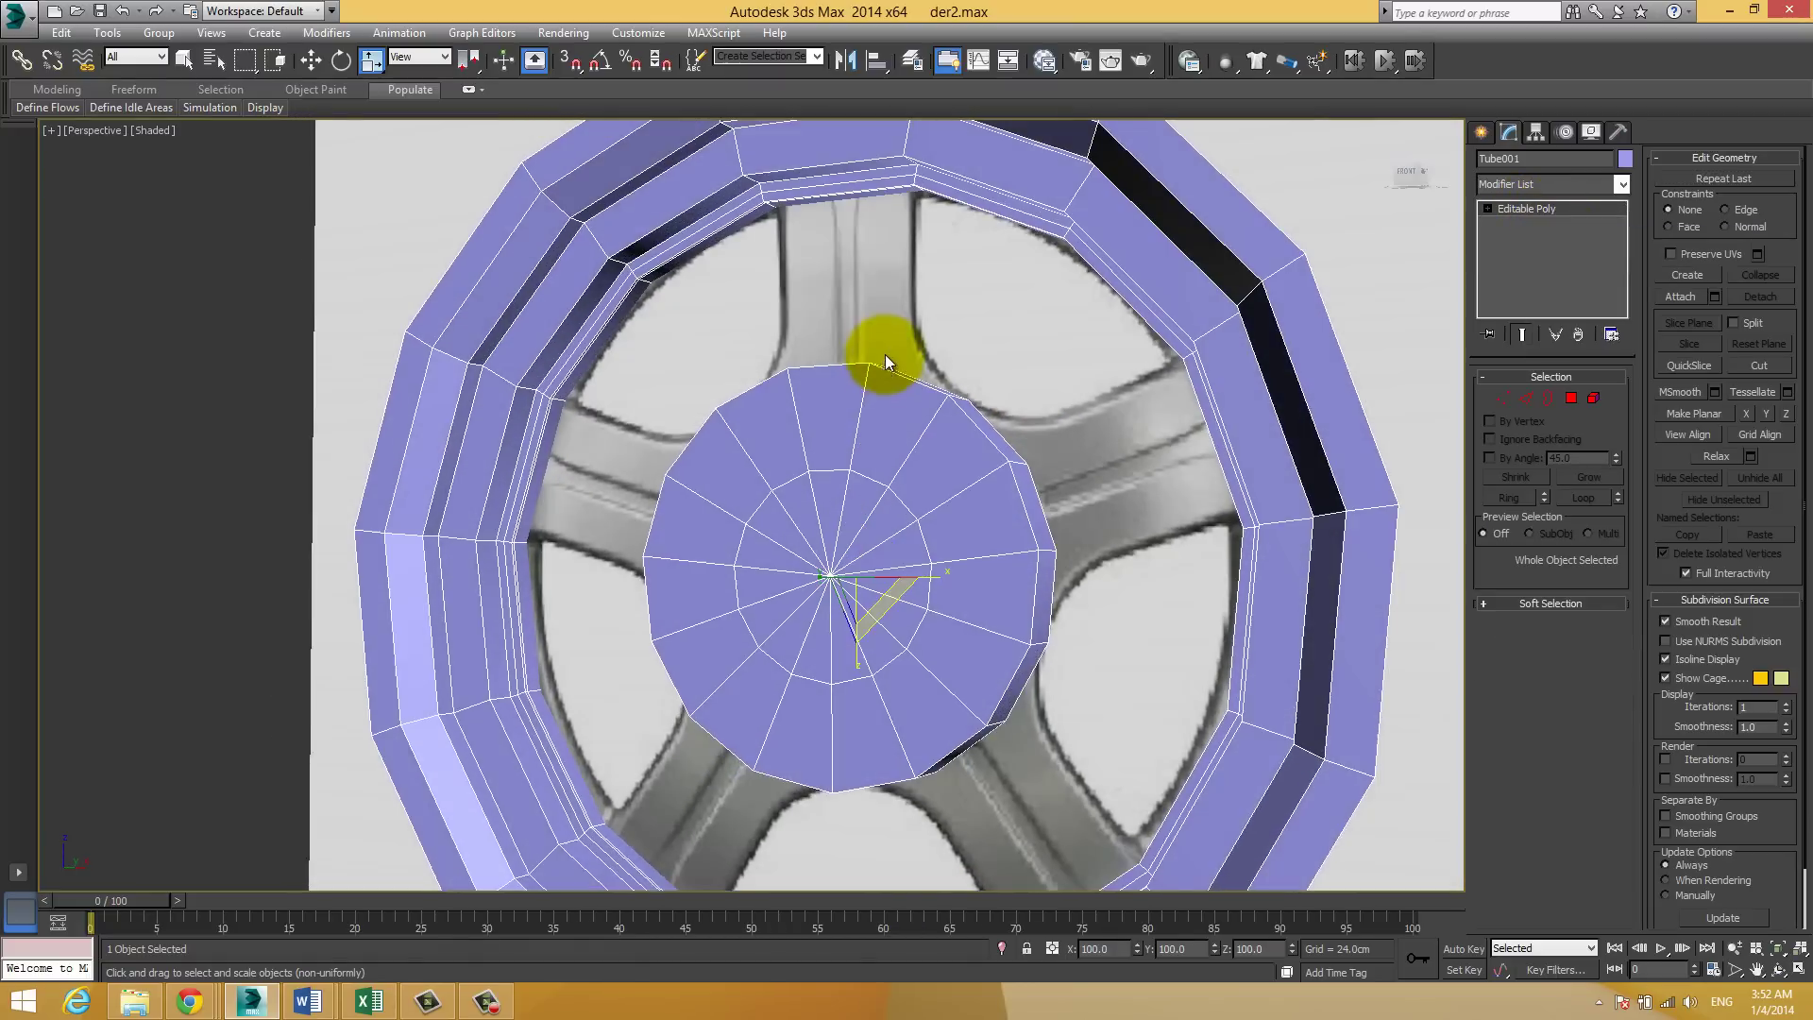
alt+middle_drag(952, 417, 923, 324)
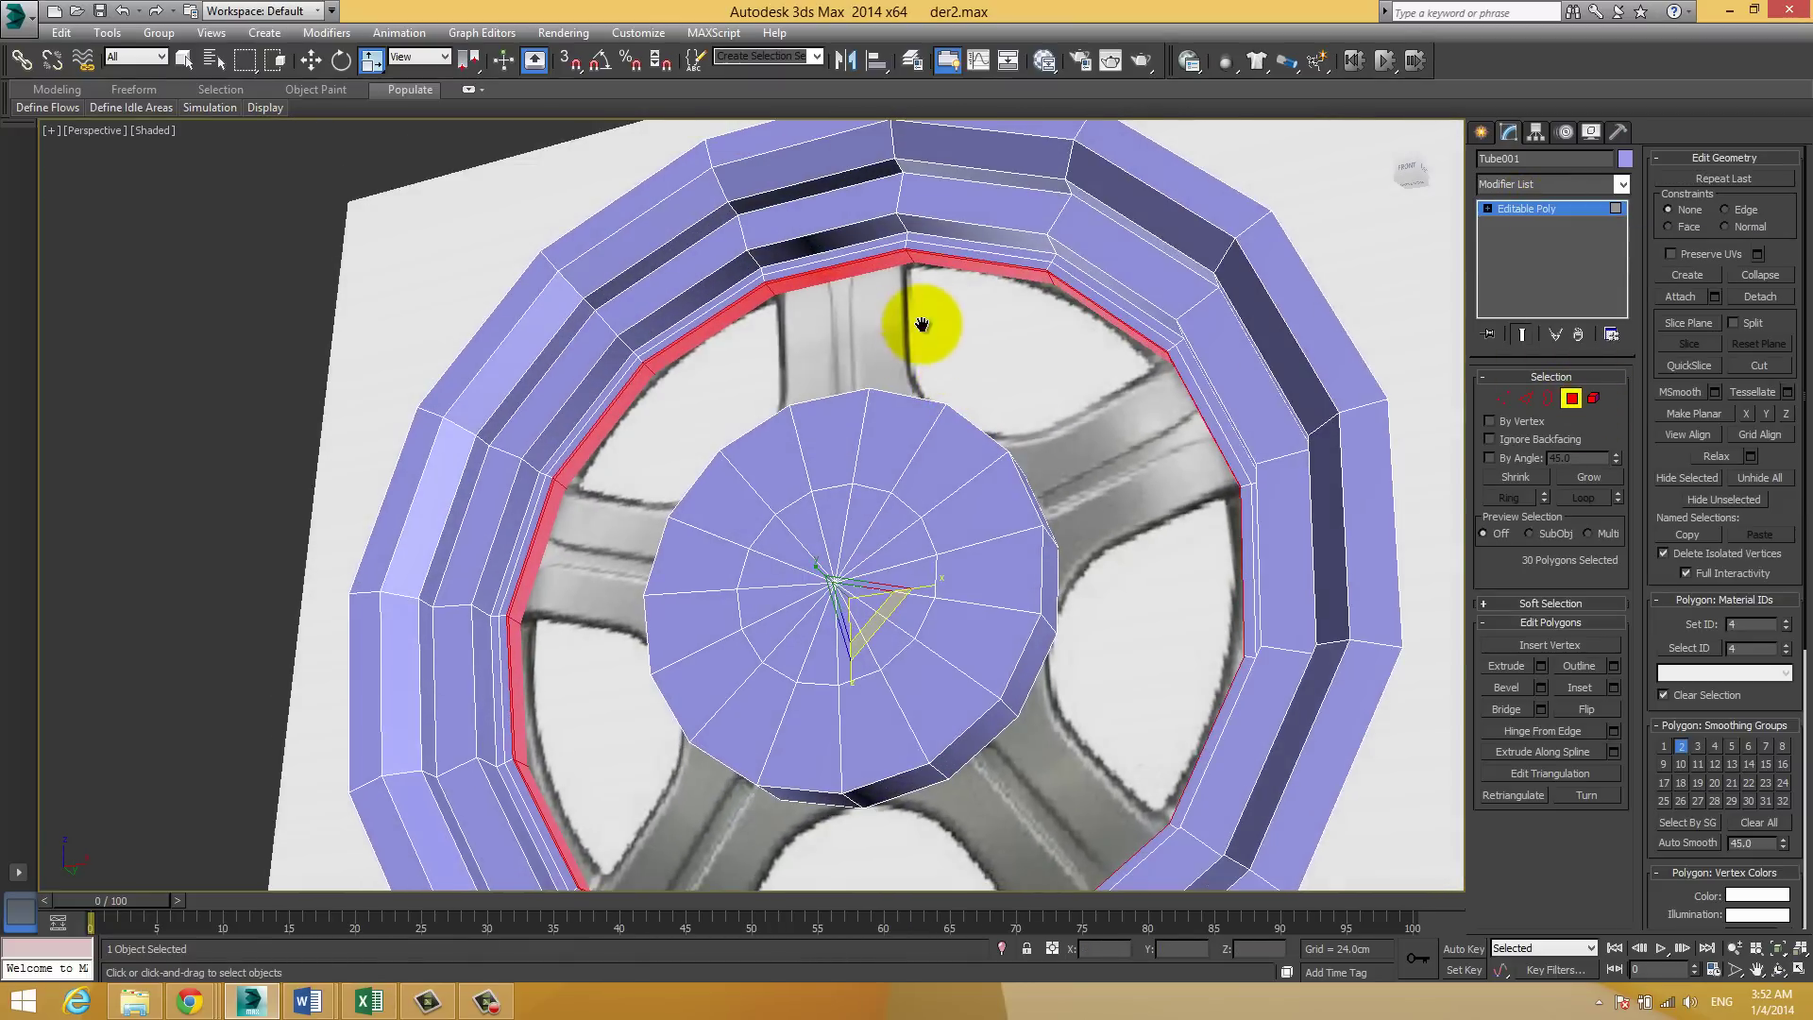
scroll(790, 284, up, 4)
click(769, 233)
scroll(822, 378, down, 4)
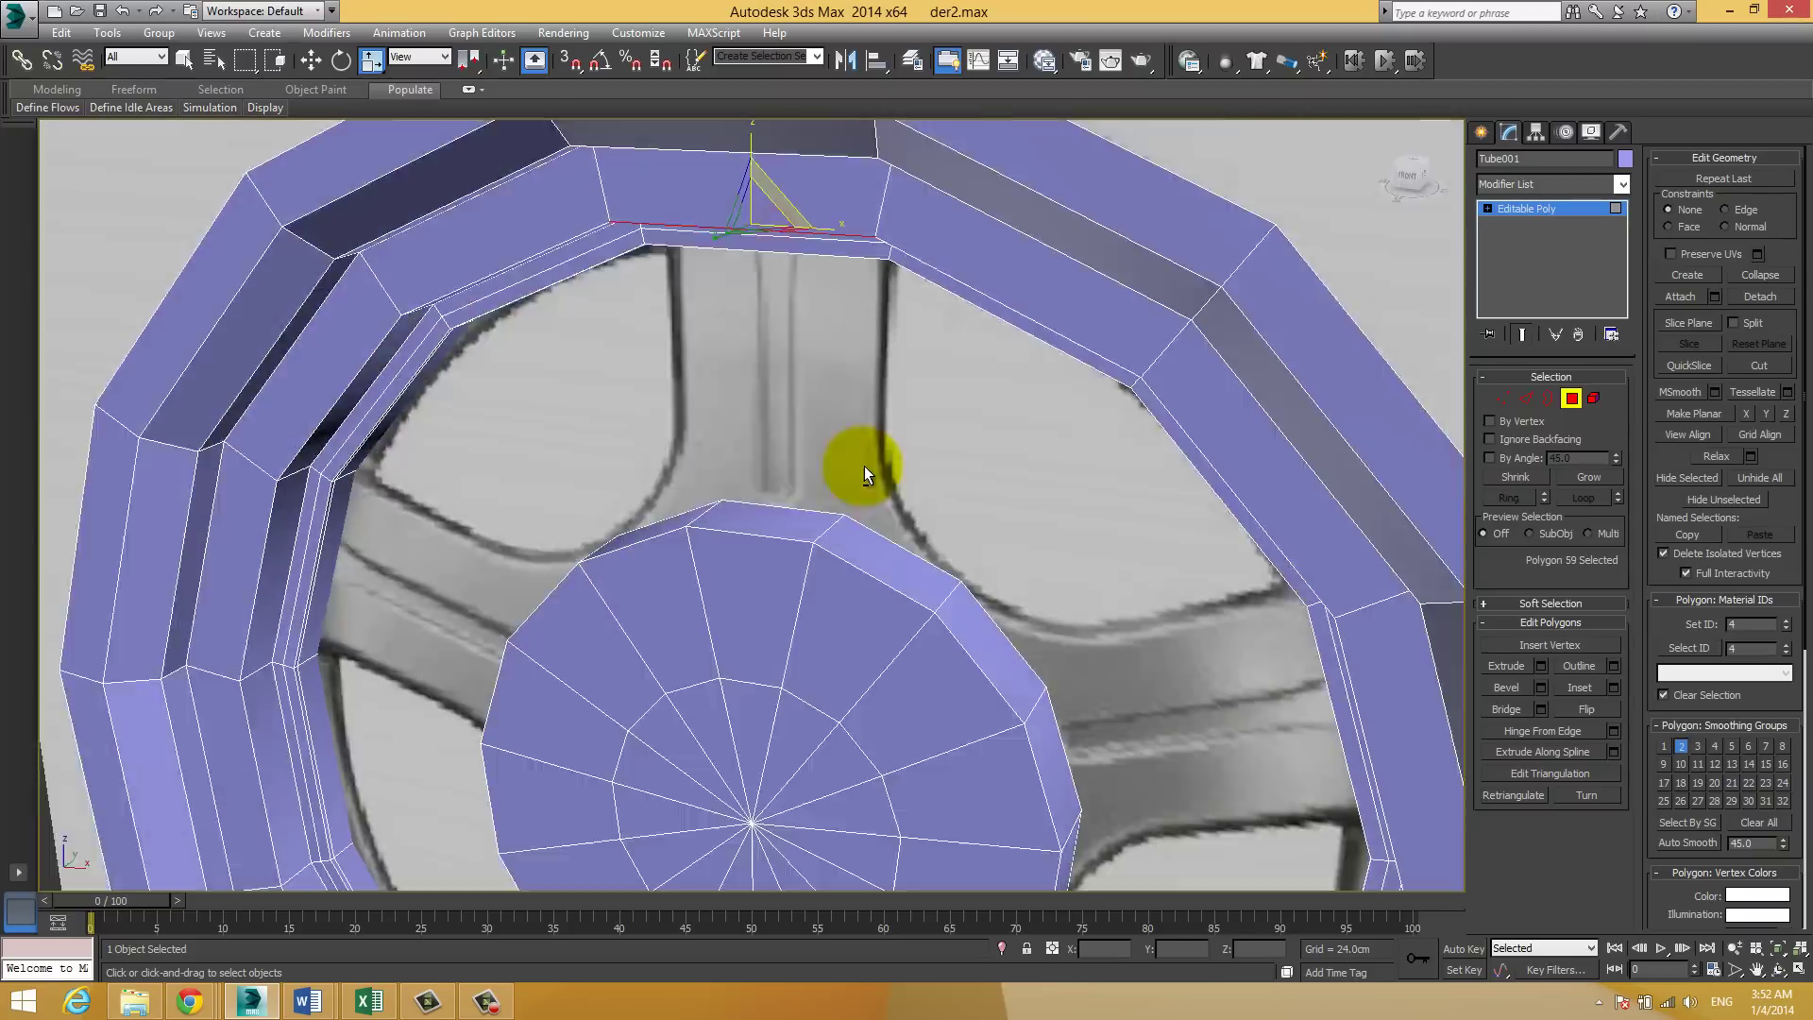
mouse_move(850, 465)
alt+middle_down()
mouse_move(761, 485)
mouse_move(894, 456)
alt+middle_up()
ctrl+click(769, 484)
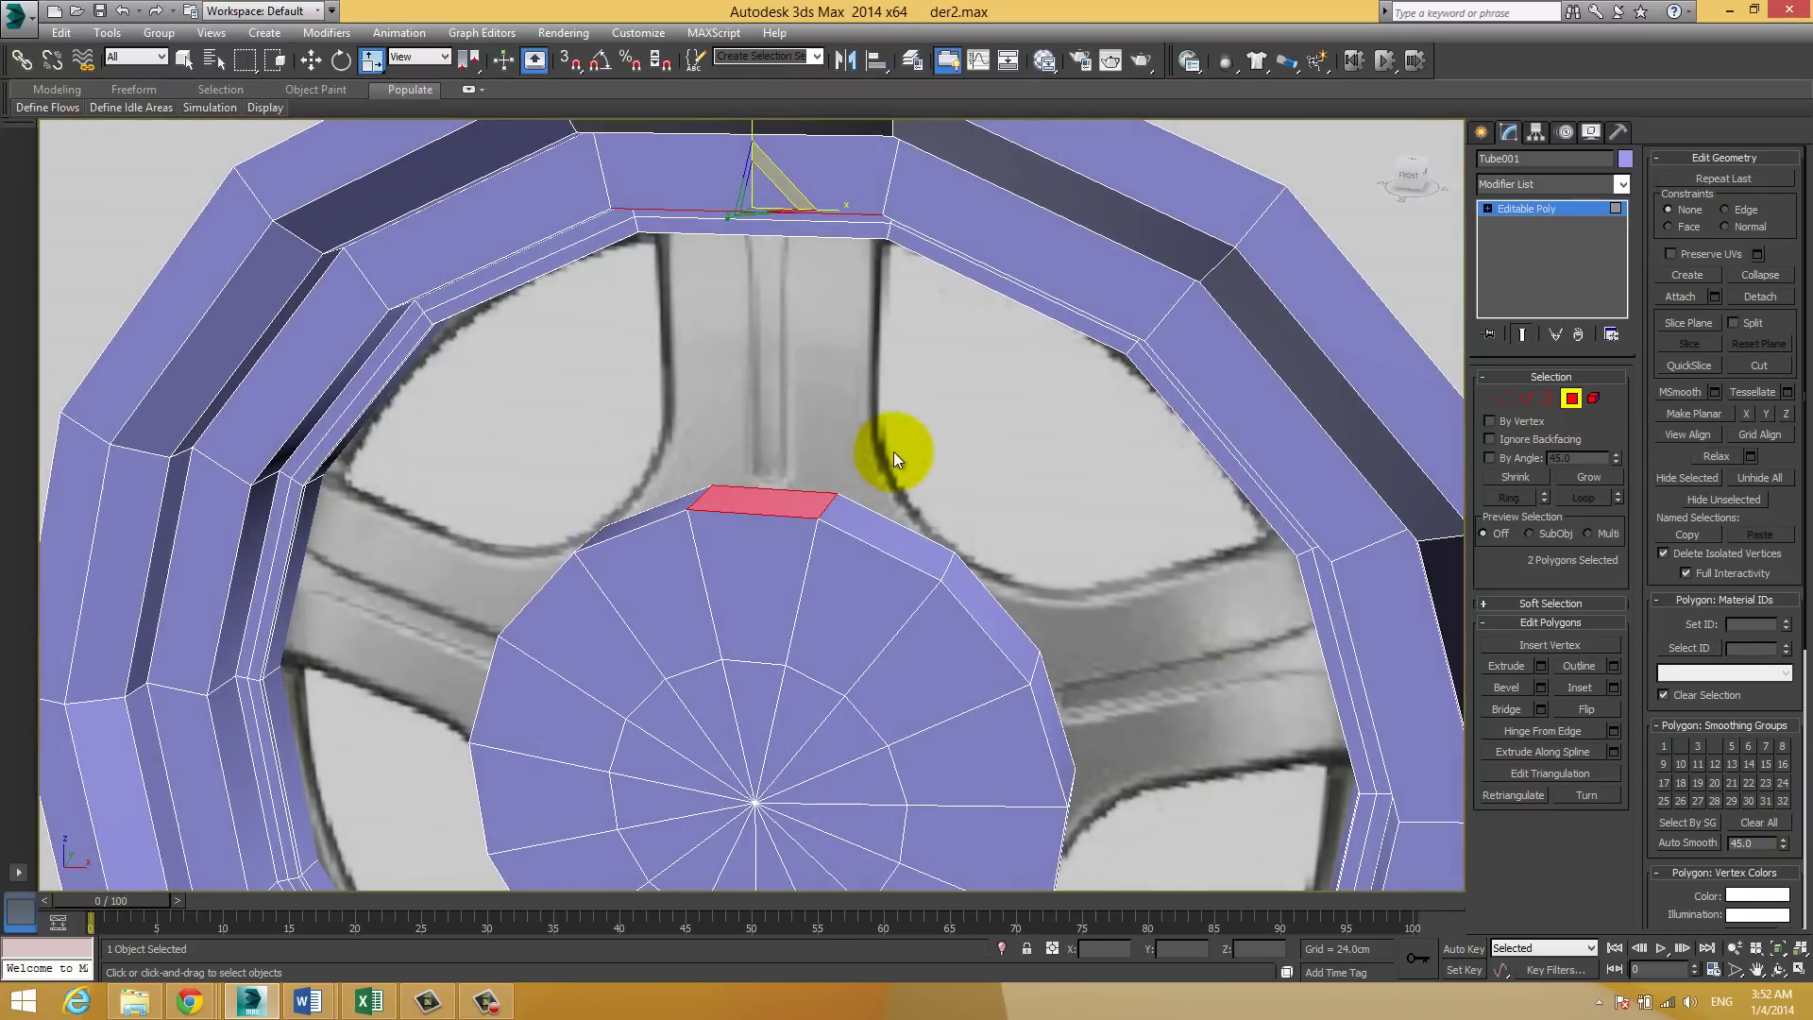
click(1541, 709)
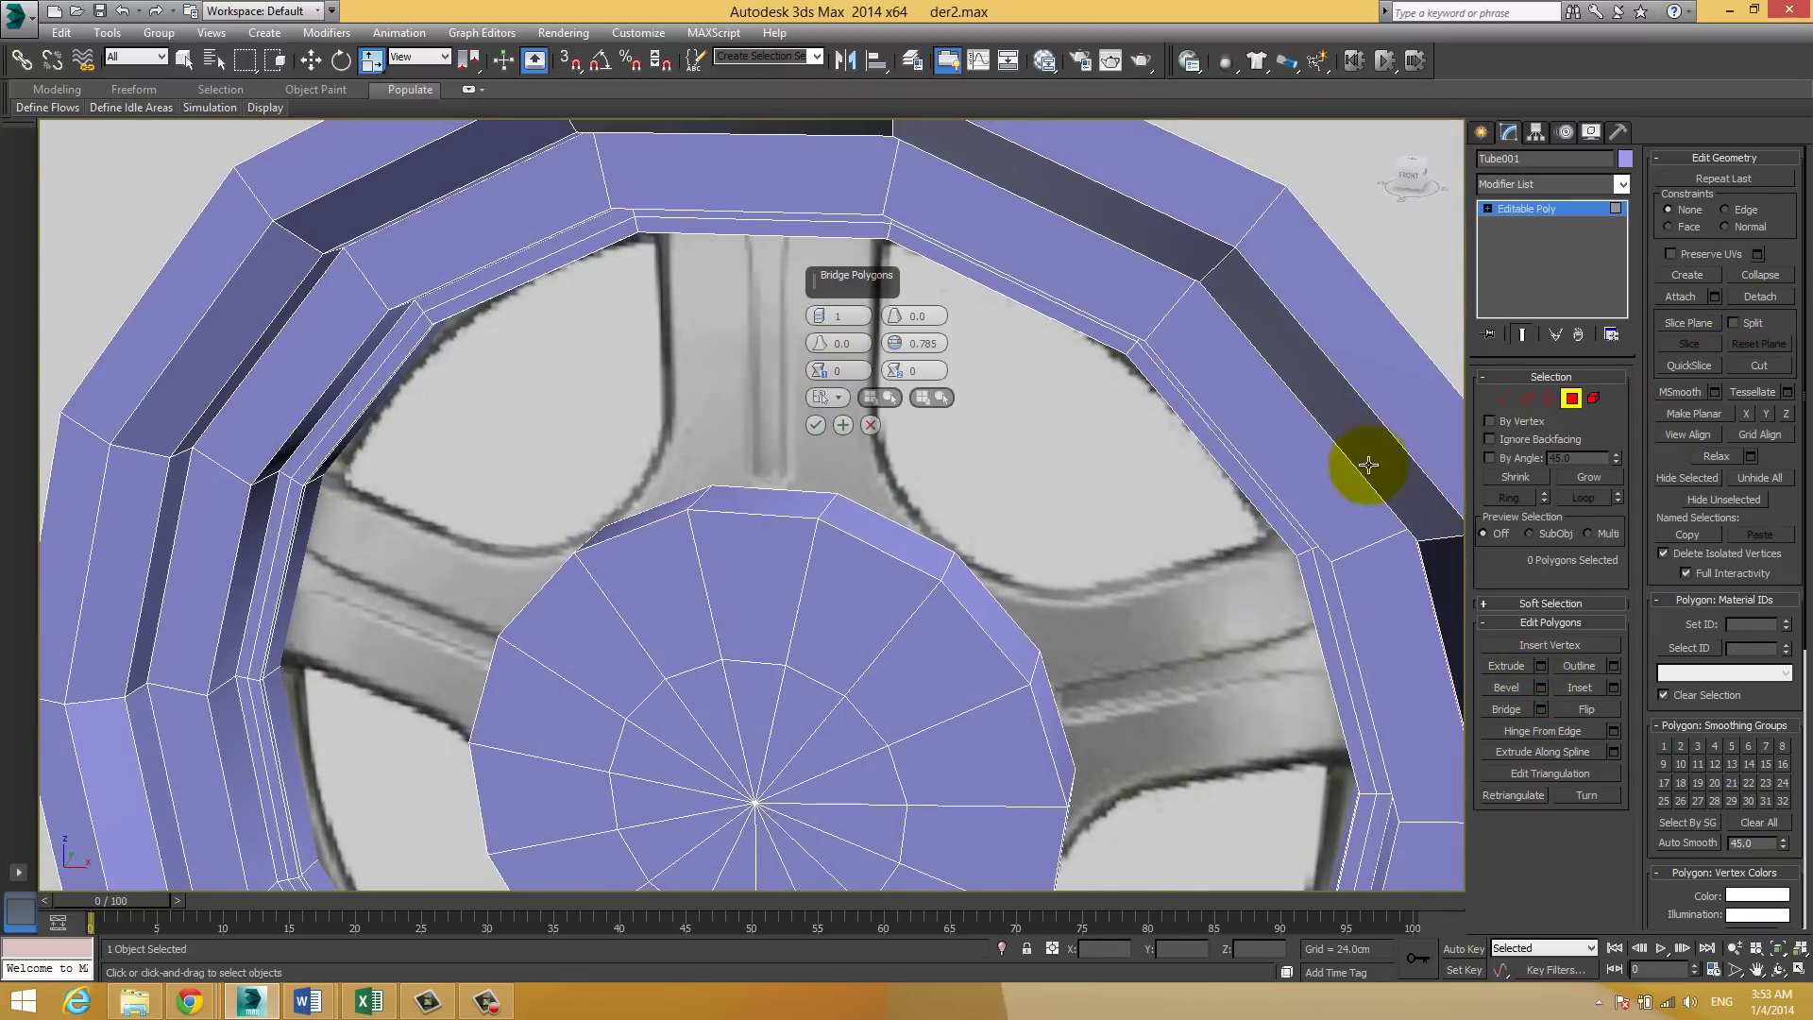
click(816, 426)
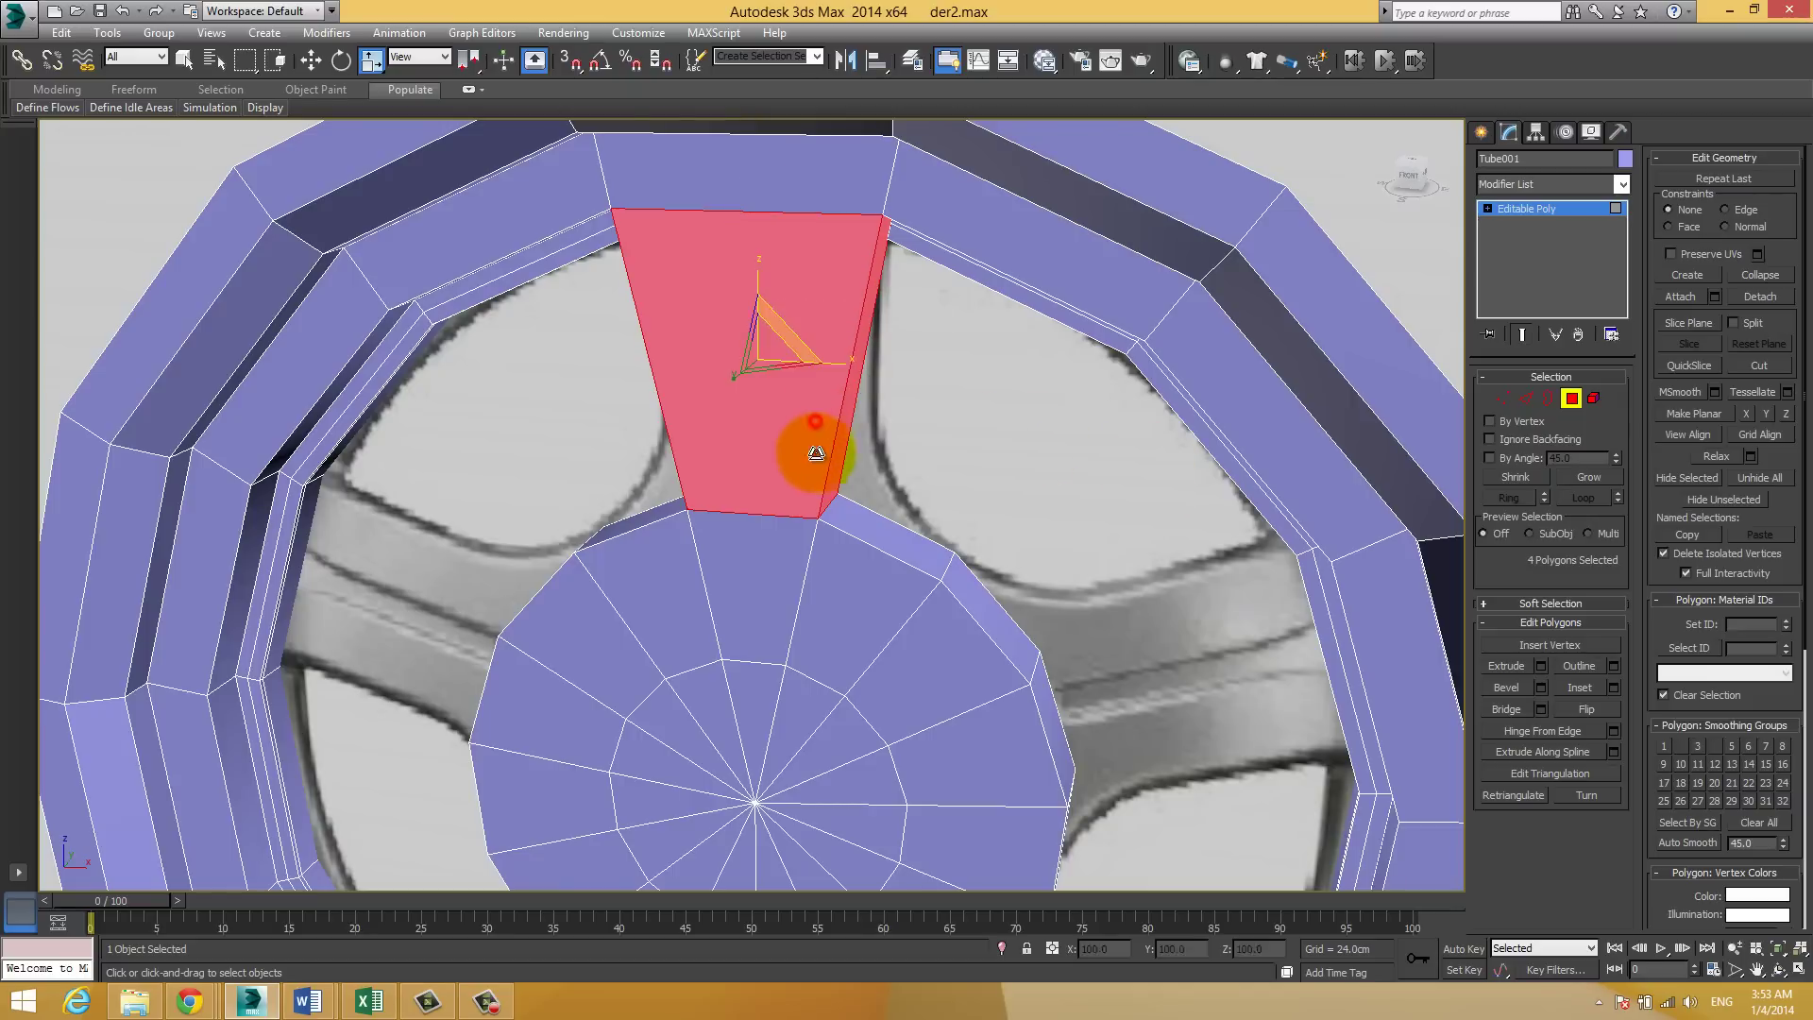
Step: Bridge the next hub polygon to its facing rim polygon to create the second spoke
mouse_move(809, 454)
alt+middle_down()
mouse_move(813, 429)
mouse_move(887, 408)
mouse_move(854, 395)
mouse_move(809, 417)
mouse_move(834, 445)
mouse_move(898, 393)
mouse_move(786, 422)
alt+middle_up()
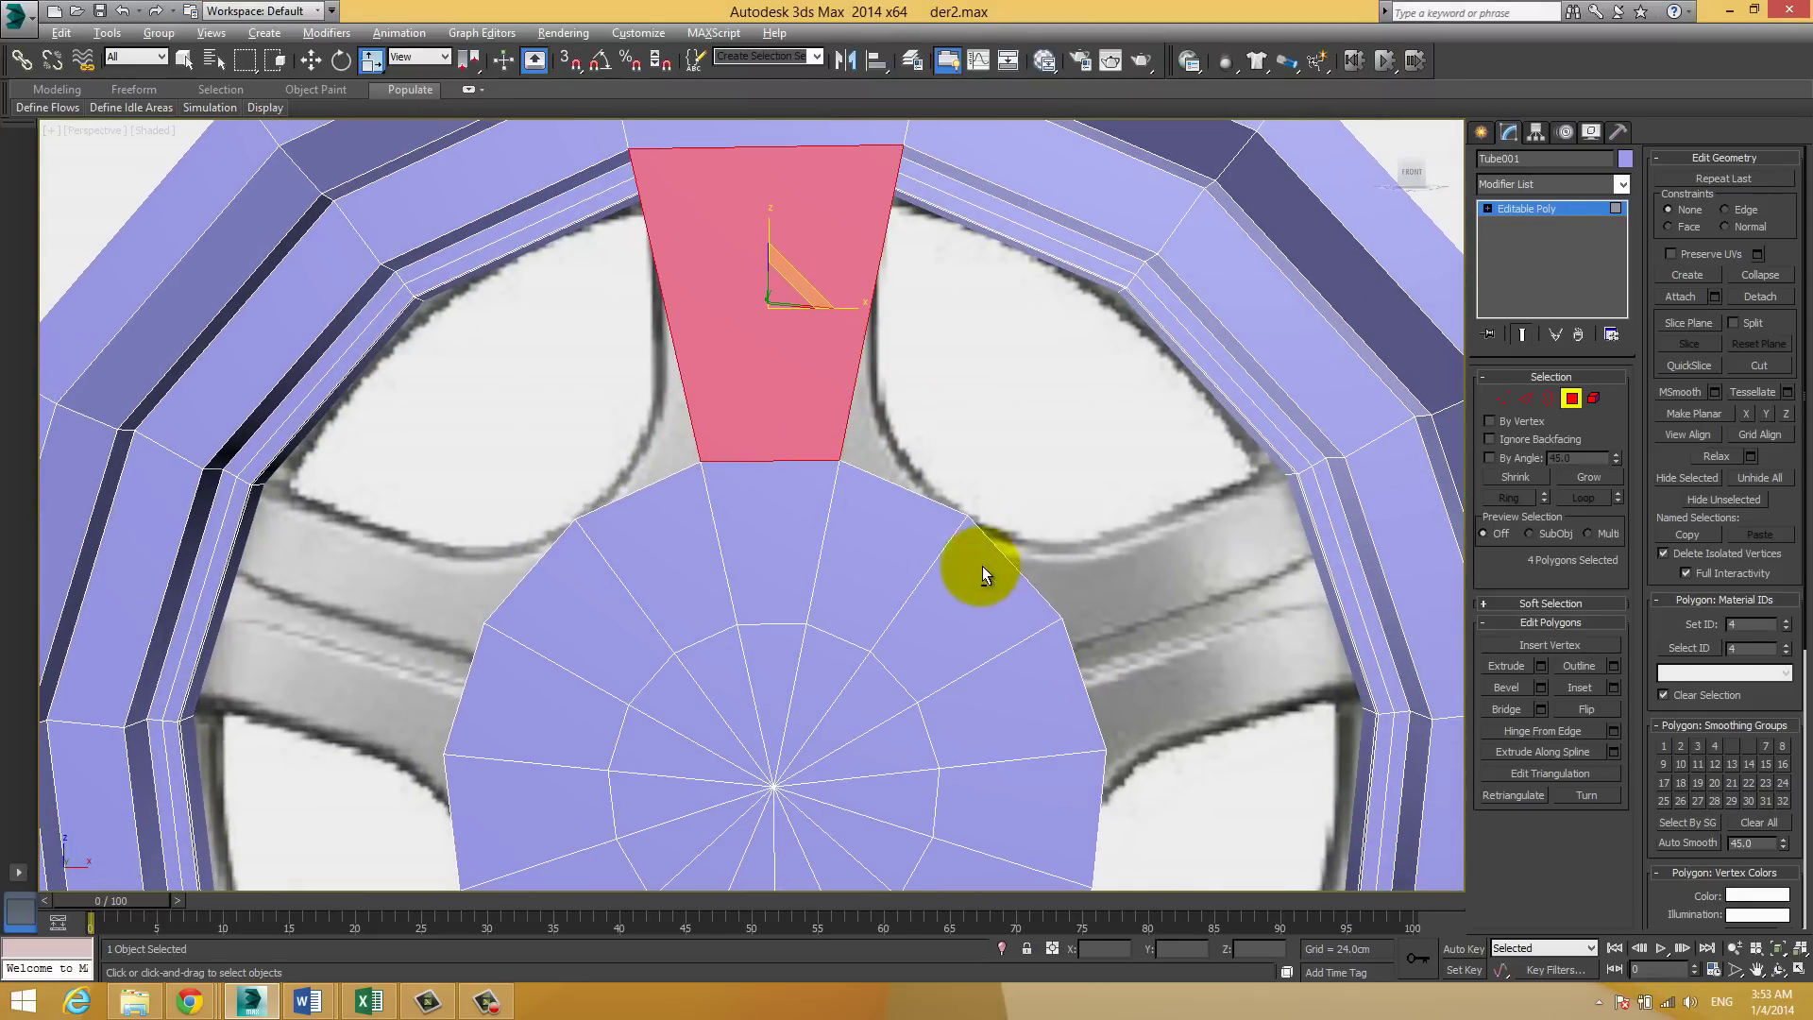
mouse_move(972, 567)
alt+middle_down()
mouse_move(830, 494)
mouse_move(931, 607)
mouse_move(1085, 538)
alt+middle_up()
click(908, 603)
ctrl+click(1160, 505)
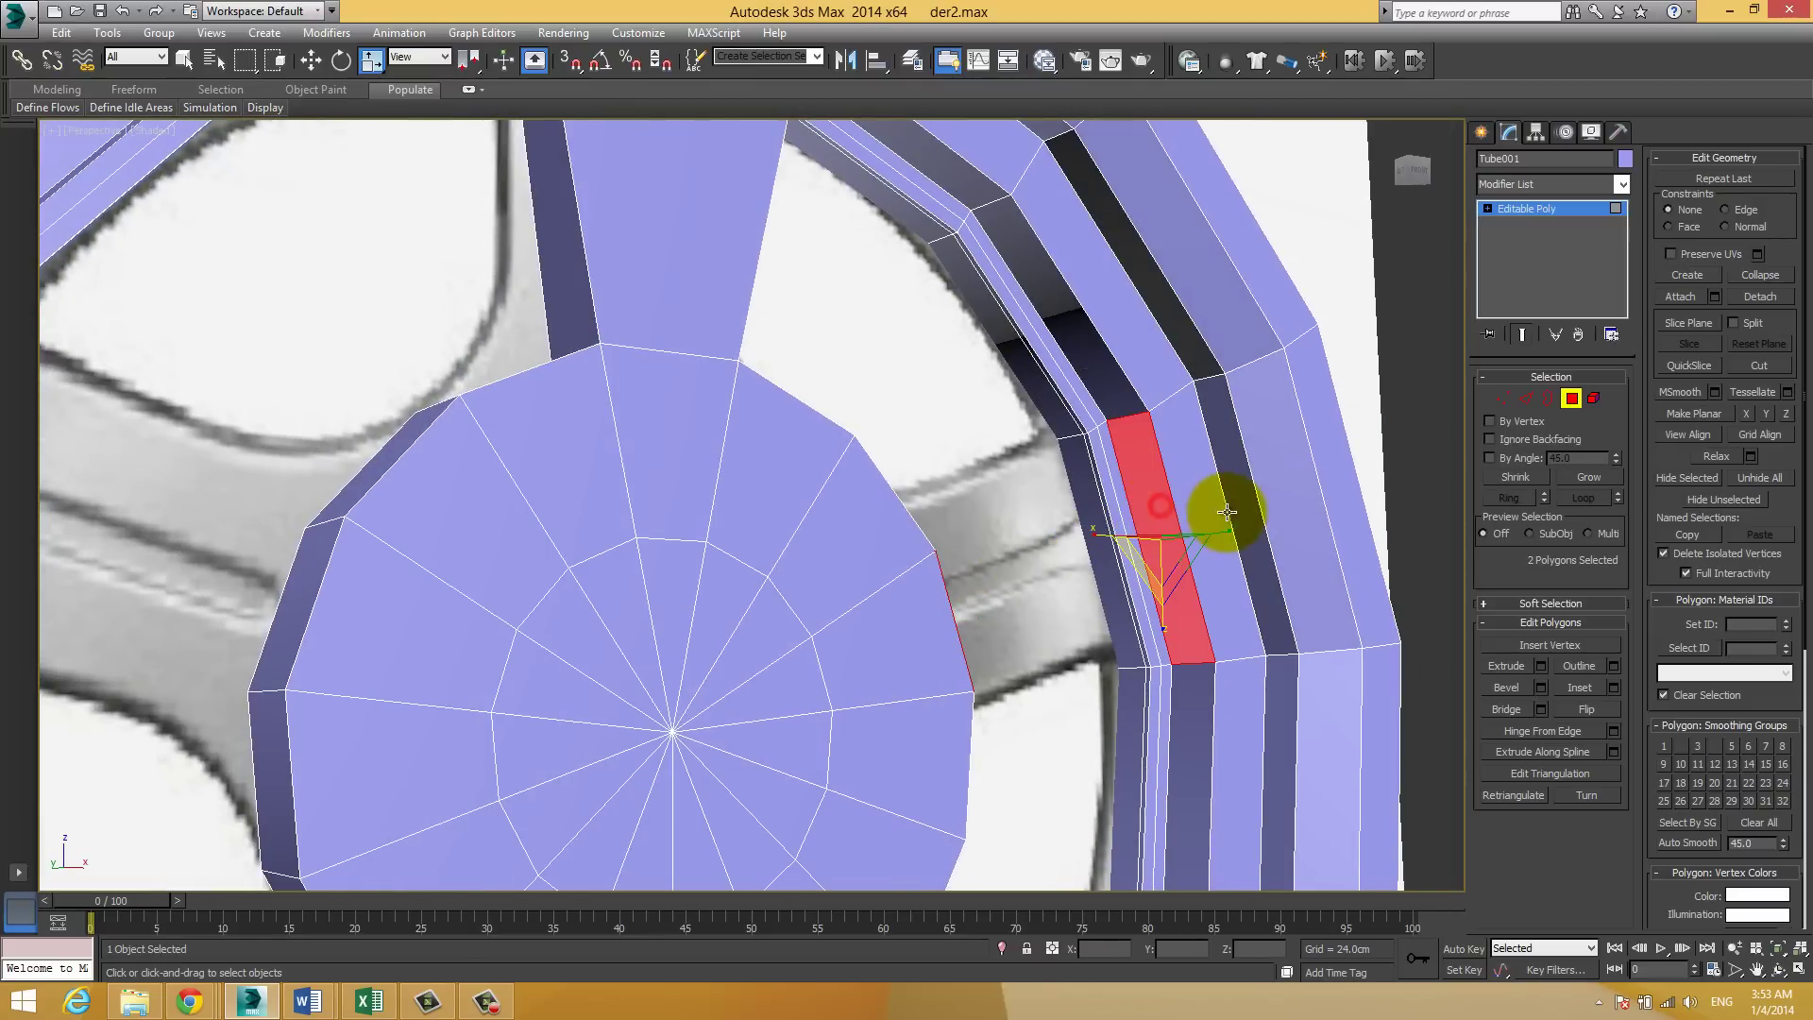
mouse_move(1020, 458)
alt+middle_down()
mouse_move(1004, 628)
mouse_move(1086, 604)
alt+middle_up()
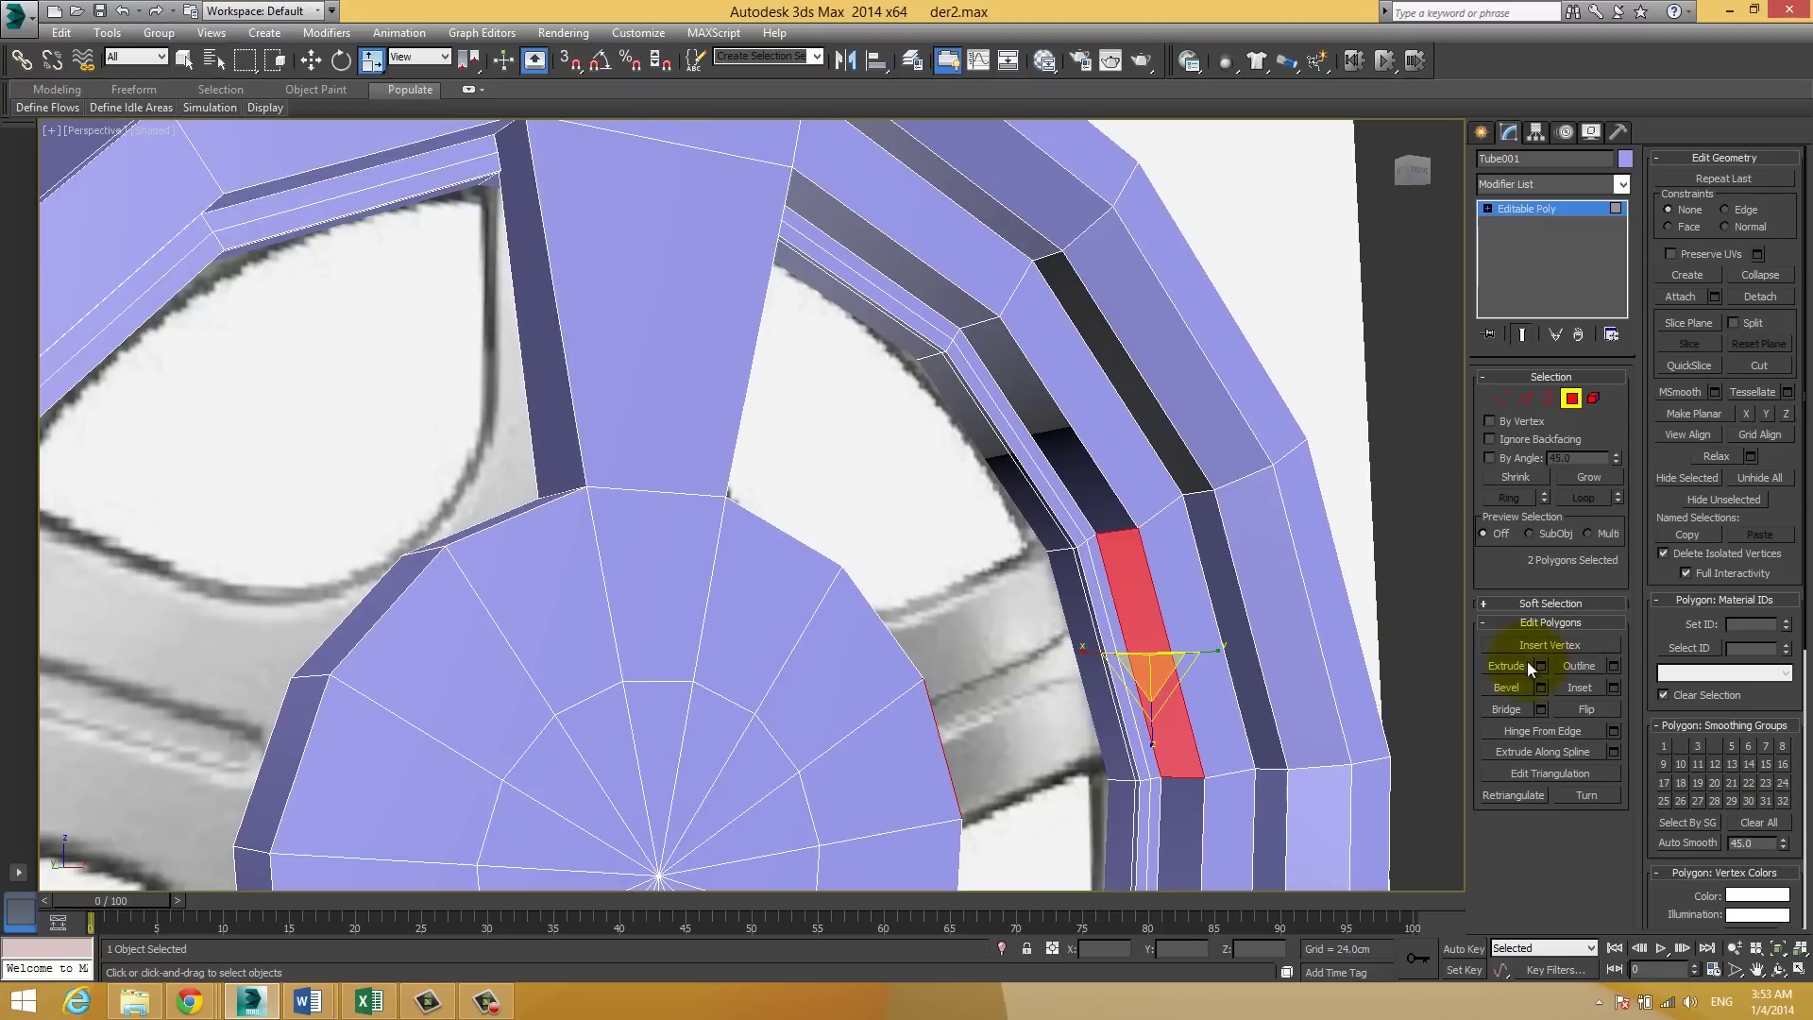
click(1515, 713)
Step: Bridge two more hub–rim polygon pairs at once, forming the third and fourth spokes
mouse_move(1040, 708)
alt+middle_down()
mouse_move(930, 444)
mouse_move(884, 469)
mouse_move(823, 393)
mouse_move(709, 445)
mouse_move(898, 627)
mouse_move(898, 405)
mouse_move(752, 461)
alt+middle_up()
click(708, 447)
ctrl+click(892, 631)
ctrl+click(492, 338)
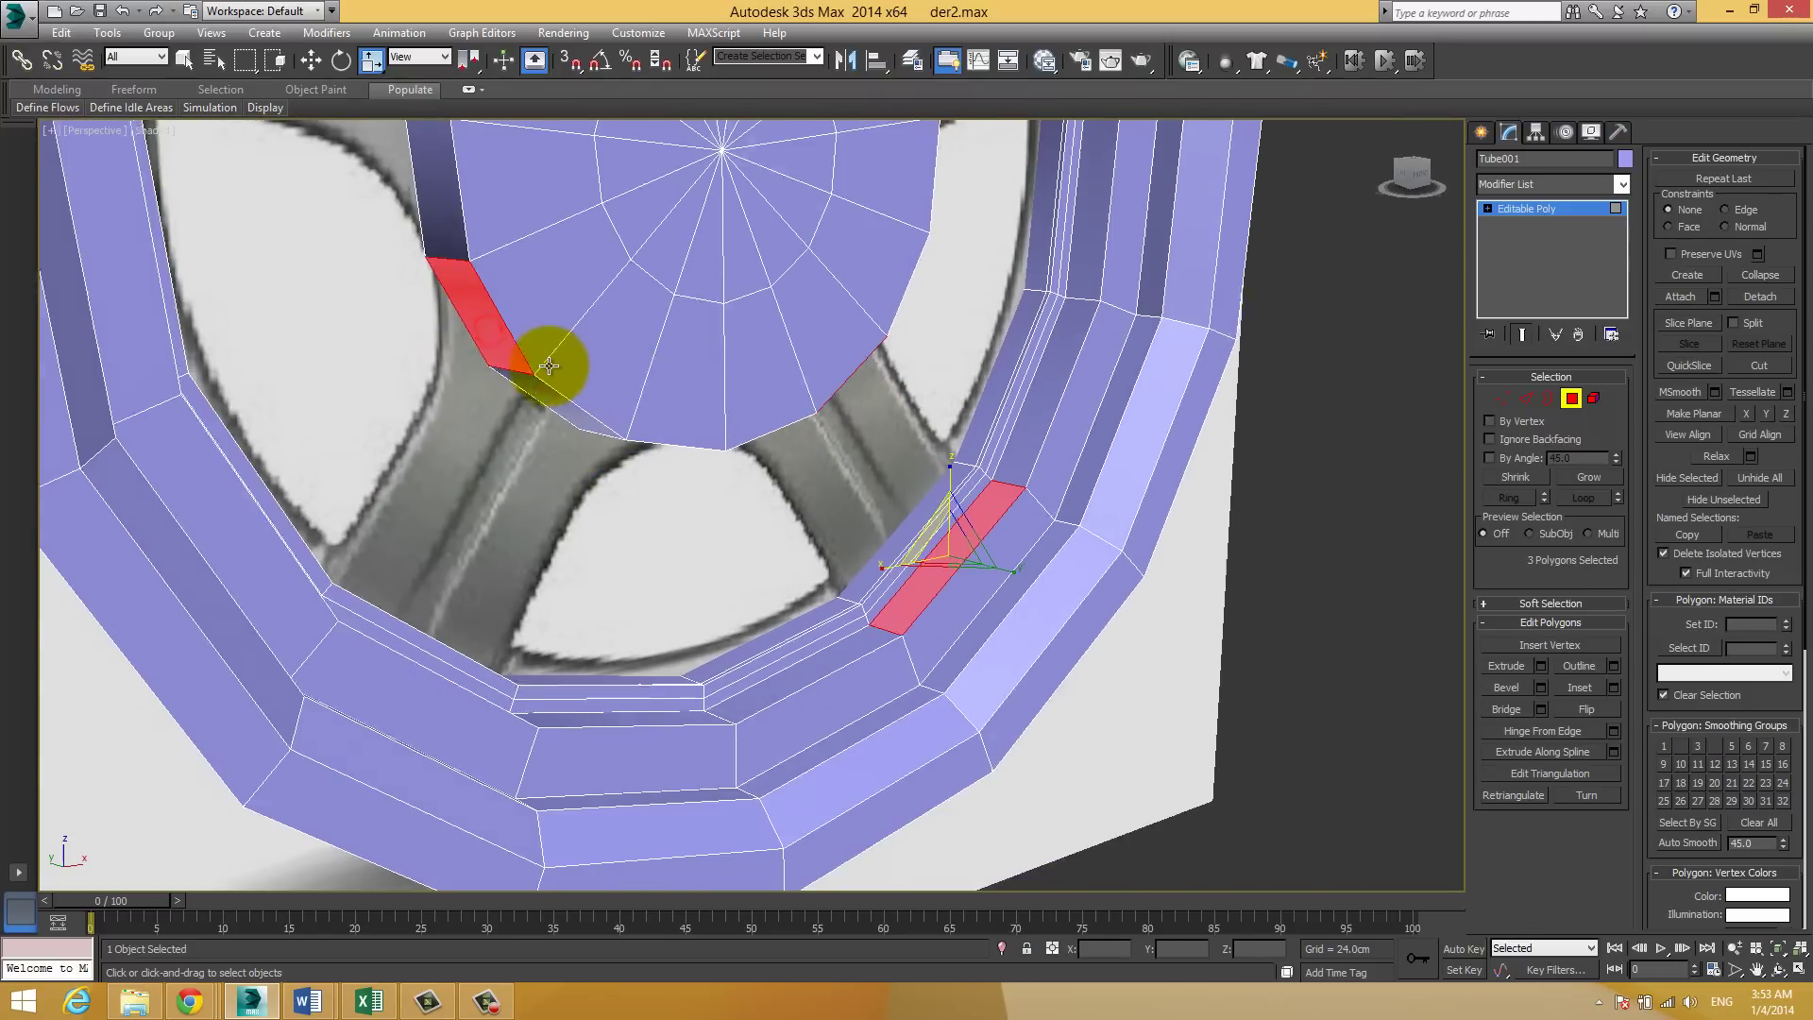
alt+middle_drag(546, 365, 519, 365)
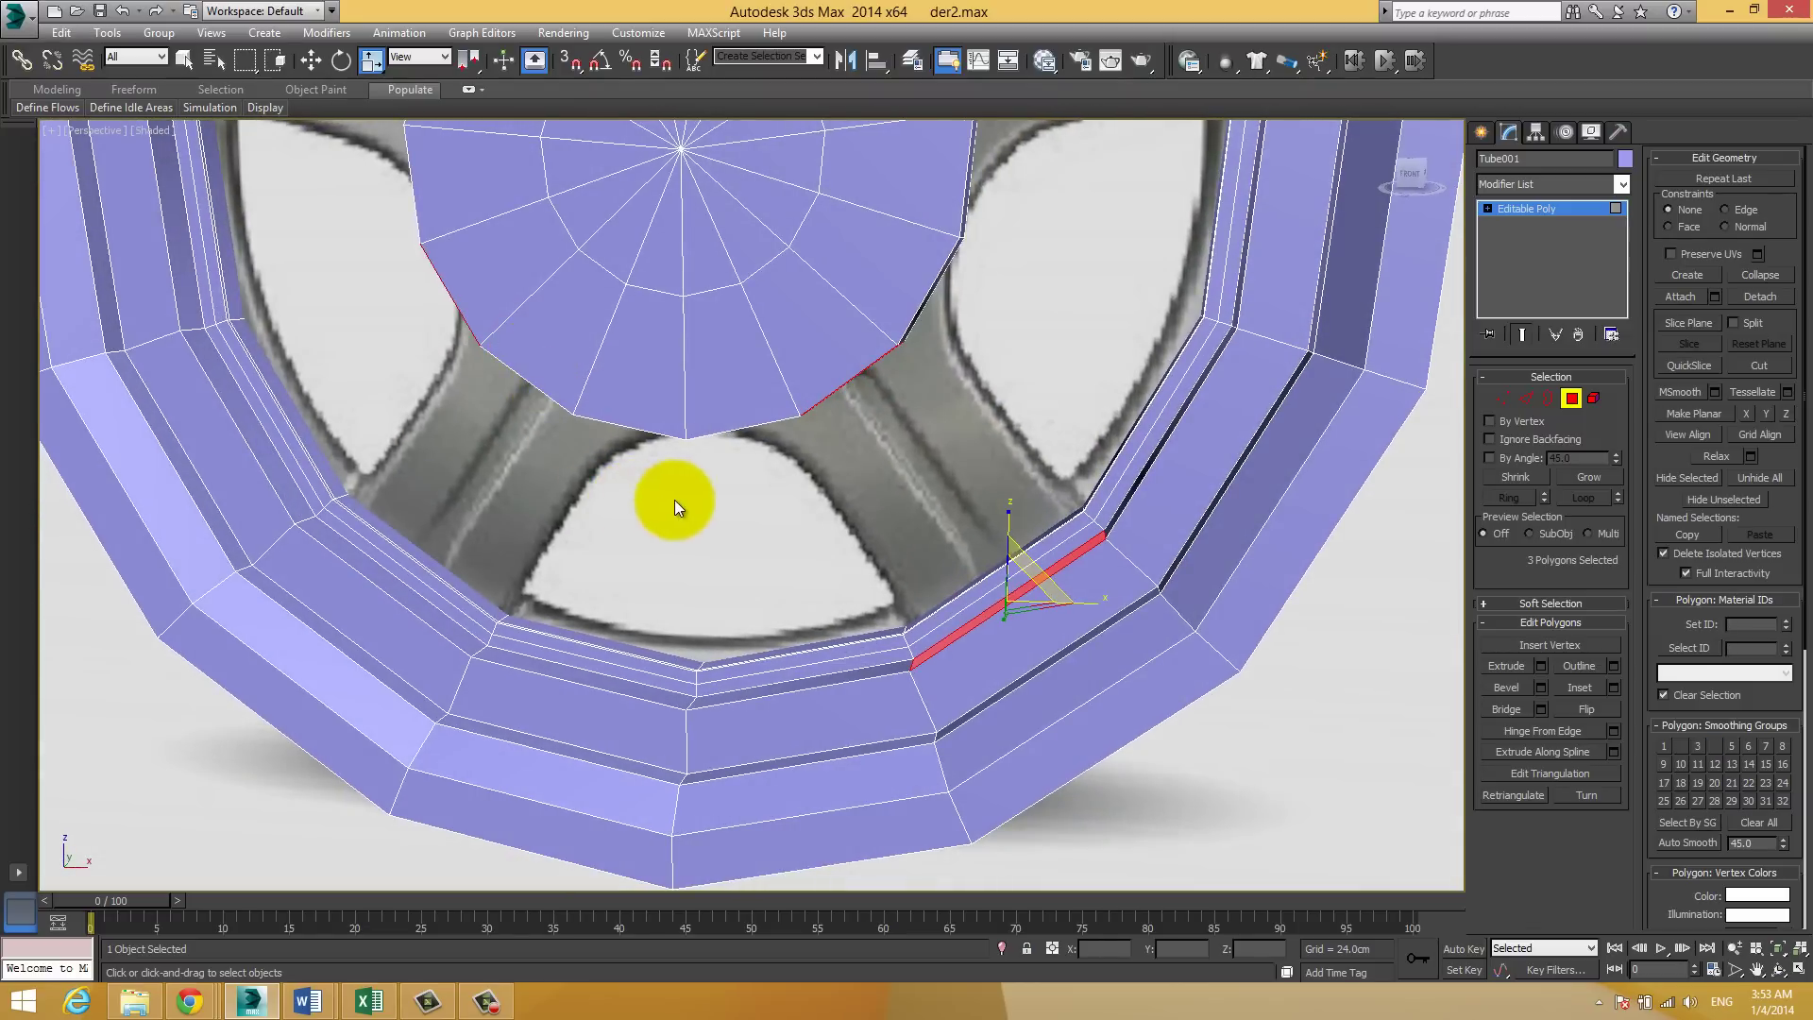
mouse_move(676, 497)
alt+middle_down()
mouse_move(647, 445)
mouse_move(475, 274)
mouse_move(538, 340)
mouse_move(369, 581)
mouse_move(466, 608)
mouse_move(437, 615)
alt+middle_up()
ctrl+click(485, 521)
mouse_move(486, 521)
alt+middle_down()
mouse_move(526, 433)
mouse_move(814, 480)
alt+middle_up()
click(1528, 716)
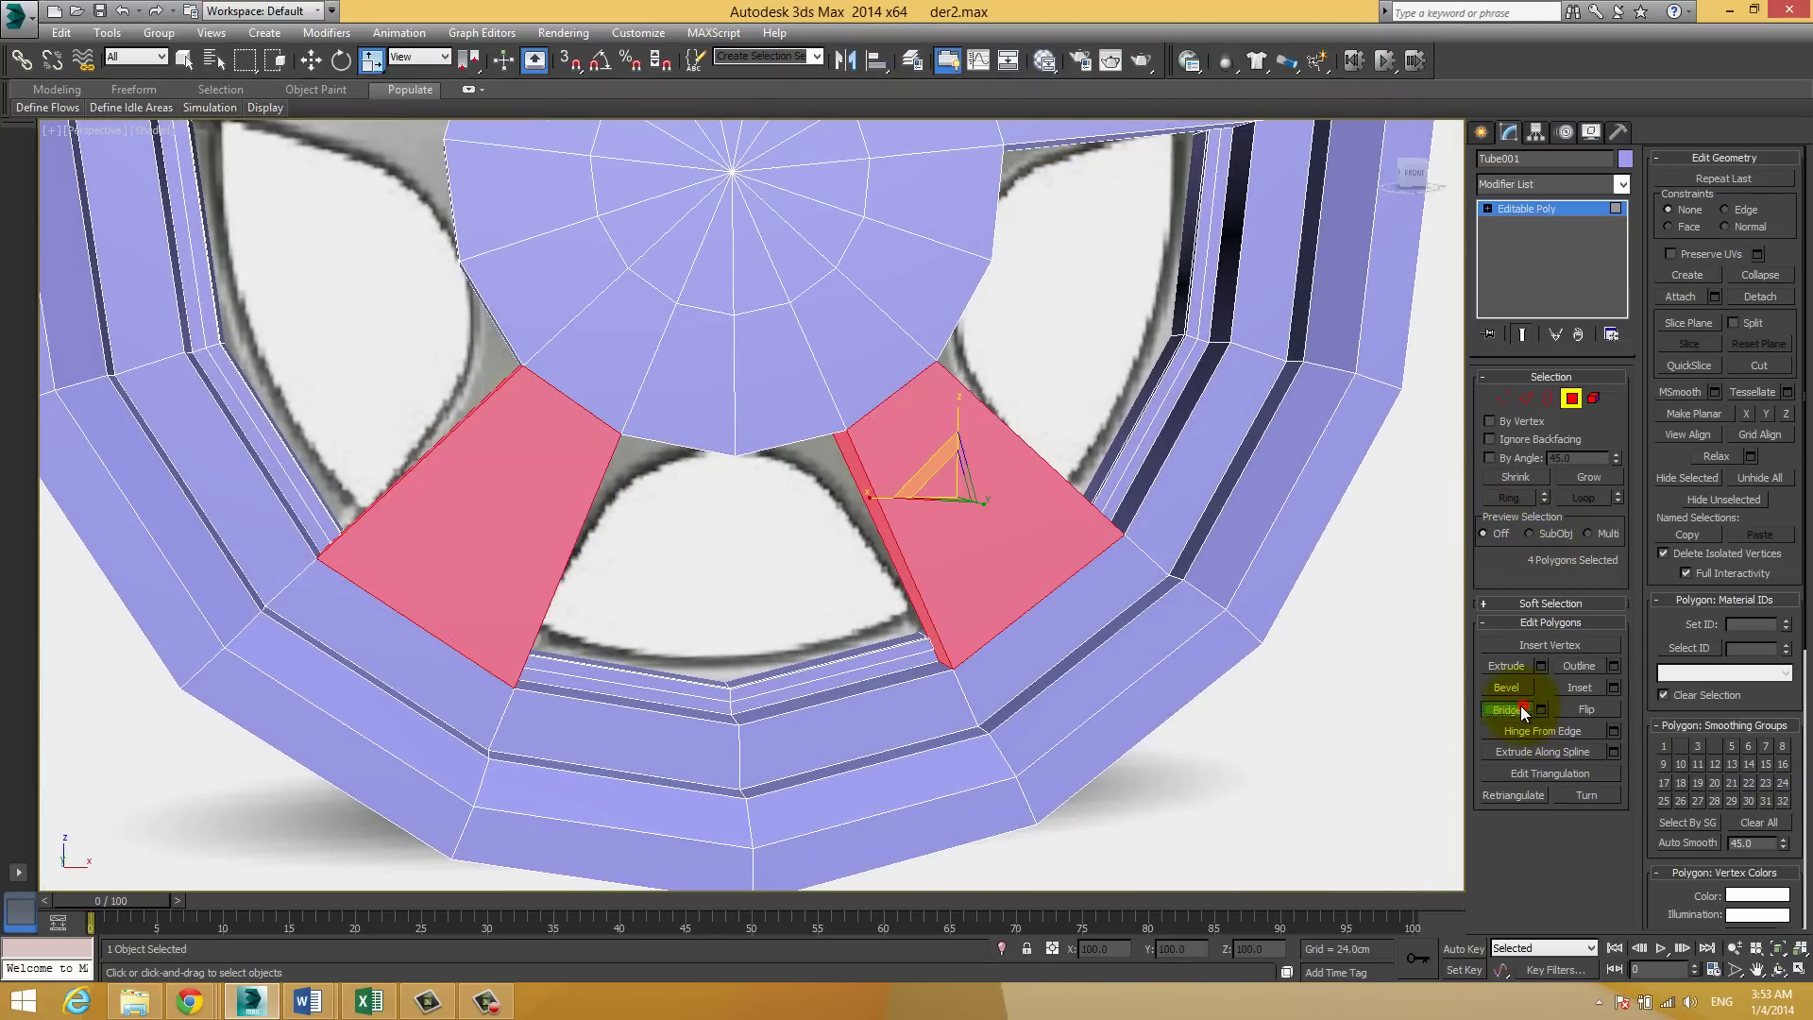
click(732, 543)
Step: Bridge the last hub polygon to its matching rim polygon for the fifth spoke
scroll(733, 422, down, 10)
mouse_move(733, 422)
alt+middle_down()
mouse_move(680, 466)
mouse_move(790, 494)
mouse_move(865, 484)
mouse_move(680, 413)
alt+middle_up()
scroll(789, 438, up, 5)
click(789, 438)
scroll(680, 412, down, 3)
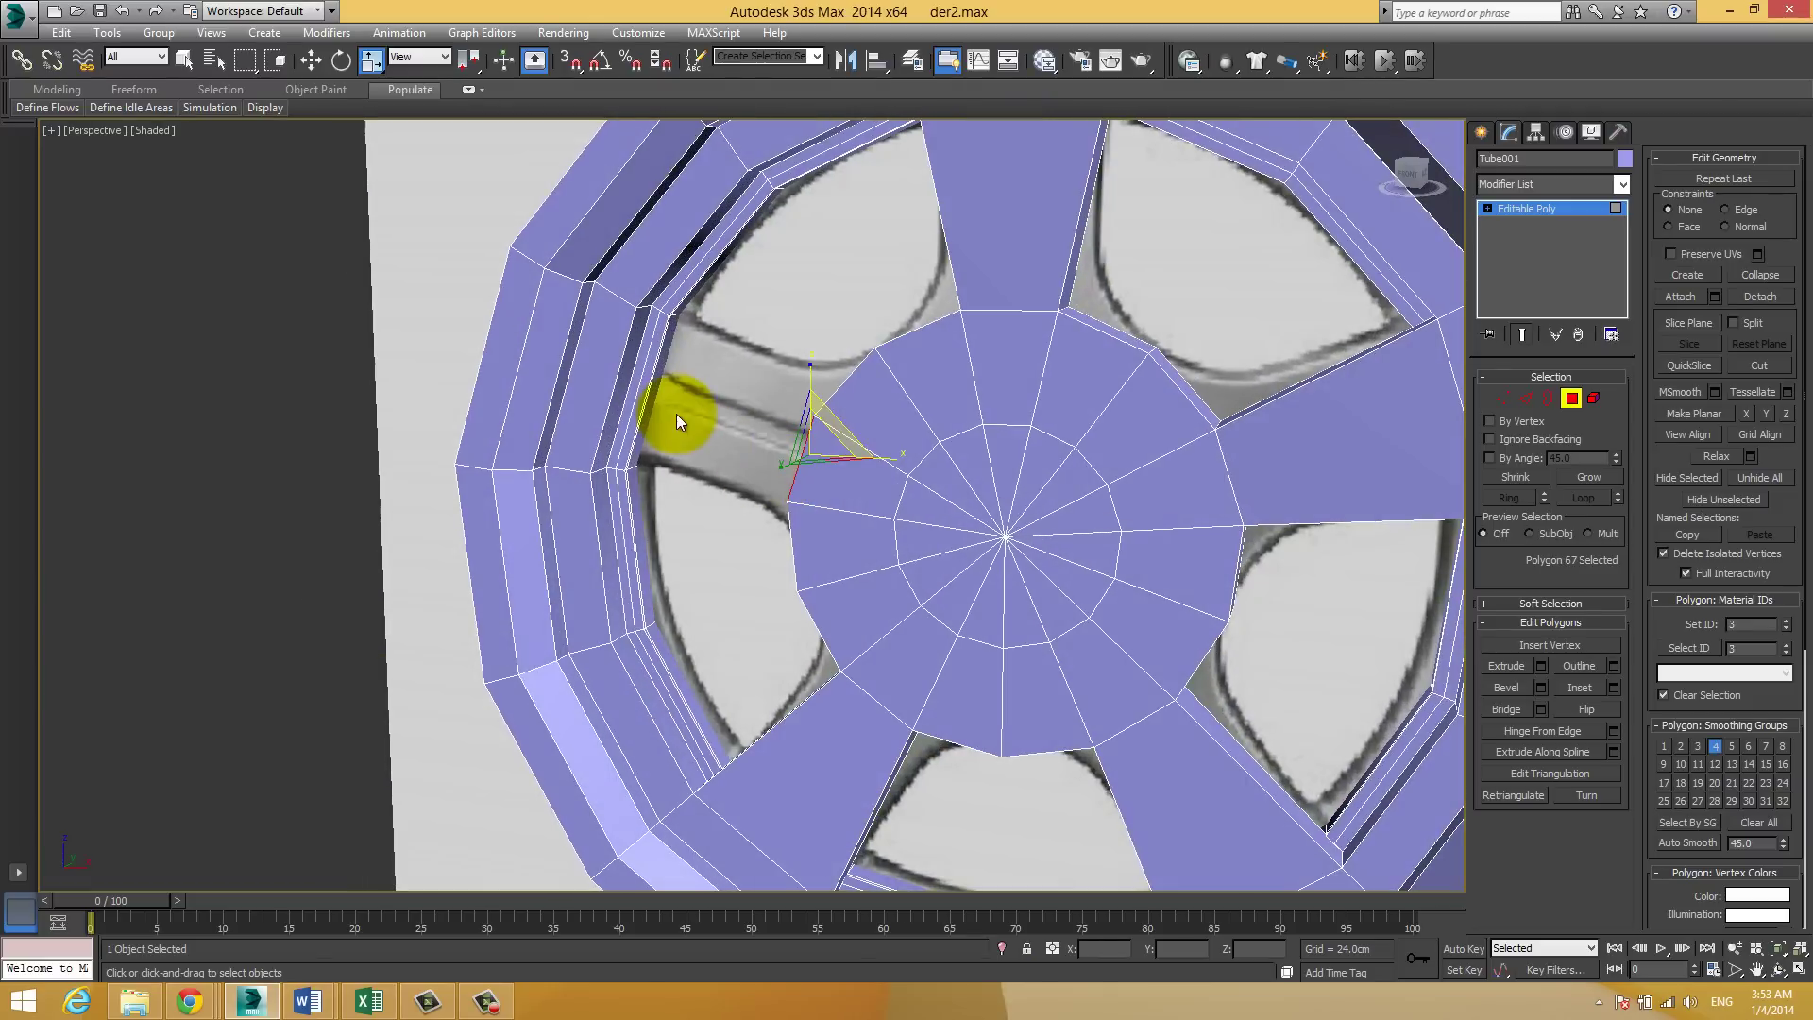
ctrl+click(619, 384)
scroll(955, 392, up, 2)
scroll(940, 501, down, 3)
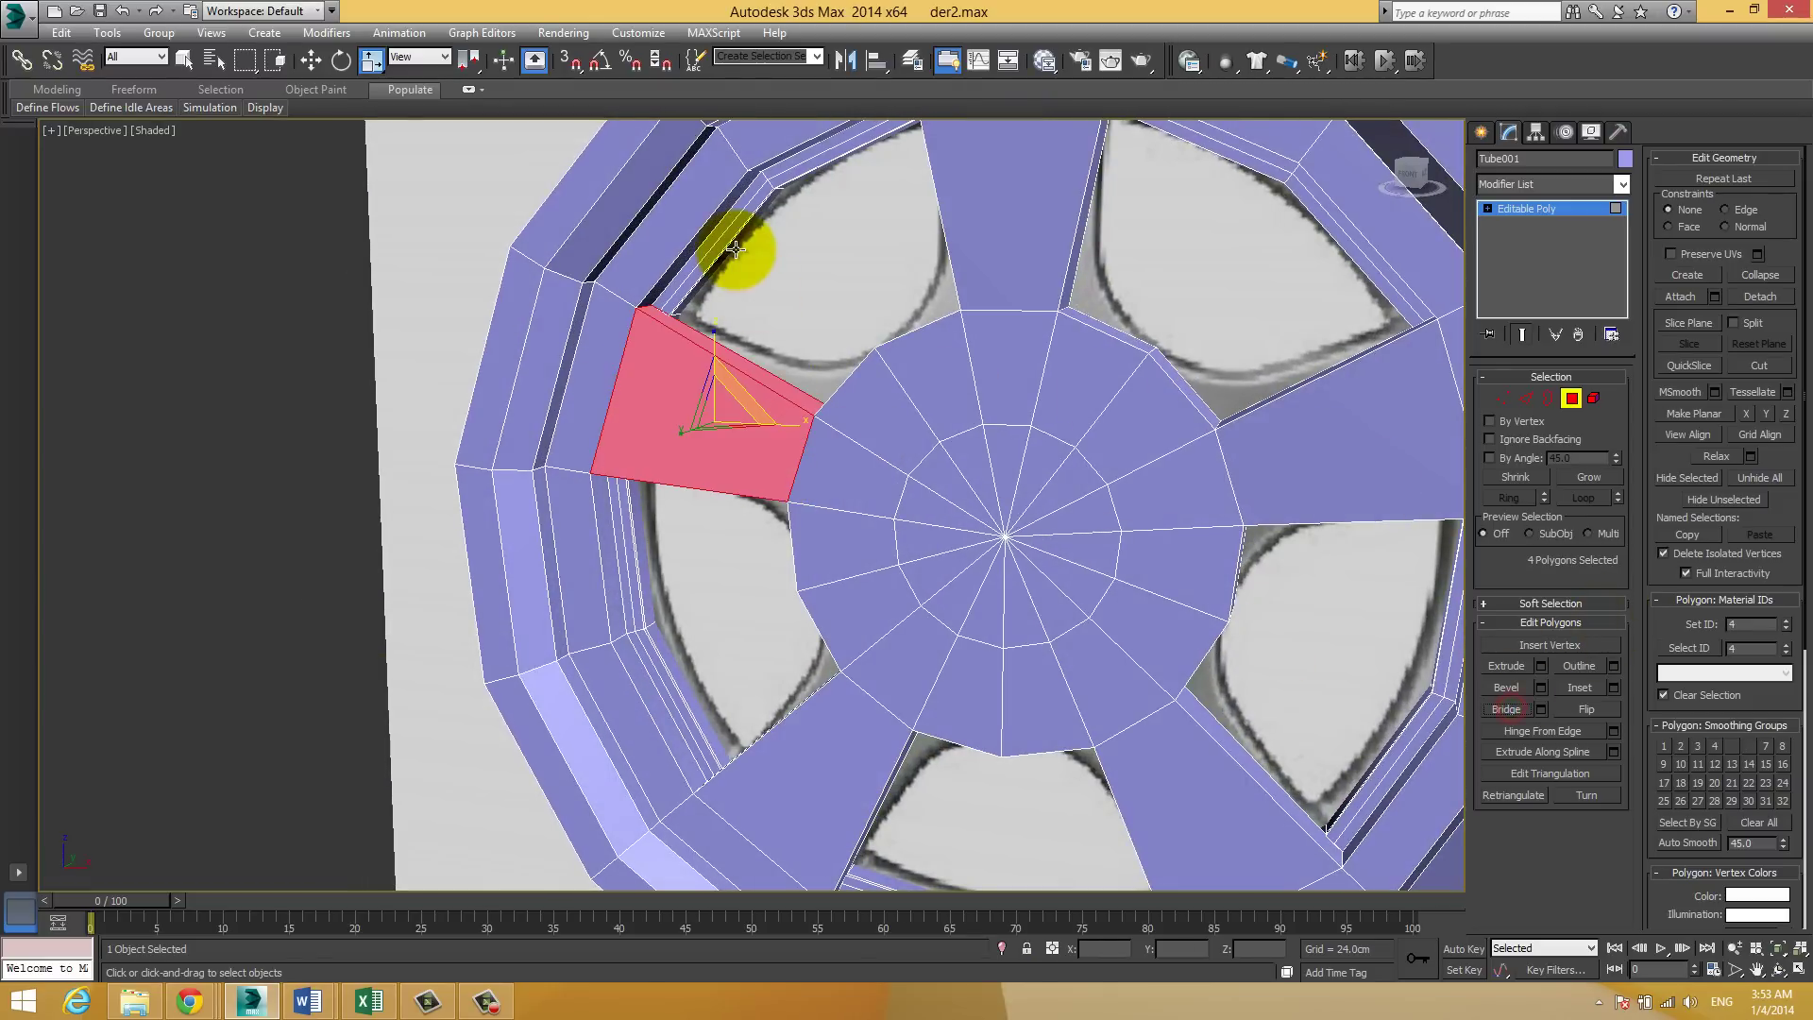
click(740, 243)
scroll(940, 324, down, 3)
click(1148, 298)
scroll(994, 394, down, 3)
Step: Add TurboSmooth to the five-spoke Tube001 wheel and set Iterations to 3
scroll(995, 393, up, 2)
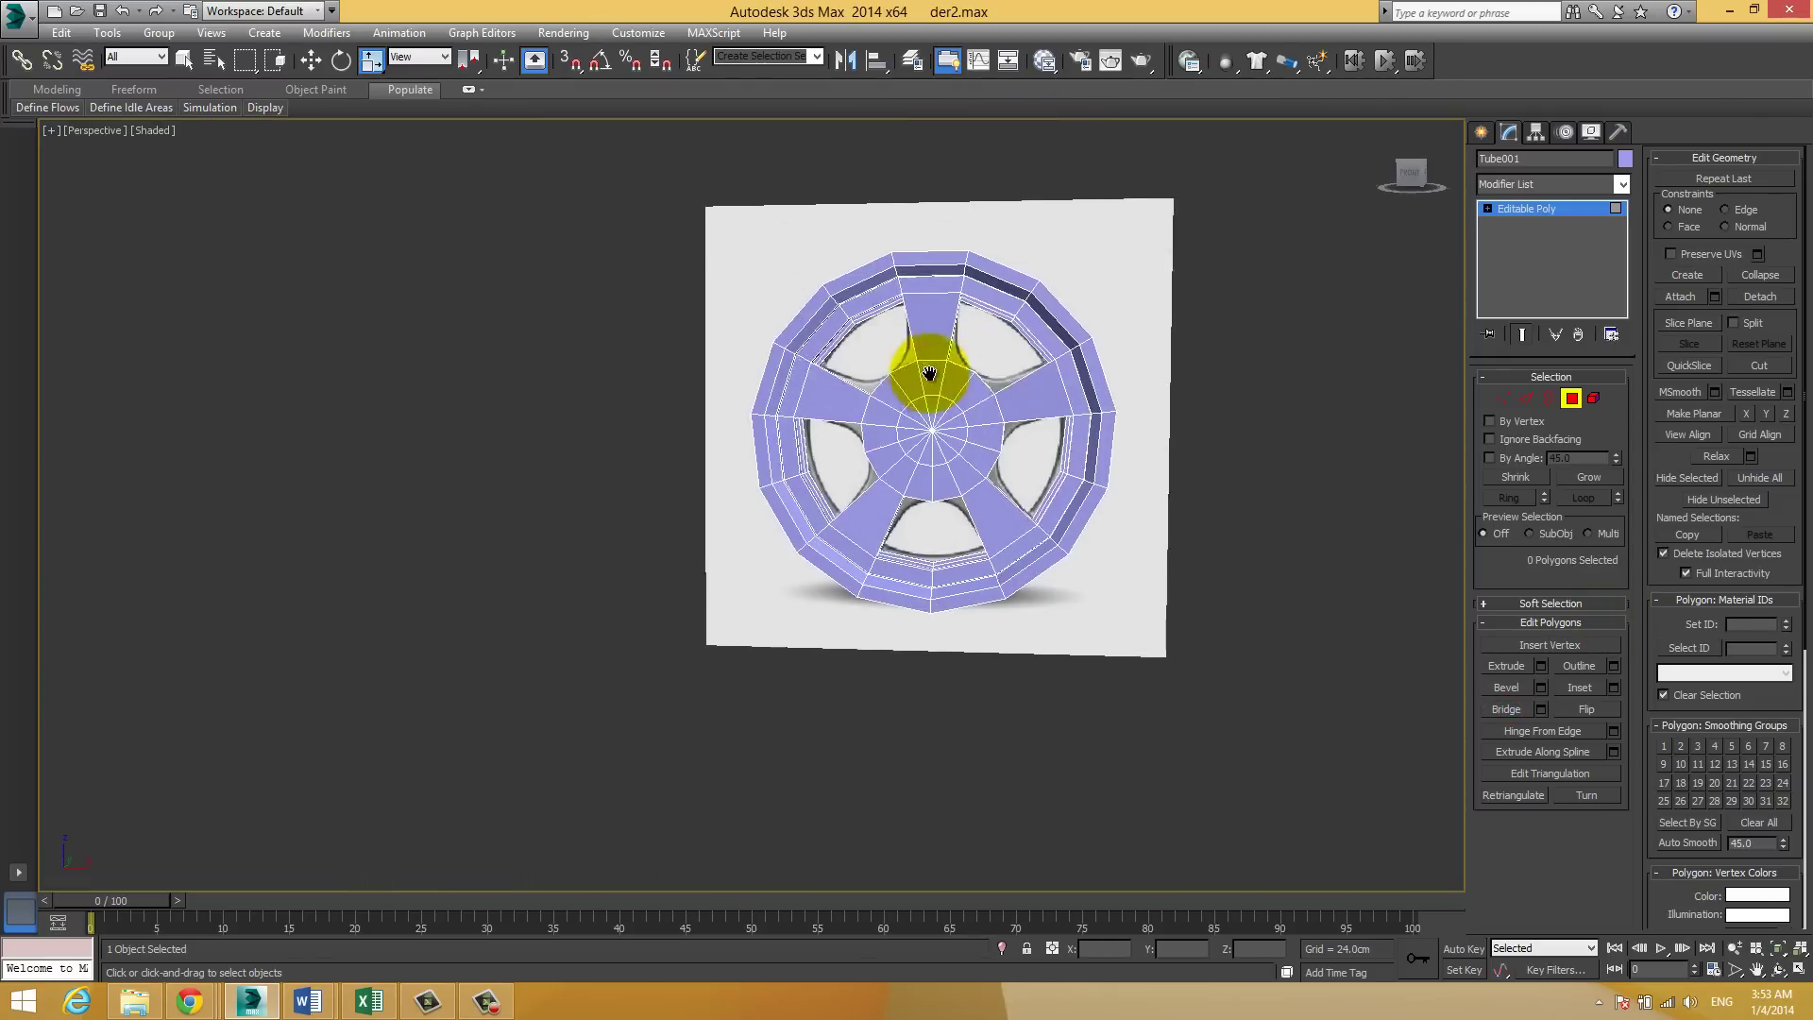
scroll(944, 388, up, 3)
click(1593, 210)
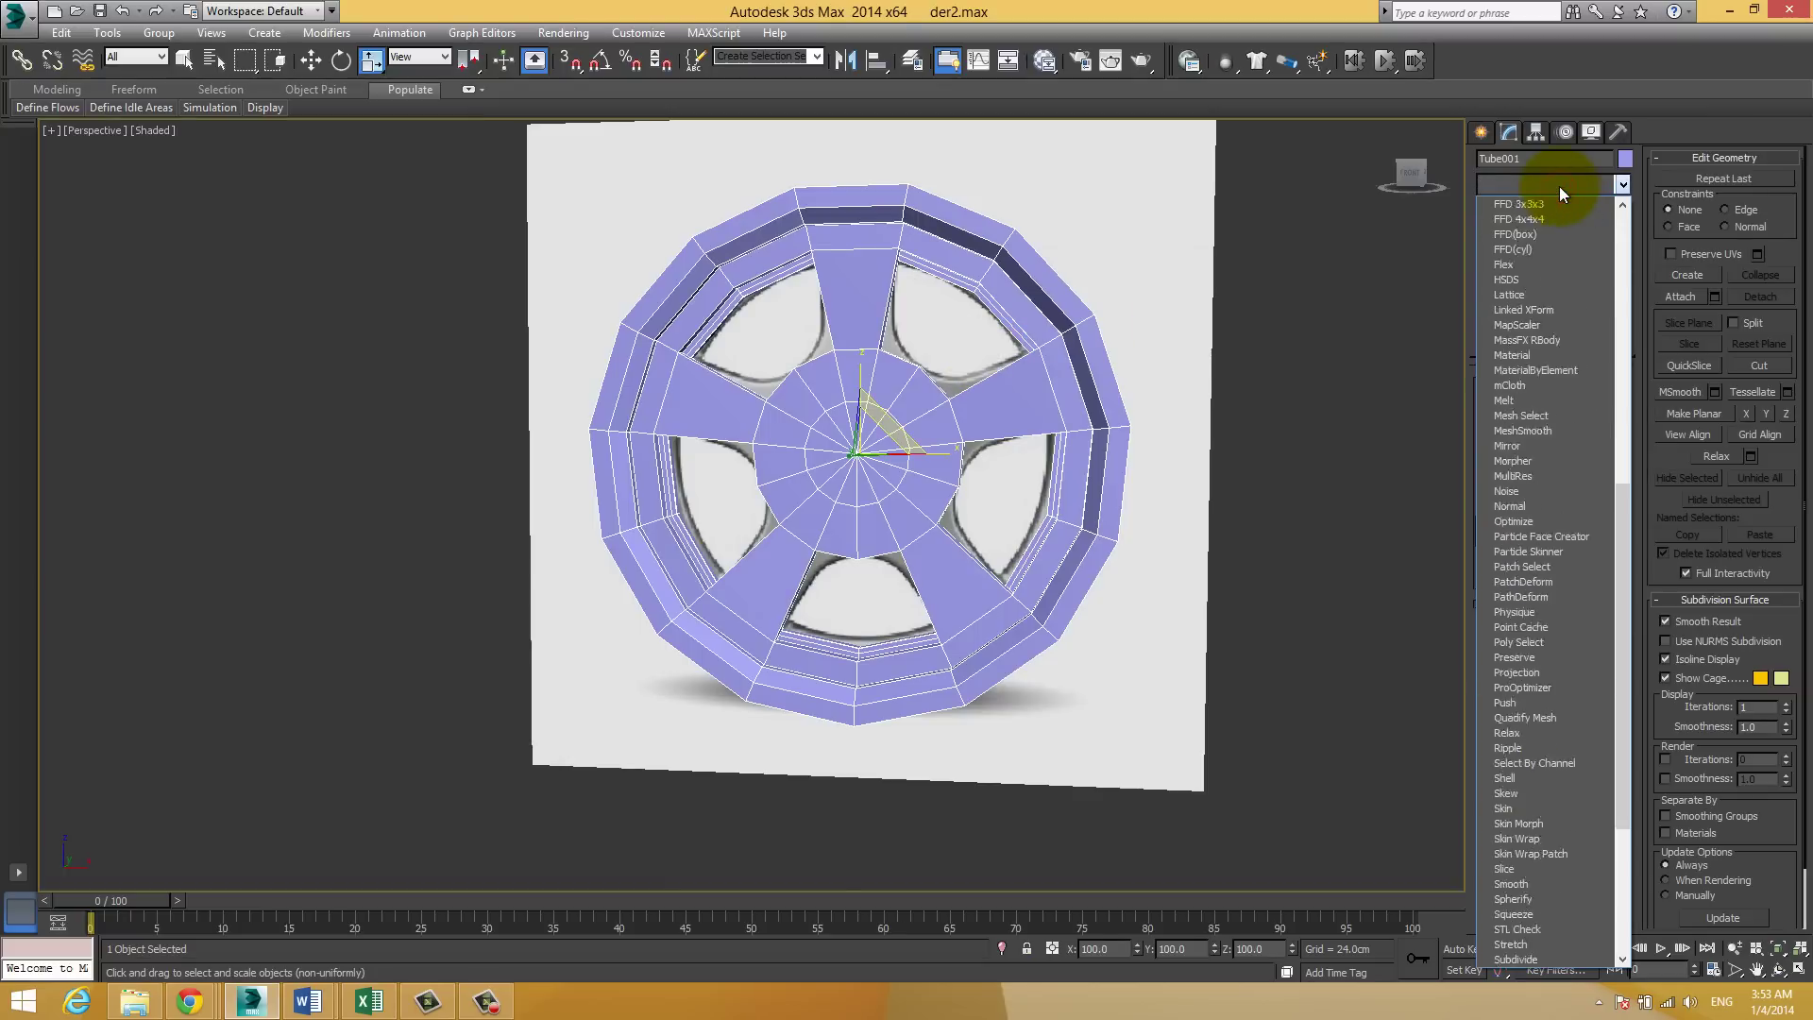
text(tu)
click(1527, 720)
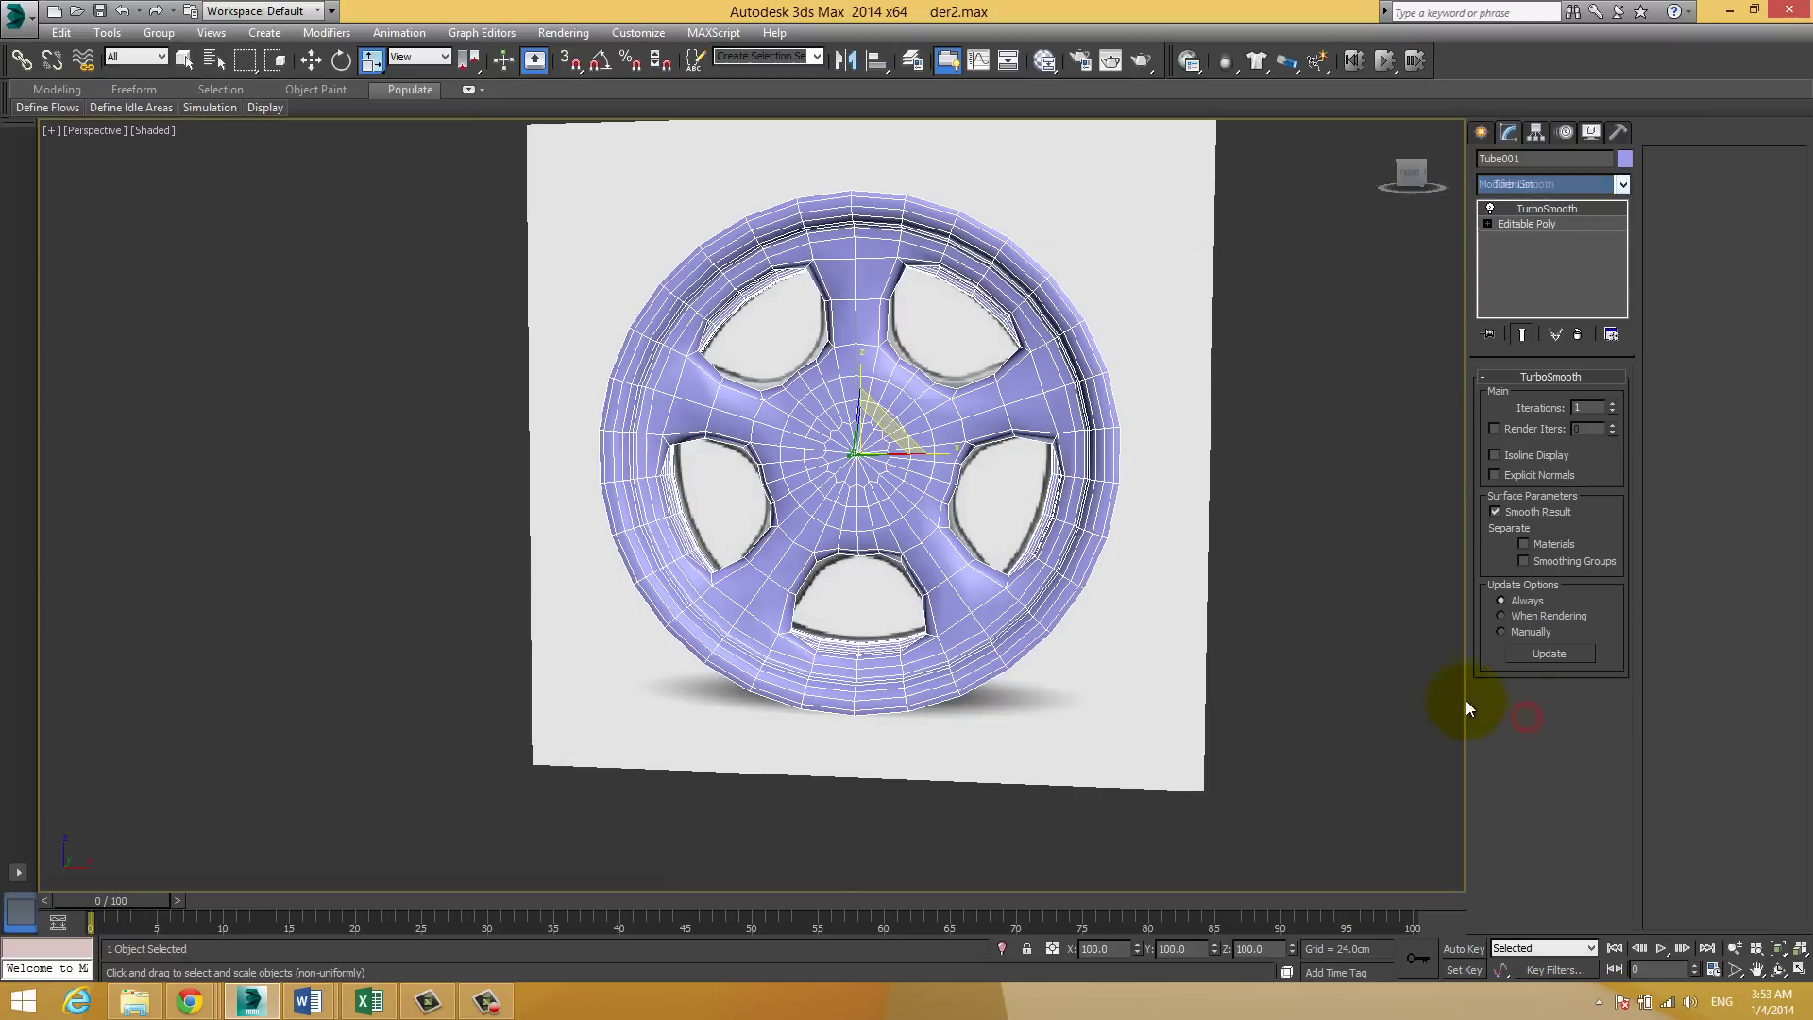
scroll(875, 408, up, 5)
mouse_move(876, 408)
alt+middle_down()
mouse_move(863, 340)
mouse_move(866, 364)
mouse_move(897, 365)
alt+middle_up()
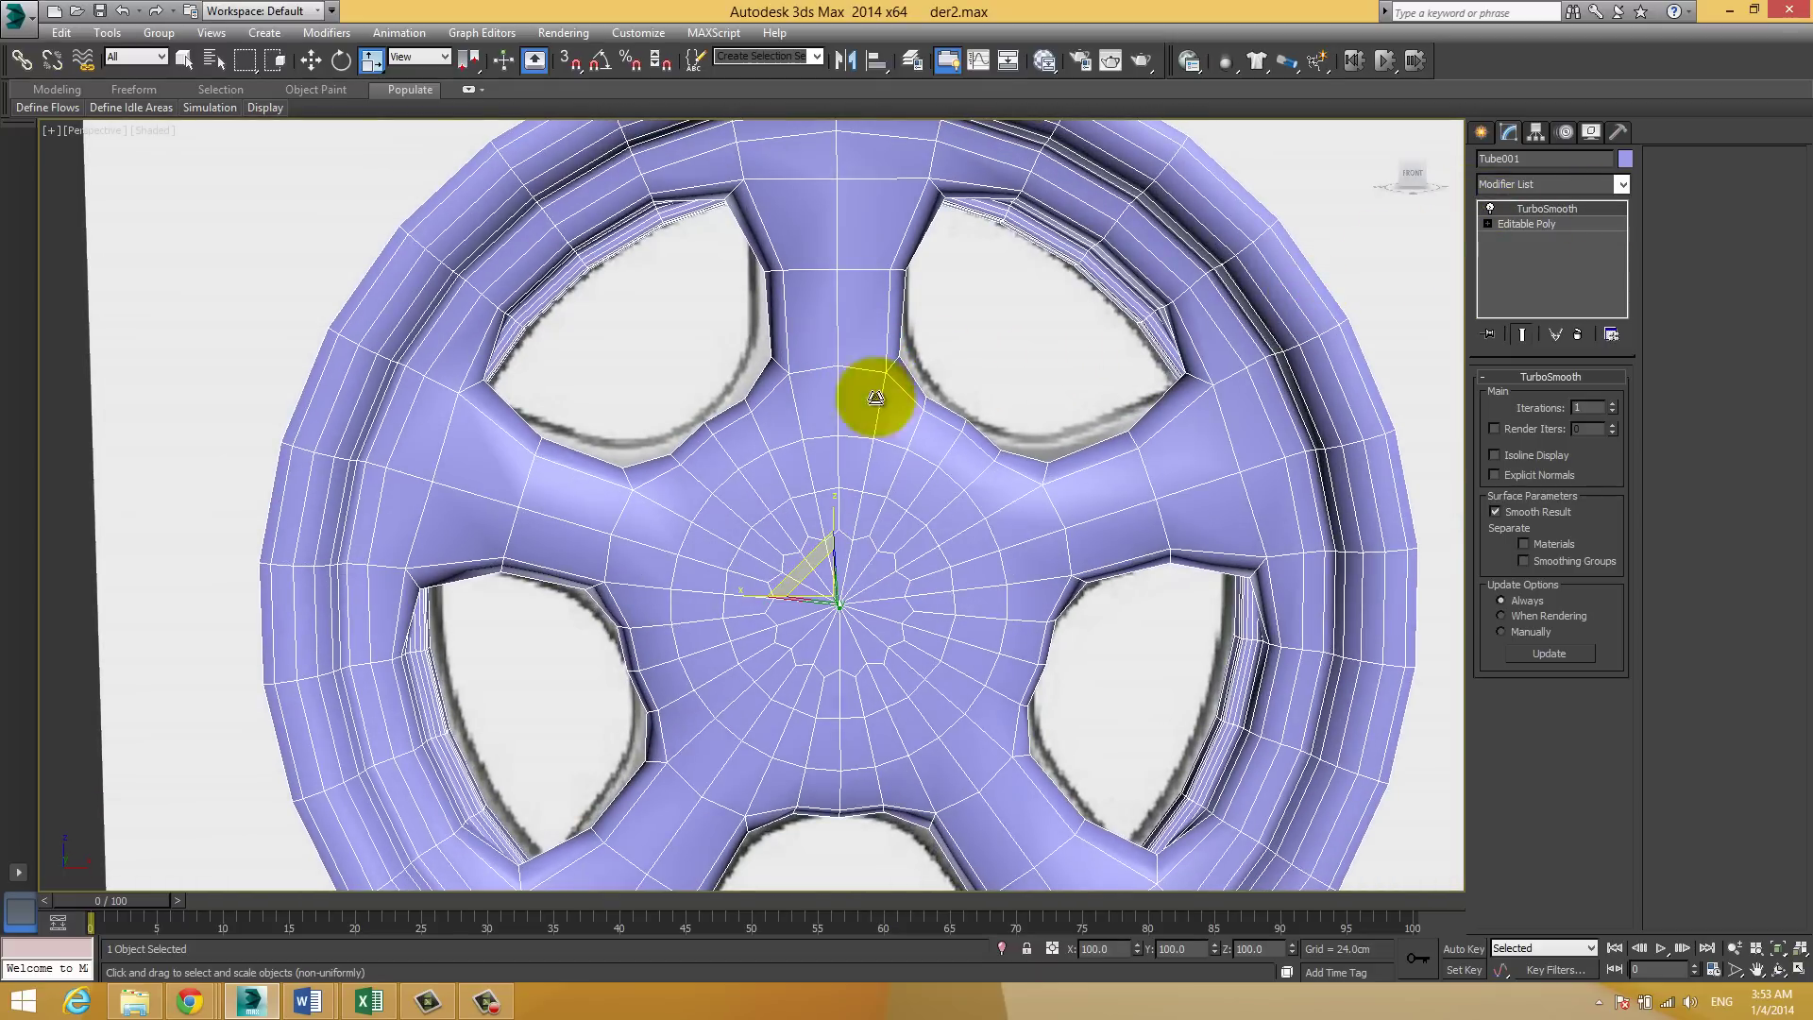
mouse_move(680, 404)
alt+middle_down()
mouse_move(995, 458)
mouse_move(908, 464)
mouse_move(1133, 434)
alt+middle_up()
click(1612, 404)
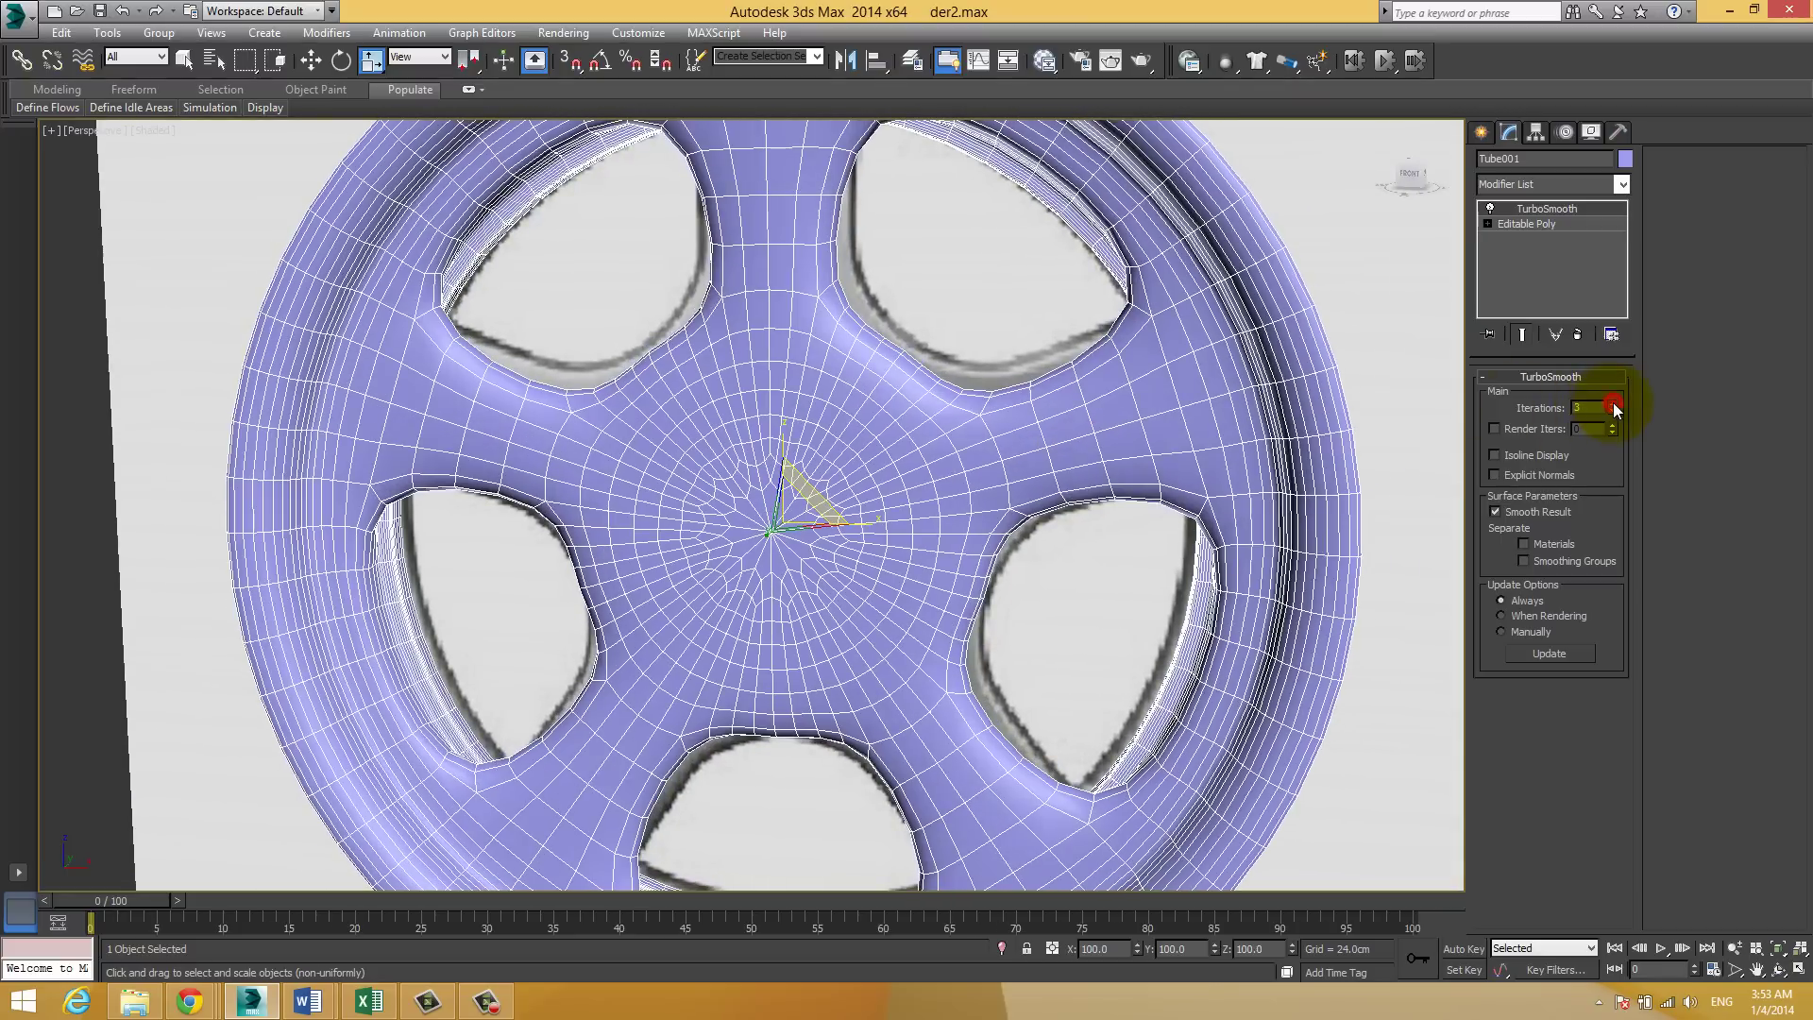
click(962, 283)
scroll(948, 376, down, 3)
mouse_move(948, 376)
alt+middle_down()
mouse_move(870, 384)
mouse_move(890, 368)
mouse_move(862, 416)
mouse_move(992, 377)
alt+middle_up()
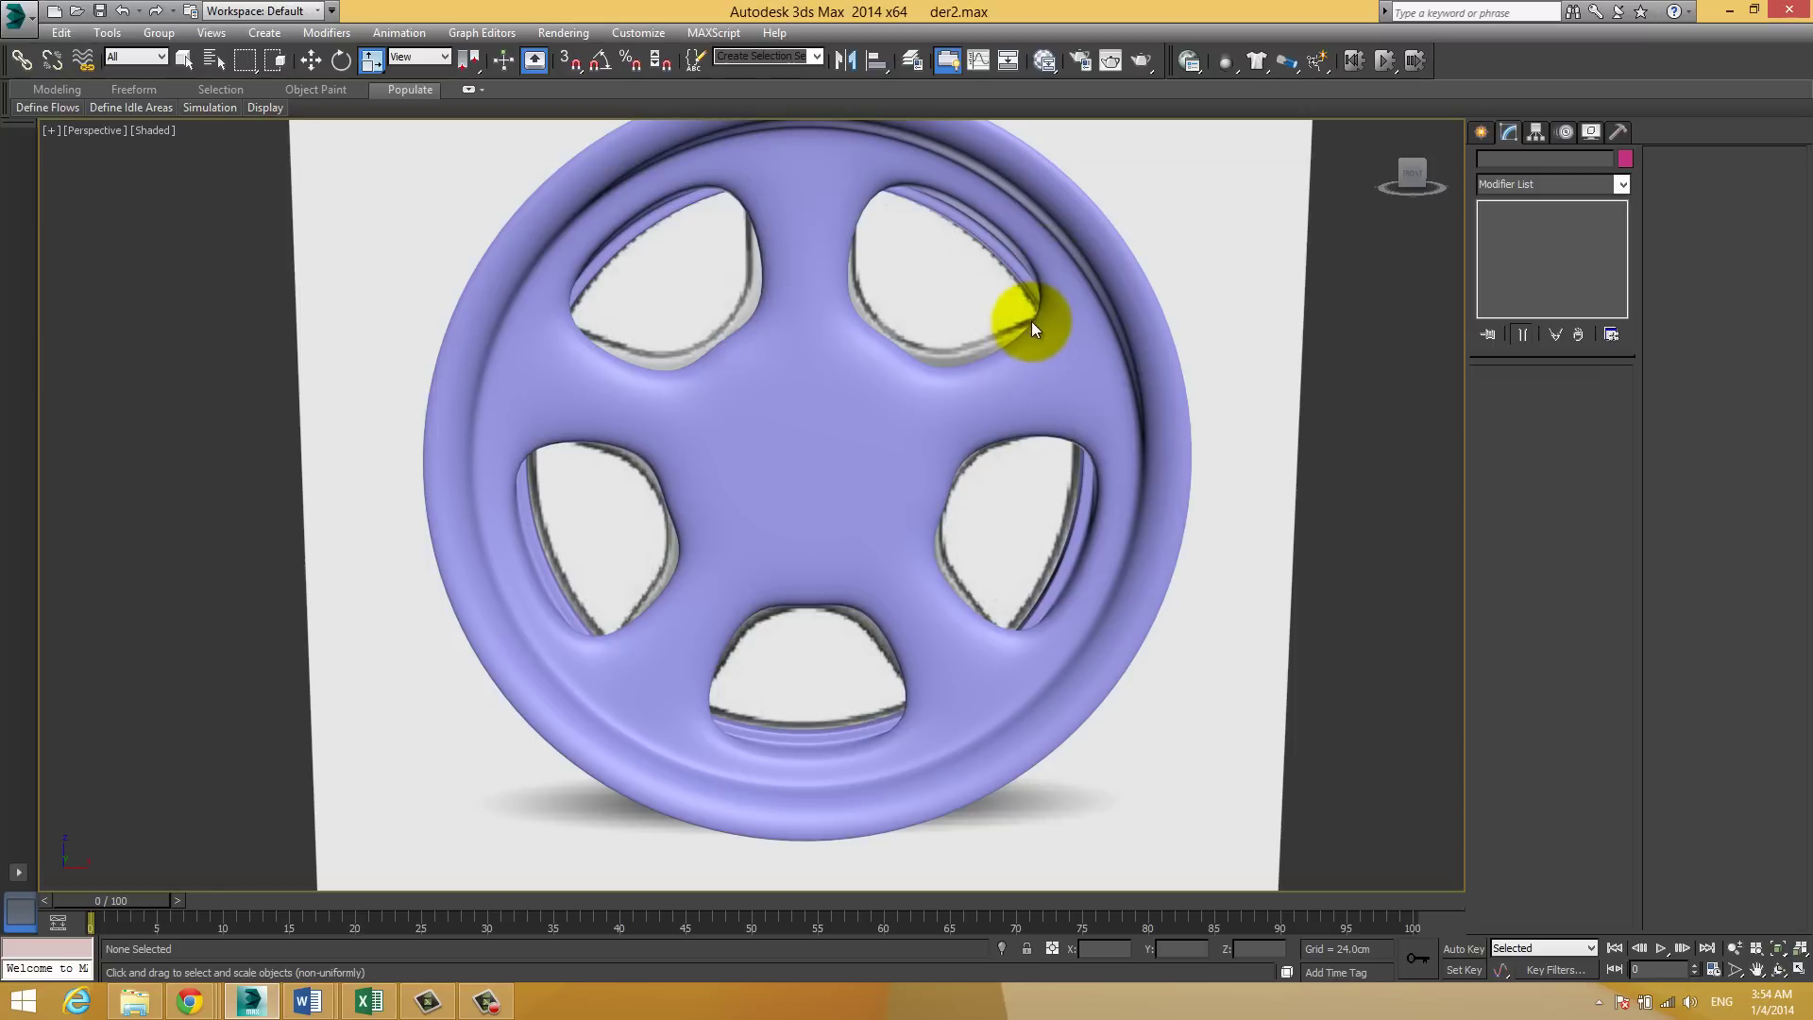
Step: In Edge mode on the base Editable Poly, select the ring of edges across one spoke
click(923, 385)
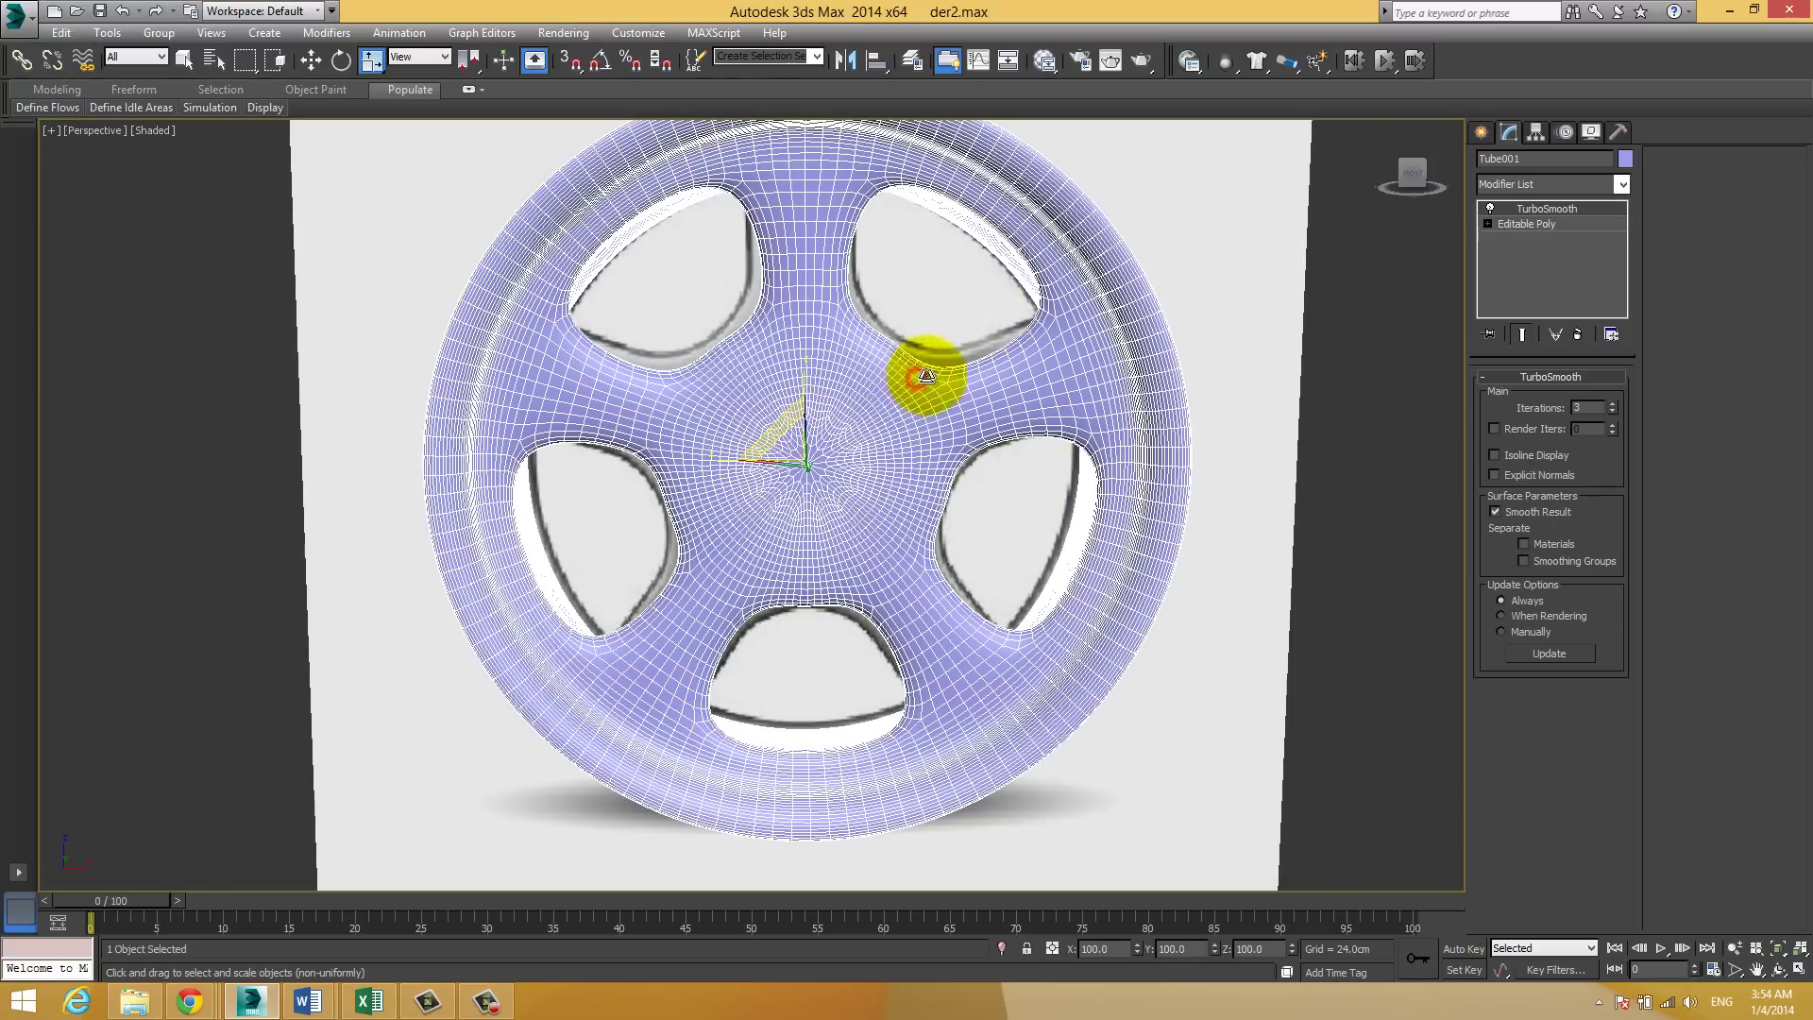
click(1532, 224)
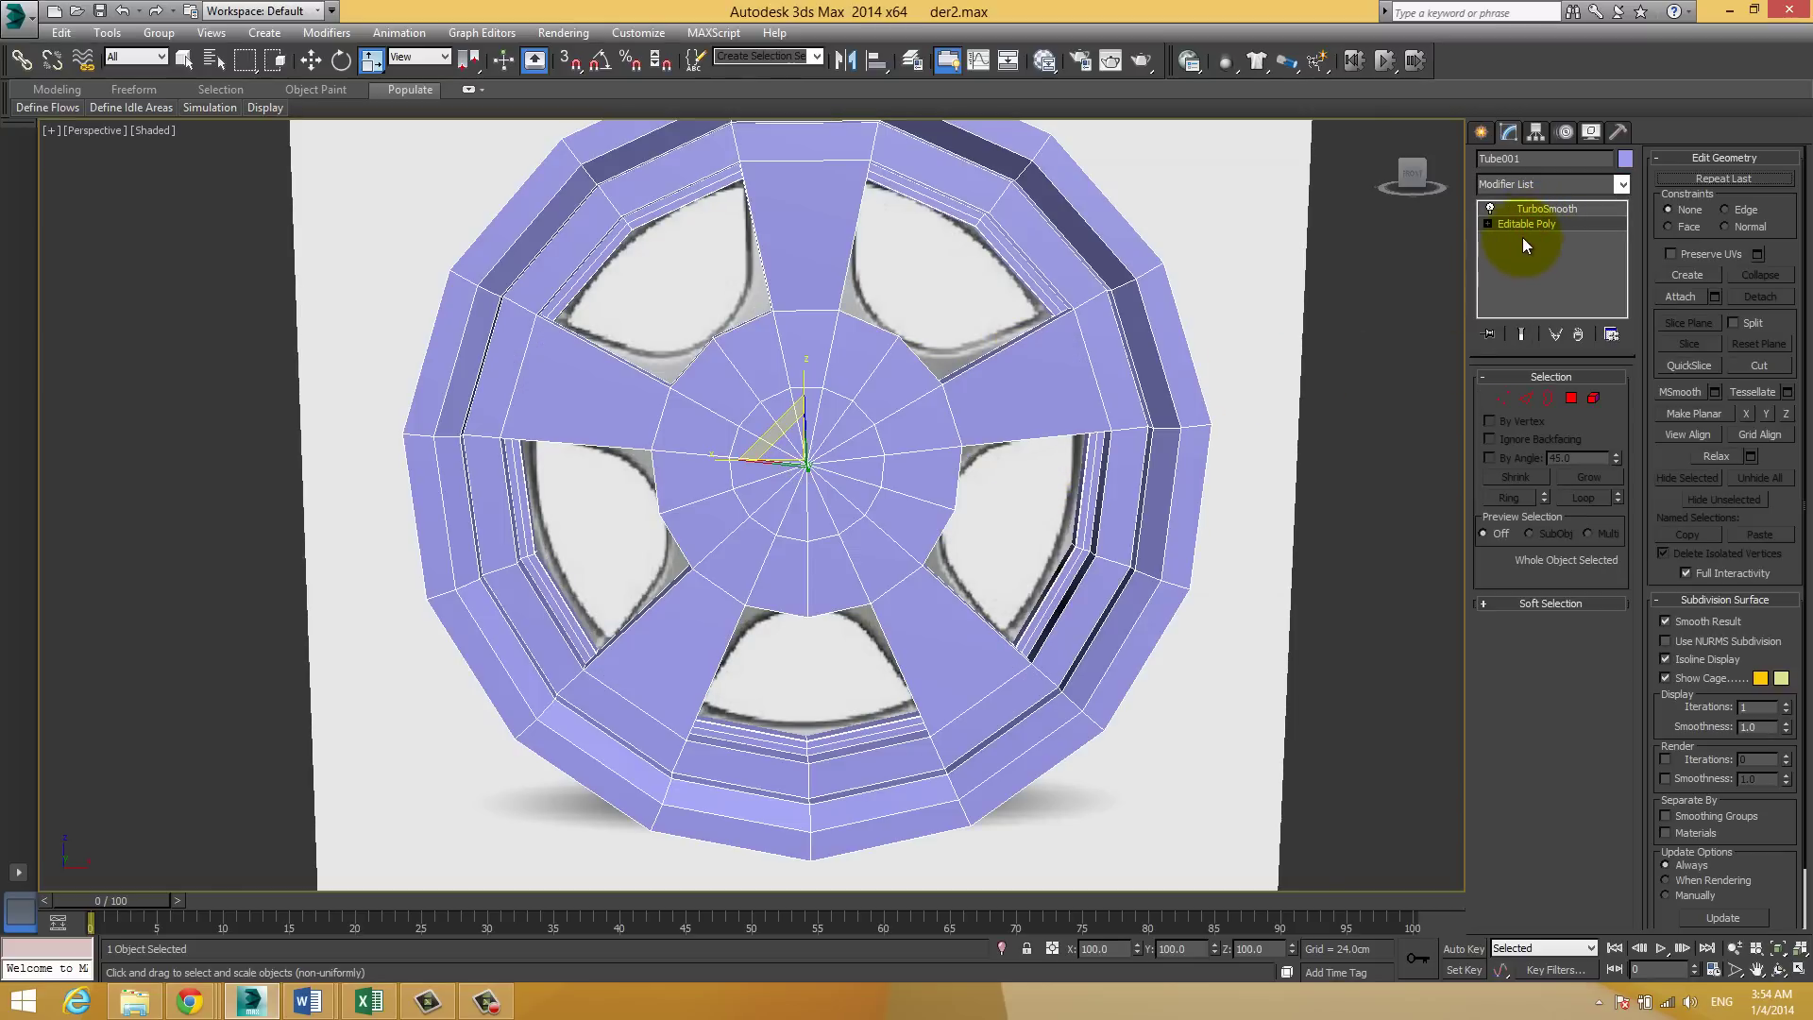
click(1527, 396)
drag(1039, 454, 1001, 333)
drag(1029, 494, 1044, 441)
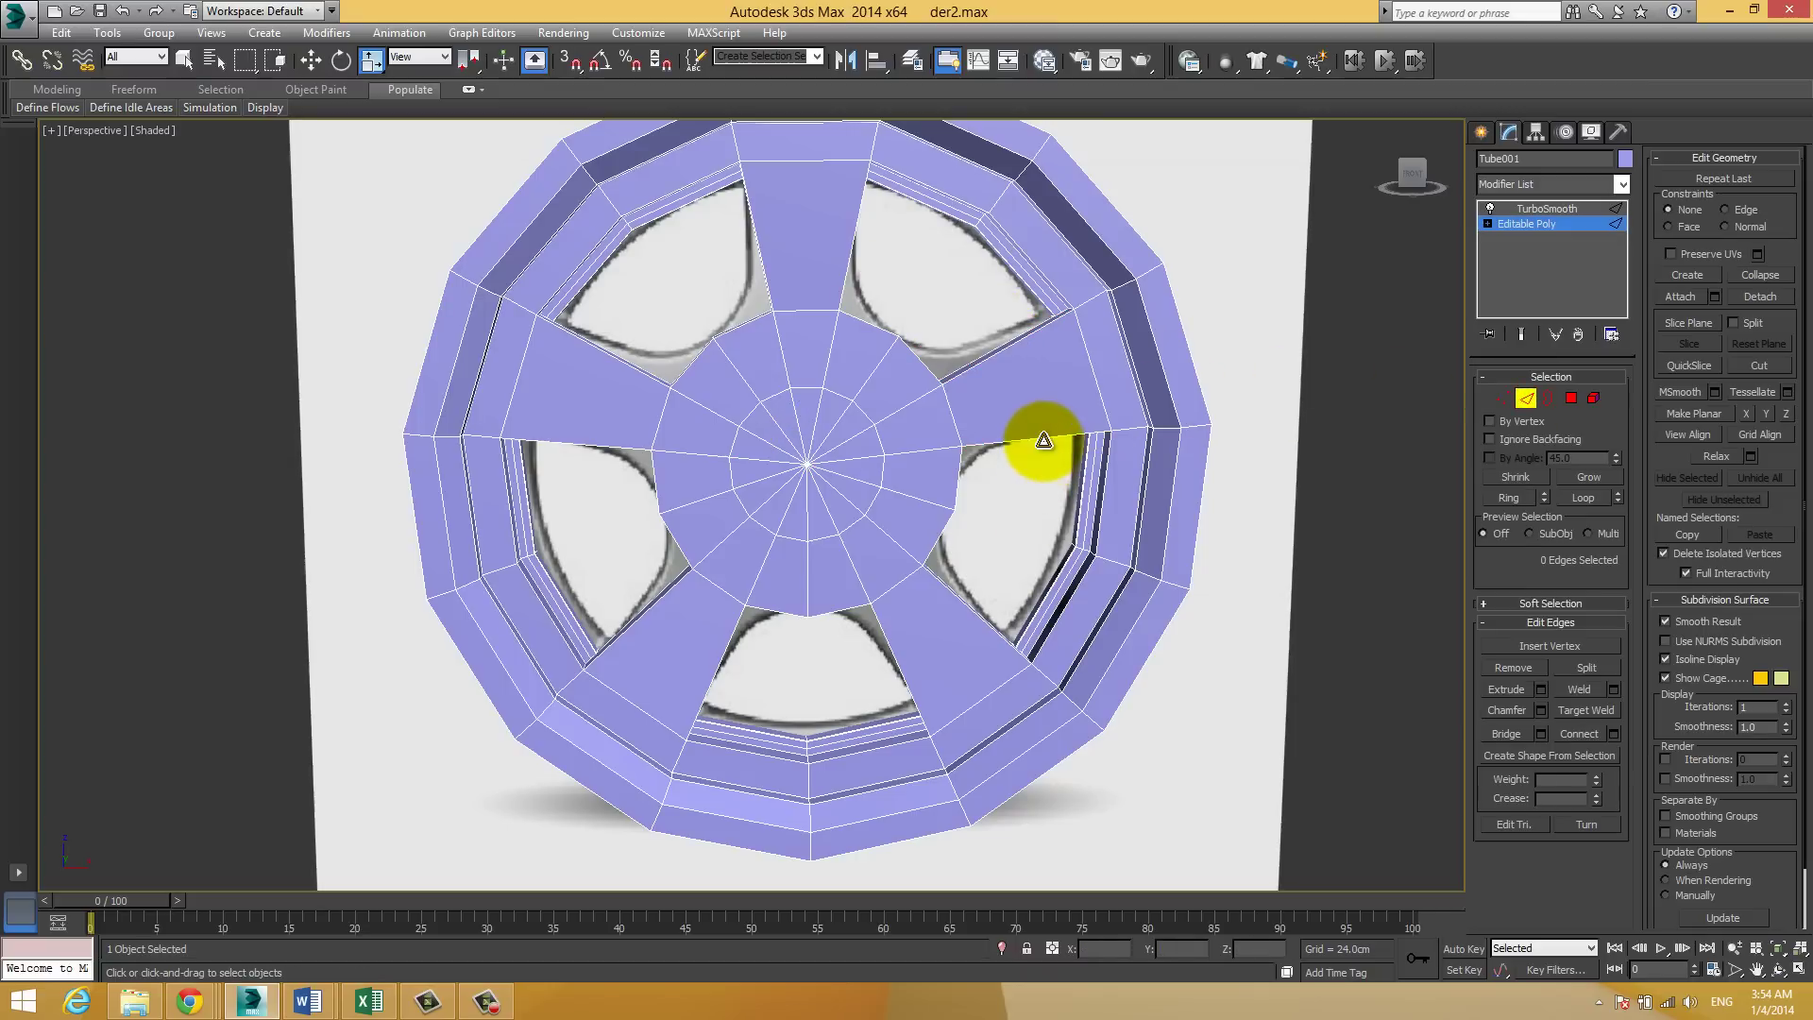
click(1043, 441)
click(1509, 498)
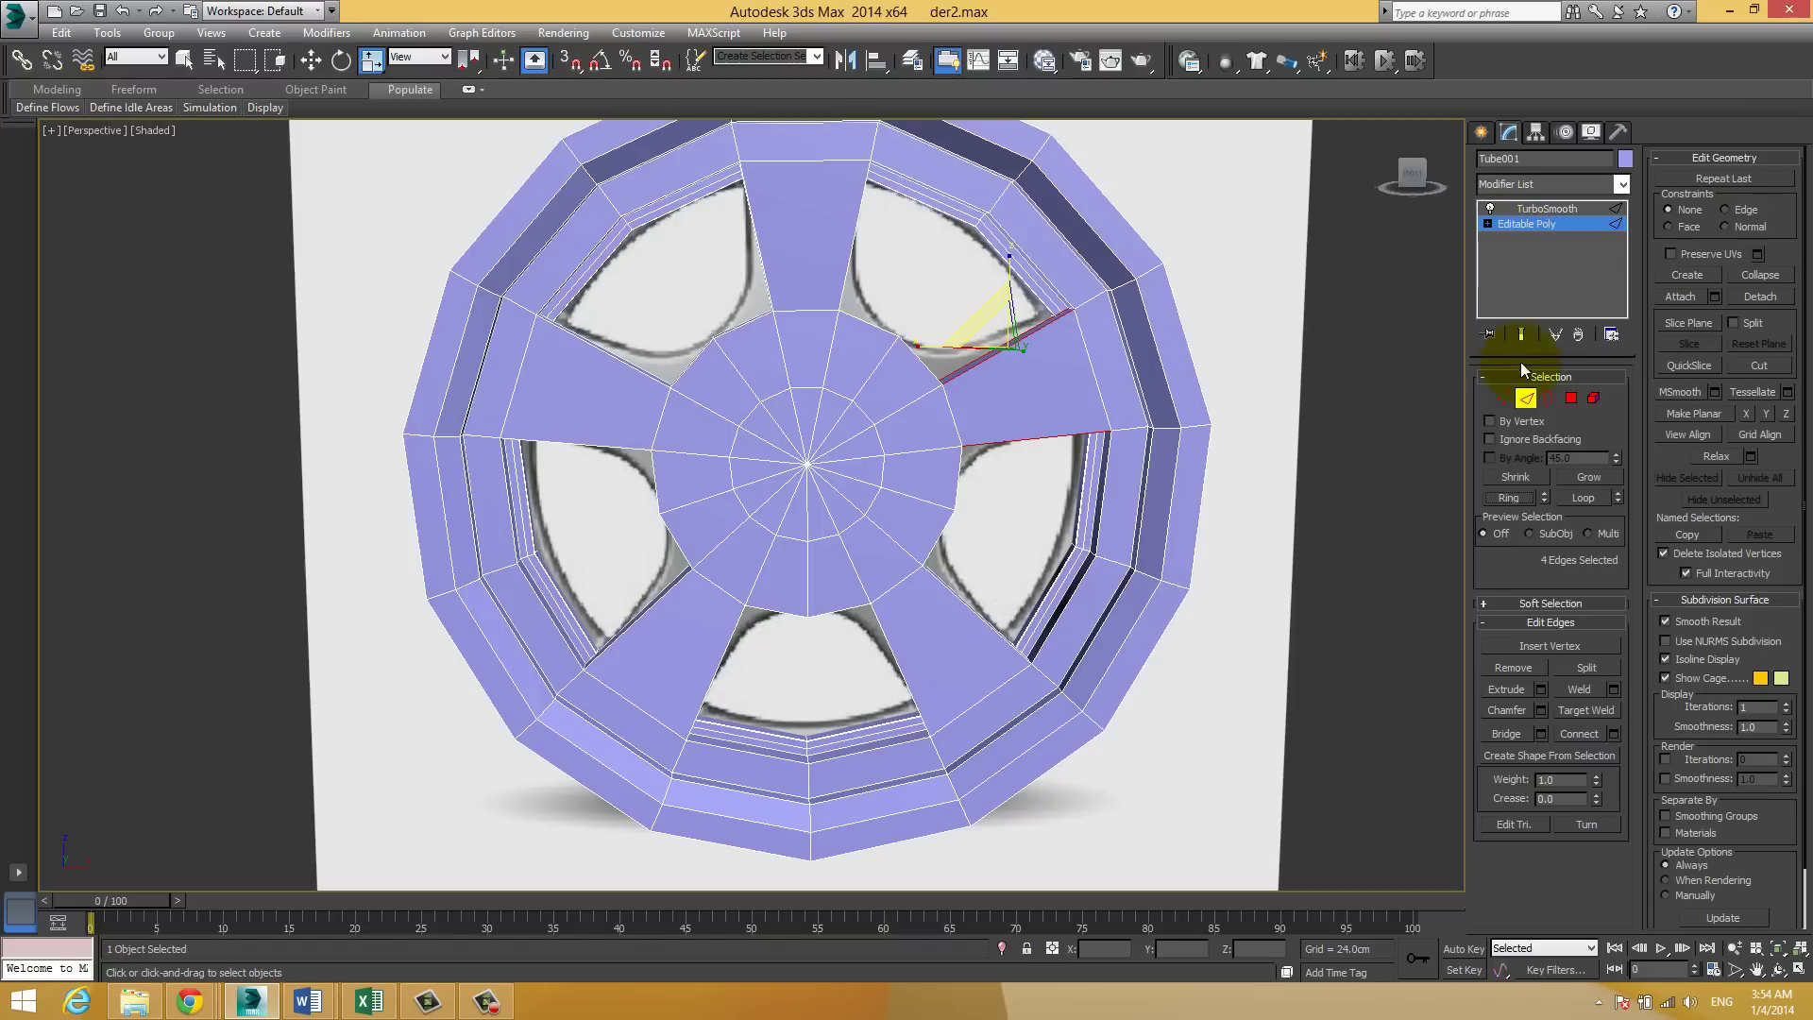
click(1521, 335)
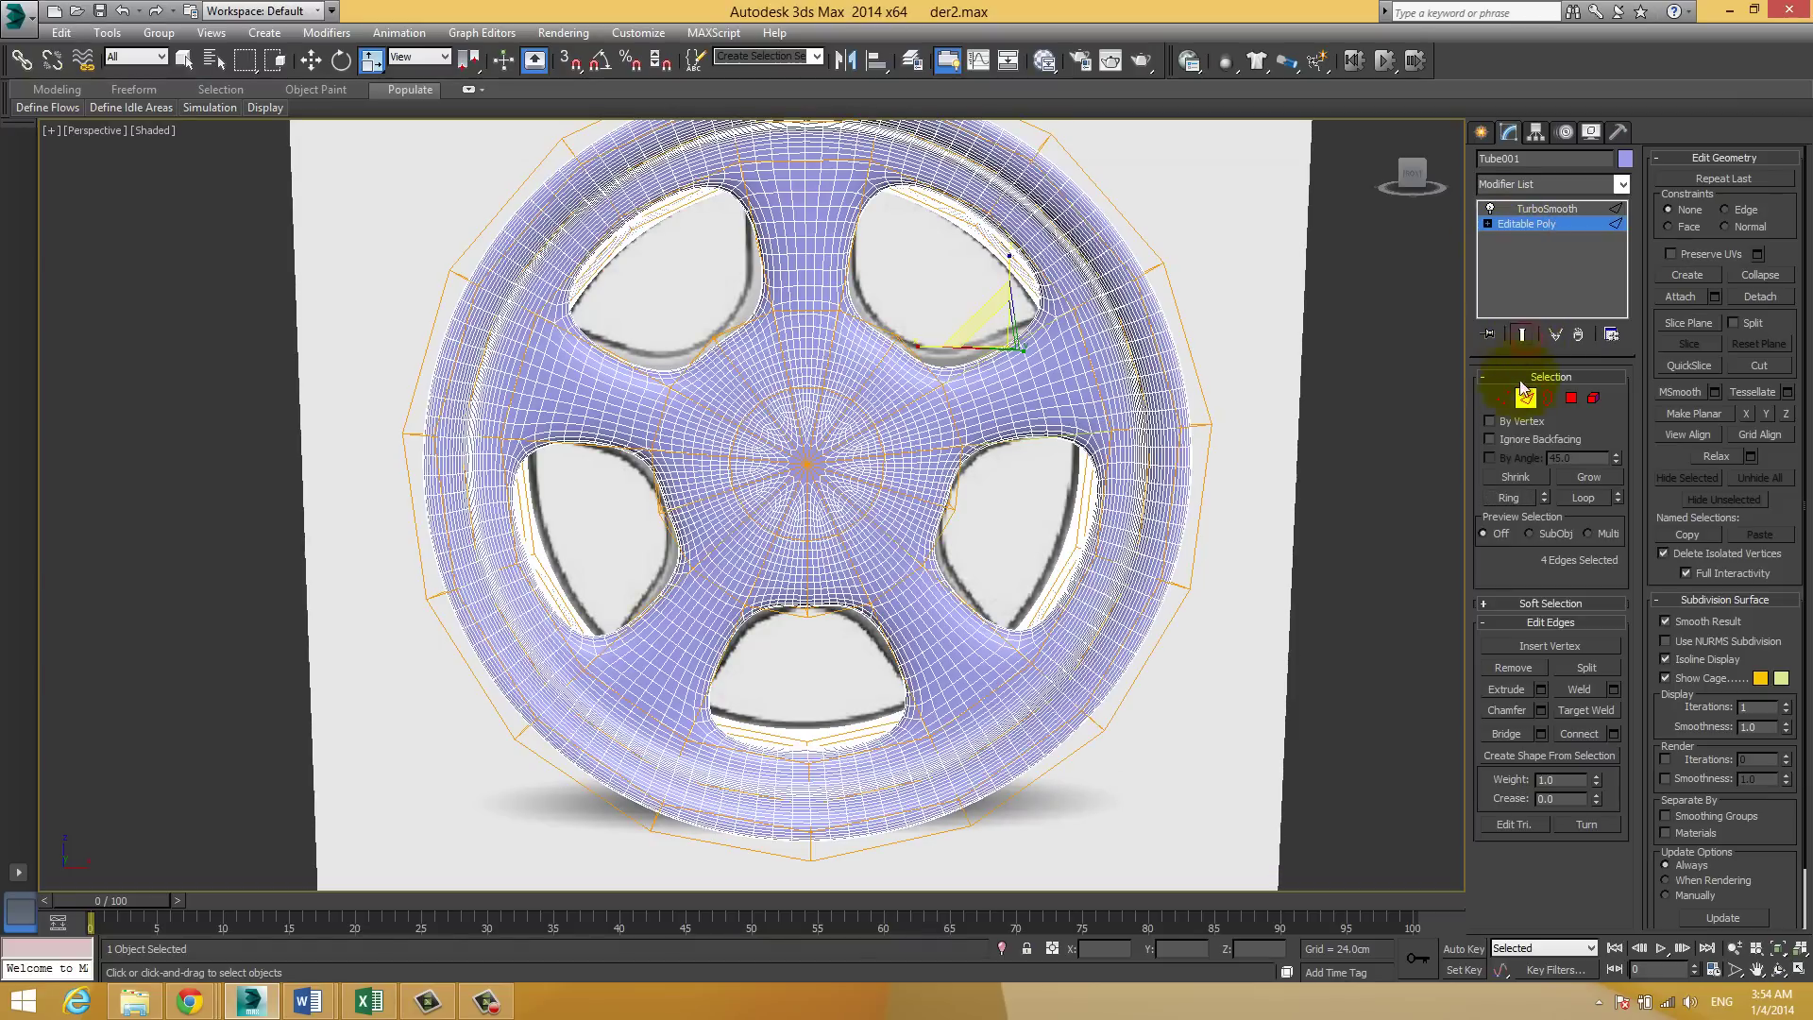
Step: Connect the spoke edges with a new edge slid toward one end, comparing smoothed views
click(1613, 734)
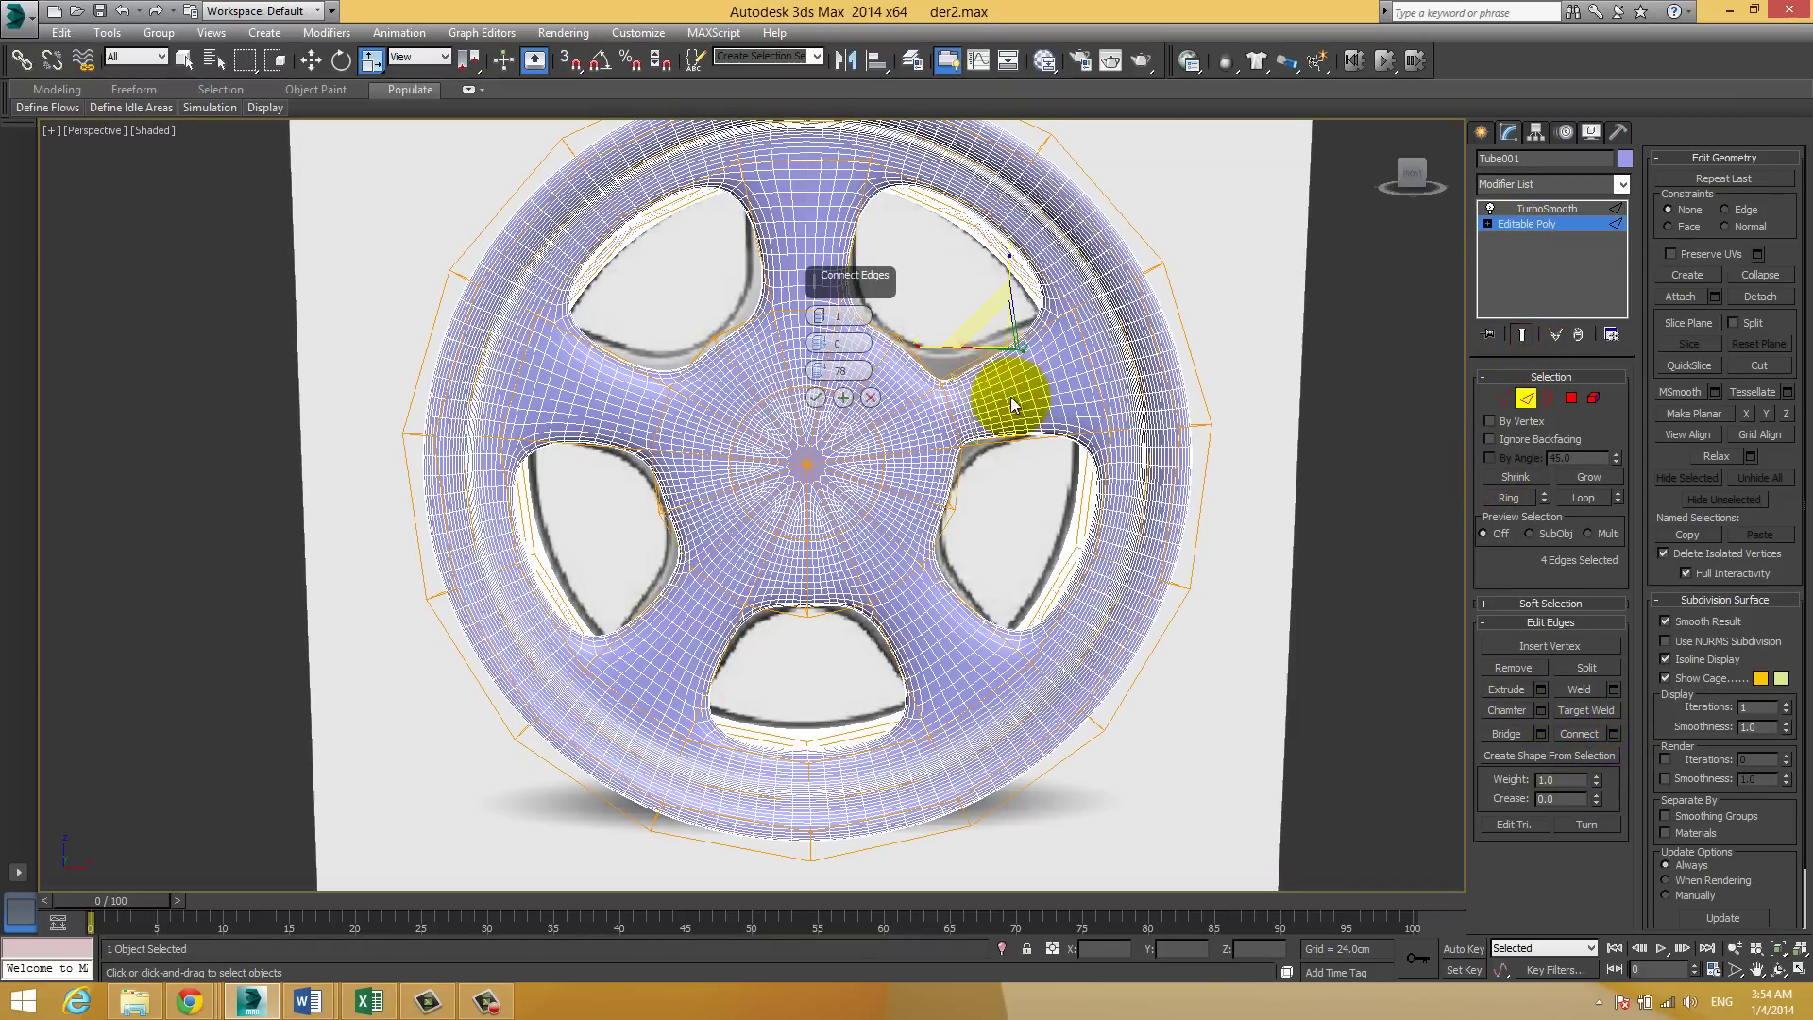
click(1489, 209)
click(1489, 209)
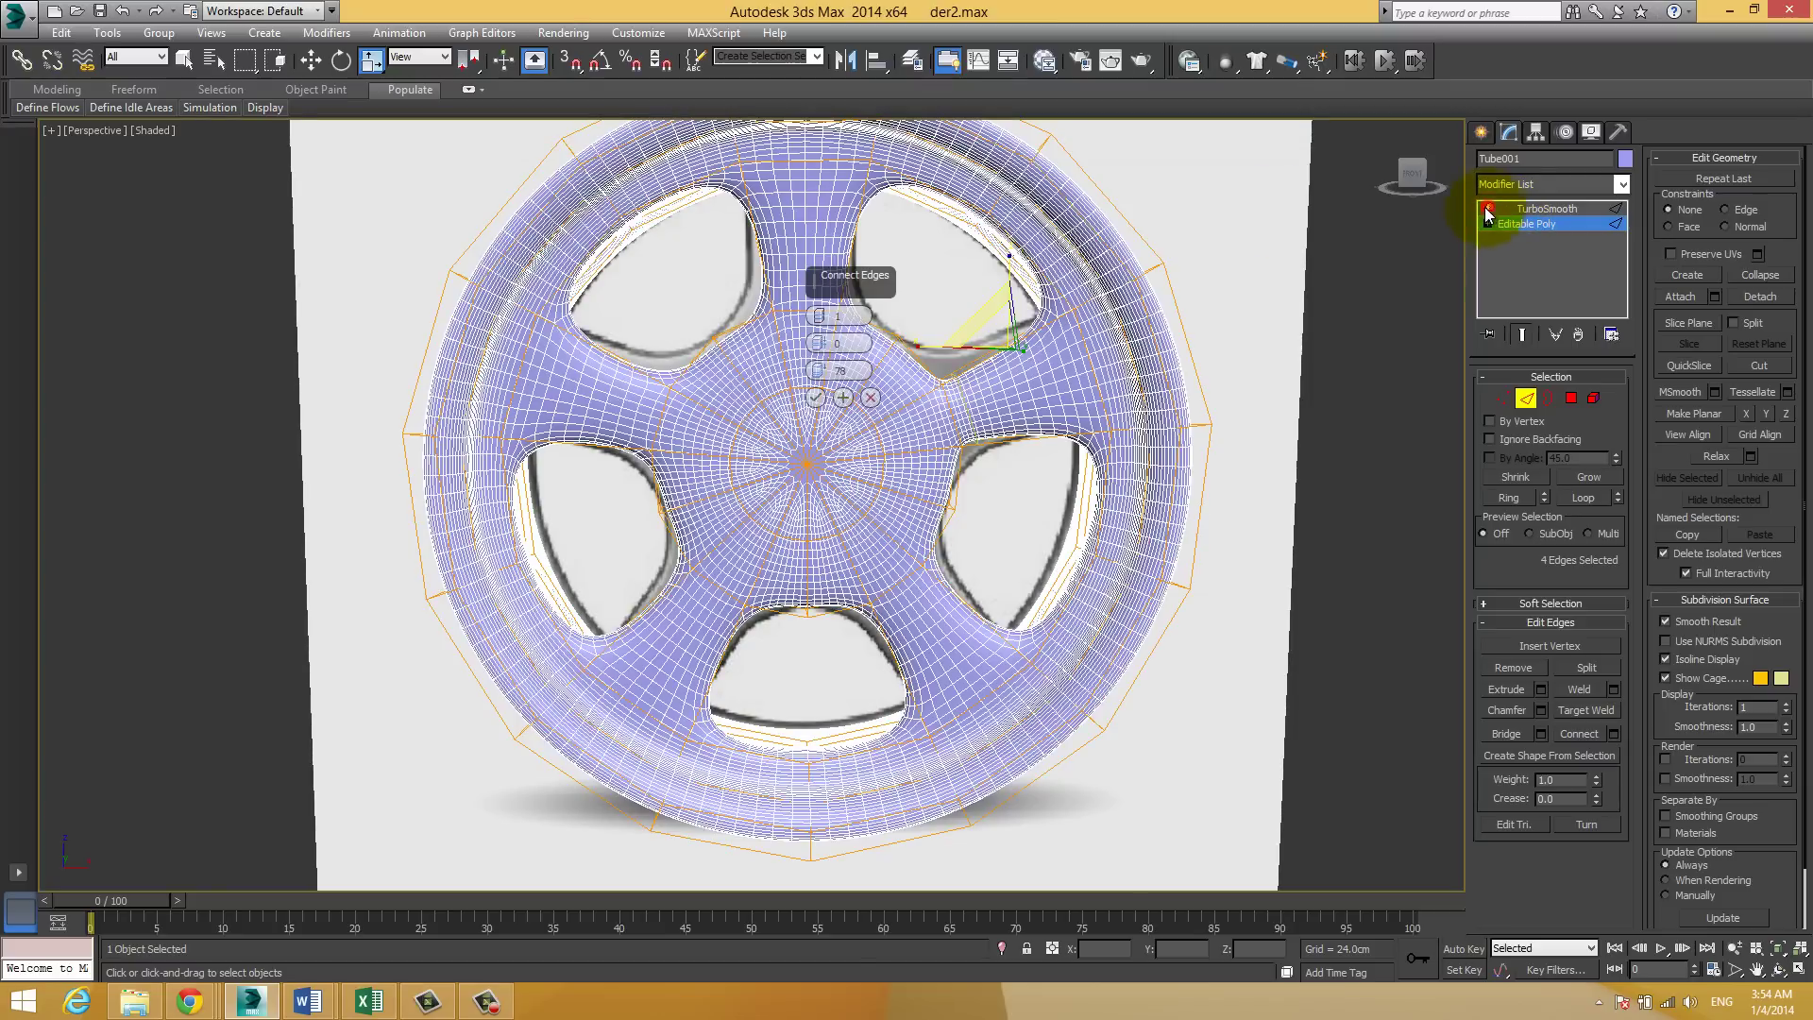
right_click(819, 370)
drag(818, 369, 822, 694)
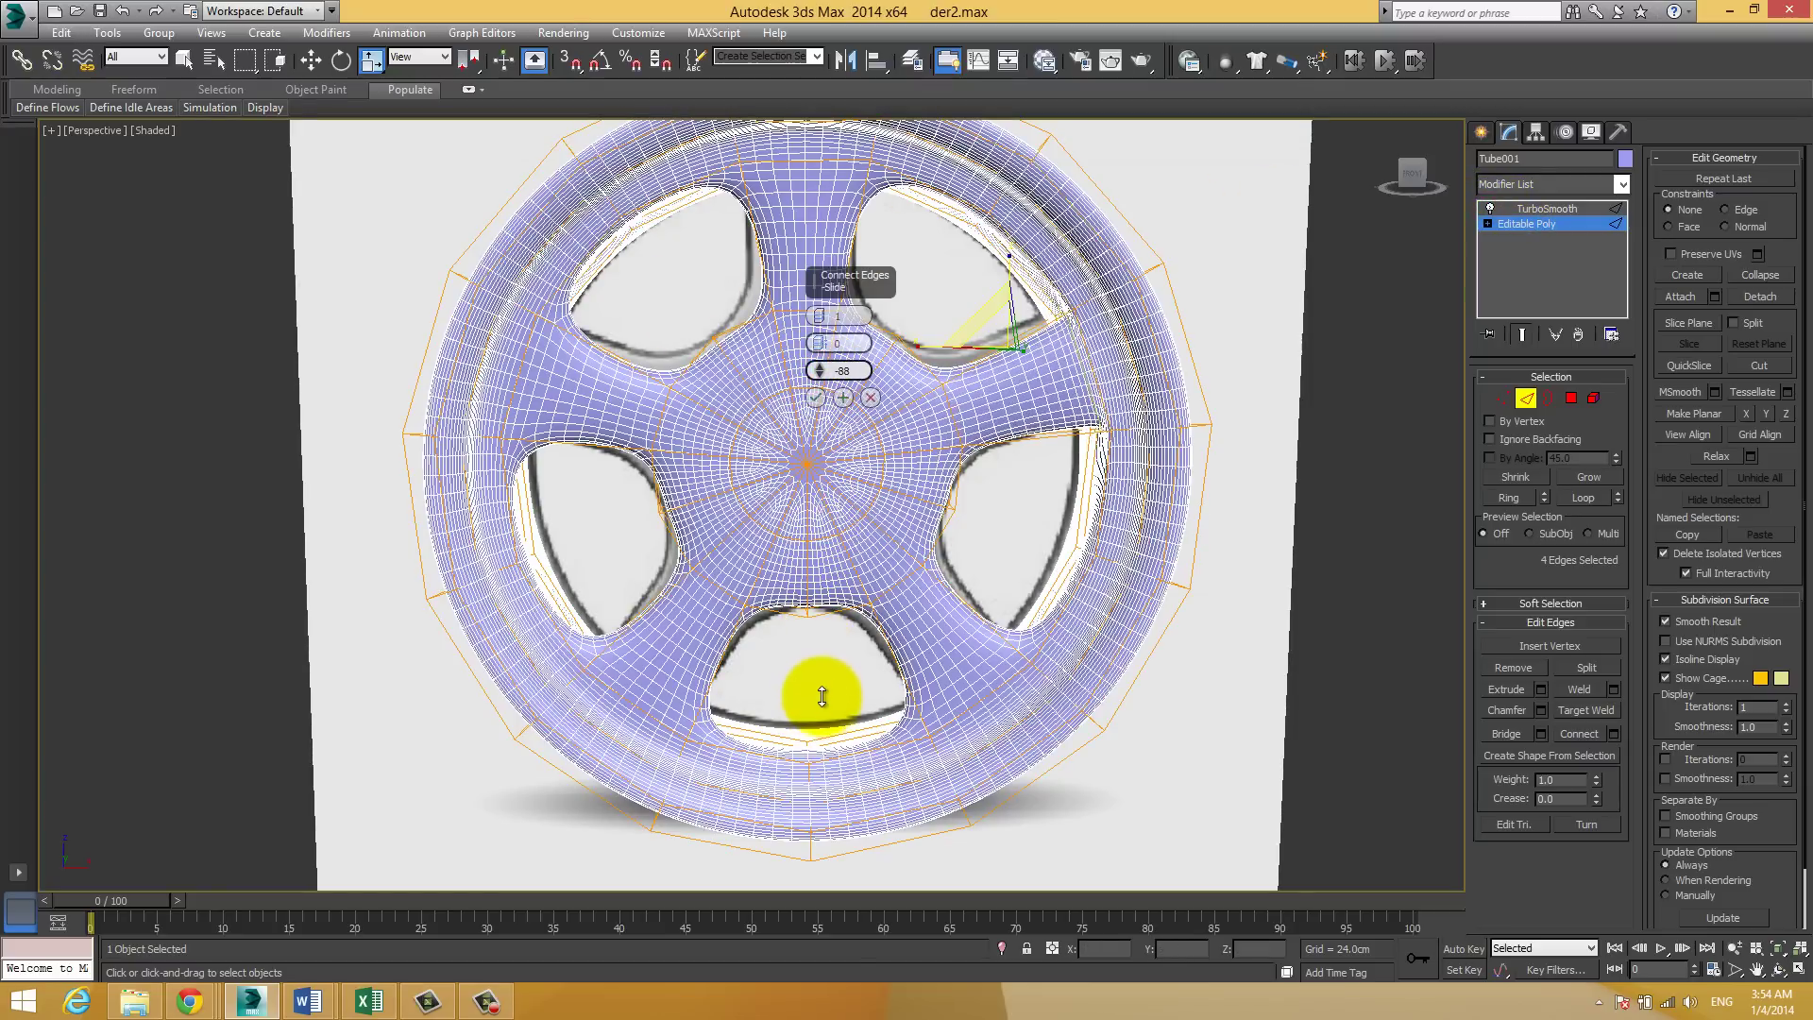
click(1490, 208)
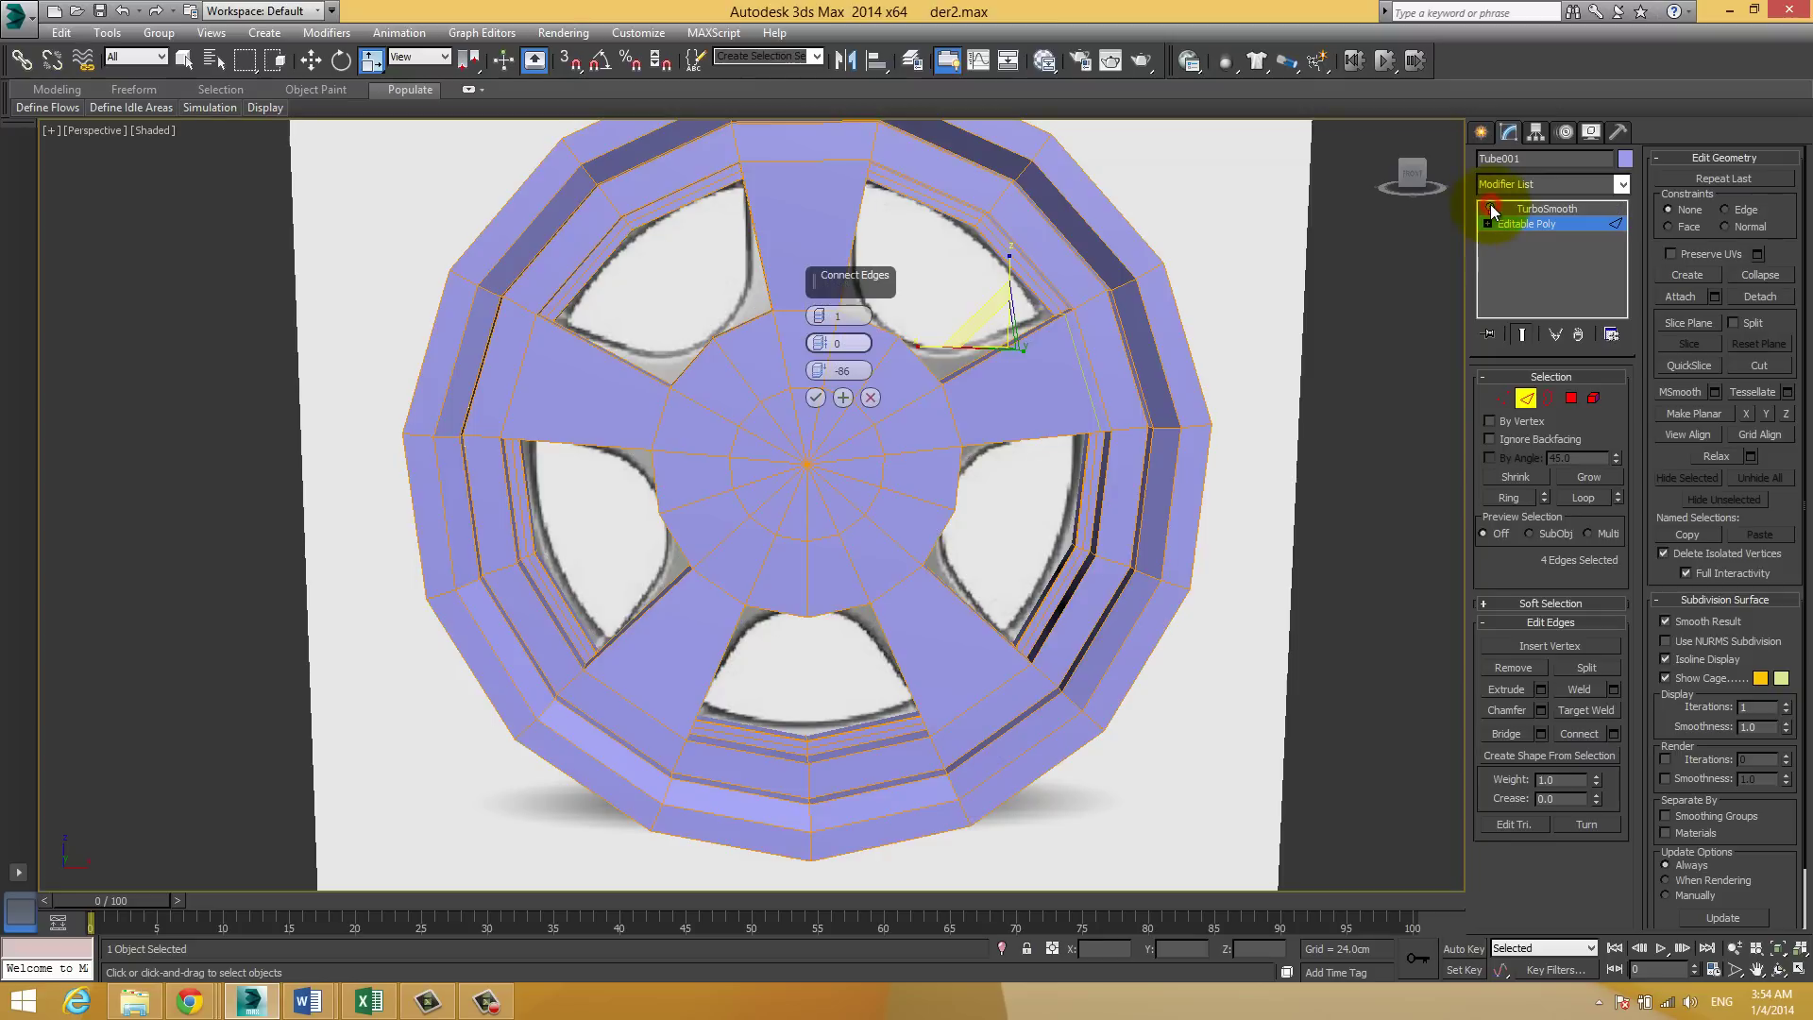
click(1491, 207)
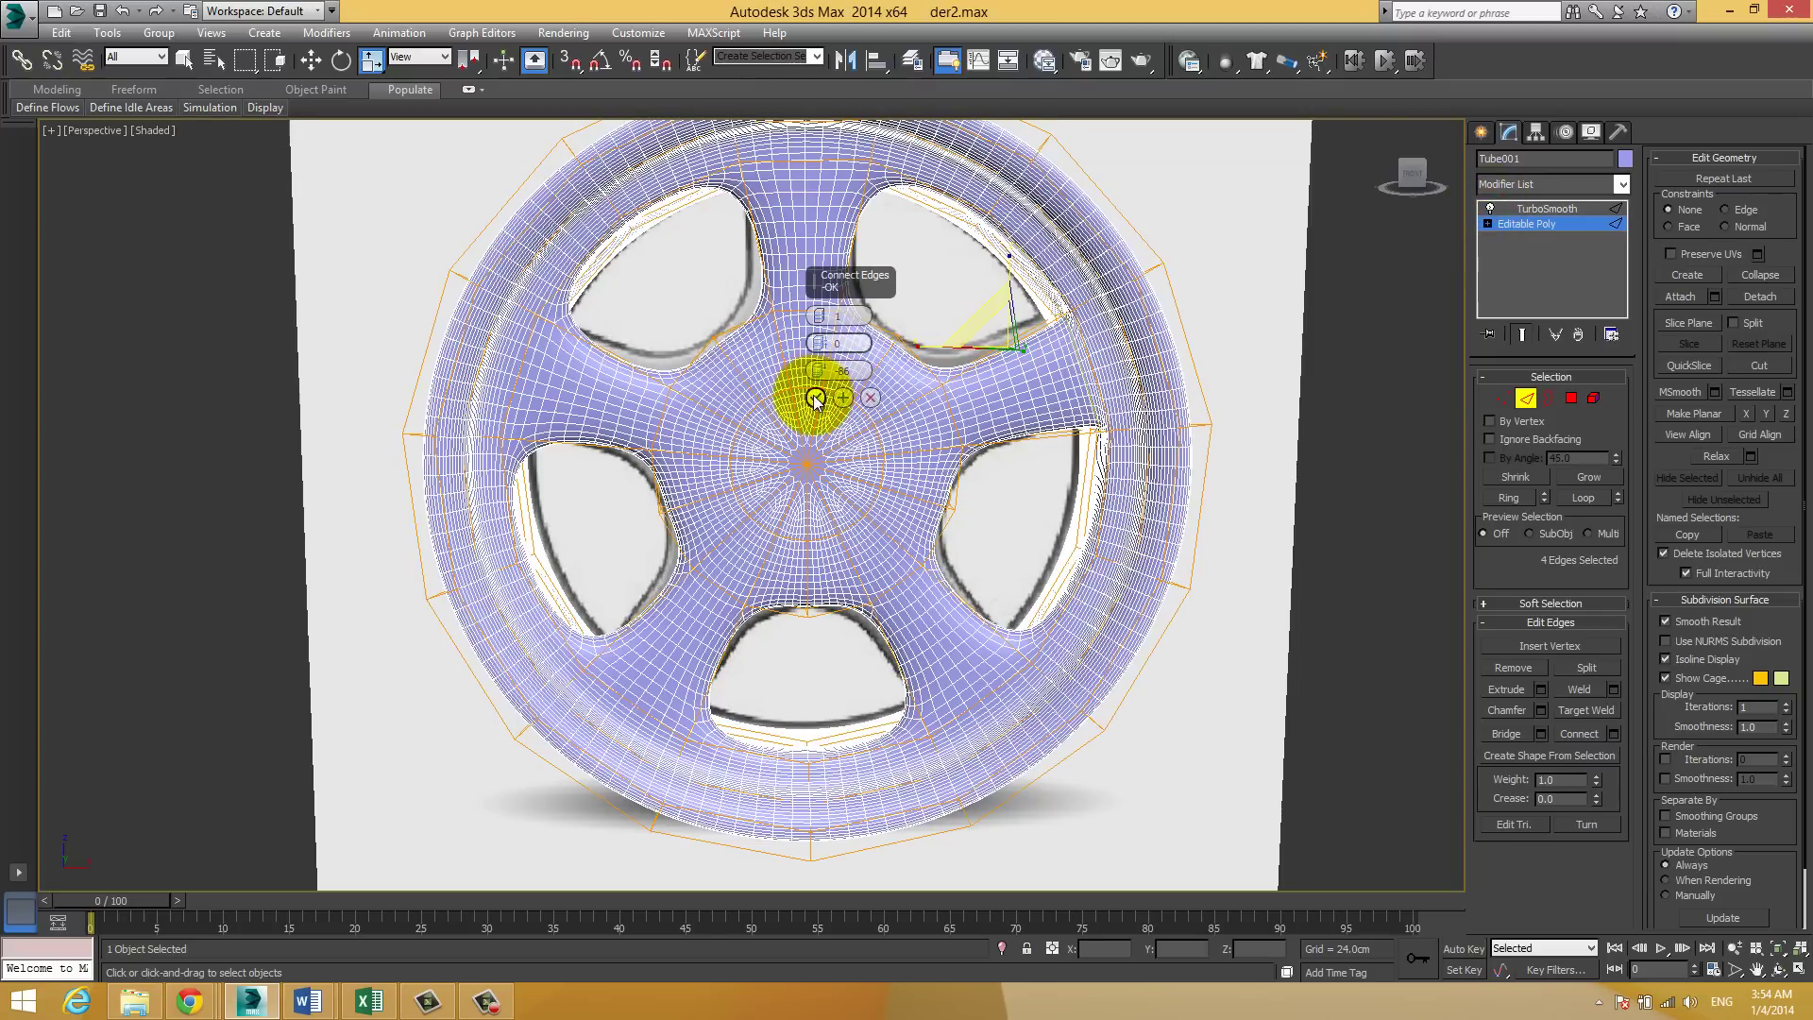
Step: Delete TurboSmooth and select the side edges on all five spokes
right_click(1556, 208)
click(1584, 243)
mouse_move(1013, 324)
middle_down()
mouse_move(956, 356)
mouse_move(893, 298)
mouse_move(921, 401)
middle_up()
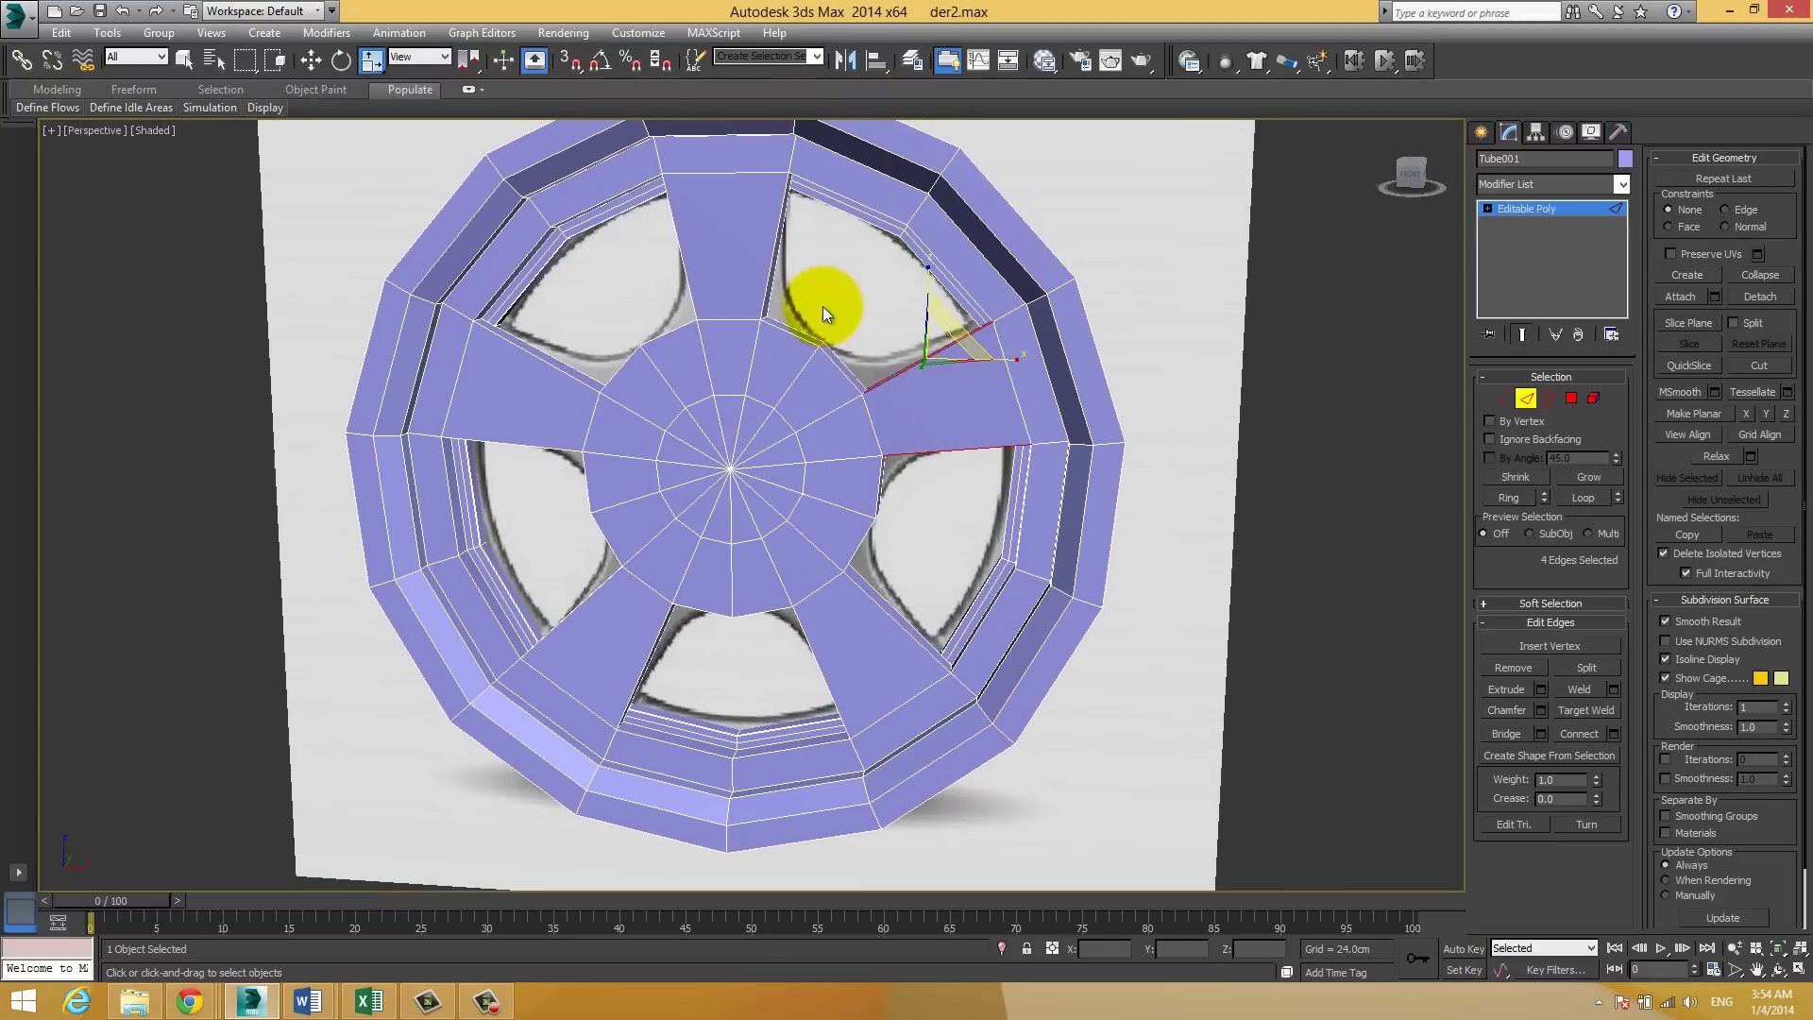
ctrl+click(716, 261)
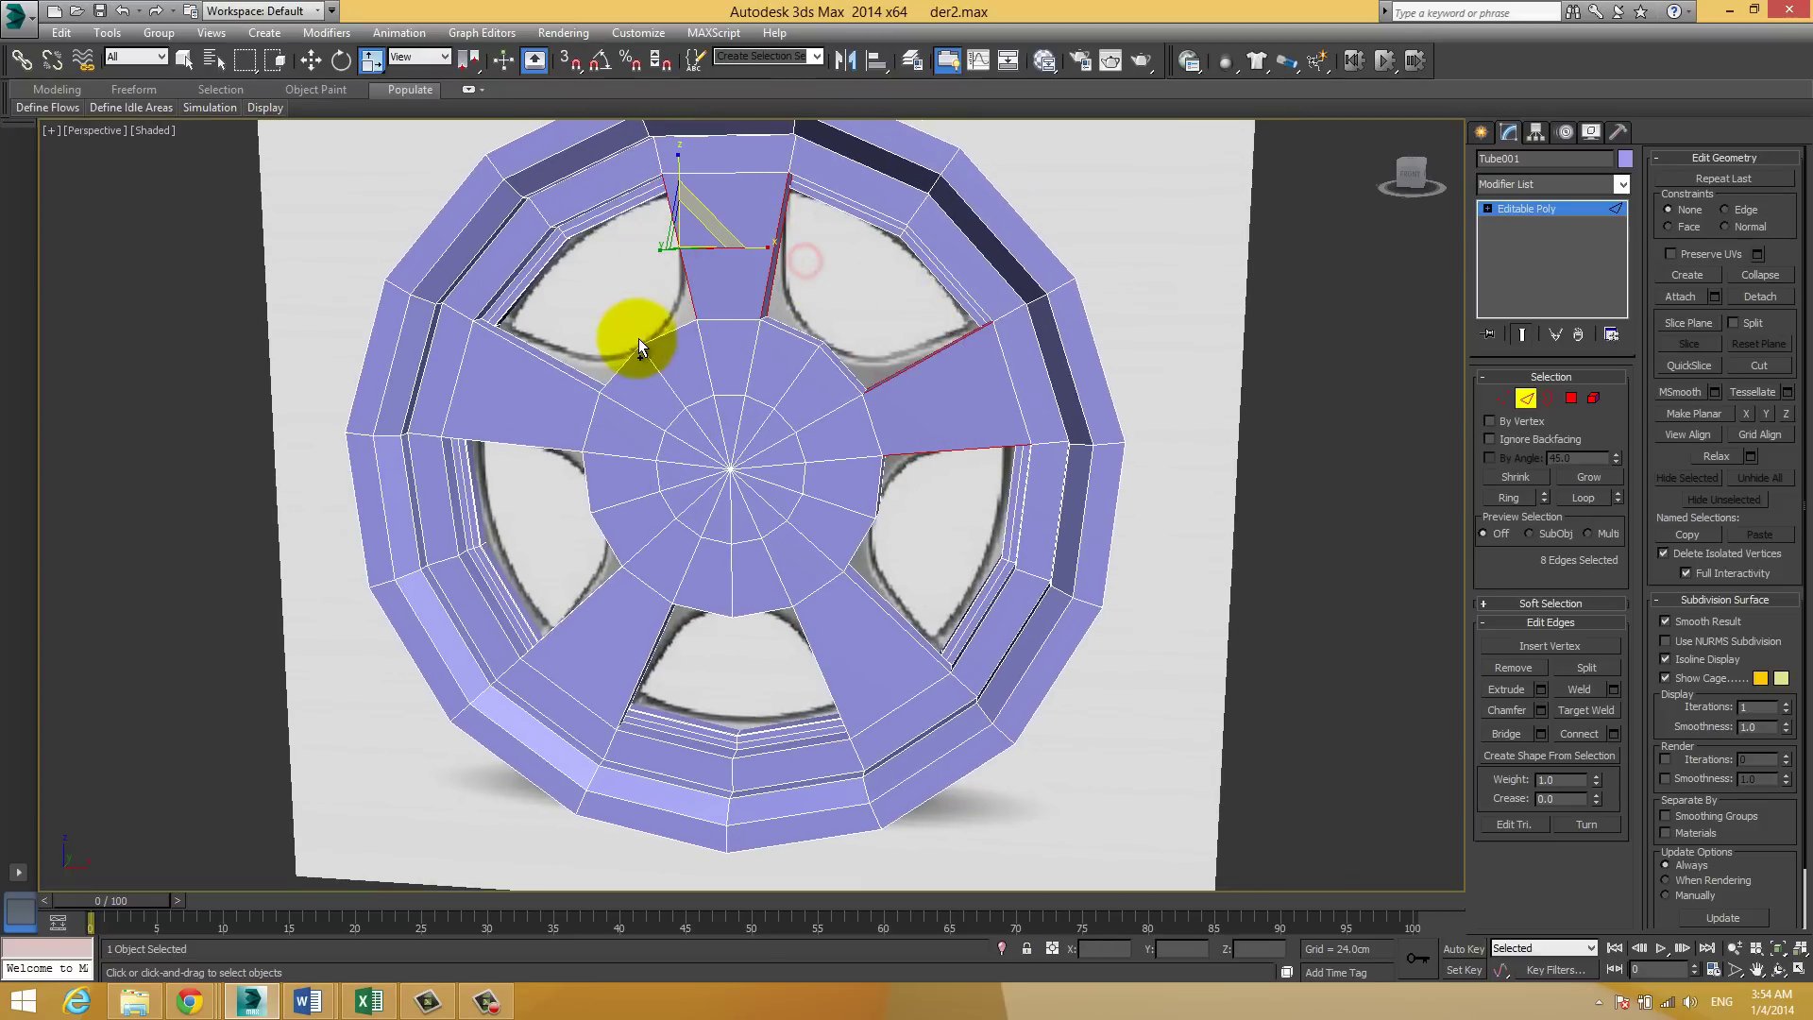
ctrl+click(524, 441)
ctrl+click(670, 673)
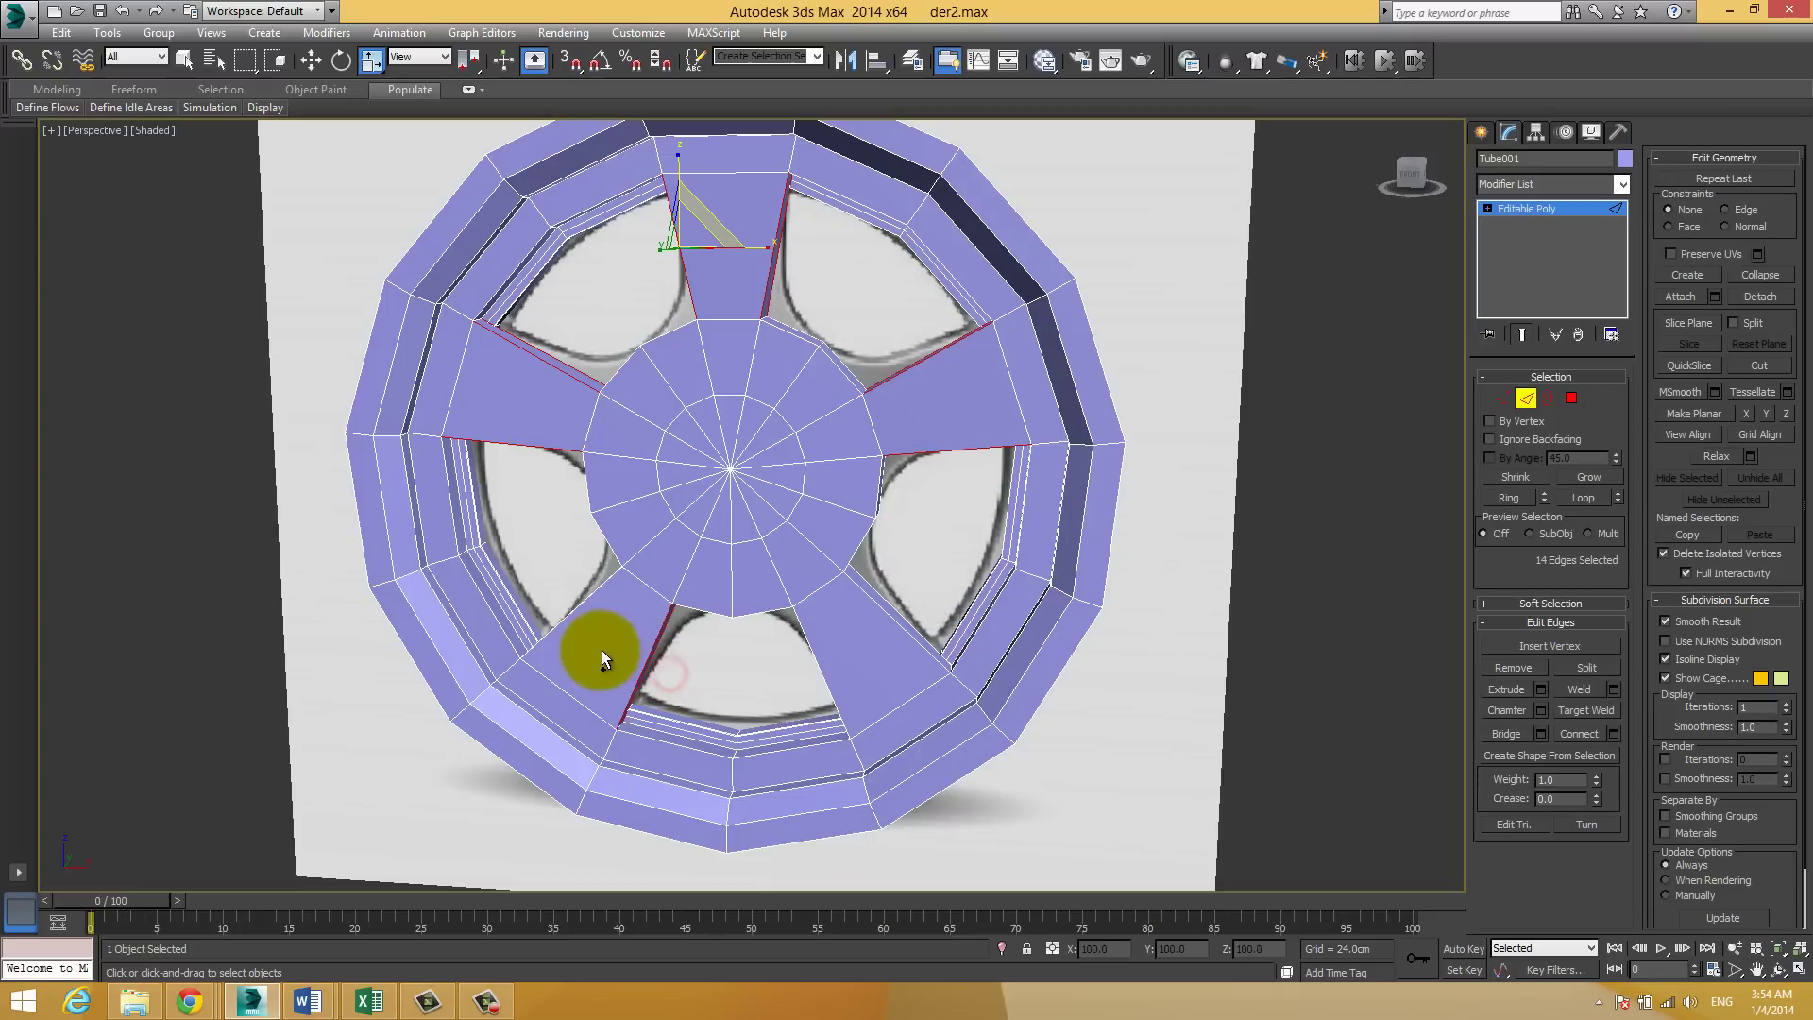
ctrl+click(578, 607)
ctrl+click(864, 638)
ctrl+click(914, 590)
ctrl+click(841, 635)
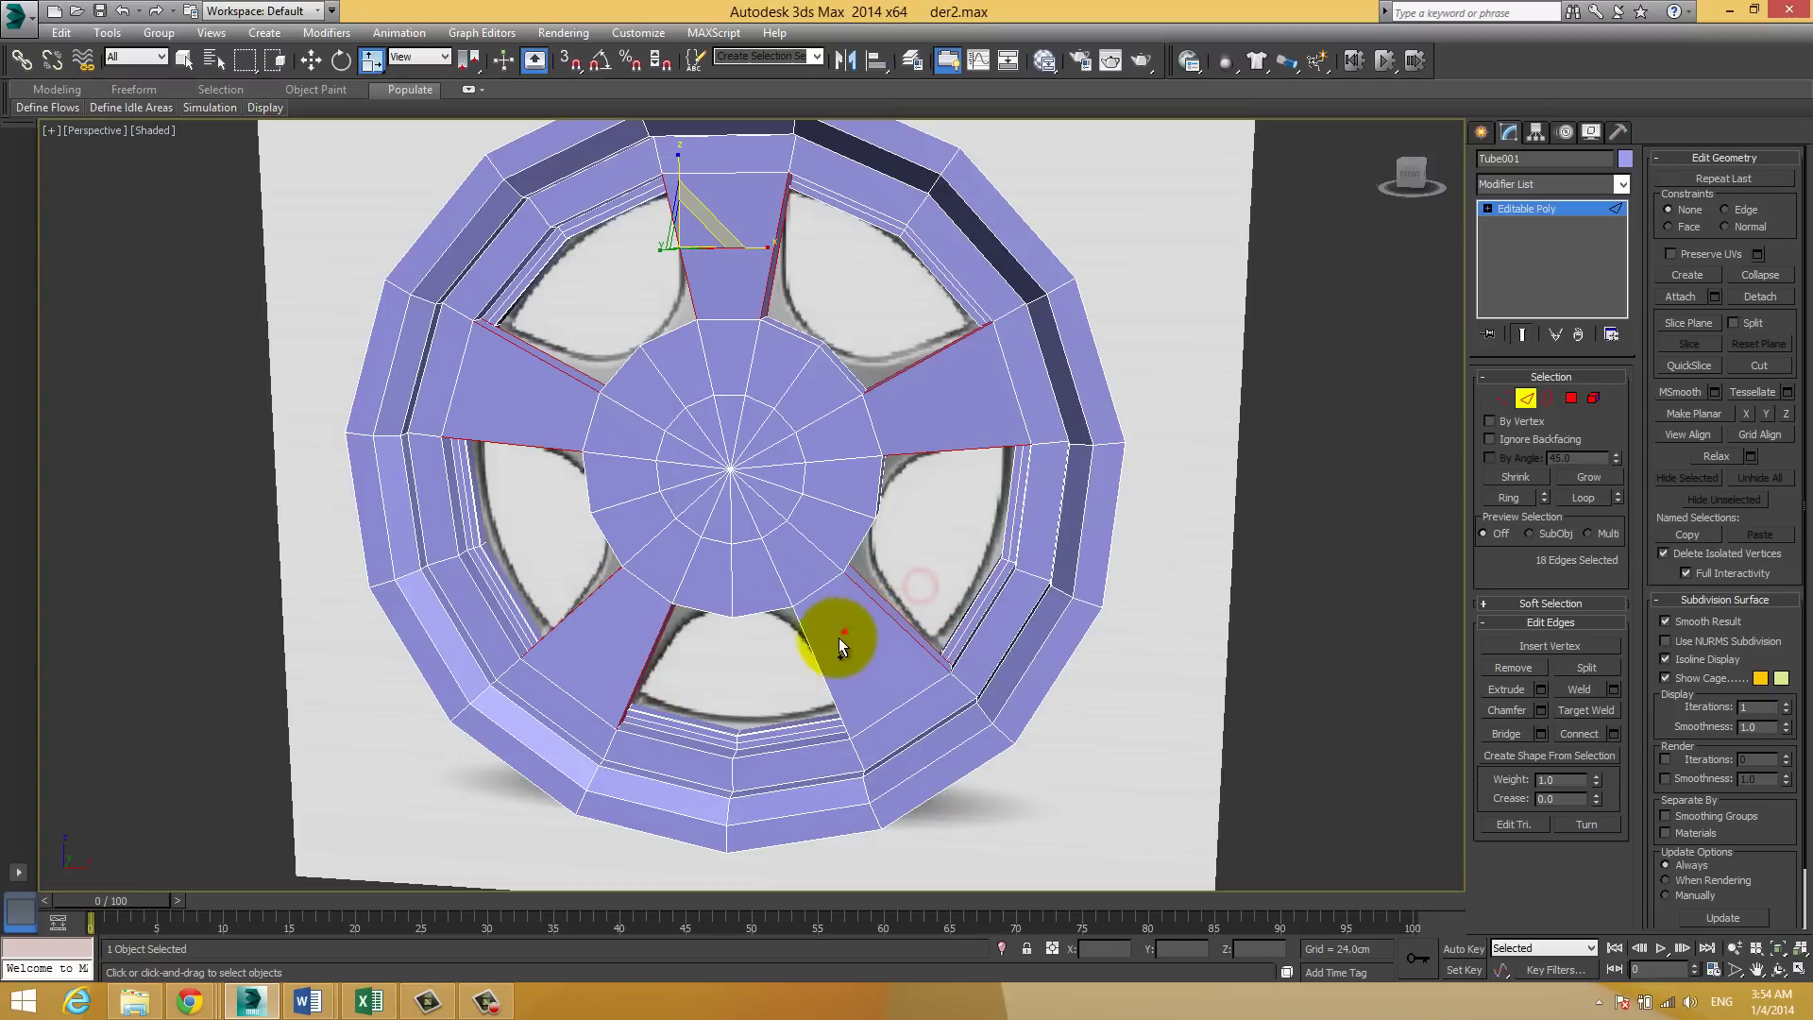
ctrl+click(1027, 621)
Step: Connect all selected spoke edges into a single-segment loop with negative Slide
click(1613, 734)
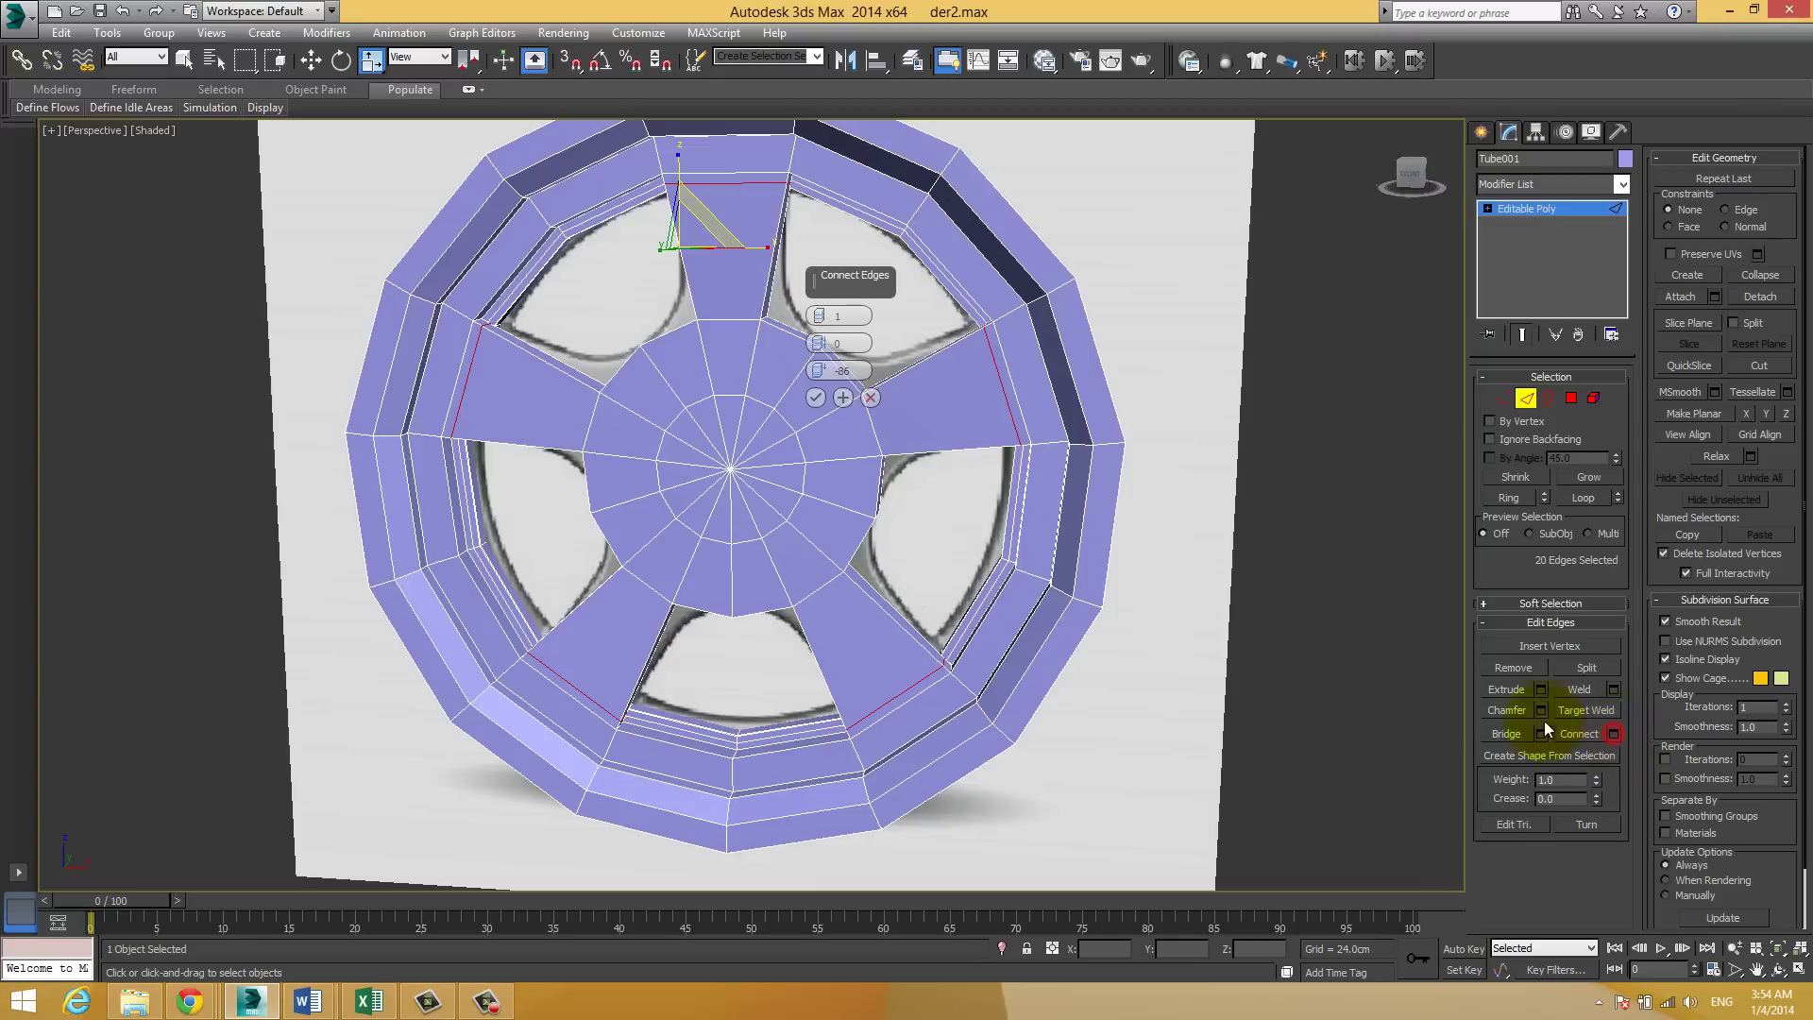
click(815, 397)
click(1215, 398)
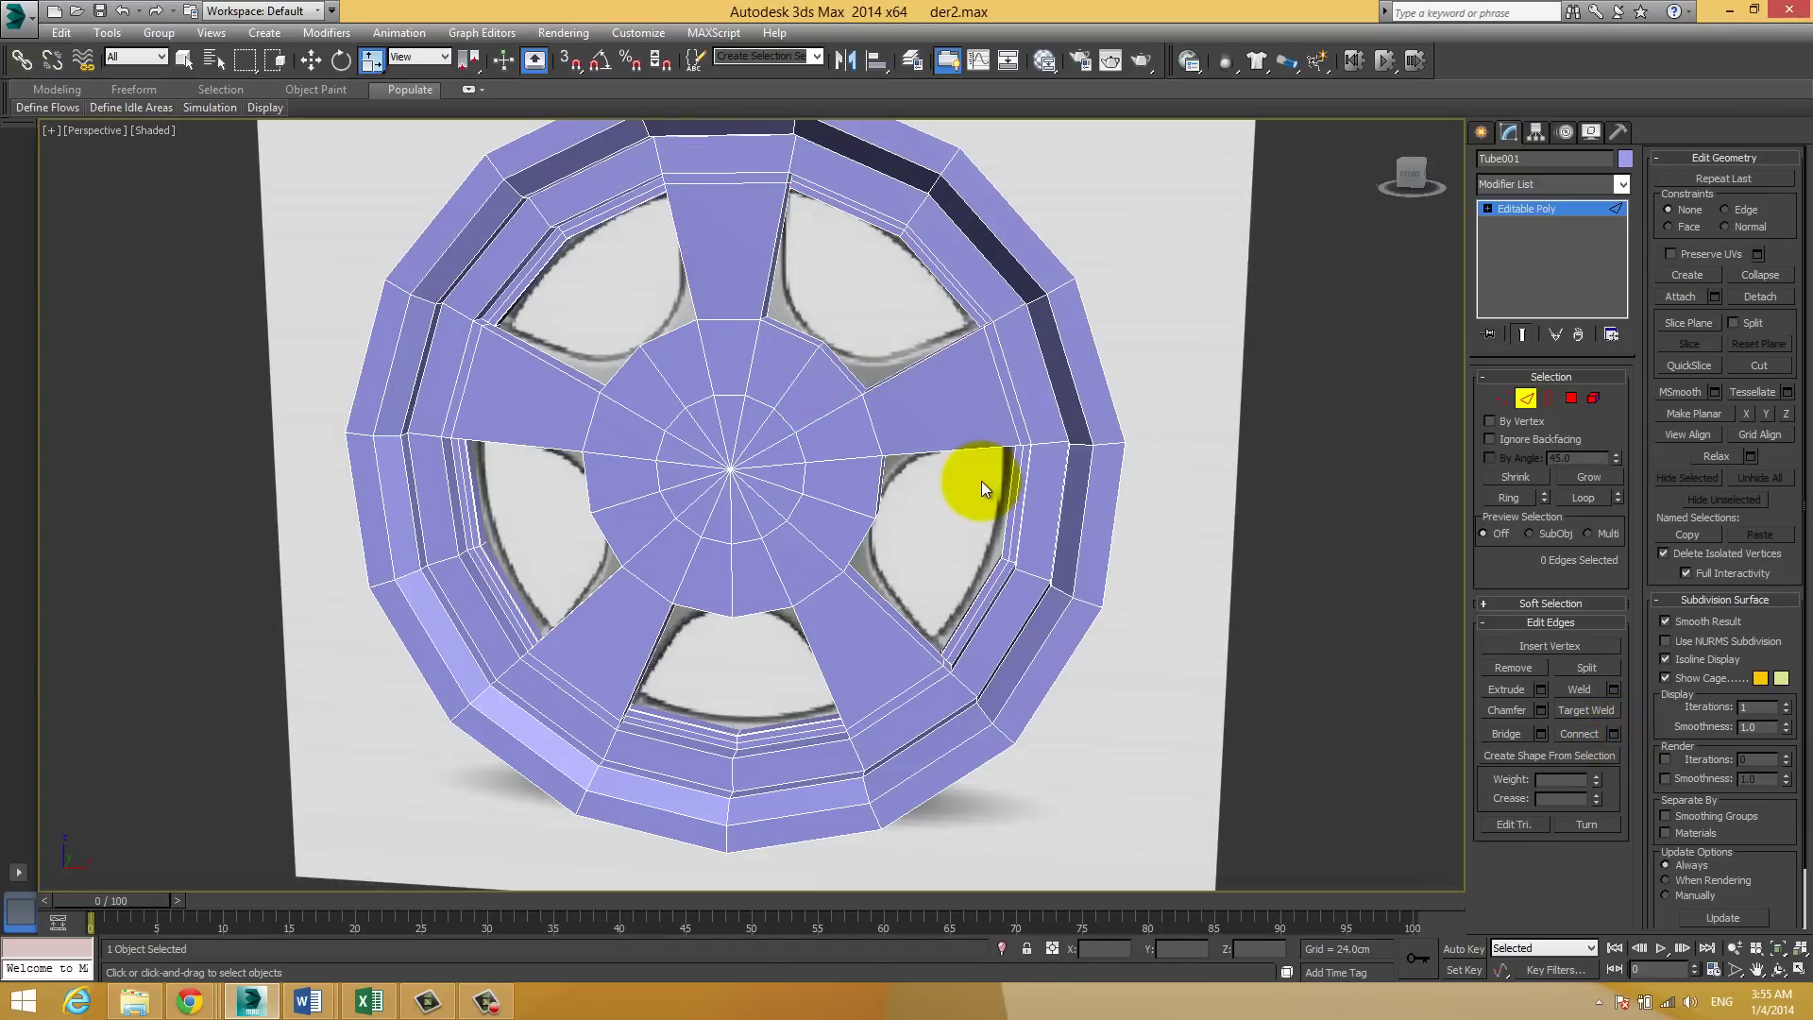
scroll(983, 480, down, 4)
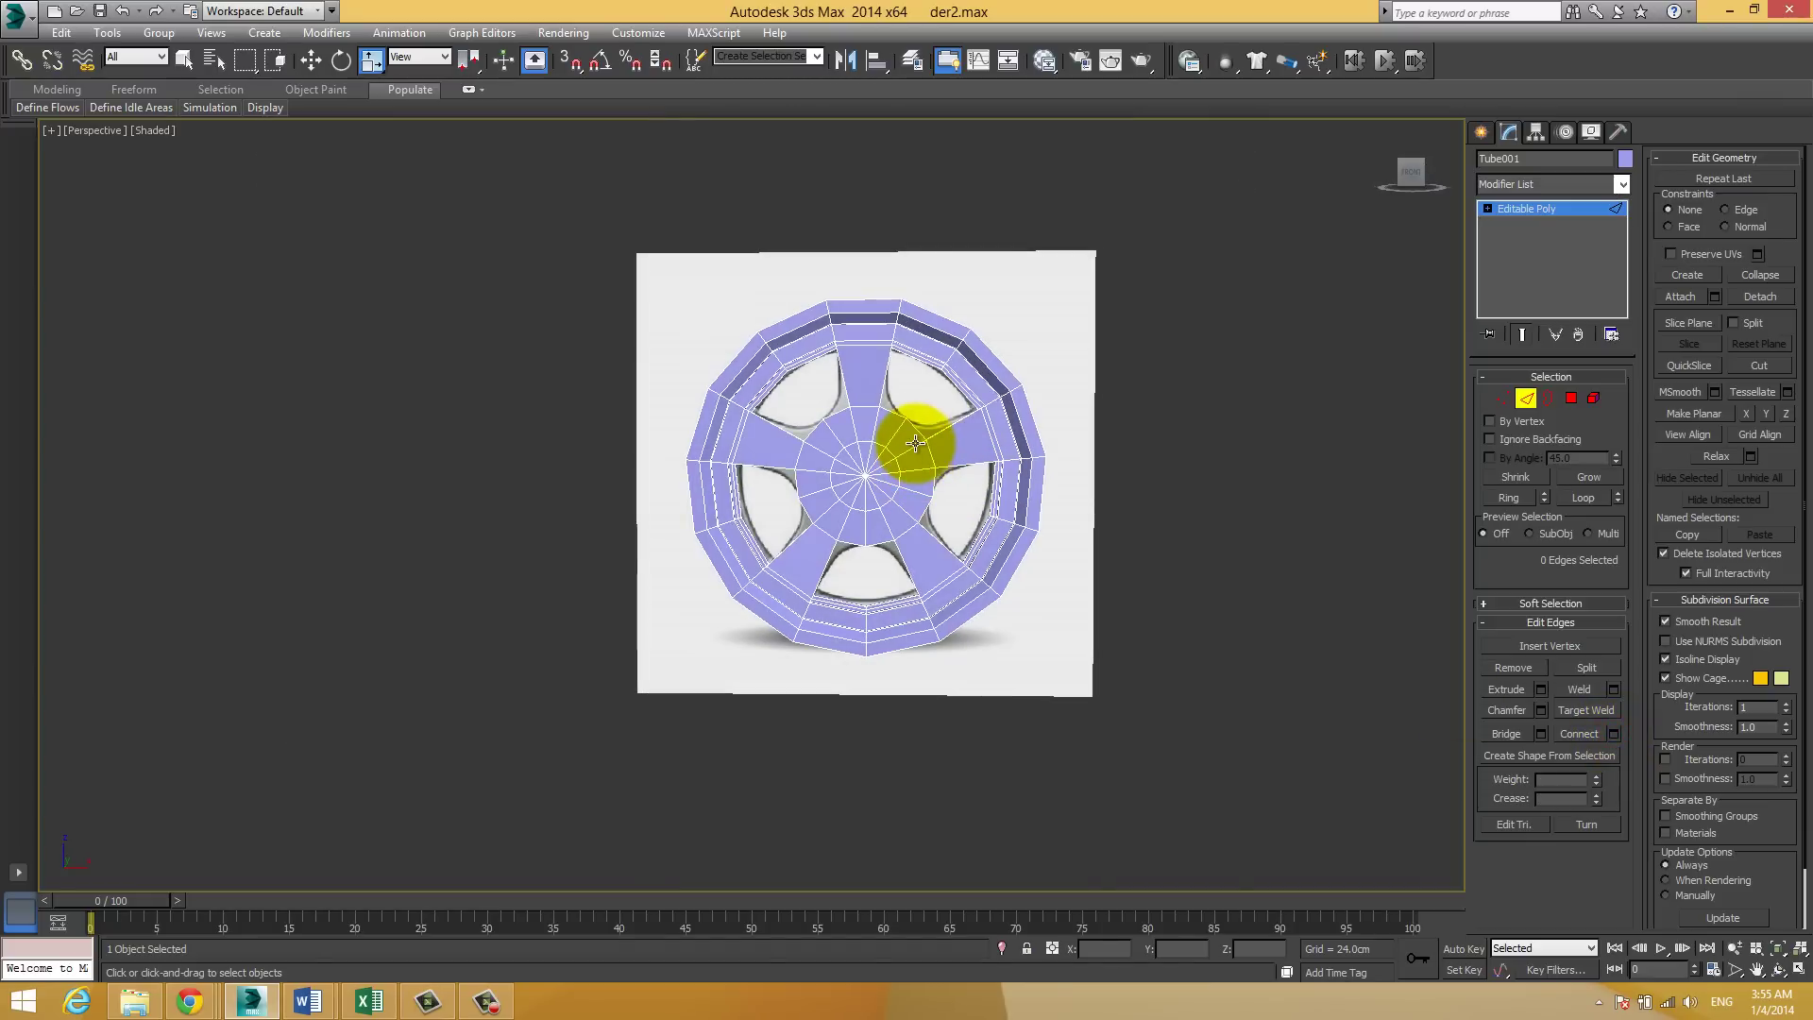
scroll(907, 477, up, 4)
scroll(854, 471, up, 1)
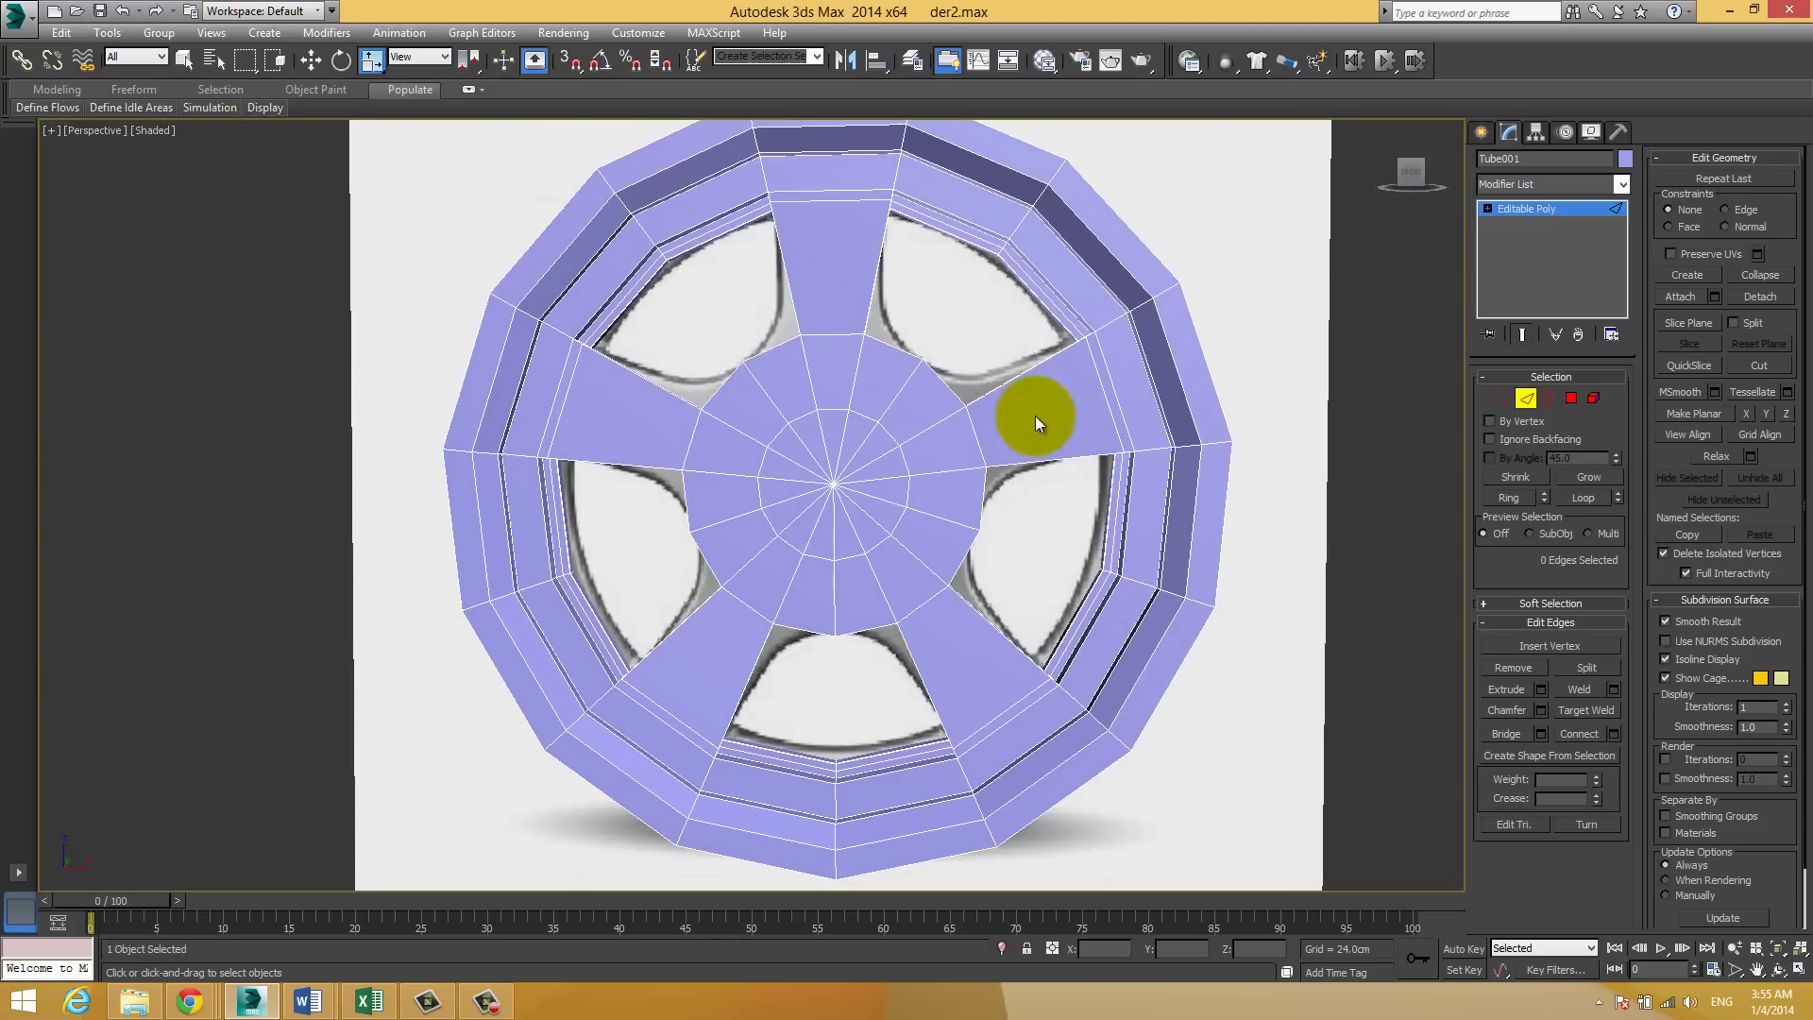
Step: Reapply TurboSmooth to the wheel with Iterations raised to 3
click(1538, 208)
click(1539, 185)
scroll(1539, 185, down, 13)
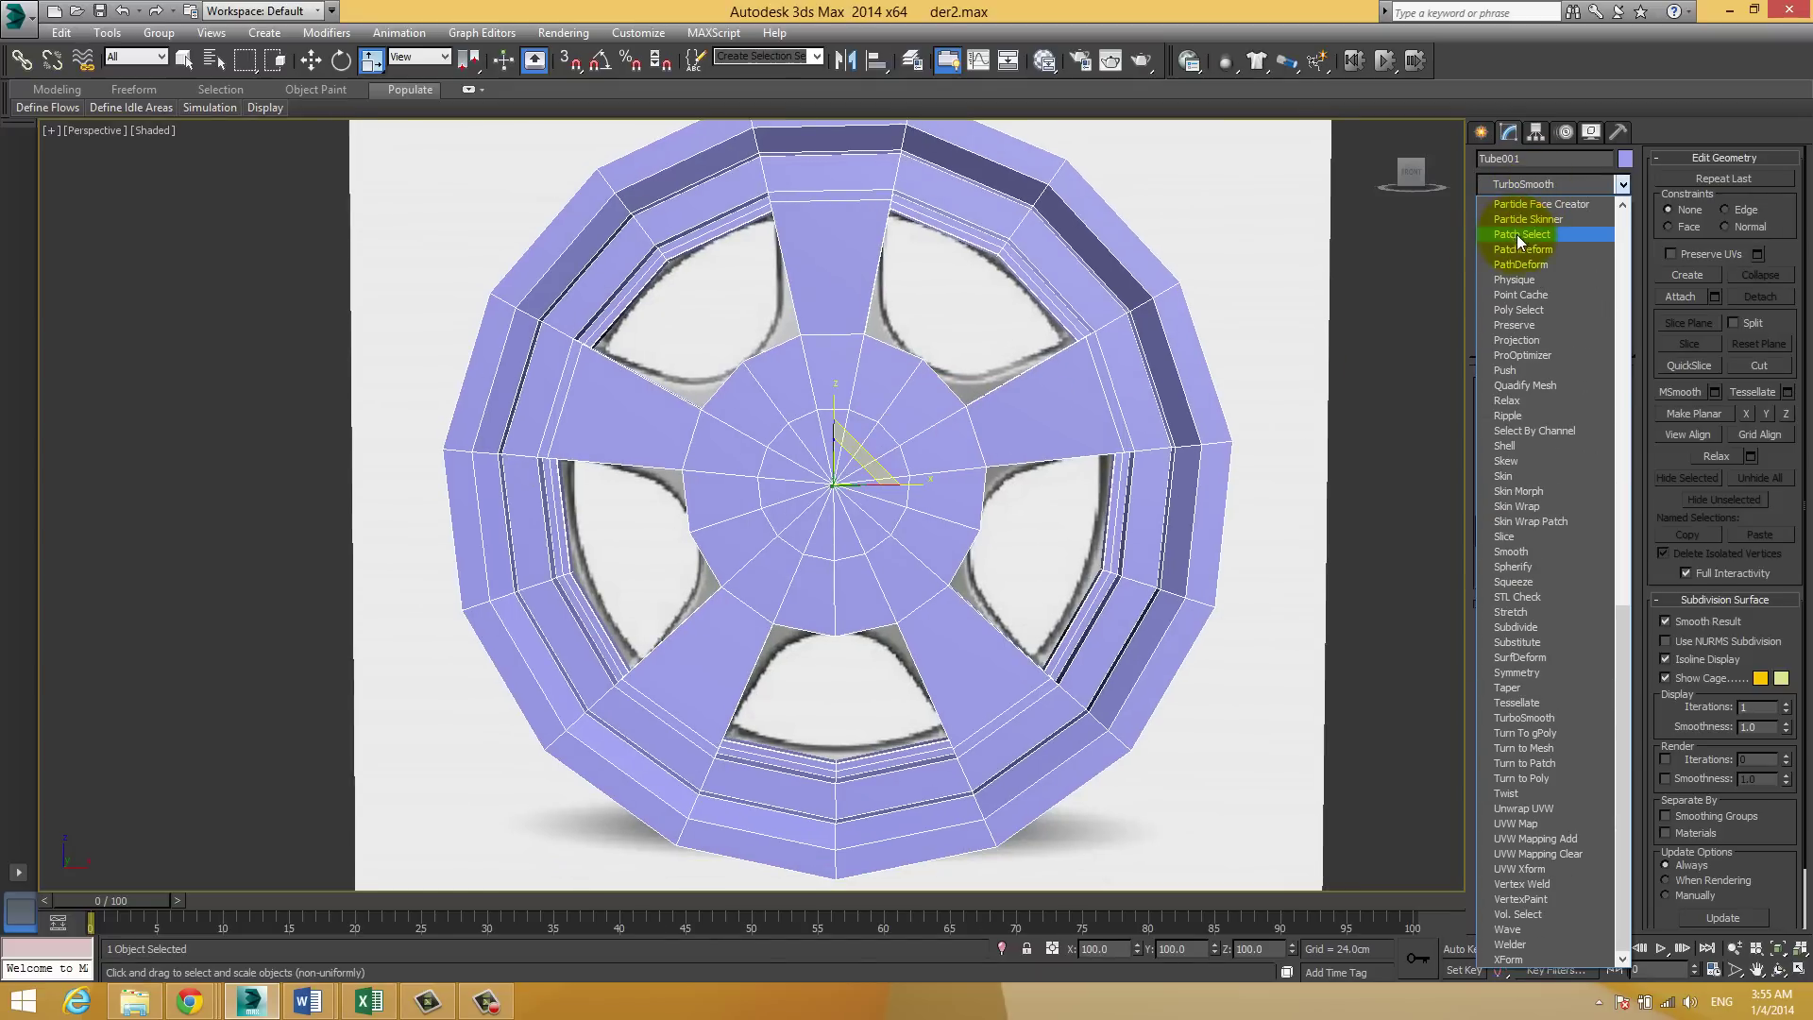
click(1515, 720)
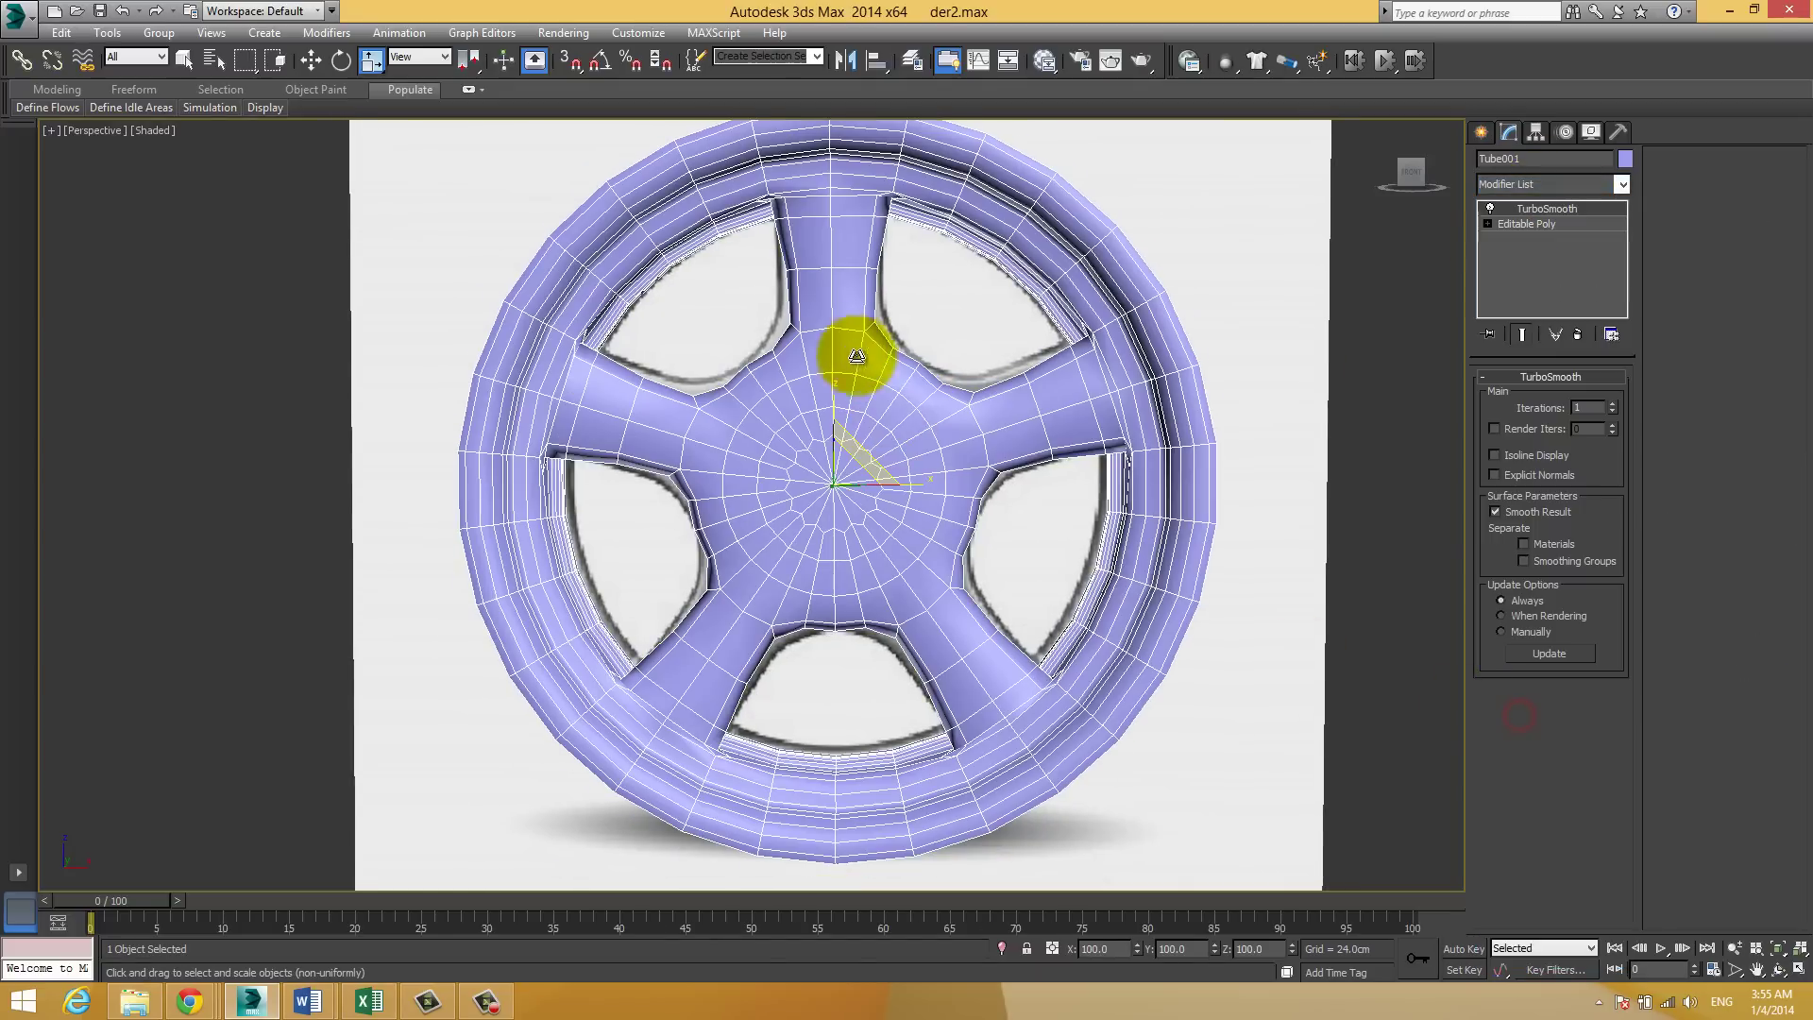
scroll(854, 349, up, 2)
click(1613, 404)
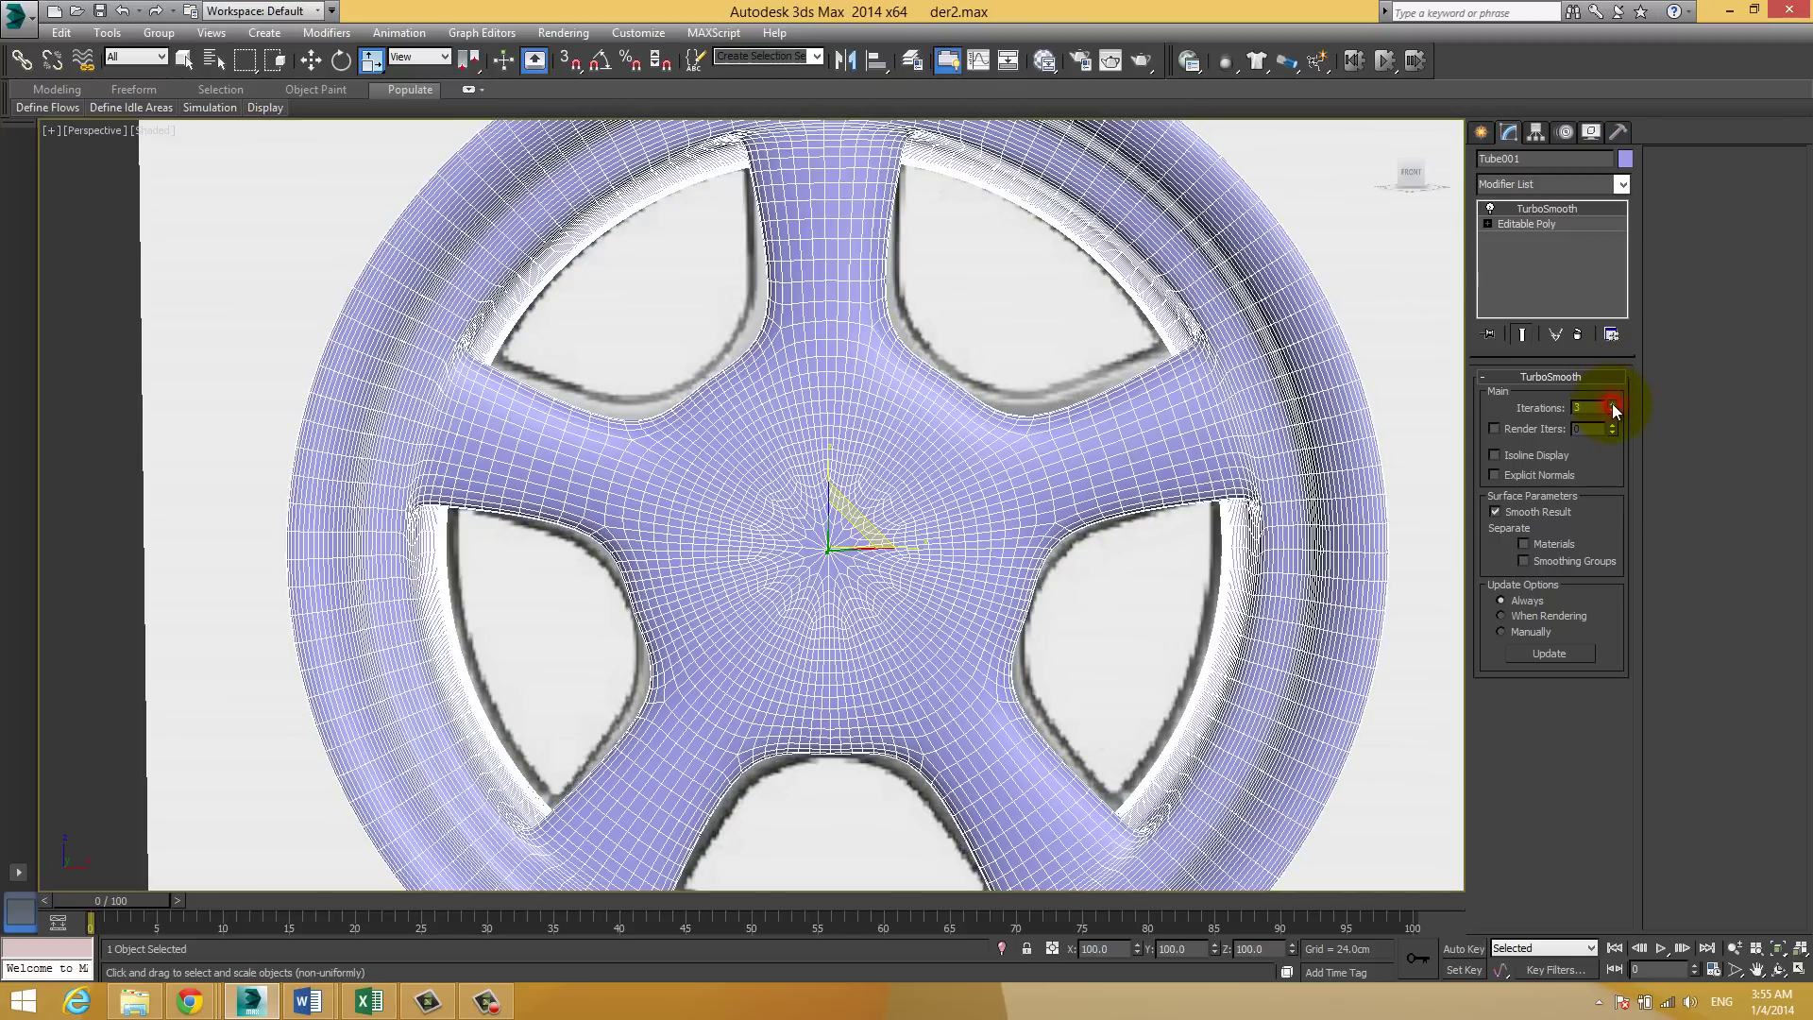
click(1004, 315)
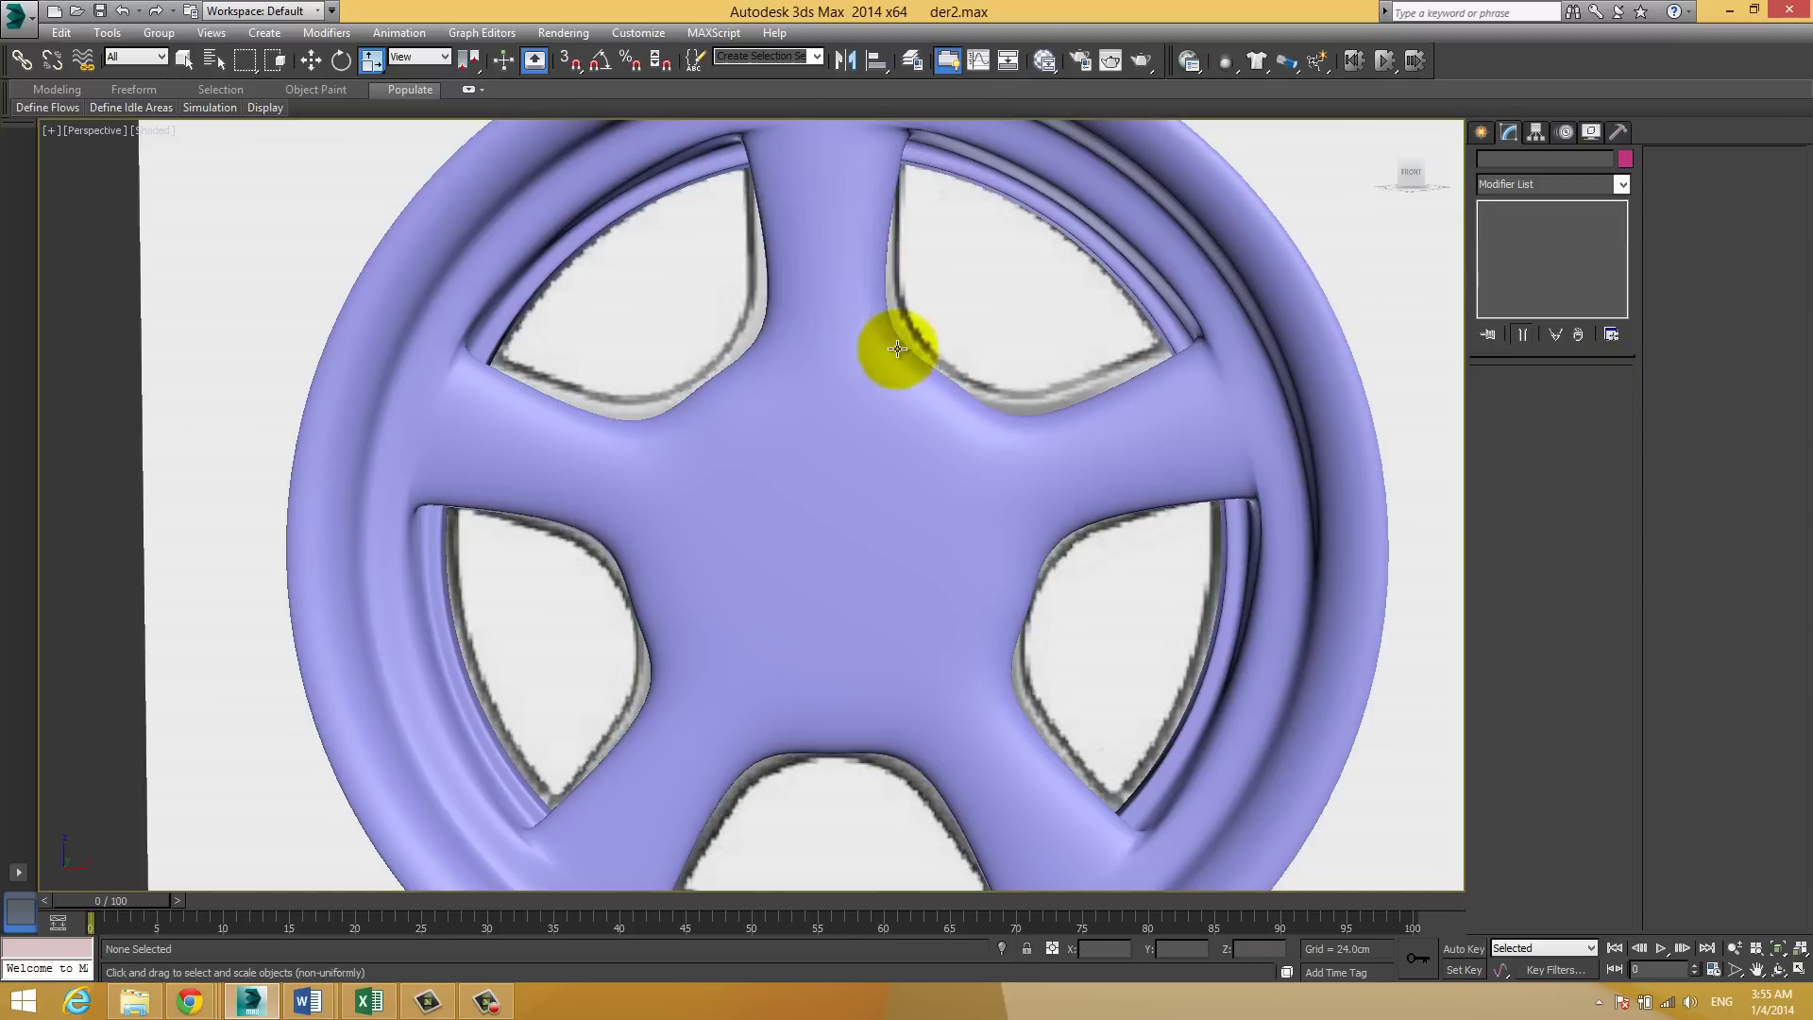
Step: Reselect the wheel and return to its Editable Poly base level
middle_drag(1051, 567, 890, 454)
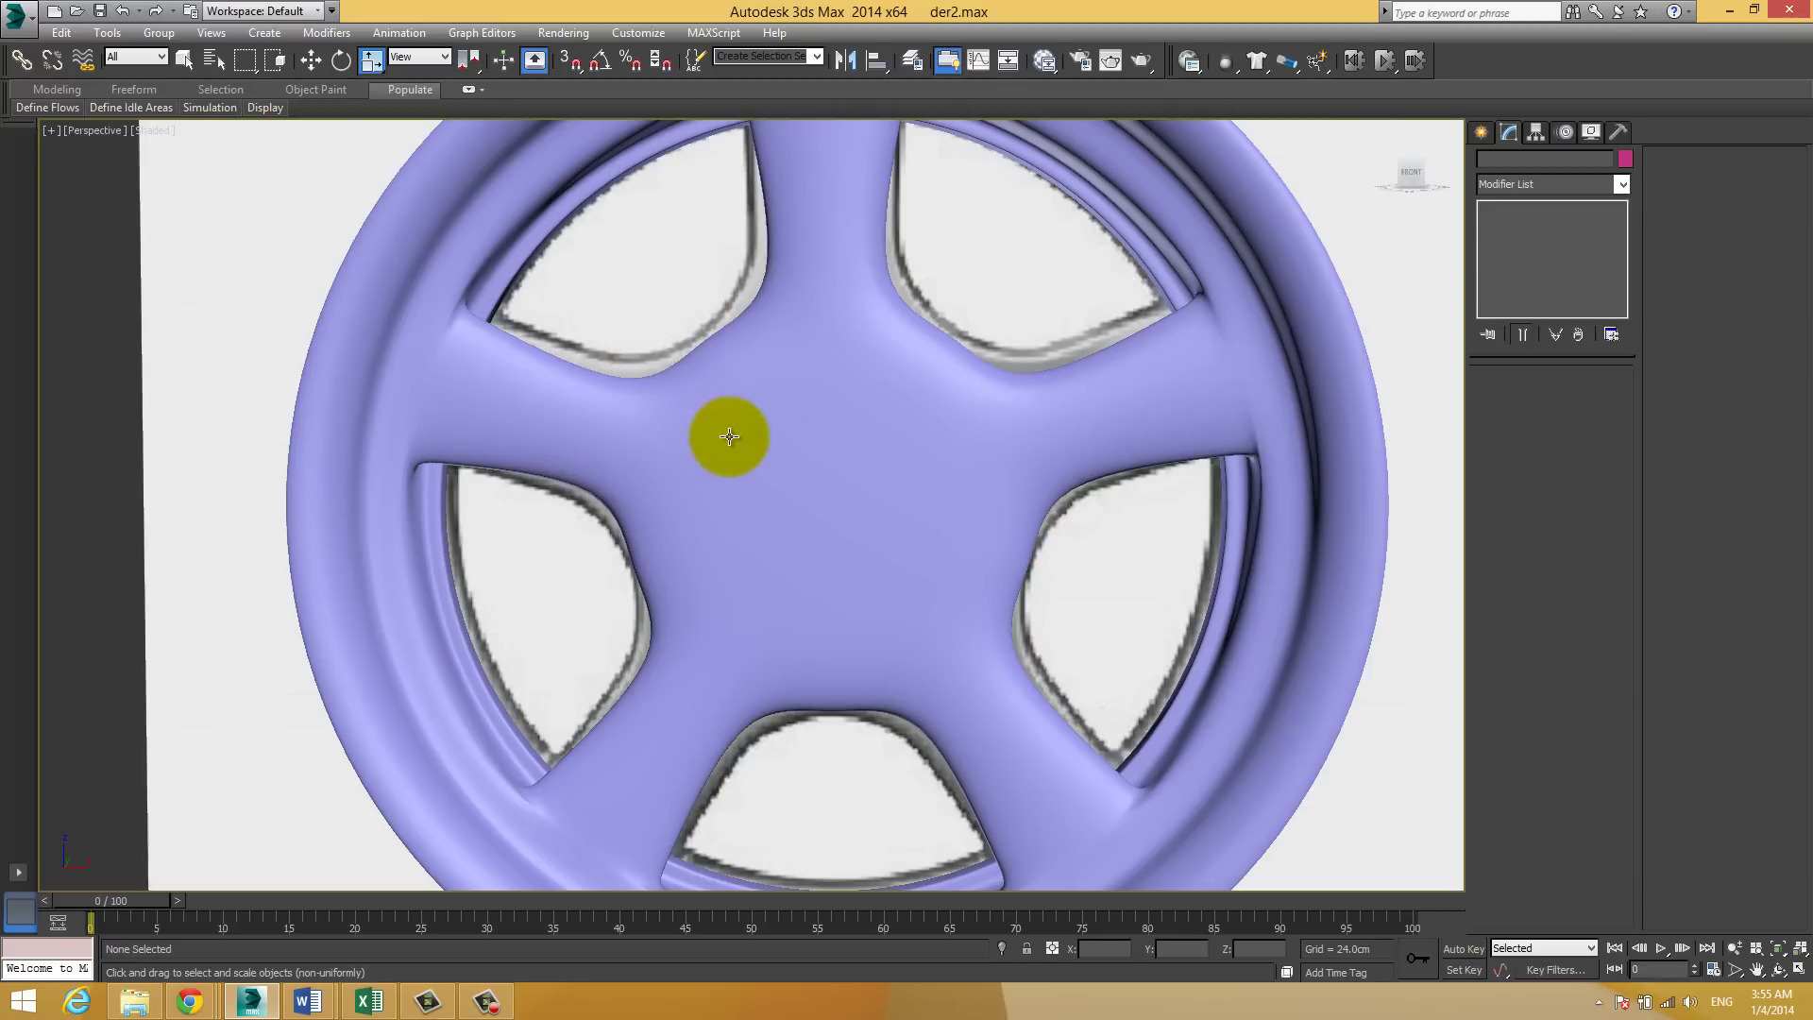
click(729, 442)
click(1549, 225)
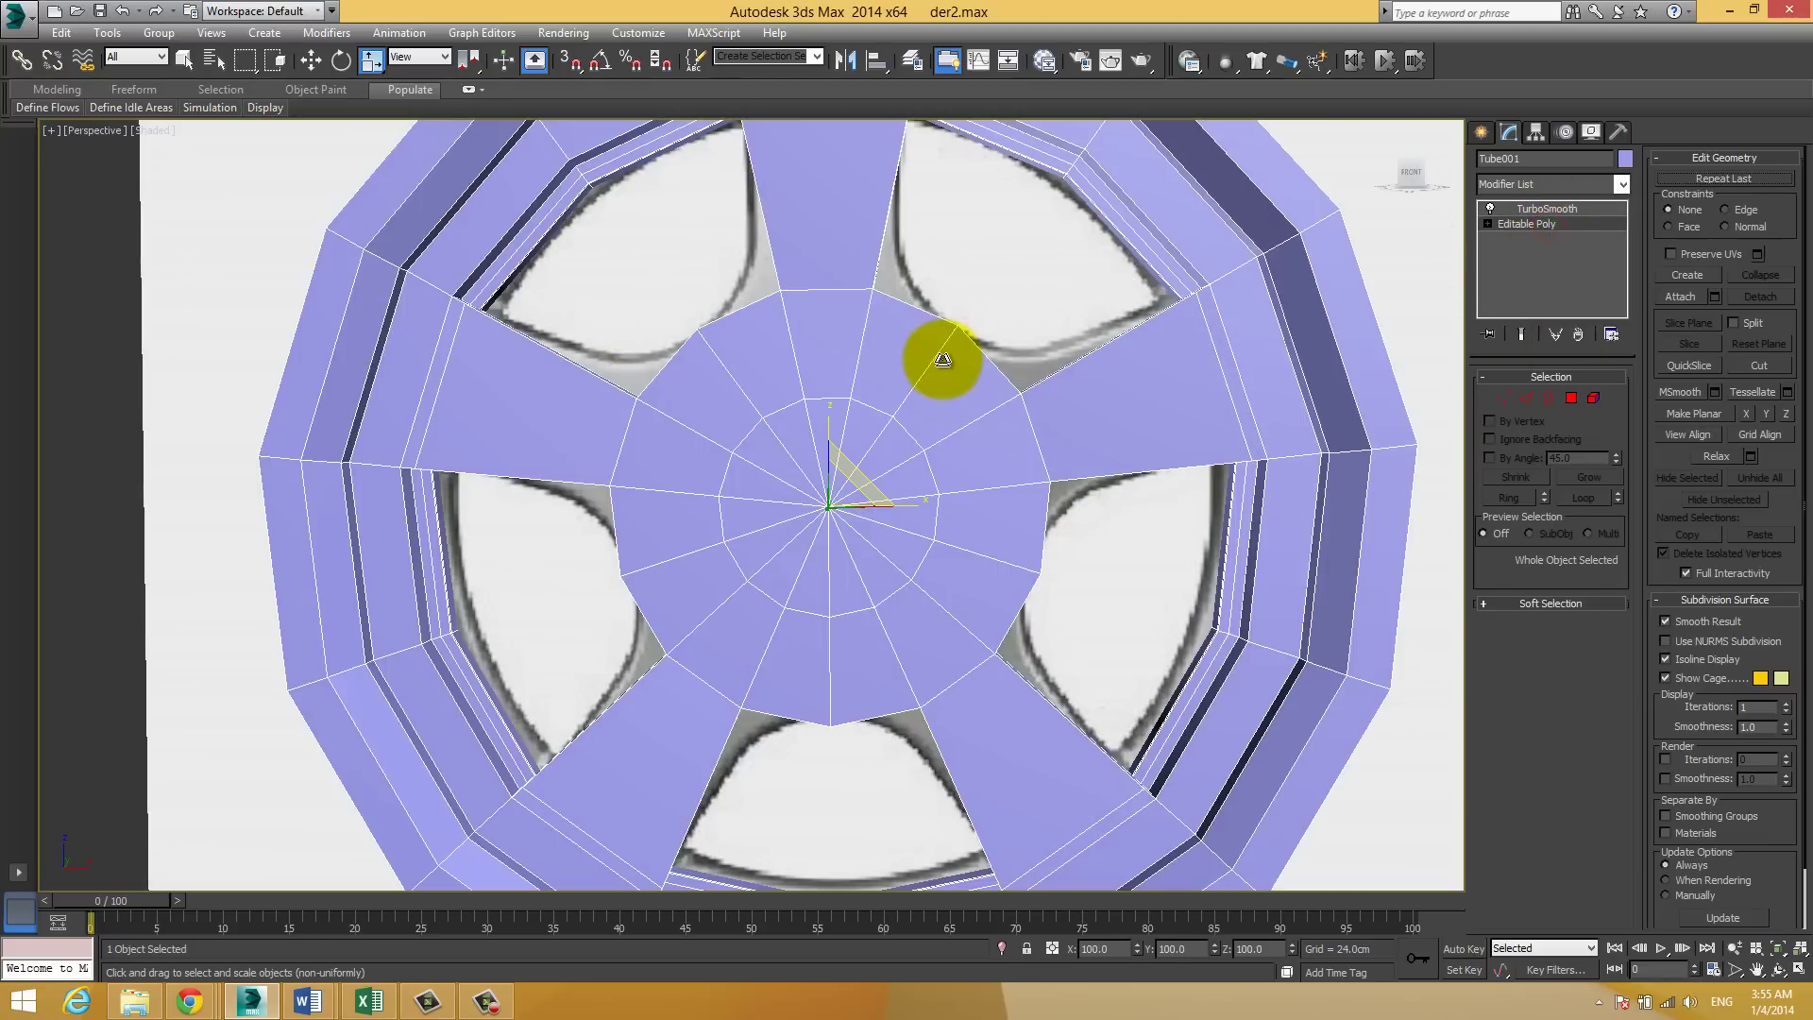
Step: Scale the four hub vertices at the top spoke along X, previewing with Show End Result
key(1)
drag(744, 263, 904, 316)
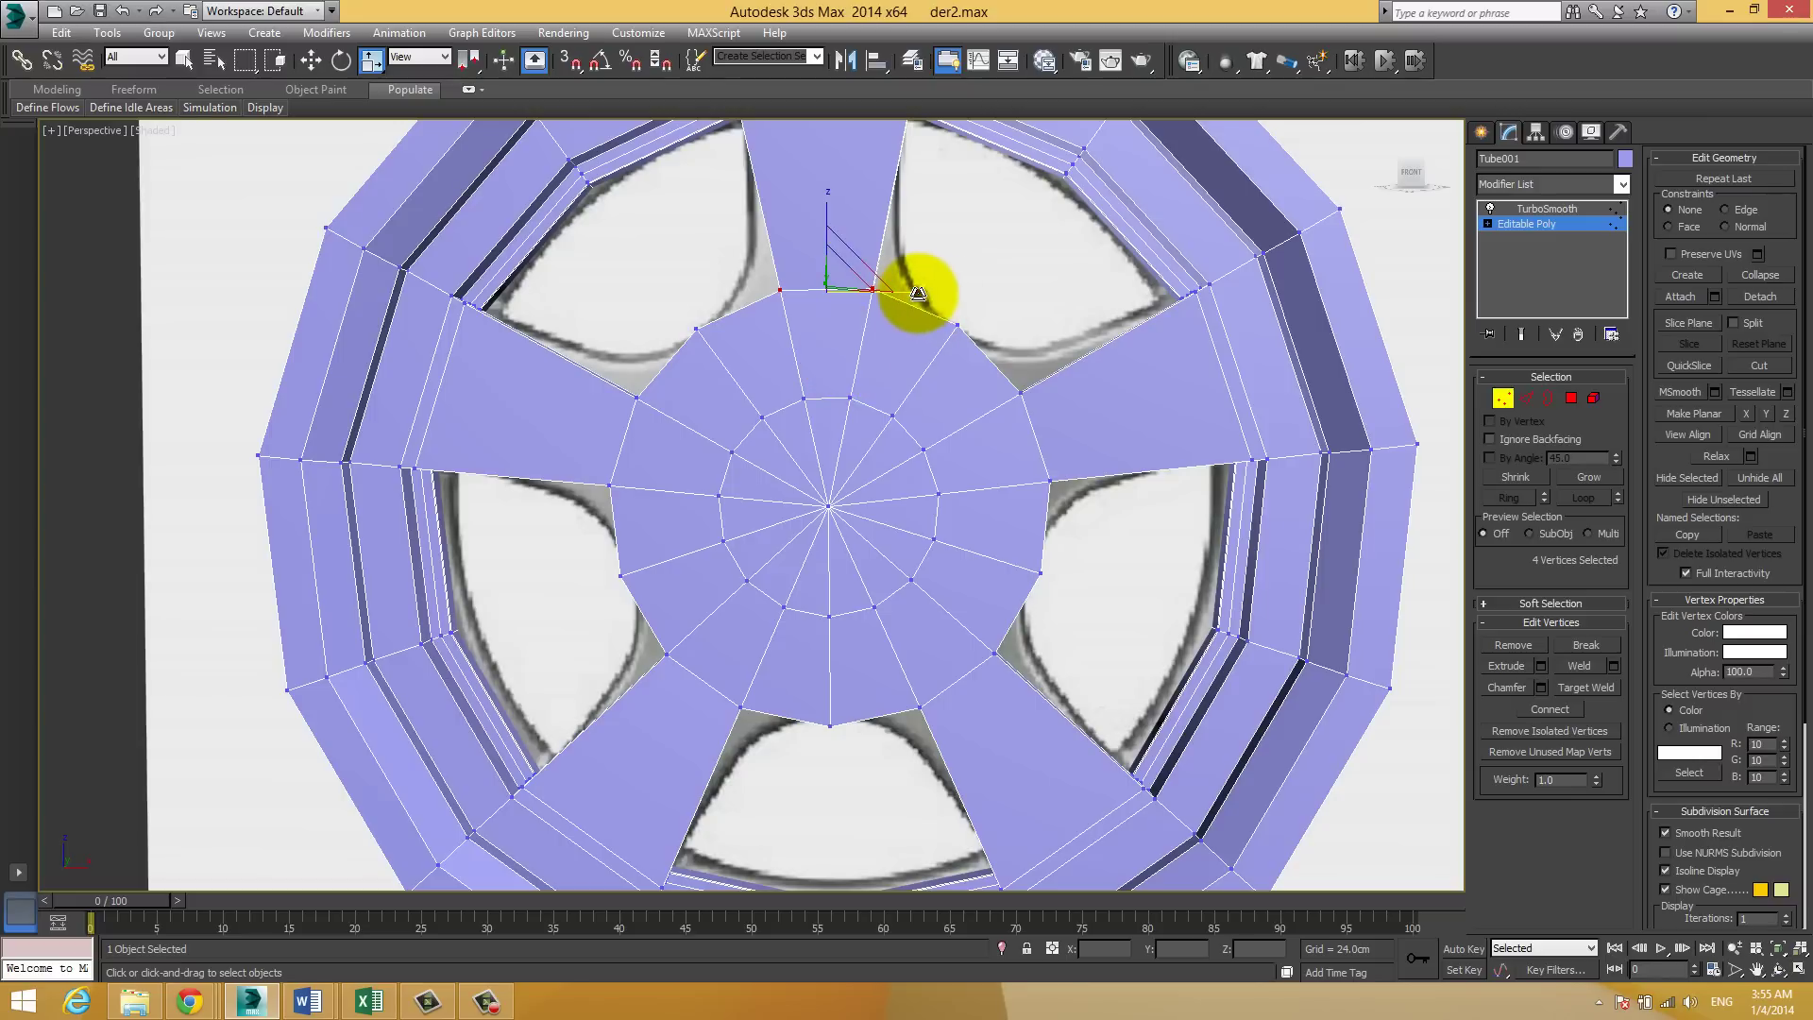
drag(917, 294, 948, 293)
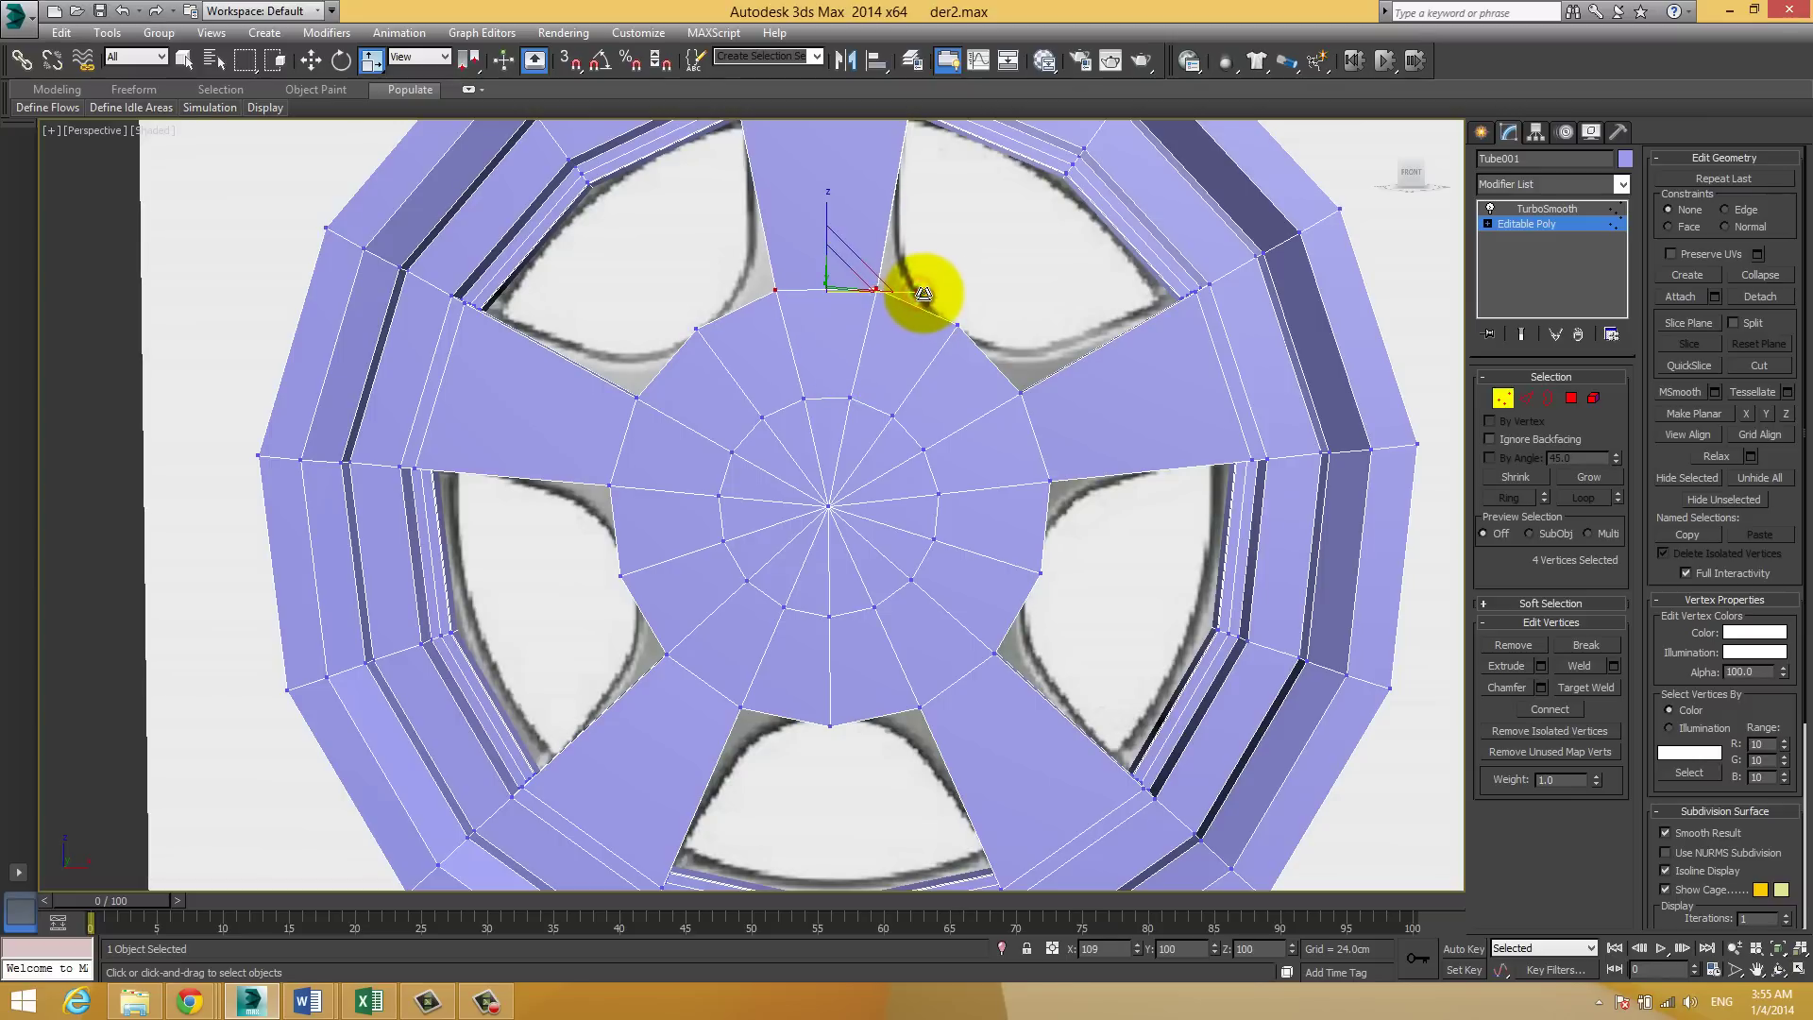
click(1521, 334)
drag(911, 290, 917, 293)
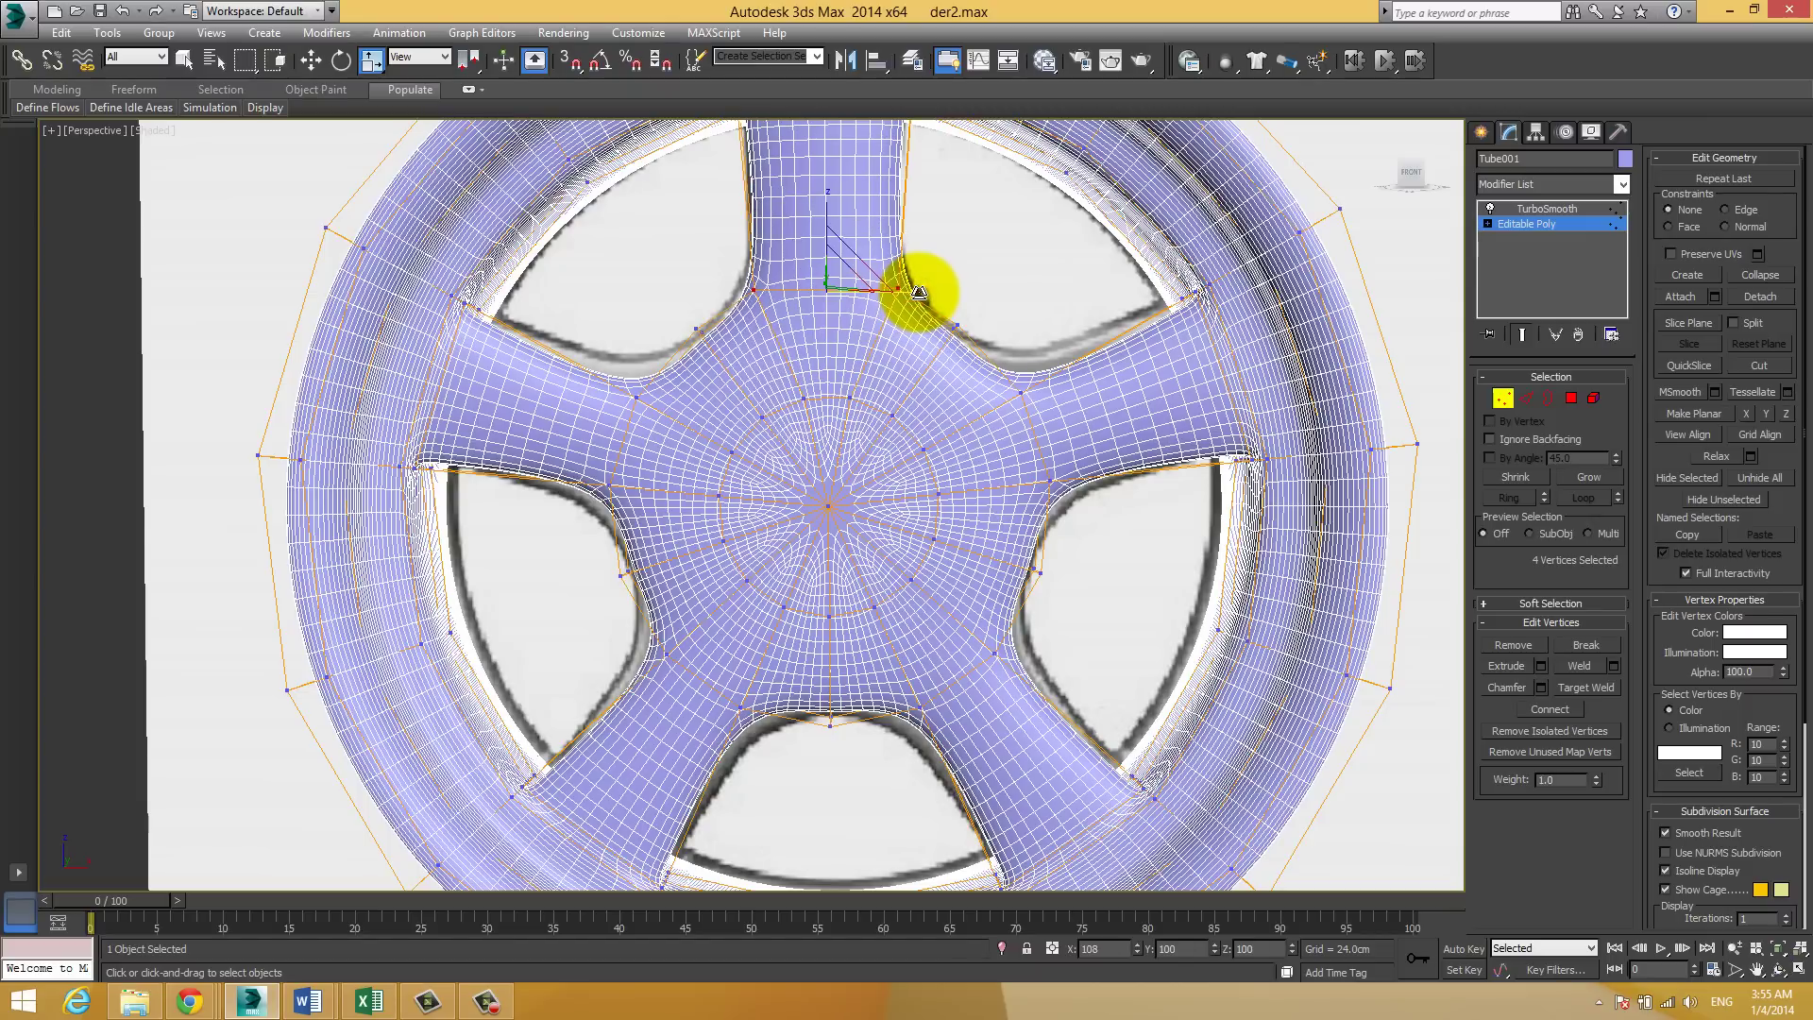
mouse_move(998, 357)
mouse_down()
mouse_move(1047, 412)
mouse_move(1033, 446)
mouse_move(1084, 502)
mouse_up()
drag(1036, 361, 1025, 154)
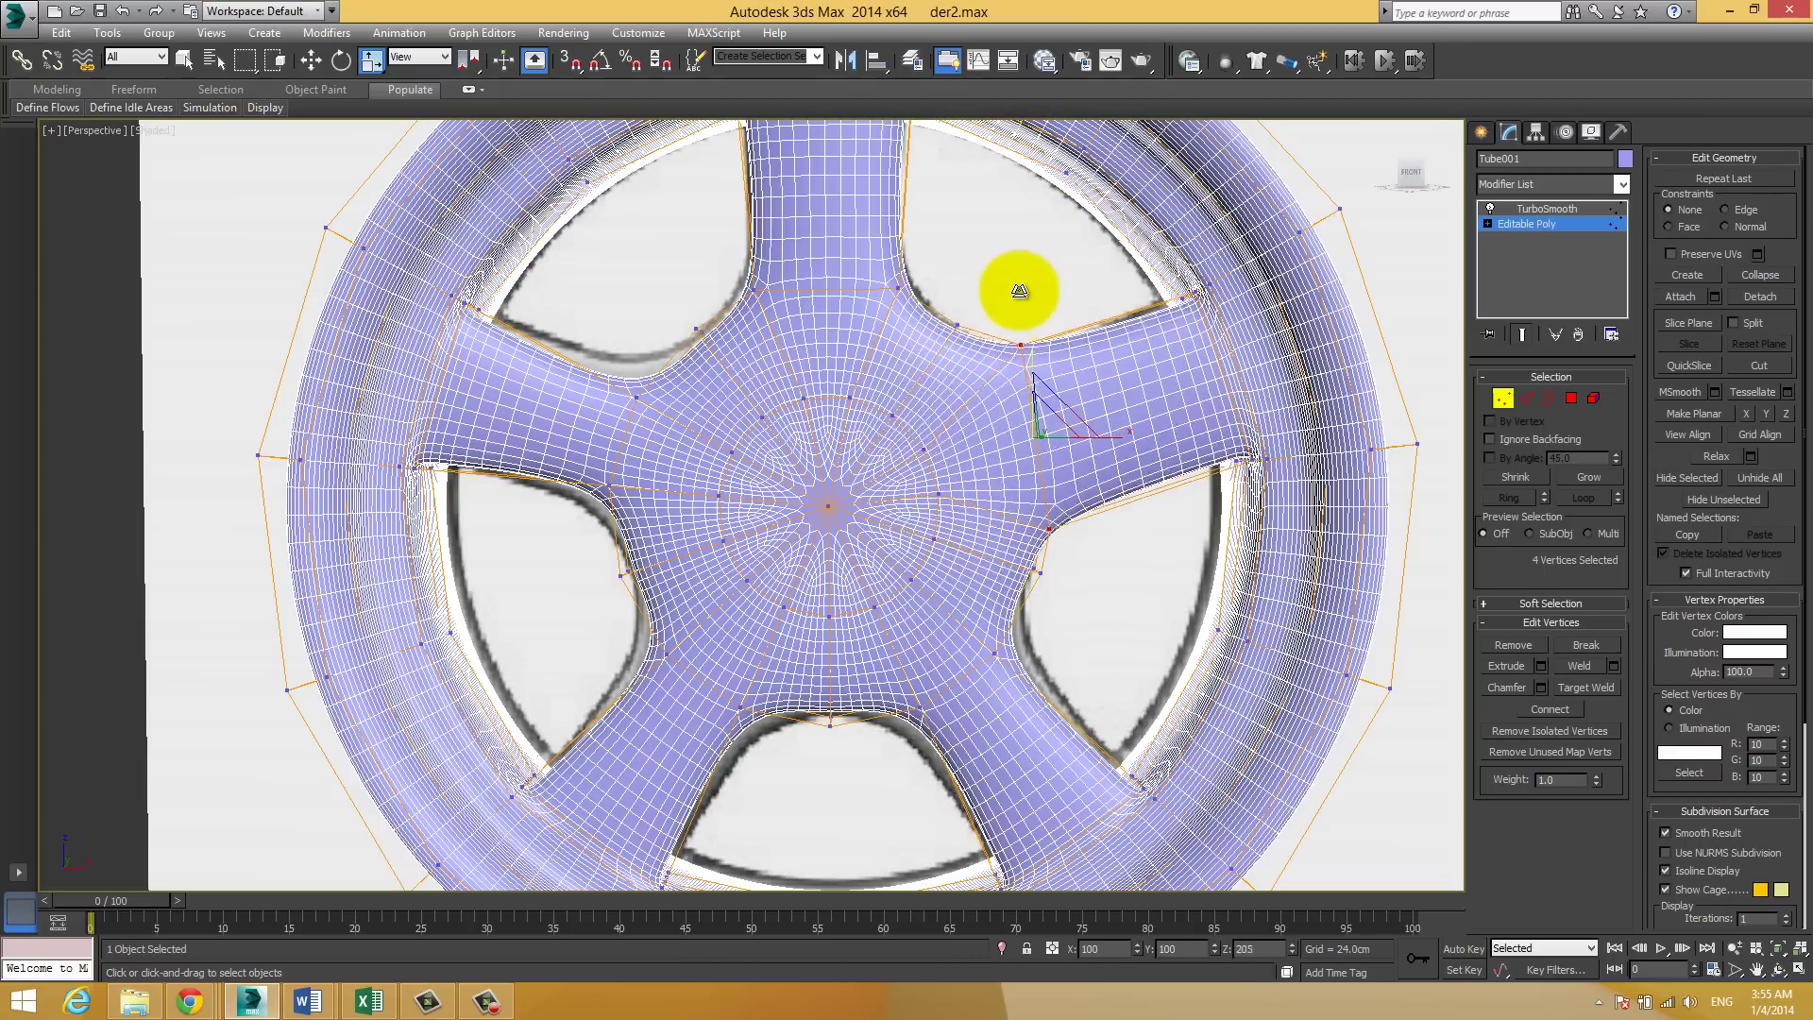
drag(1024, 154, 1038, 371)
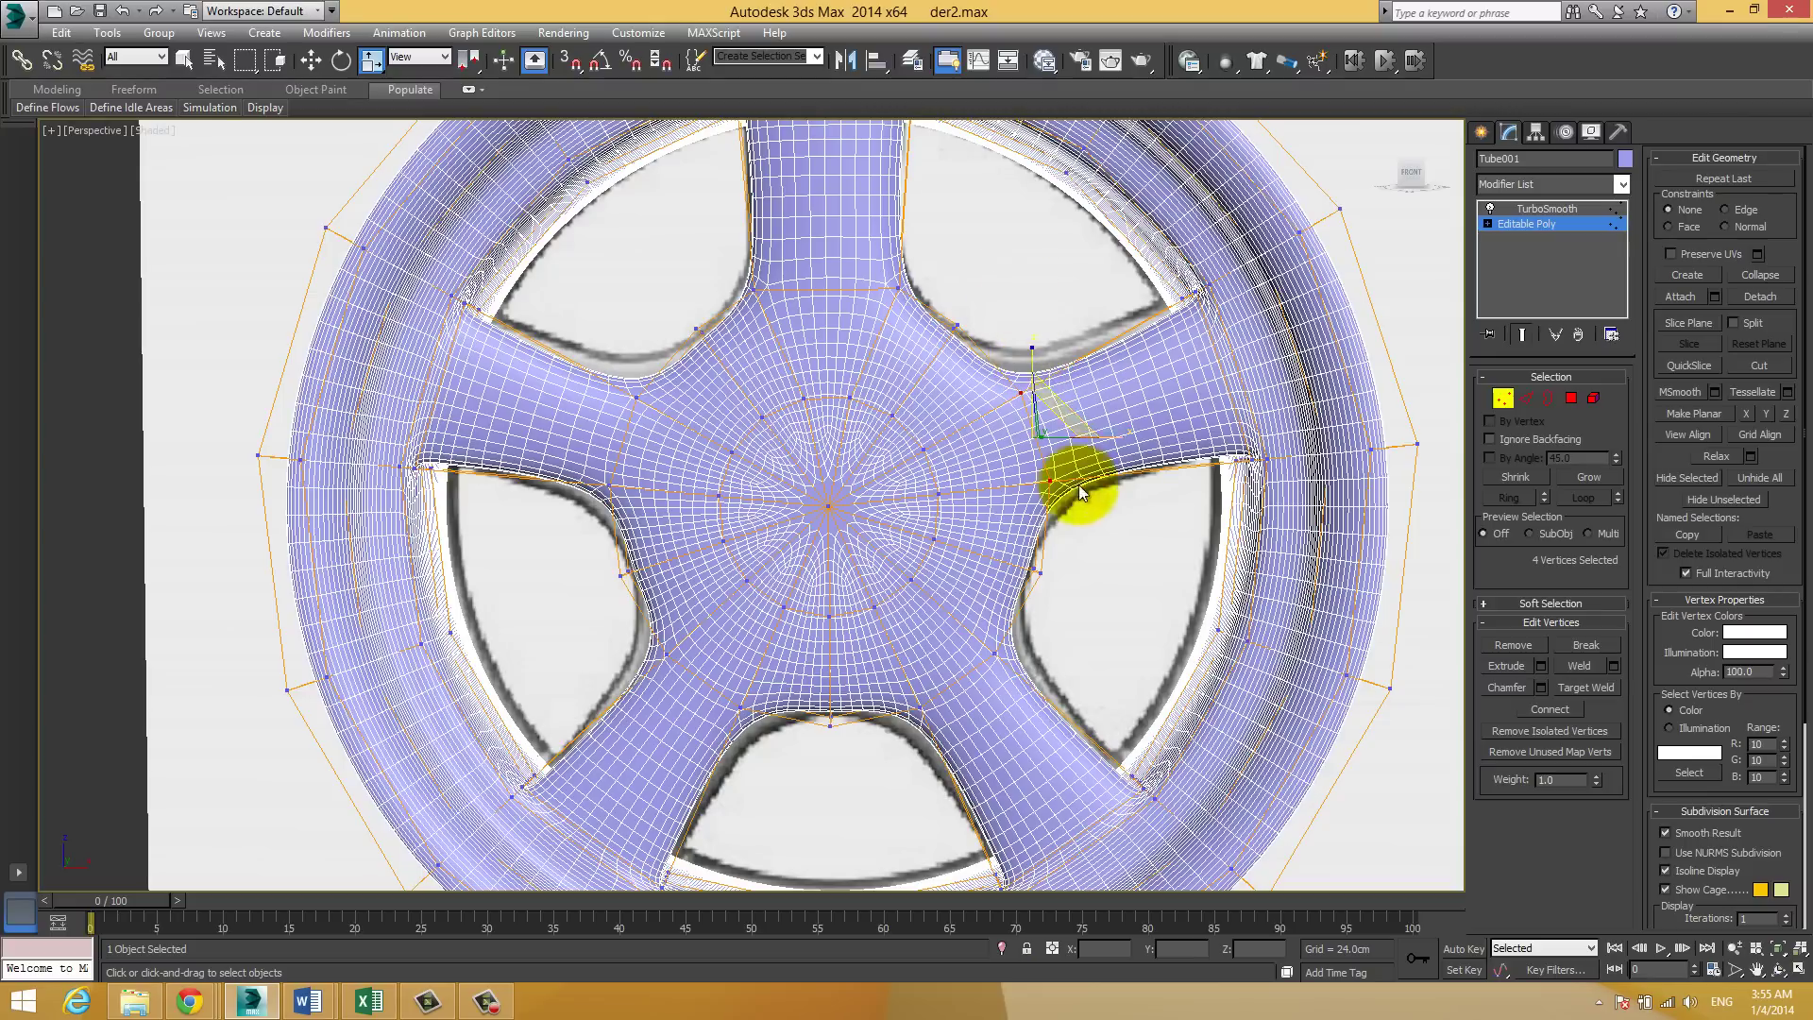
click(416, 60)
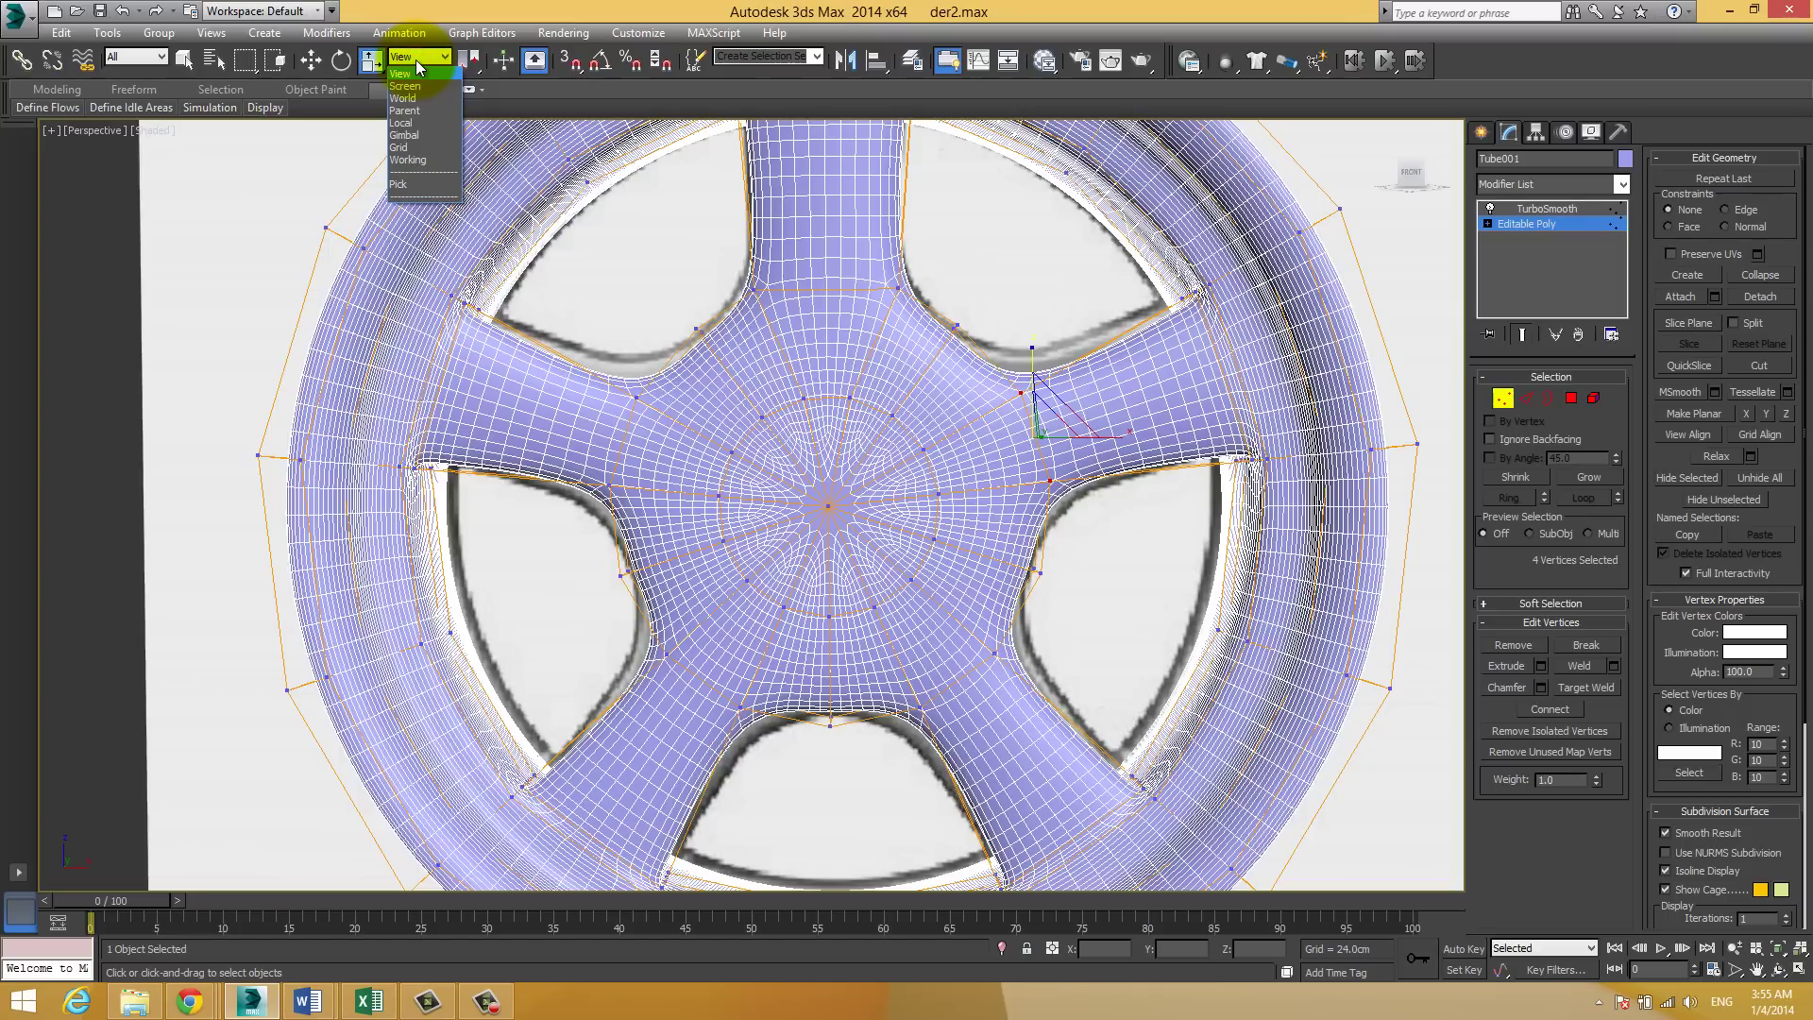
Step: Using Local coordinates, spread the spoke-base vertices on the top, lower and left spokes
click(404, 123)
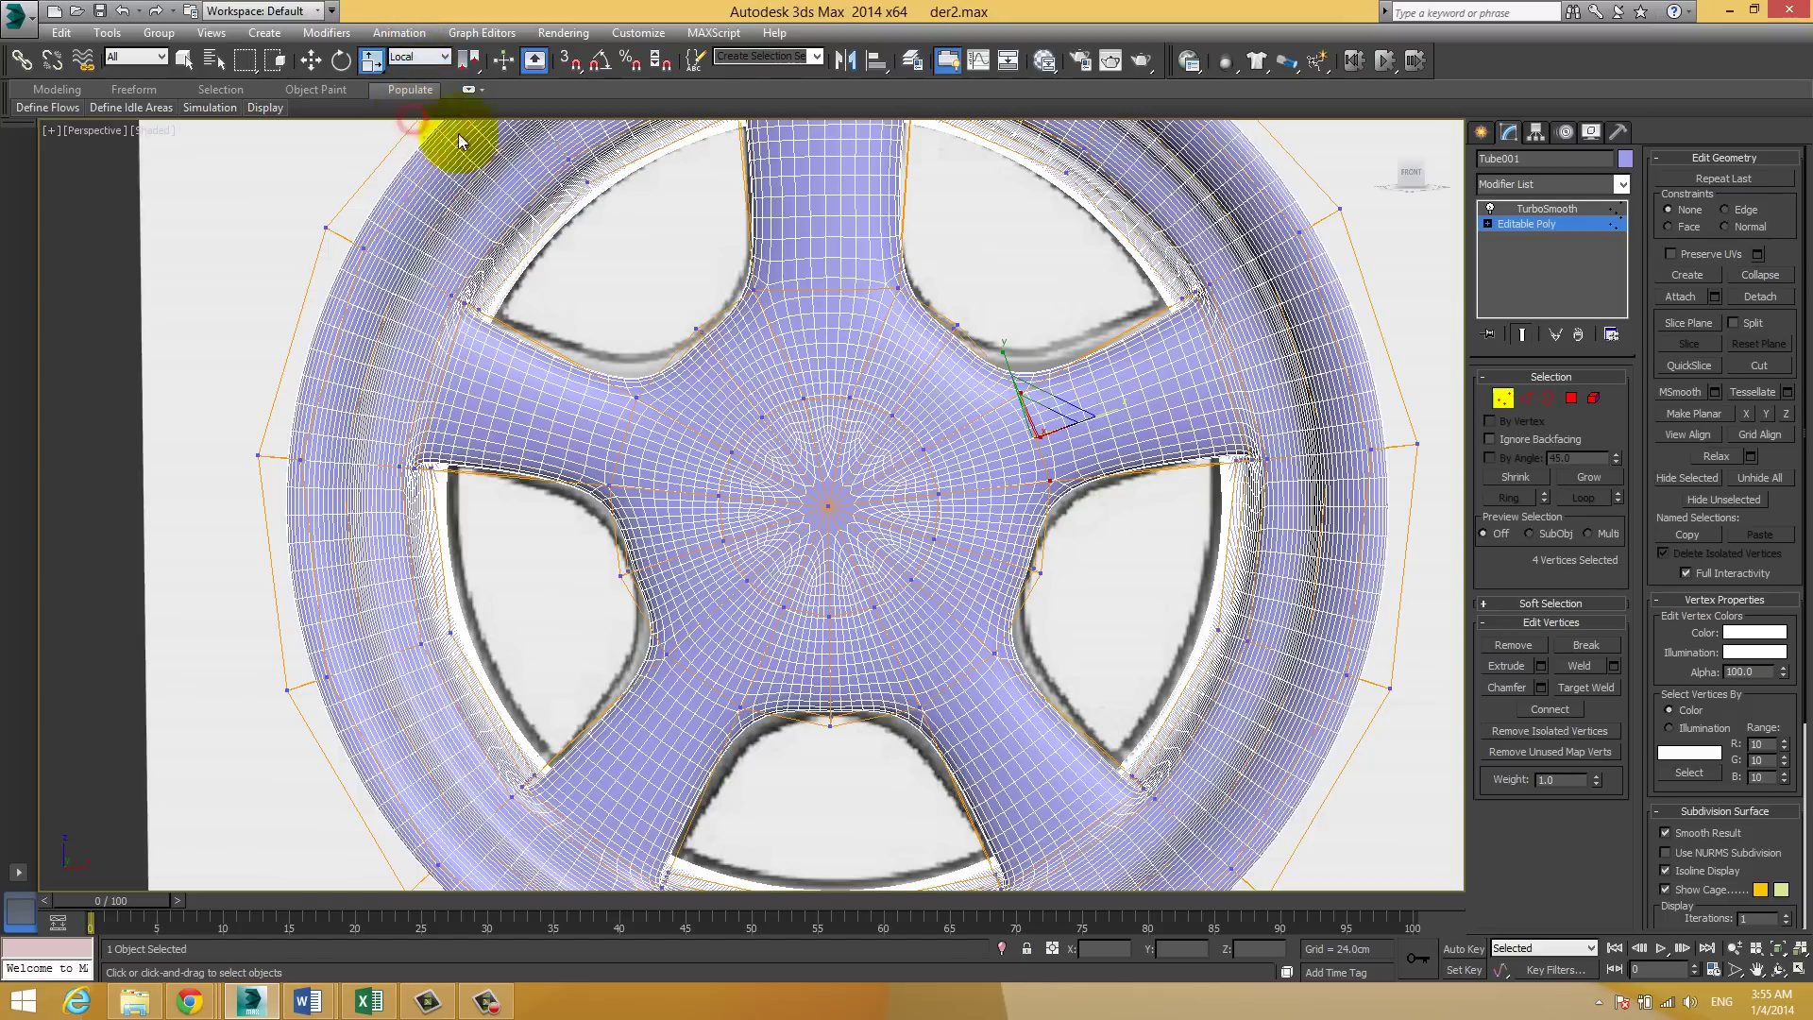
mouse_move(1004, 356)
mouse_down()
mouse_move(995, 326)
mouse_move(1046, 436)
mouse_move(968, 295)
mouse_move(980, 312)
mouse_up()
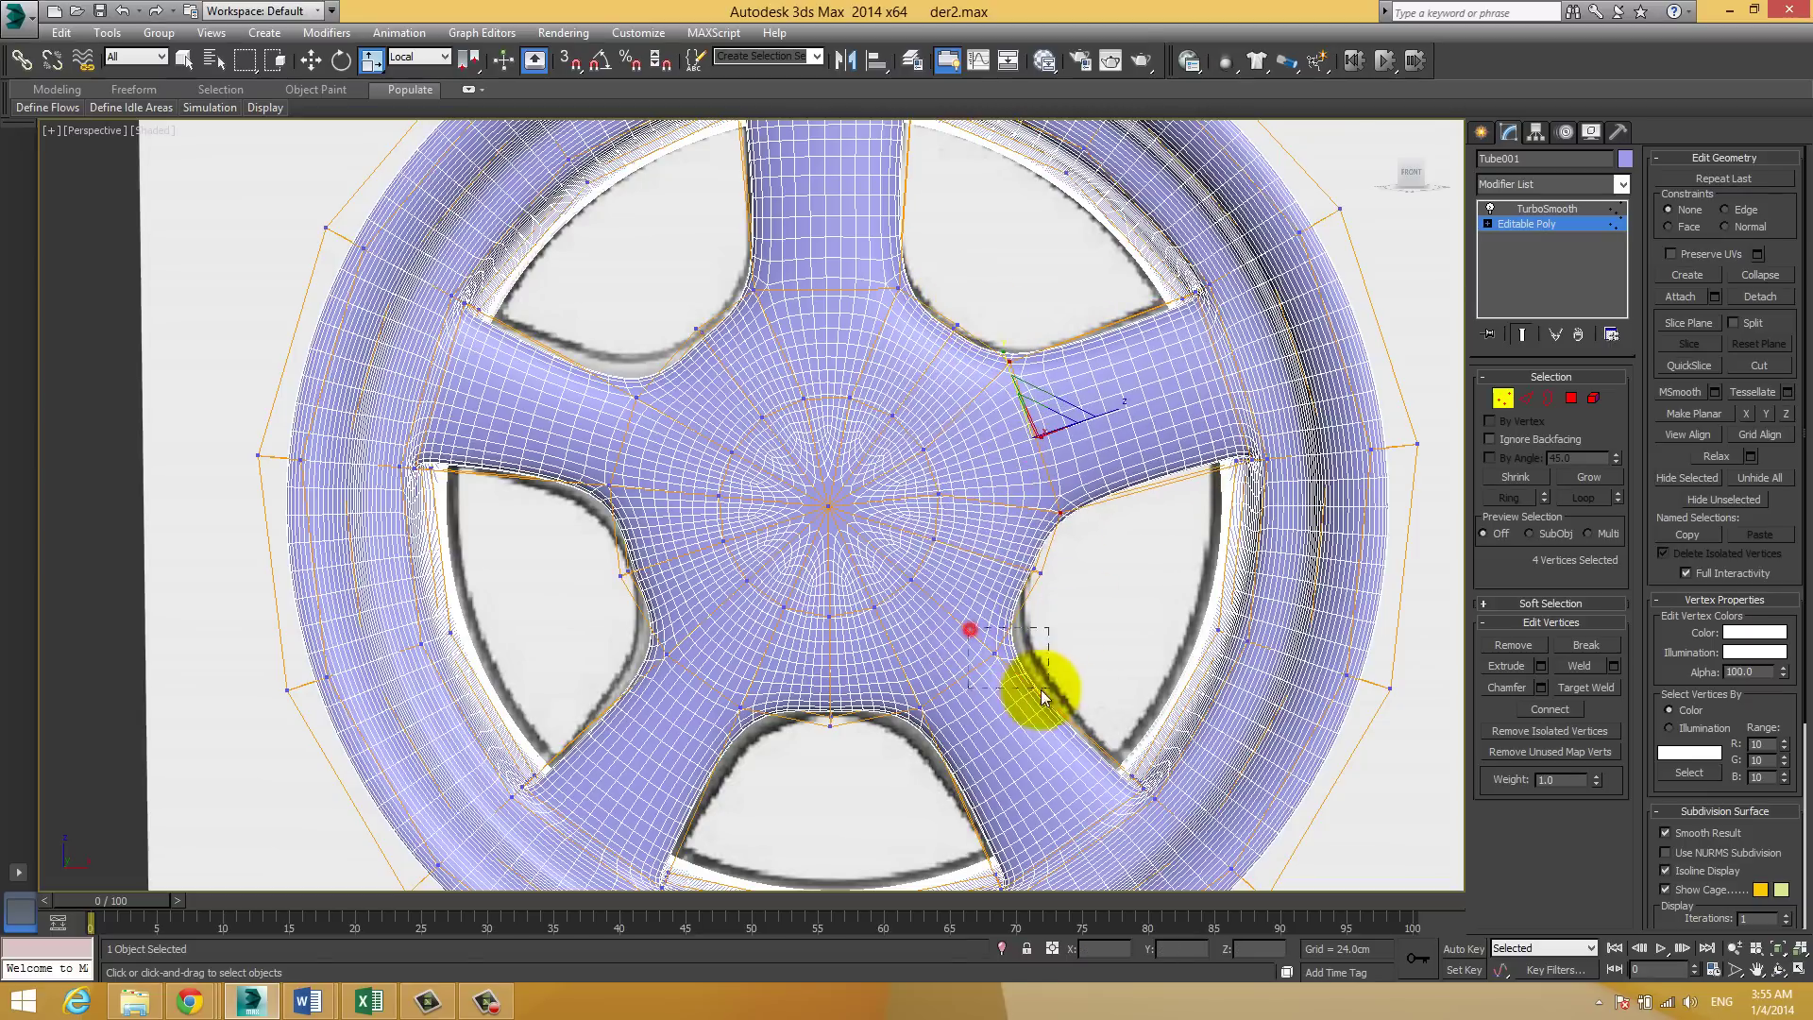
mouse_move(1041, 689)
mouse_down()
mouse_move(921, 716)
mouse_move(1048, 608)
mouse_up()
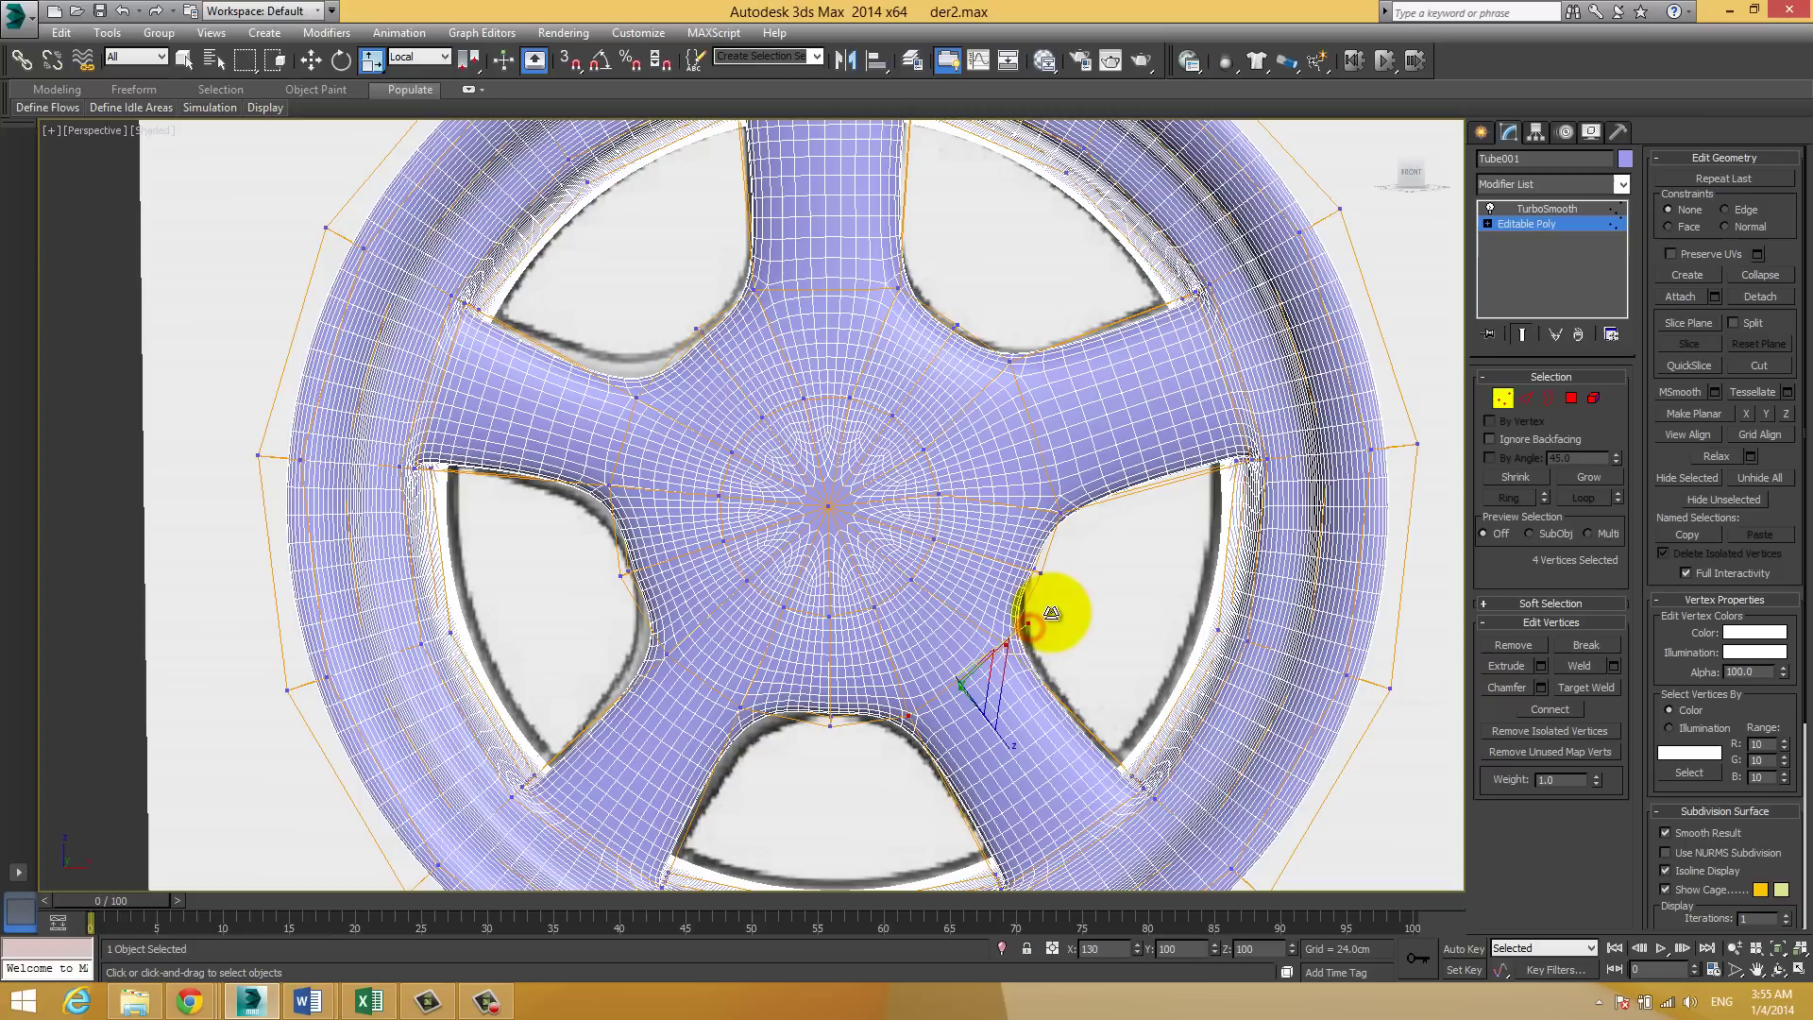
click(707, 676)
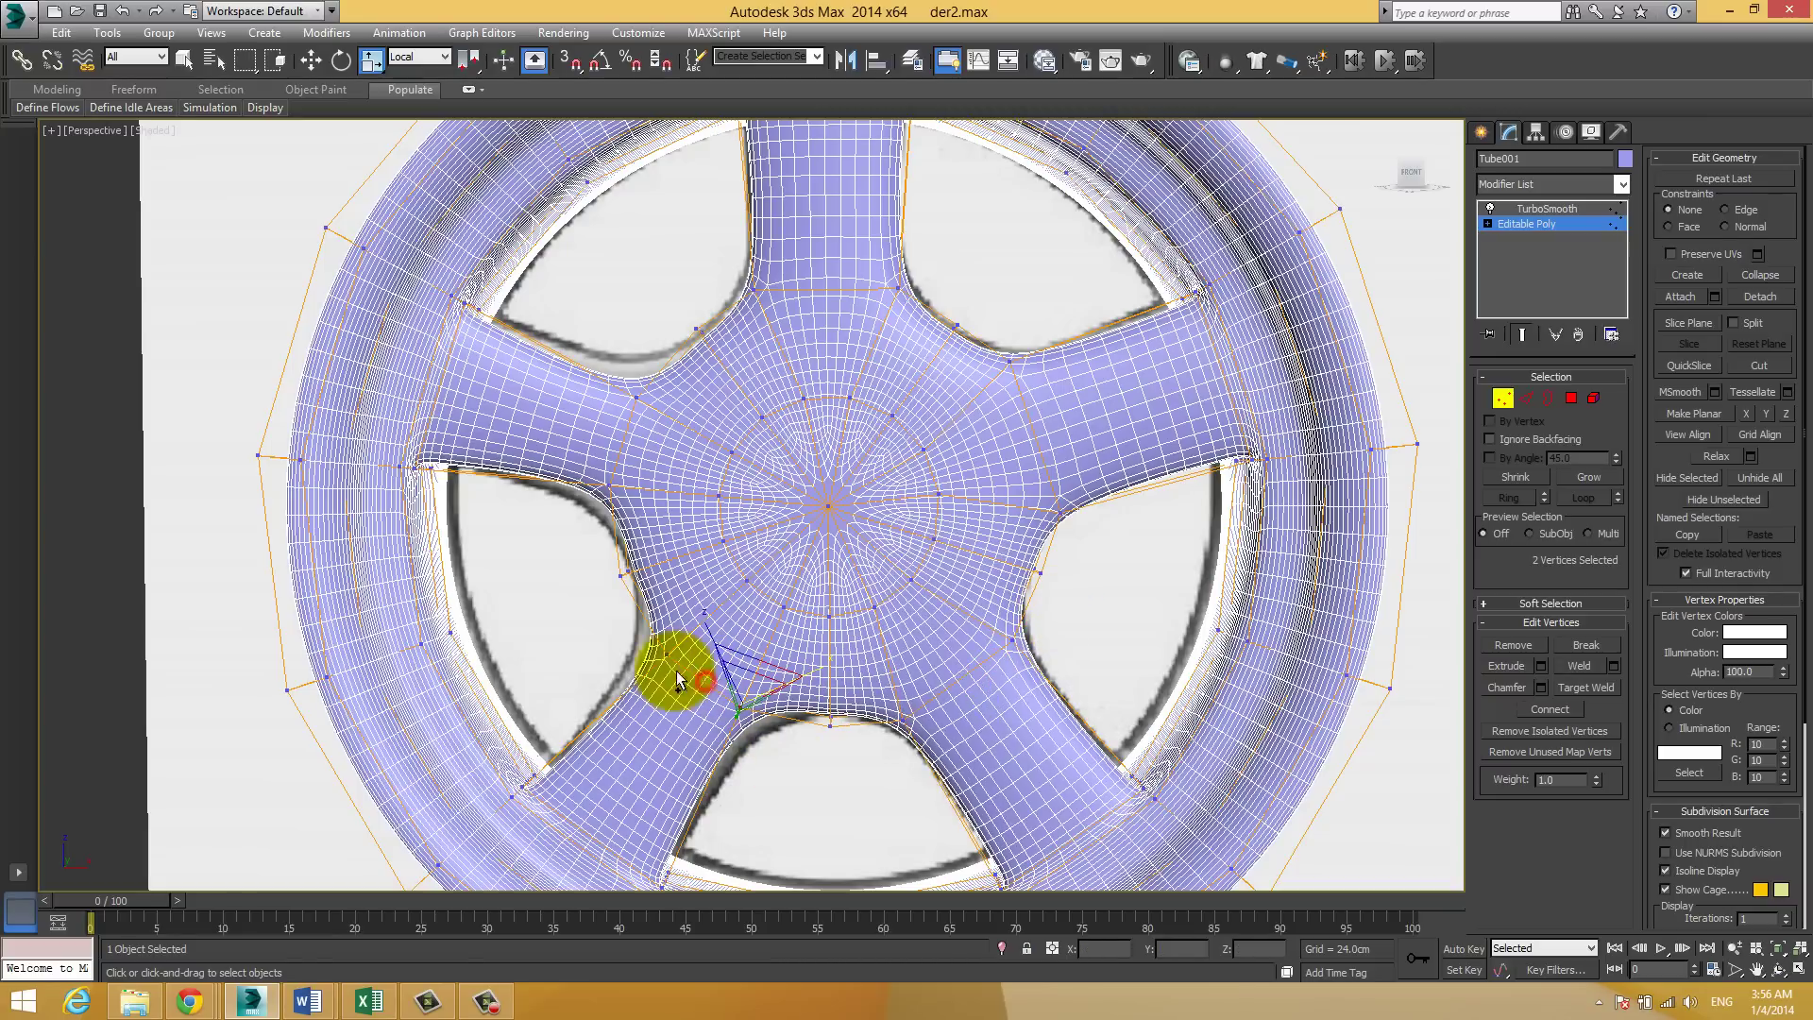
ctrl+click(784, 729)
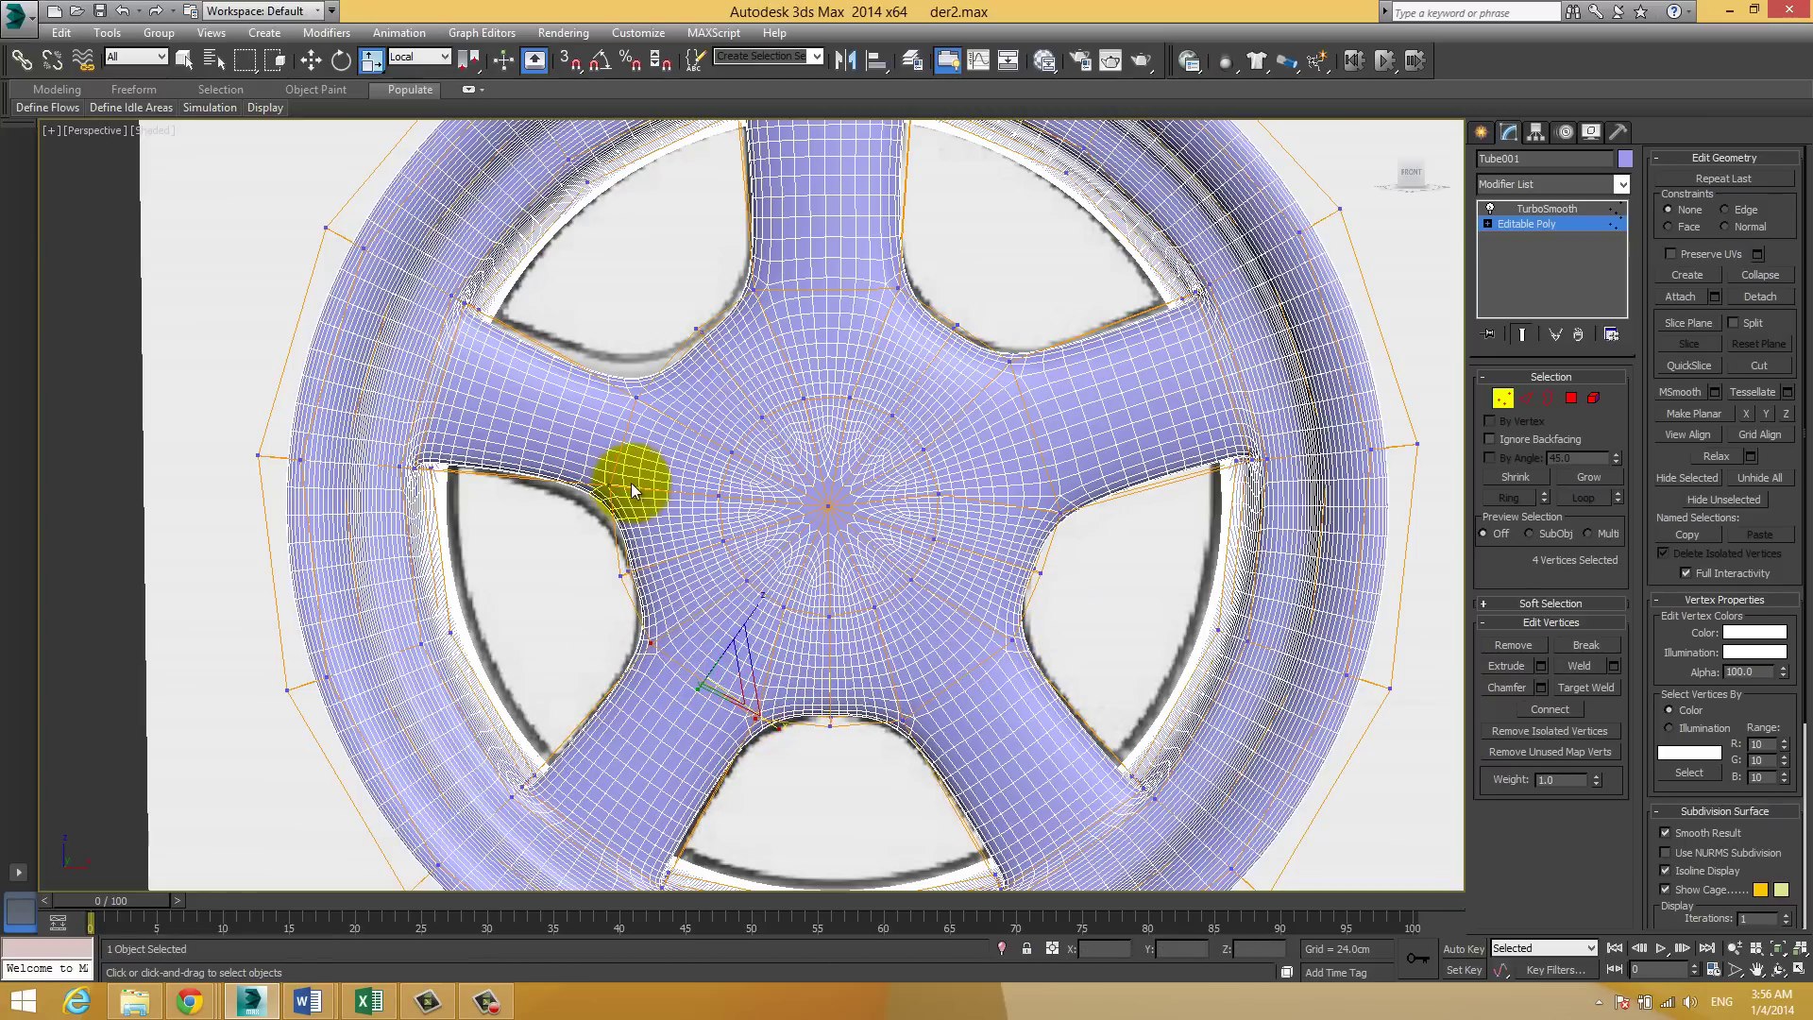
drag(567, 460, 626, 514)
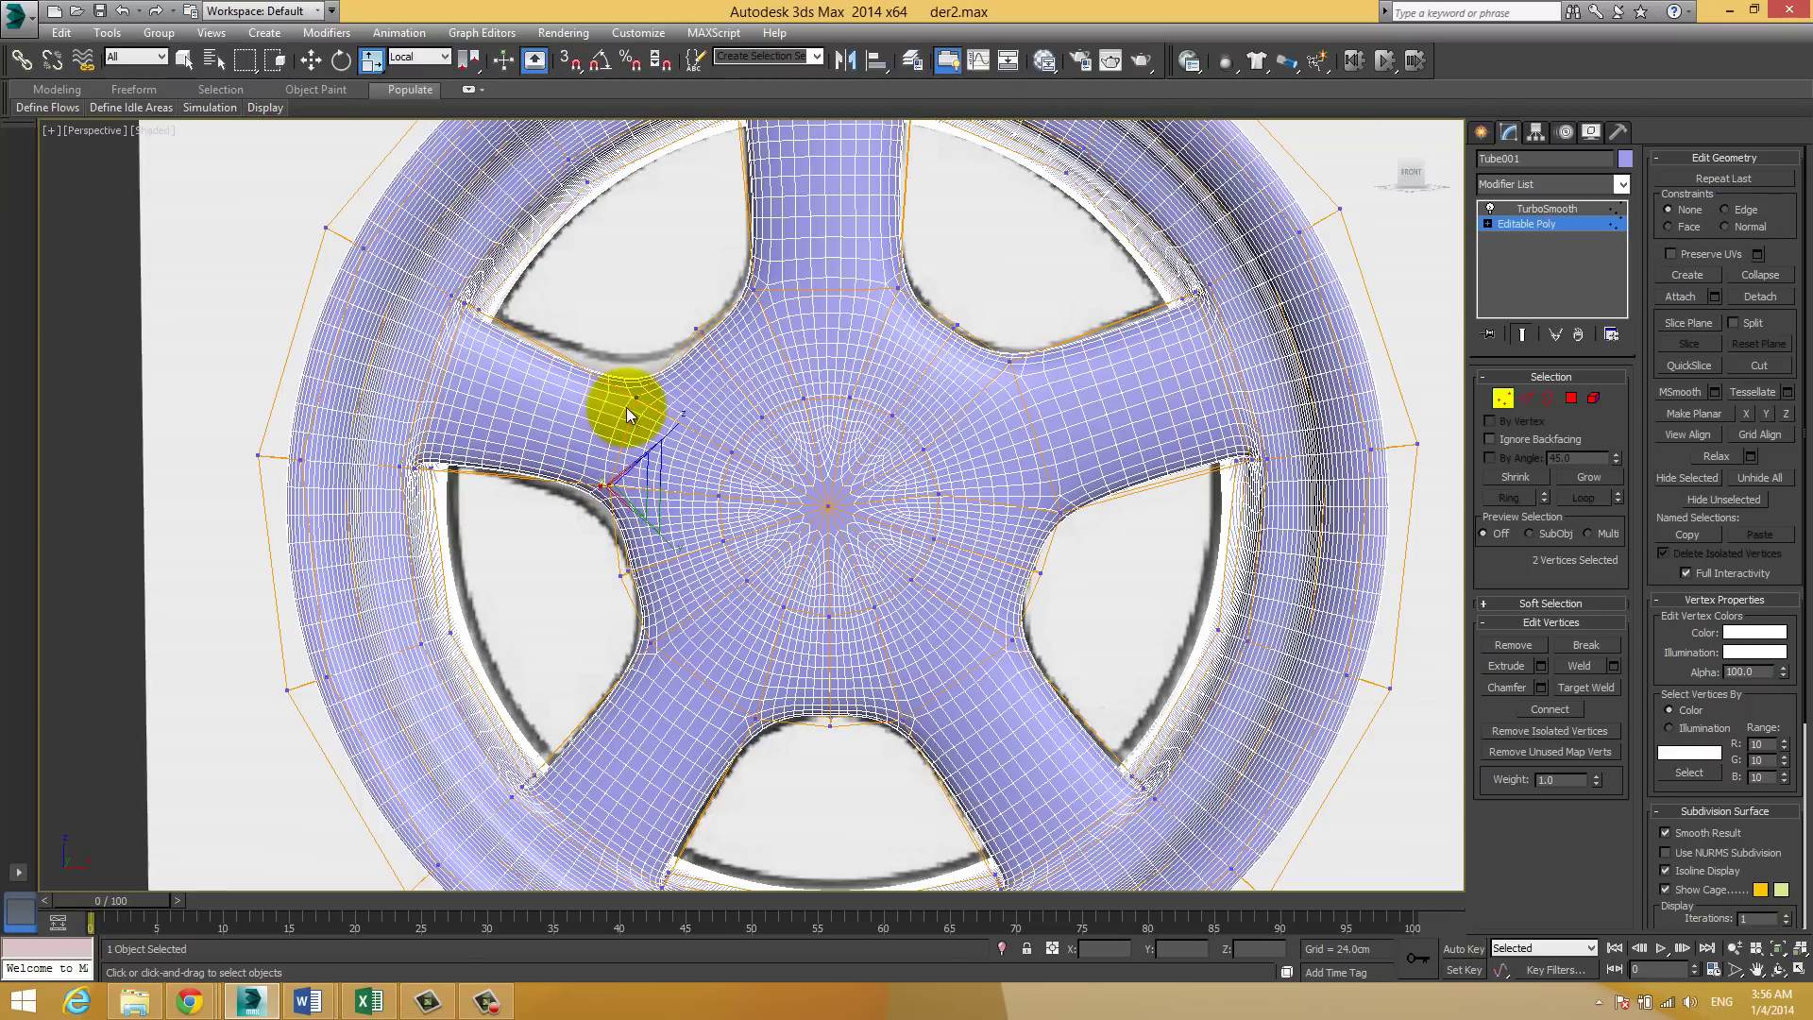
ctrl+click(650, 361)
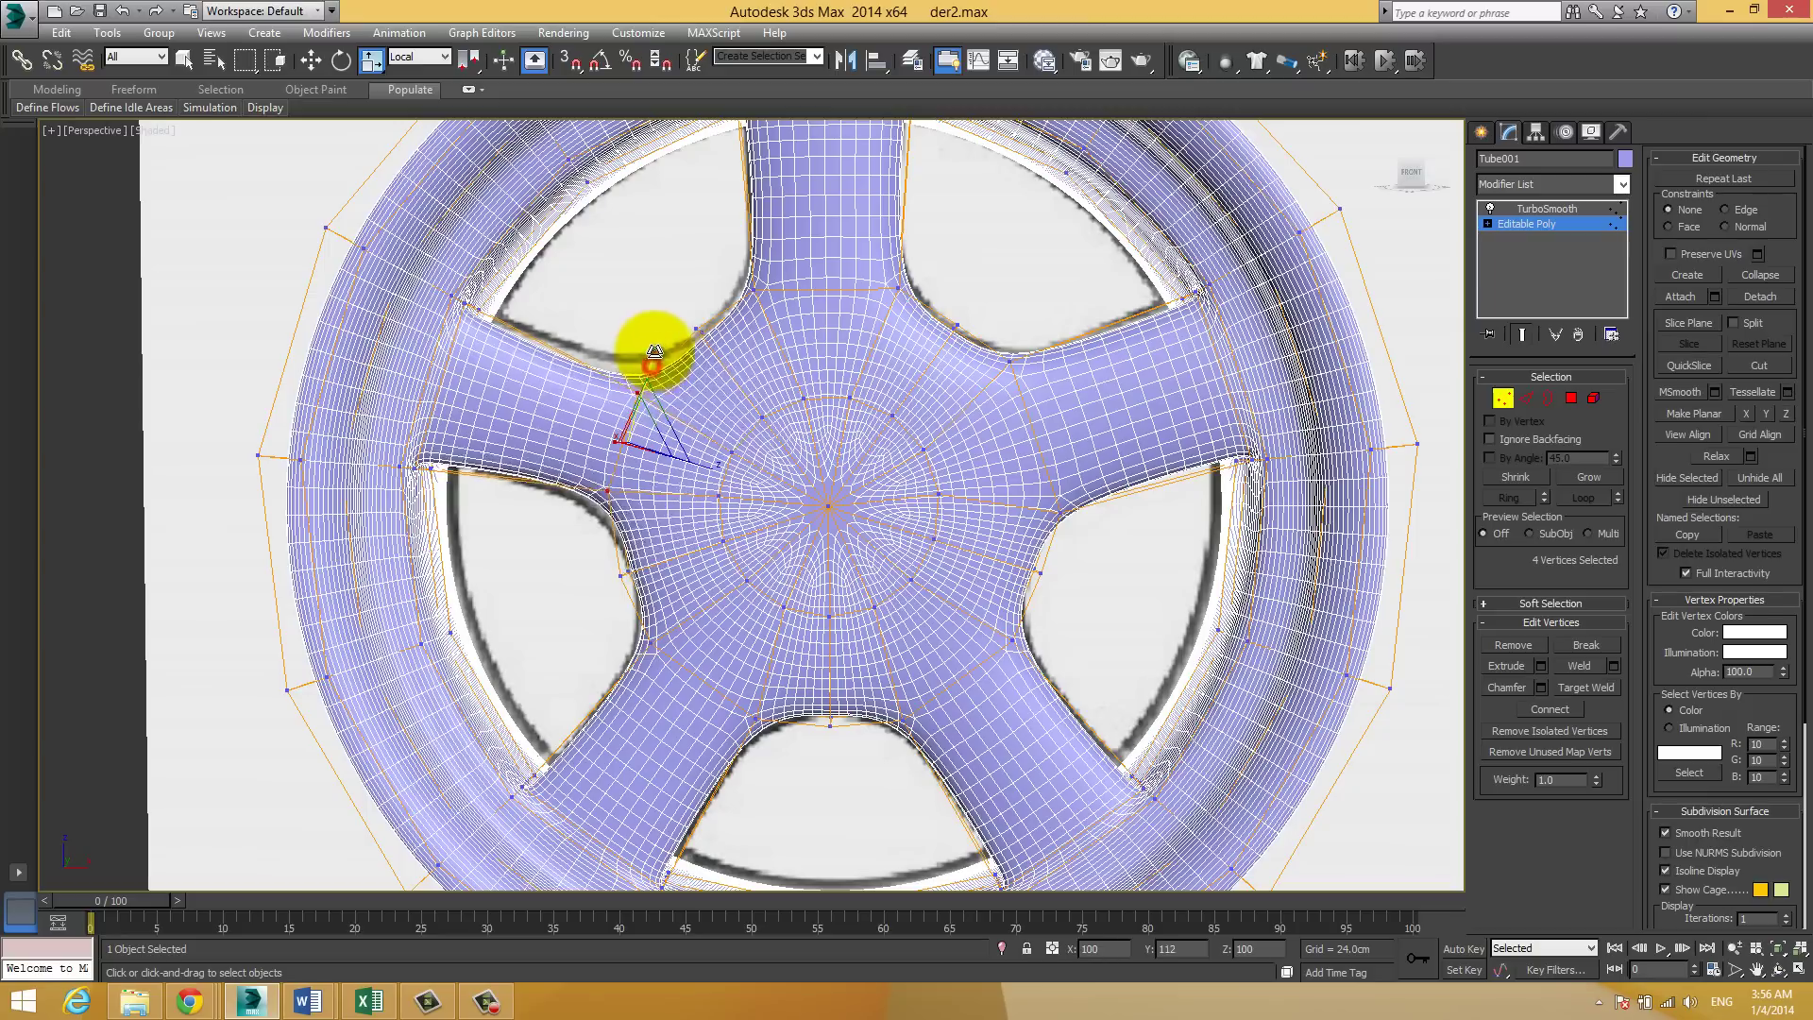
drag(654, 353, 660, 321)
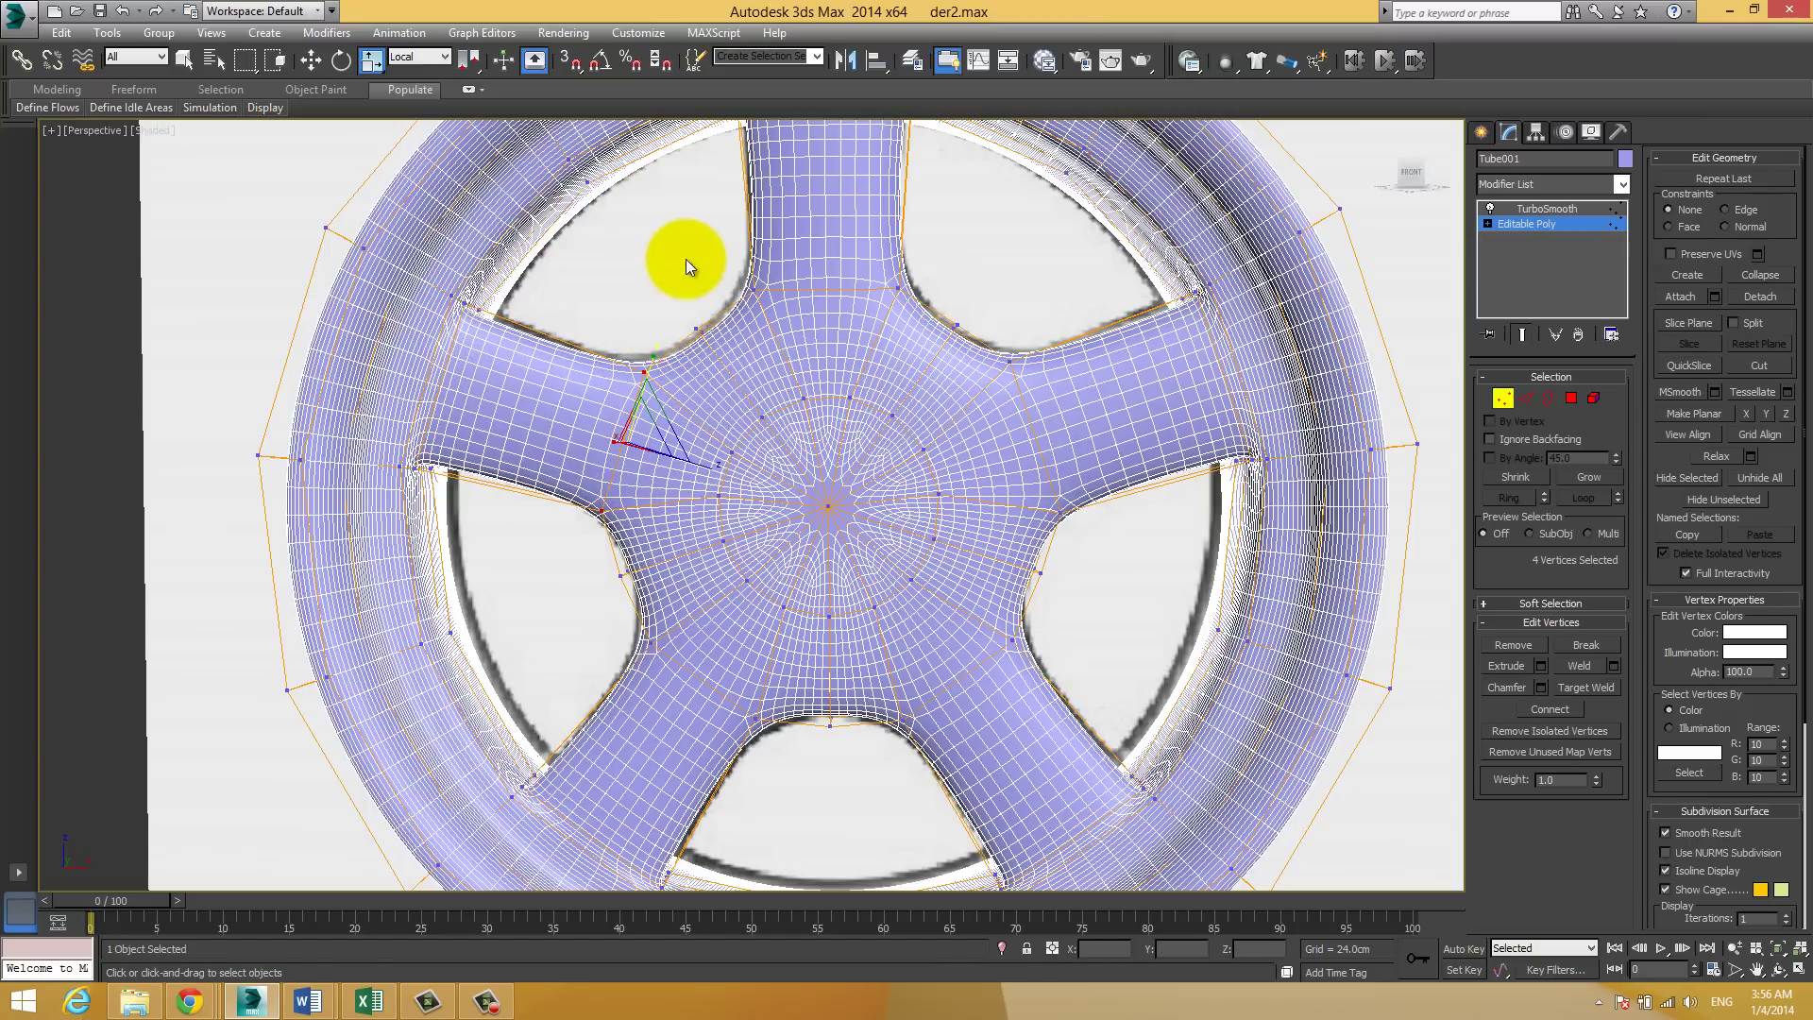
Step: Exit vertex editing and deselect the wheel to view the fully smoothed result
click(686, 258)
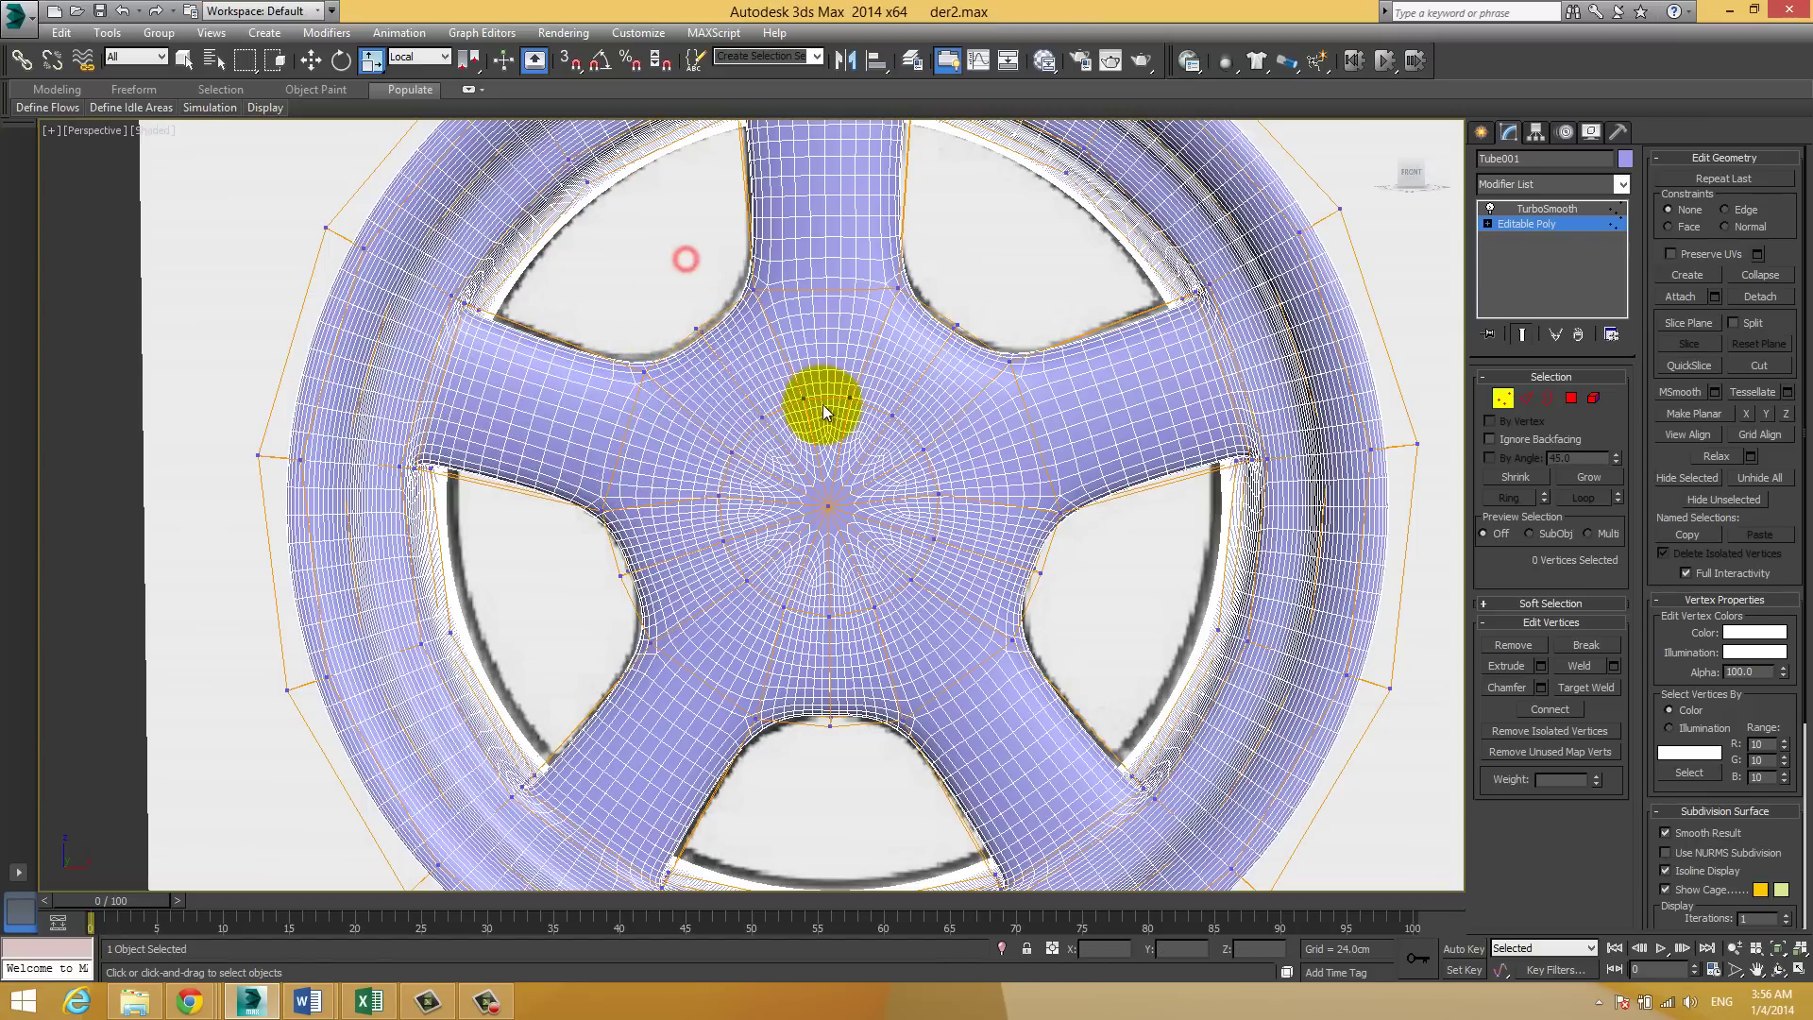
click(1542, 224)
click(1550, 208)
click(1023, 240)
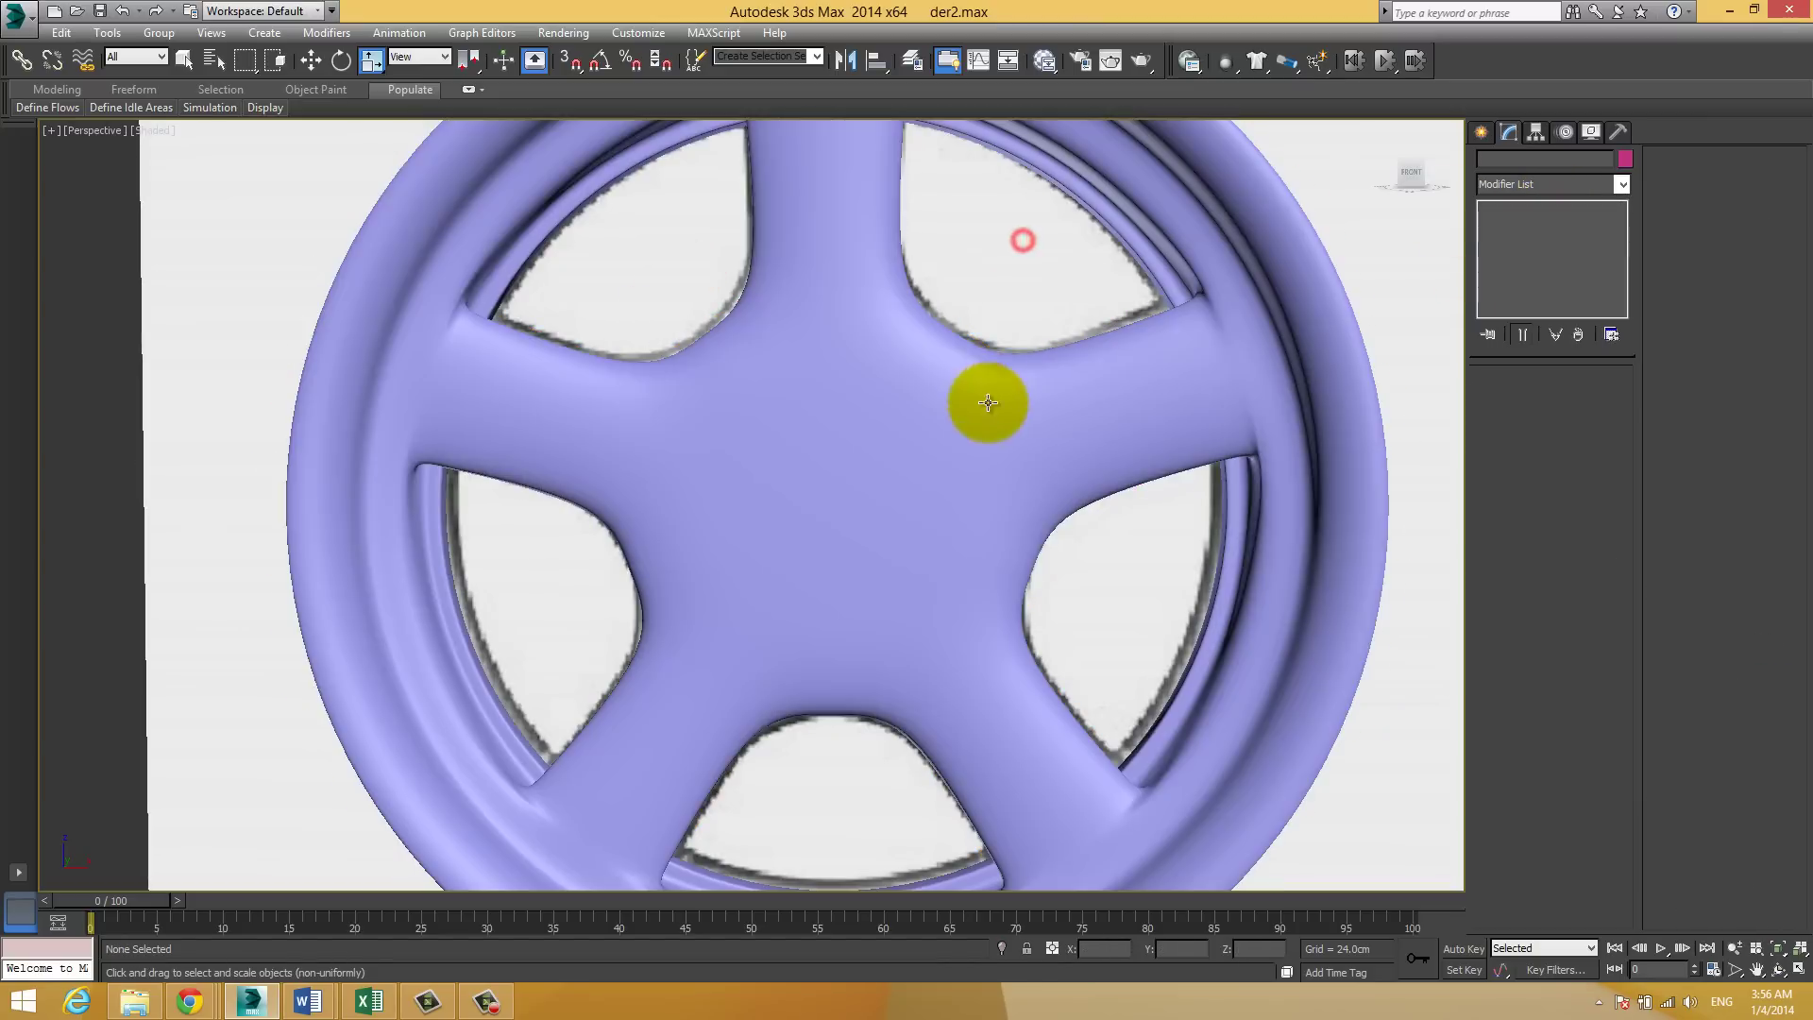
scroll(988, 403, down, 10)
mouse_move(1032, 405)
alt+middle_down()
mouse_move(973, 434)
mouse_move(858, 432)
mouse_move(836, 425)
mouse_move(855, 389)
mouse_move(860, 420)
alt+middle_up()
scroll(858, 432, up, 3)
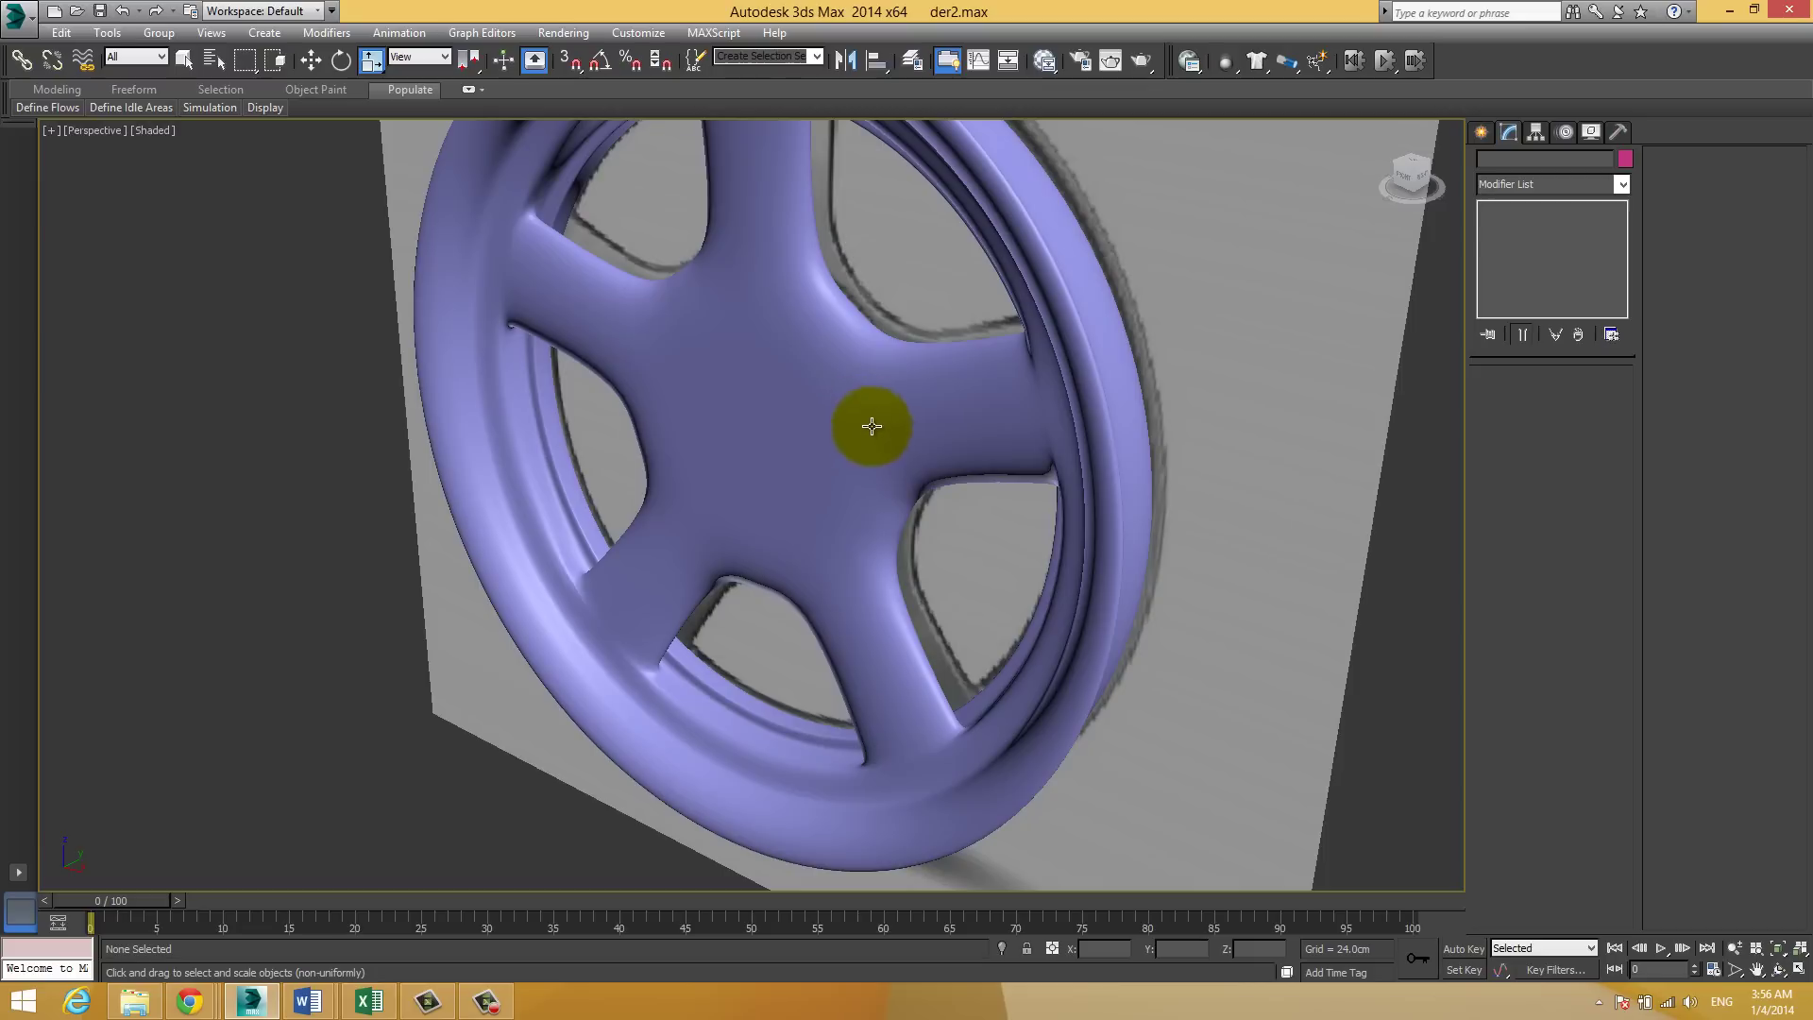
right_click(1241, 190)
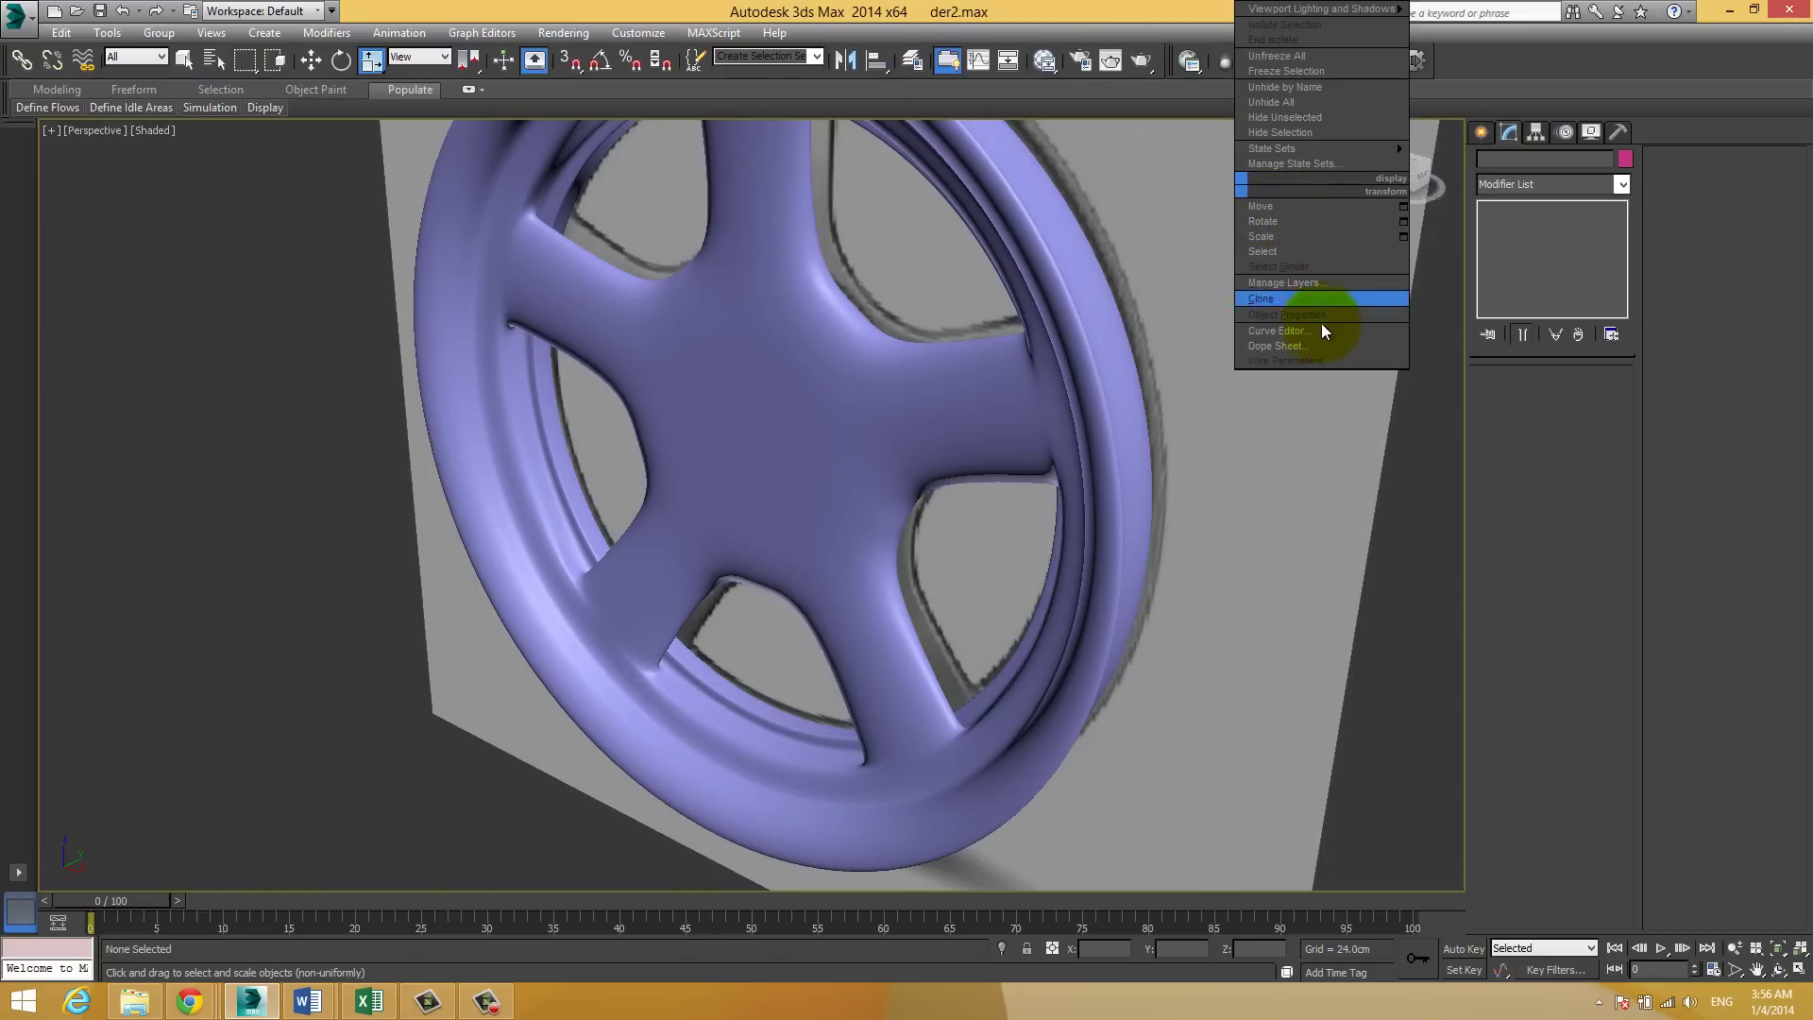
click(1118, 220)
click(914, 62)
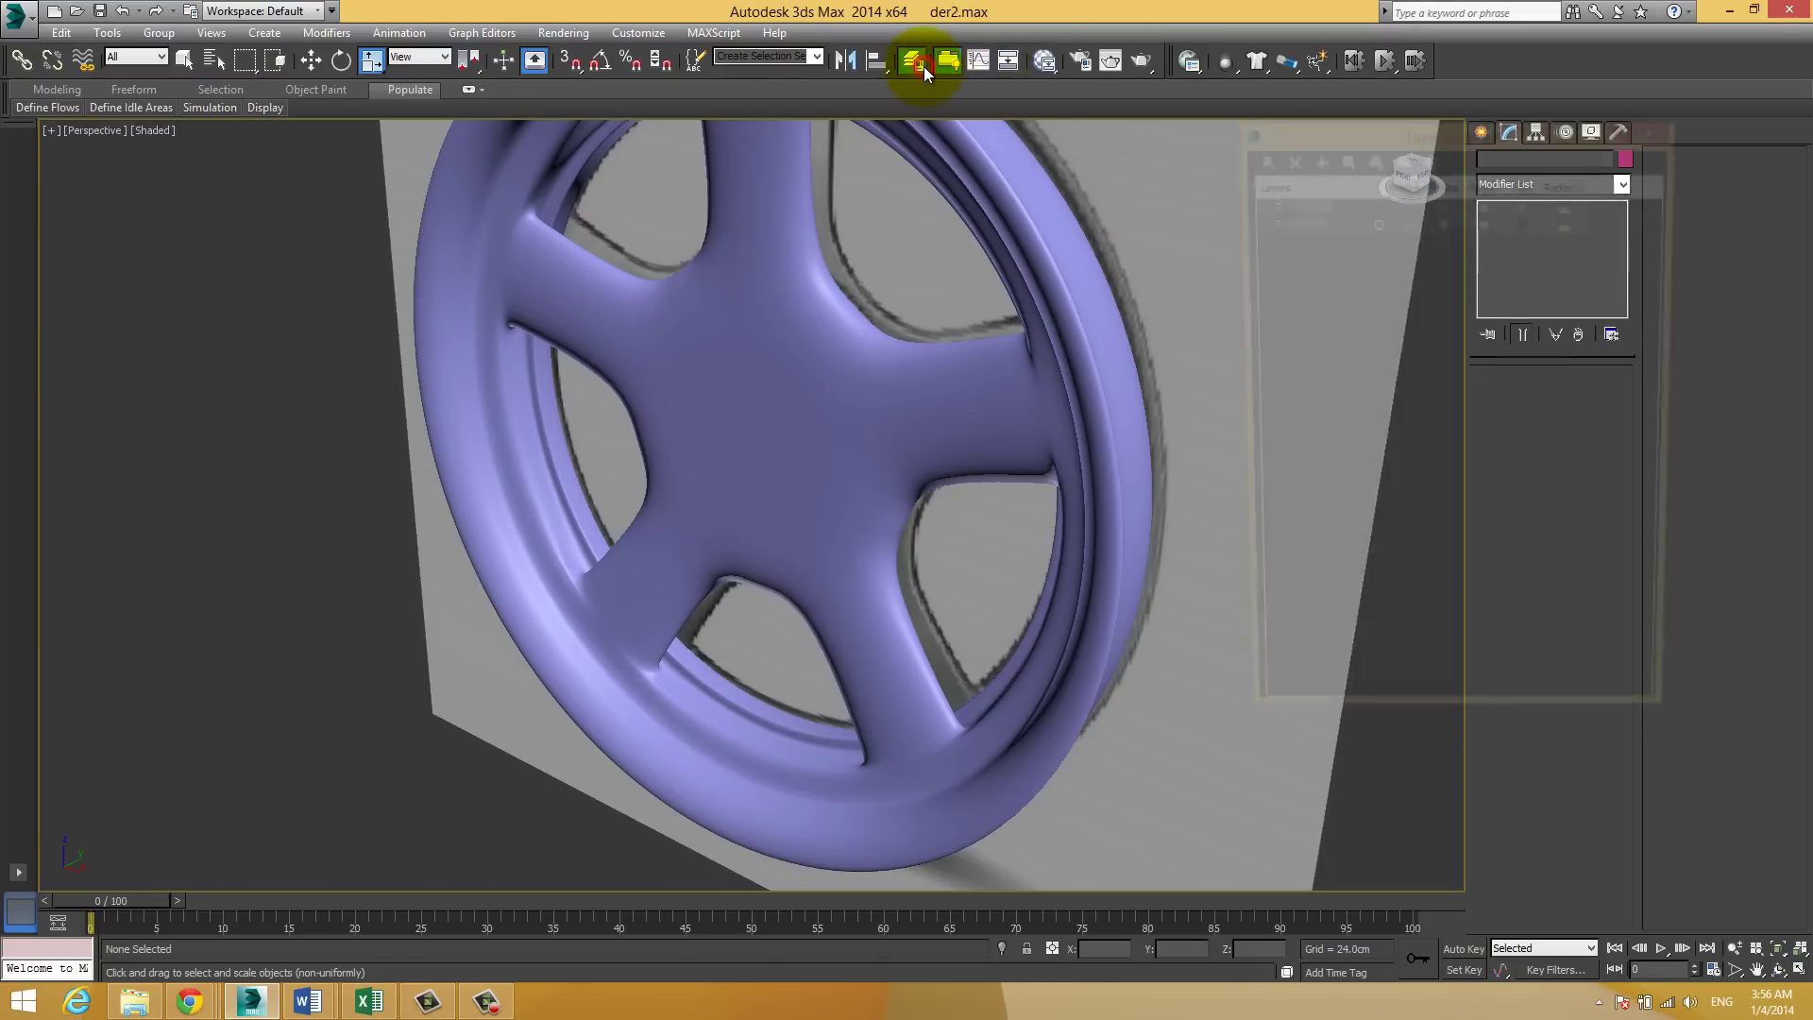
click(1407, 203)
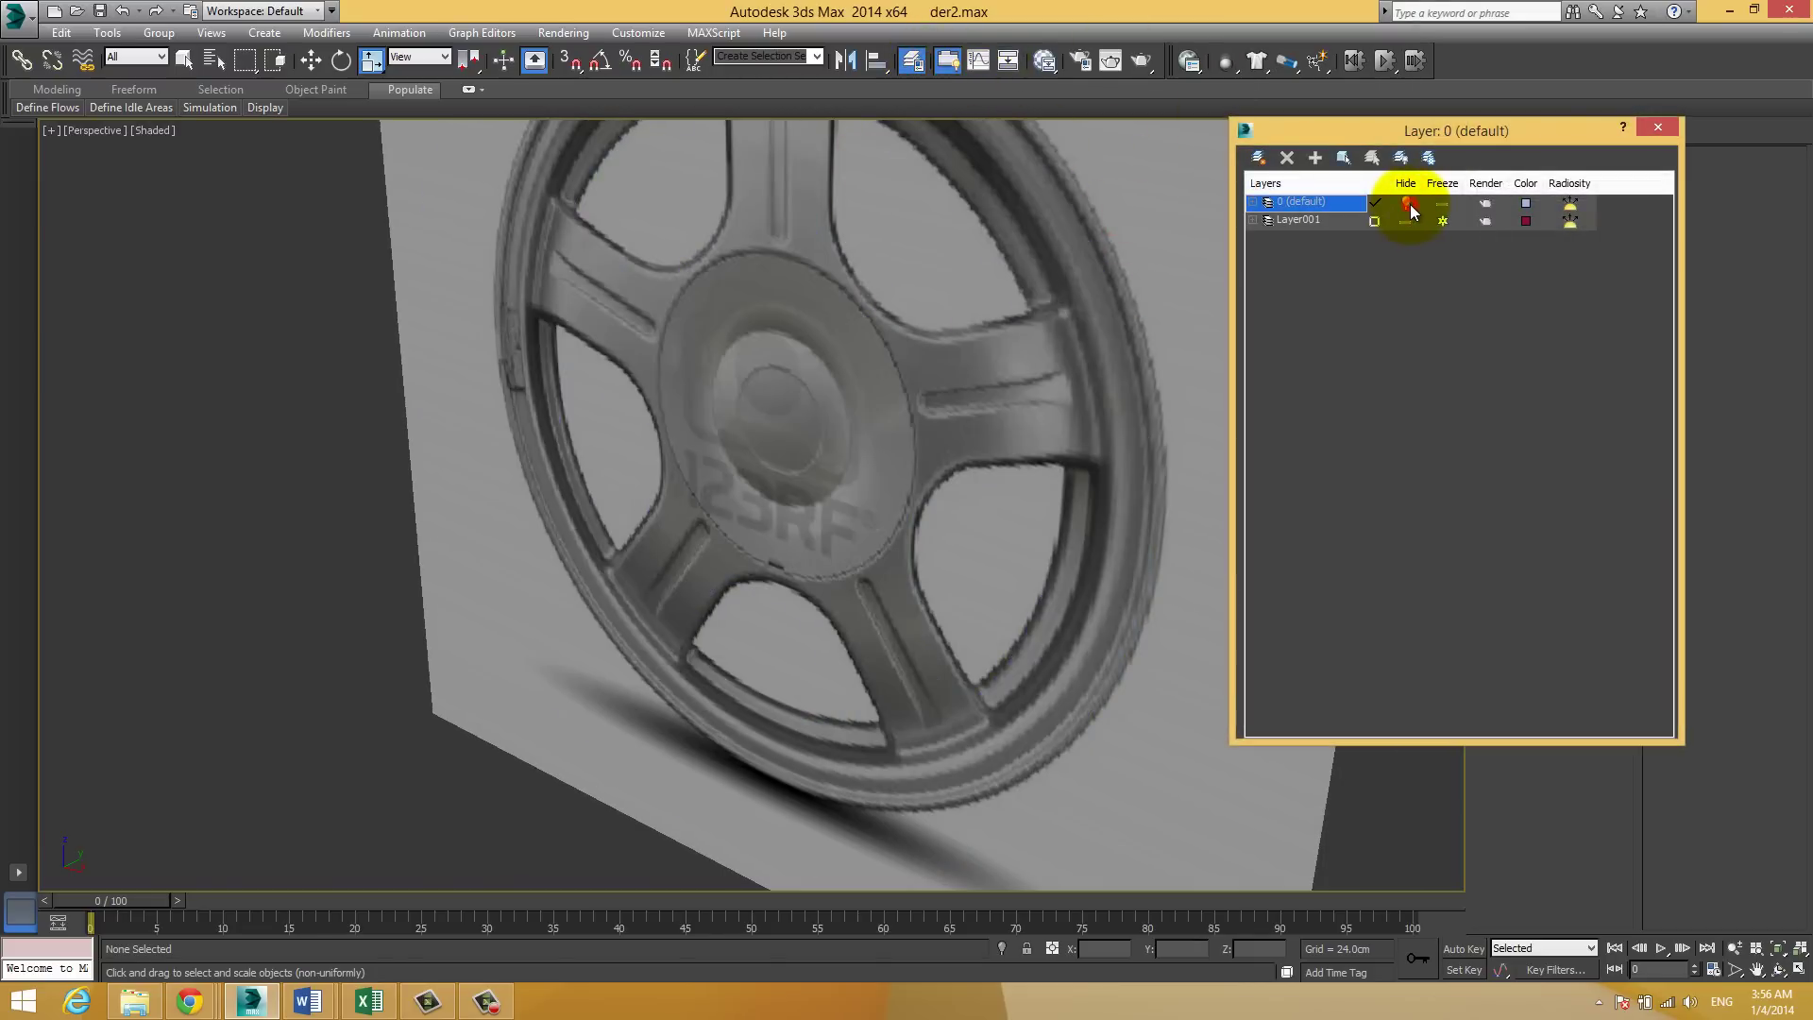
alt+middle_drag(879, 381, 765, 219)
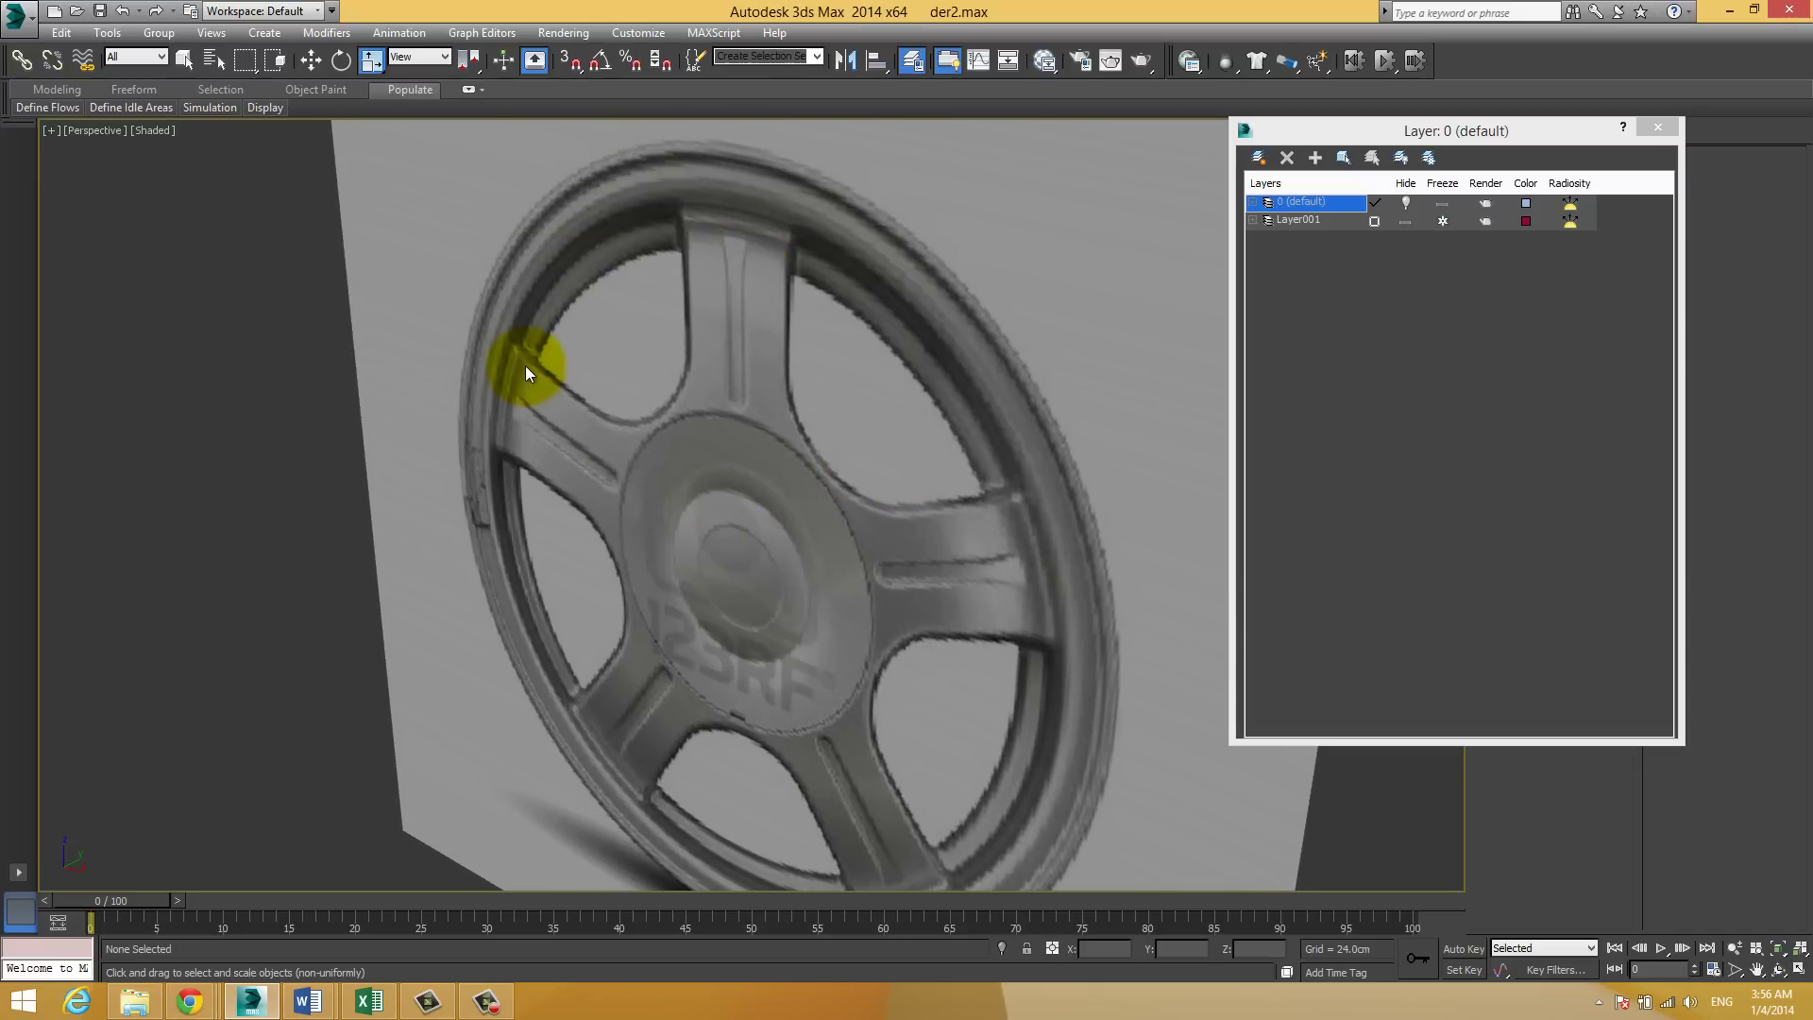
click(1405, 204)
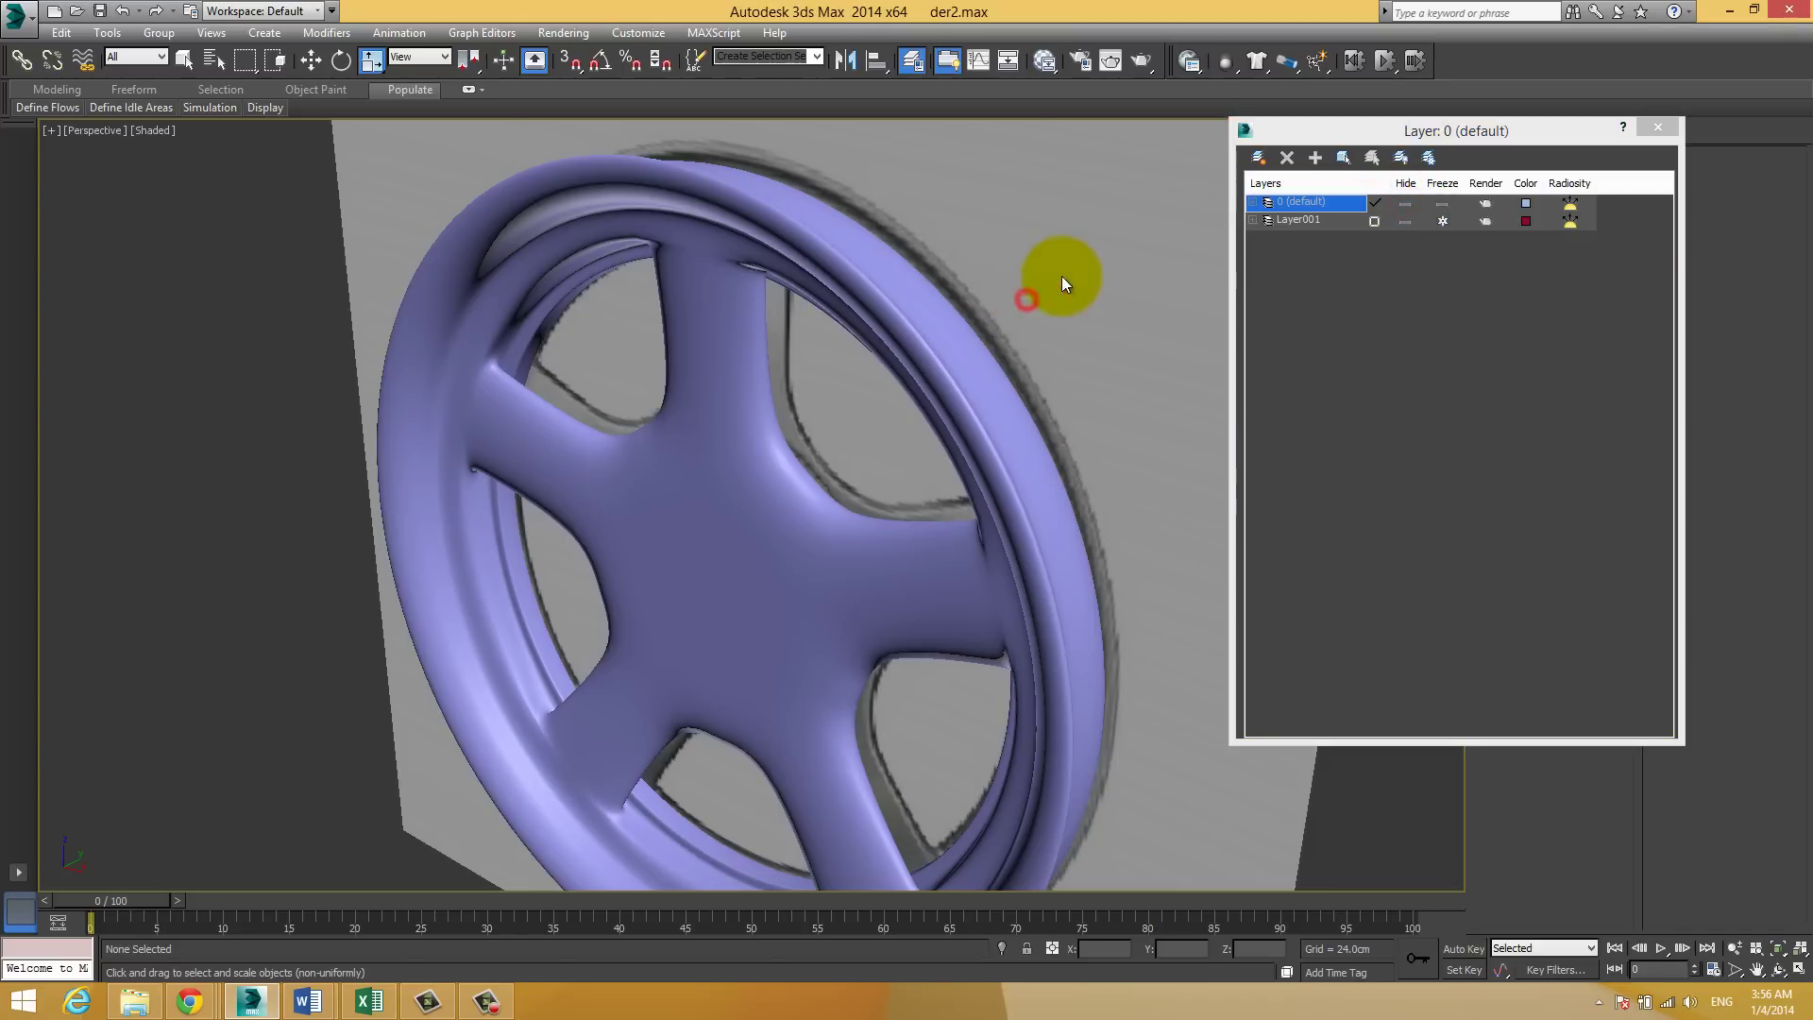
click(1658, 126)
Step: Delete Tube001's TurboSmooth modifier and edit the Editable Poly at vertex level
click(862, 296)
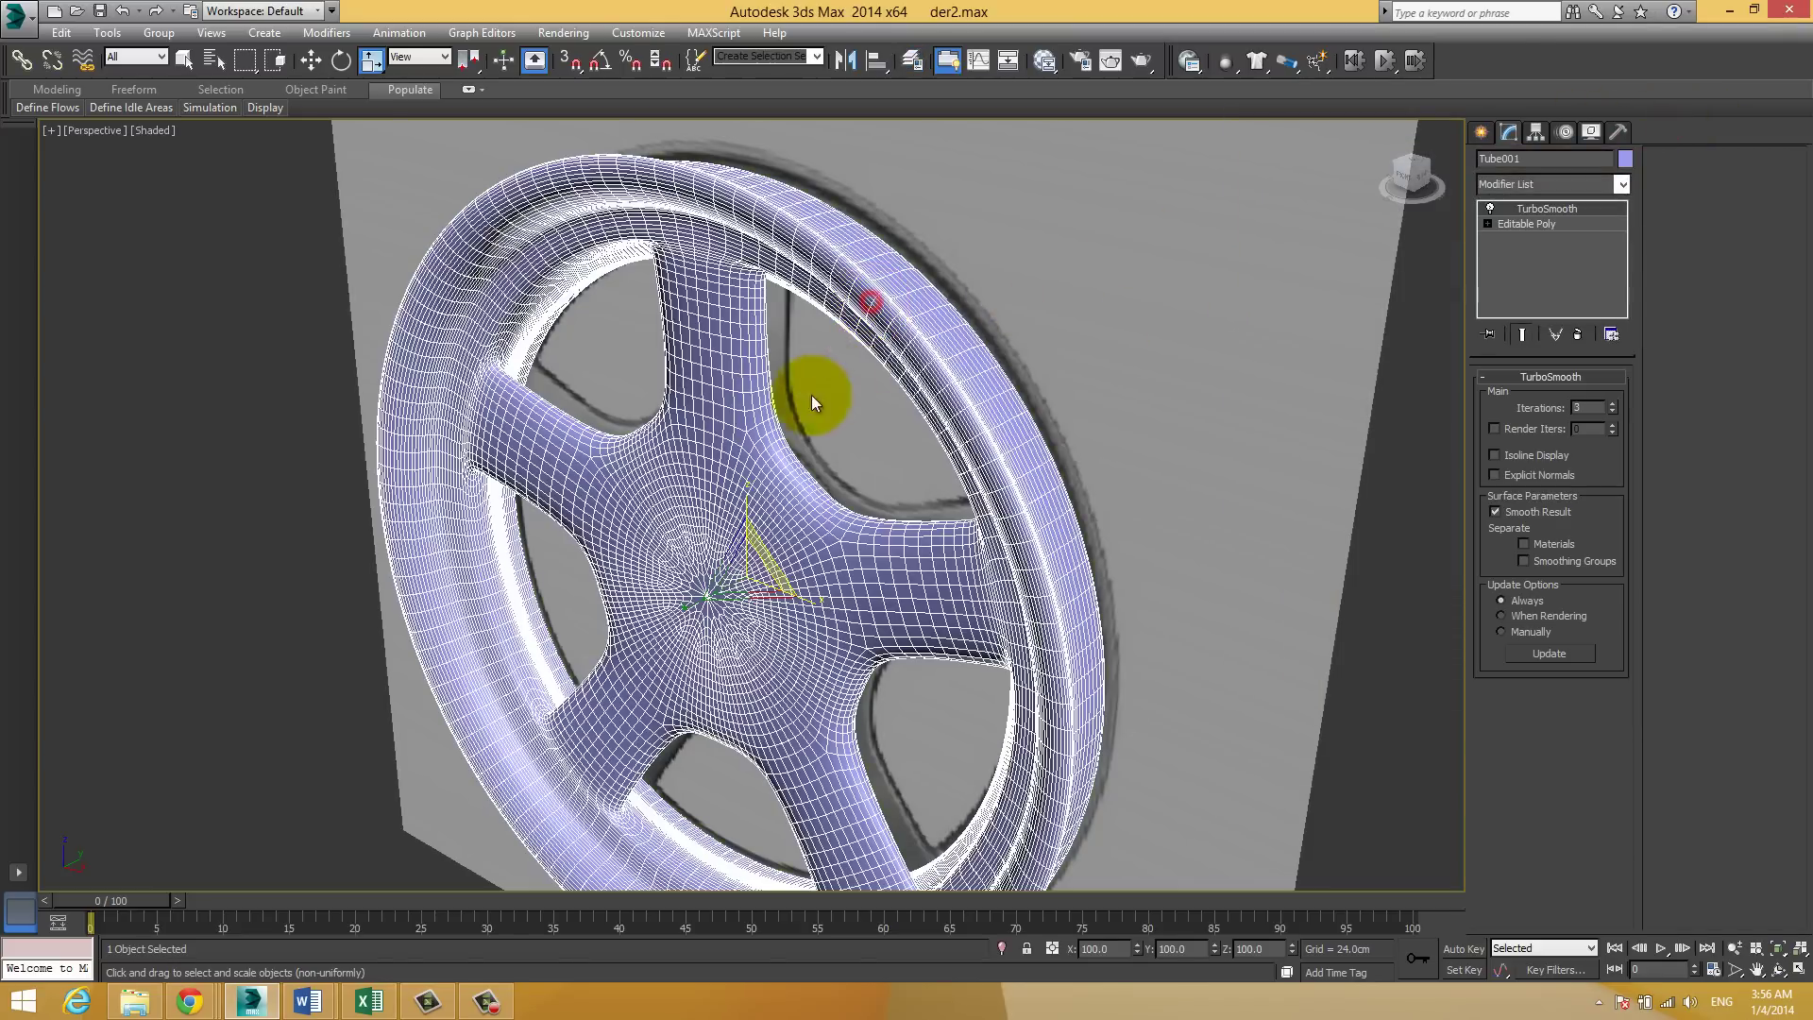
middle_drag(818, 393, 813, 311)
click(1572, 224)
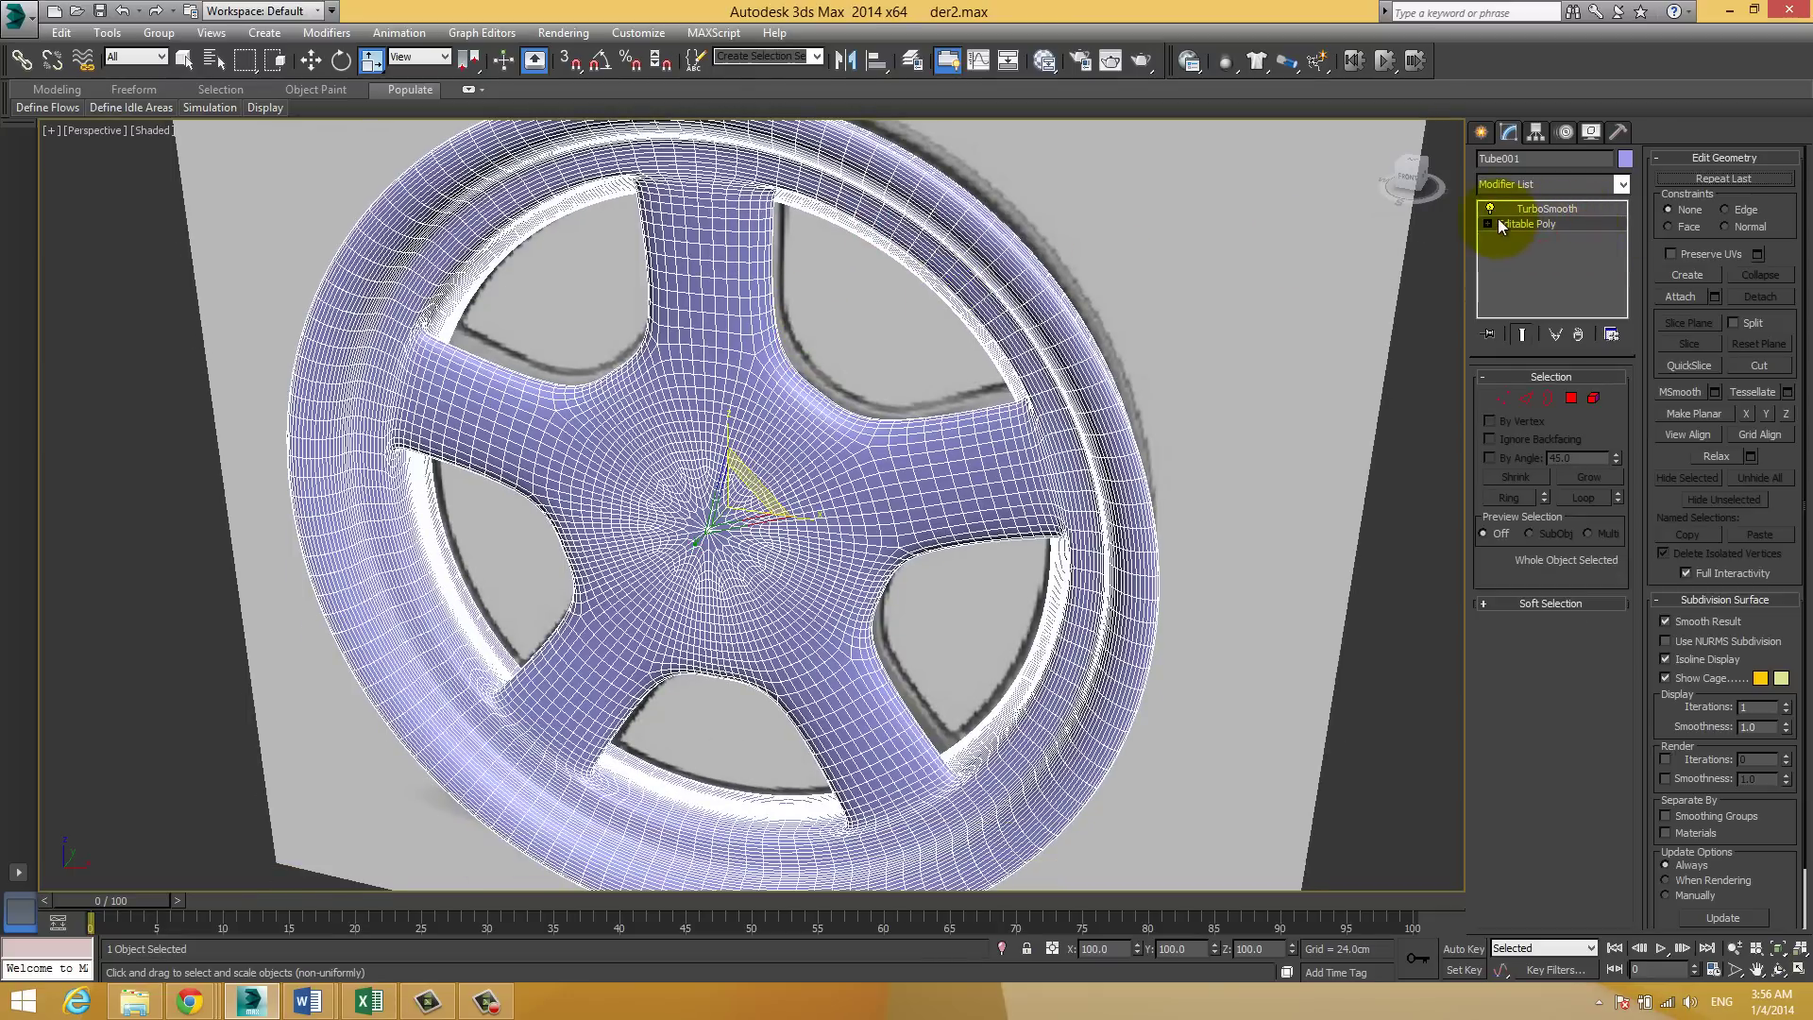
click(1498, 405)
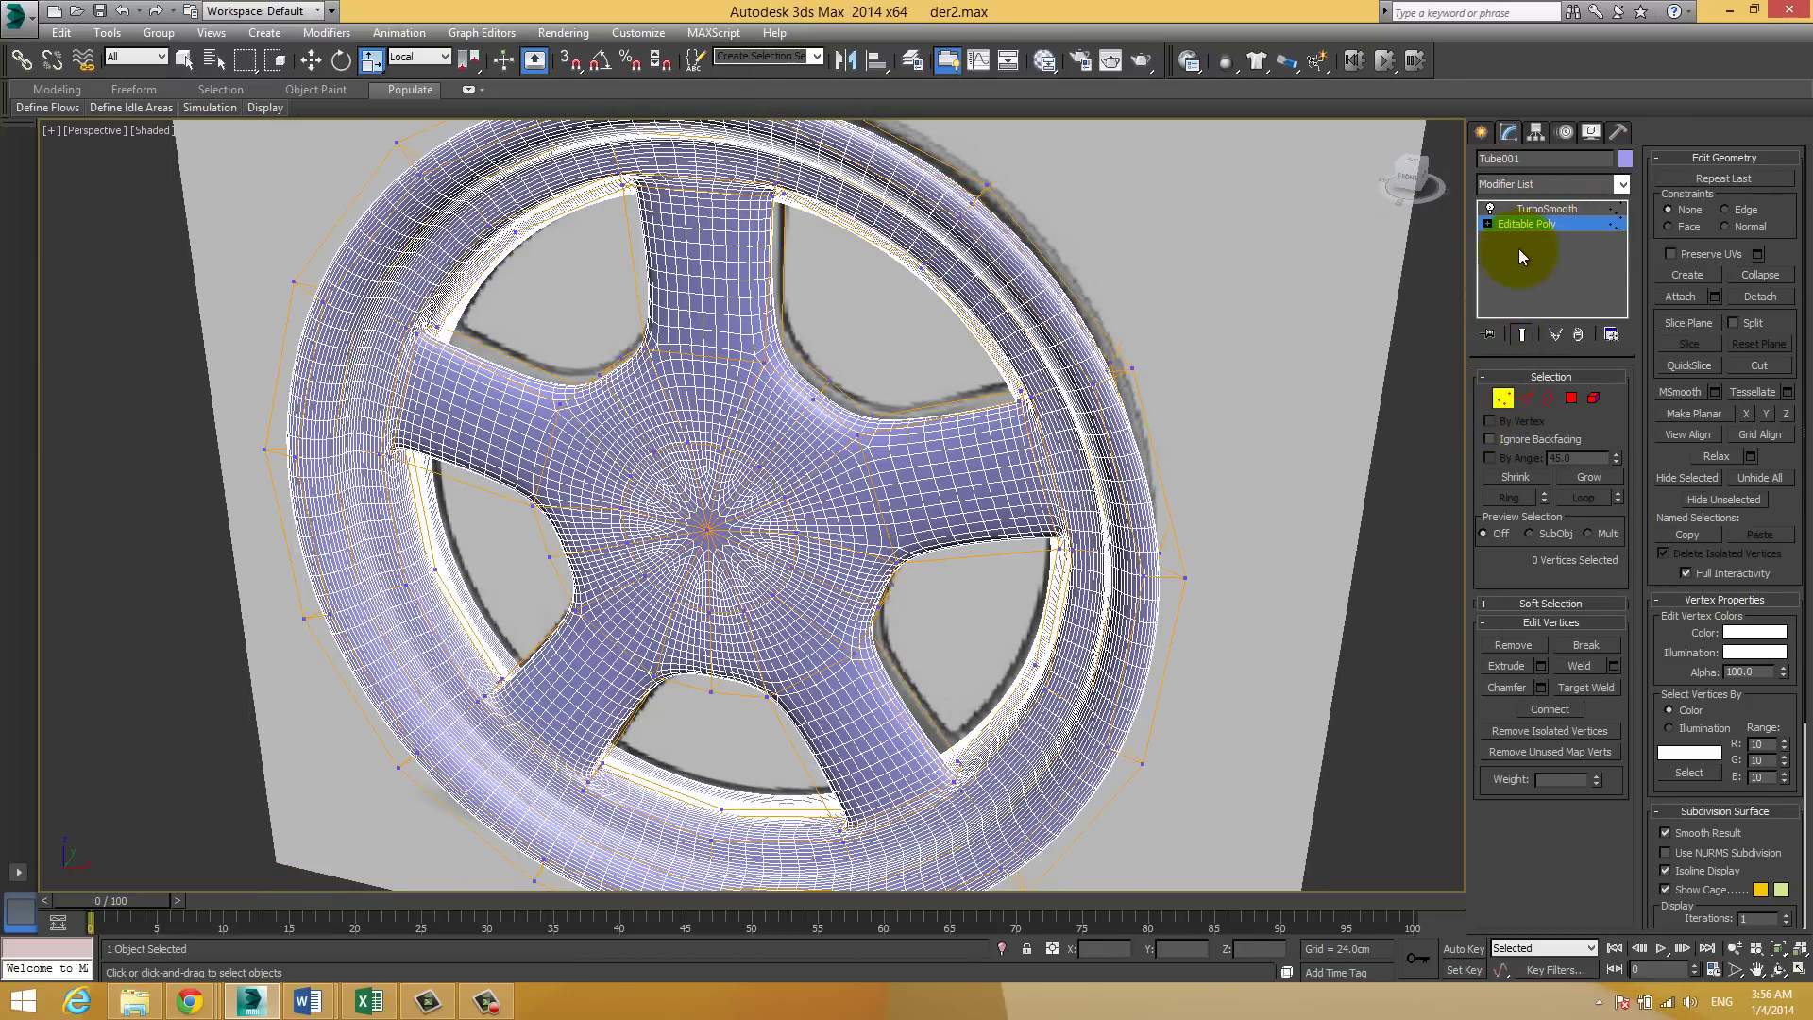
right_click(1530, 208)
click(1554, 229)
Step: Box-select the hub vertices and move them along the wheel's depth (Y axis)
middle_drag(773, 523, 689, 474)
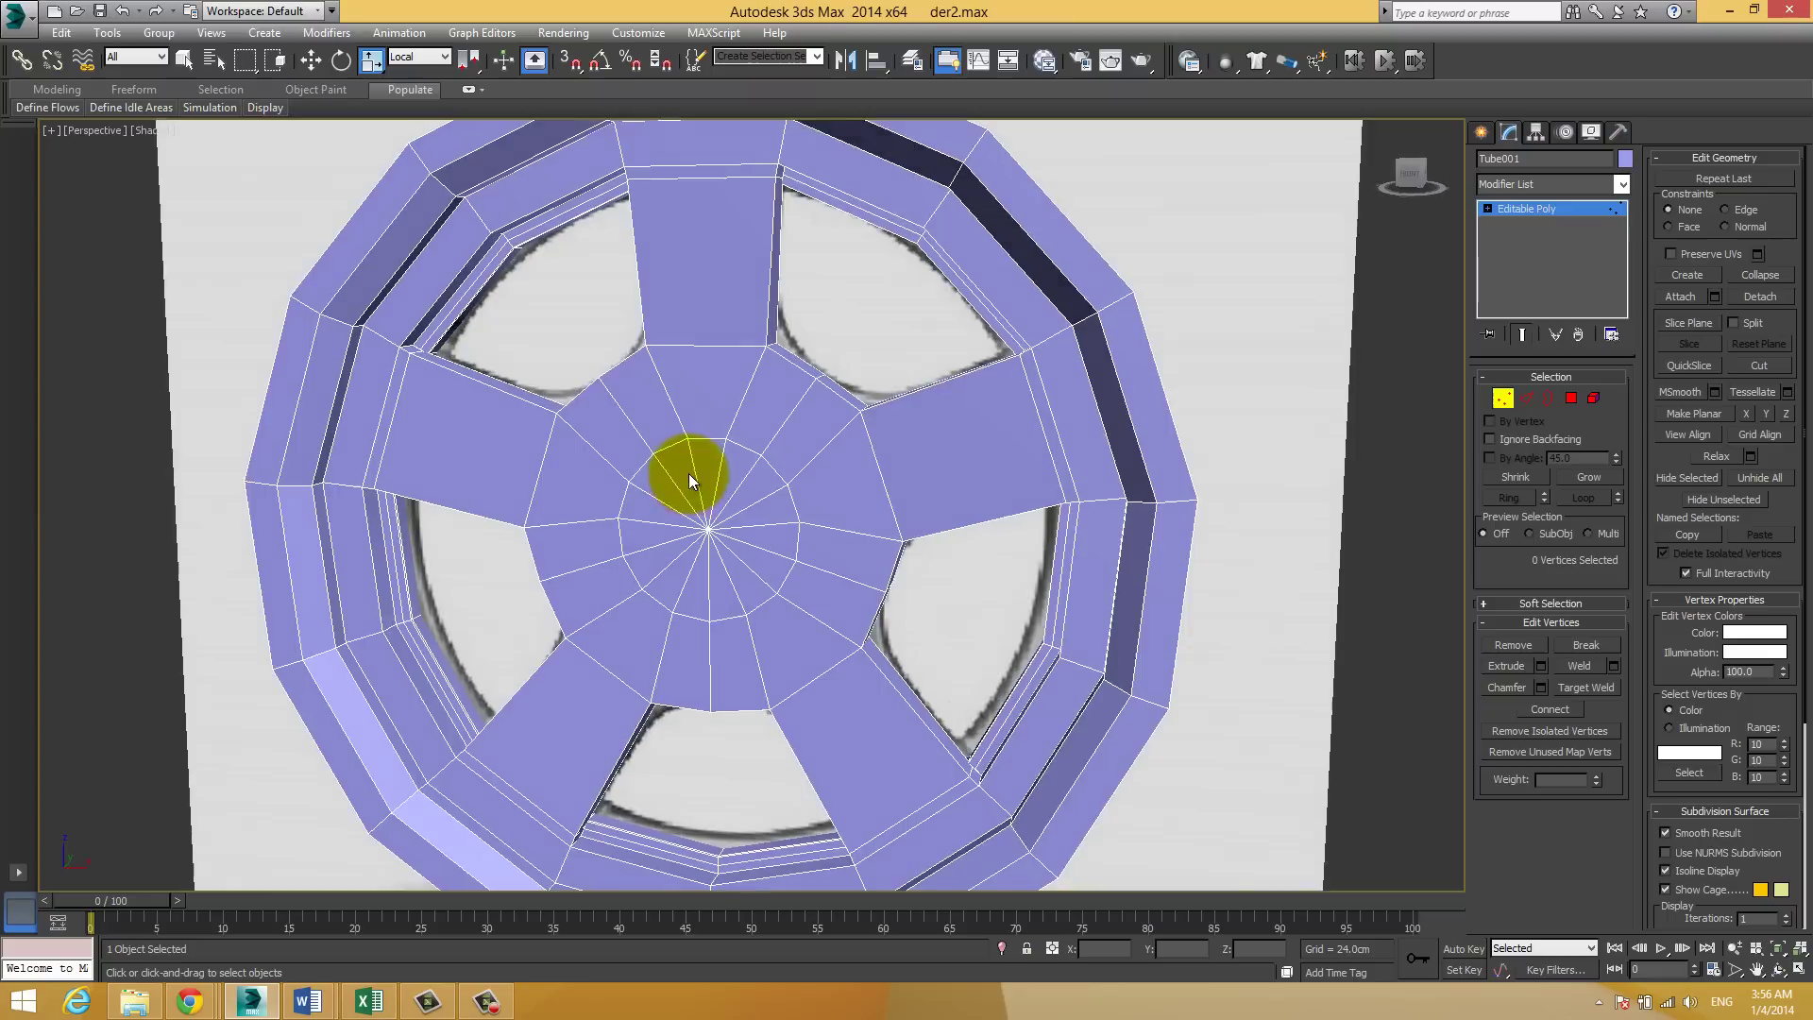
mouse_move(673, 412)
alt+middle_down()
mouse_move(696, 385)
mouse_move(569, 256)
alt+middle_up()
drag(569, 257, 987, 682)
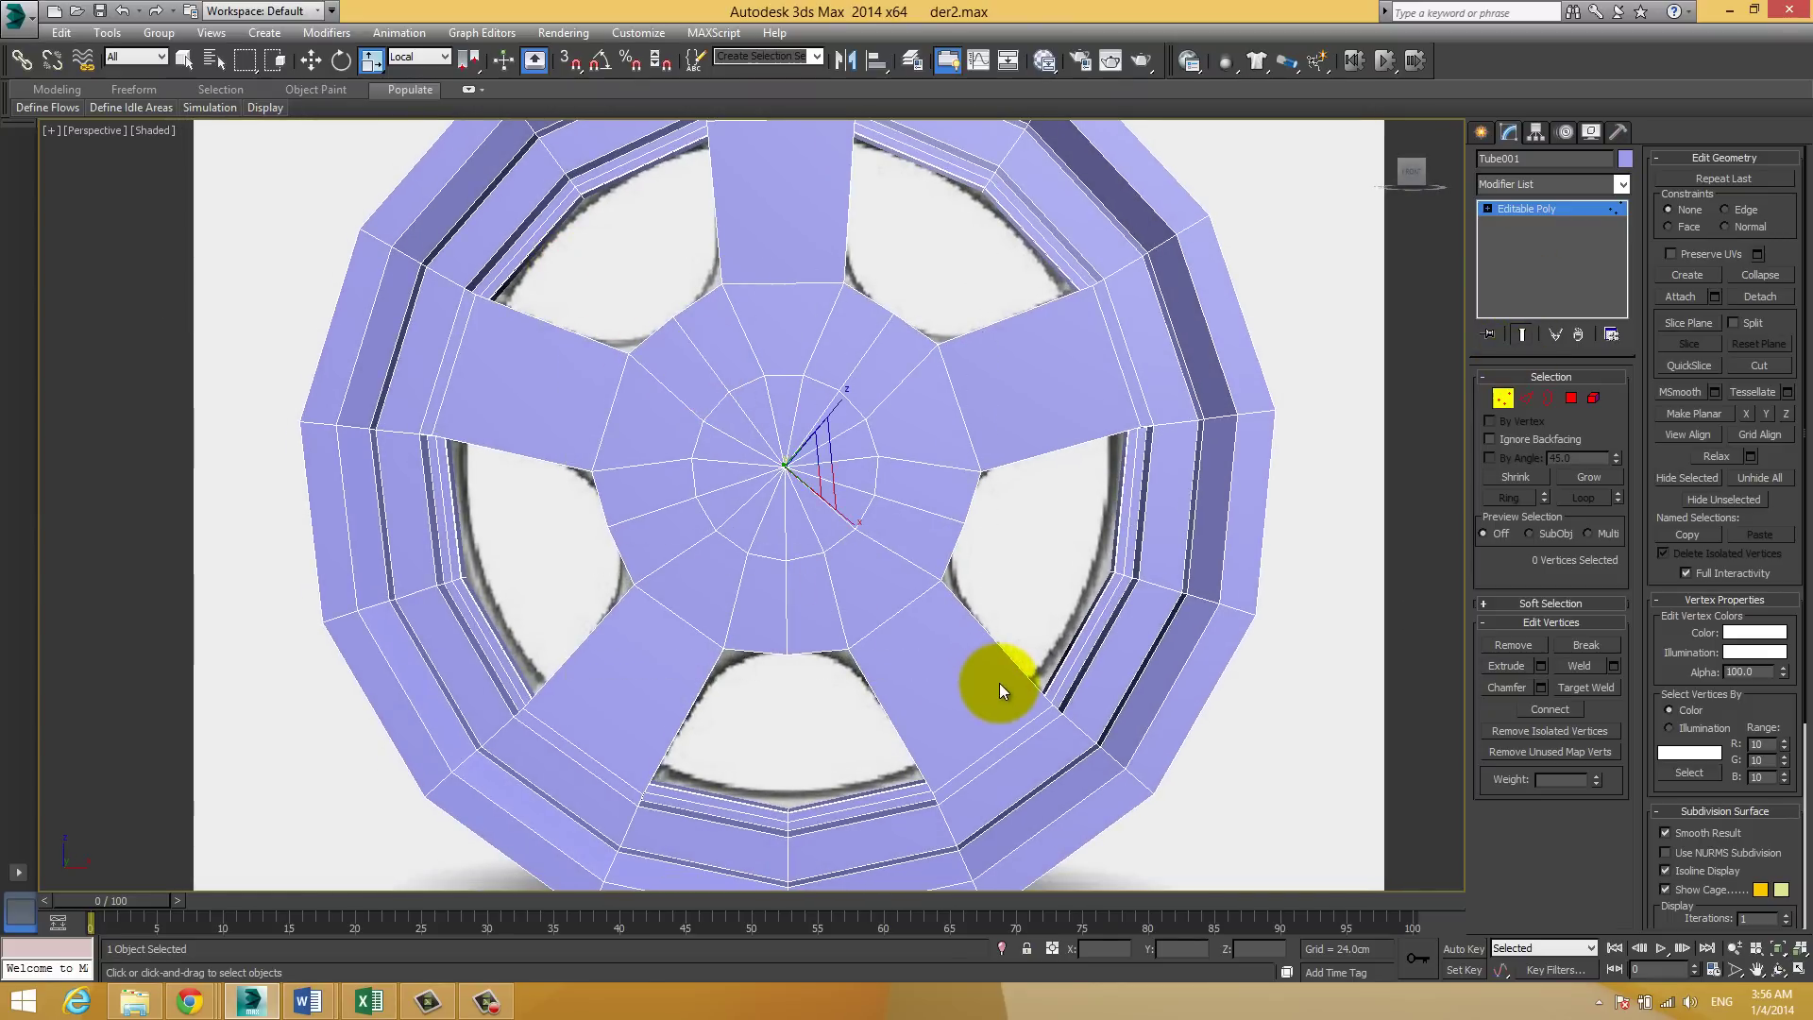
mouse_move(1000, 680)
alt+middle_down()
mouse_move(943, 632)
mouse_move(840, 446)
alt+middle_up()
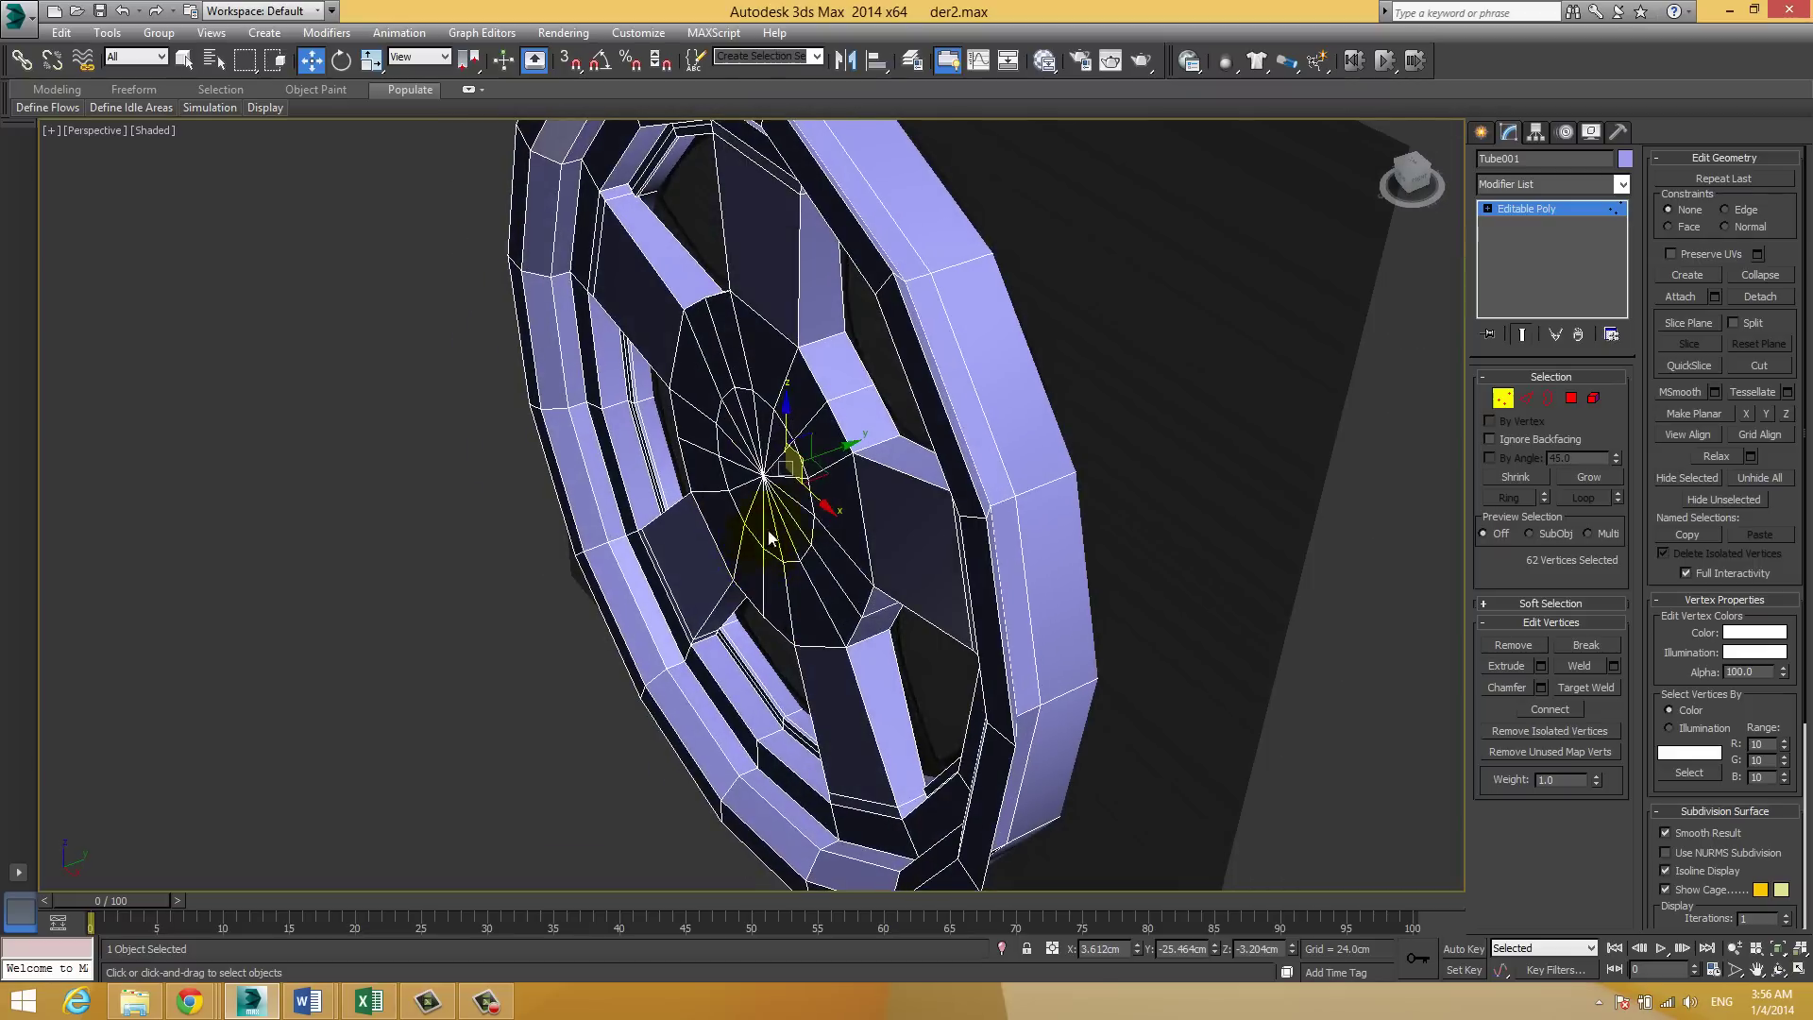
key(w)
drag(840, 447, 803, 448)
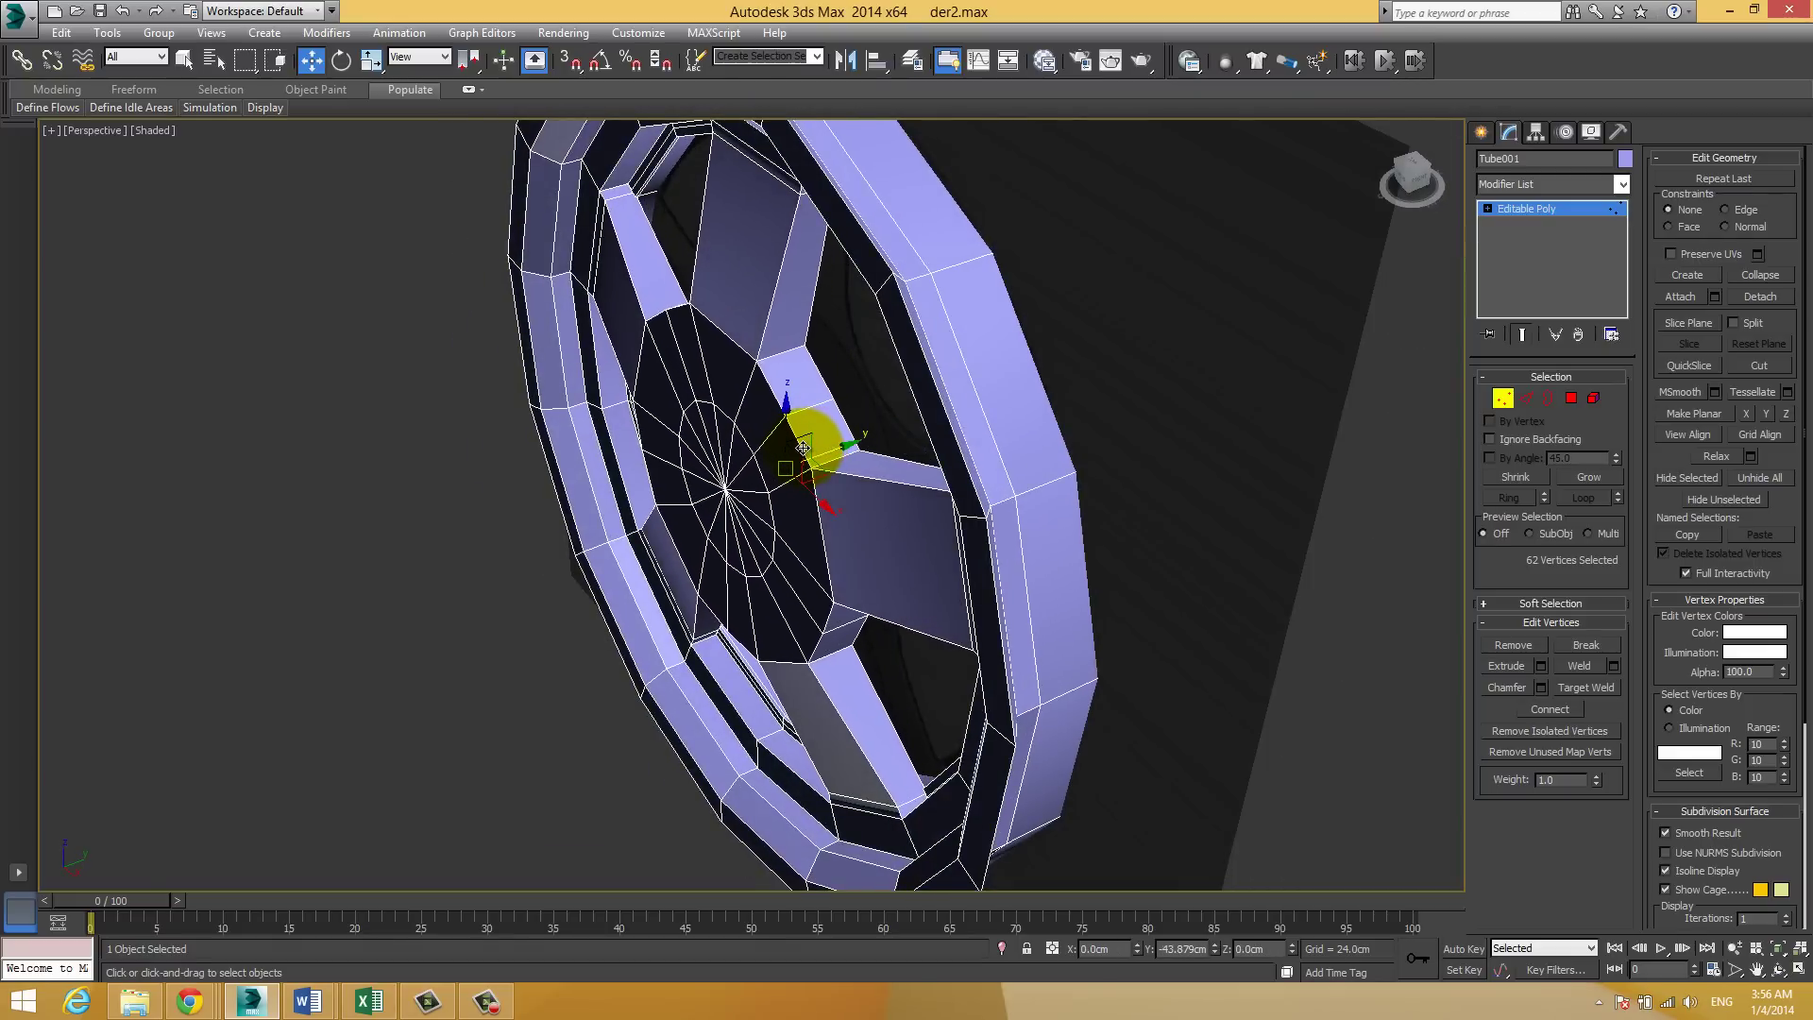
Step: Push the hub vertices further along the wheel's depth axis
mouse_move(790, 490)
alt+middle_down()
mouse_move(810, 453)
mouse_move(1088, 450)
mouse_move(816, 439)
mouse_move(830, 457)
mouse_move(923, 457)
alt+middle_up()
scroll(716, 416, up, 2)
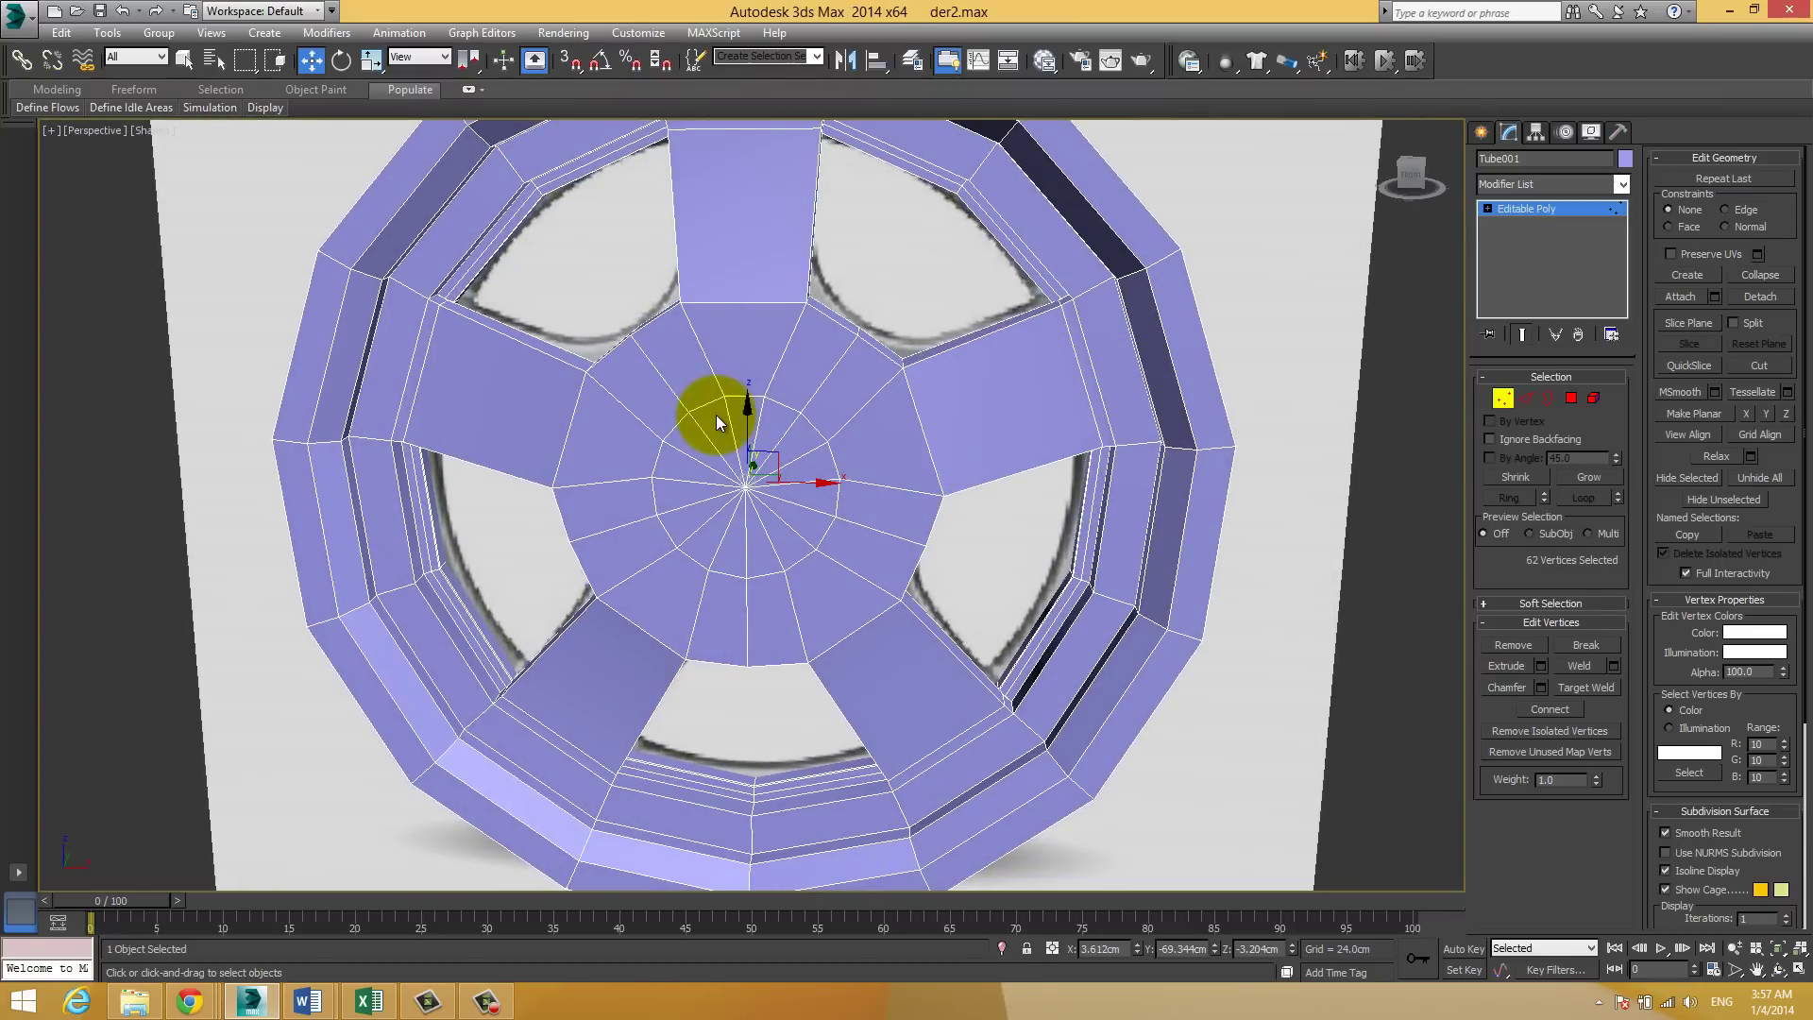
alt+middle_drag(1012, 495, 899, 503)
drag(1017, 495, 967, 446)
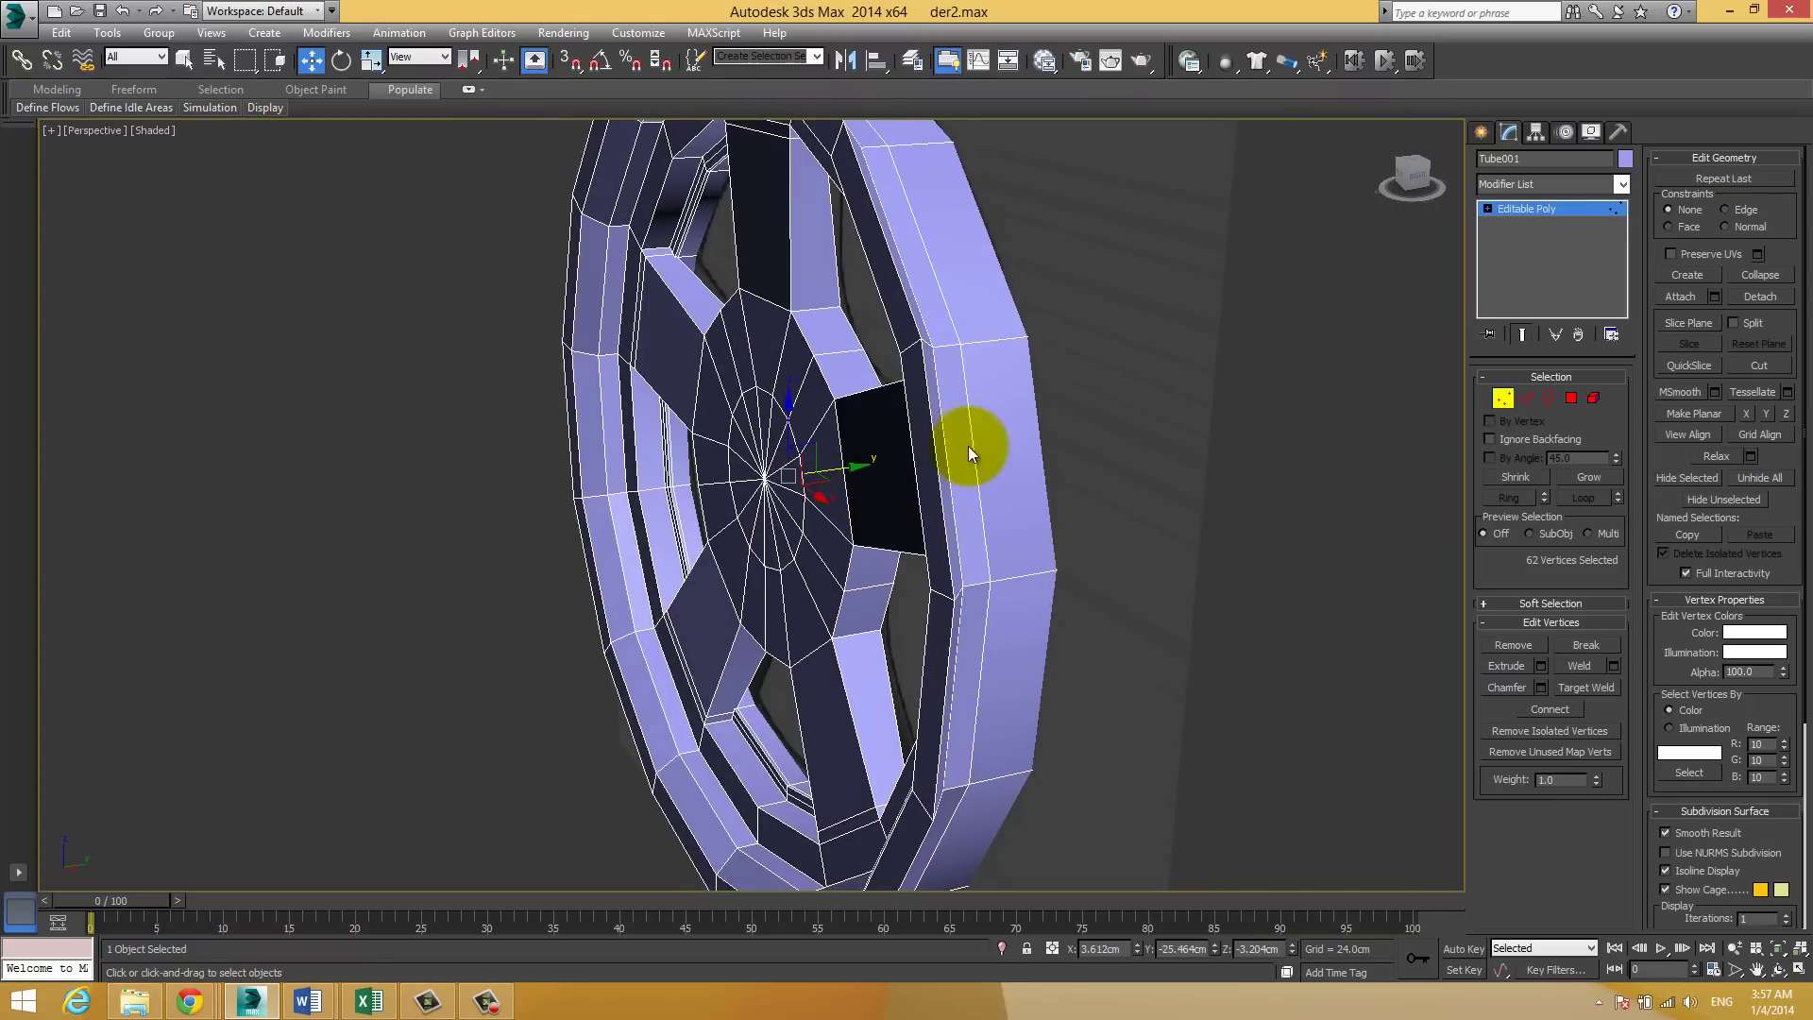
drag(836, 464, 806, 468)
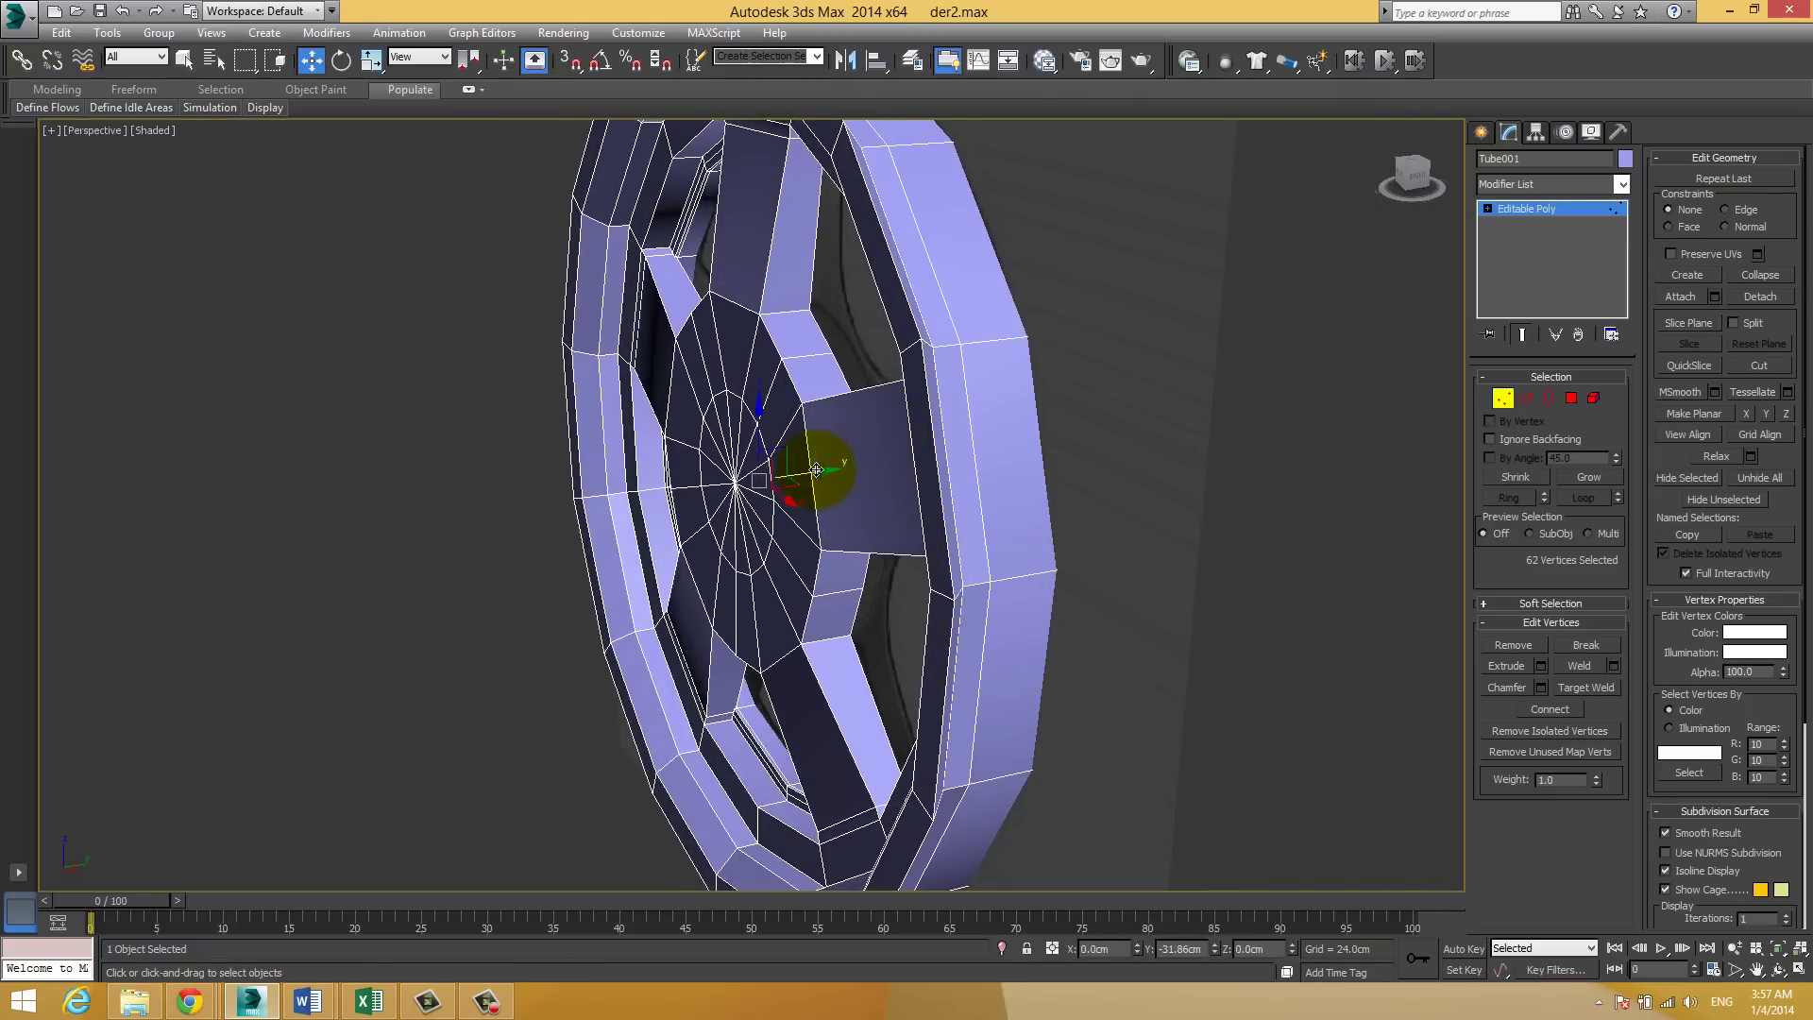
Step: Reselect the hub-centre vertices, Grow to 82 vertices, and inspect the hub depth
click(1566, 478)
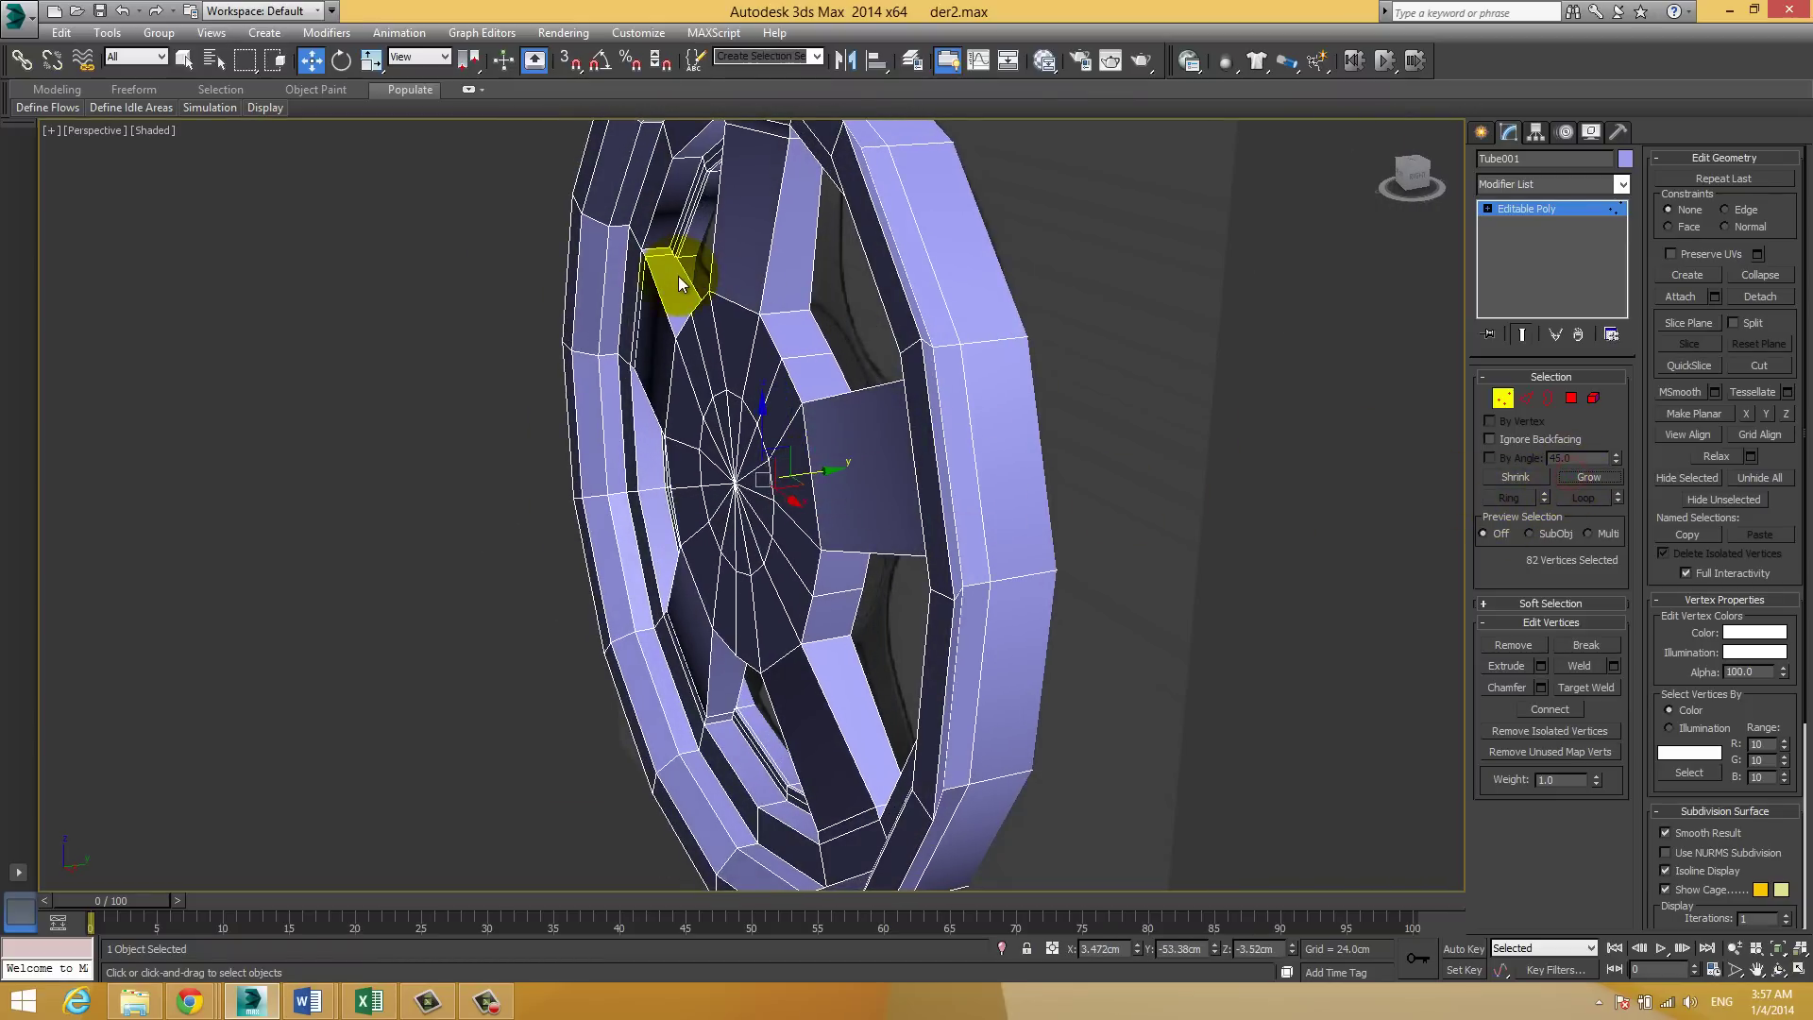
click(932, 377)
click(801, 401)
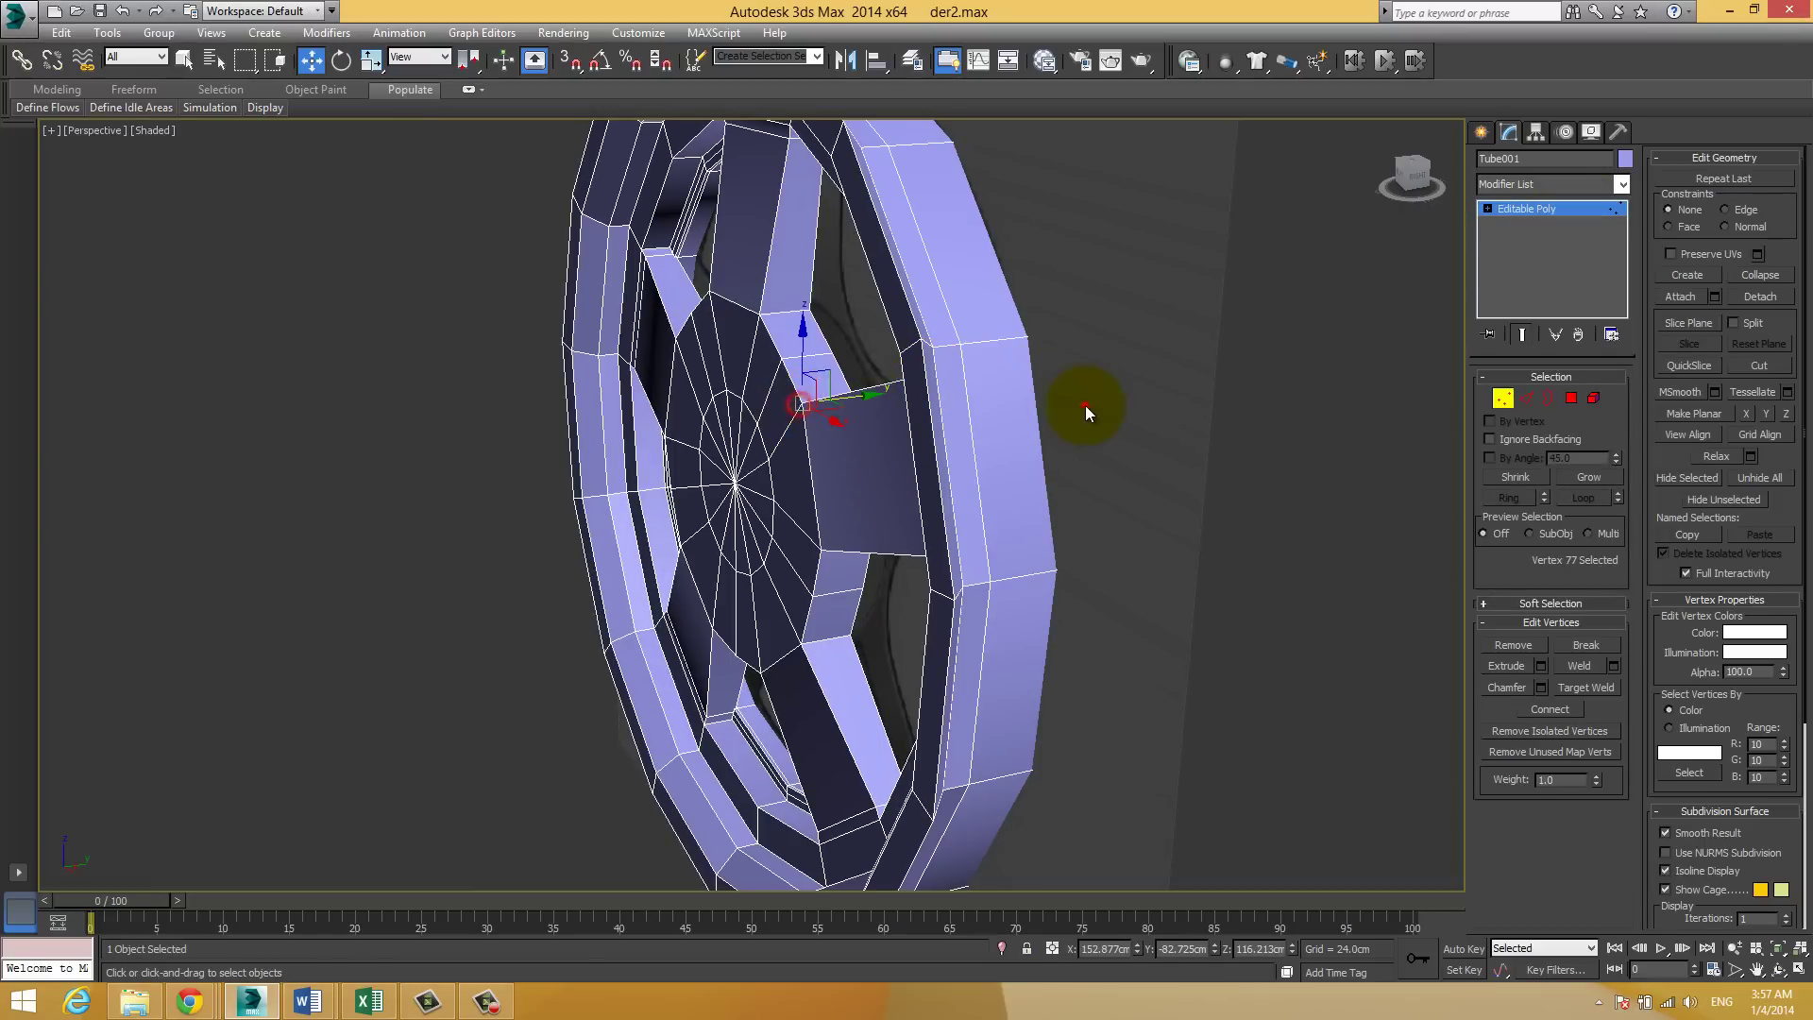
click(1085, 406)
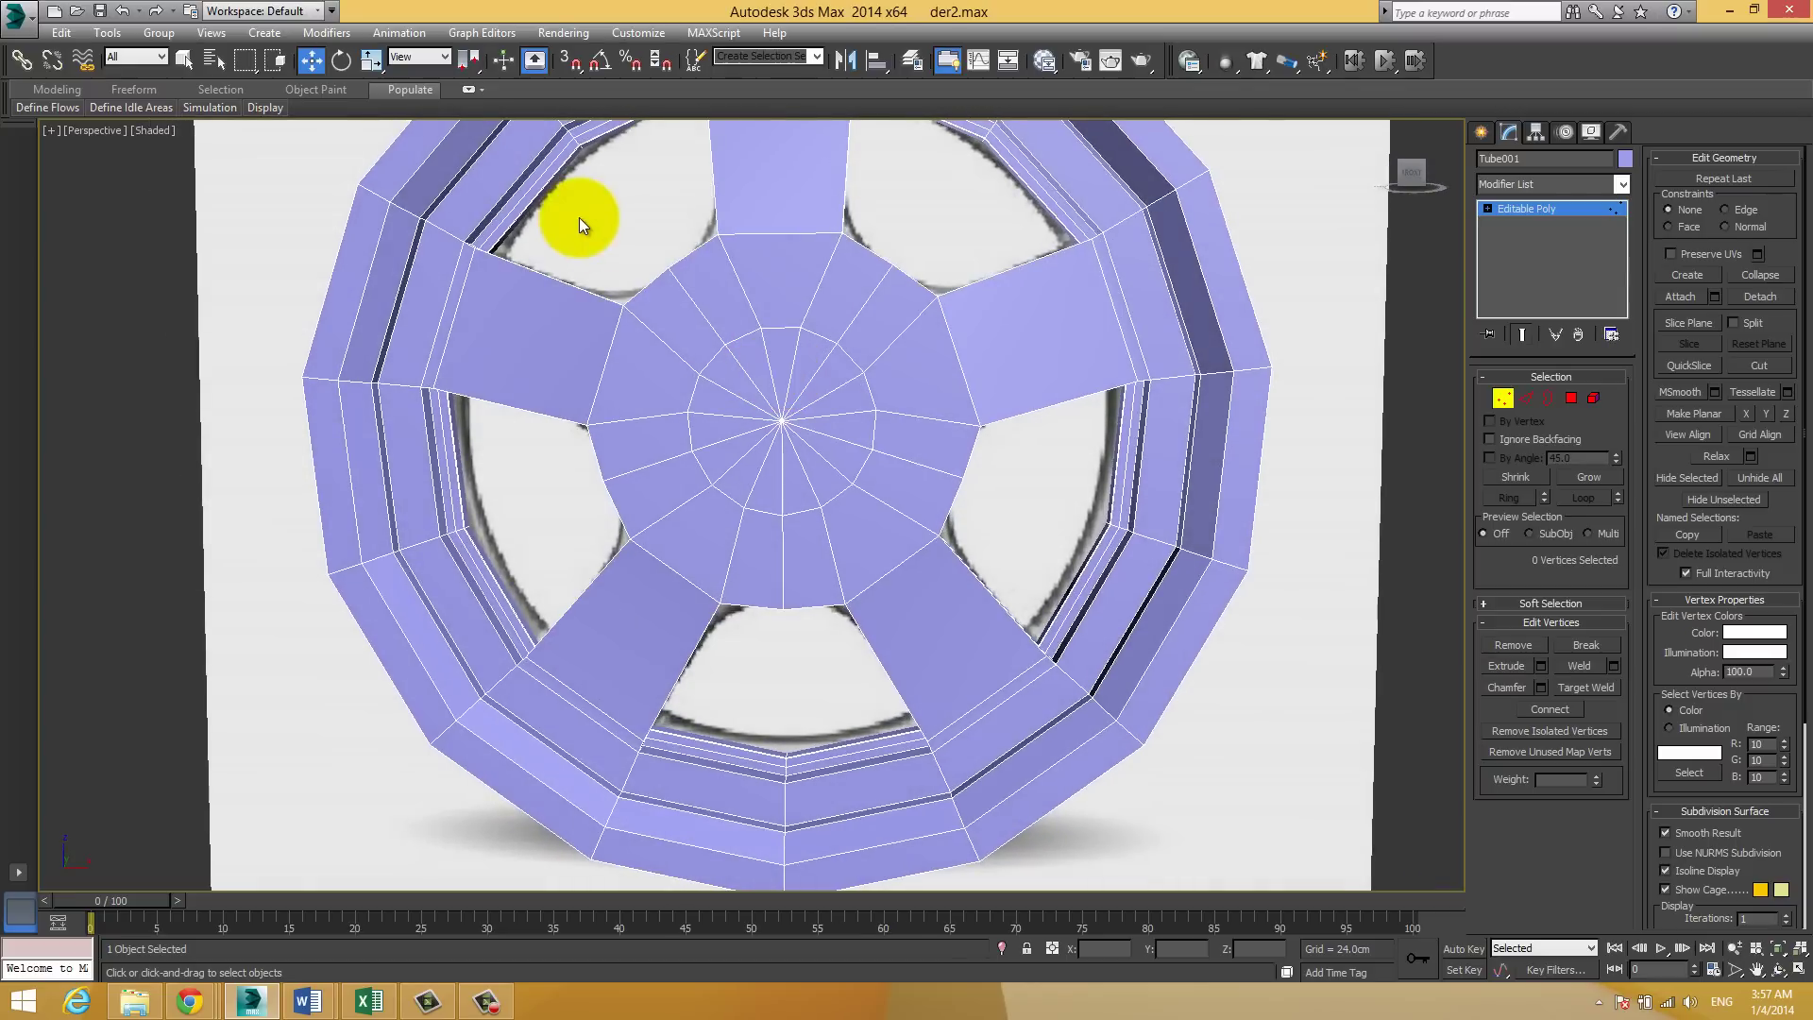
drag(572, 221, 986, 629)
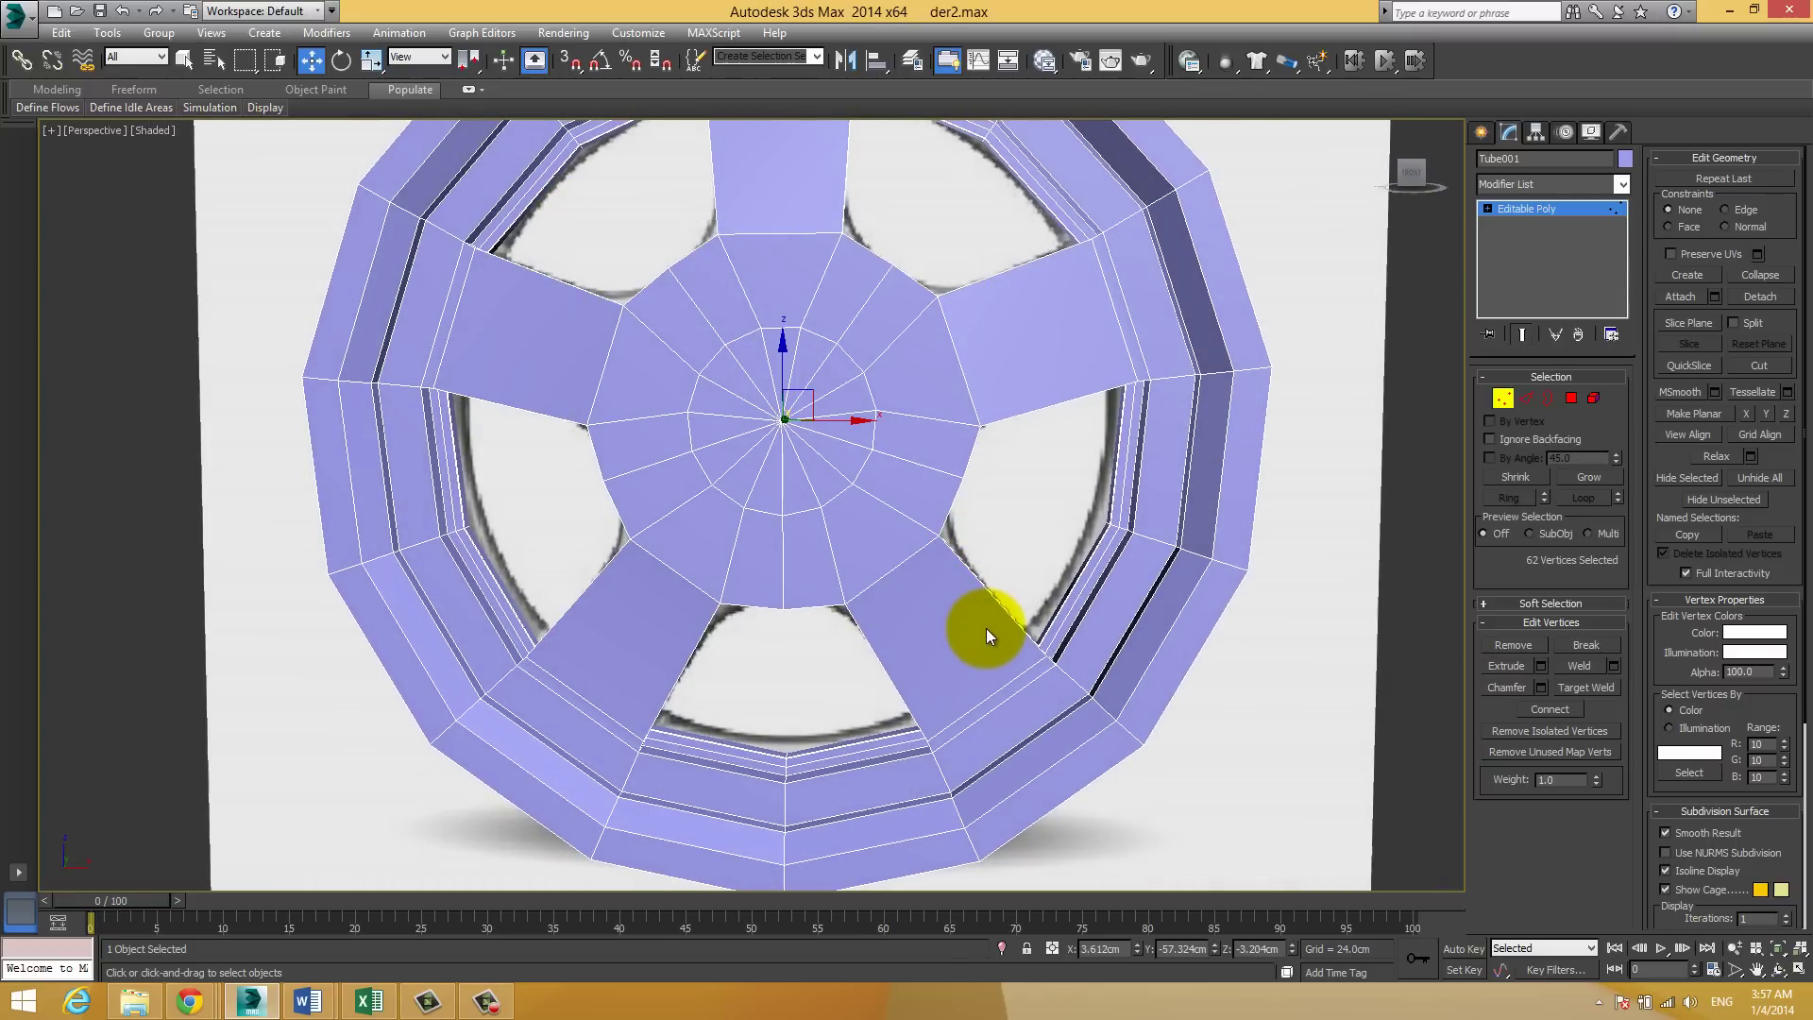
click(1594, 477)
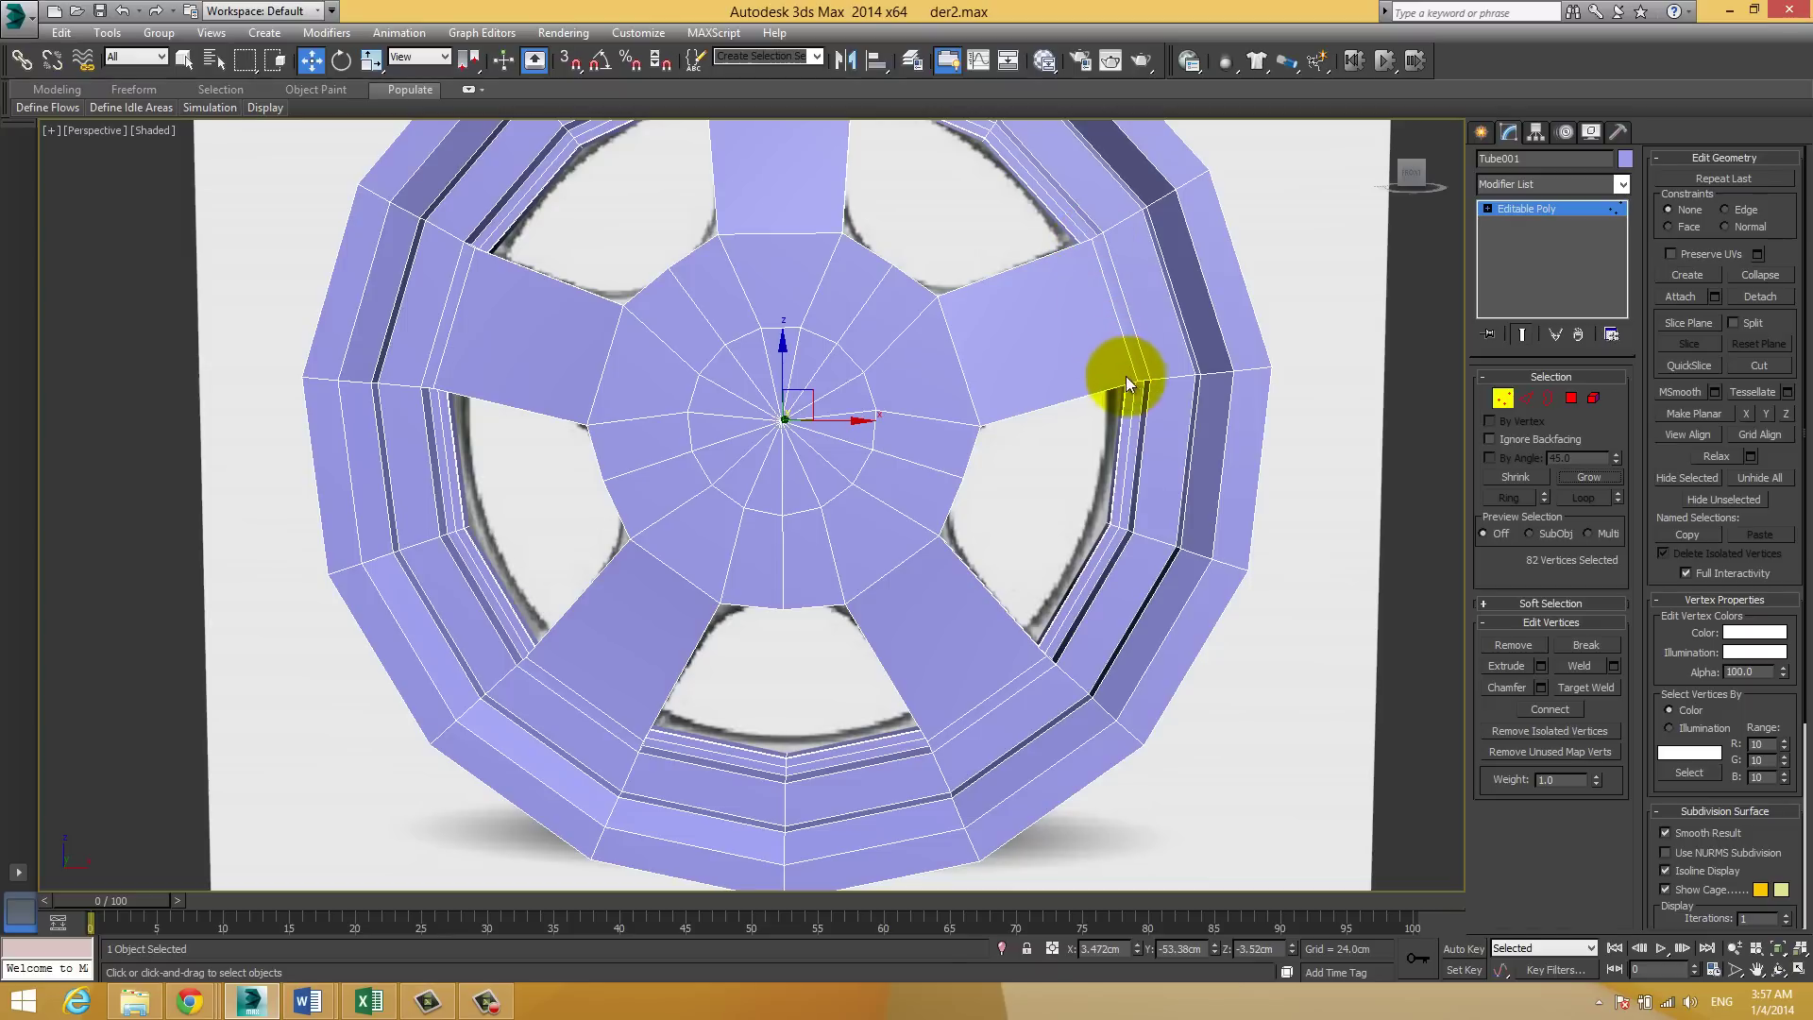
mouse_move(1057, 395)
alt+middle_down()
mouse_move(915, 421)
mouse_move(831, 406)
alt+middle_up()
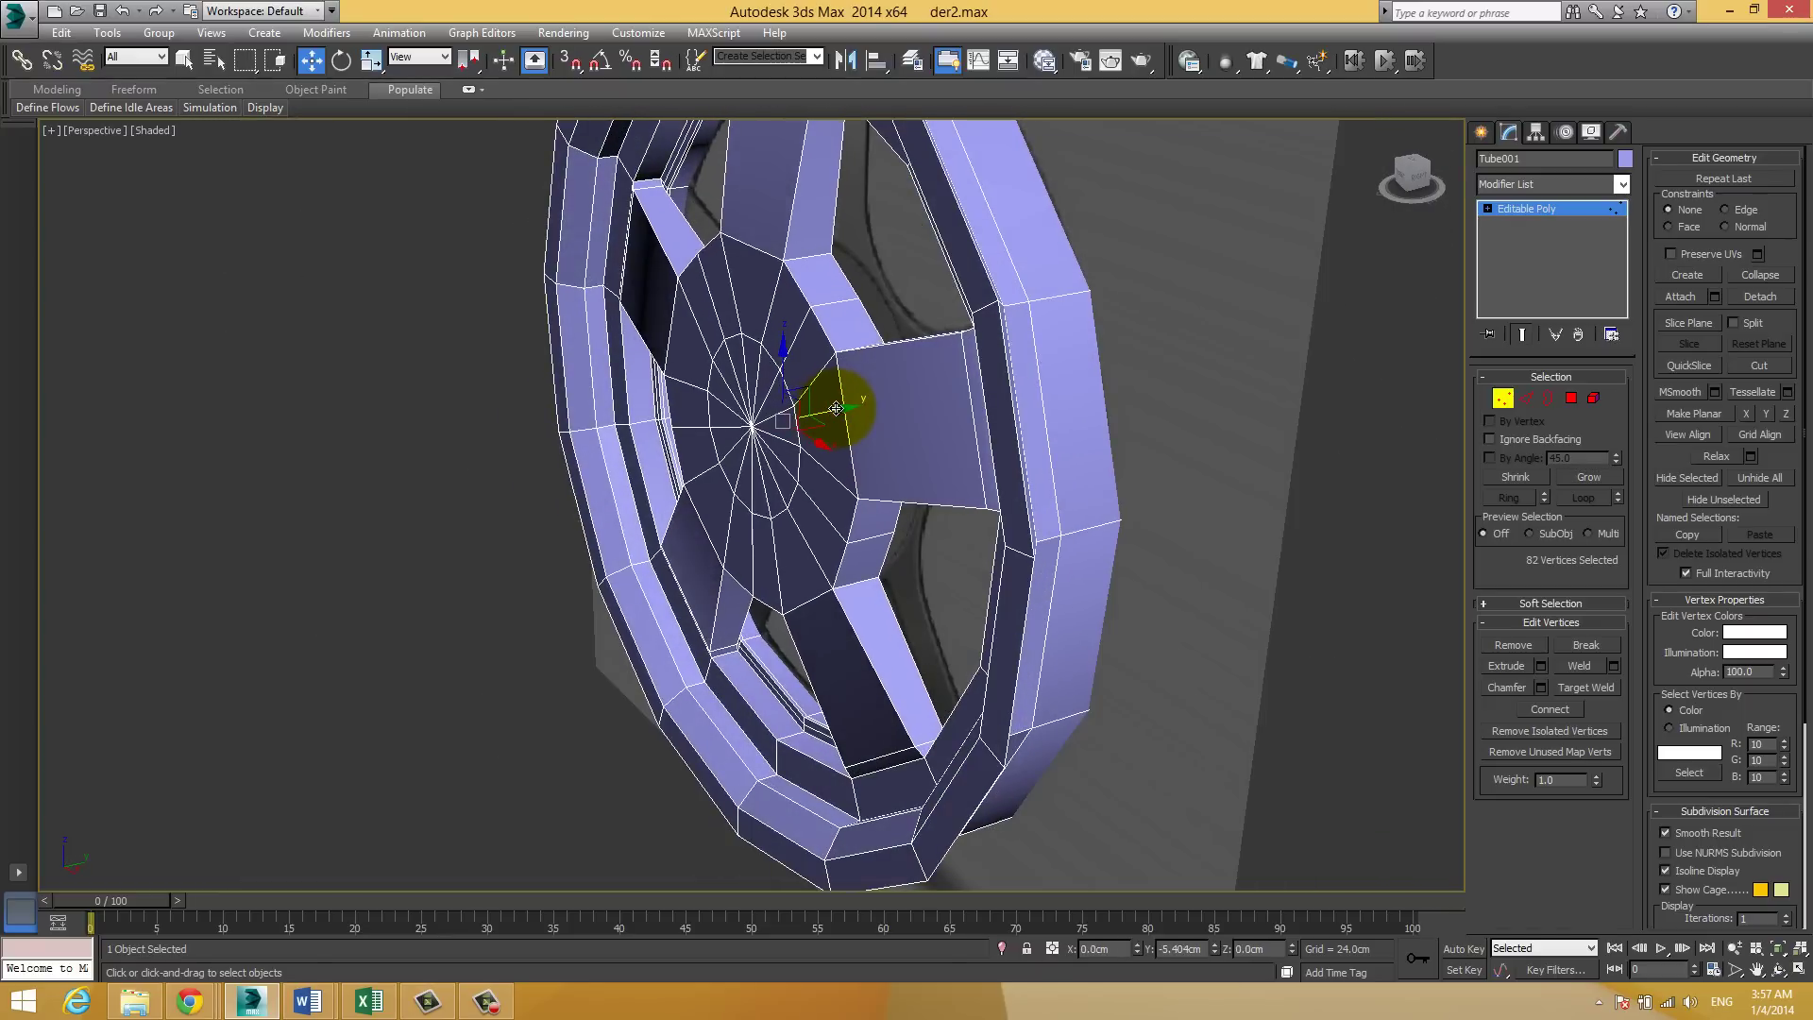
mouse_move(667, 253)
alt+middle_down()
mouse_move(899, 264)
mouse_move(865, 268)
alt+middle_up()
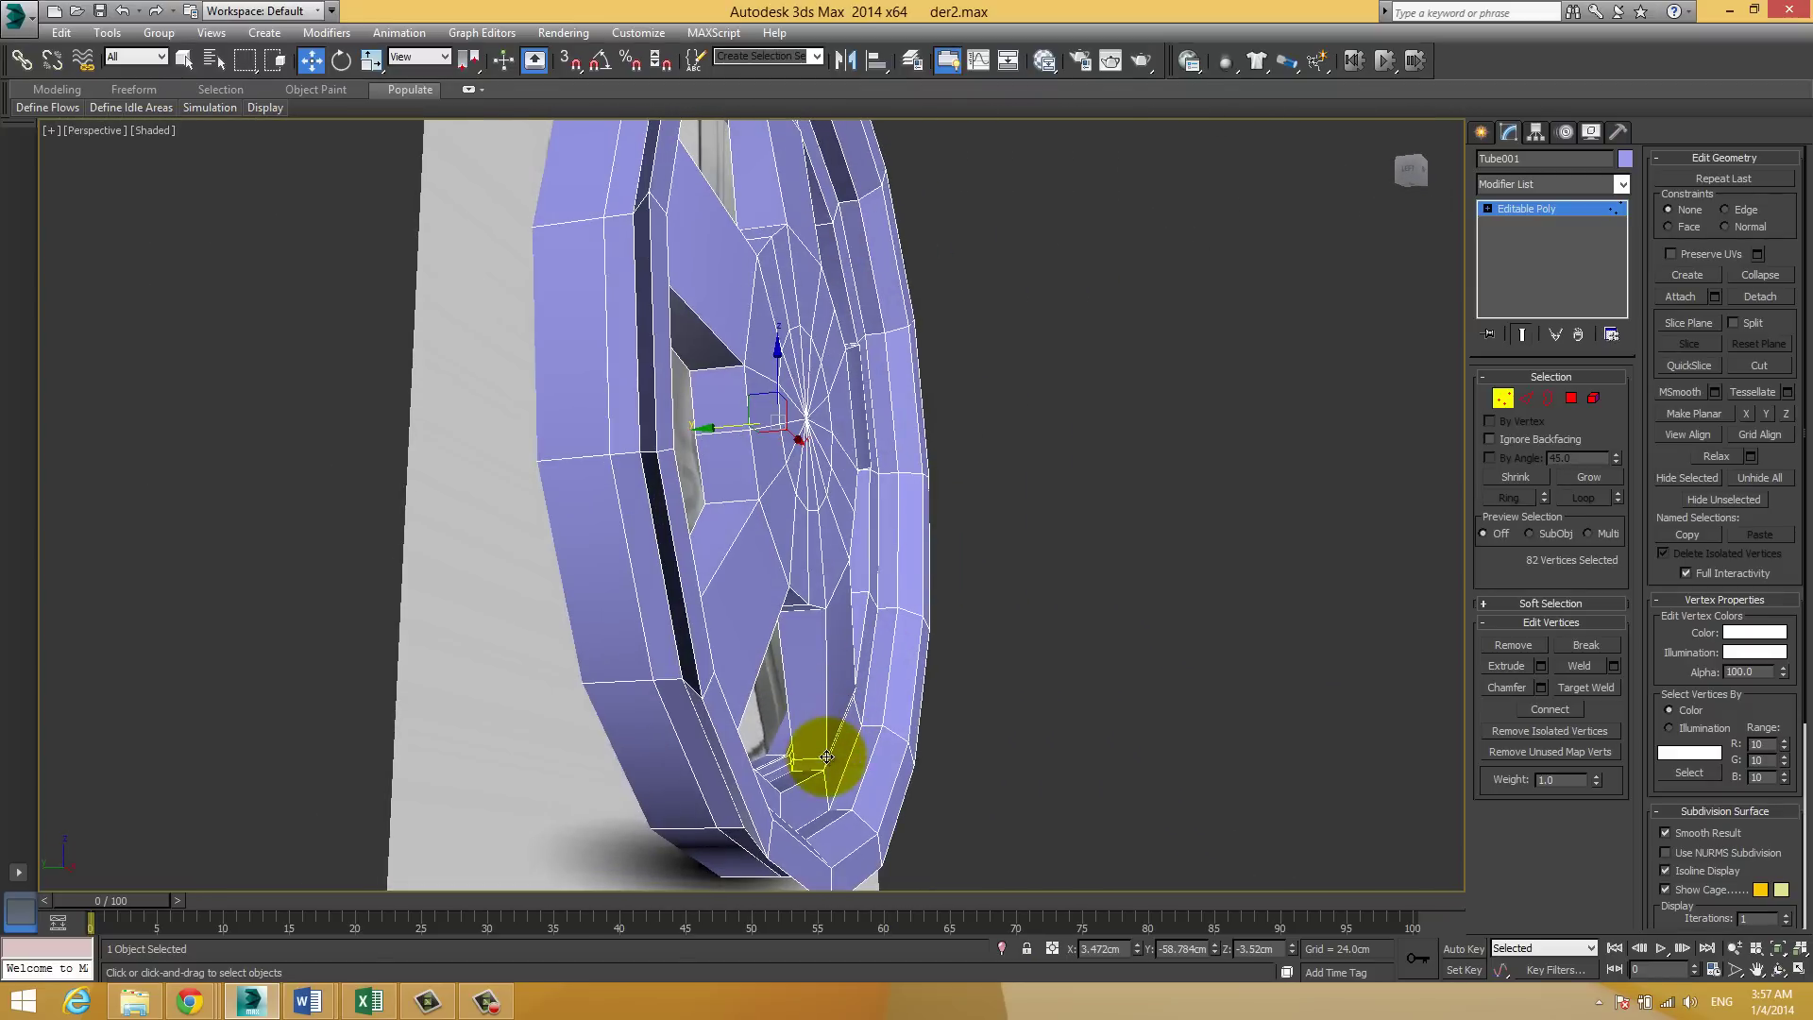
mouse_move(825, 723)
alt+middle_down()
mouse_move(618, 667)
mouse_move(645, 690)
alt+middle_up()
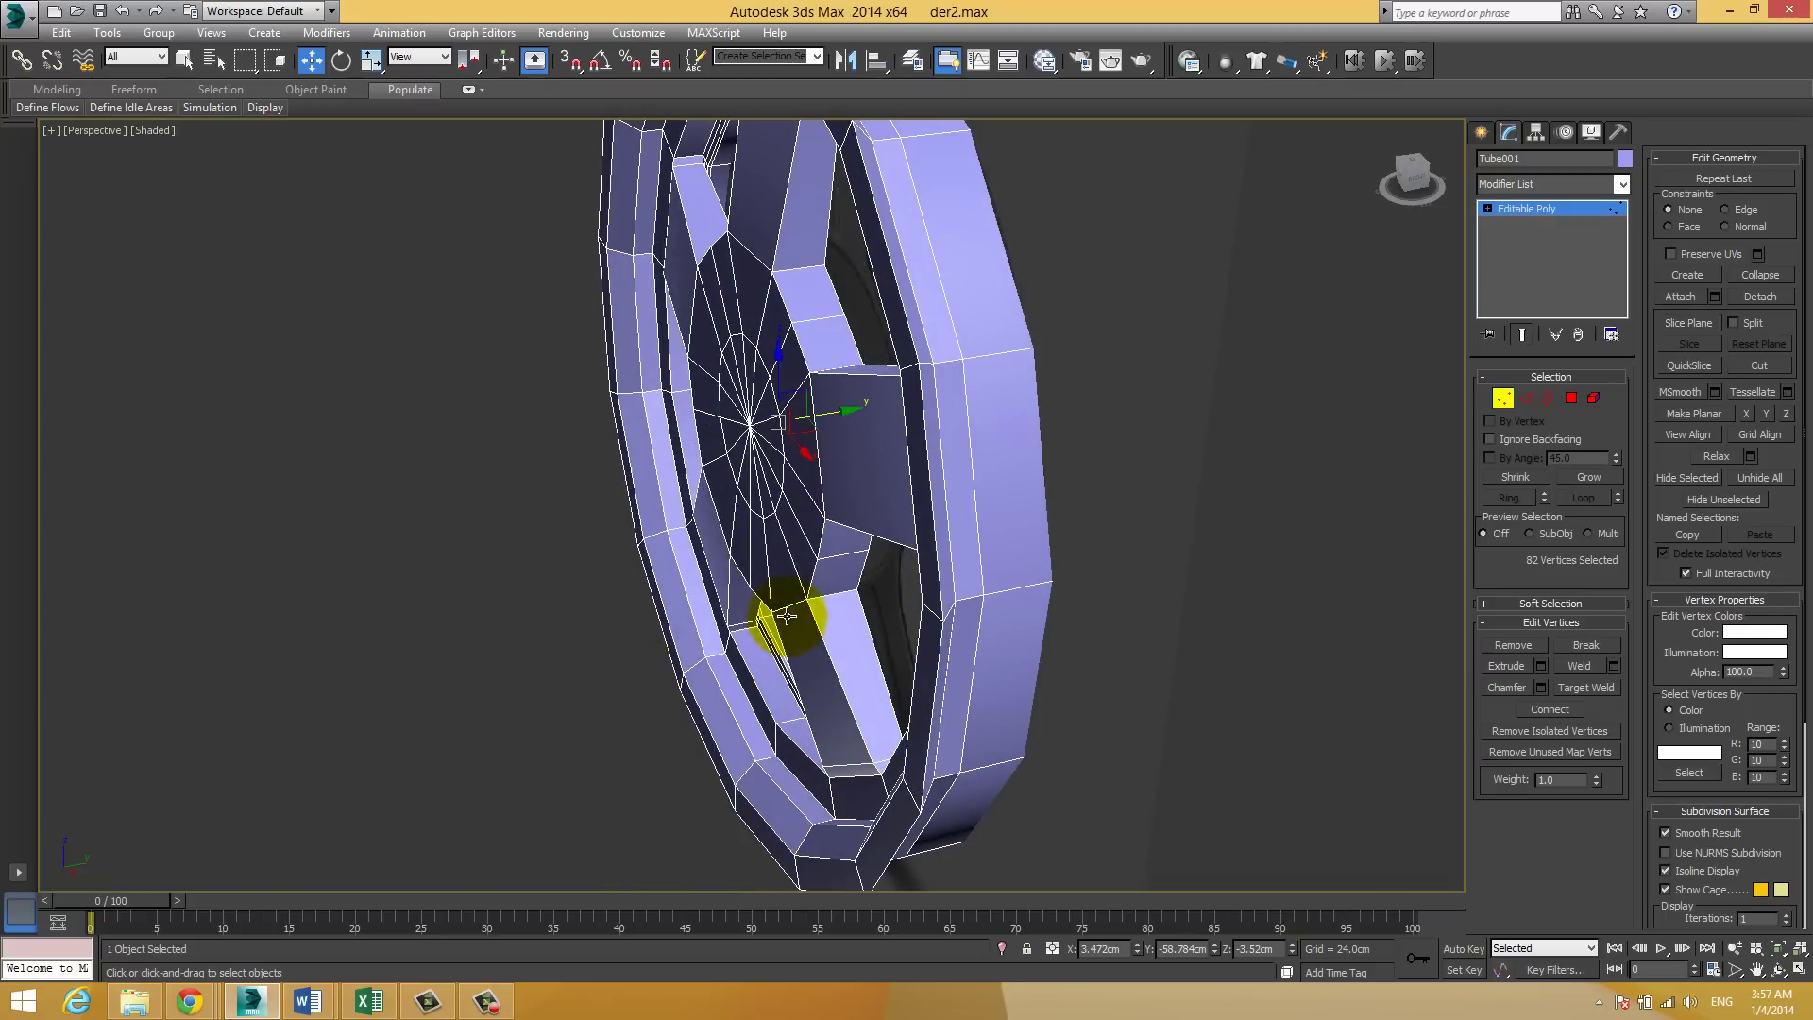
mouse_move(753, 615)
alt+middle_down()
mouse_move(867, 627)
mouse_move(952, 590)
mouse_move(939, 561)
mouse_move(935, 591)
alt+middle_up()
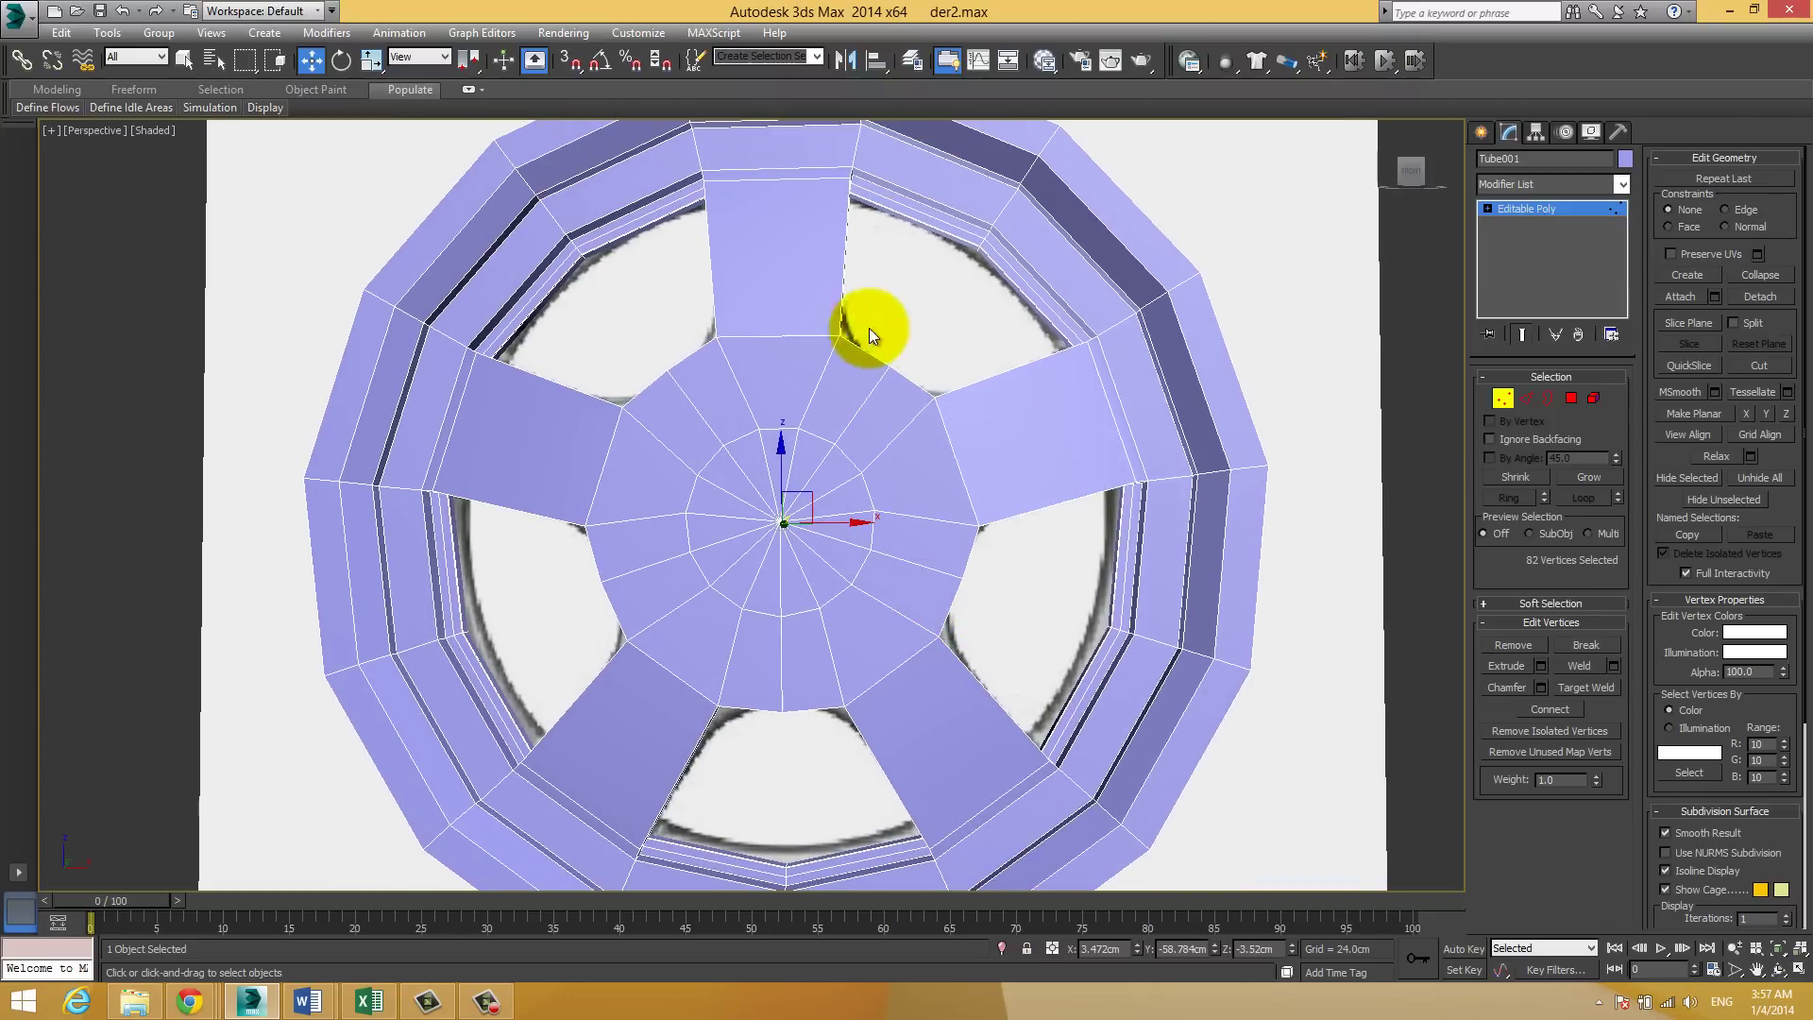
Step: Select an edge on each spoke and extend them into edge rings
key(2)
click(708, 266)
key(alt+r)
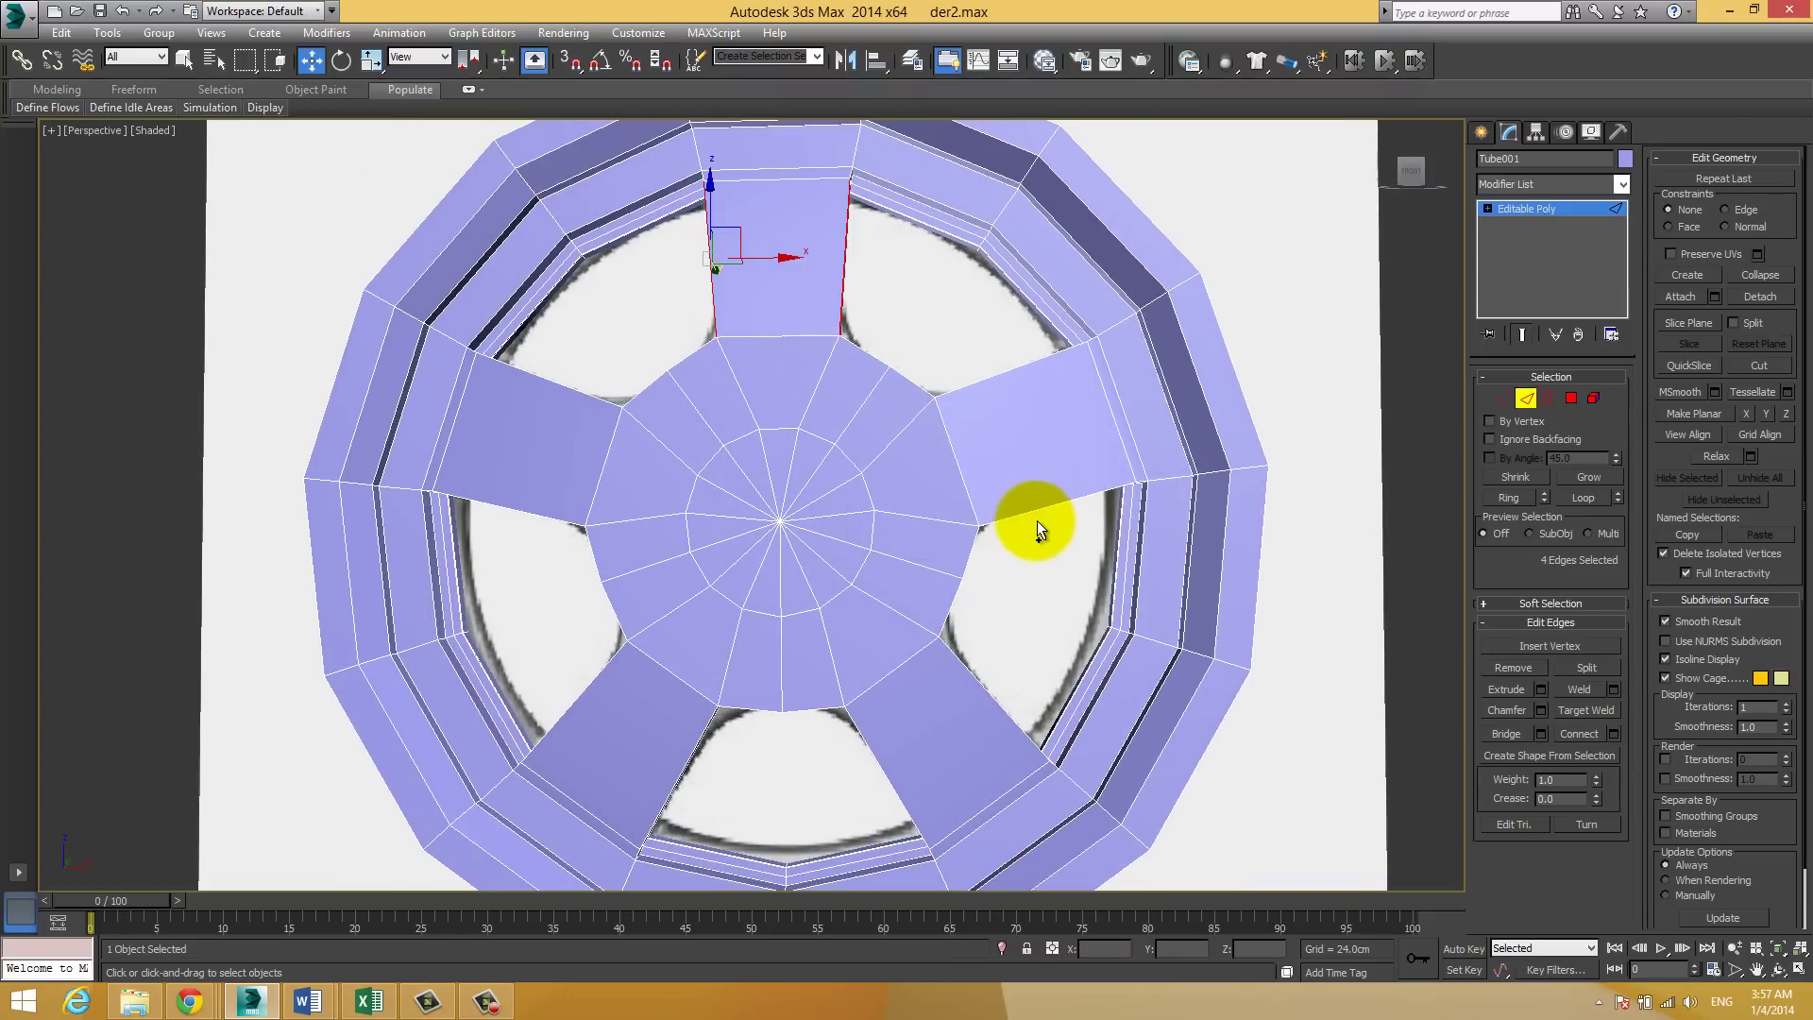
ctrl+click(1044, 510)
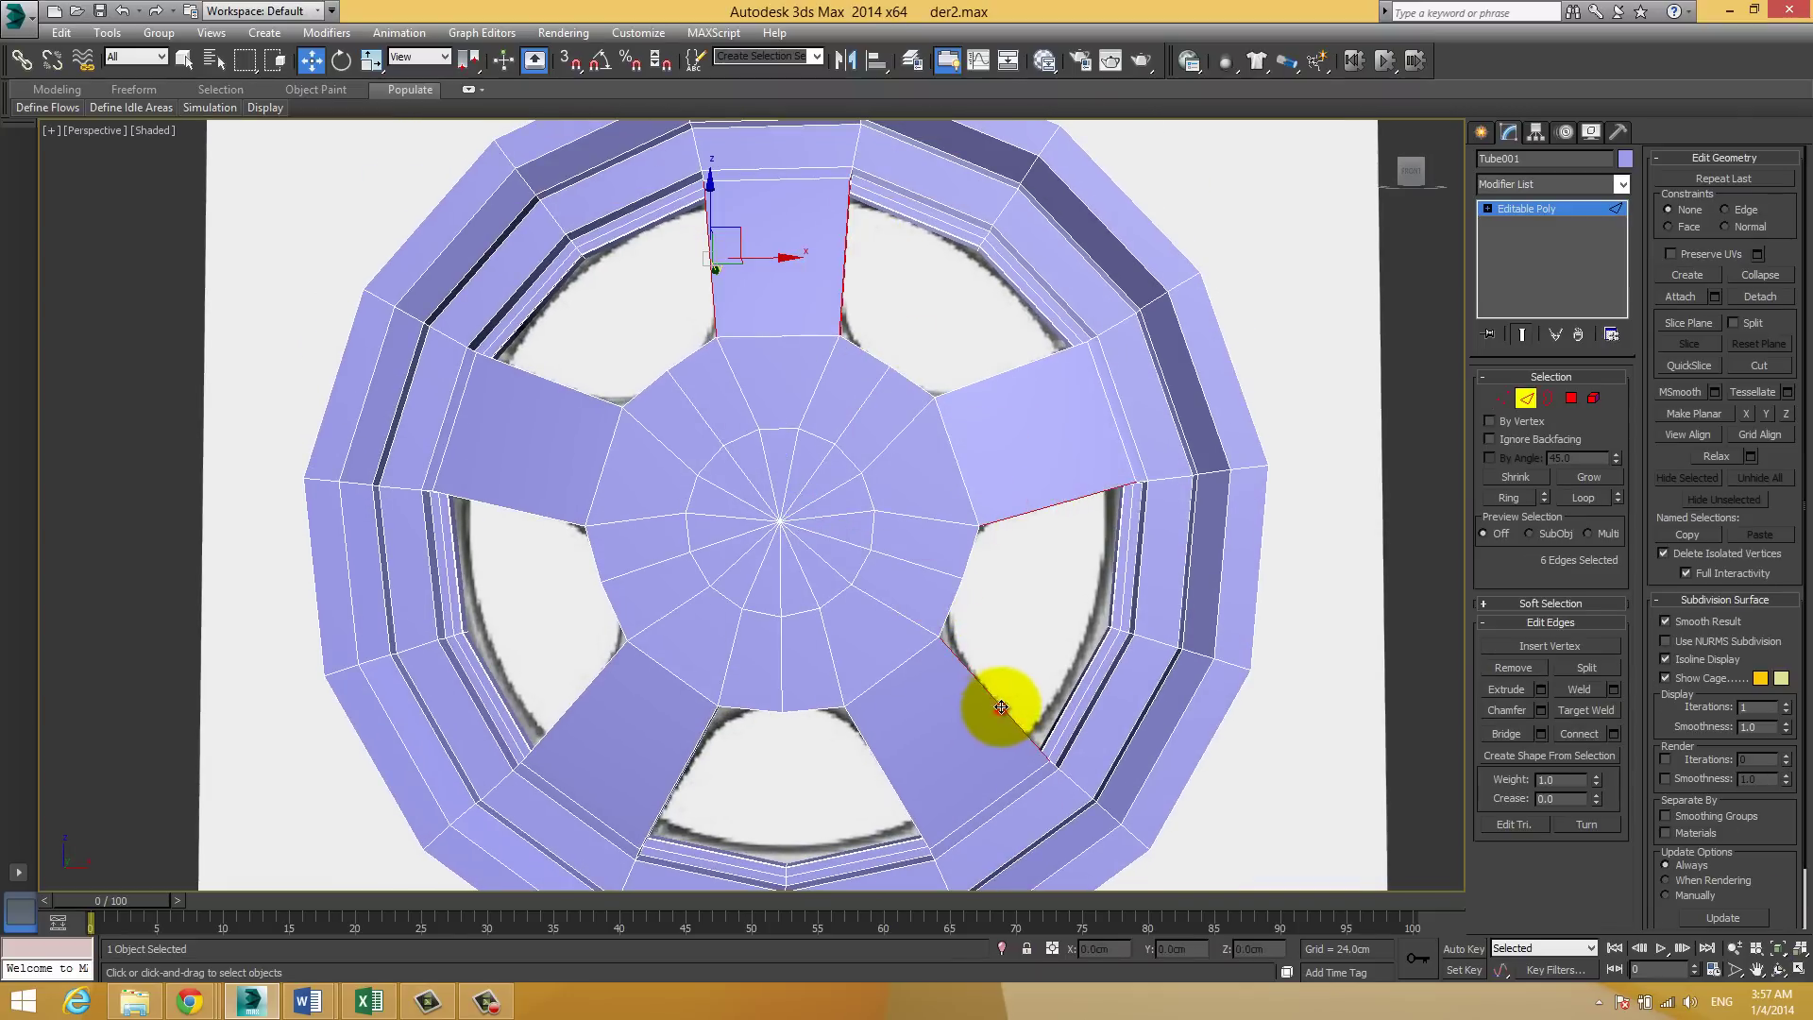
ctrl+click(694, 746)
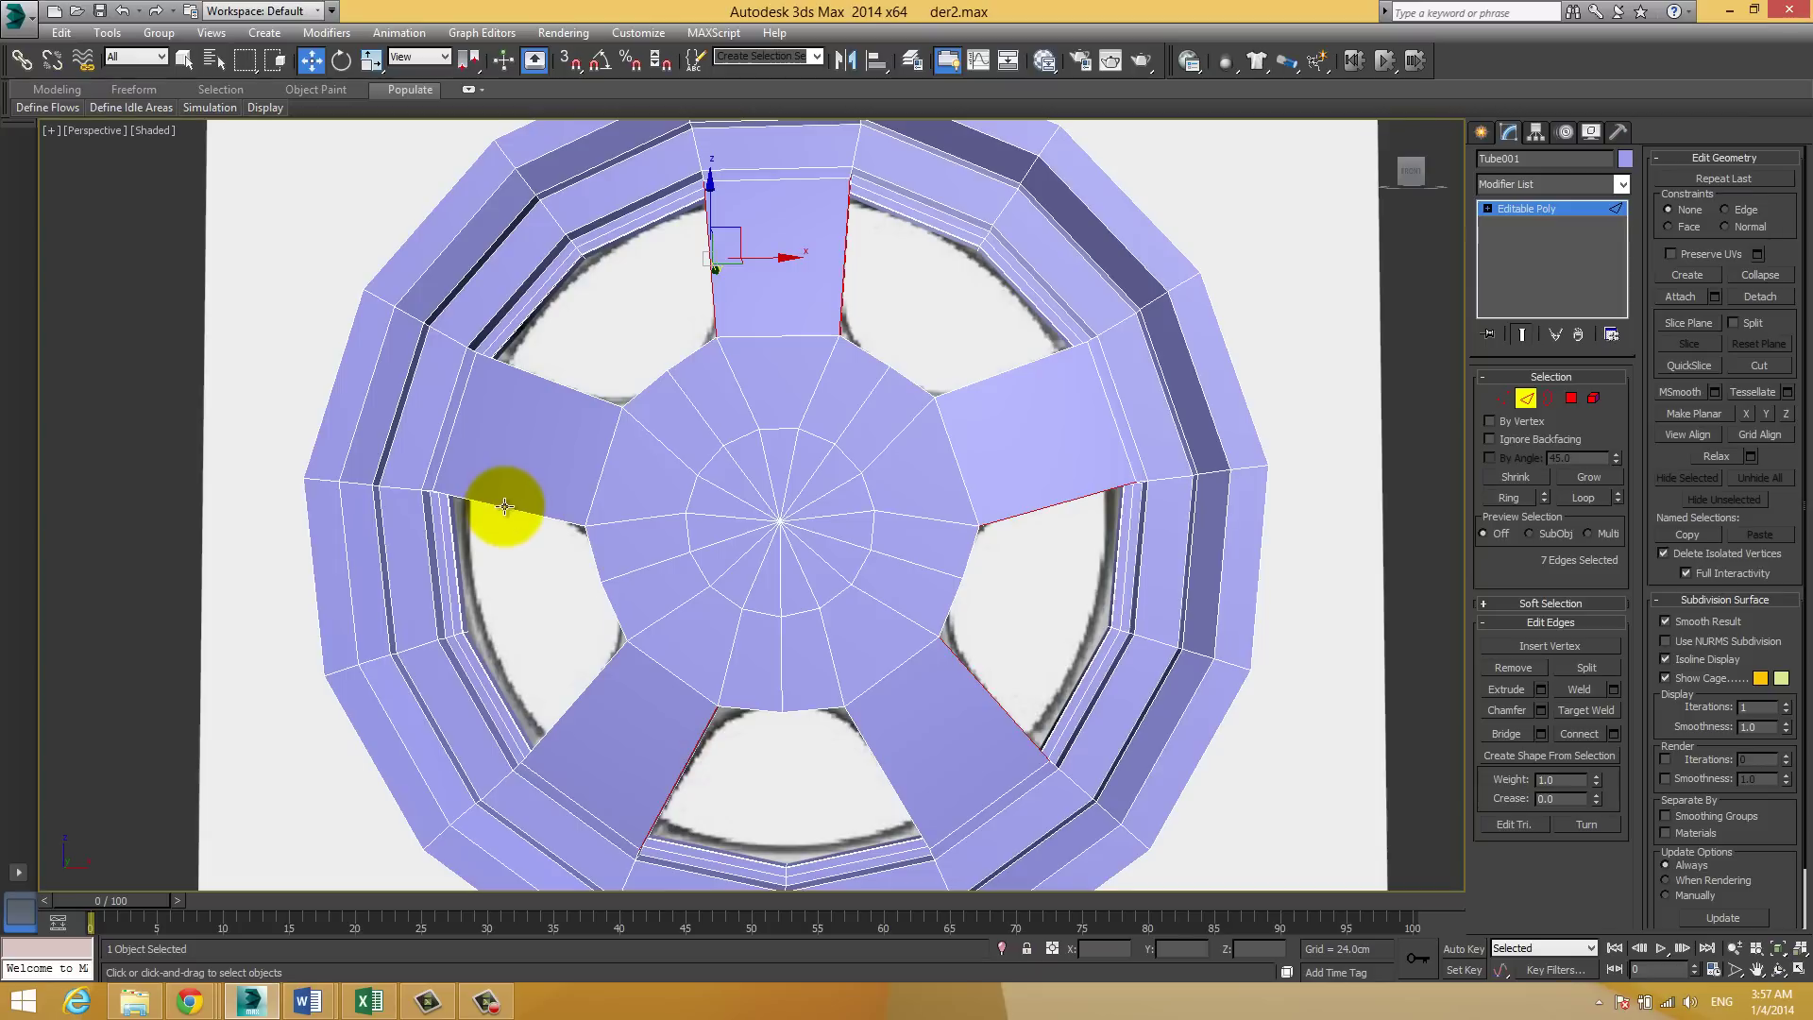
ctrl+click(506, 505)
click(1510, 496)
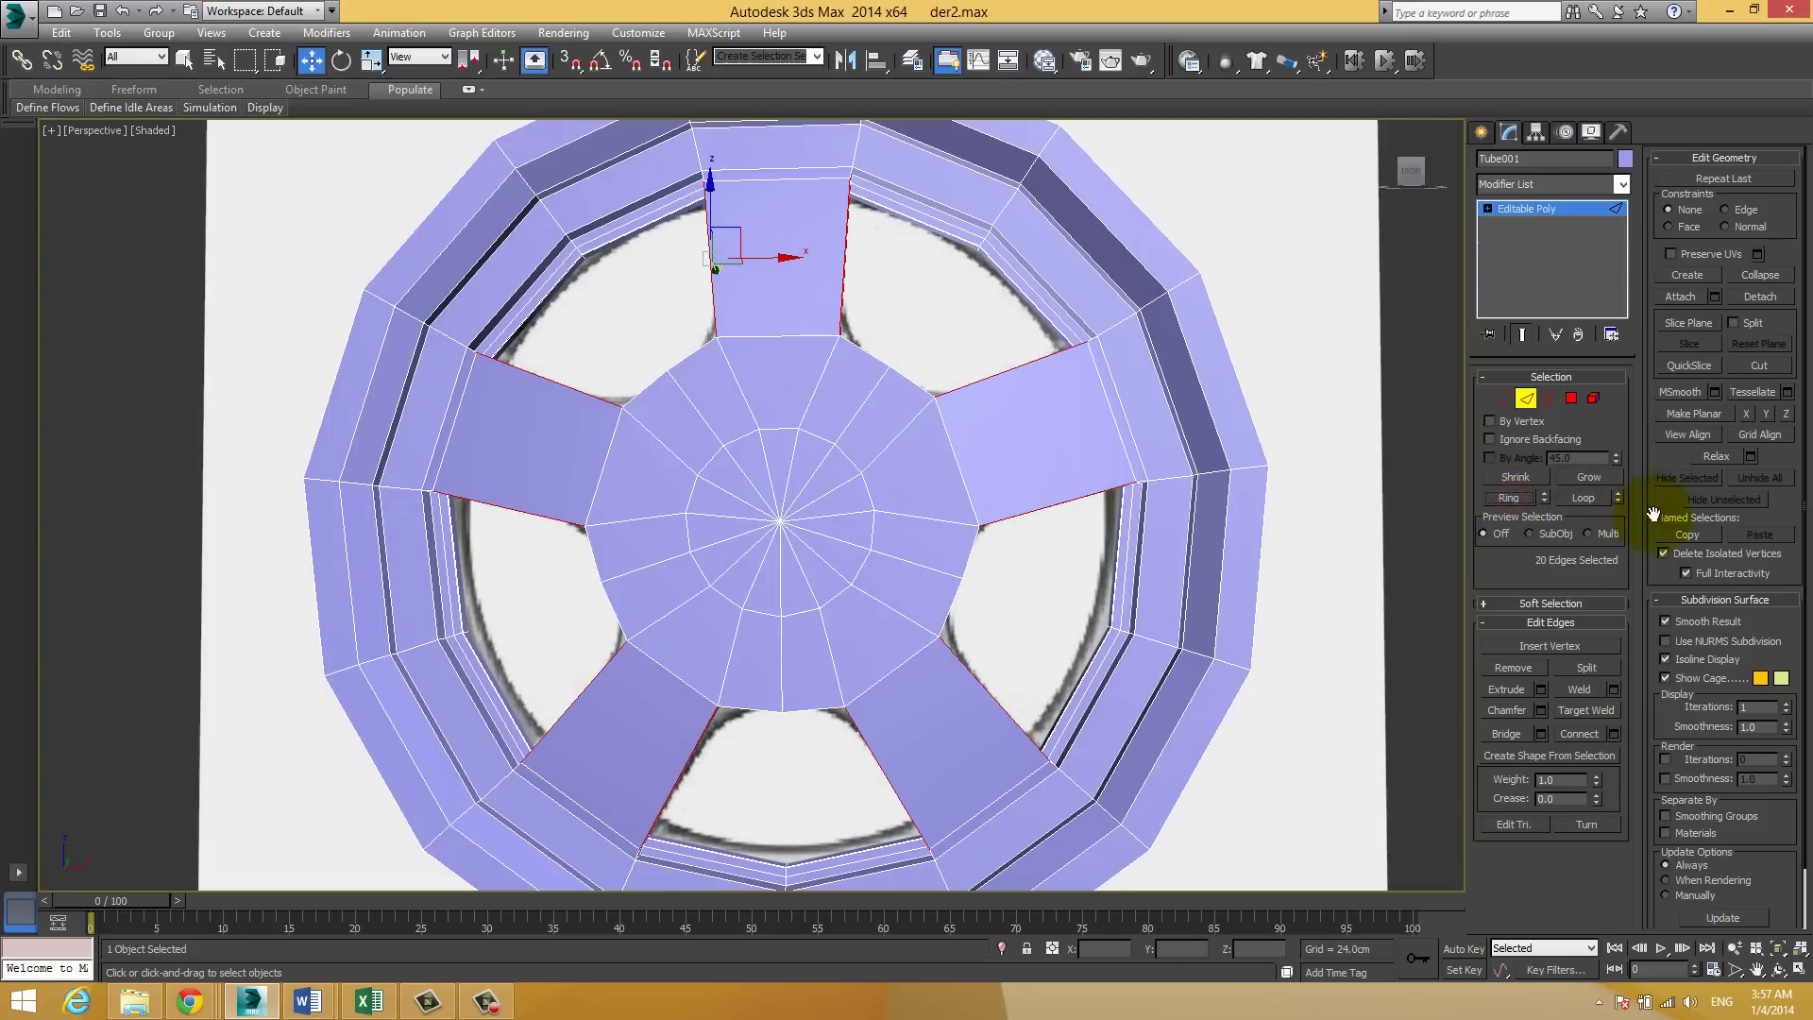
Step: Connect the ring edges with Slide 0 to cut a loop across each spoke, then nudge it
click(1615, 734)
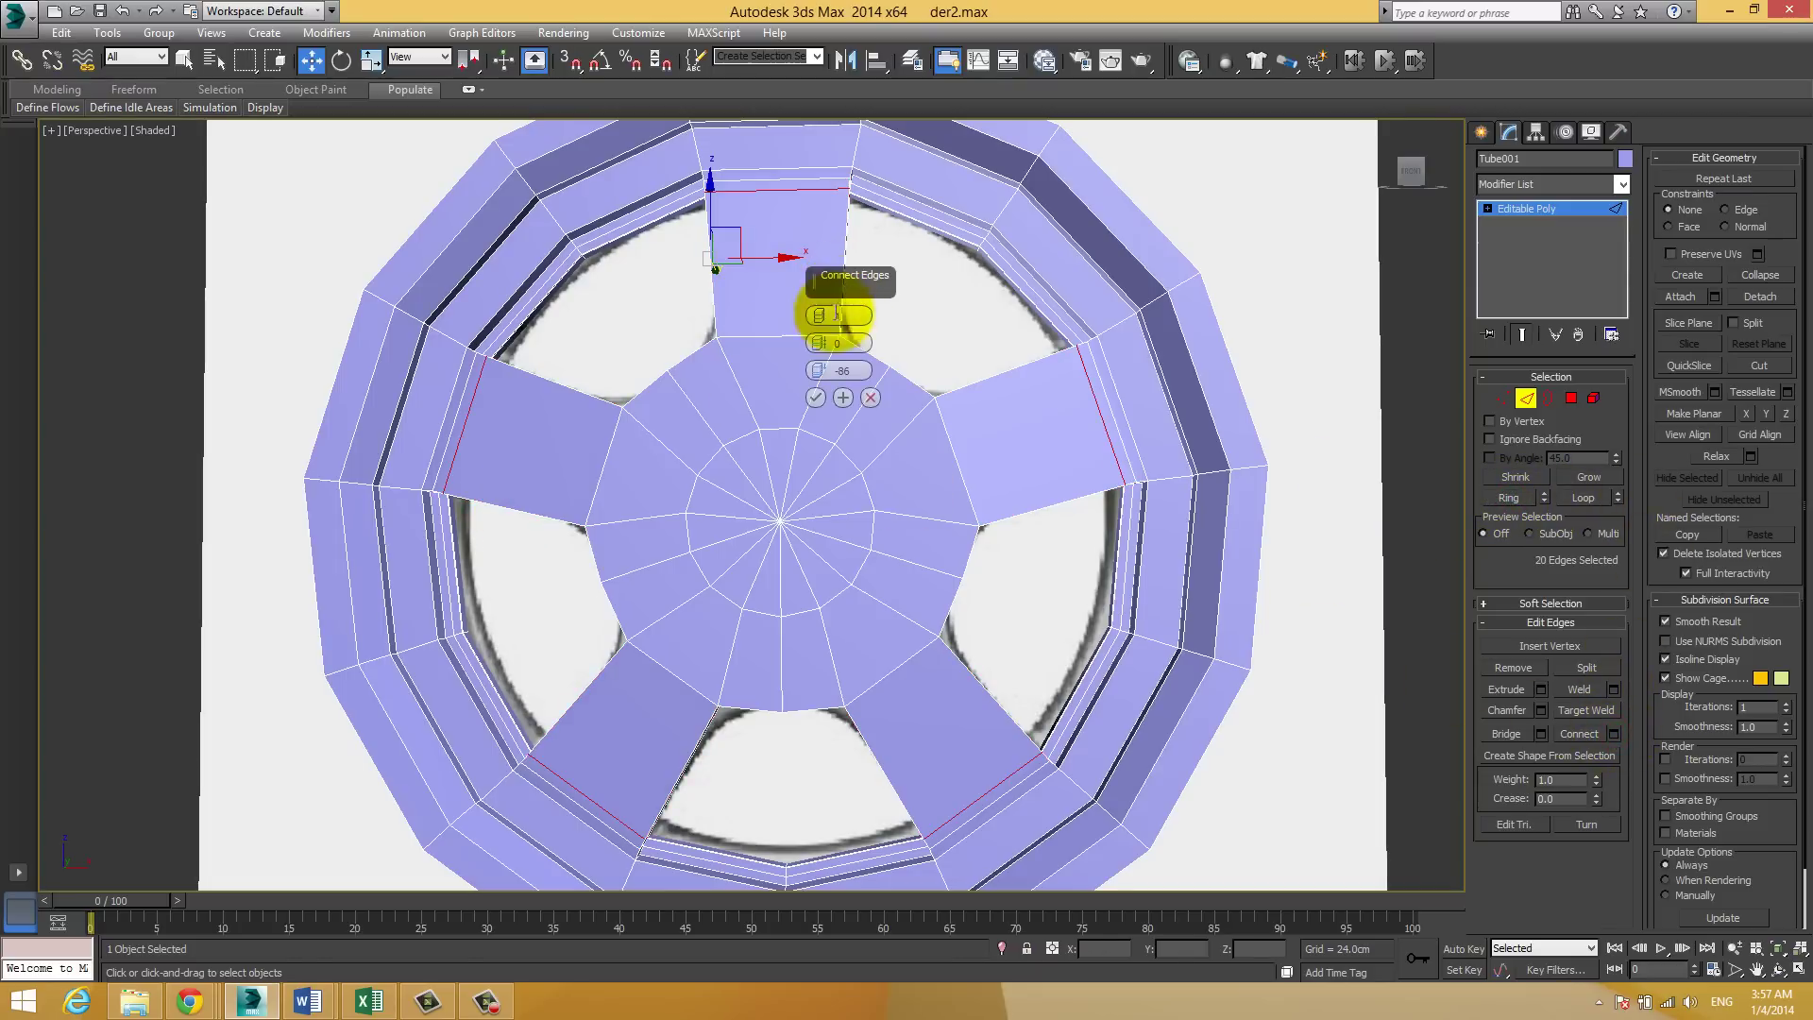
right_click(822, 368)
click(815, 397)
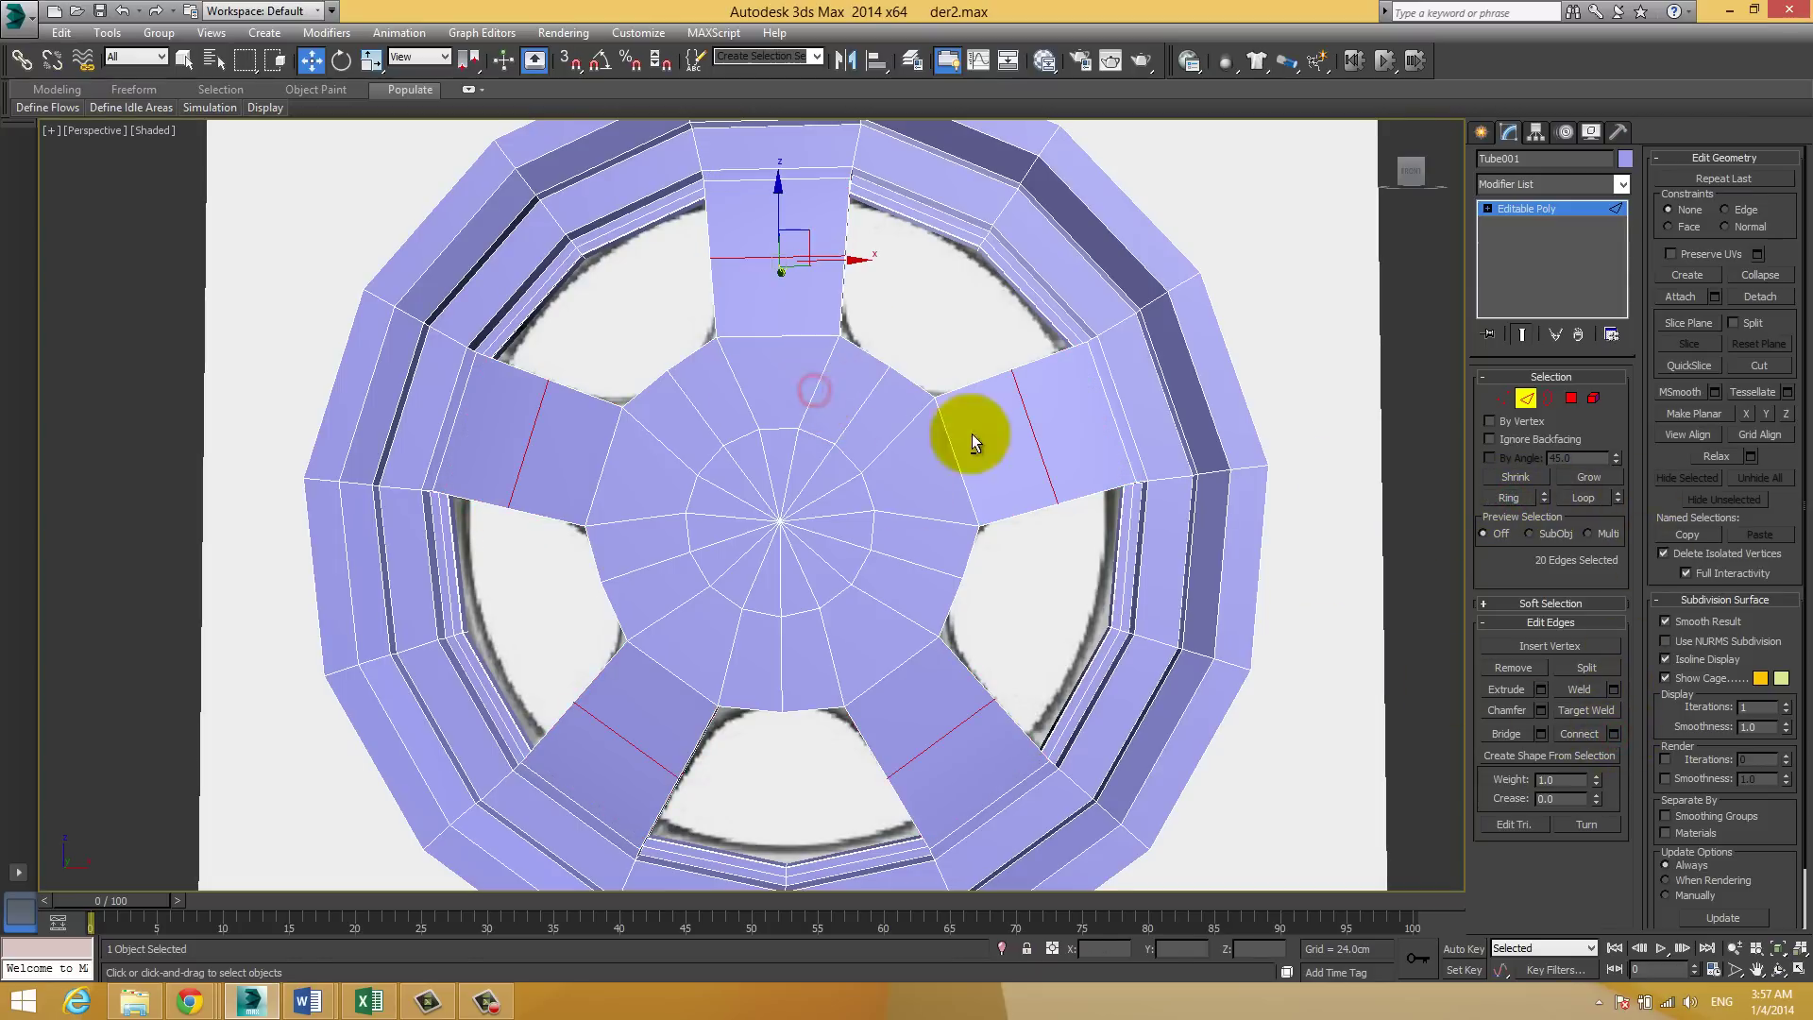
alt+middle_drag(959, 433, 829, 424)
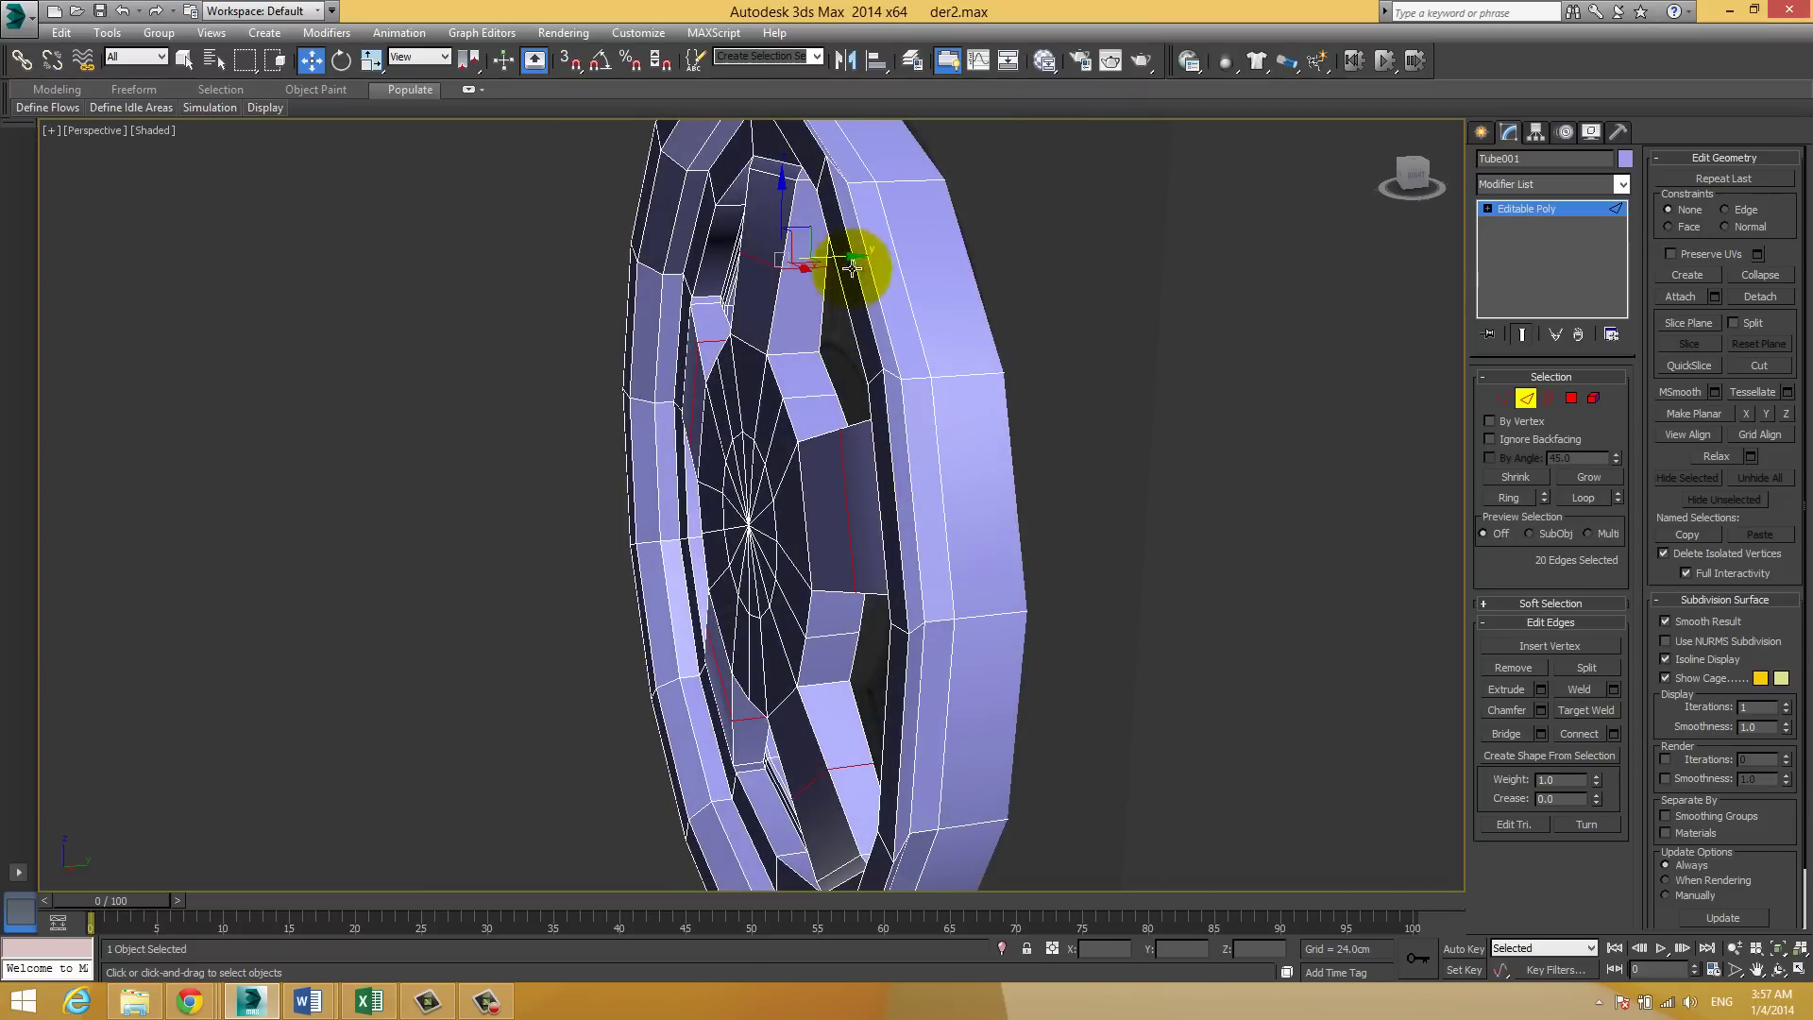
drag(845, 258, 840, 257)
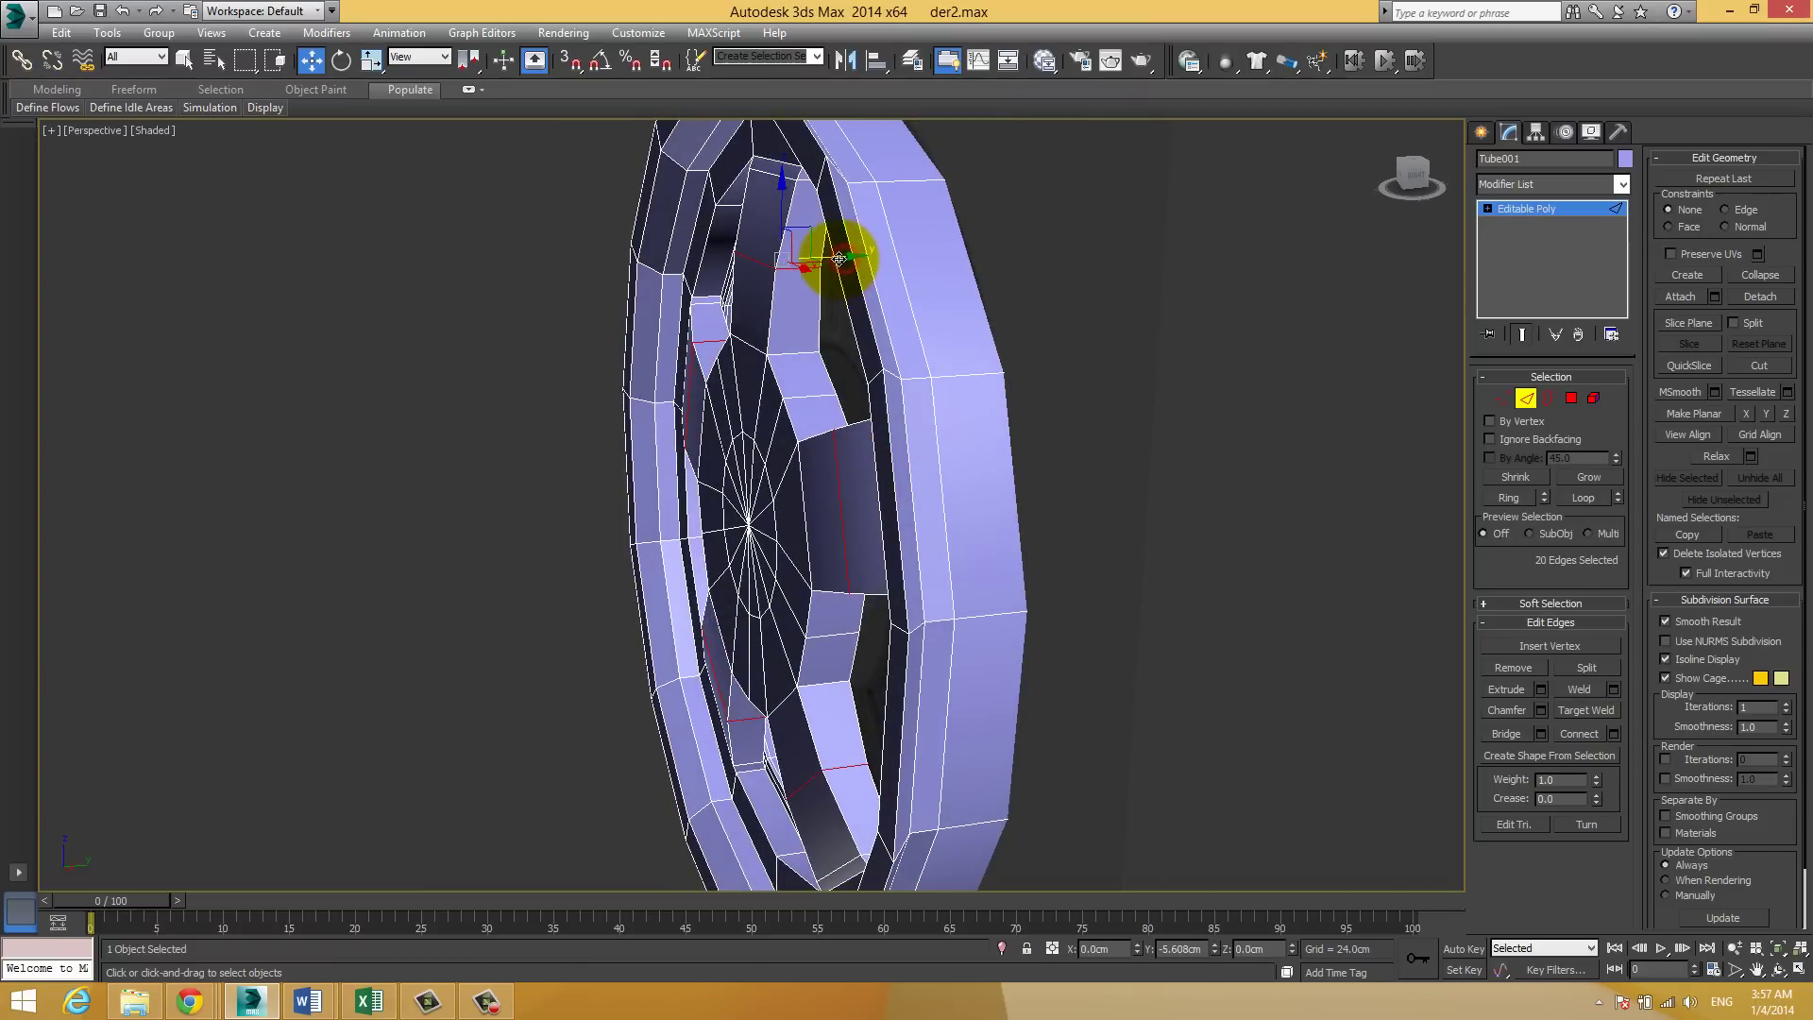
mouse_move(809, 393)
alt+middle_down()
mouse_move(898, 368)
mouse_move(599, 384)
alt+middle_up()
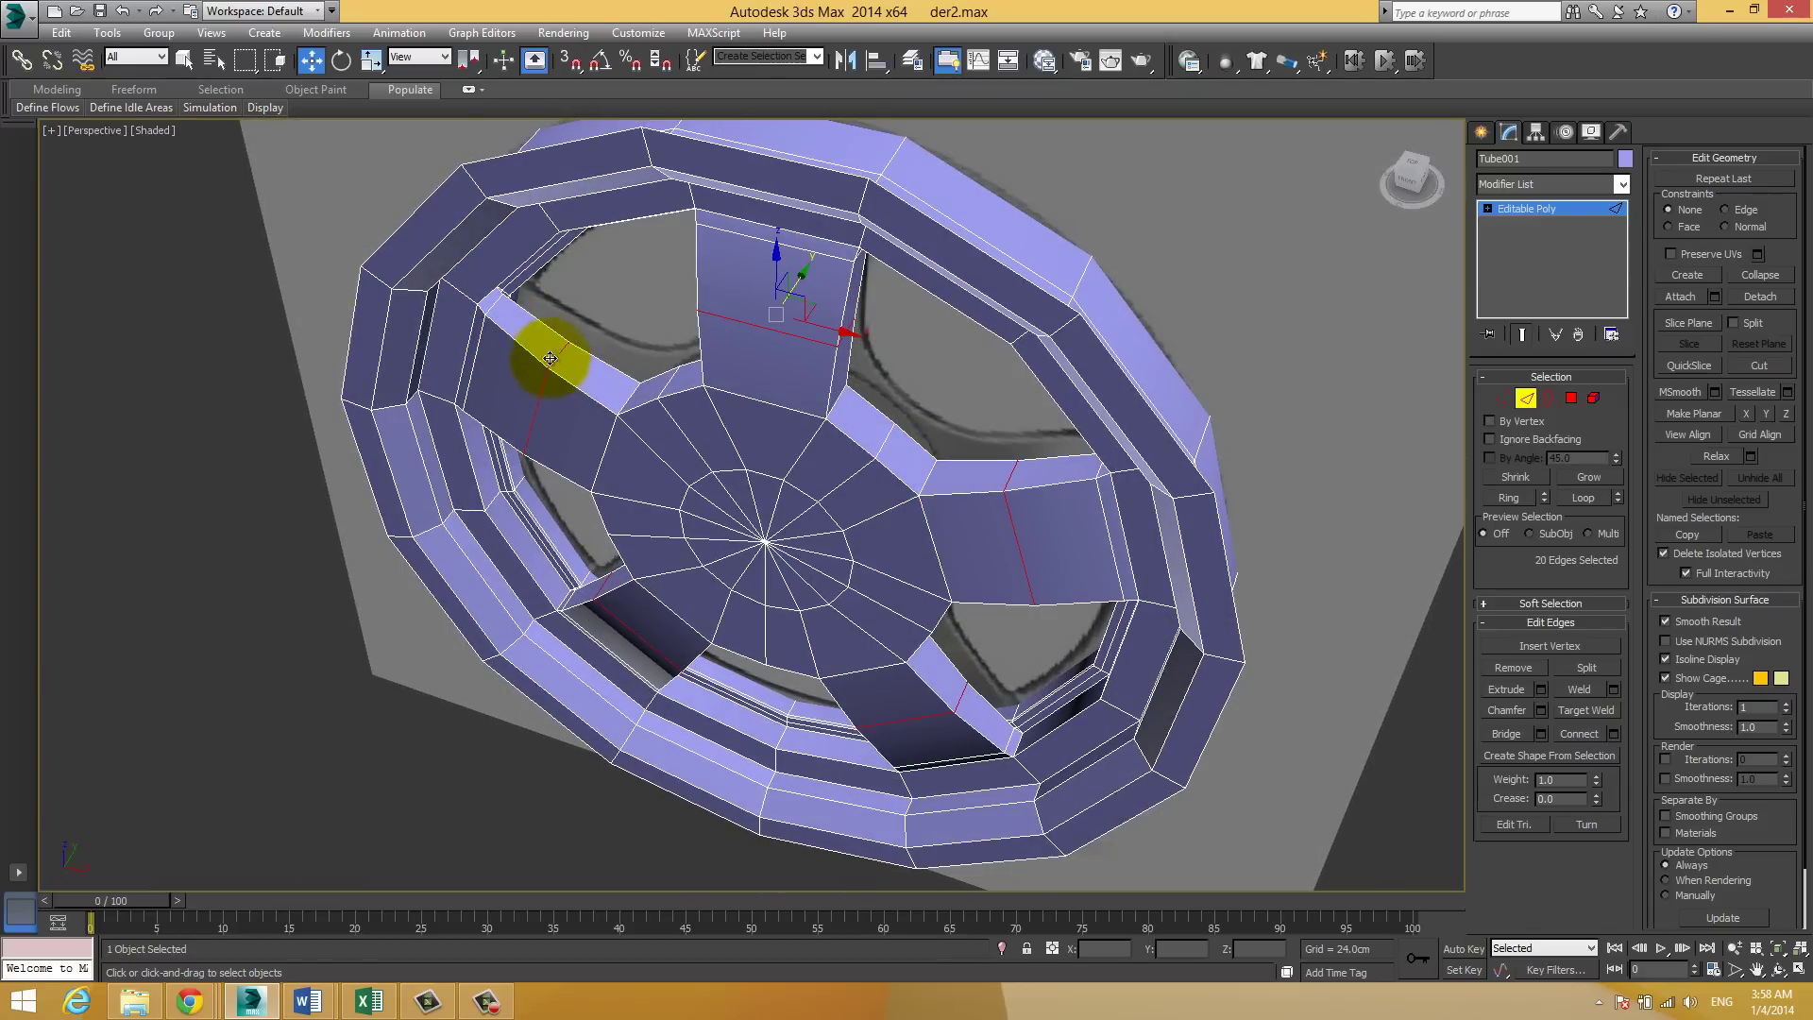
mouse_move(524, 340)
alt+middle_down()
mouse_move(559, 418)
mouse_move(519, 344)
mouse_move(628, 332)
alt+middle_up()
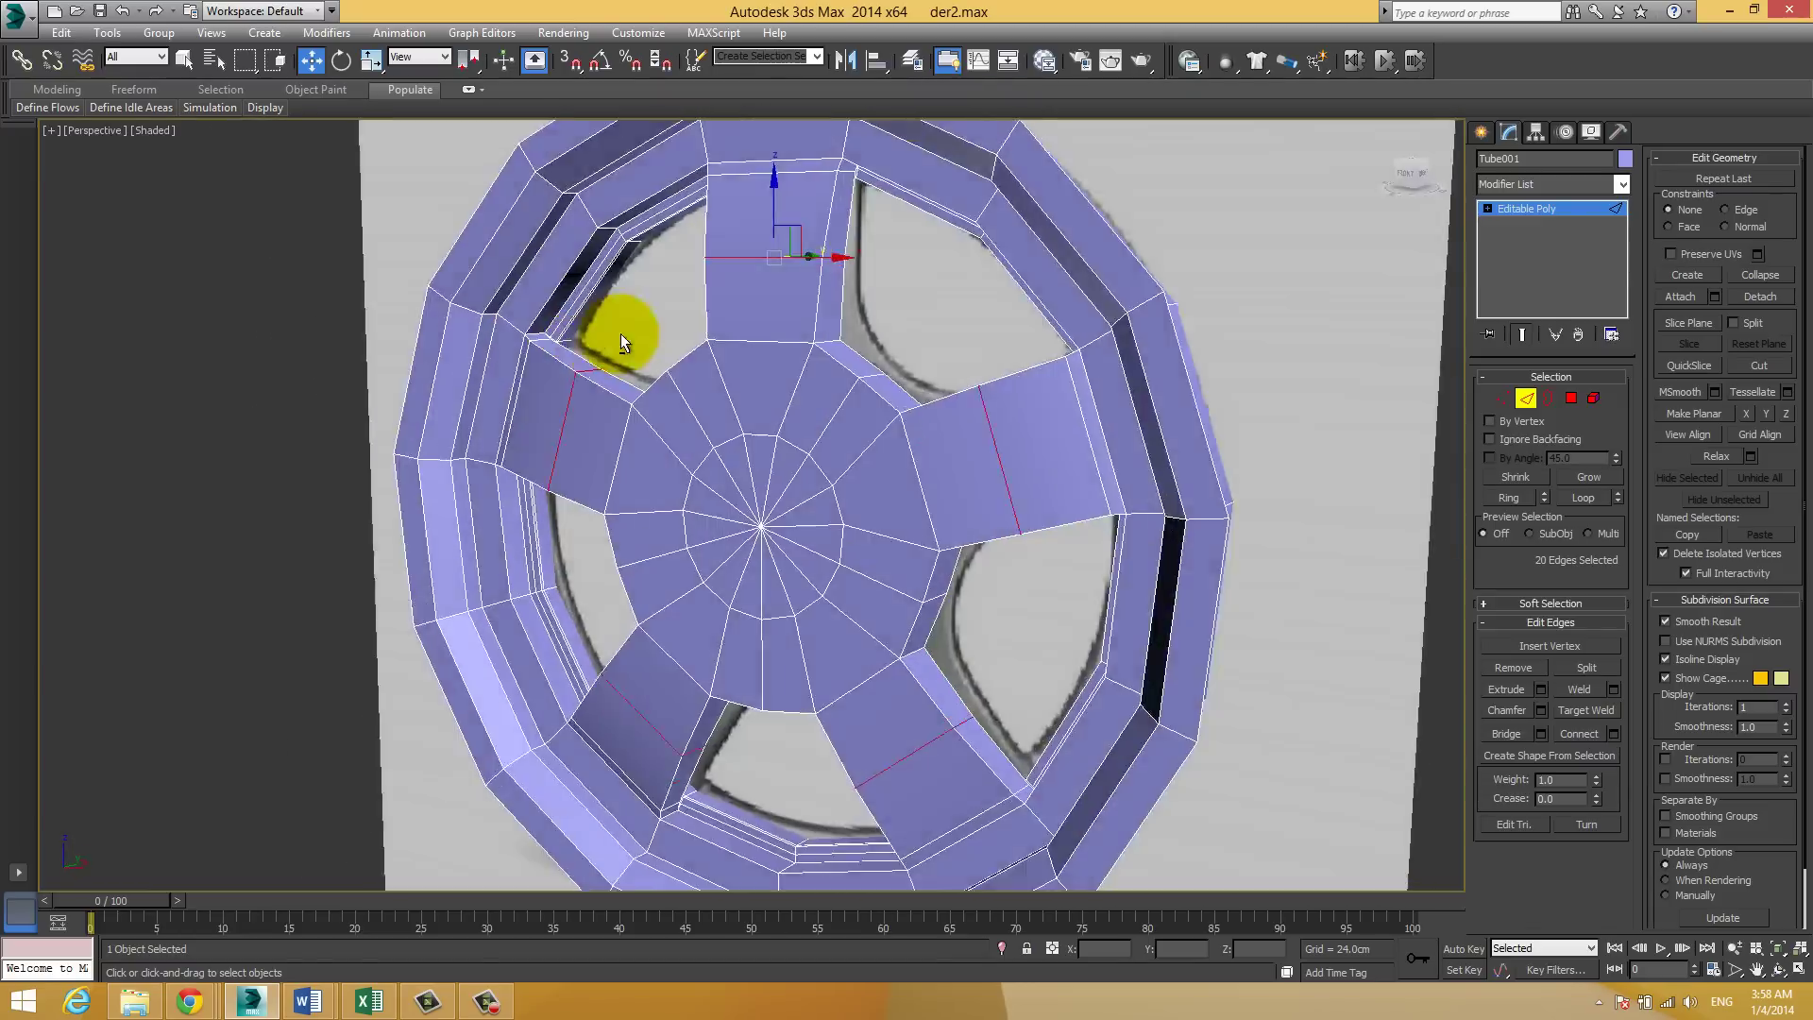
Step: Apply TurboSmooth to Tube001, raise its Iterations, and check it in Front view
click(1547, 208)
click(1549, 184)
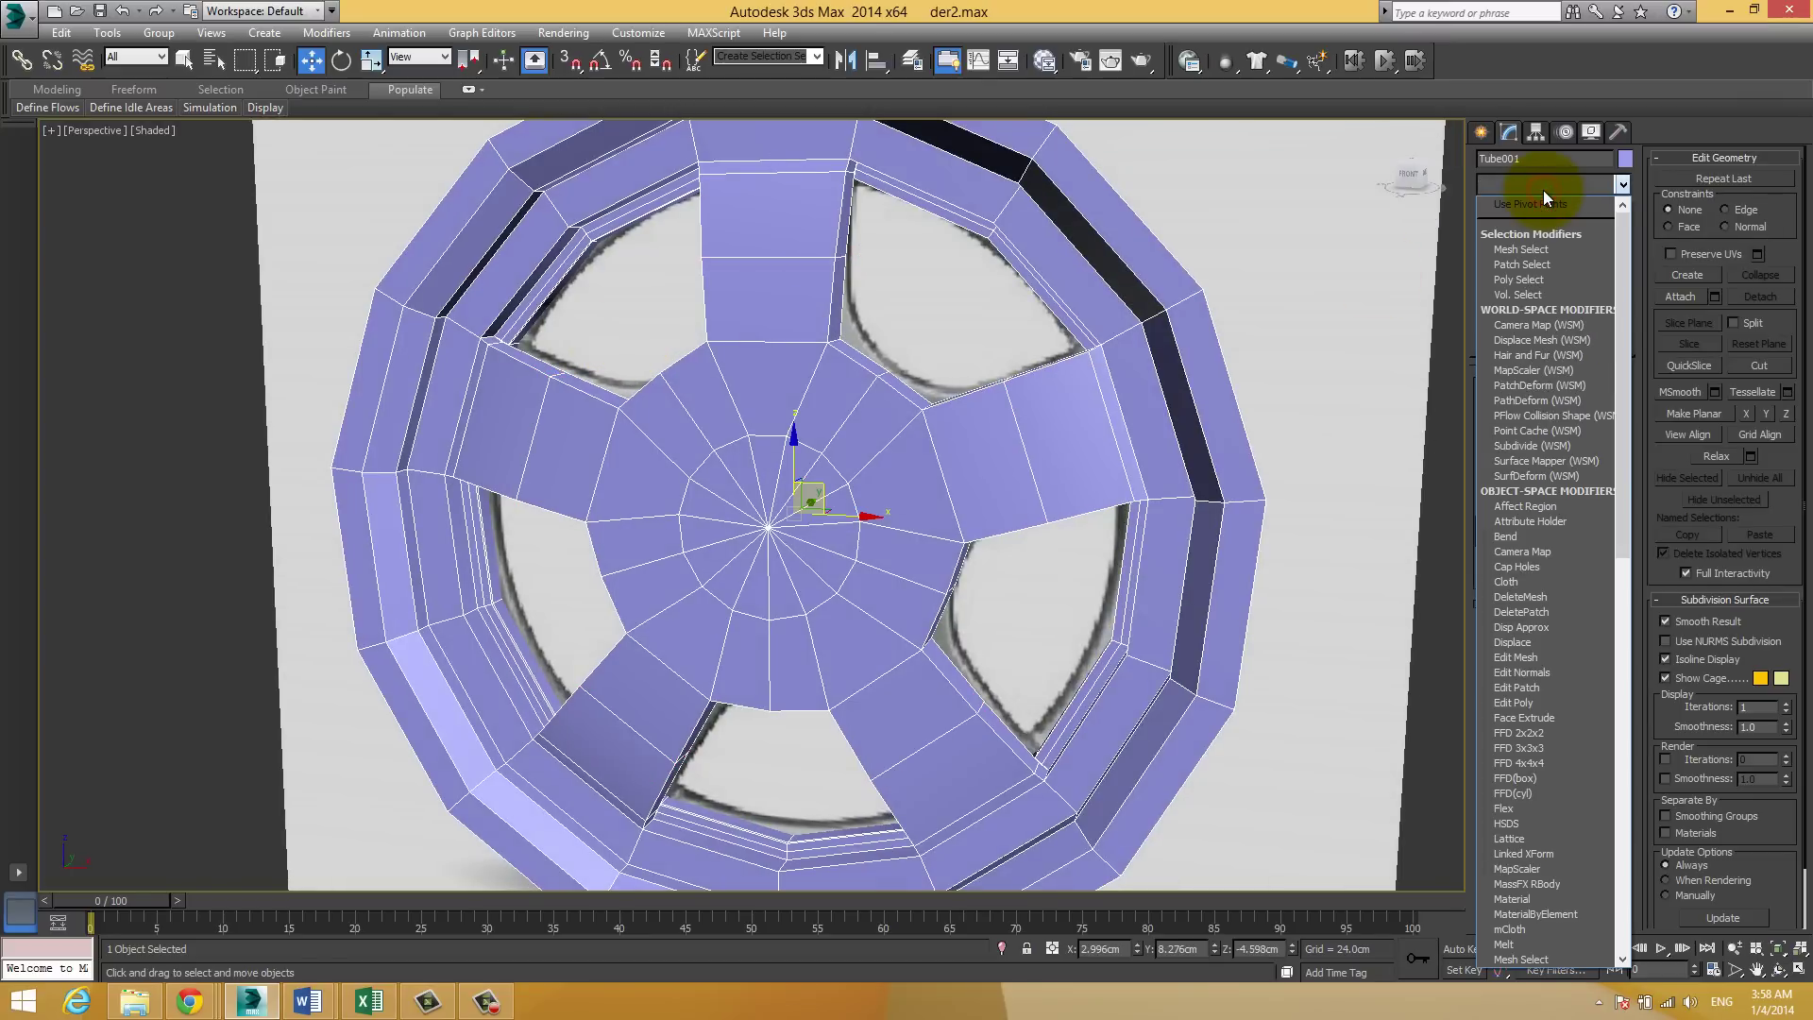
text(tu)
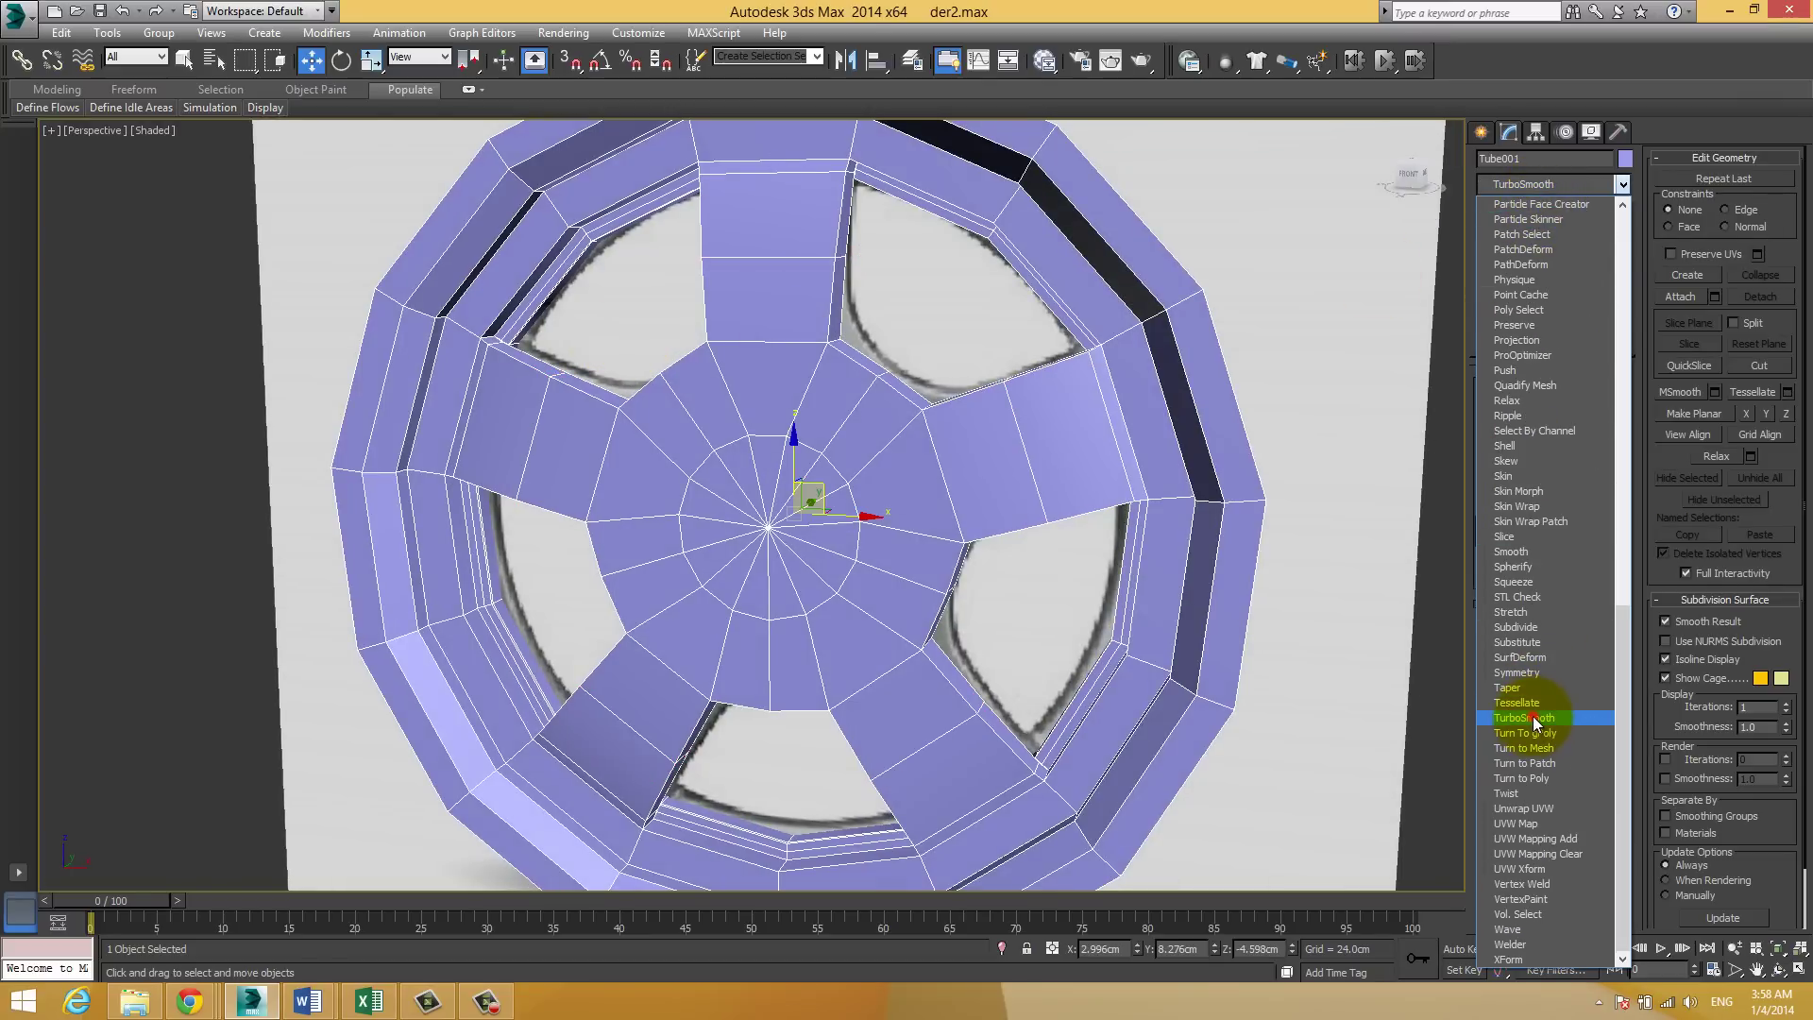
click(1533, 718)
click(1617, 404)
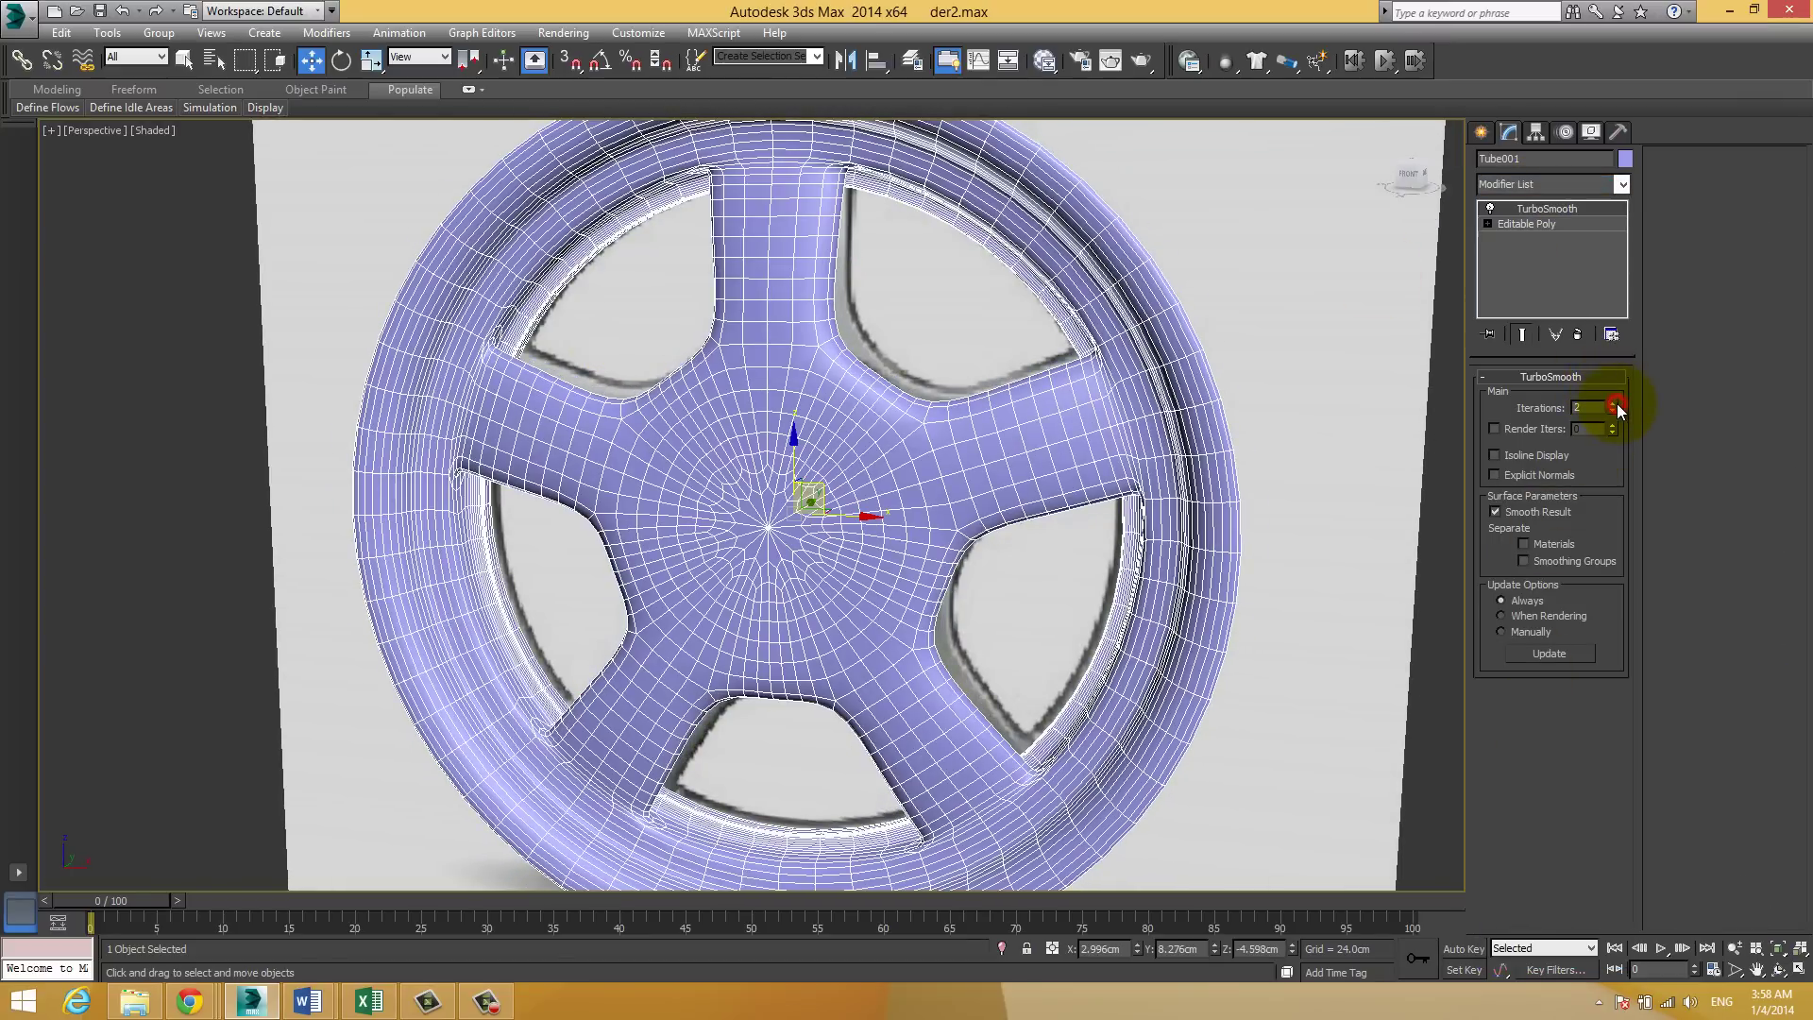
click(1256, 349)
scroll(1045, 448, down, 5)
mouse_move(1045, 449)
alt+middle_down()
mouse_move(1045, 421)
mouse_move(1121, 441)
mouse_move(973, 455)
mouse_move(1013, 421)
mouse_move(941, 415)
alt+middle_up()
key(f)
scroll(984, 425, up, 5)
scroll(941, 415, down, 5)
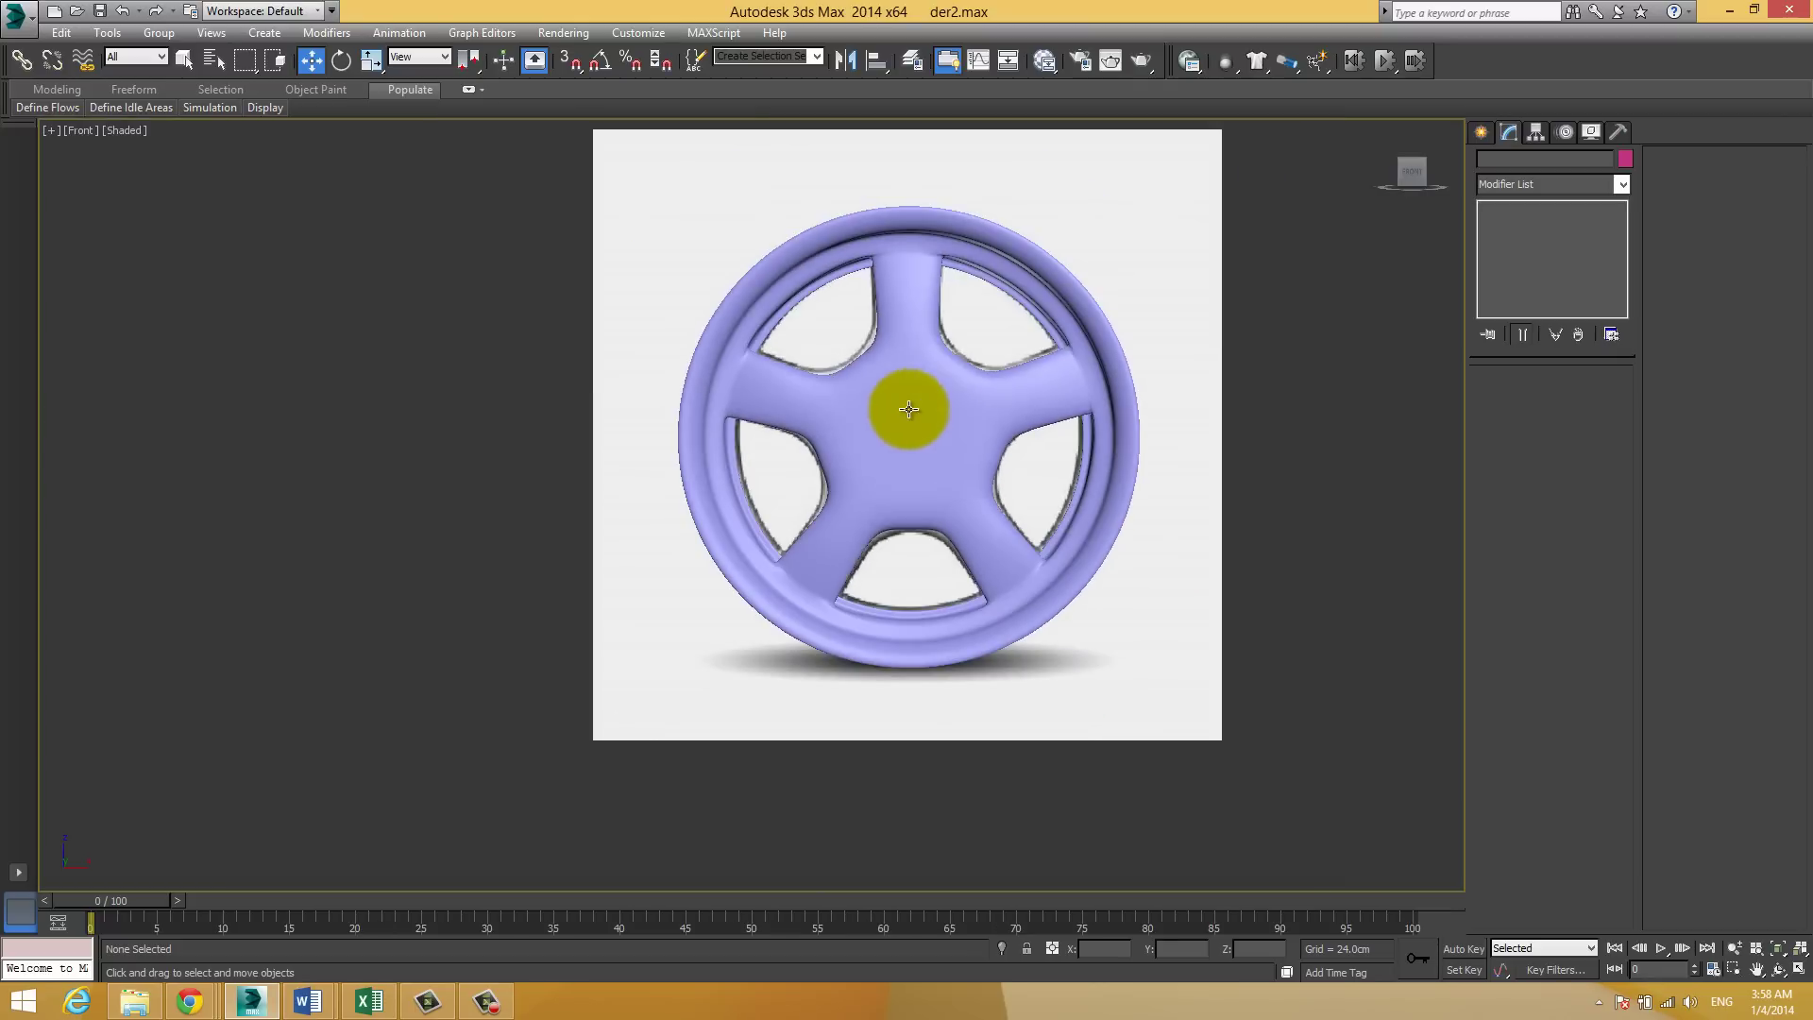
click(902, 412)
Step: Edit the Editable Poly vertices with Show End Result on, selecting the top spoke junction
click(1527, 225)
key(1)
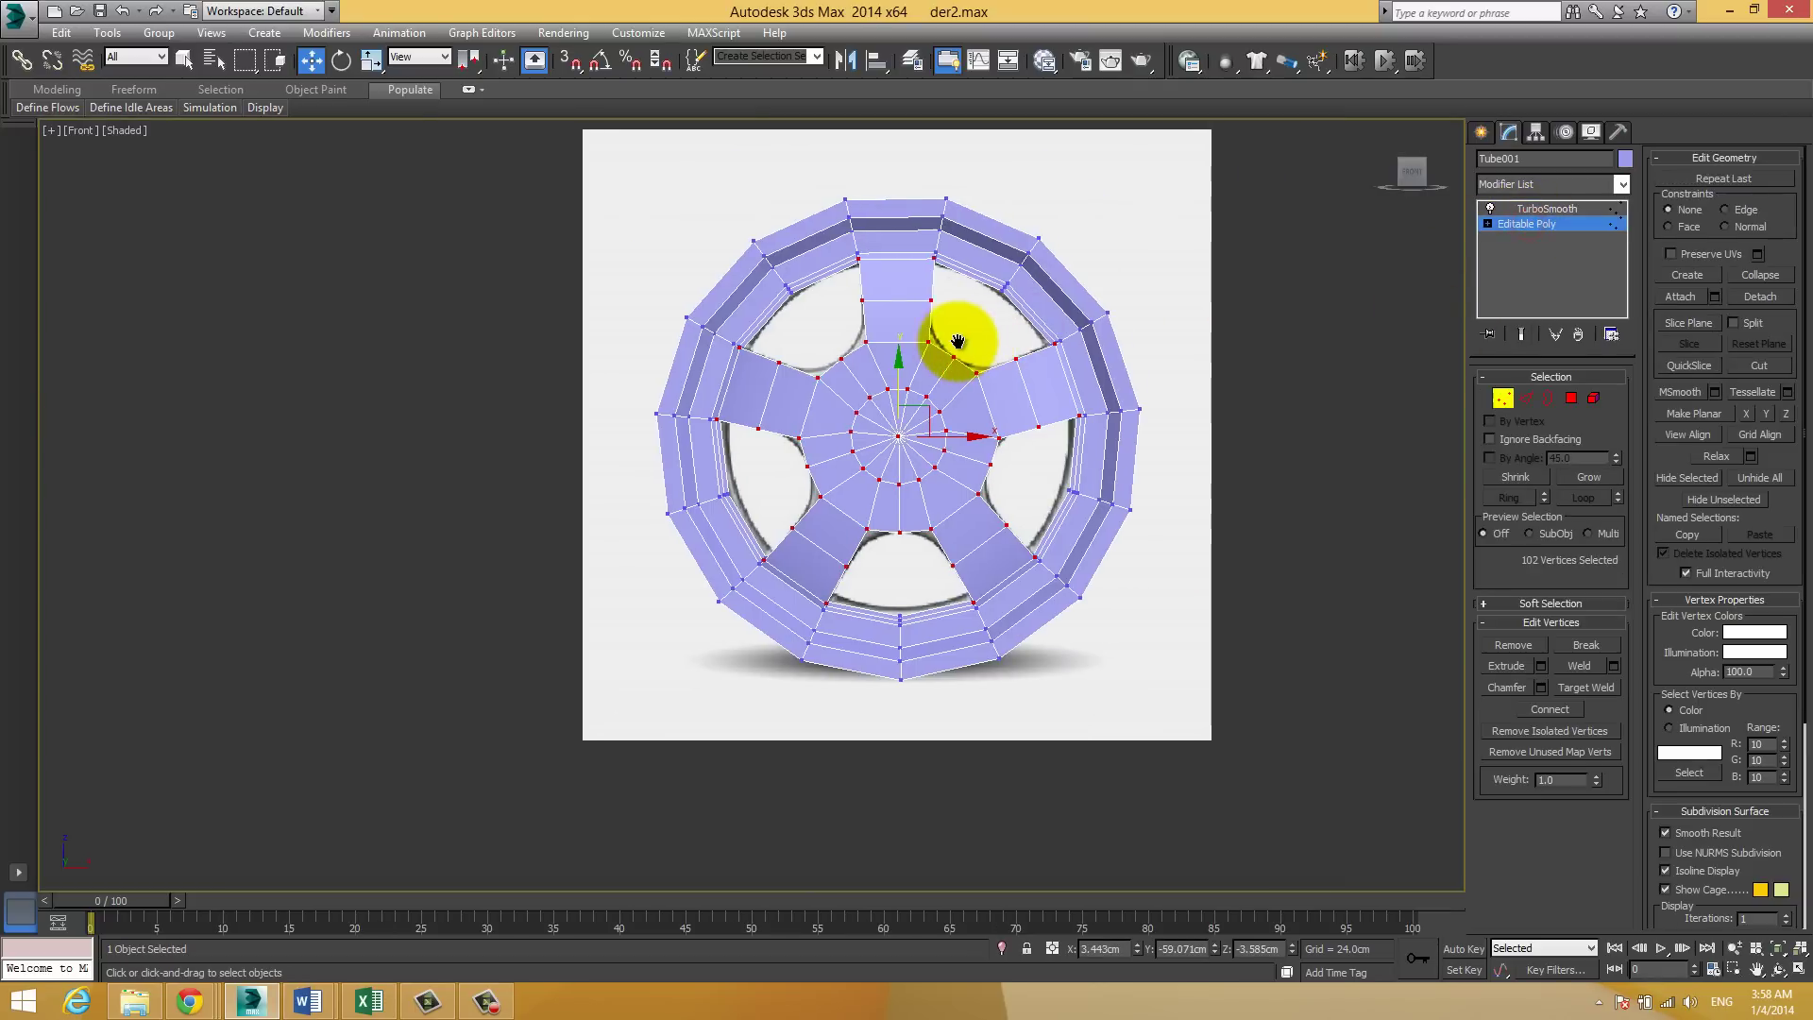
mouse_move(959, 336)
middle_down()
mouse_move(935, 341)
mouse_move(963, 324)
middle_up()
scroll(935, 352, up, 5)
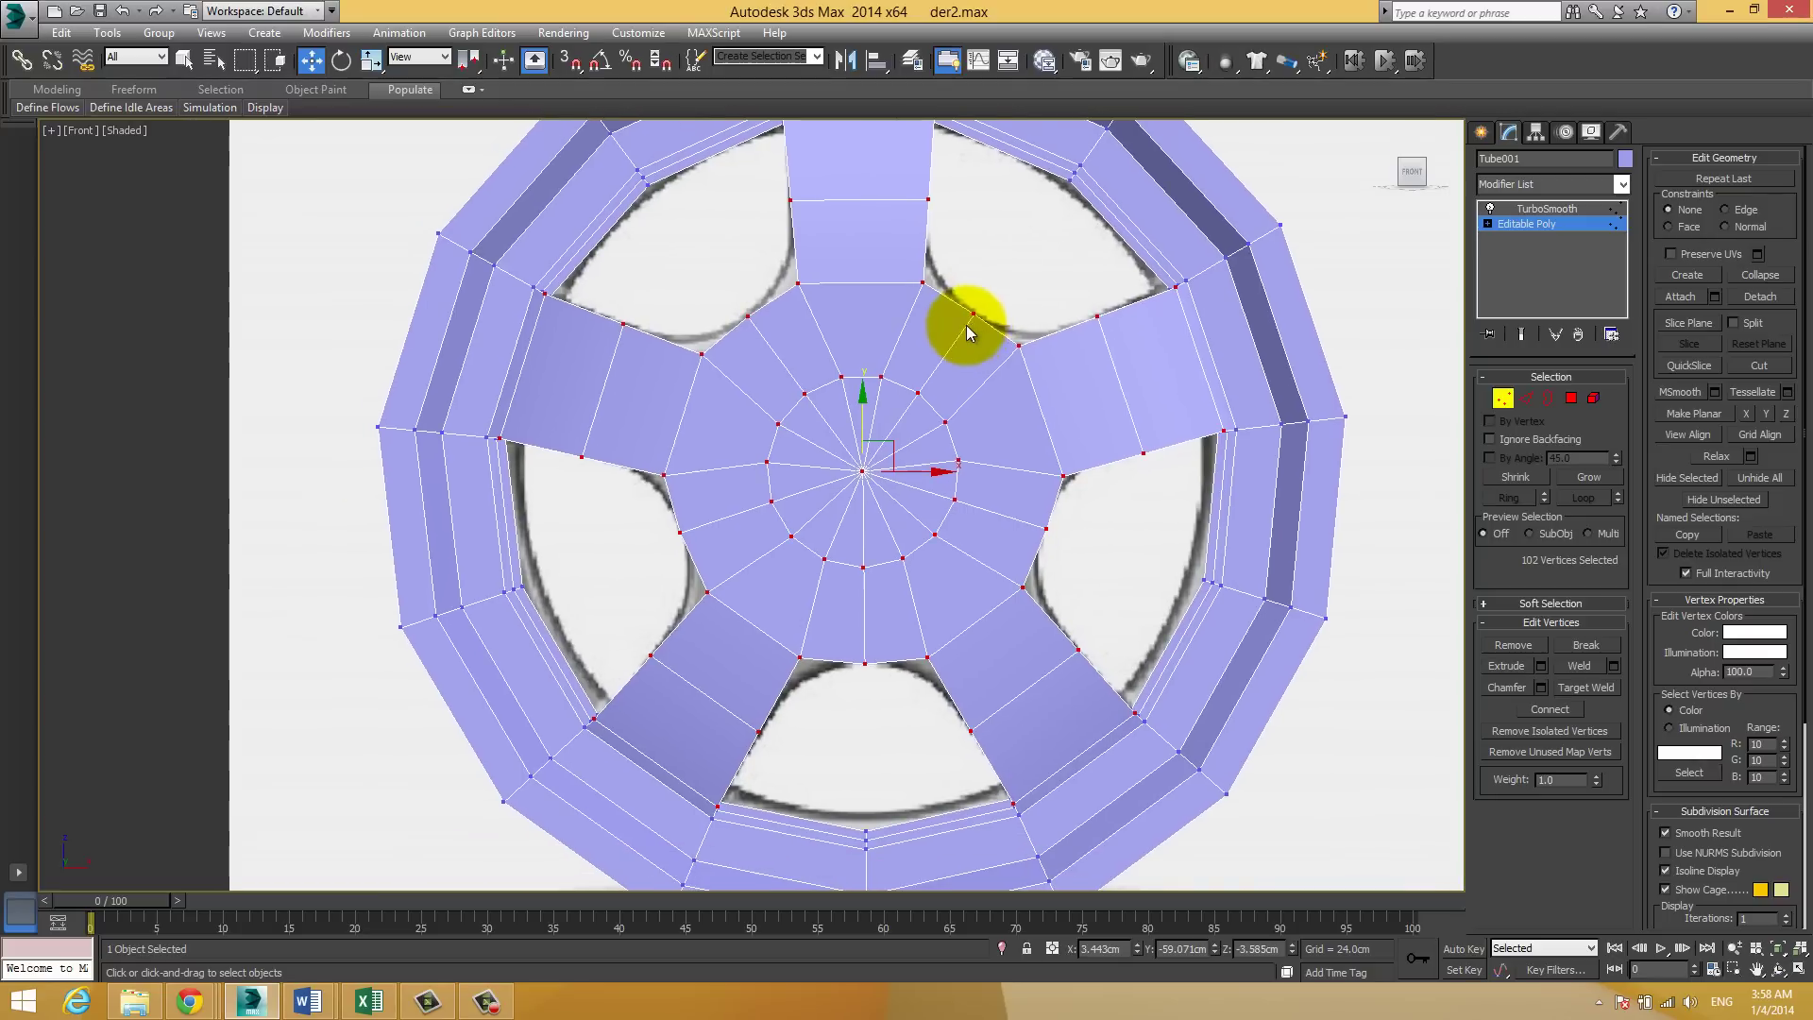
click(1521, 335)
click(929, 261)
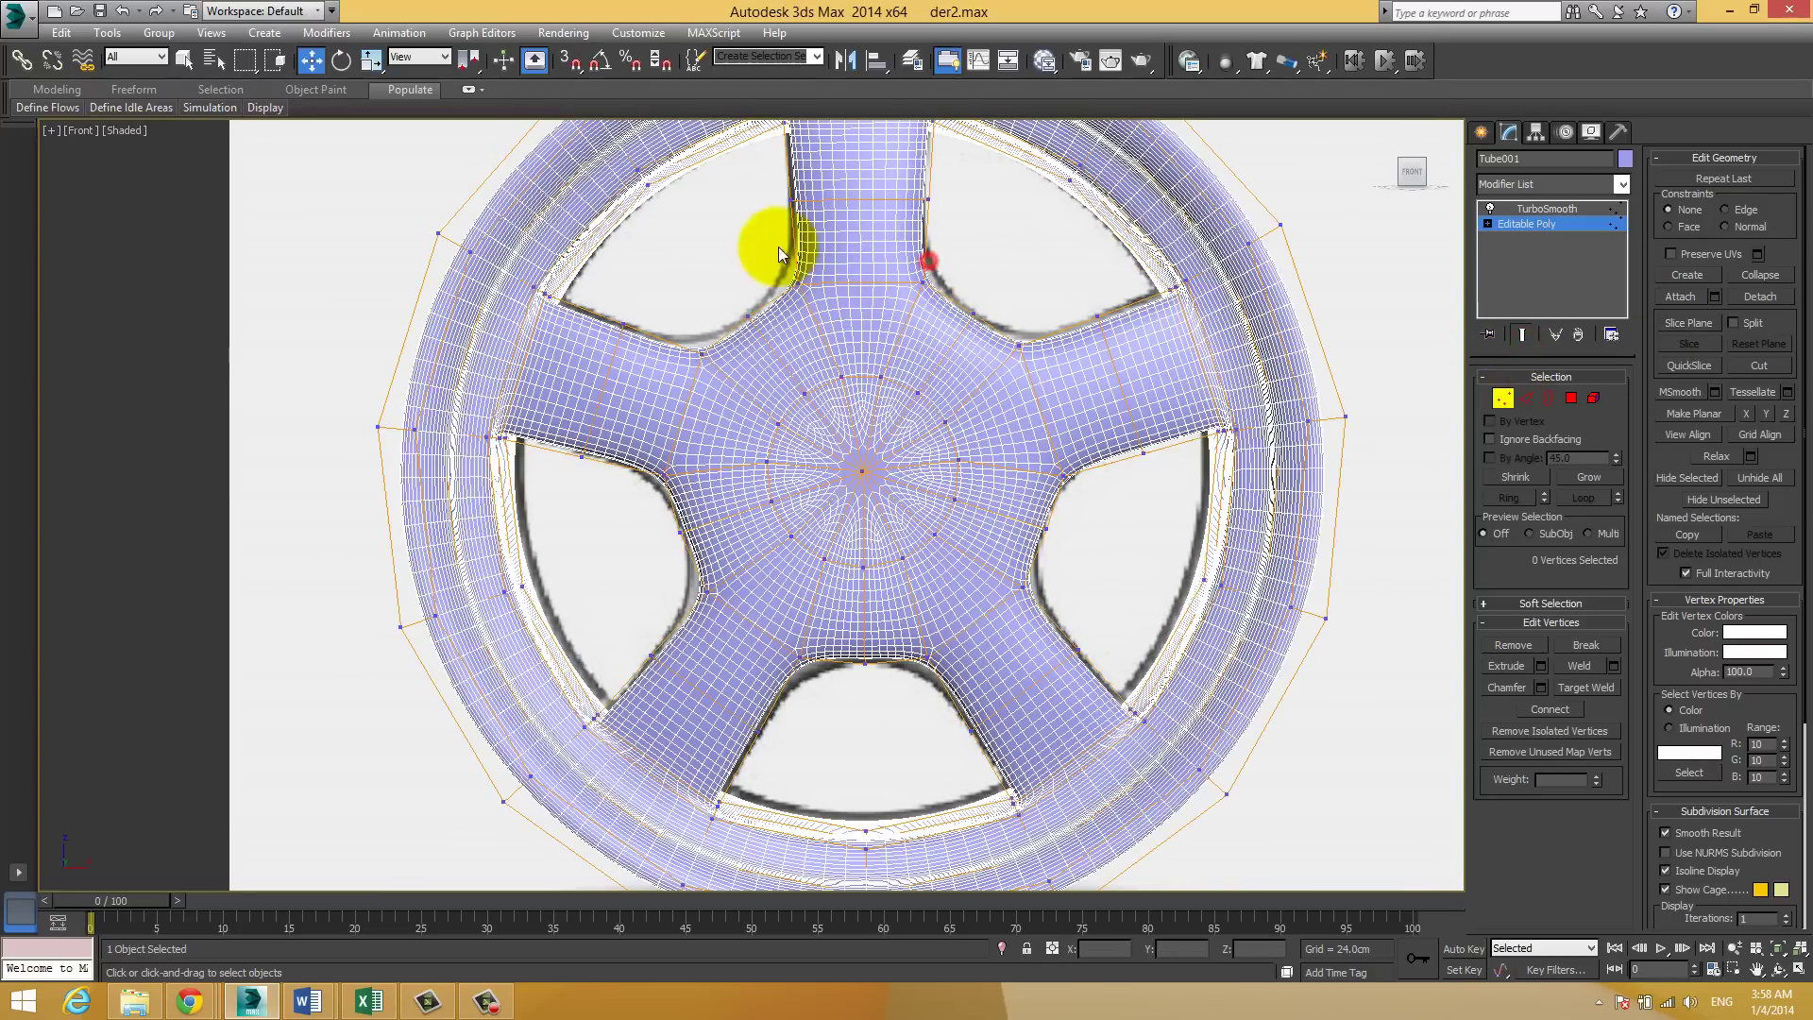
drag(957, 304, 948, 282)
Step: Scale the vertices at the upper-left, lower-left and lower-right spoke-to-hub junctions
key(r)
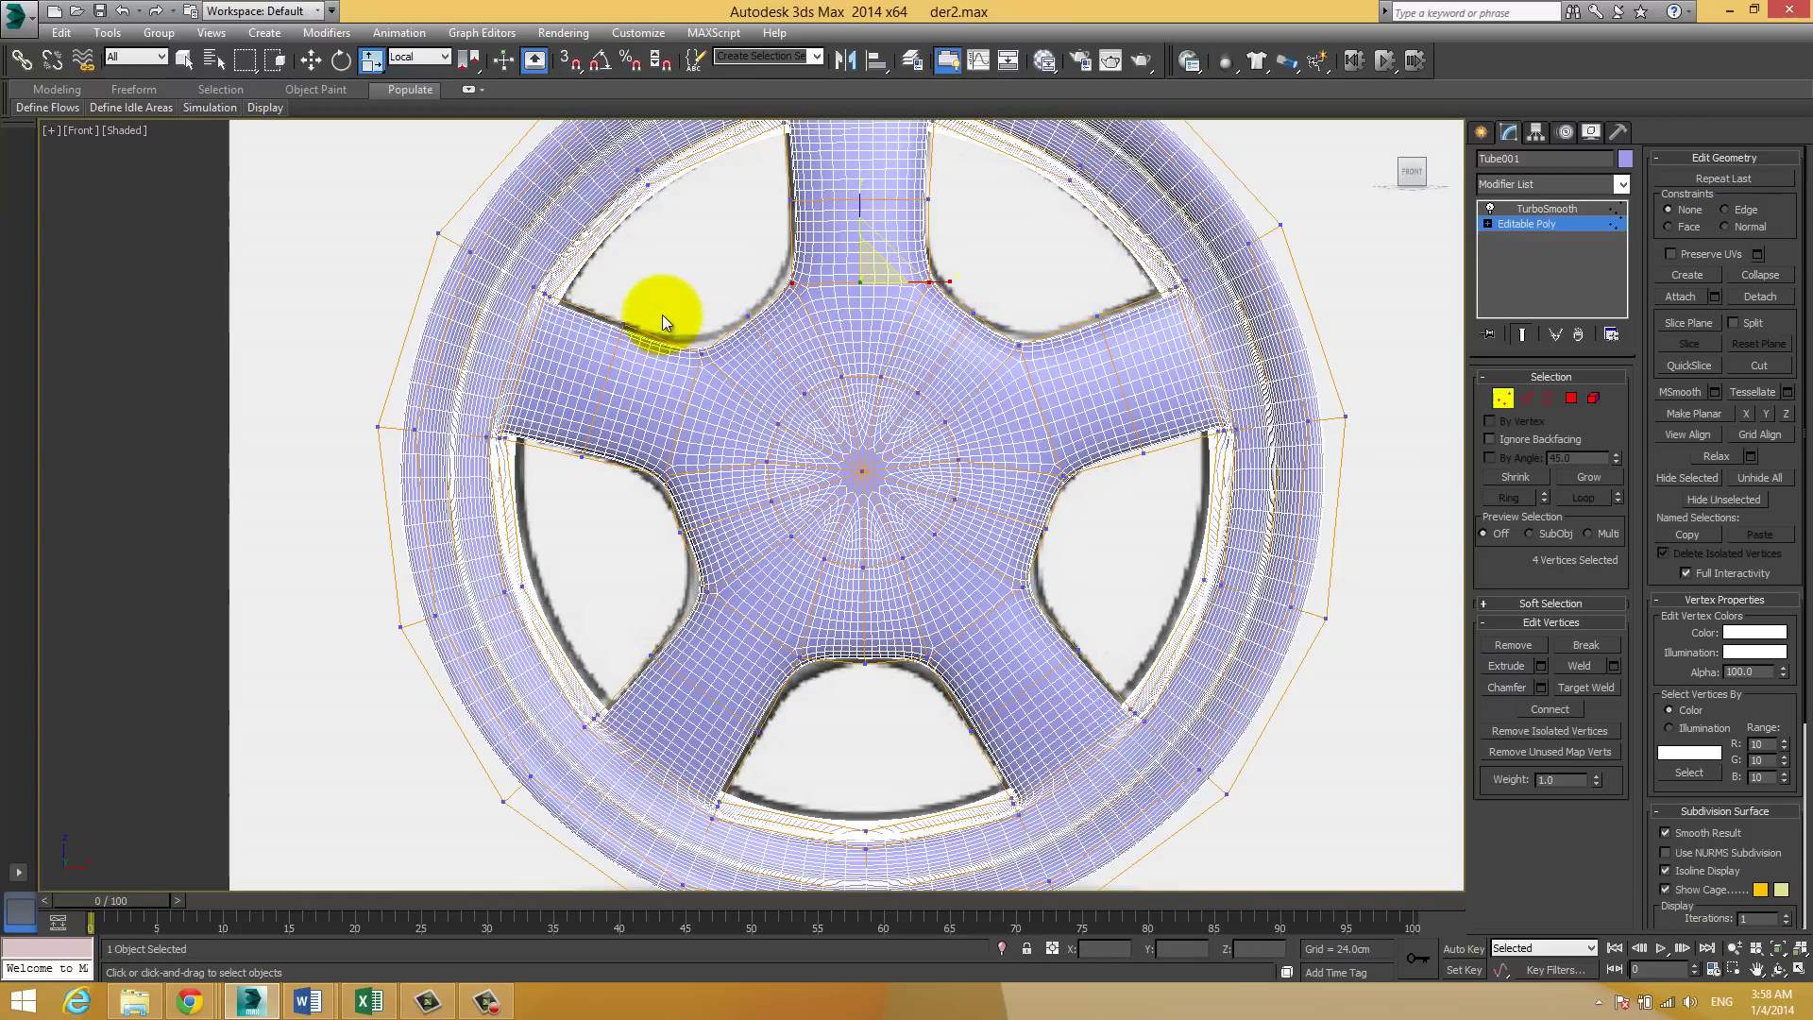
drag(661, 315, 717, 391)
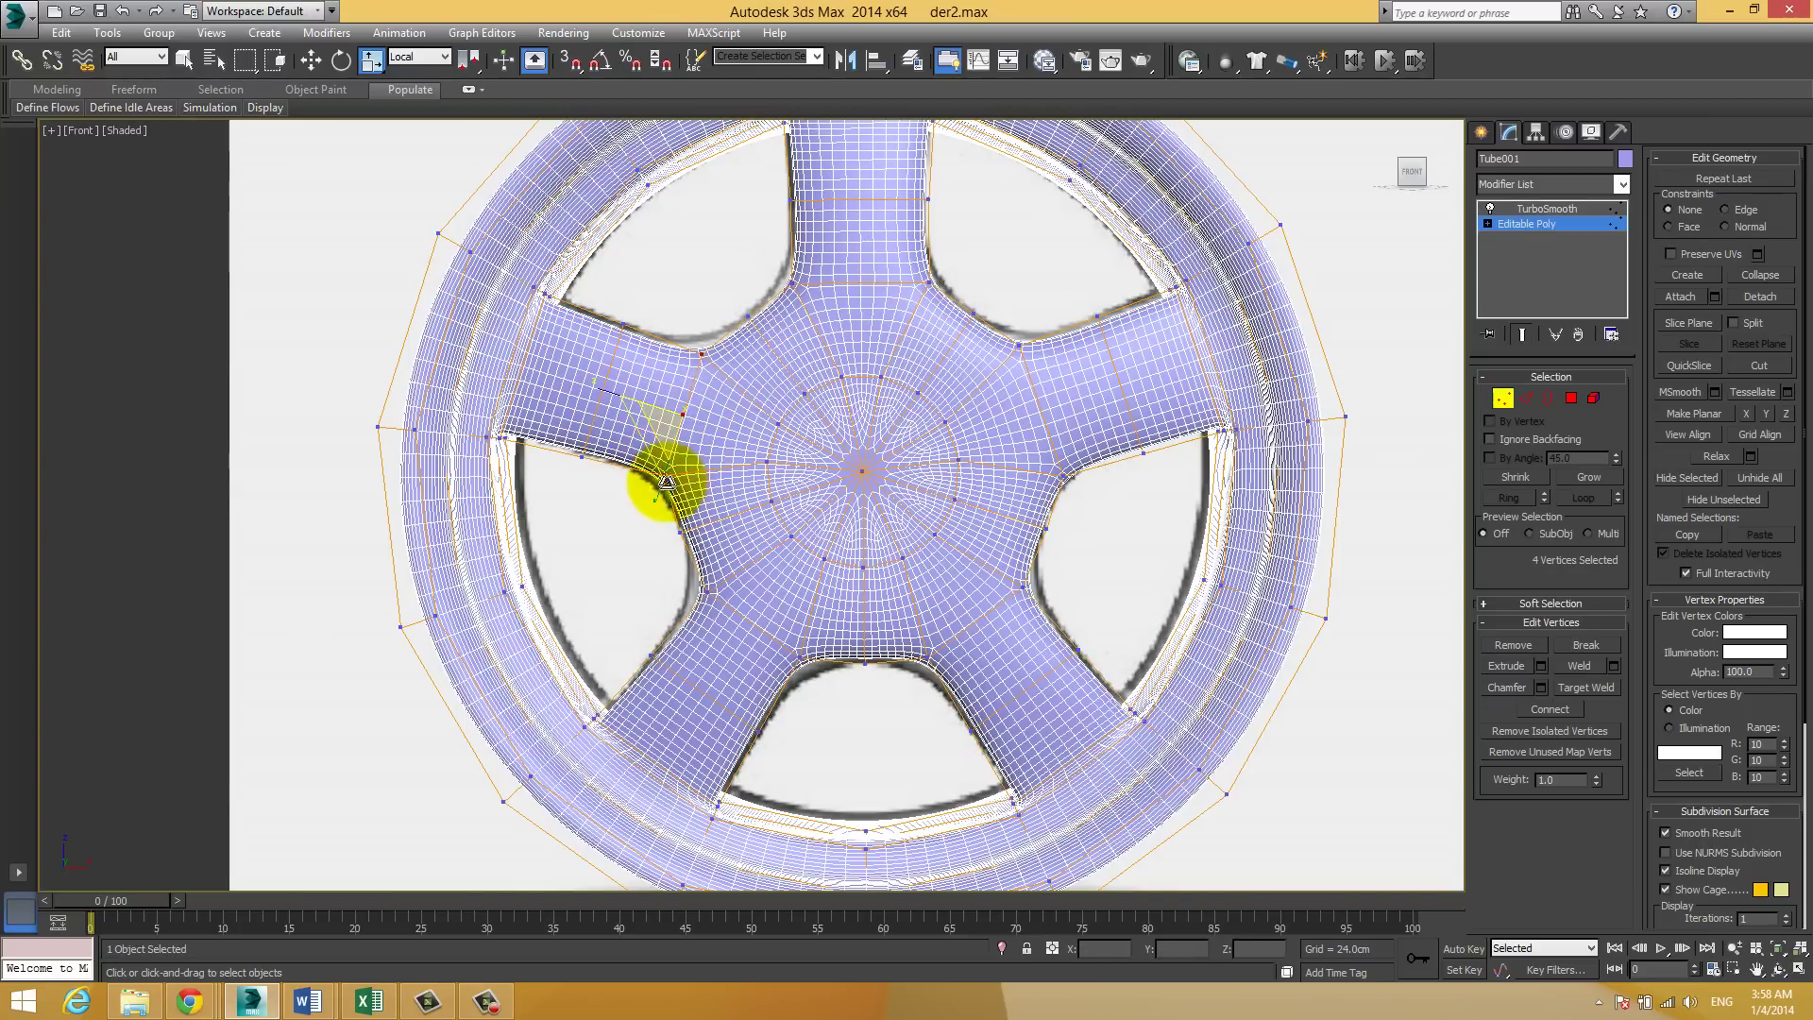
drag(667, 483, 654, 501)
middle_drag(836, 491, 802, 454)
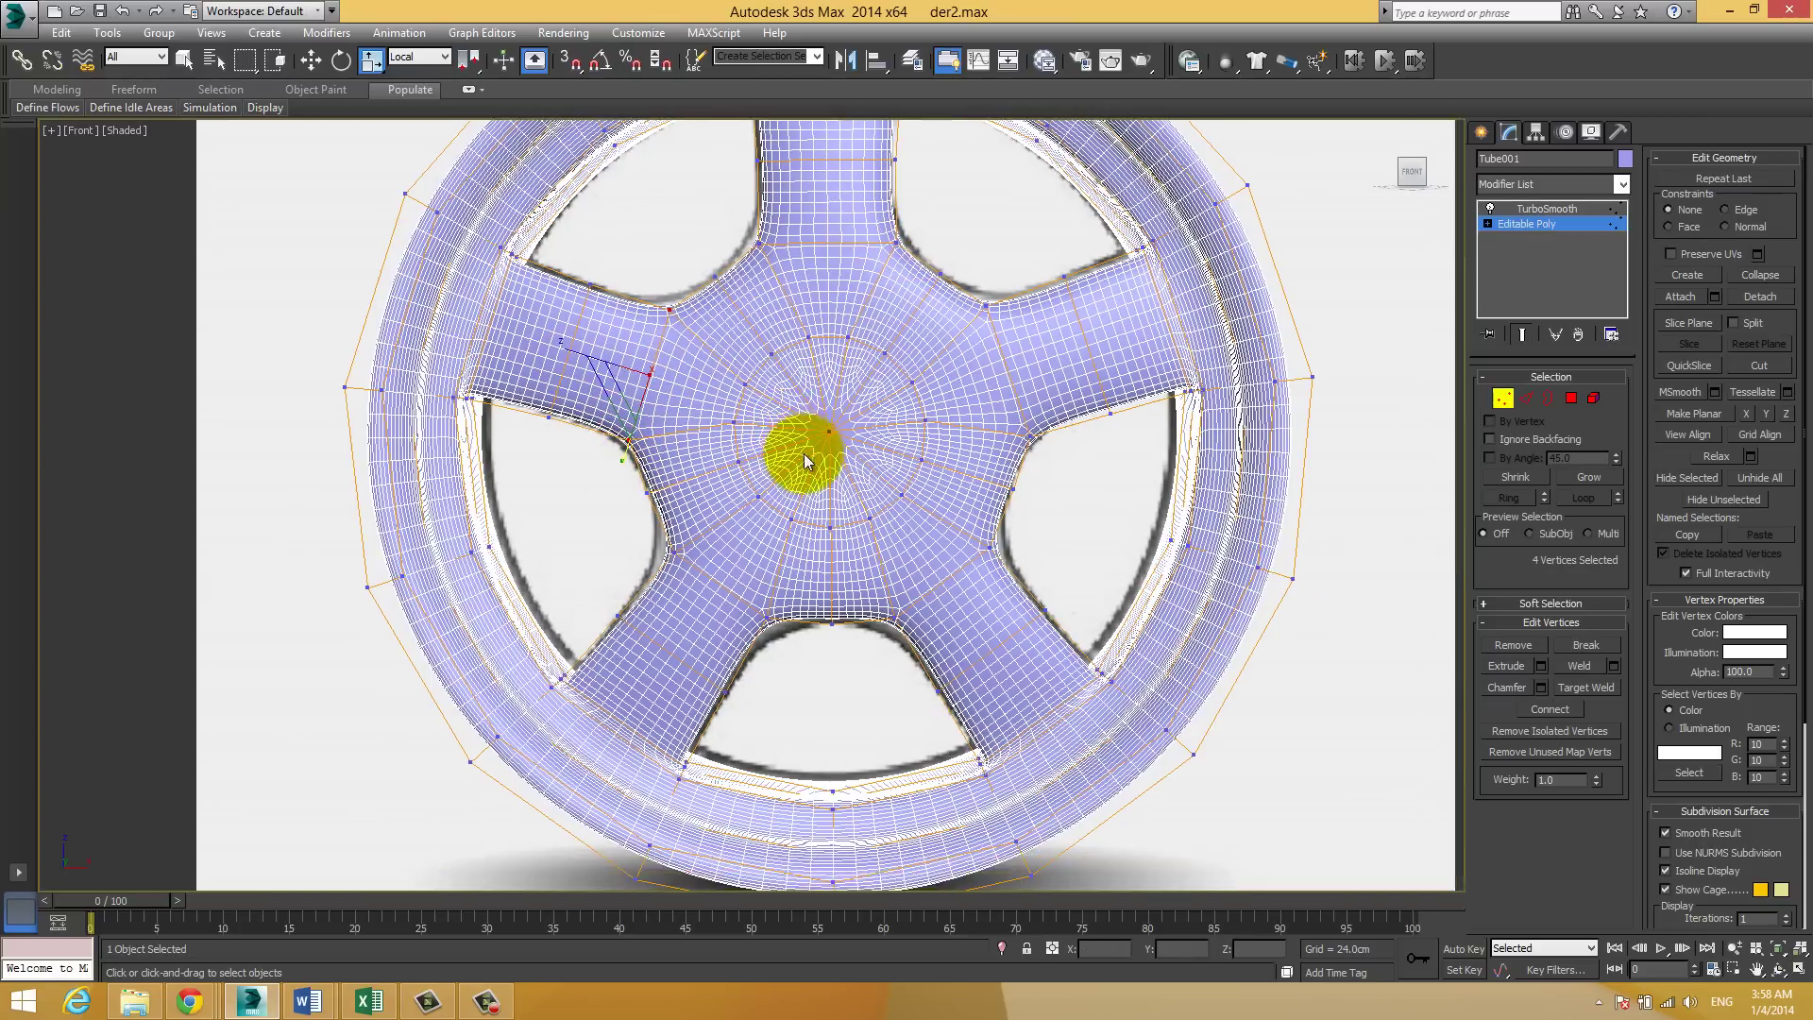
drag(776, 647, 666, 557)
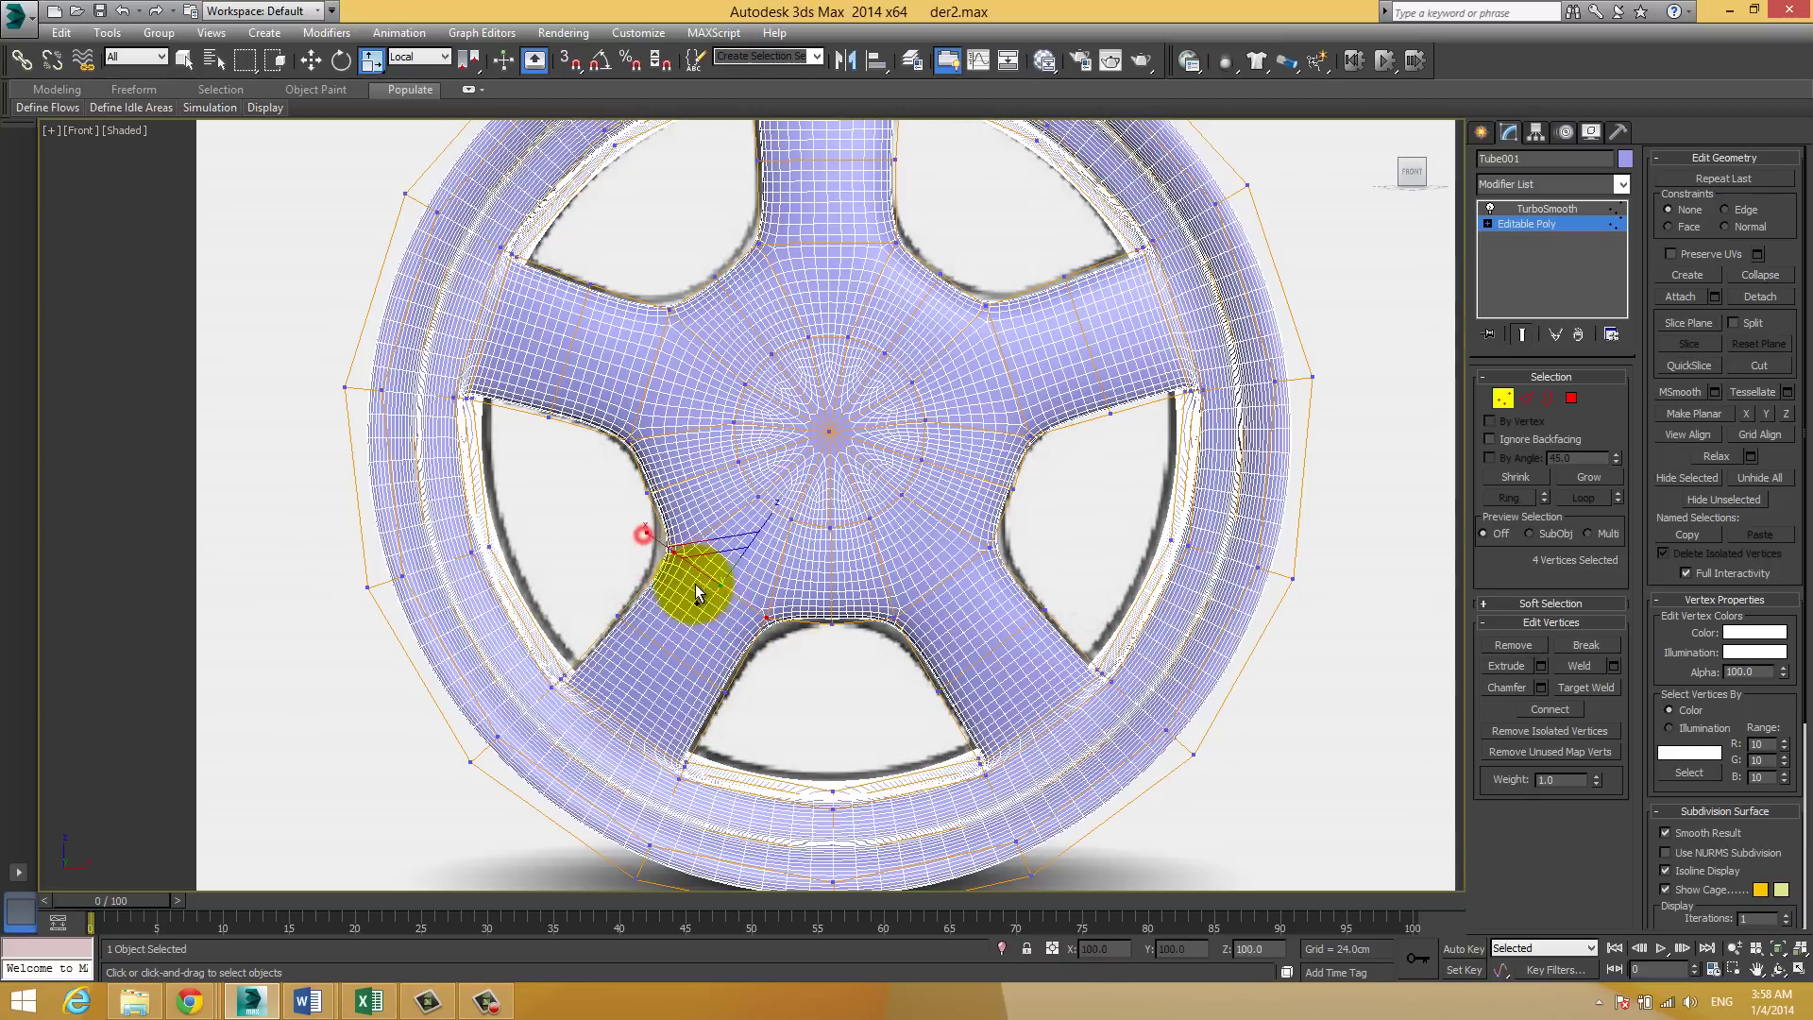
click(648, 533)
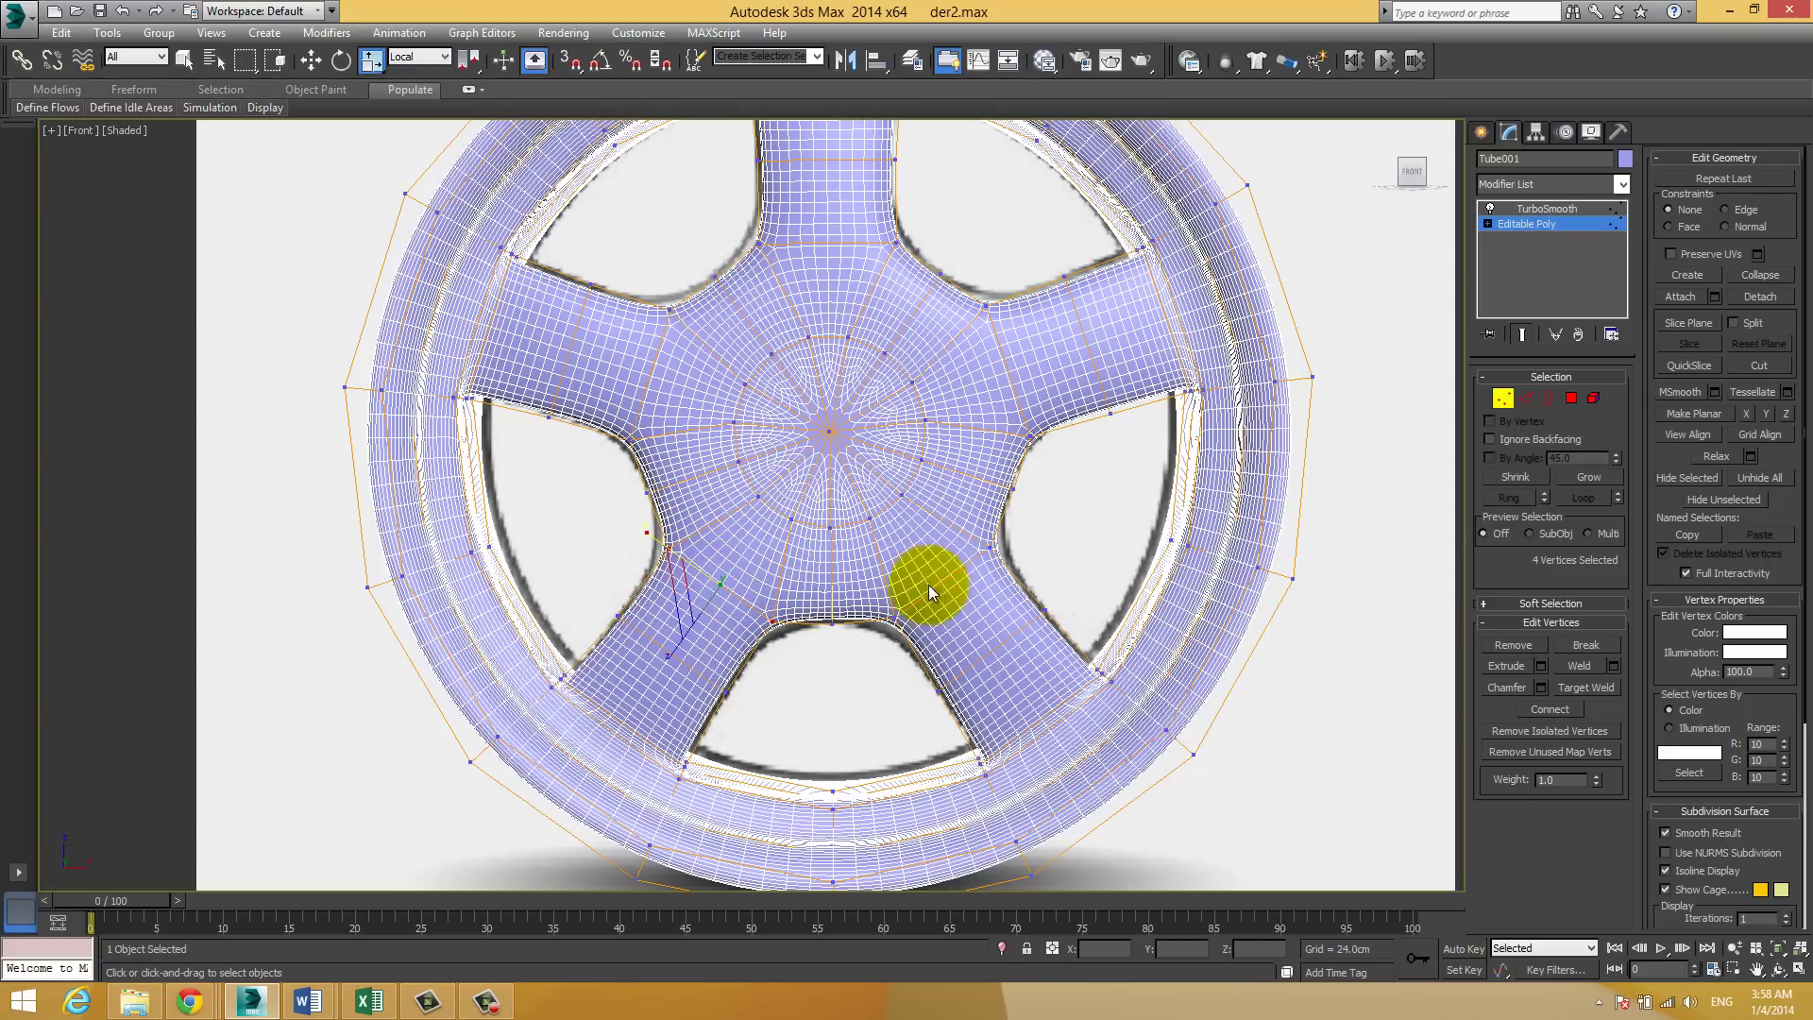
drag(930, 590, 998, 552)
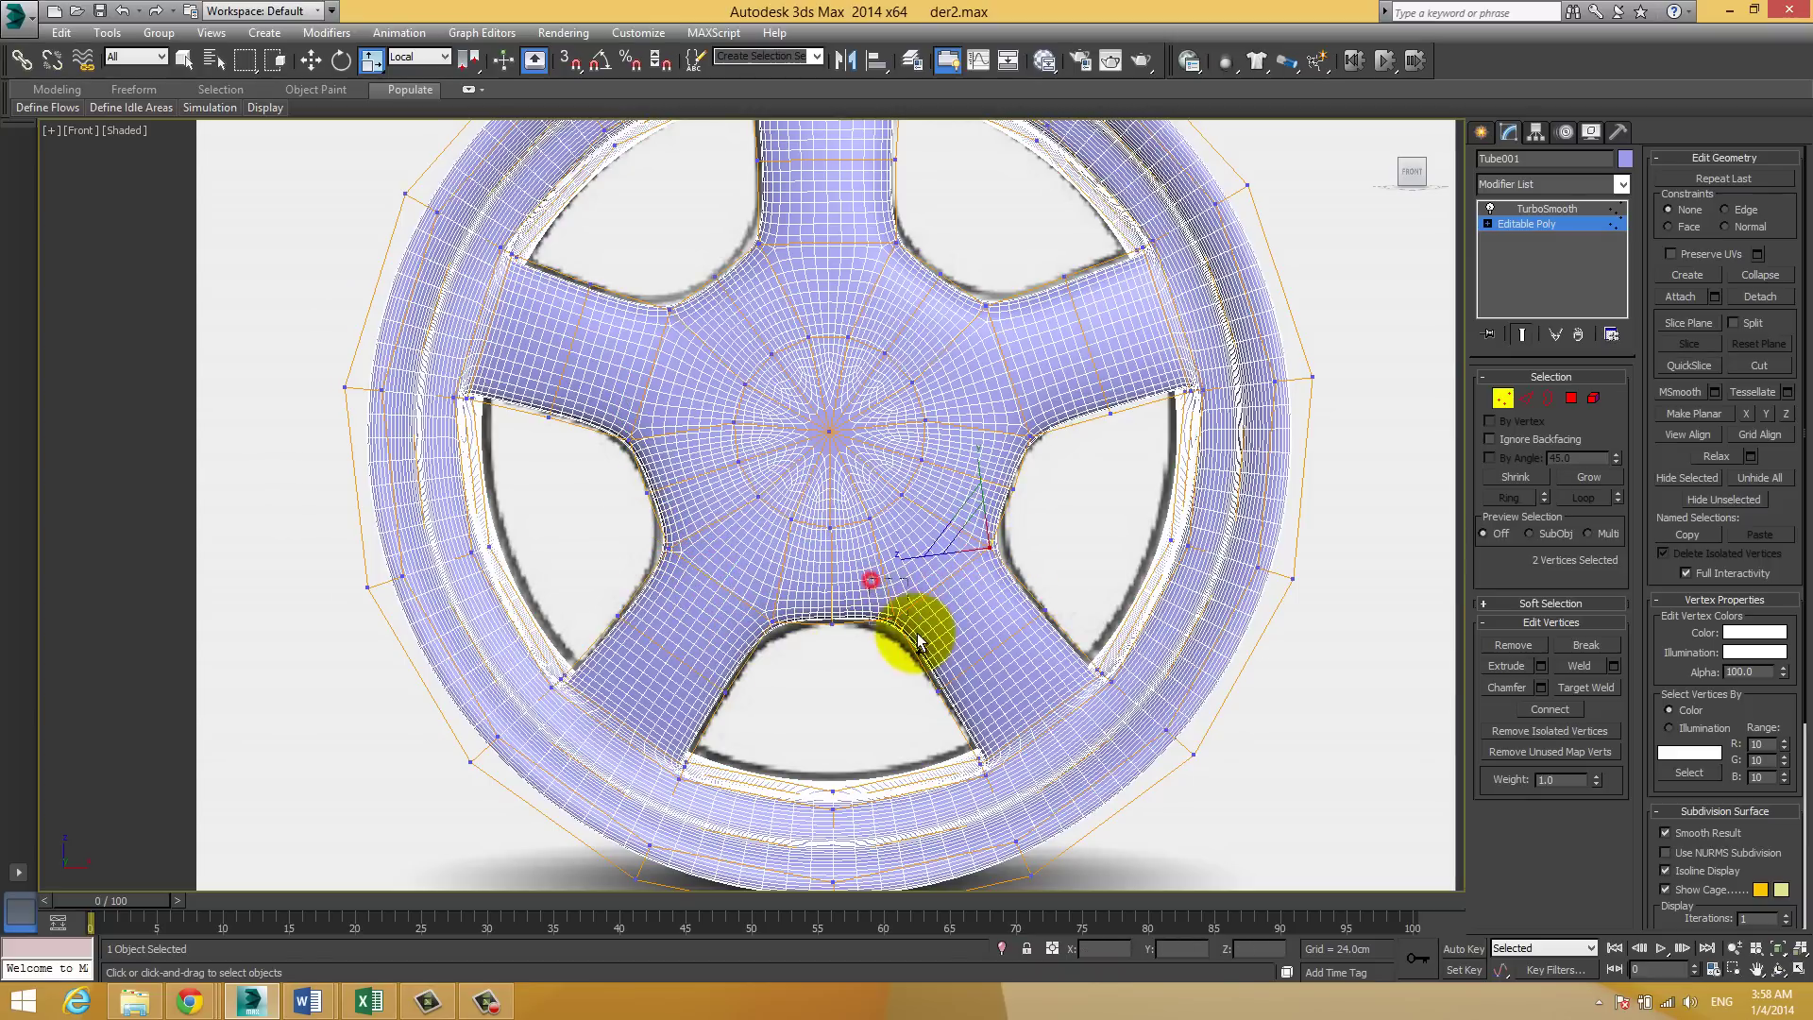
ctrl+click(862, 635)
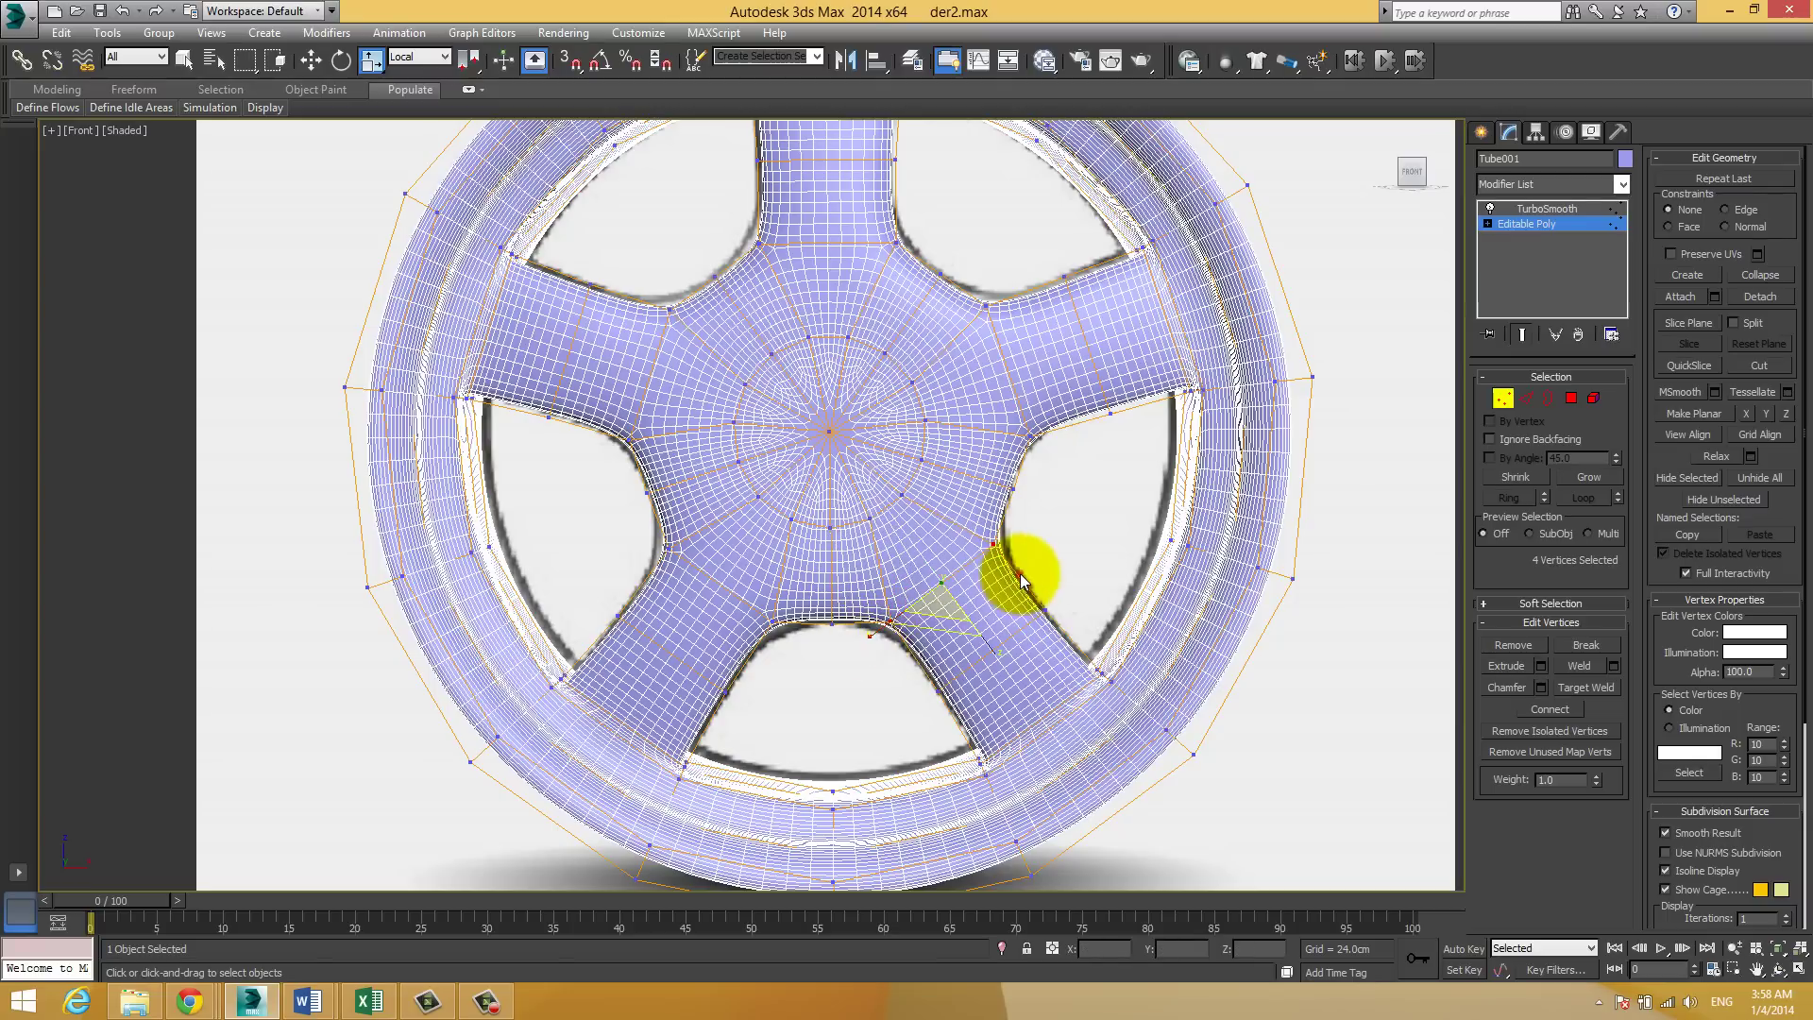
click(925, 497)
click(1509, 225)
click(1539, 222)
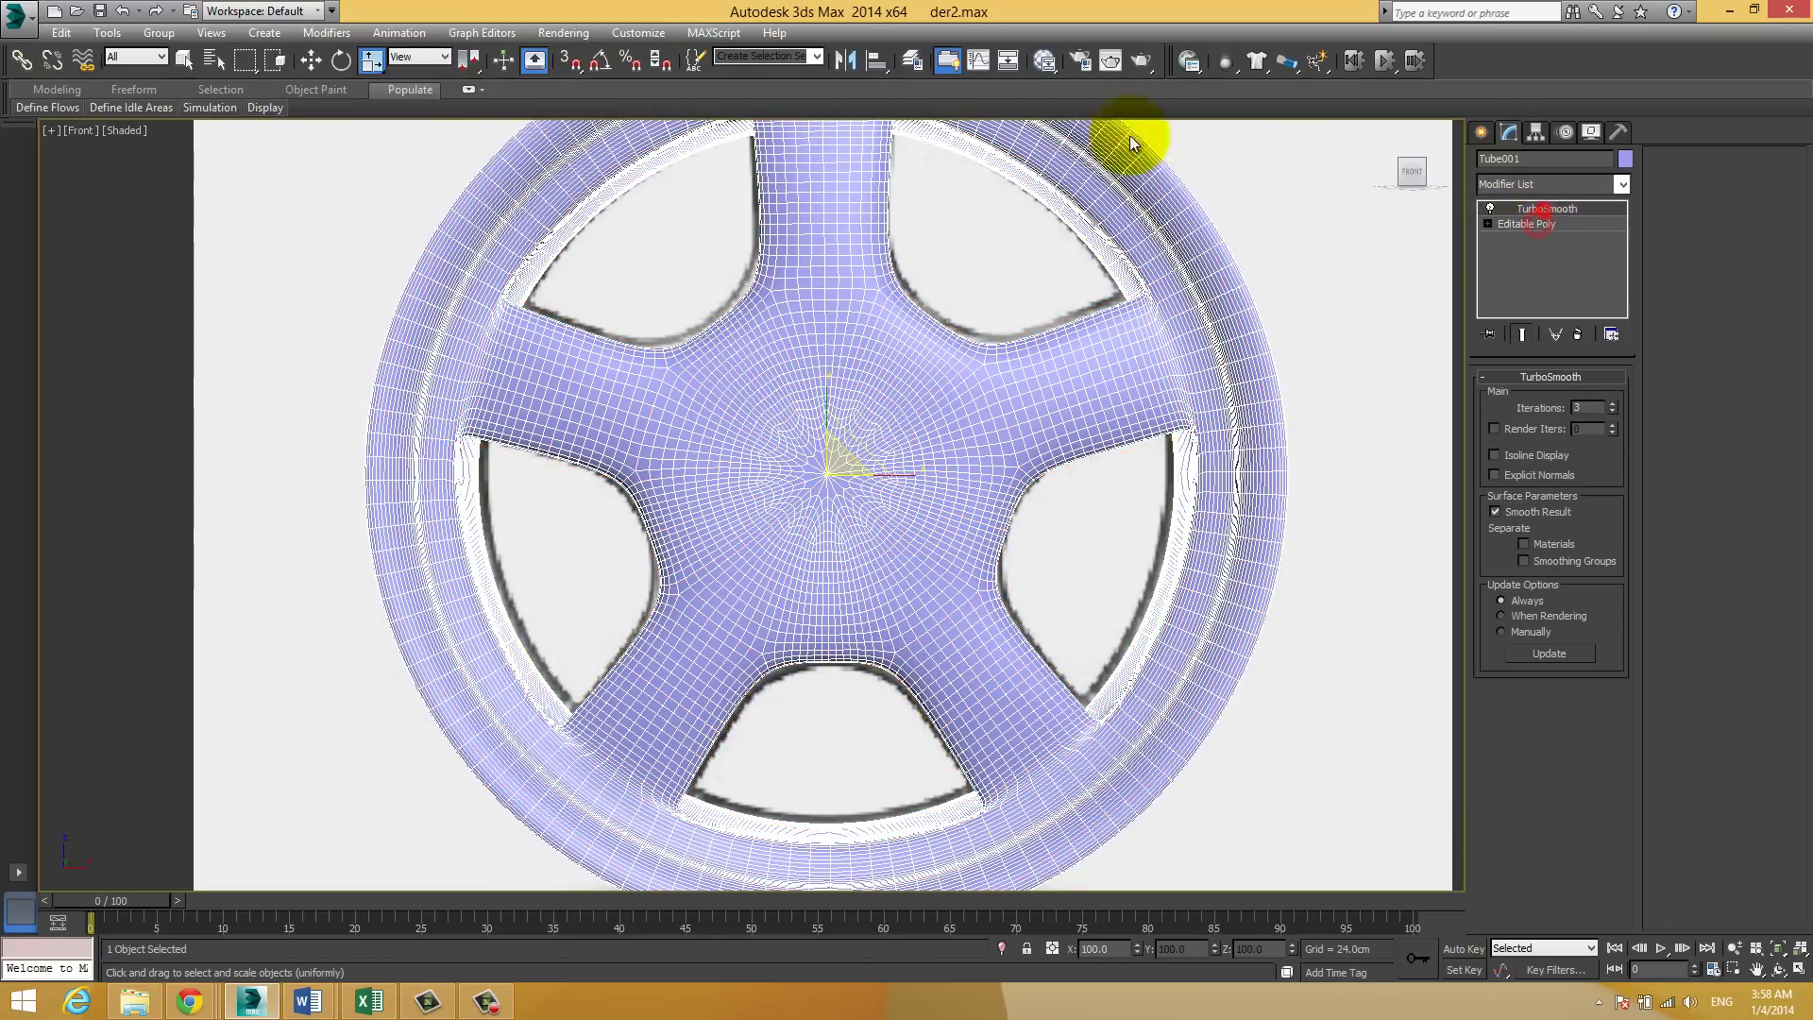
click(912, 61)
click(1407, 204)
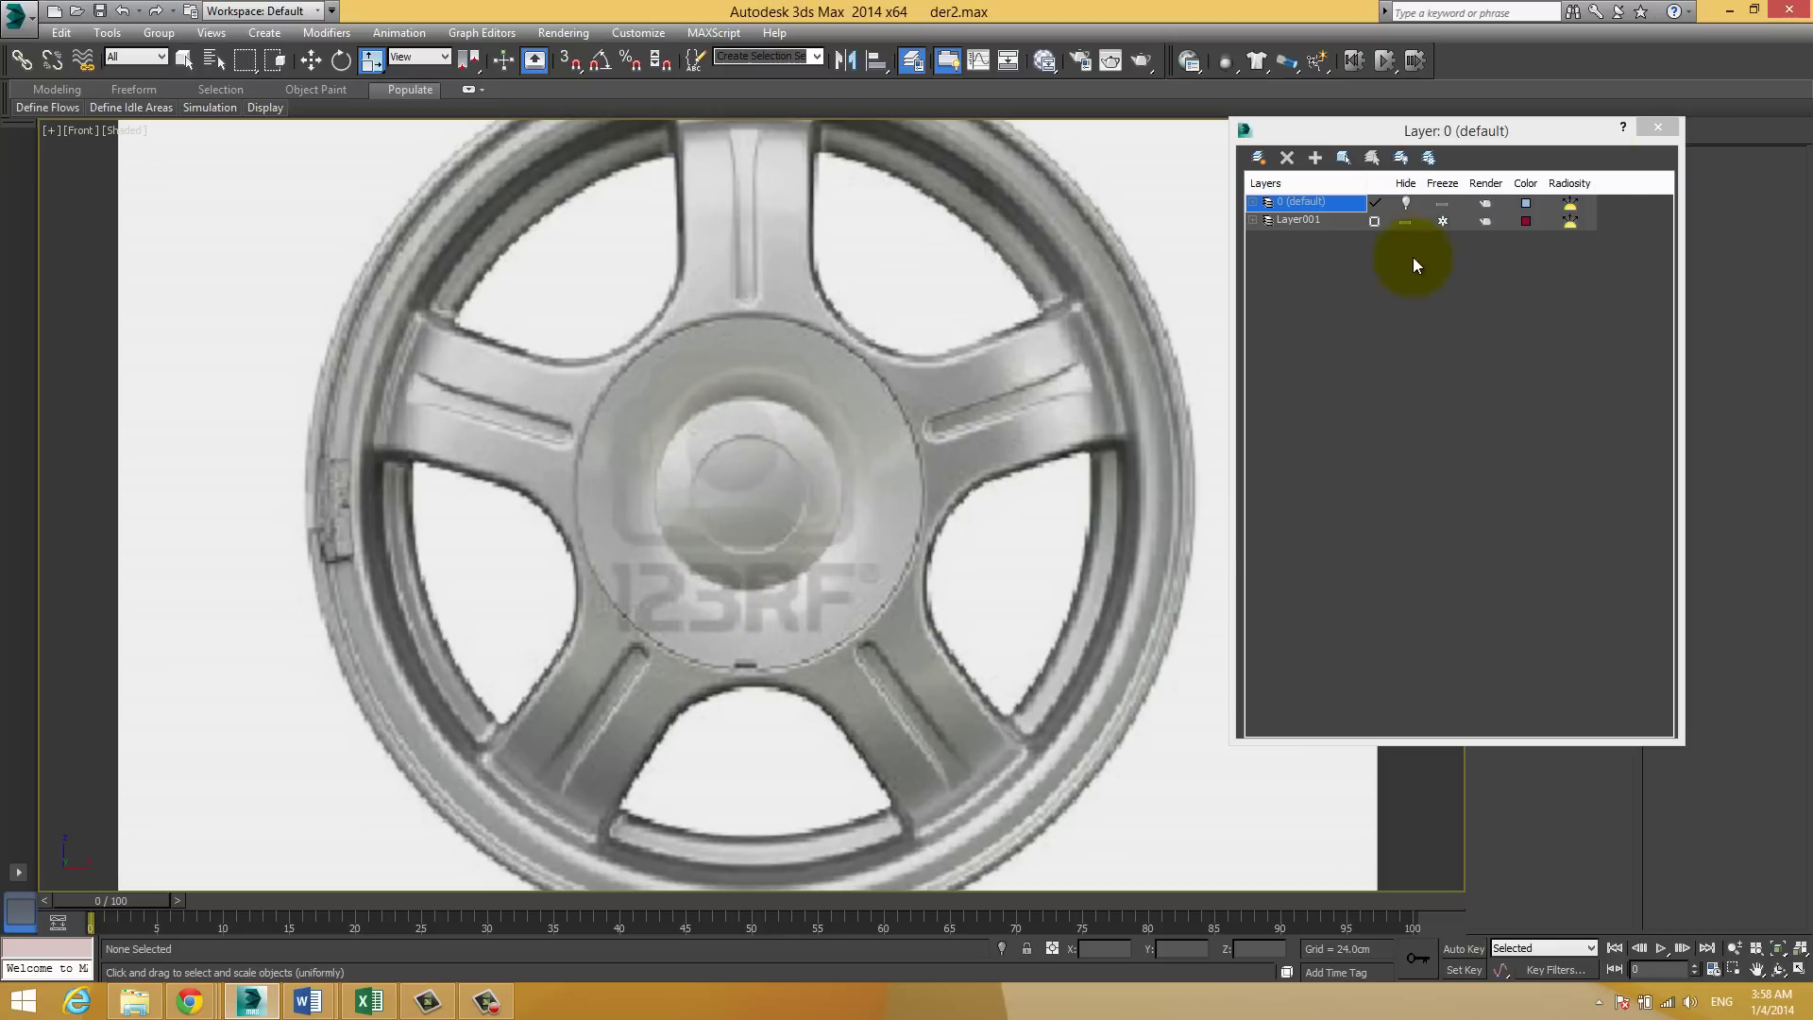
click(1659, 128)
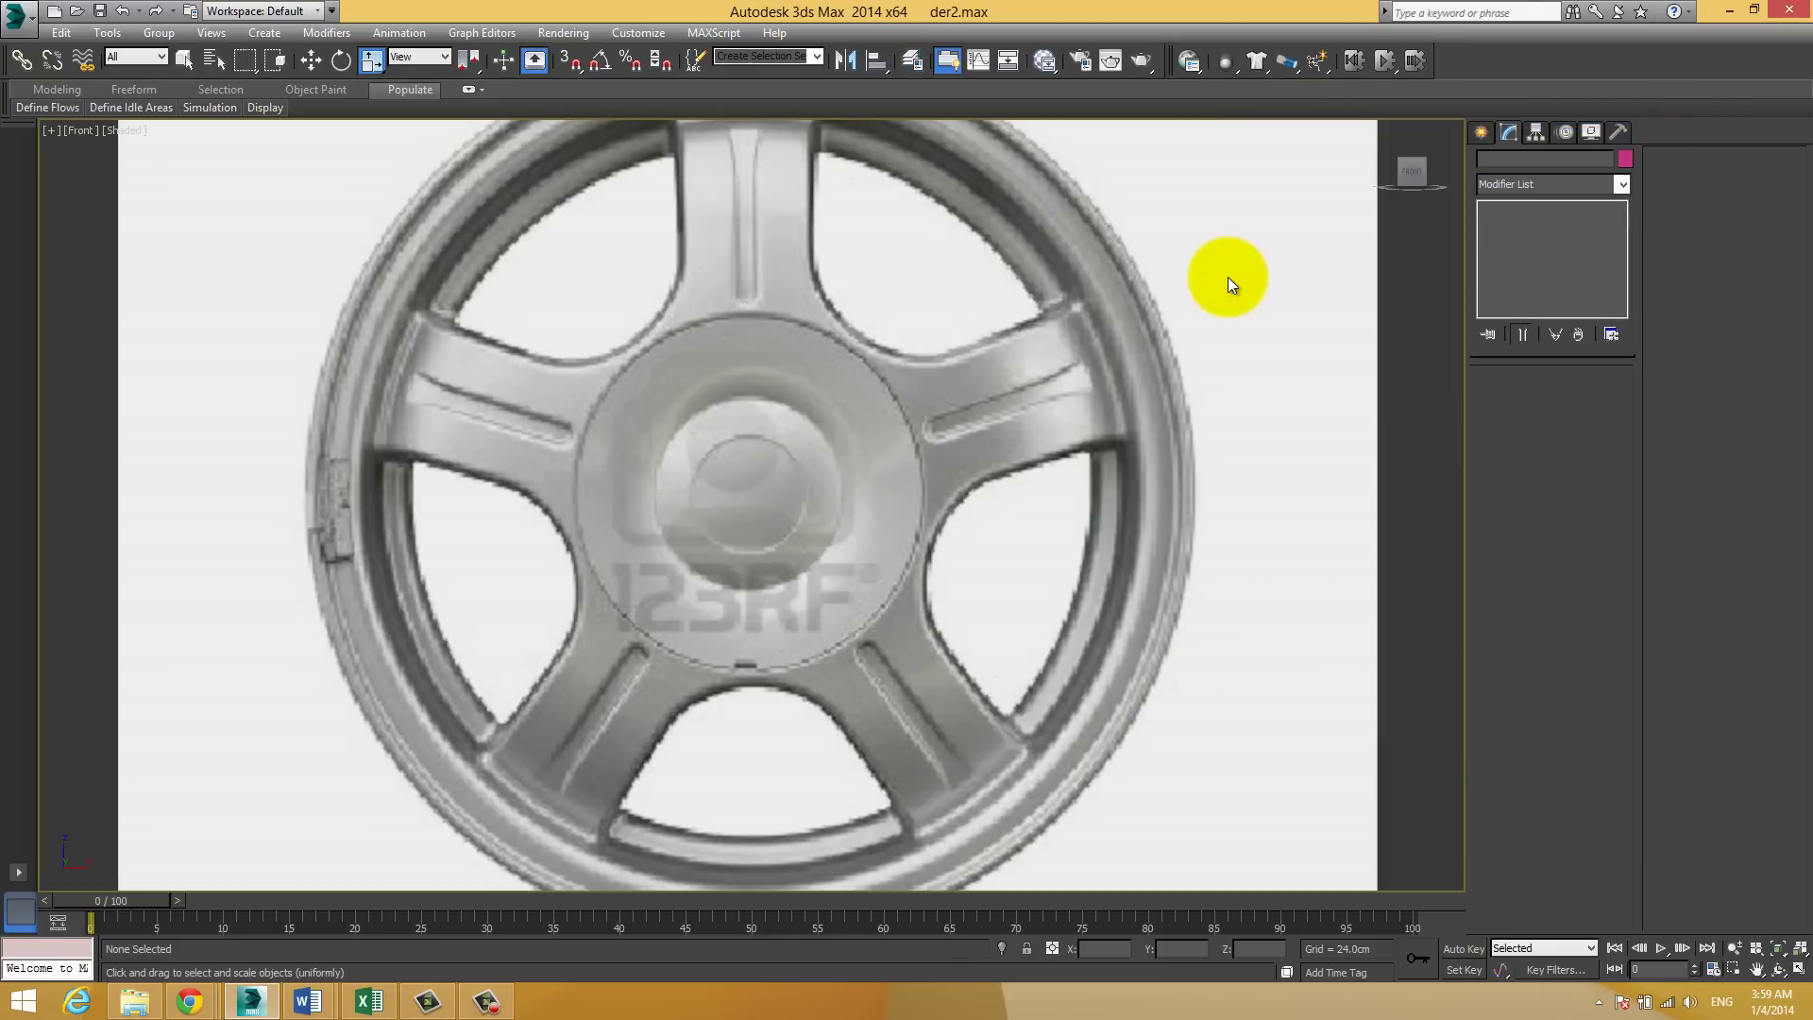
click(920, 61)
click(1407, 204)
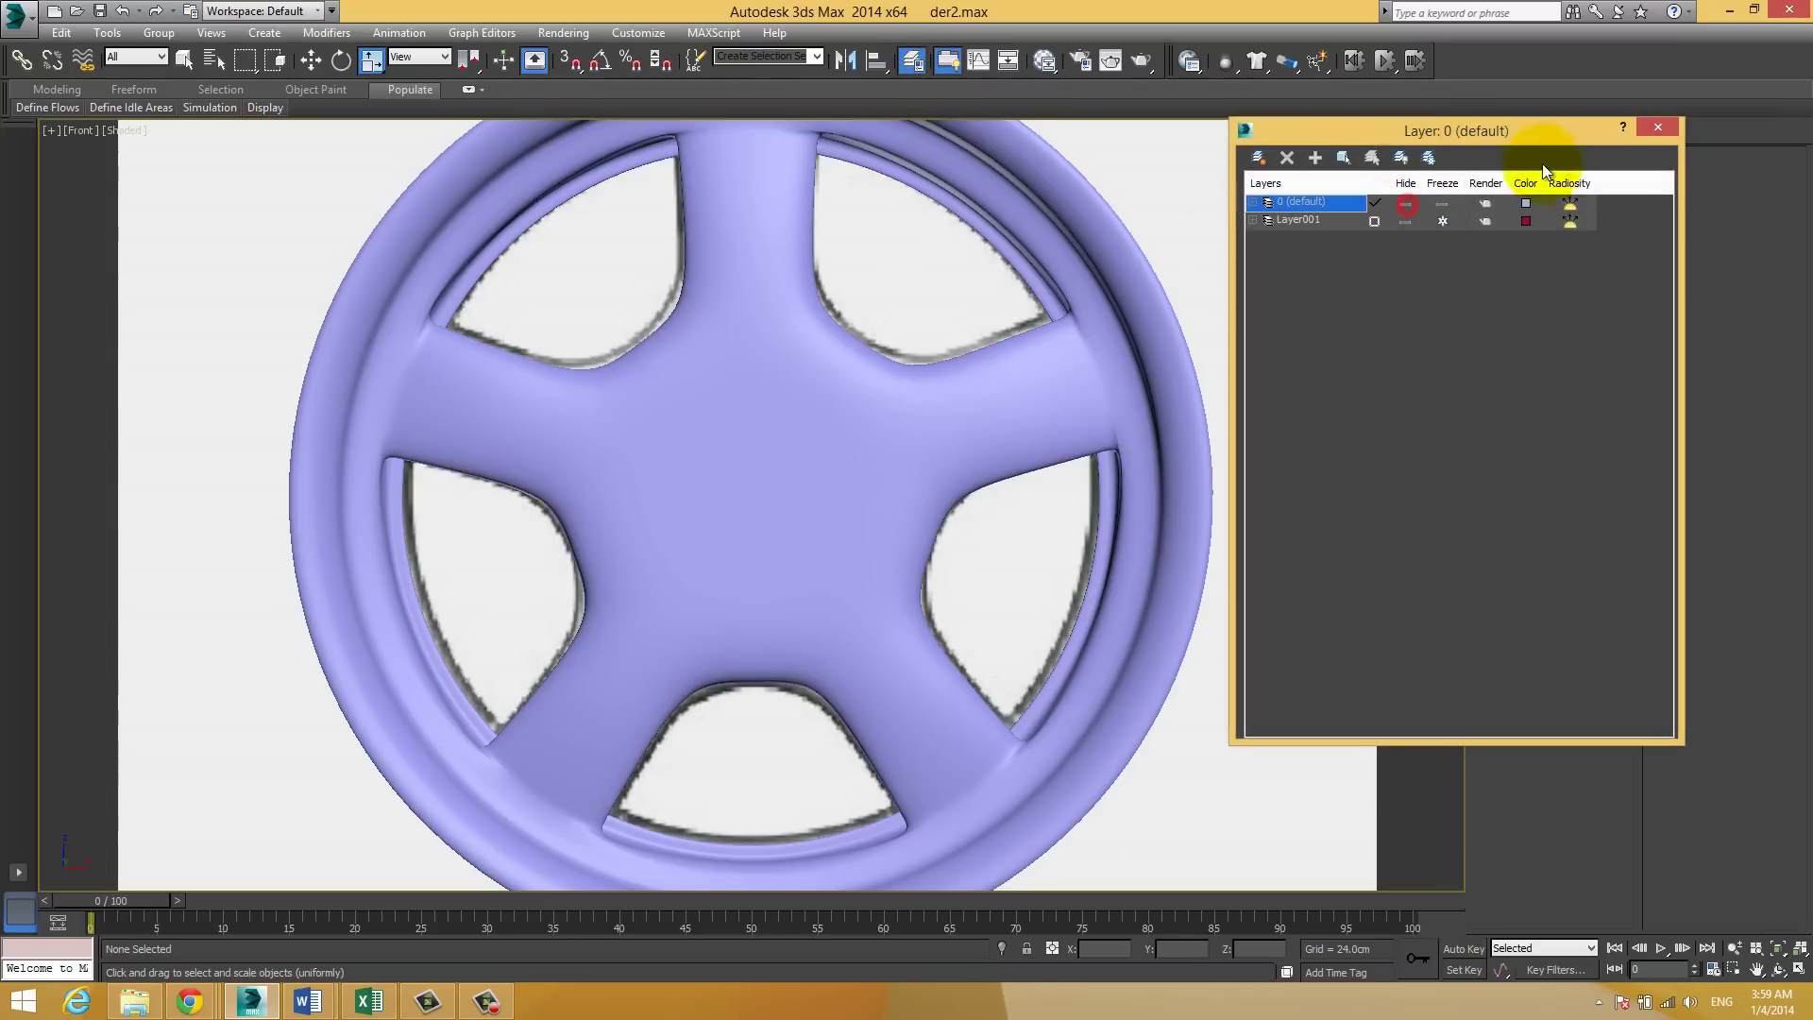
click(1659, 128)
scroll(1125, 324, down, 2)
scroll(1100, 316, down, 3)
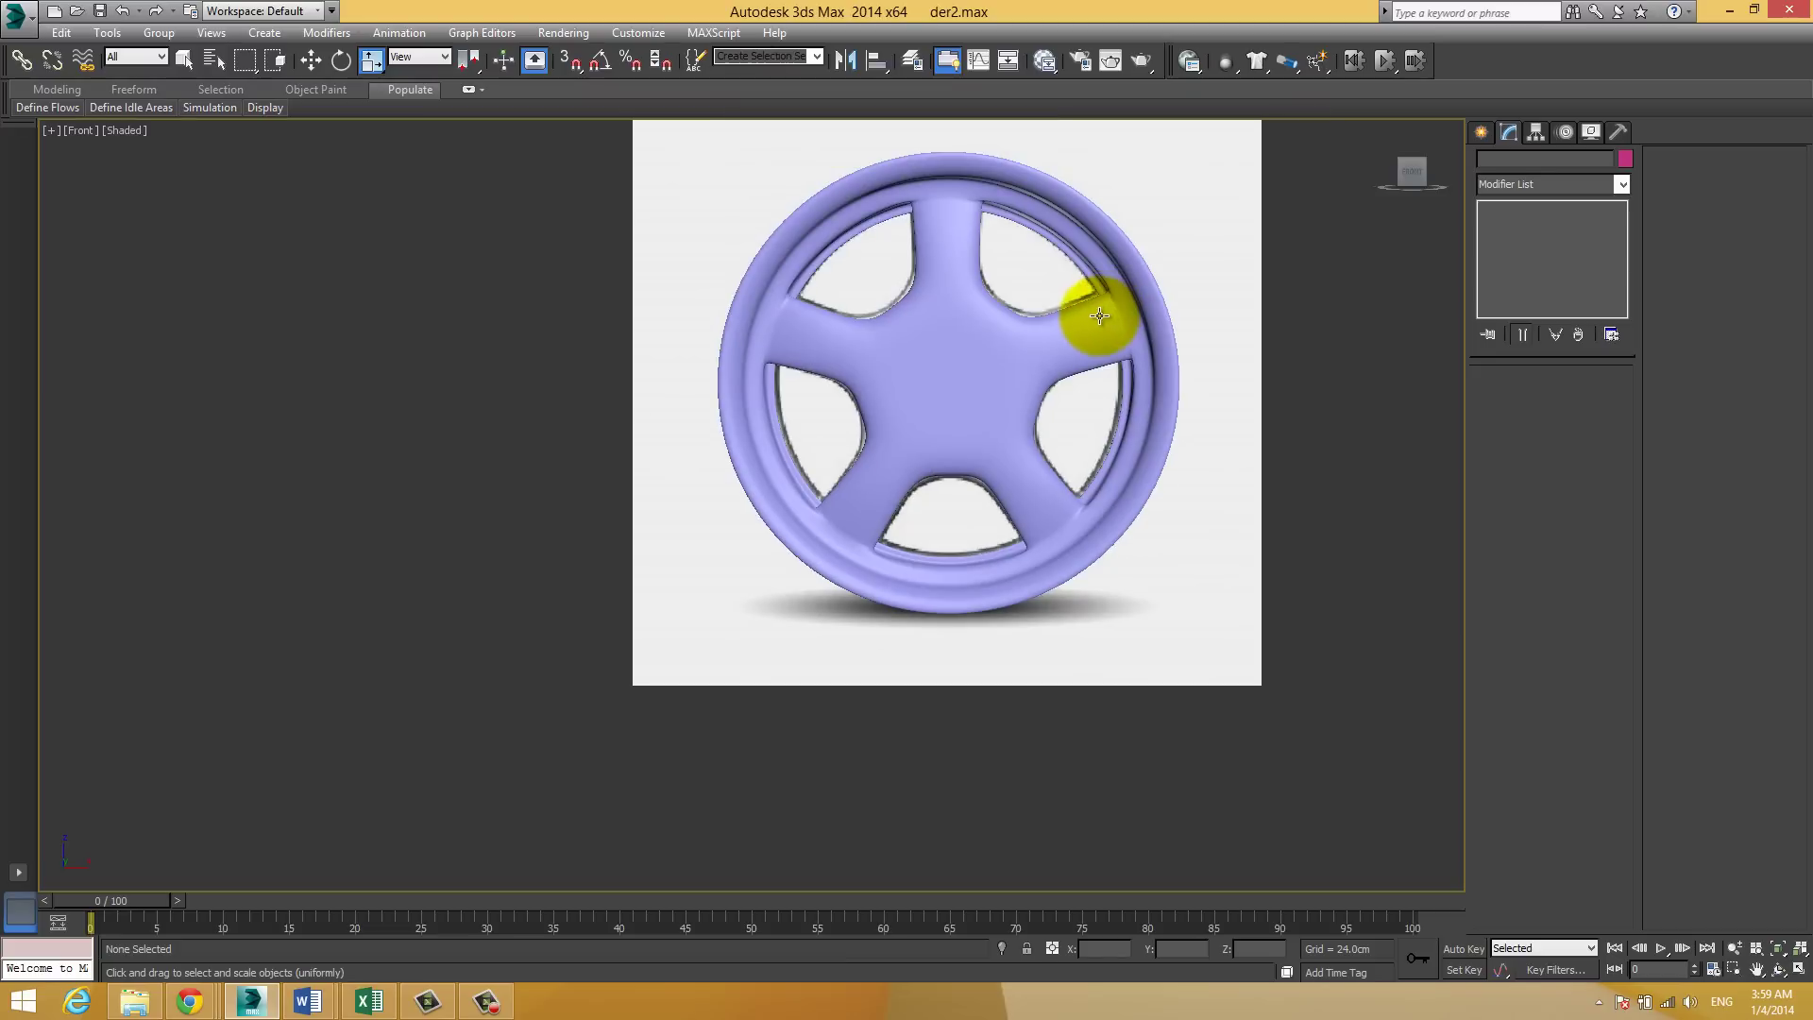
key(p)
scroll(1039, 377, up, 1)
scroll(1015, 368, up, 1)
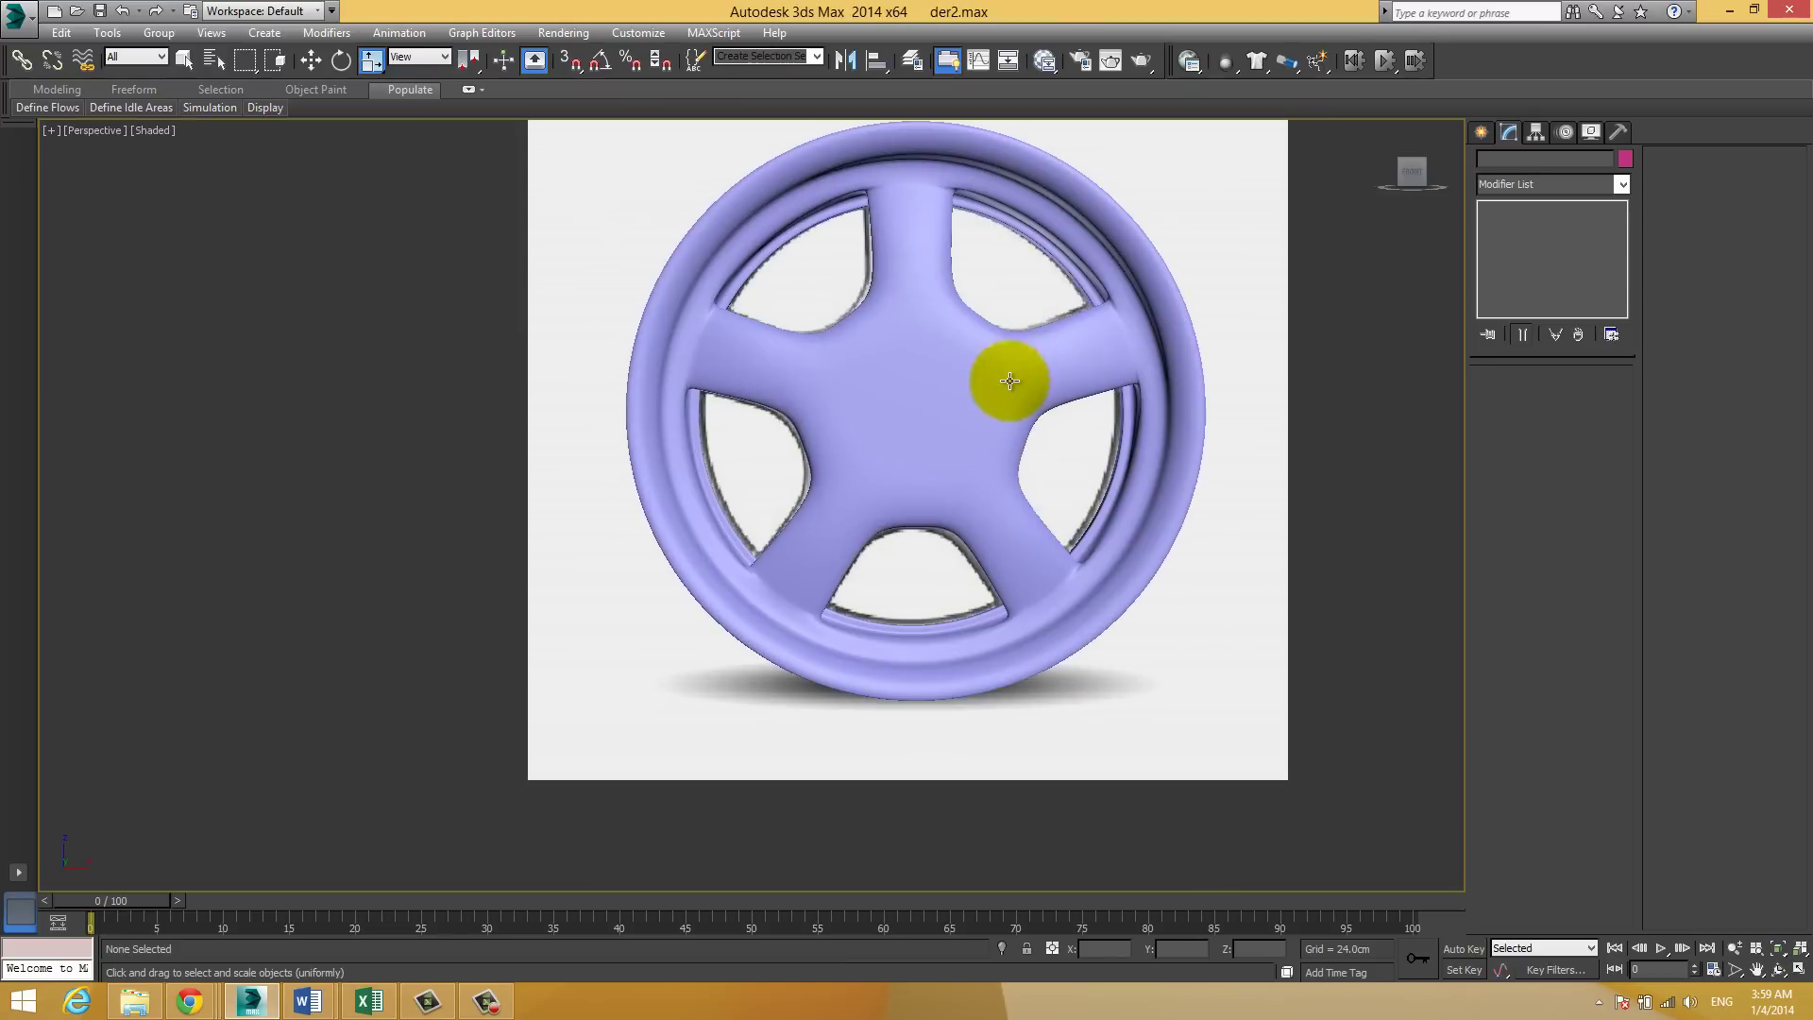
scroll(1011, 380, down, 3)
mouse_move(1013, 384)
alt+middle_down()
mouse_move(984, 405)
mouse_move(859, 380)
mouse_move(894, 377)
mouse_move(878, 393)
mouse_move(957, 455)
mouse_move(977, 422)
alt+middle_up()
scroll(916, 396, up, 3)
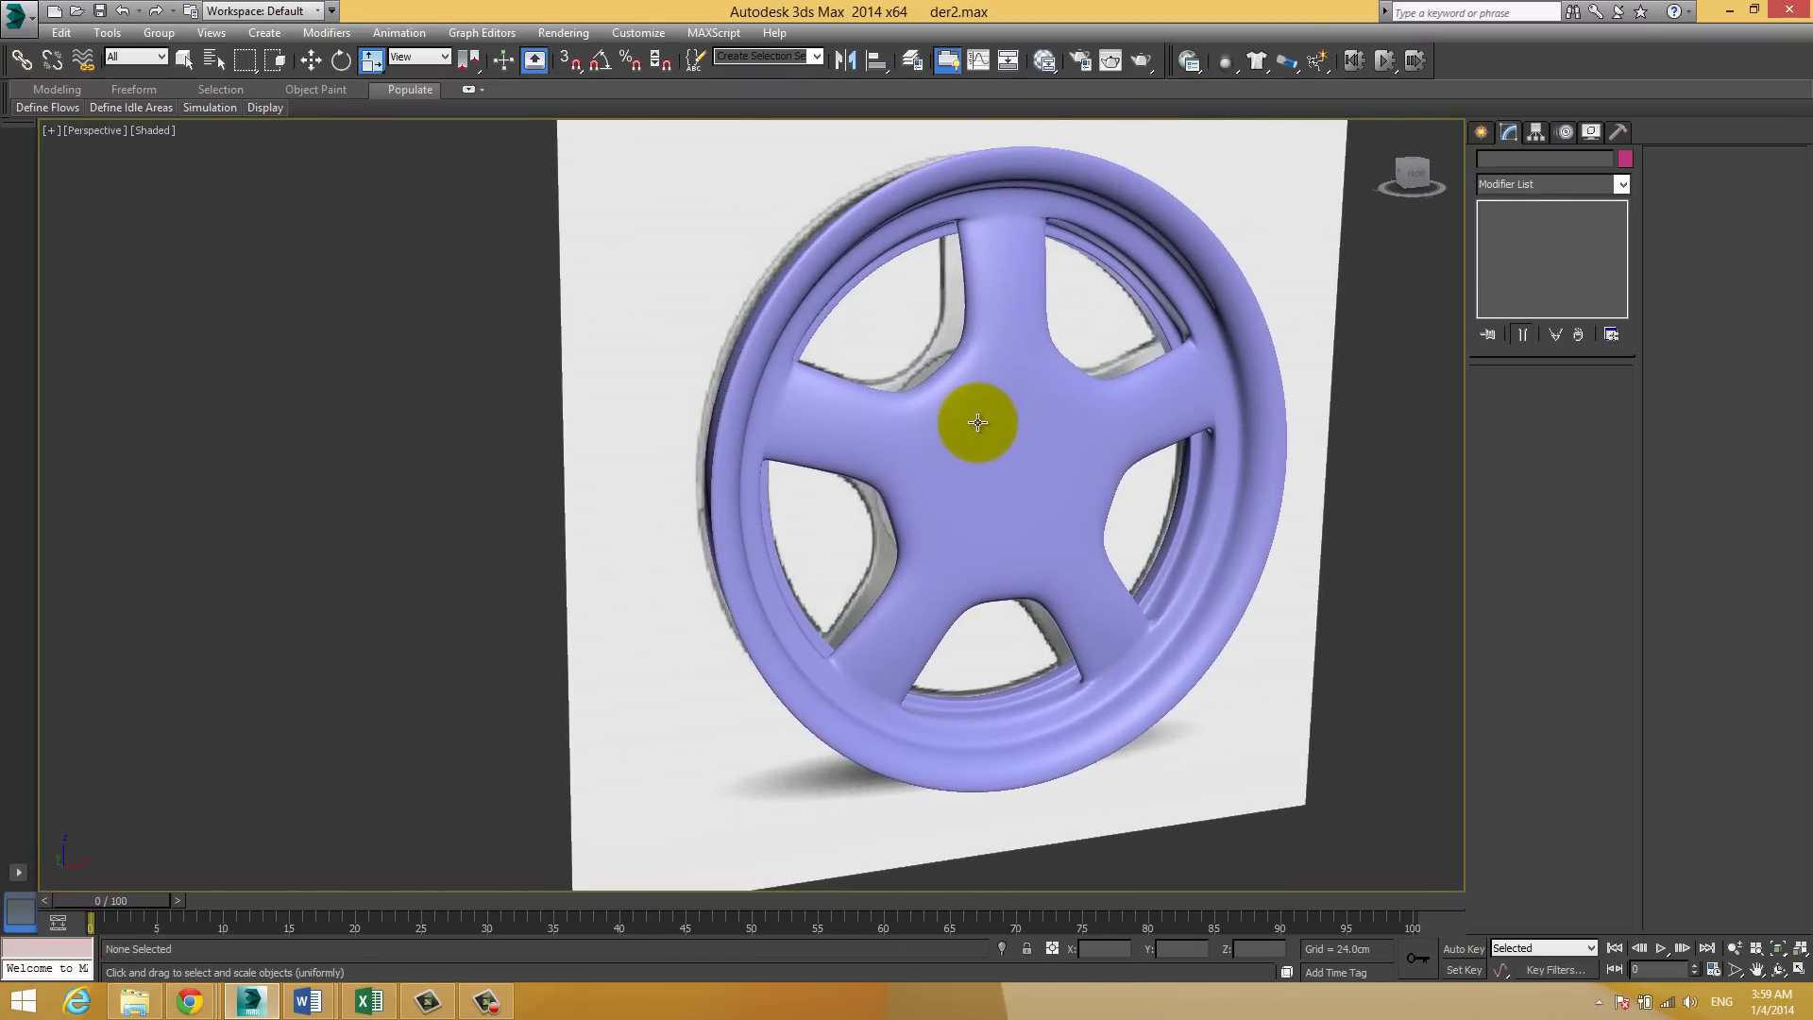